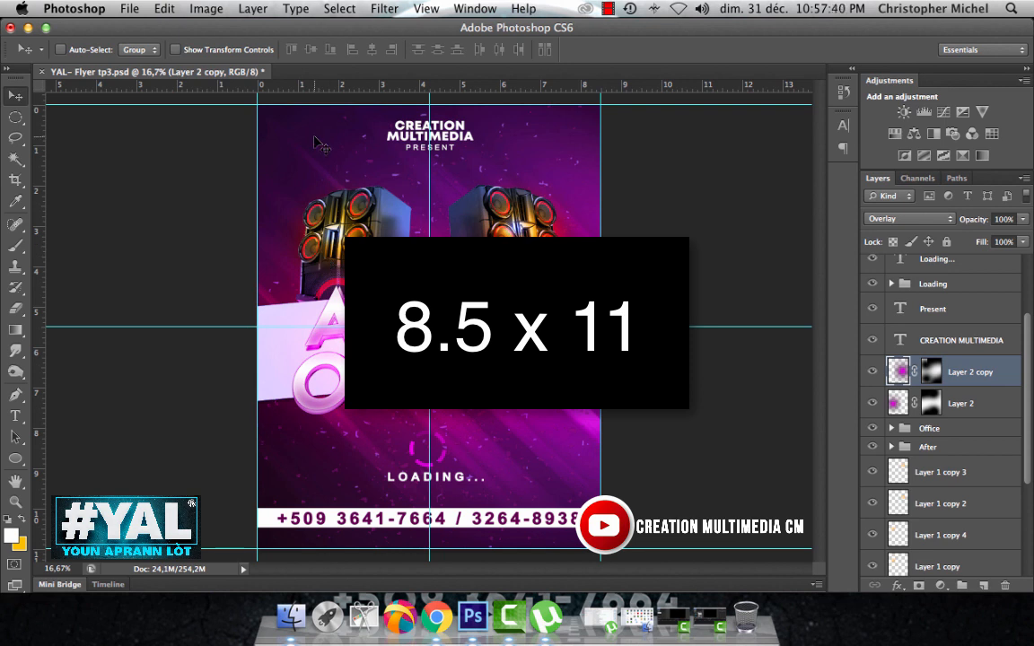
Create a new document named Flyer Tp3, 8,5 inches wide and 11 inches high.
key(super+n)
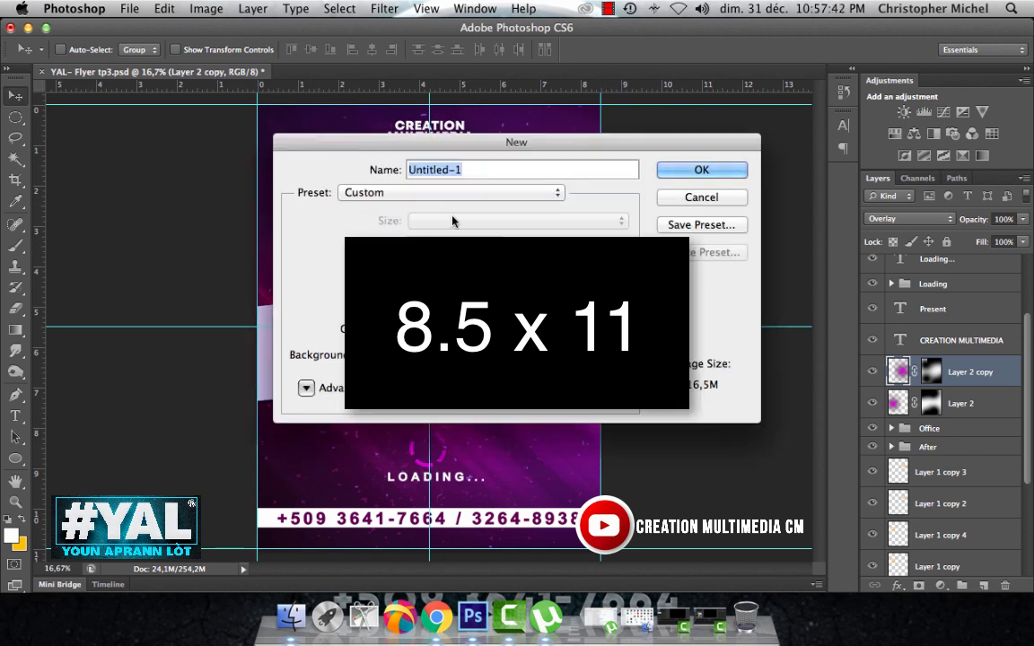
text(Flyer )
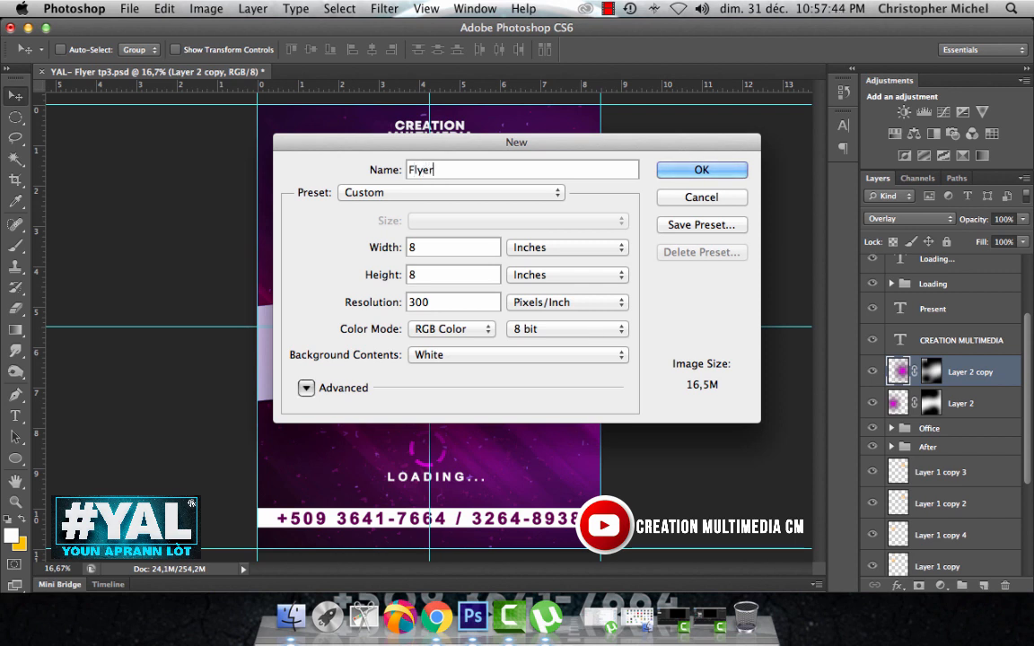
text(Tp3)
click(426, 244)
text(,5)
click(417, 272)
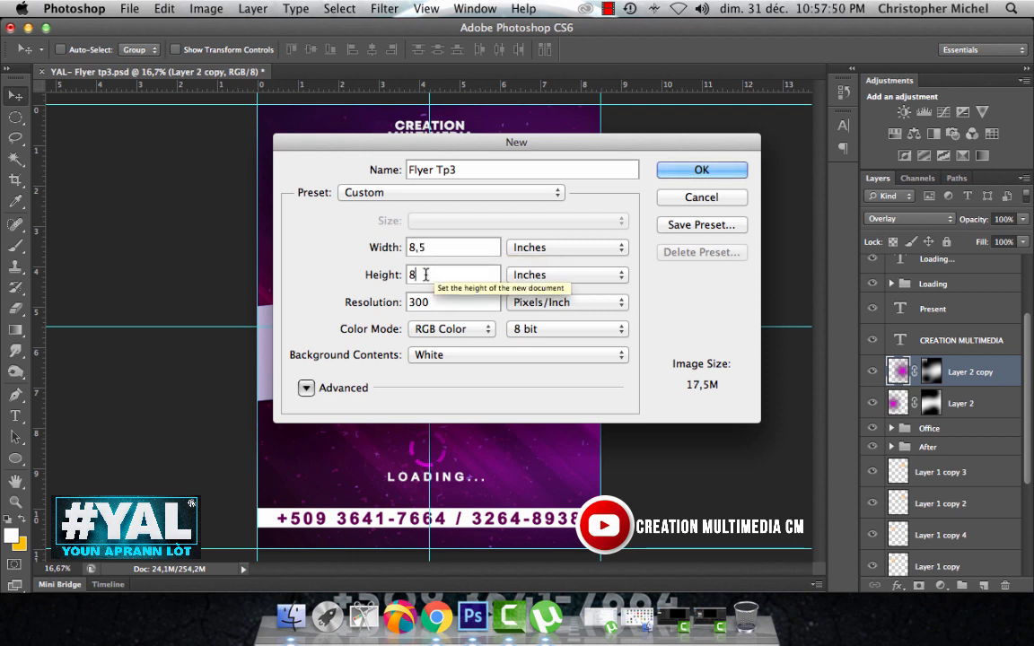
key(BackSpace)
text(11)
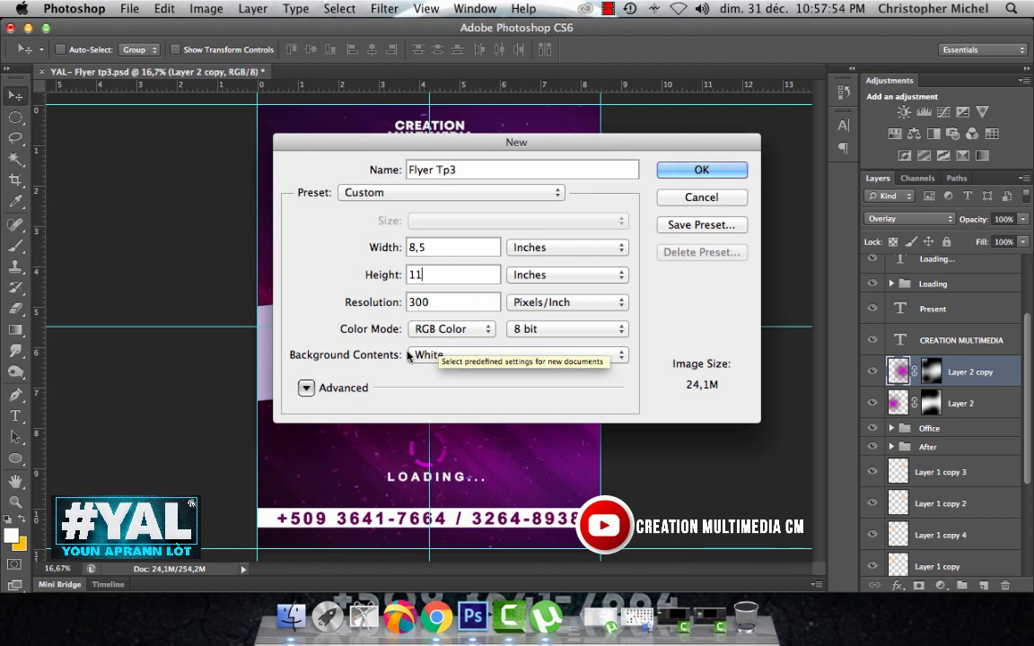
click(664, 169)
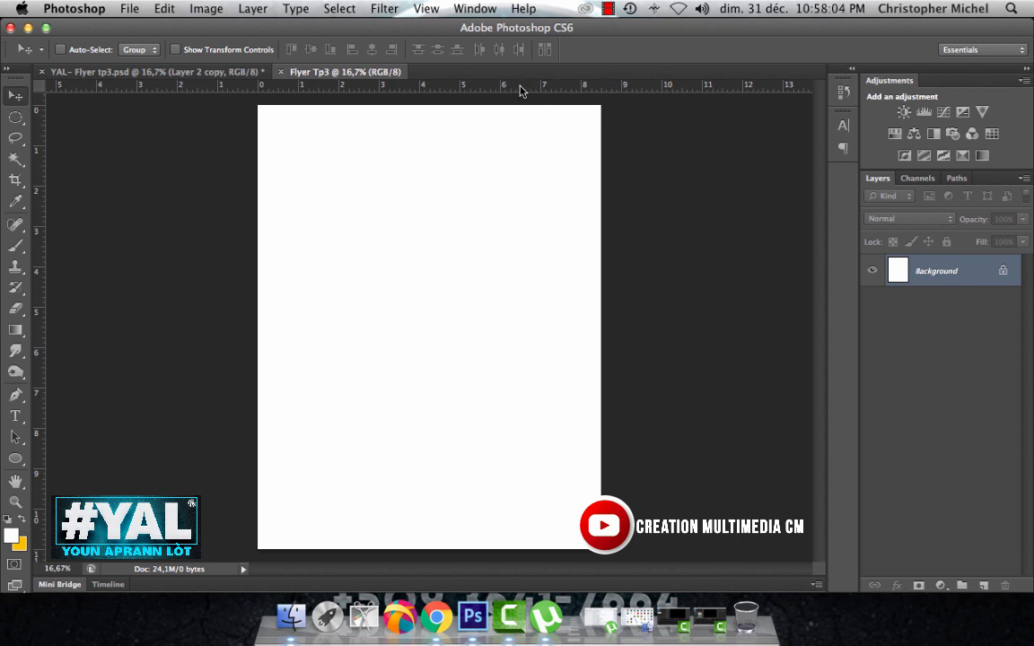
Place guides along all four page edges and through the page's horizontal and vertical centre.
drag(522, 90, 521, 105)
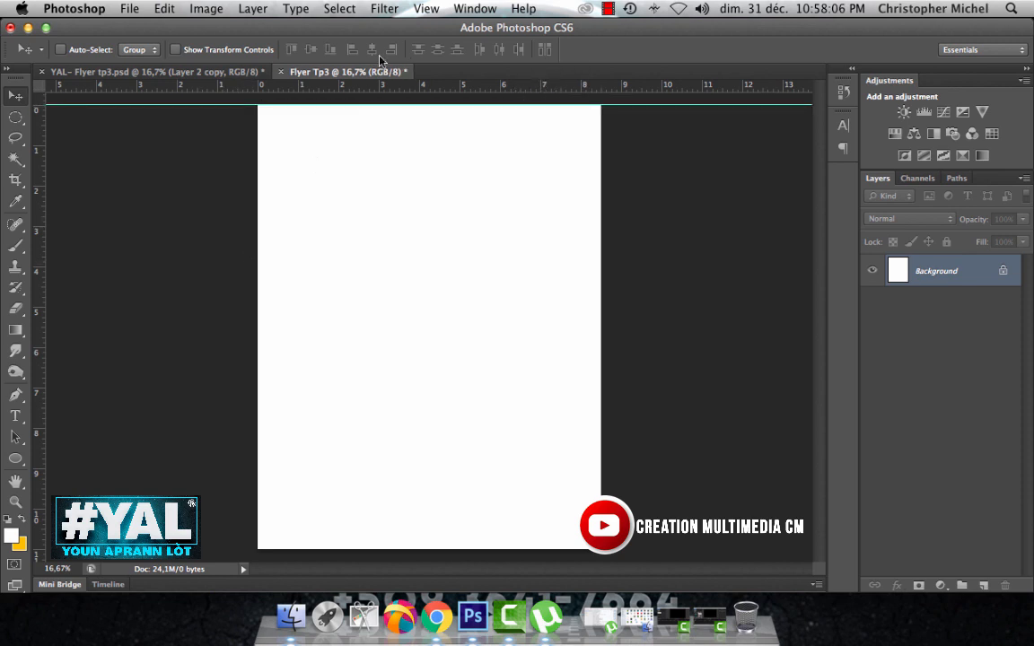
drag(332, 84, 358, 547)
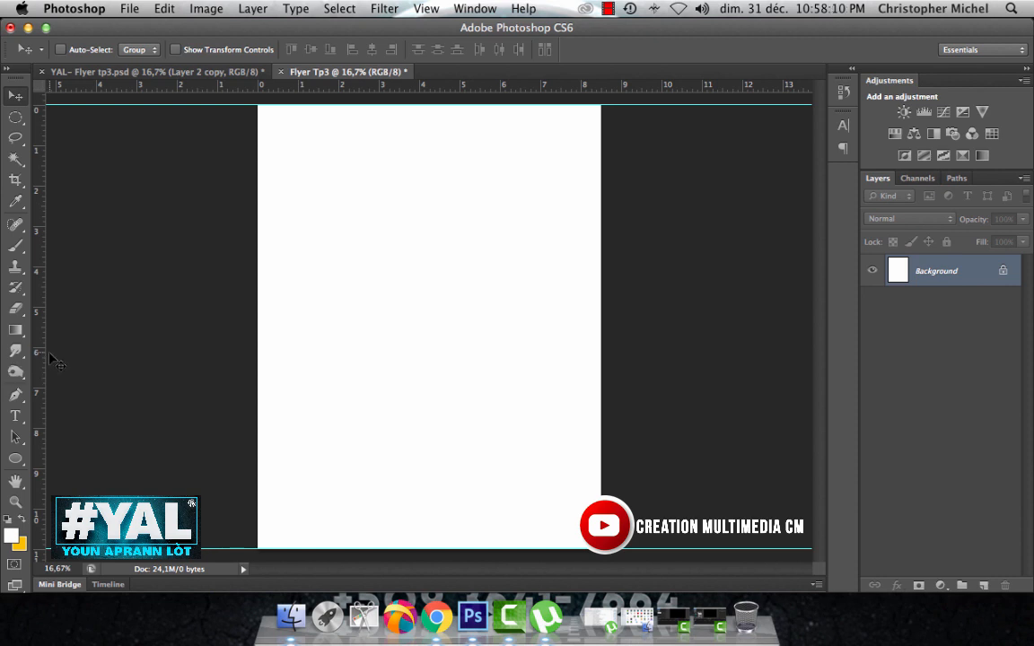
drag(40, 355, 600, 422)
drag(37, 284, 256, 361)
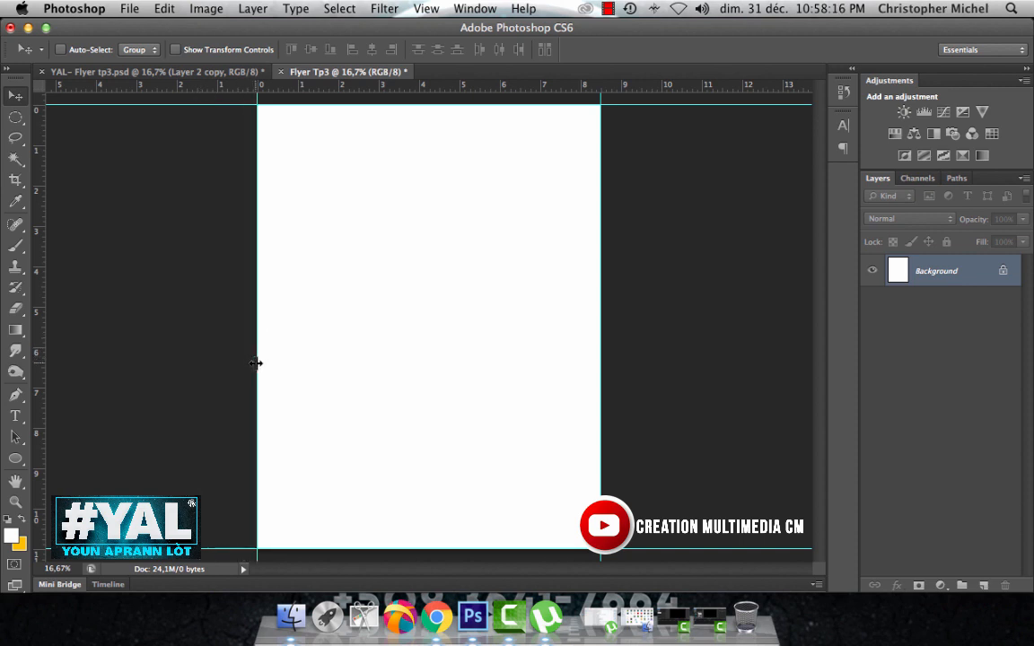
drag(40, 310, 429, 388)
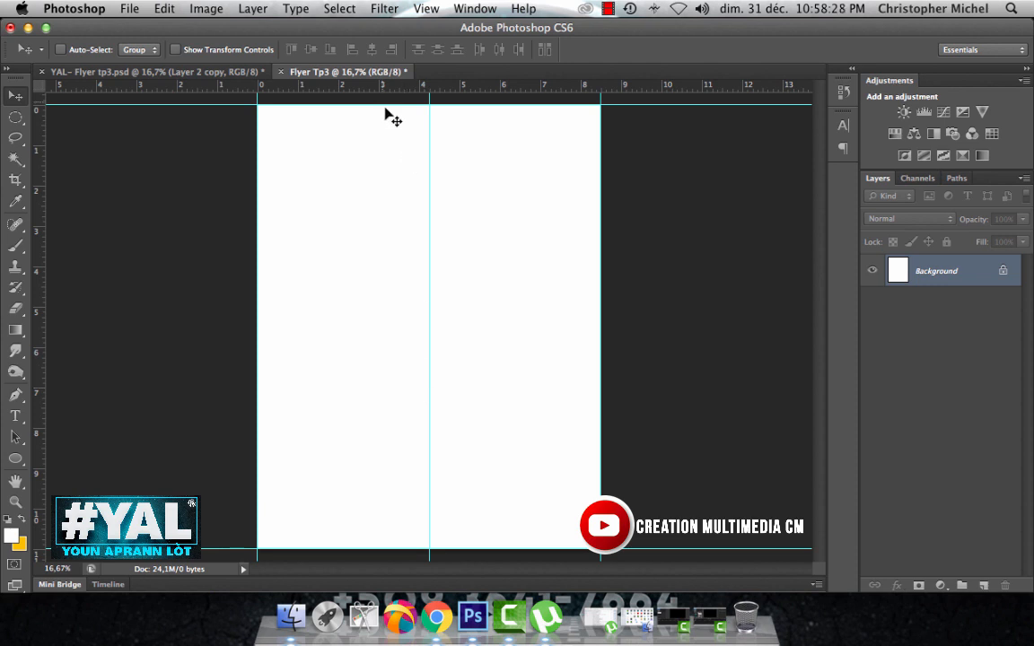
drag(365, 90, 373, 331)
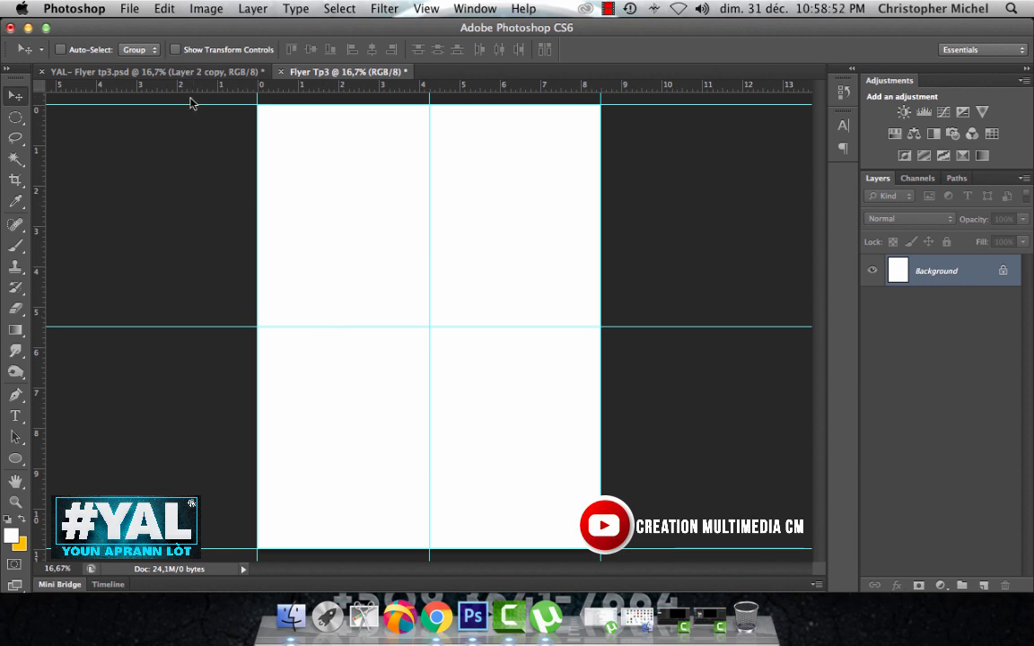
Set up the Rectangle tool in the Flyer Tp3 document with no stroke and a solid colour fill.
click(163, 71)
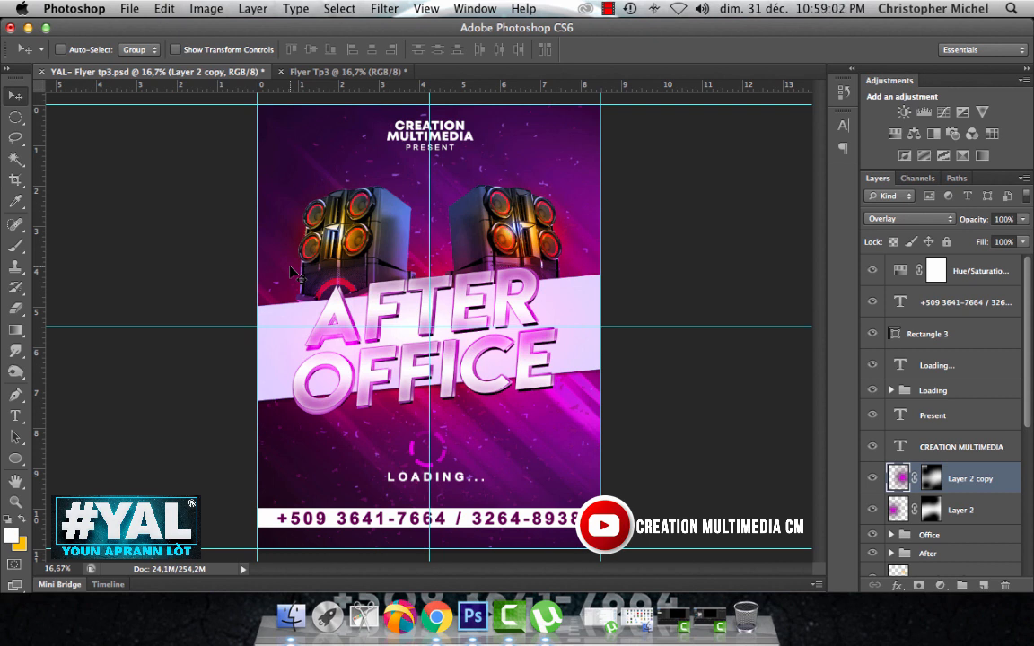
click(299, 74)
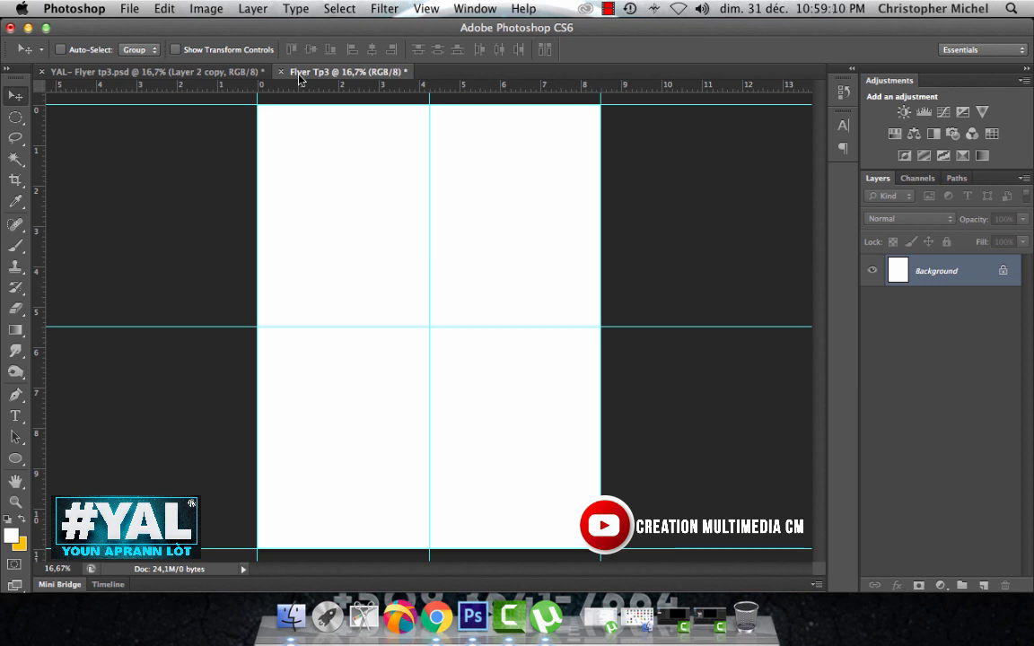
click(15, 459)
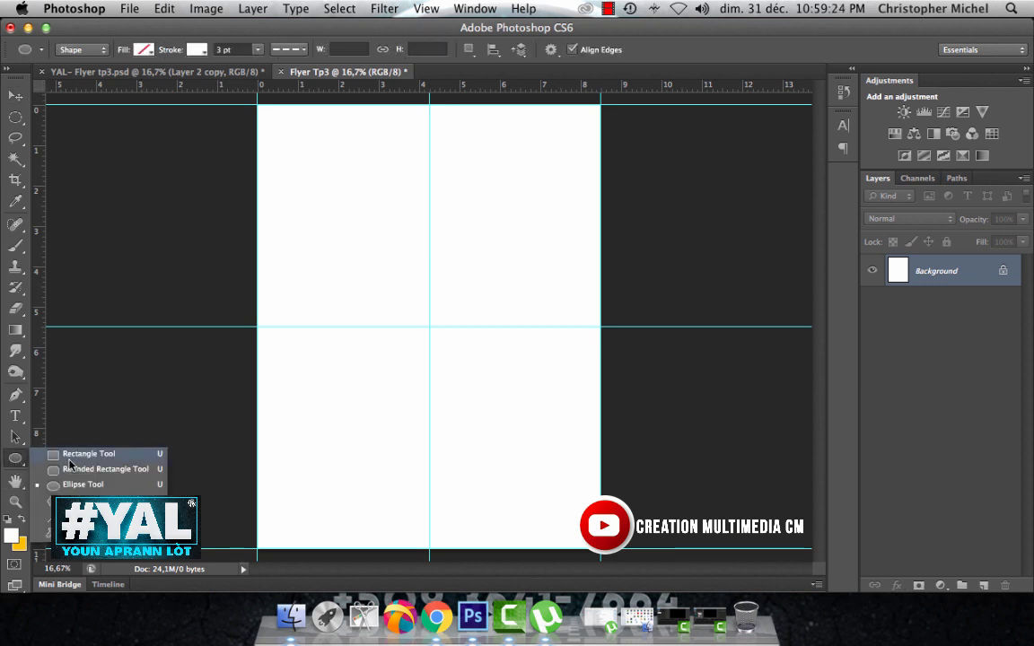
click(73, 455)
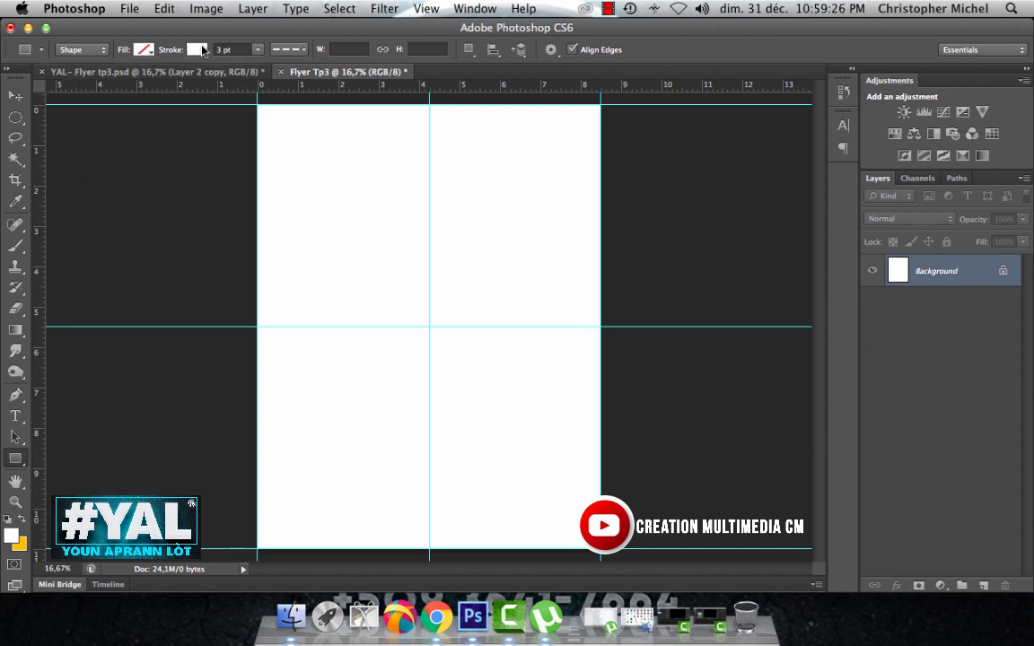
click(199, 49)
click(128, 81)
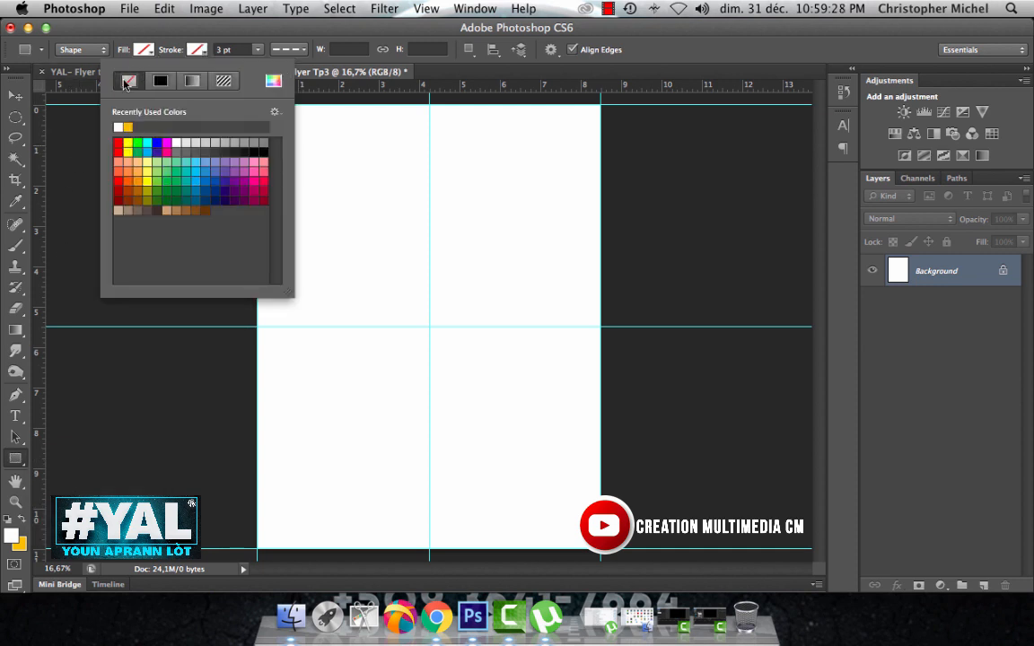
click(142, 49)
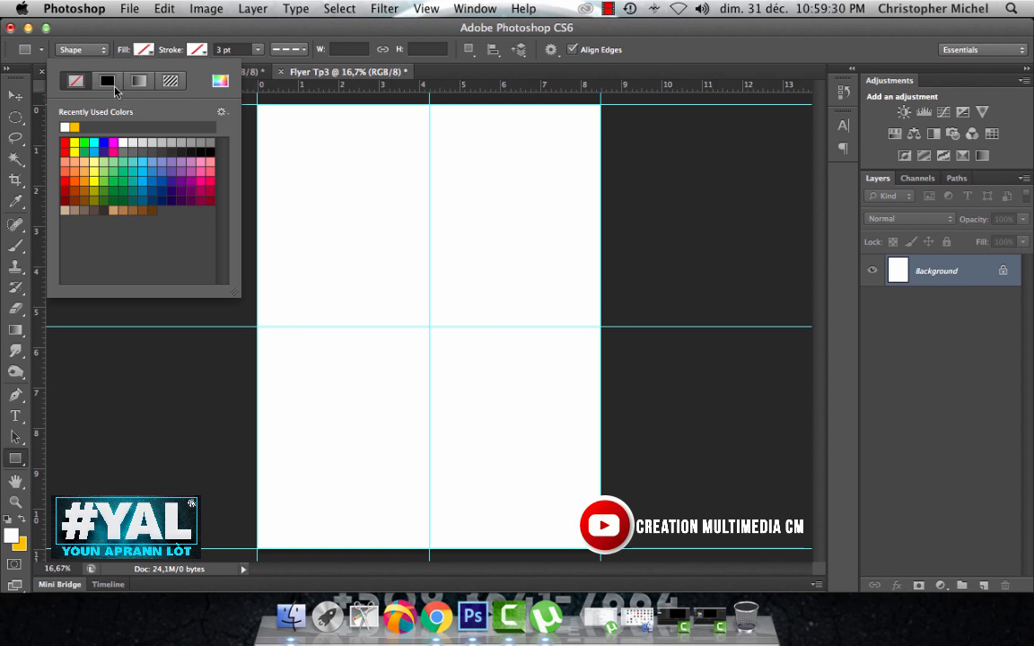
click(109, 83)
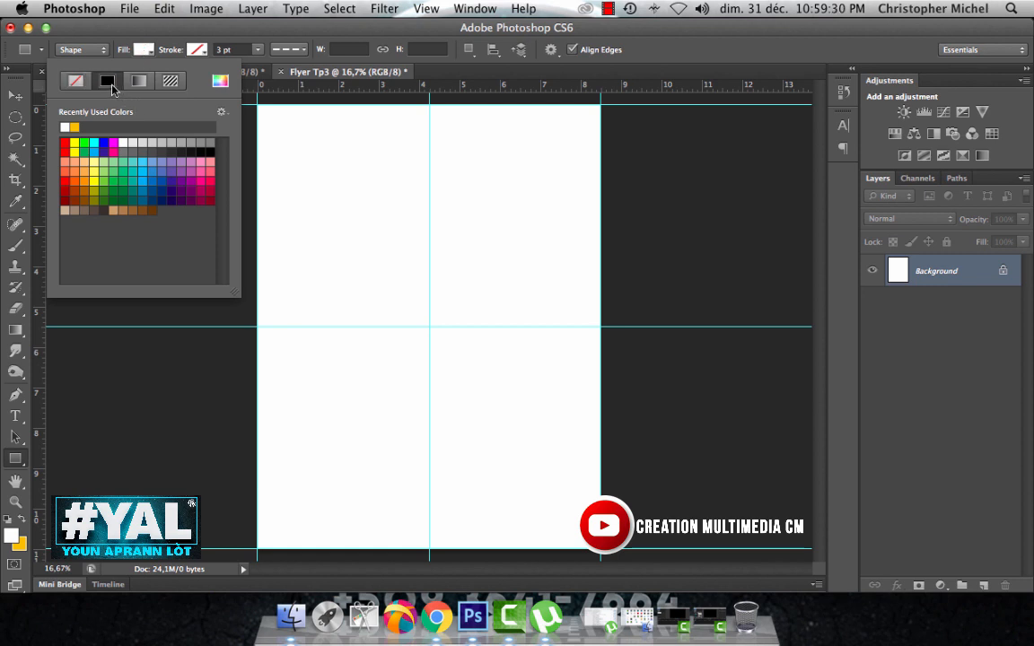
Set the fill colour to #fdd2e4 and draw a square about 138 px wide in the page's upper-left corner.
click(221, 81)
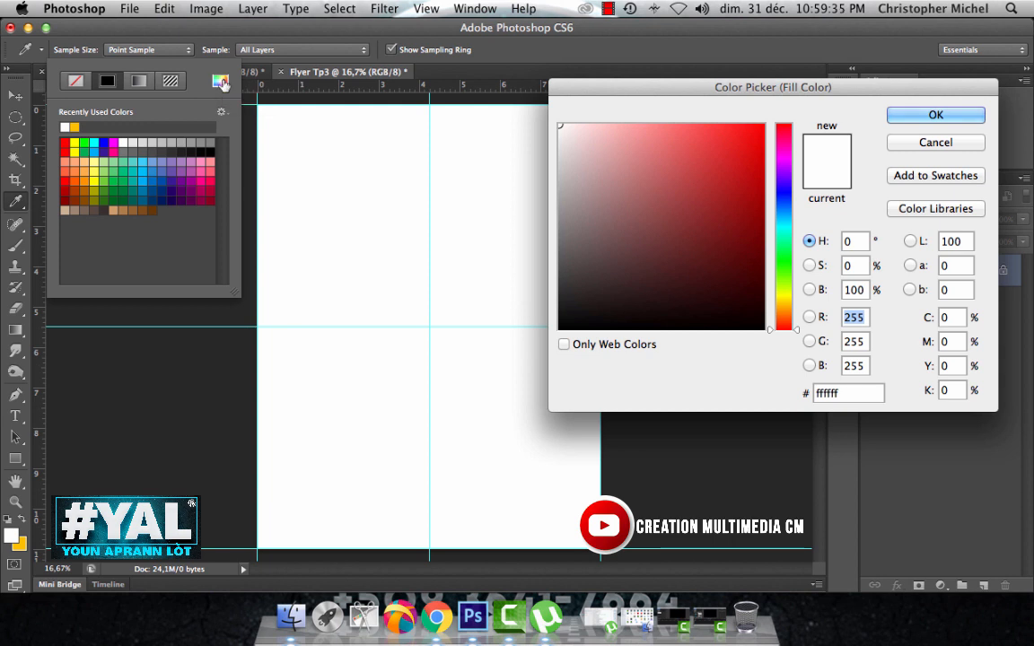
click(850, 395)
key(BackSpace)
key(BackSpace)
key(BackSpace)
key(BackSpace)
key(BackSpace)
key(BackSpace)
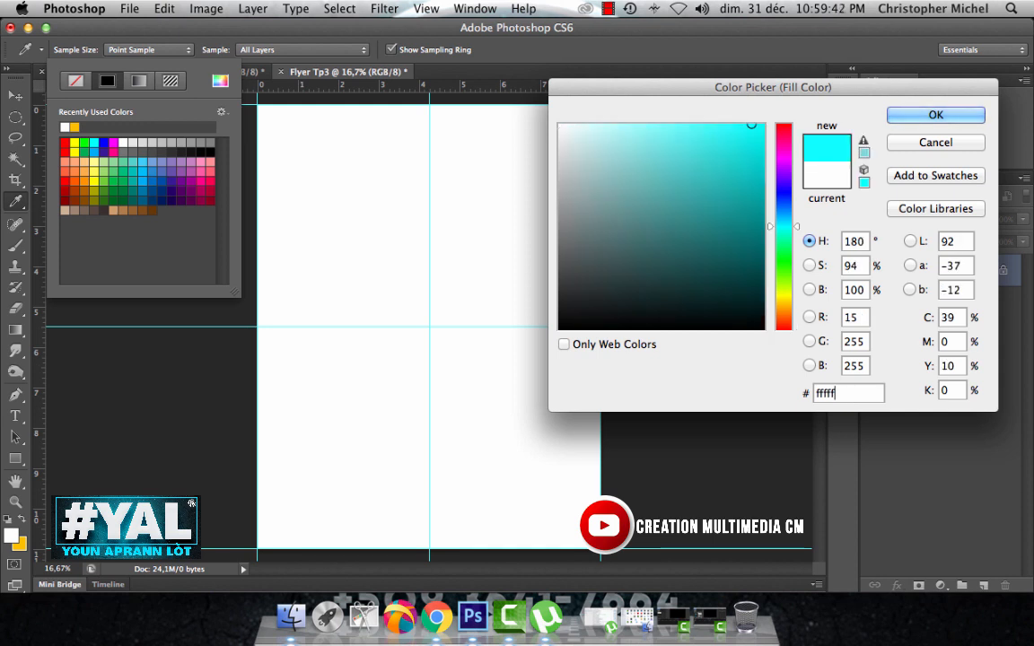
text(f)
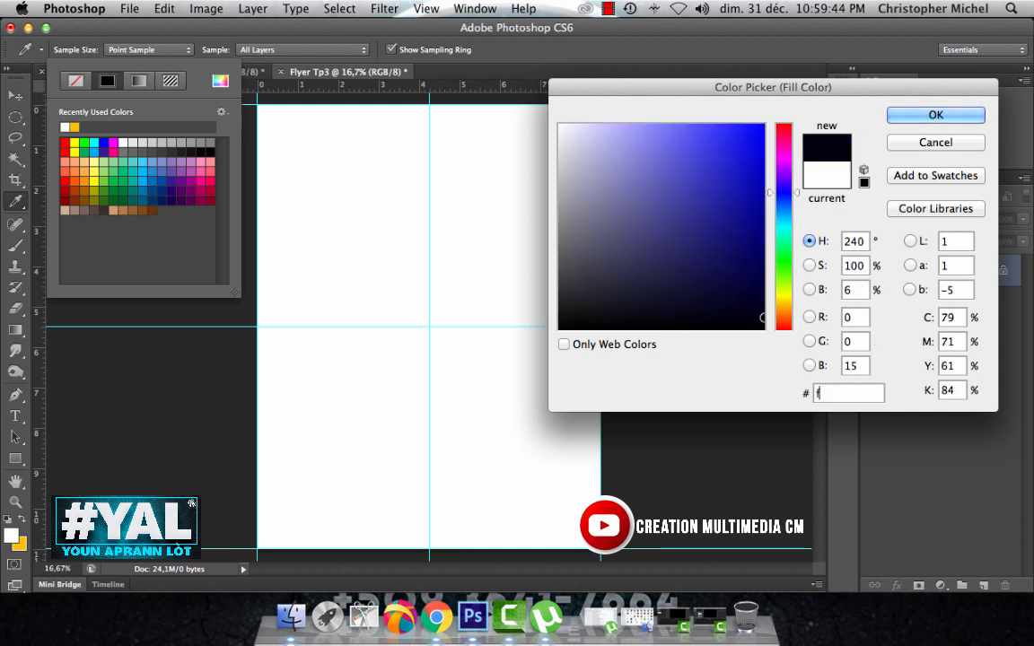
text(dd)
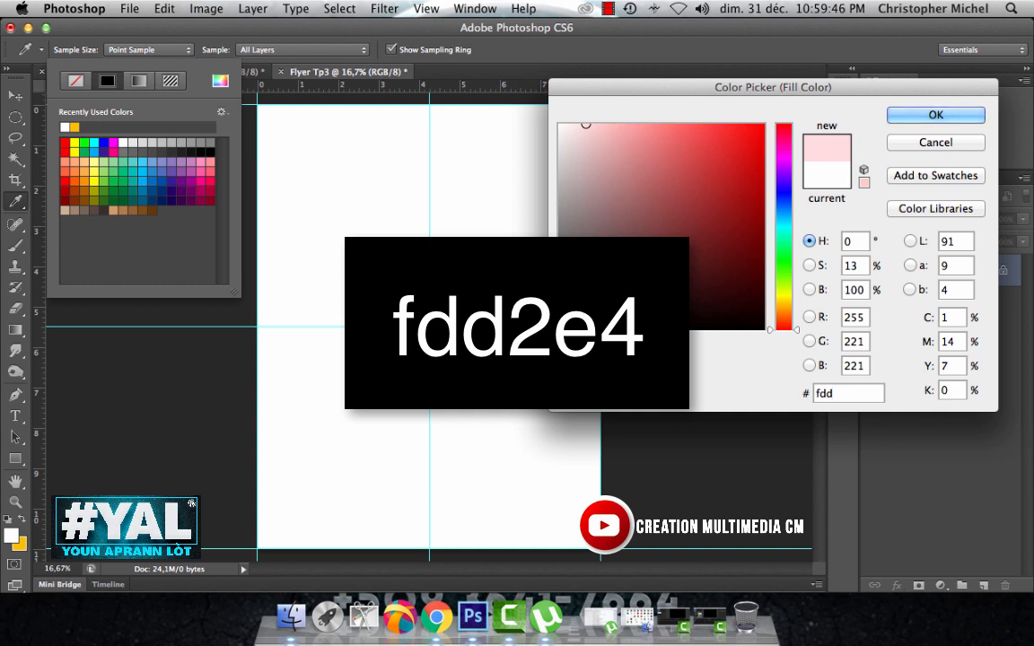
key(BackSpace)
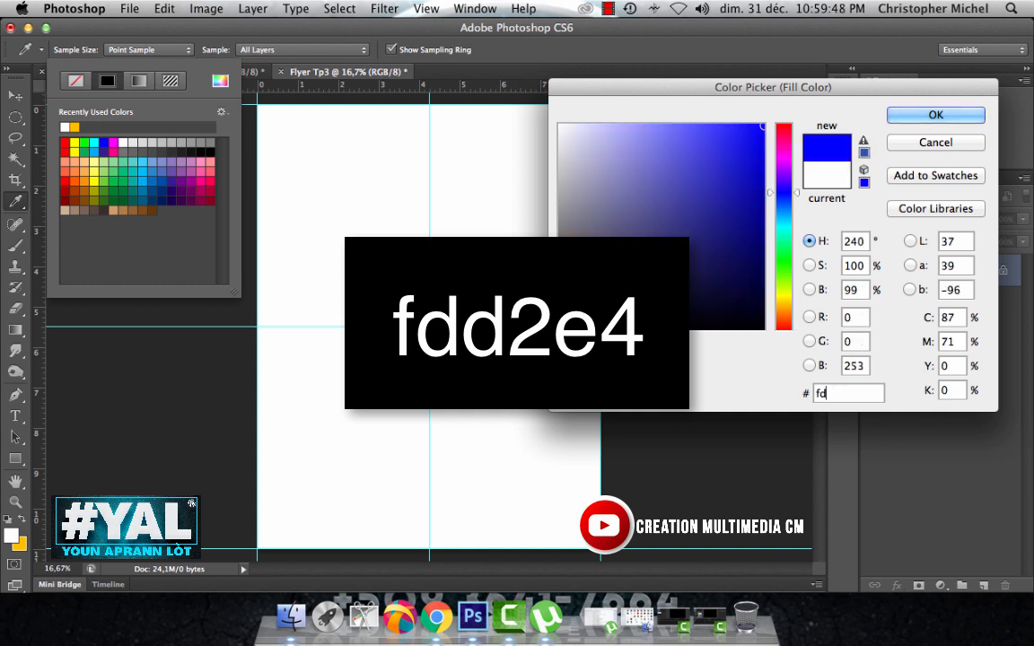
text(2)
key(BackSpace)
text(d)
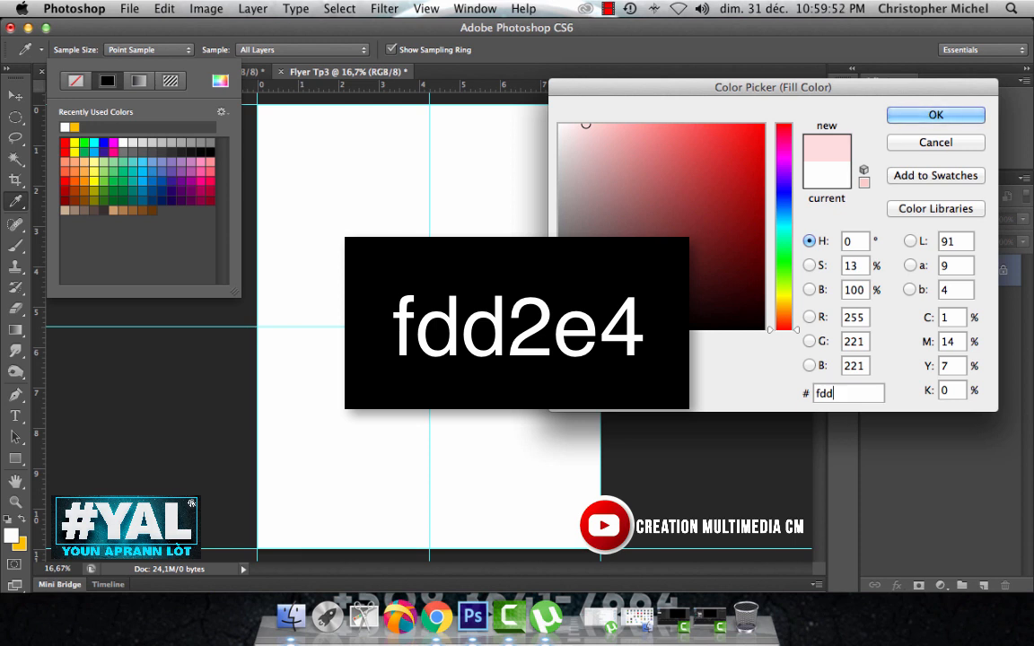
text(2)
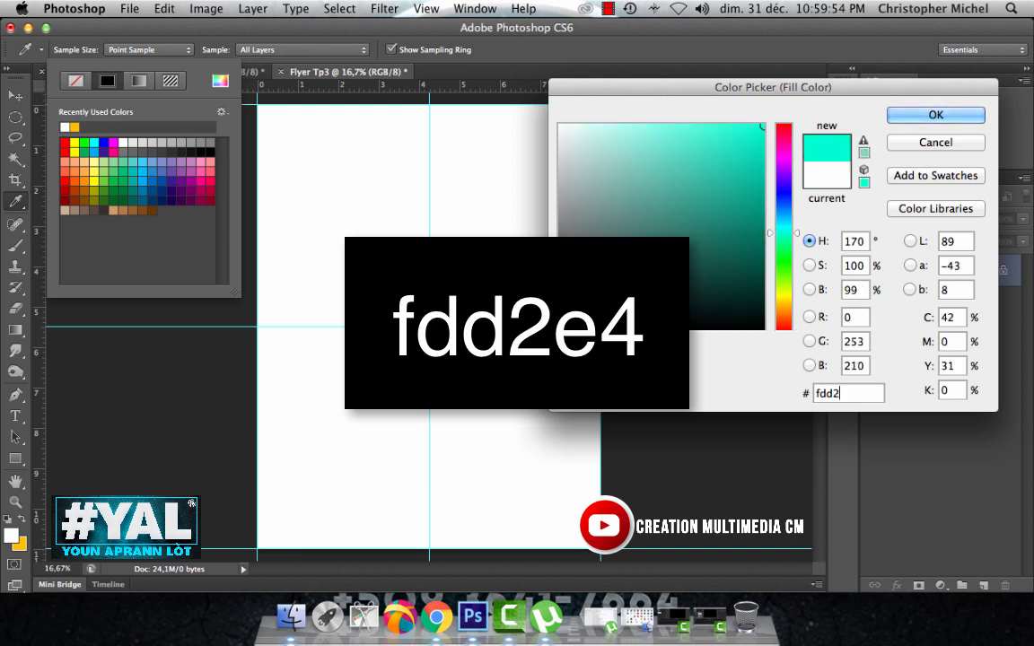
text(e)
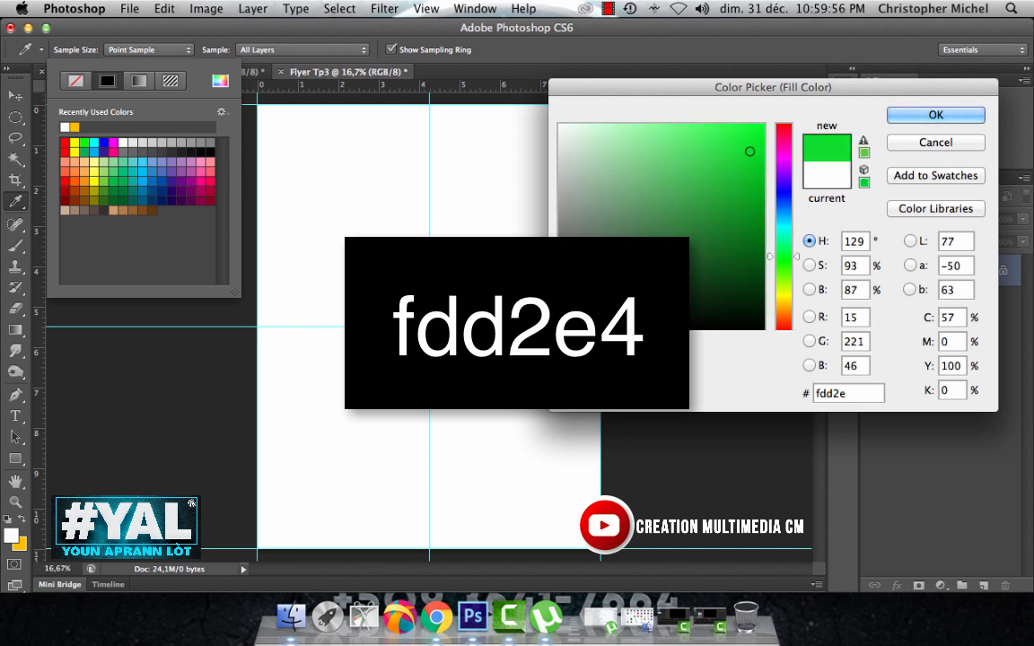
text(4)
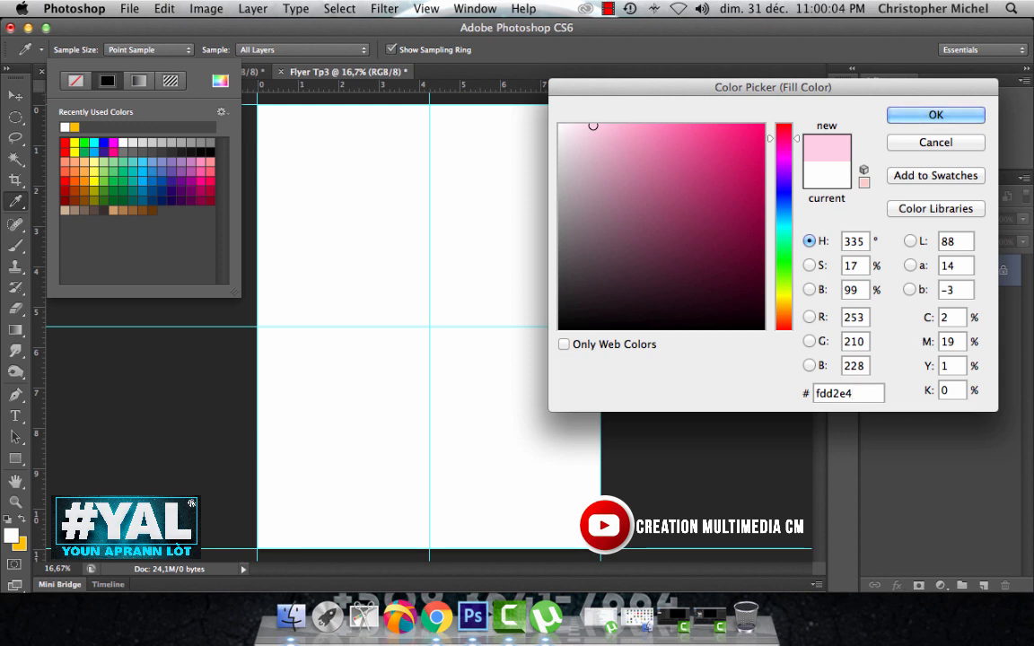
click(934, 114)
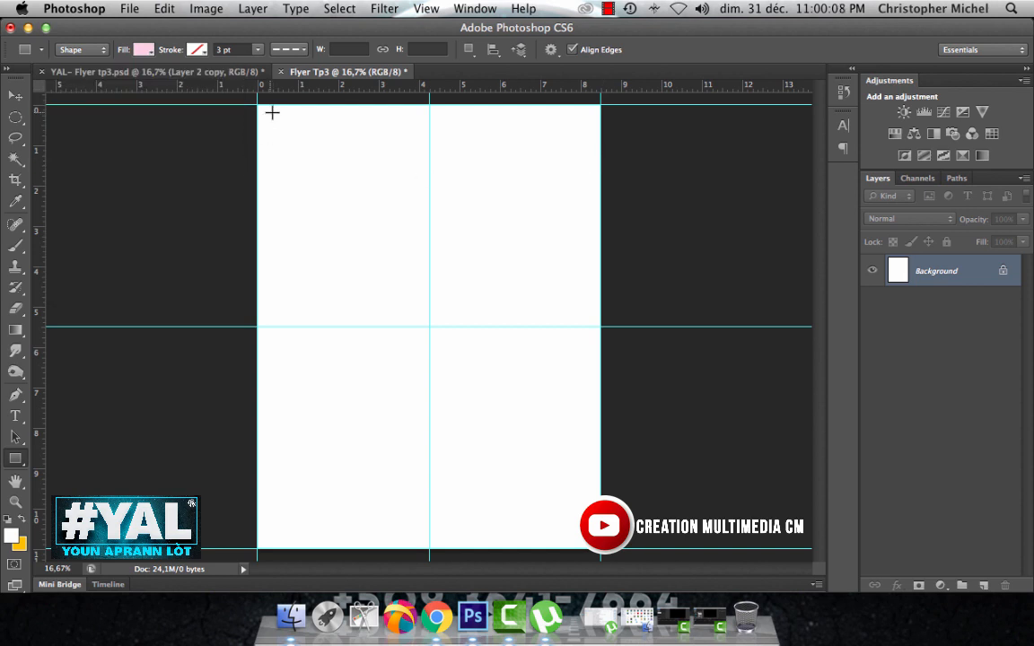
drag(261, 108, 276, 123)
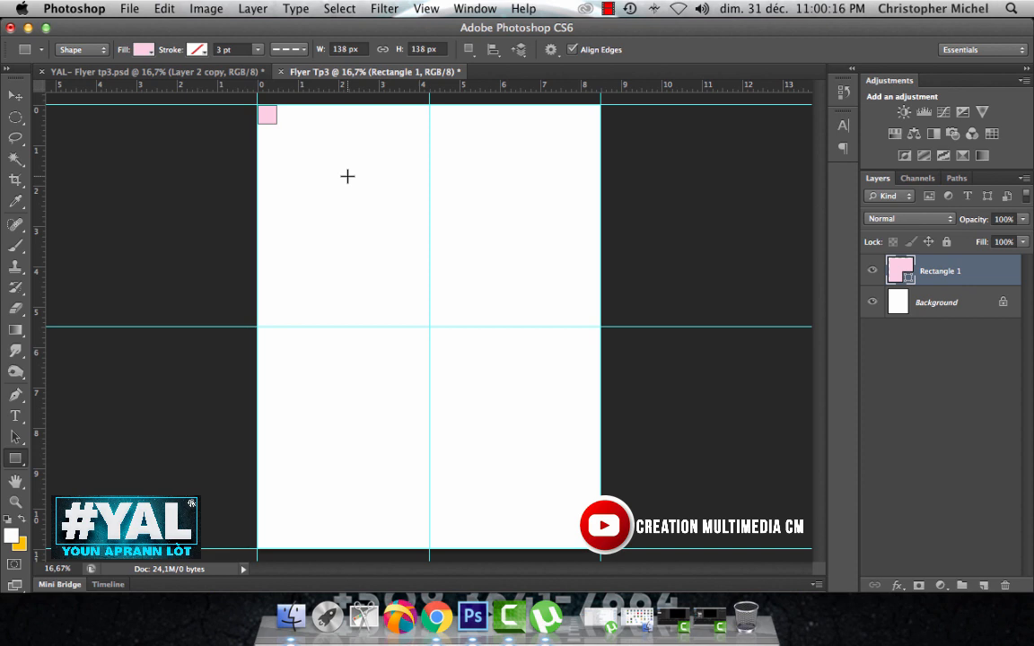
Duplicate the pink square and shift the copy horizontally to the right, leaving a small gap between the two.
click(932, 301)
click(932, 269)
key(ctrl+j)
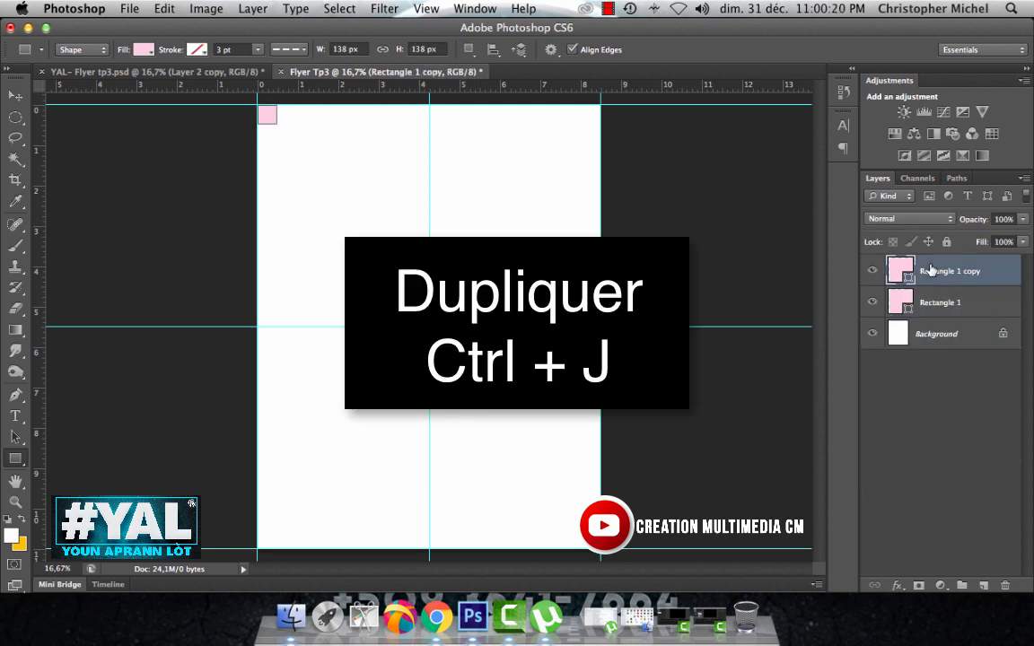
key(v)
key(shift+Right)
key(shift+Right)
key(shift+Right)
key(shift+Right)
key(shift+Right)
key(shift+Right)
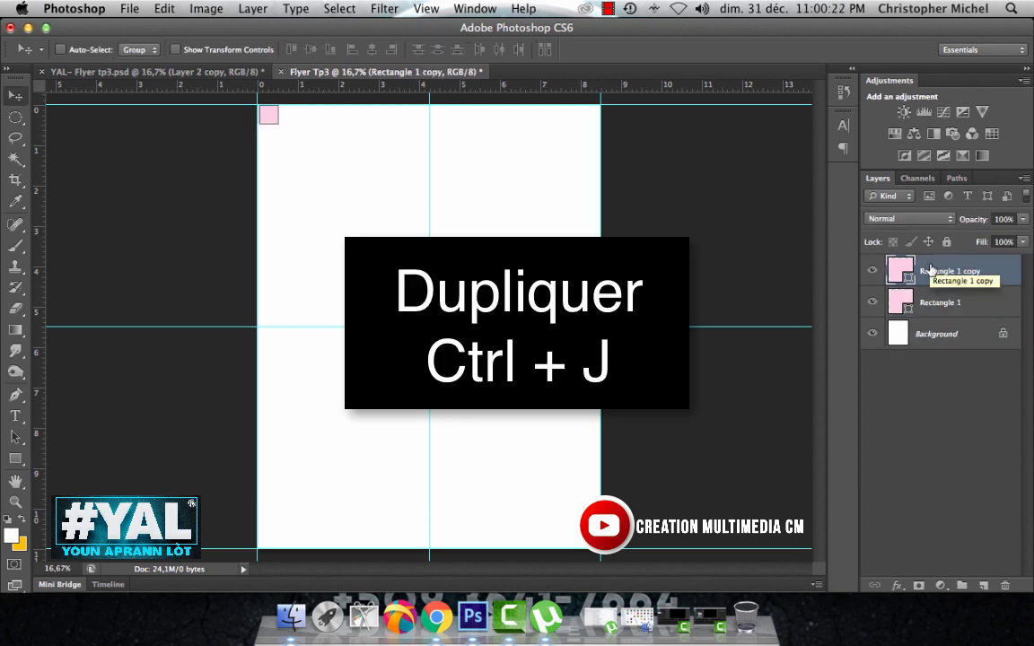
key(shift+Right)
key(shift+Right)
key(shift+Right)
key(shift+Right)
key(shift+Right)
key(shift+Right)
key(shift+Right)
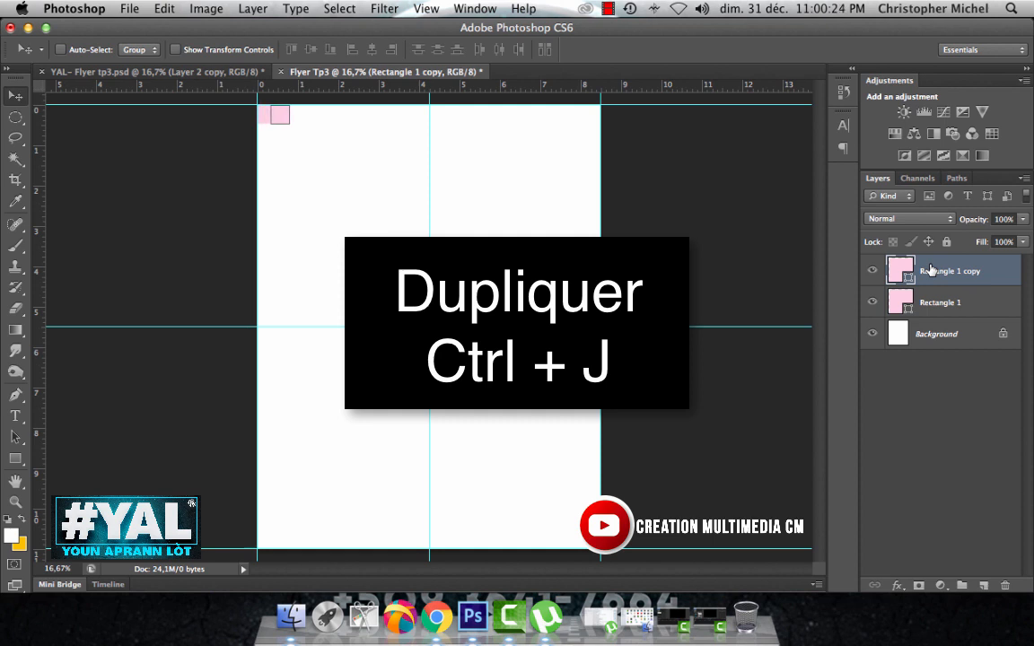
key(shift+Right)
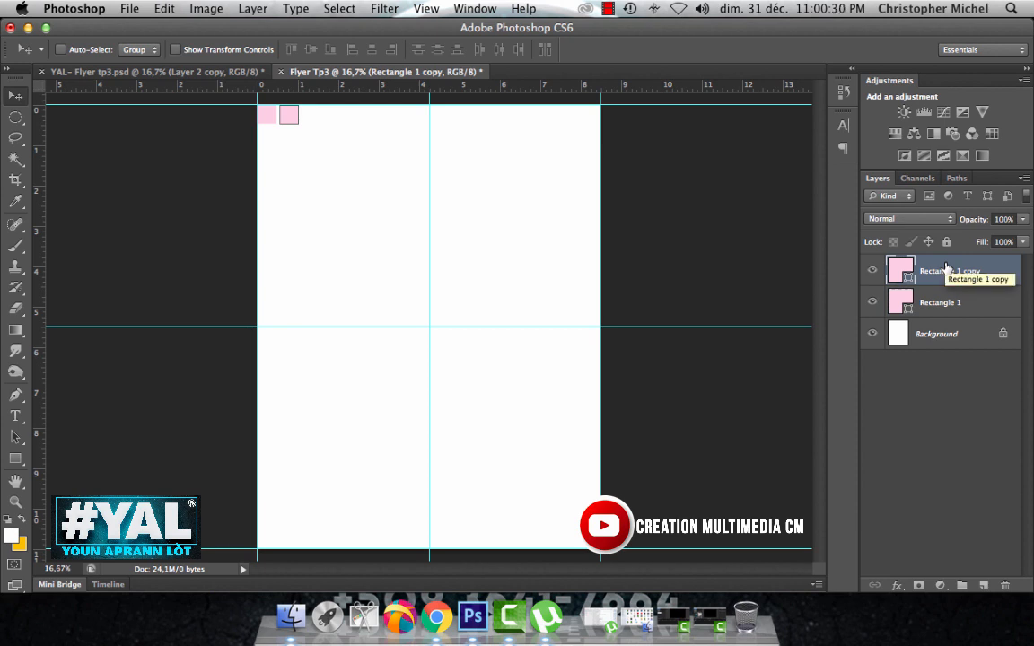
Recolour the duplicated second square with the dark purple #22042C.
double_click(898, 272)
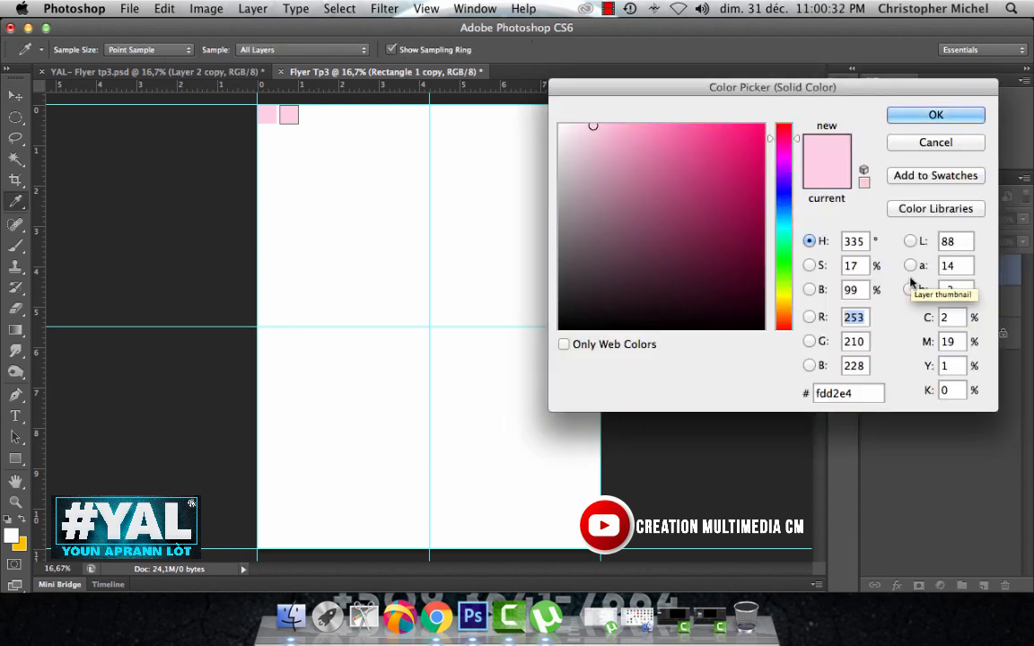
double_click(824, 393)
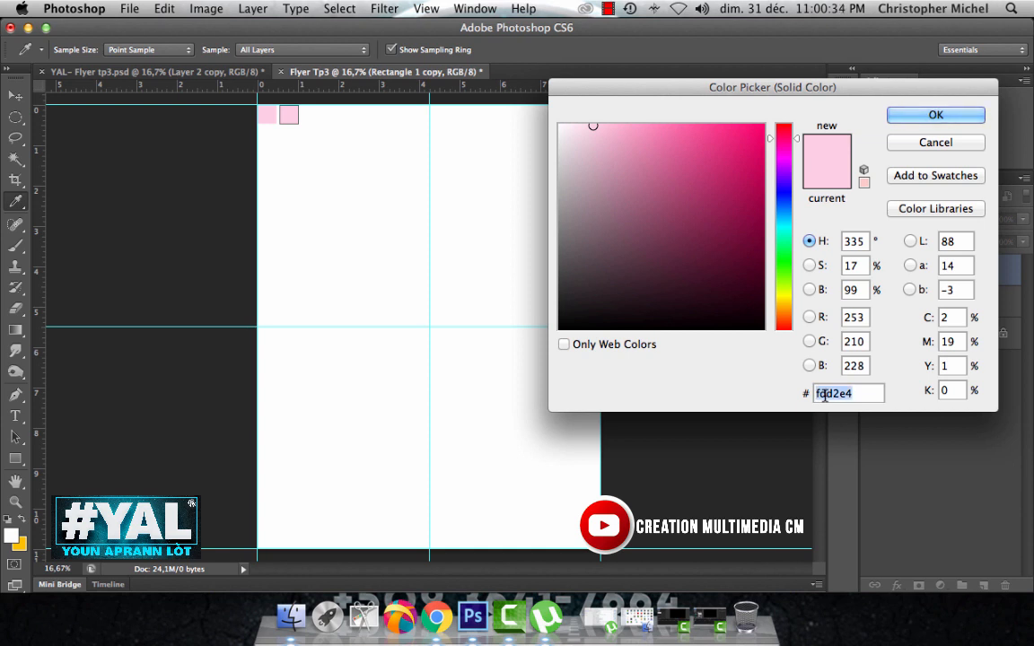
text(22)
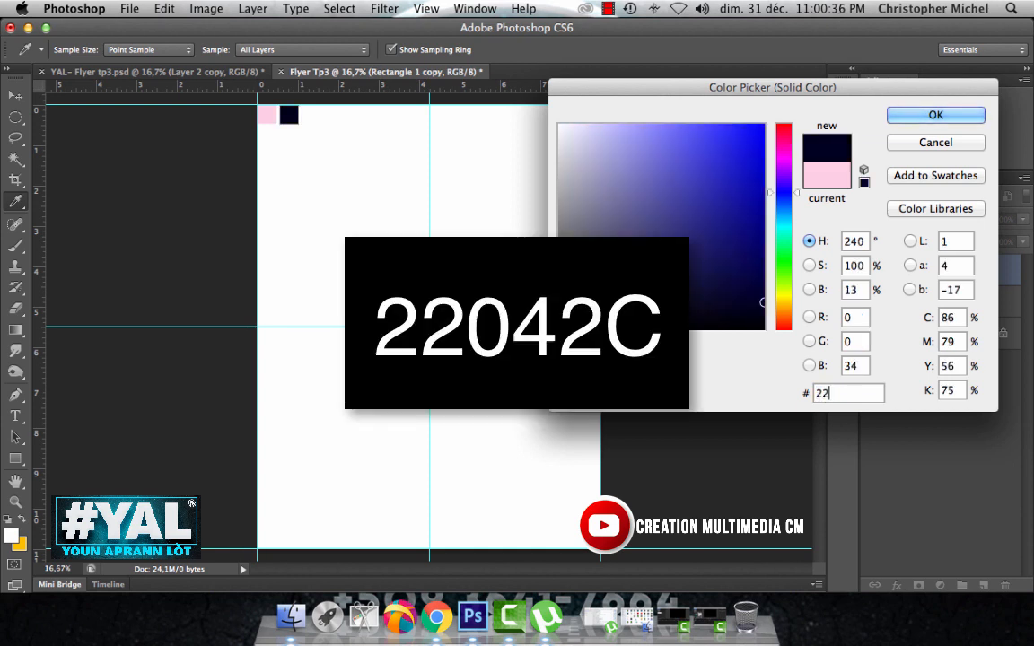
text(0)
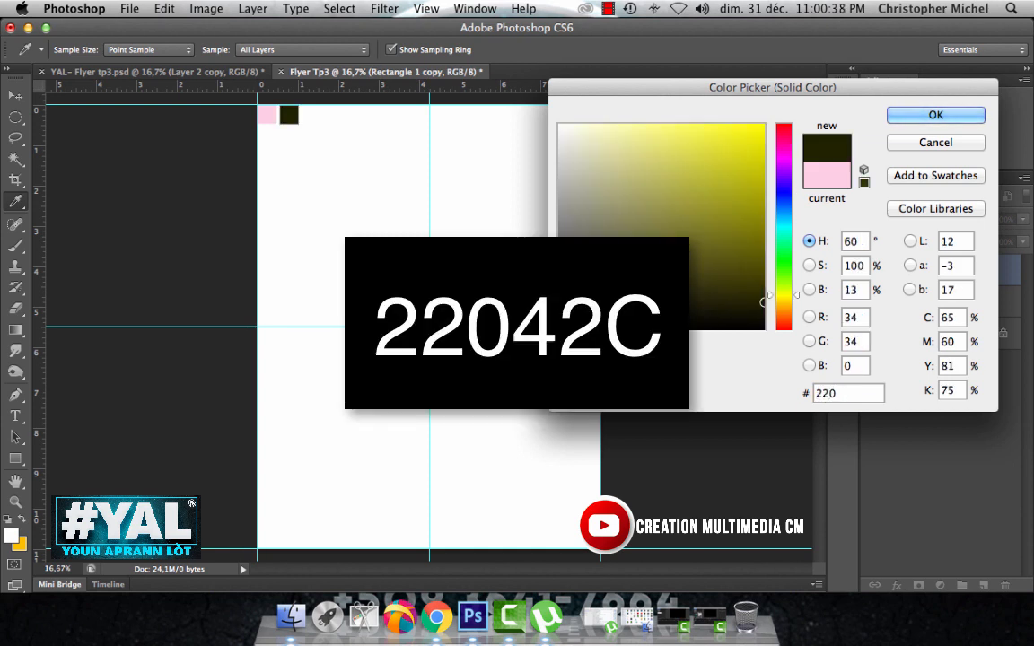
text(4)
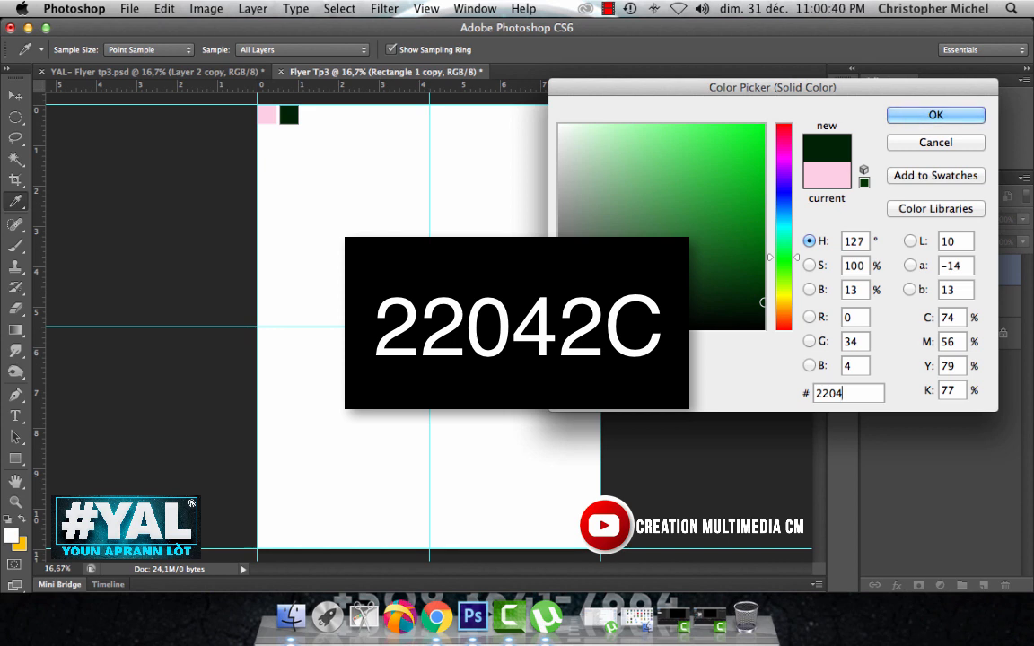
text(2C)
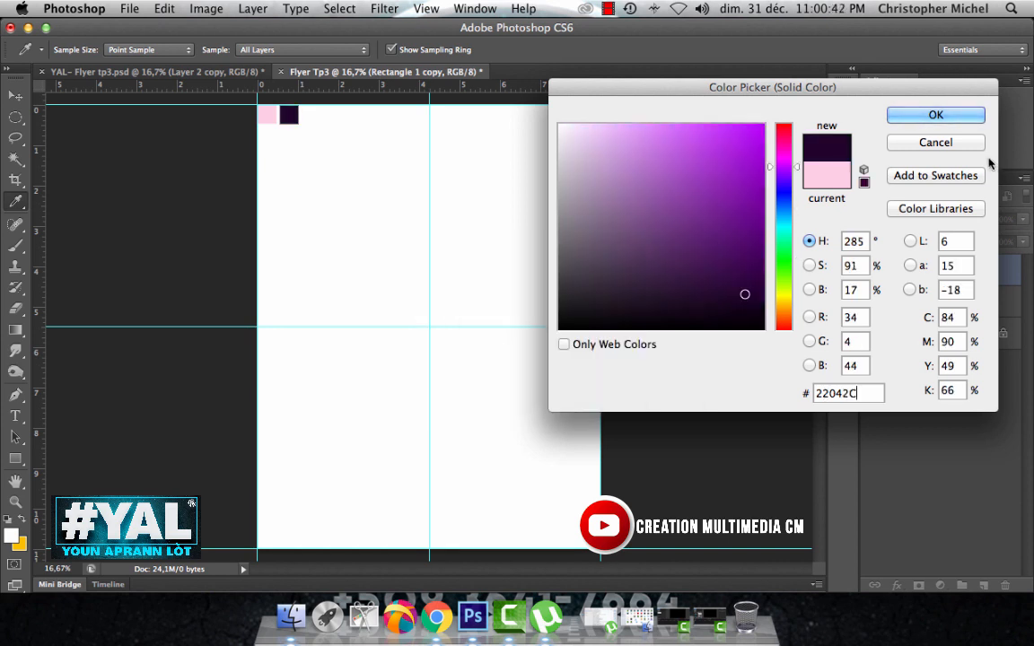
key(Return)
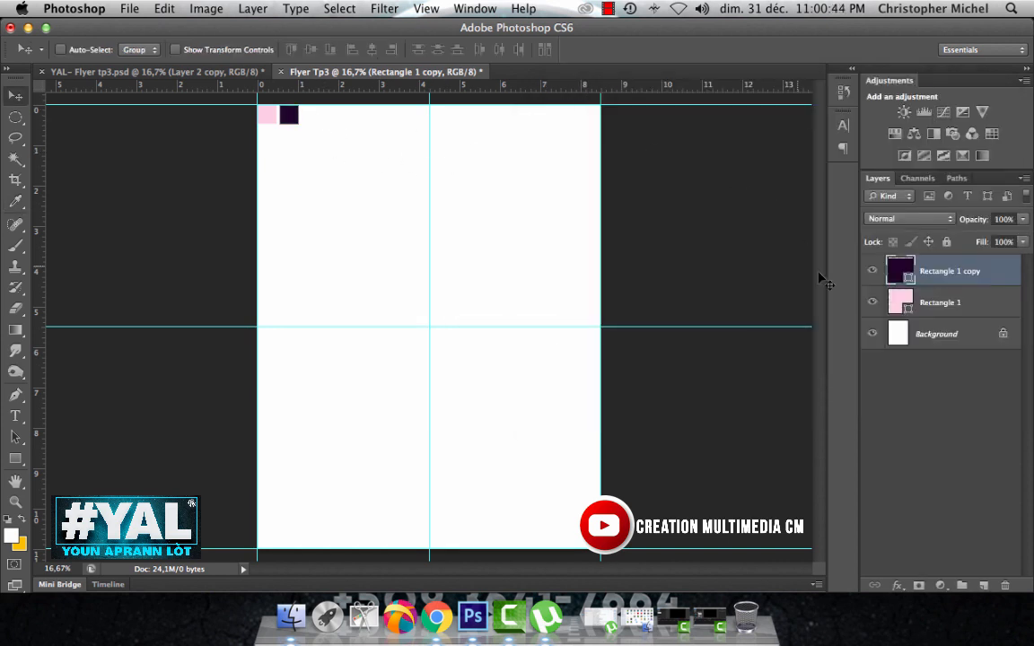
Duplicate the dark purple square and shift the copy horizontally to the right, keeping a small gap between them.
key(super+j)
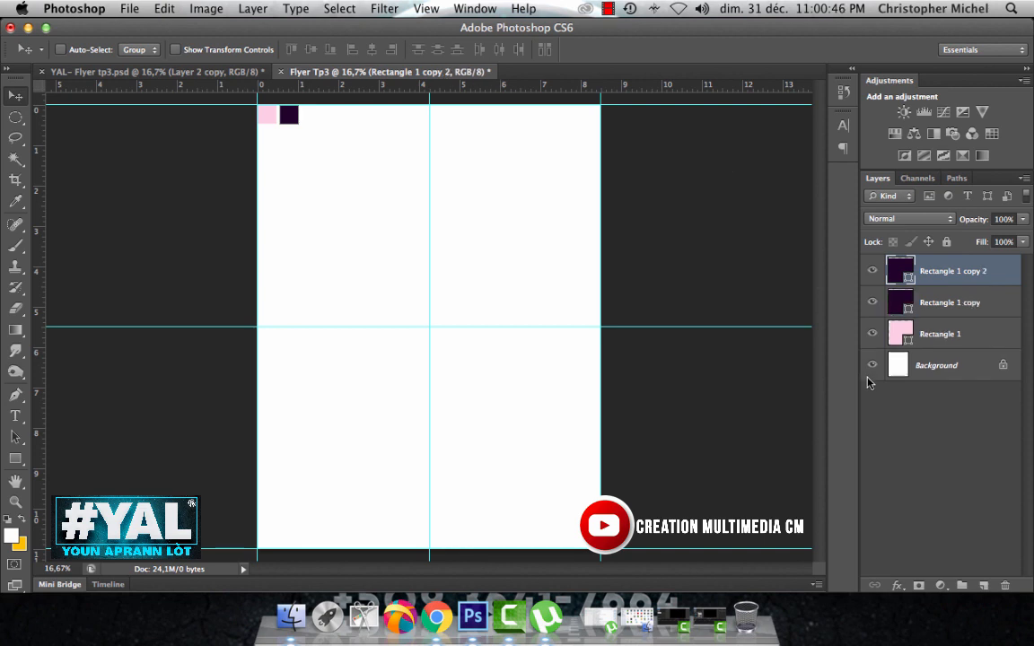
key(shift+Right)
key(shift+Right)
key(shift+Right)
key(shift+Right)
key(shift+Right)
key(shift+Right)
key(shift+Right)
key(shift+Right)
key(shift+Right)
key(shift+Right)
key(shift+Right)
key(shift+Right)
key(shift+Right)
key(shift+Right)
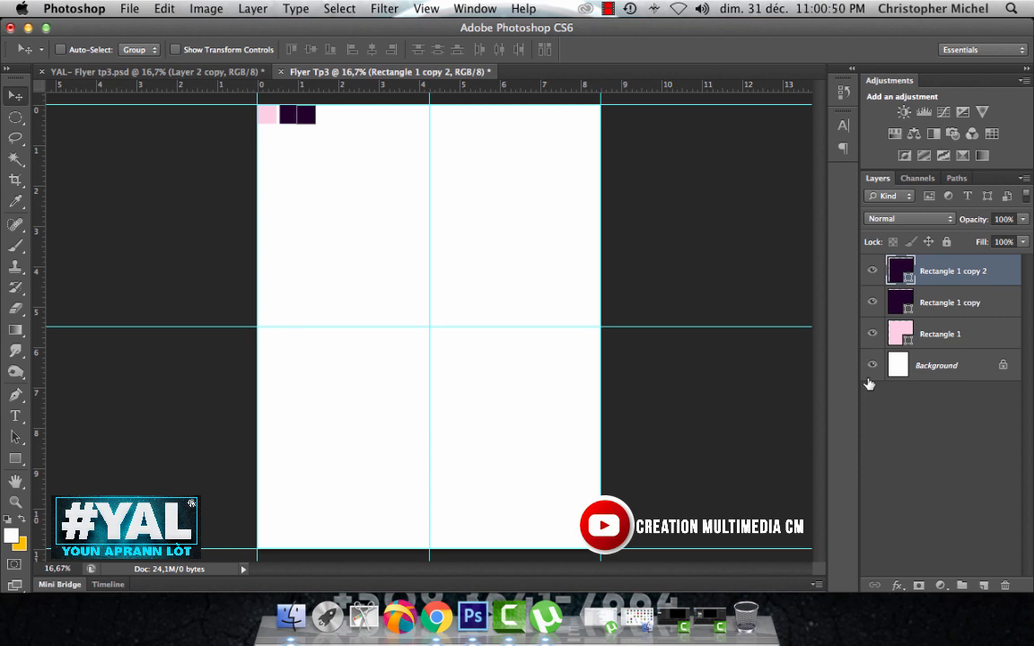
key(shift+Right)
Change the third square's fill colour to magenta #d902e5.
double_click(900, 271)
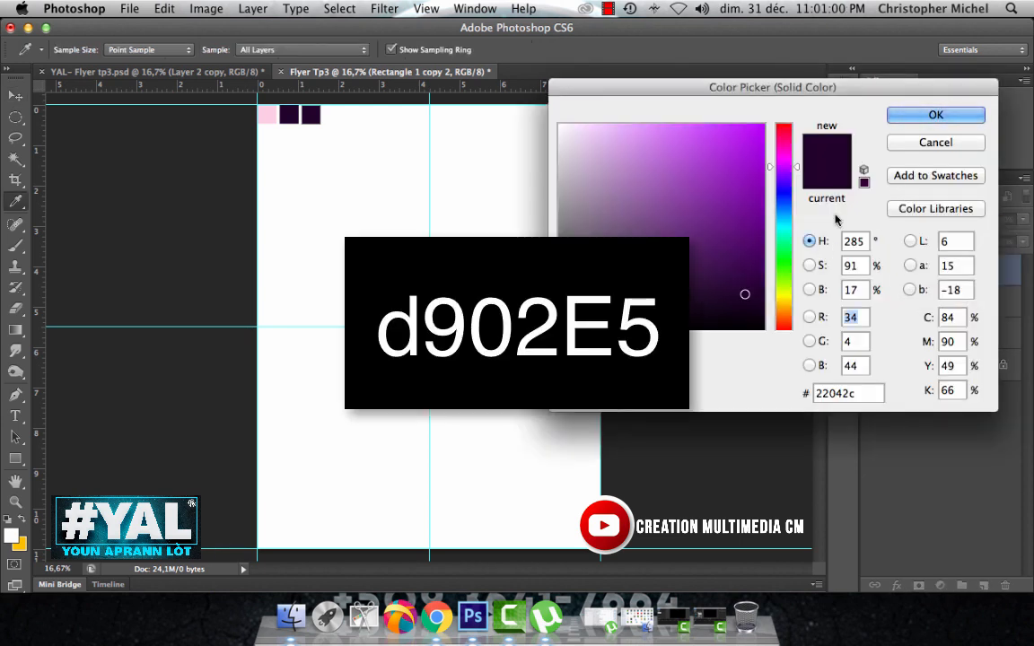
click(863, 396)
drag(864, 395, 760, 400)
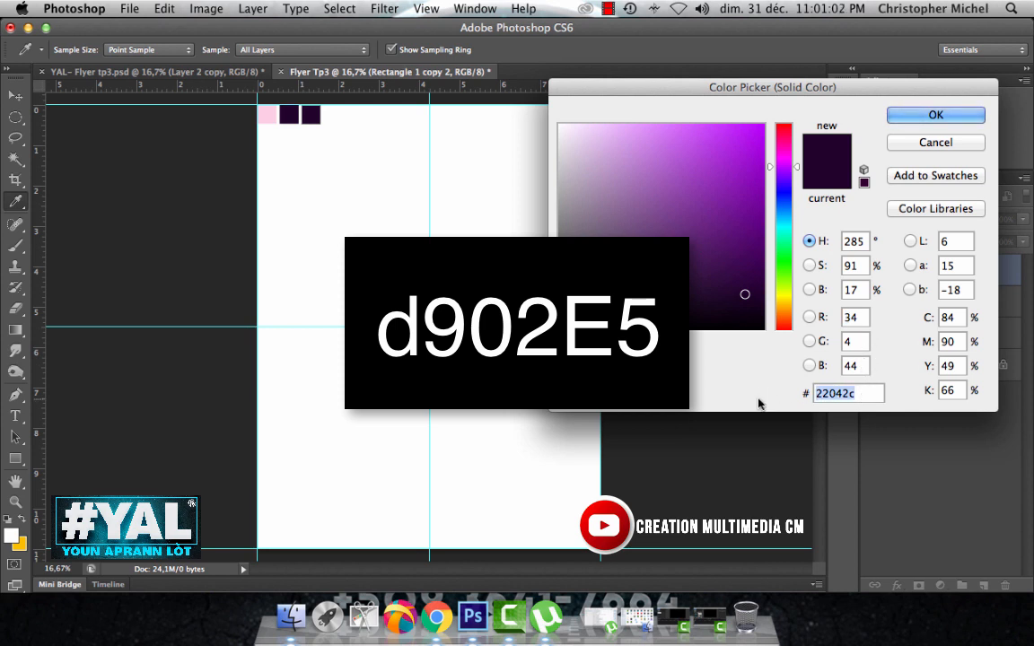
text(d9)
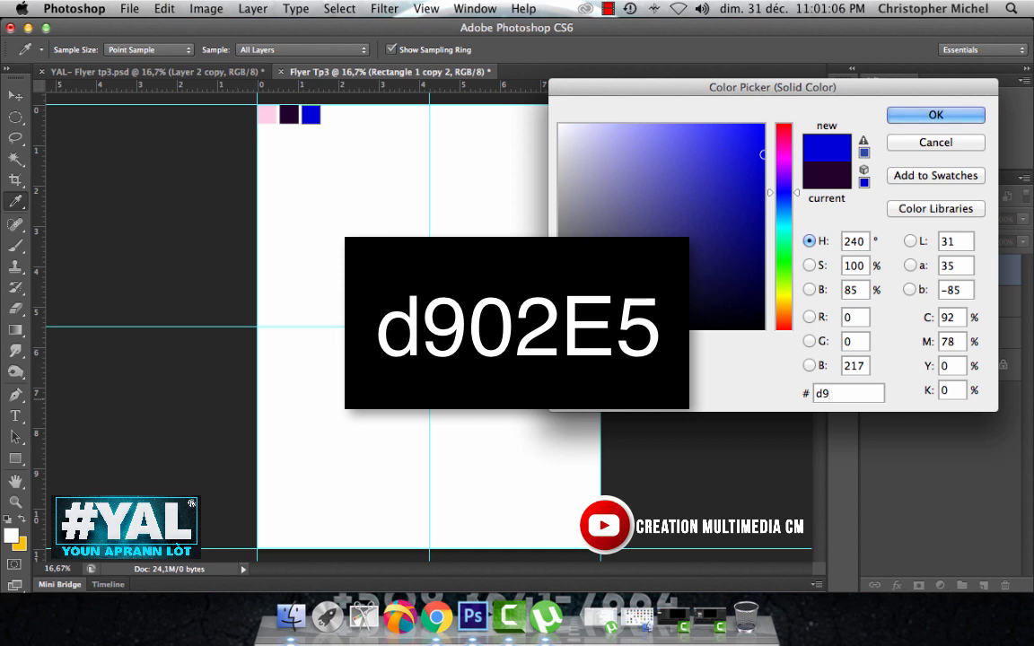
text(0)
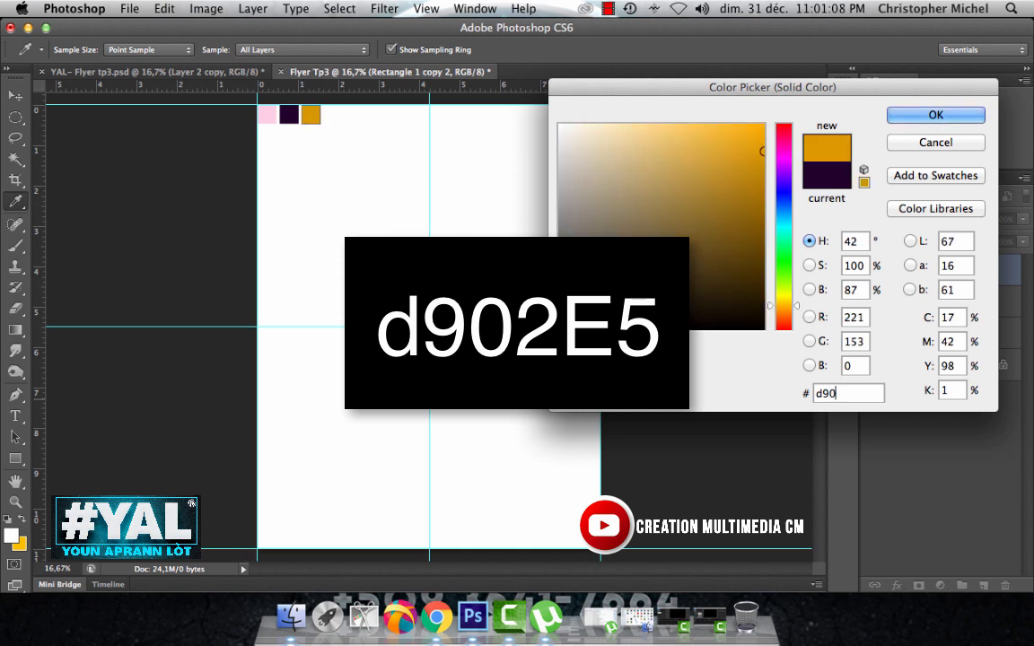
text(2E)
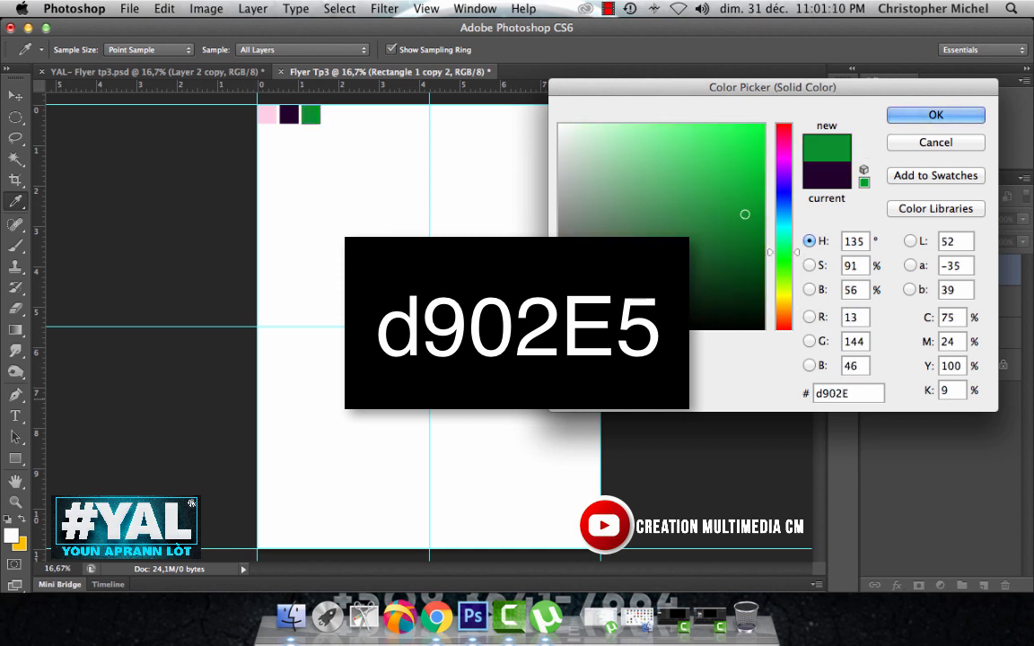
text(5)
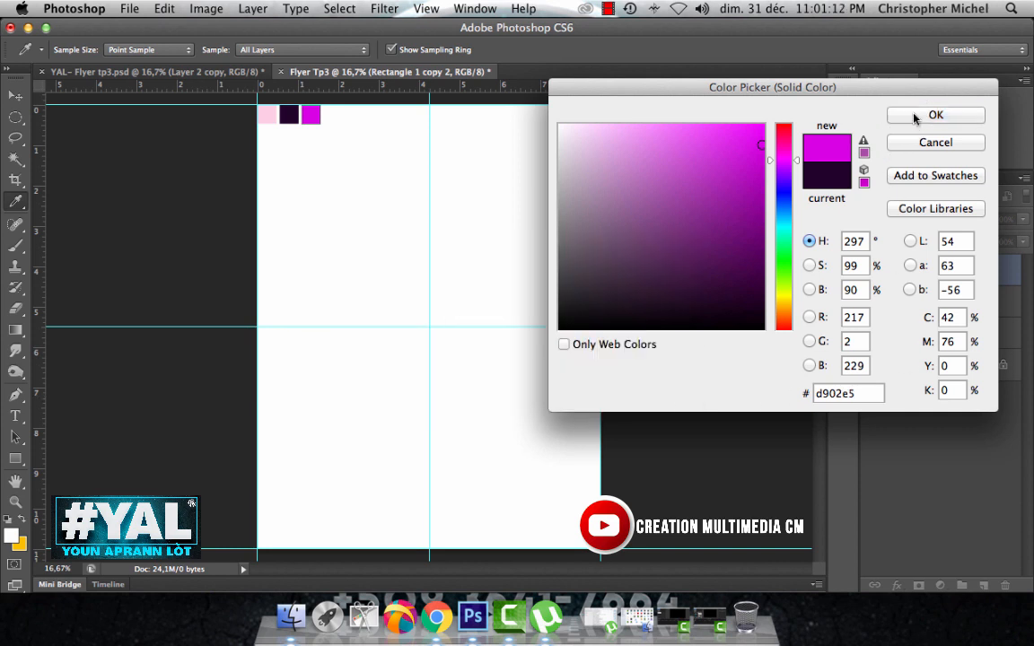
click(917, 116)
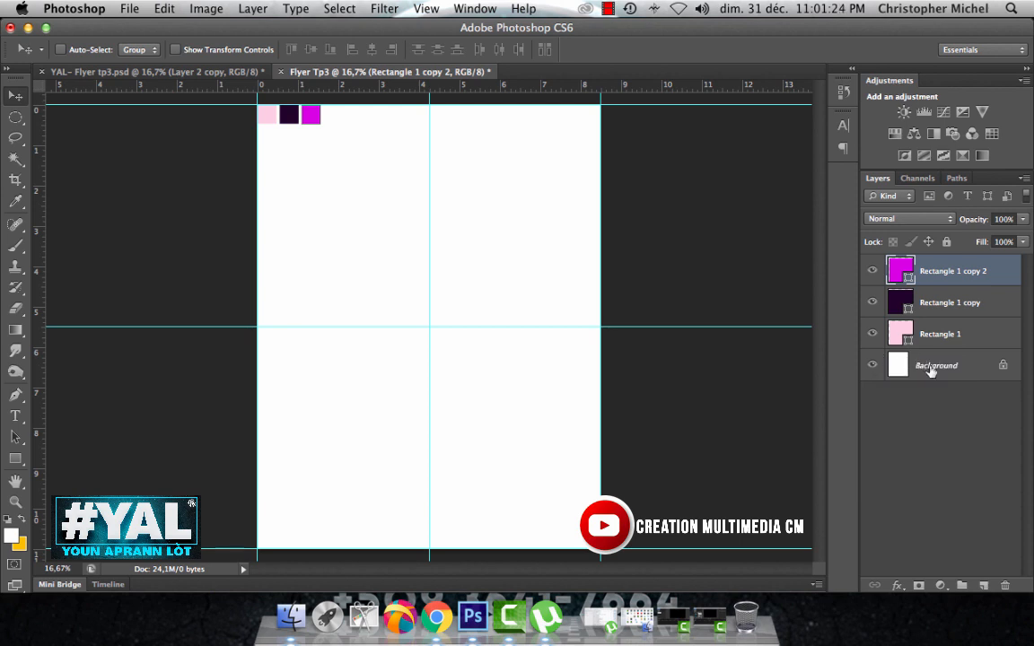
Duplicate the magenta square and move the copy right to form a fourth swatch with the same small gap.
key(super+j)
key(shift+Right)
key(shift+Right)
key(shift+Right)
key(shift+Right)
key(shift+Right)
key(shift+Right)
key(shift+Right)
key(shift+Right)
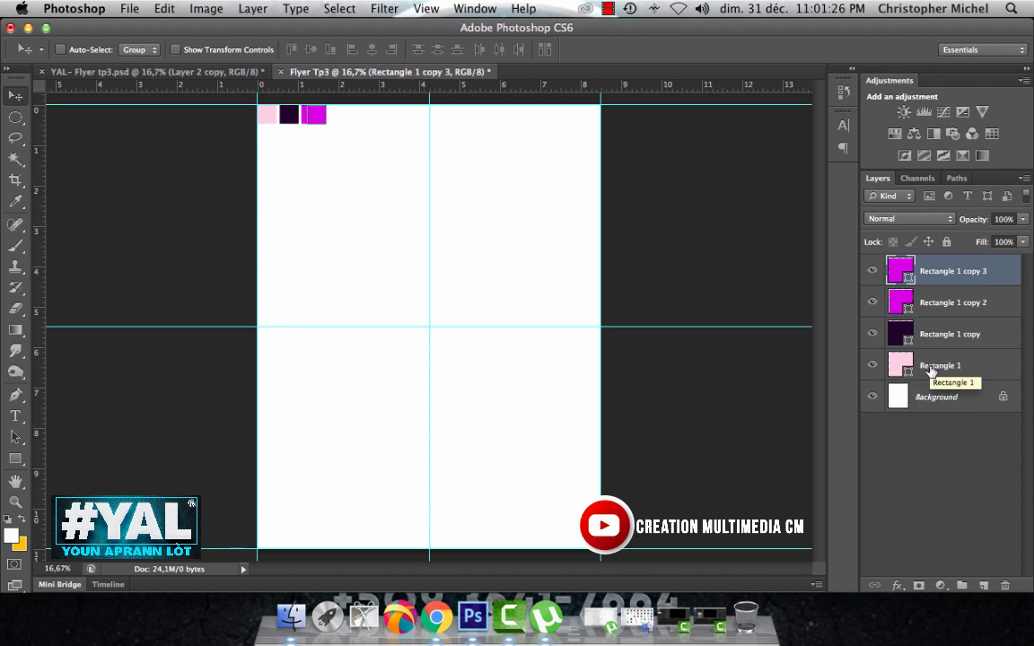
key(shift+Right)
key(shift+Right)
key(shift+Right)
key(shift+Right)
key(shift+Right)
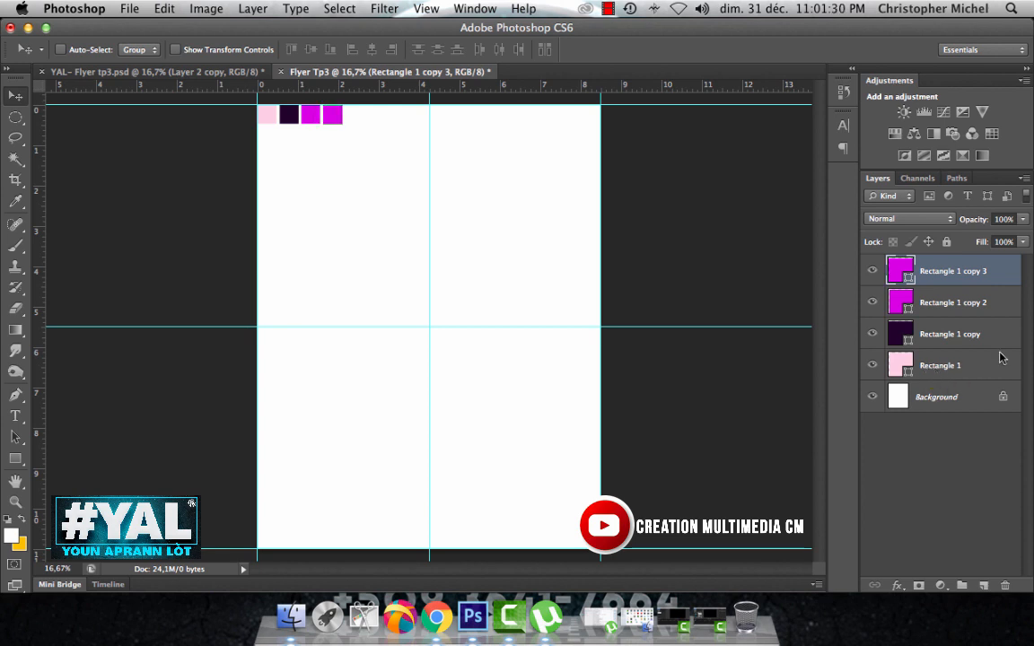
Set the fourth square's fill colour to orange #ff7e00.
double_click(904, 277)
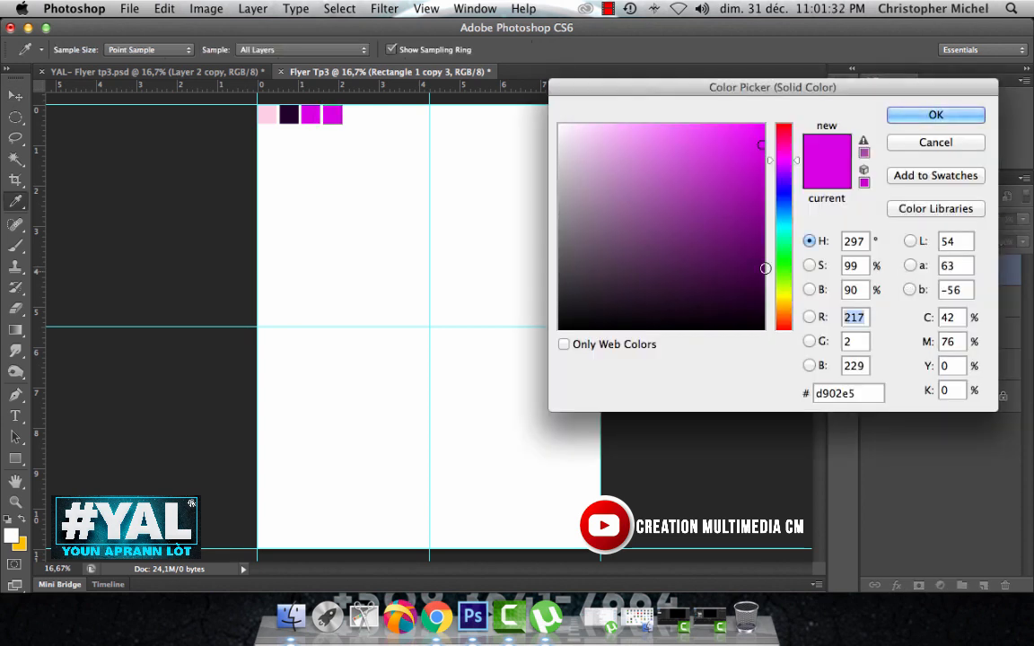
click(829, 392)
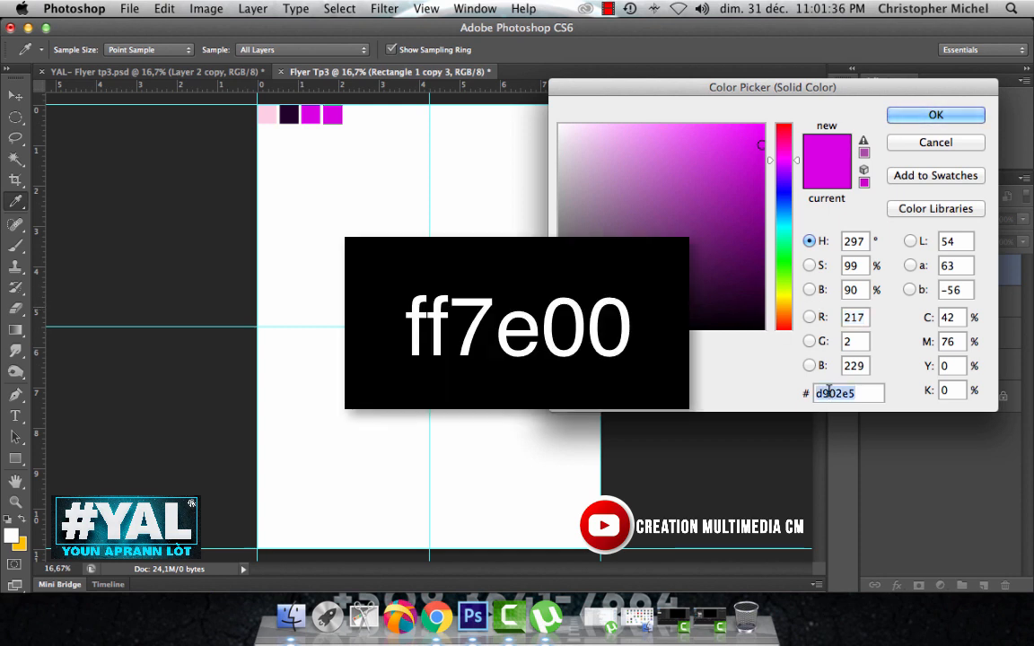
text(ff)
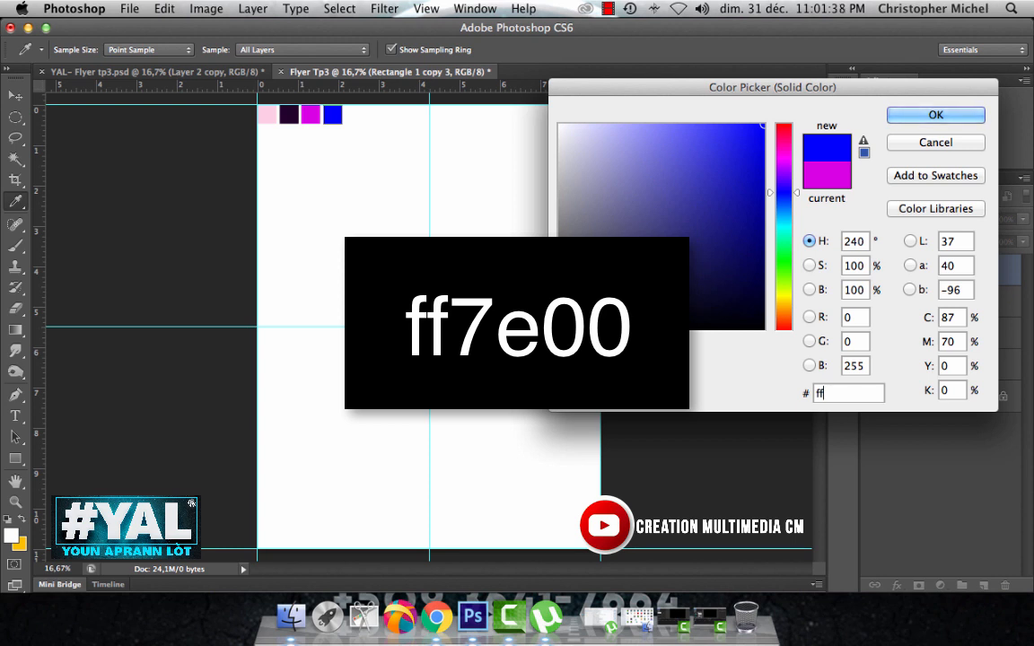
text(7e00)
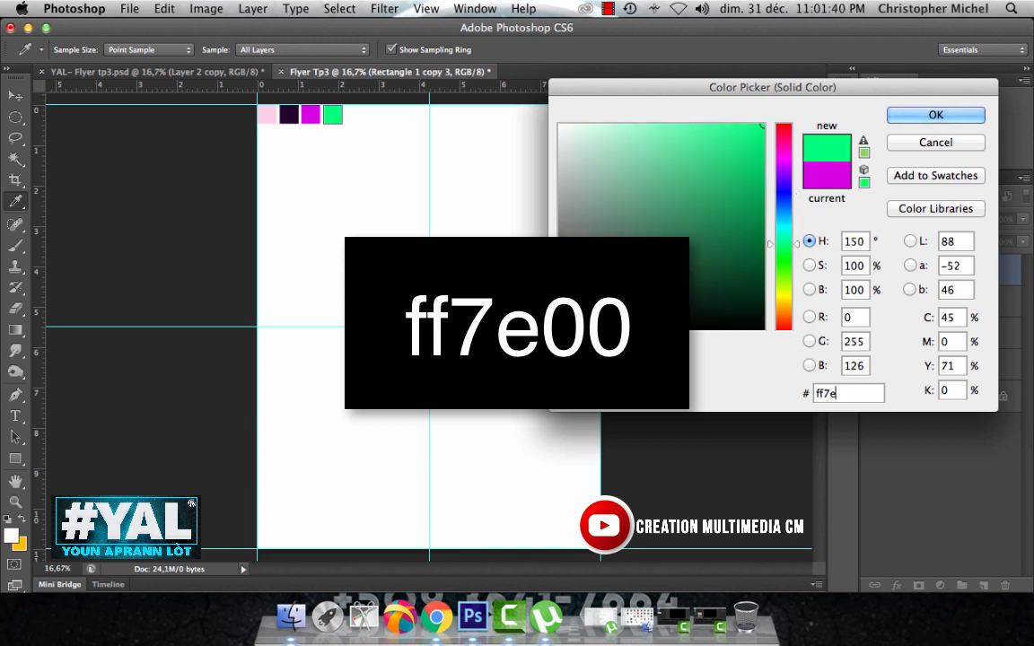
click(933, 114)
Duplicate the orange square and move the copy right as a fifth evenly spaced swatch.
key(super+j)
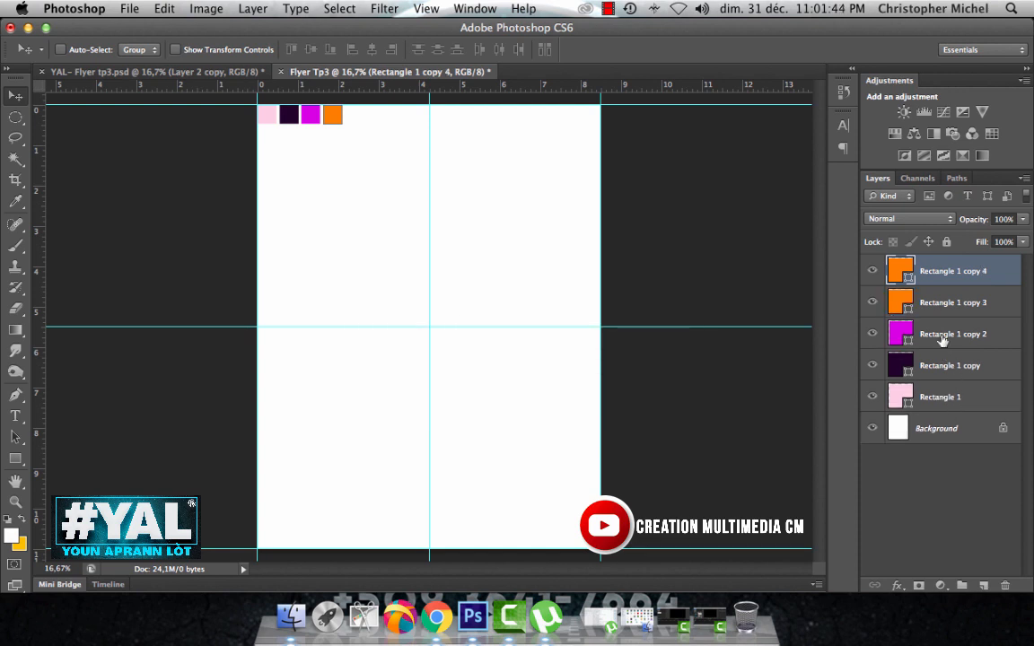
key(shift+Right)
key(shift+Right)
key(shift+Right)
key(shift+Right)
key(shift+Right)
key(shift+Right)
key(shift+Right)
key(shift+Right)
key(shift+Right)
key(shift+Right)
key(shift+Right)
key(shift+Right)
key(shift+Right)
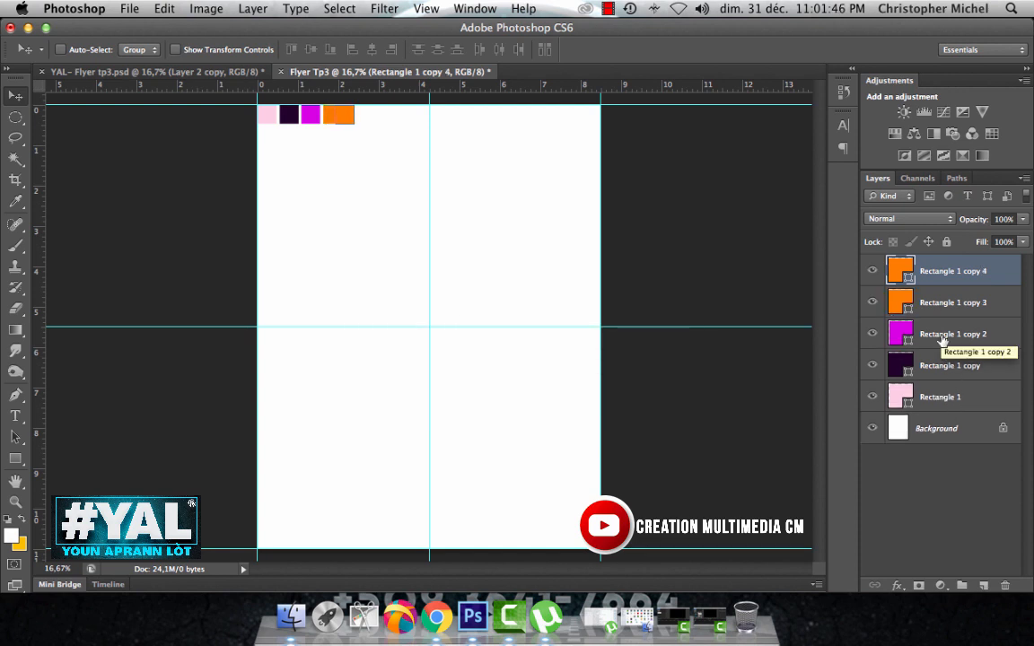
key(shift+Right)
key(shift+Right)
key(shift+Right)
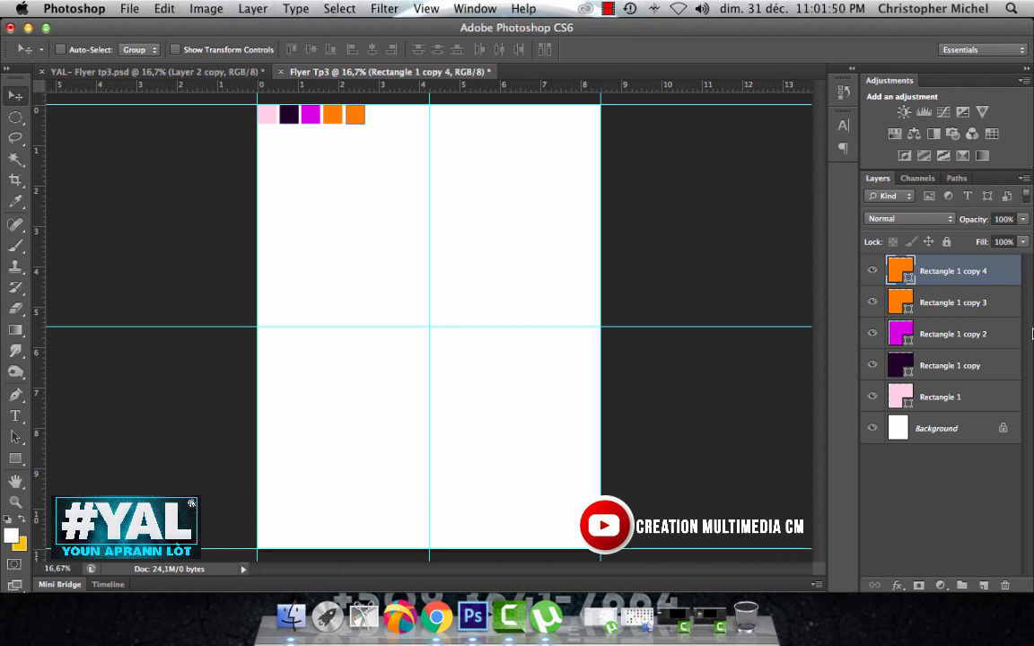
Set the fifth square's fill colour to yellow #ffd700.
double_click(900, 271)
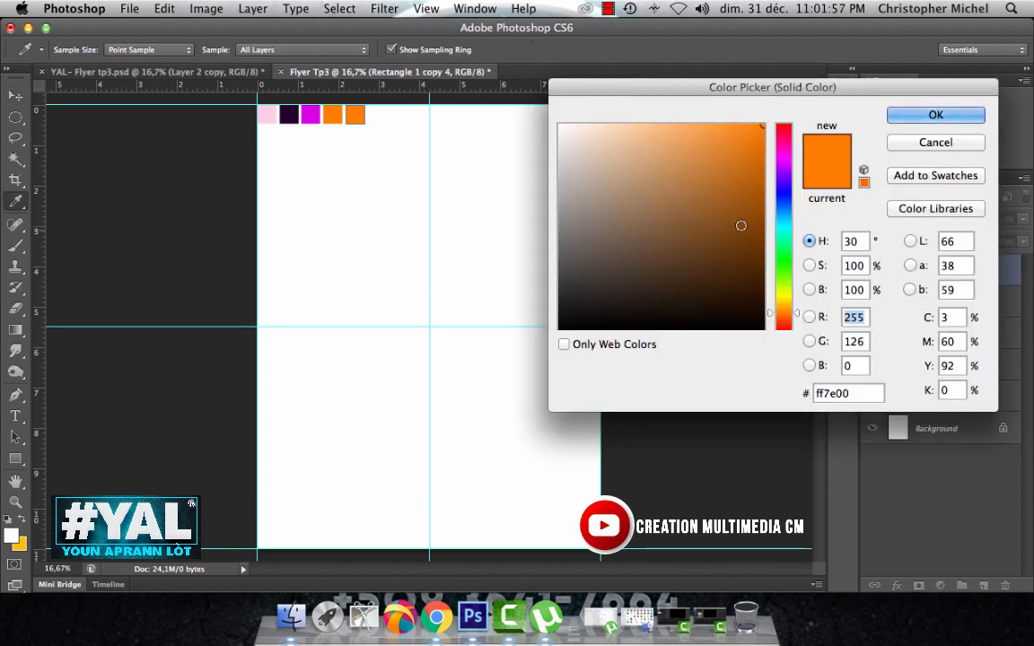
click(860, 393)
key(BackSpace)
key(BackSpace)
key(BackSpace)
key(BackSpace)
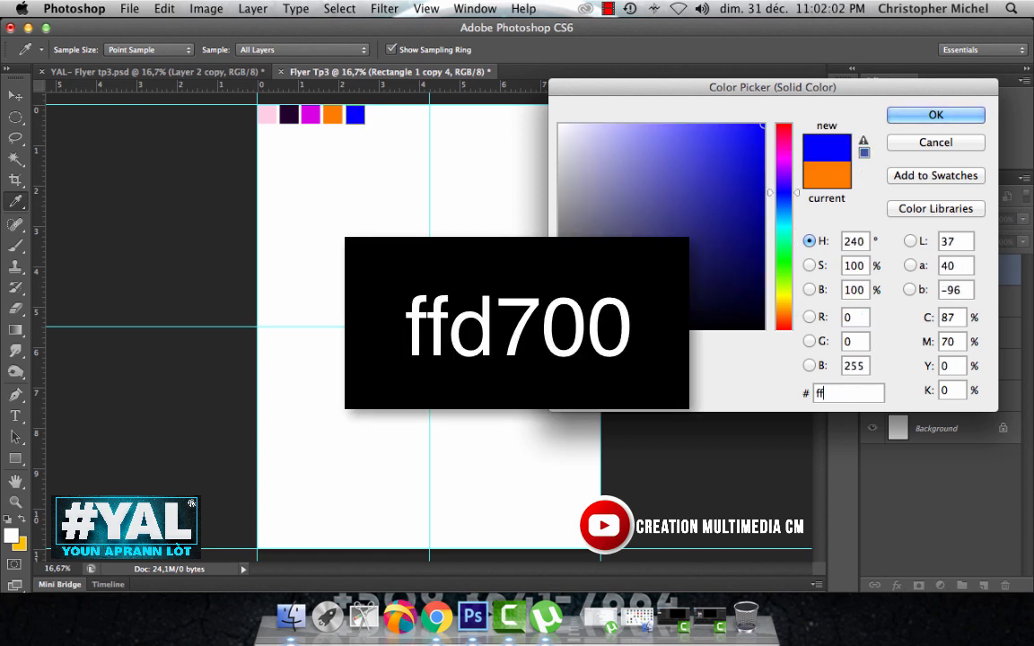
text(d)
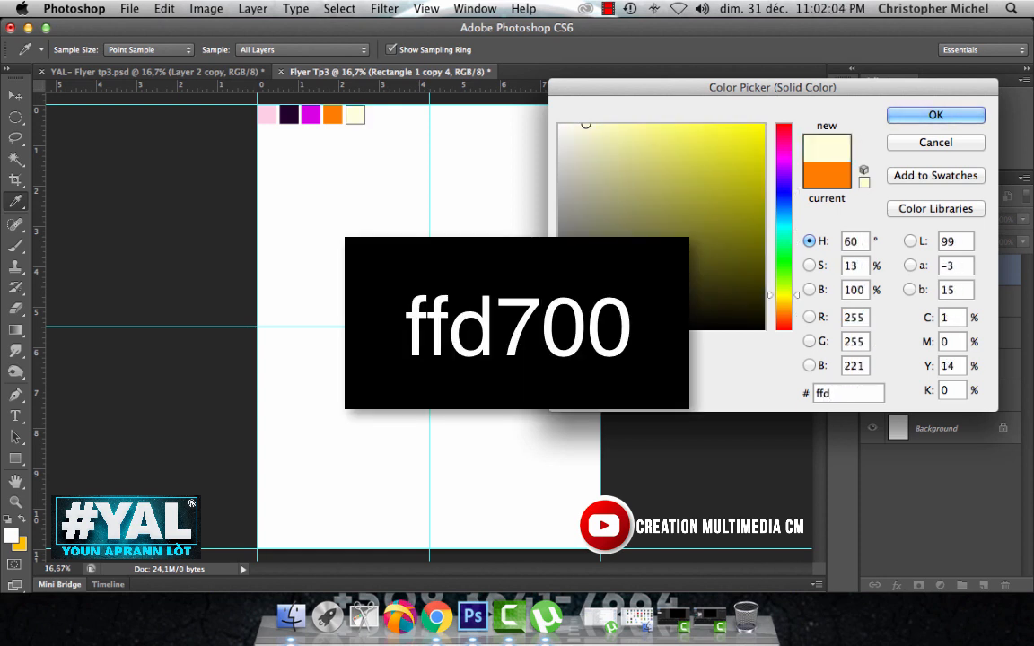
text(700)
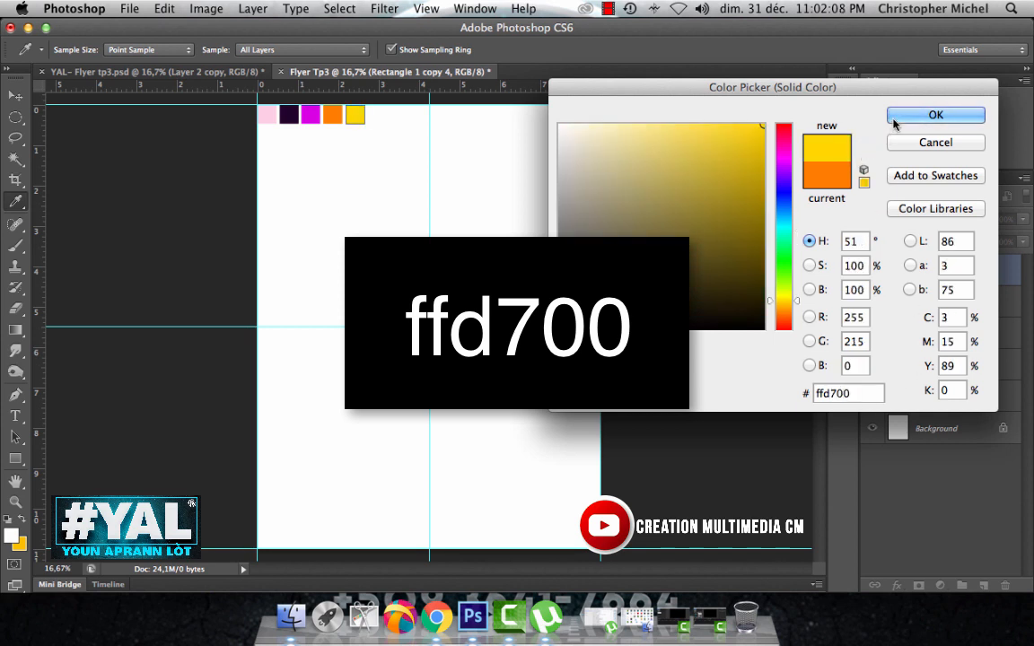
key(Return)
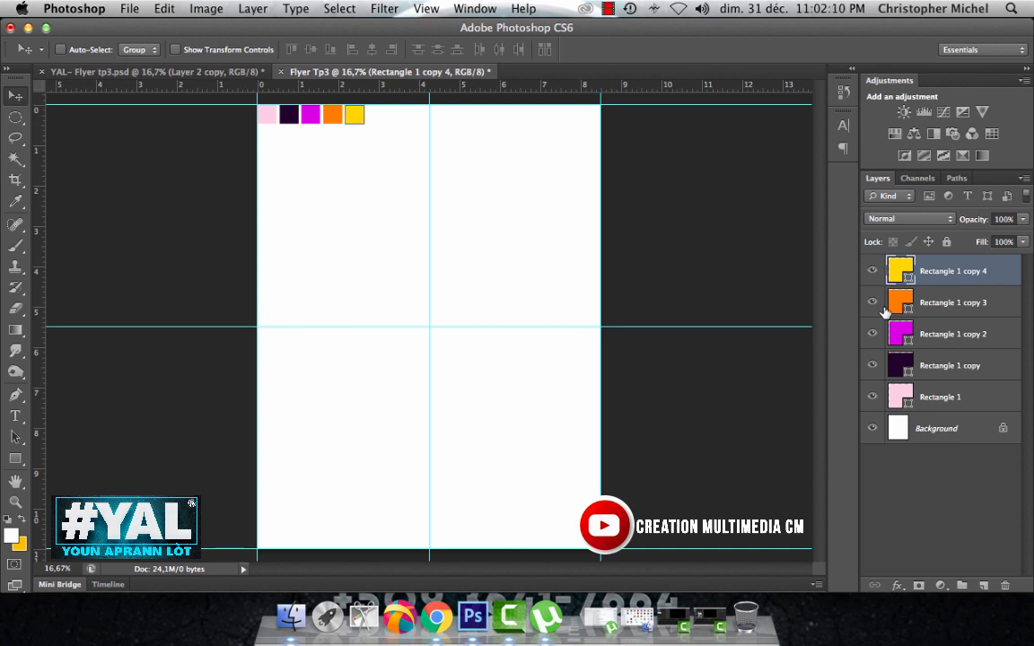
Group all five colour swatch layers, from Rectangle 1 through Rectangle 1 copy 4.
click(950, 303)
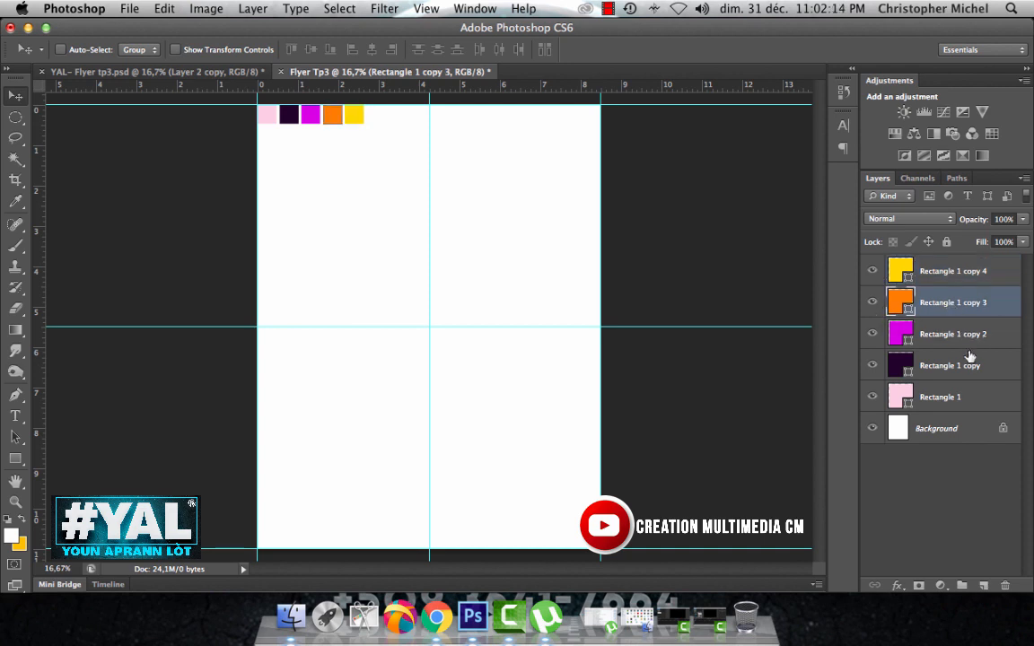
click(974, 395)
click(958, 429)
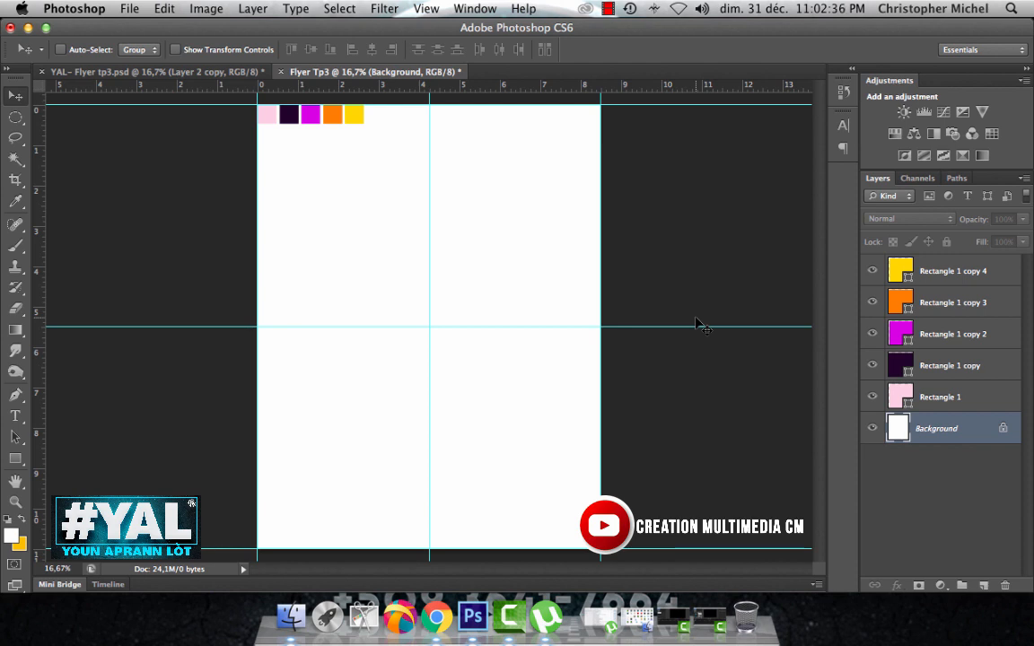
click(959, 391)
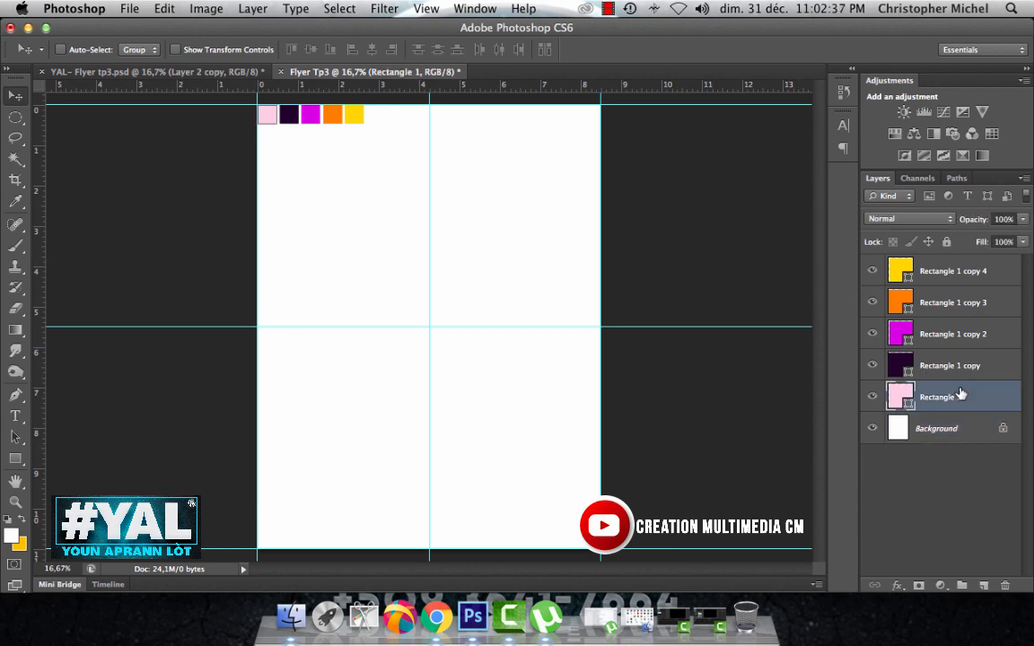
shift+click(972, 274)
key(super+g)
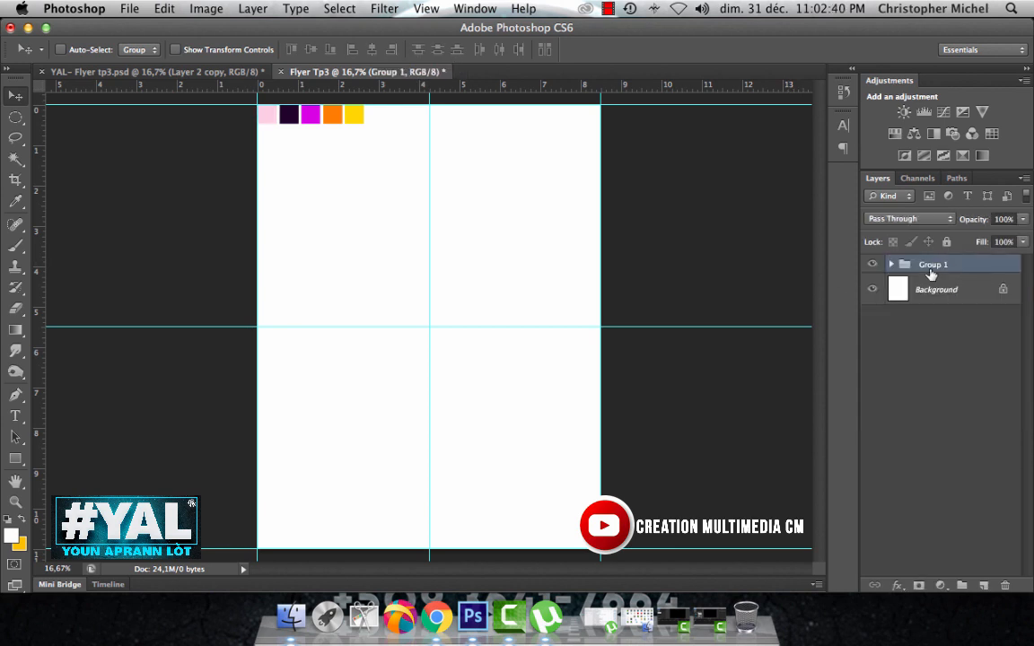
Rename the swatch group "koulè itilize".
double_click(933, 264)
text(Couler)
key(BackSpace)
text(u)
key(BackSpace)
key(BackSpace)
key(BackSpace)
key(BackSpace)
key(BackSpace)
key(BackSpace)
text(koulè itilize)
key(Return)
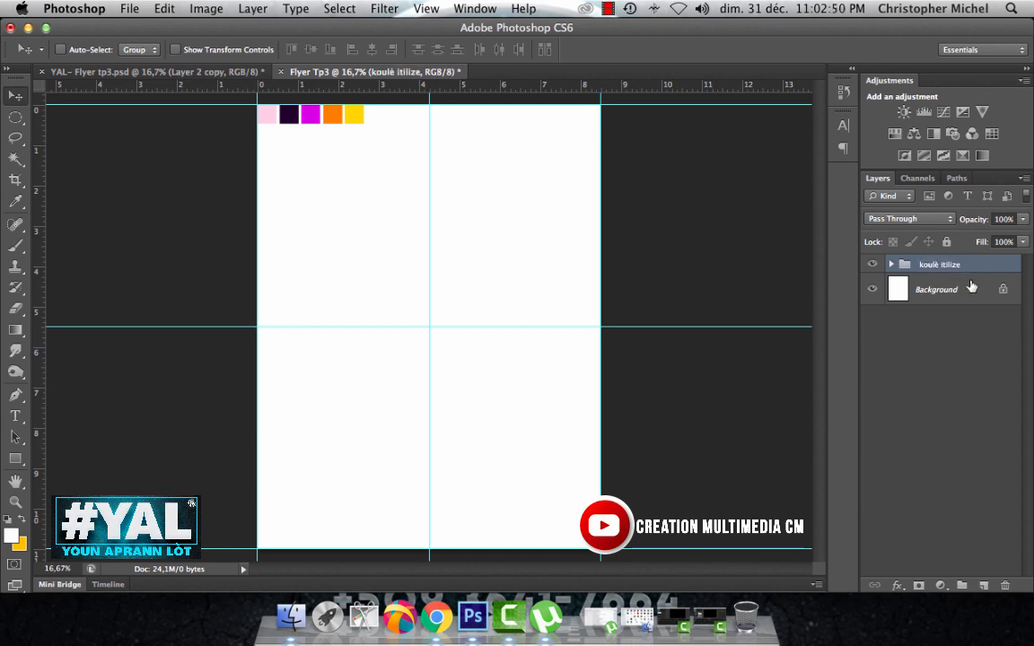
Lock the "koulè itilize" swatch group and check the finished YAL- Flyer tp3.psd reference before returning to Flyer Tp3.
click(946, 241)
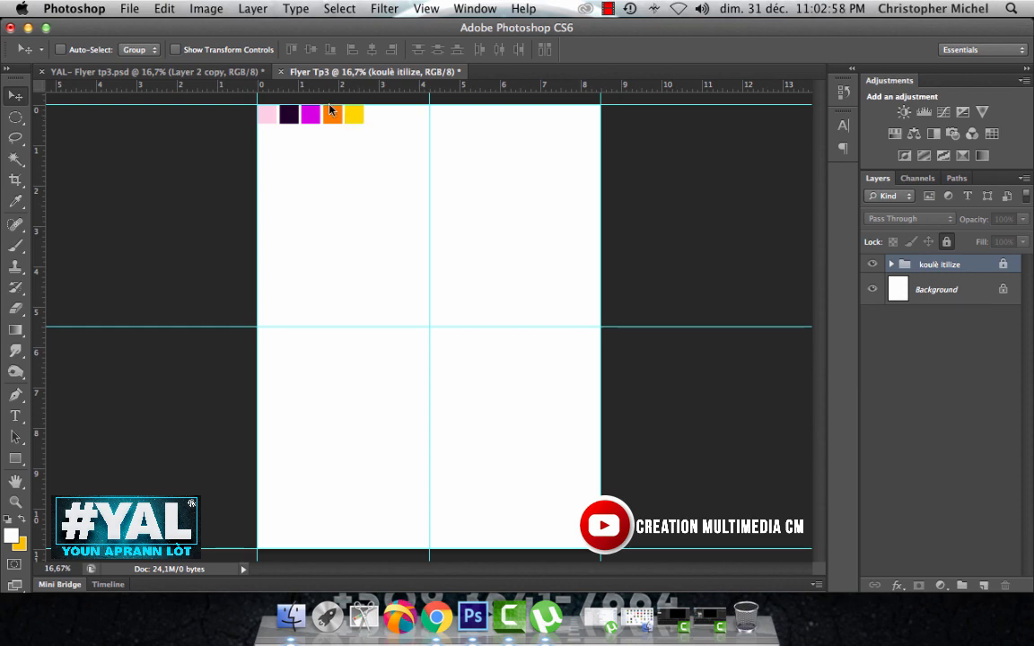
click(234, 72)
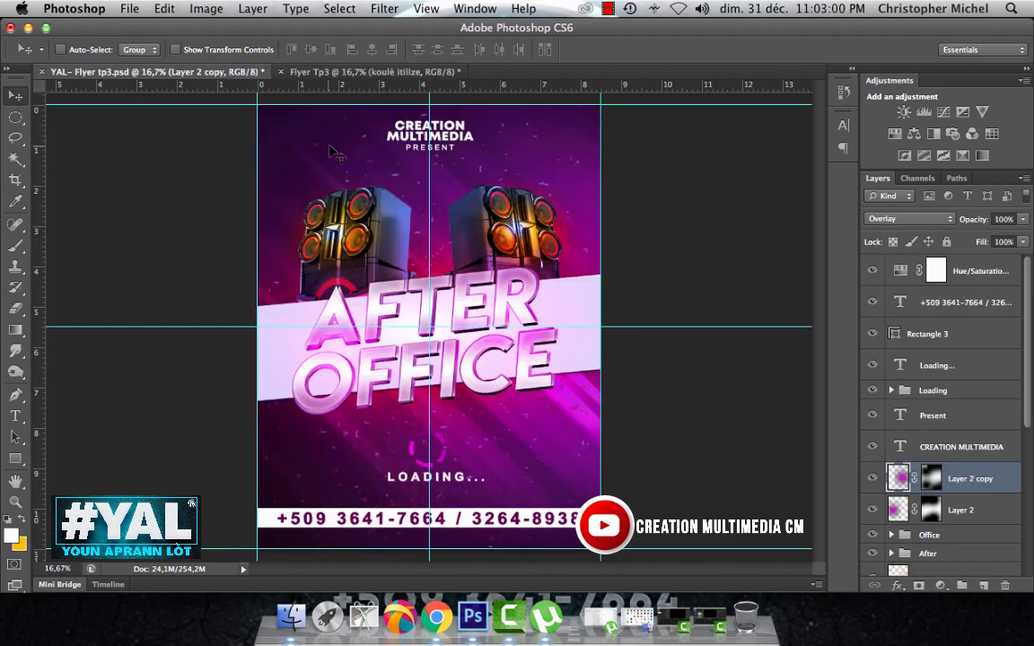
click(364, 72)
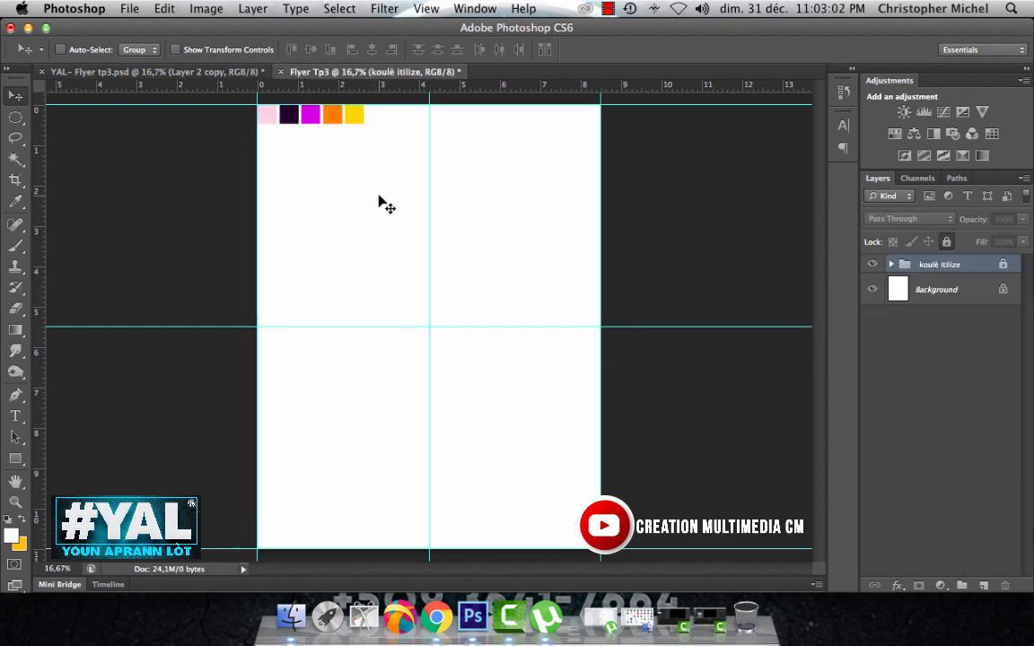
Start placing an image into the flyer and browse to the New Tuto Flyer1 folder.
click(129, 9)
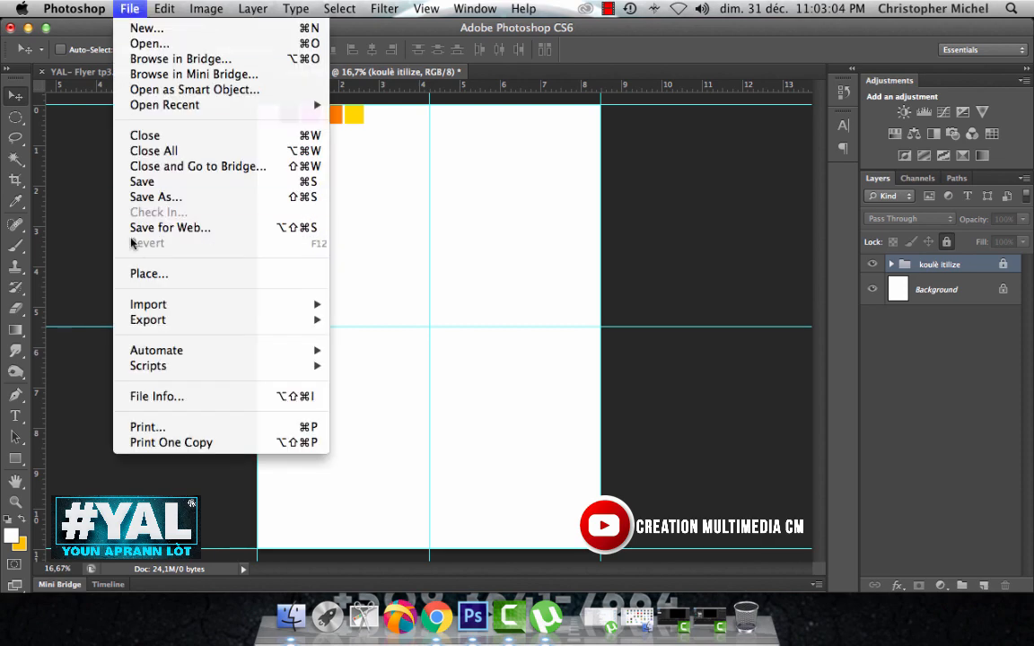
click(149, 274)
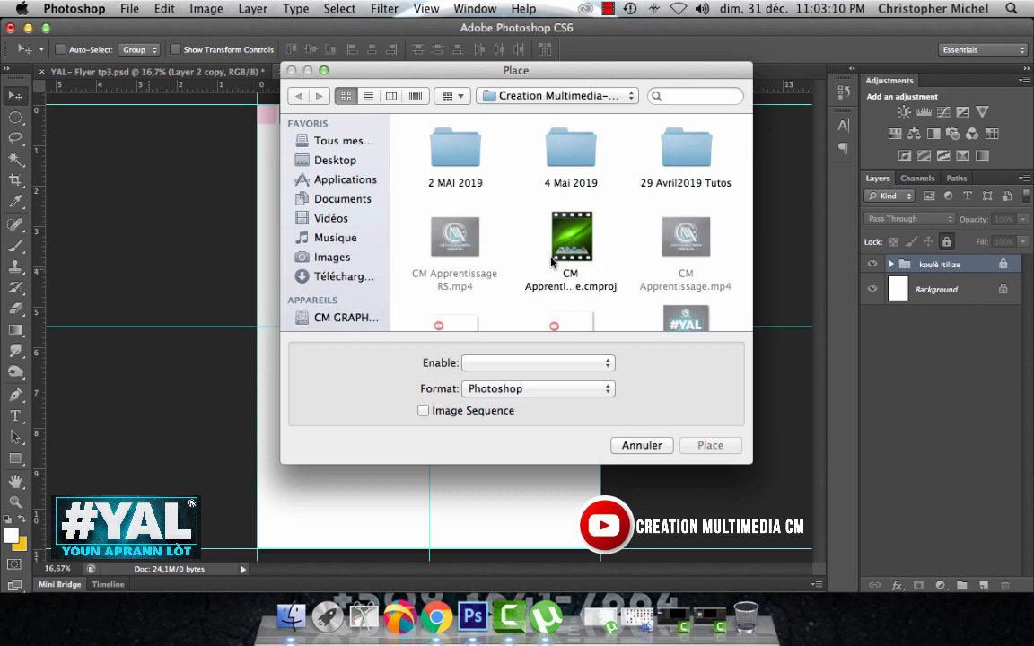
scroll(538, 260, down, 5)
scroll(551, 261, down, 10)
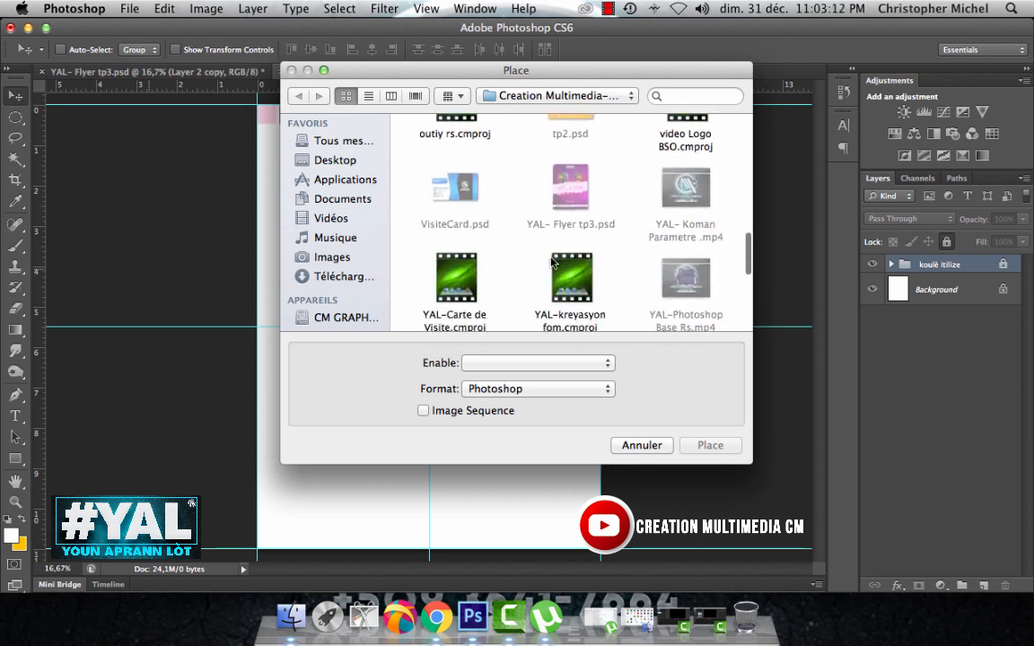
scroll(551, 261, up, 5)
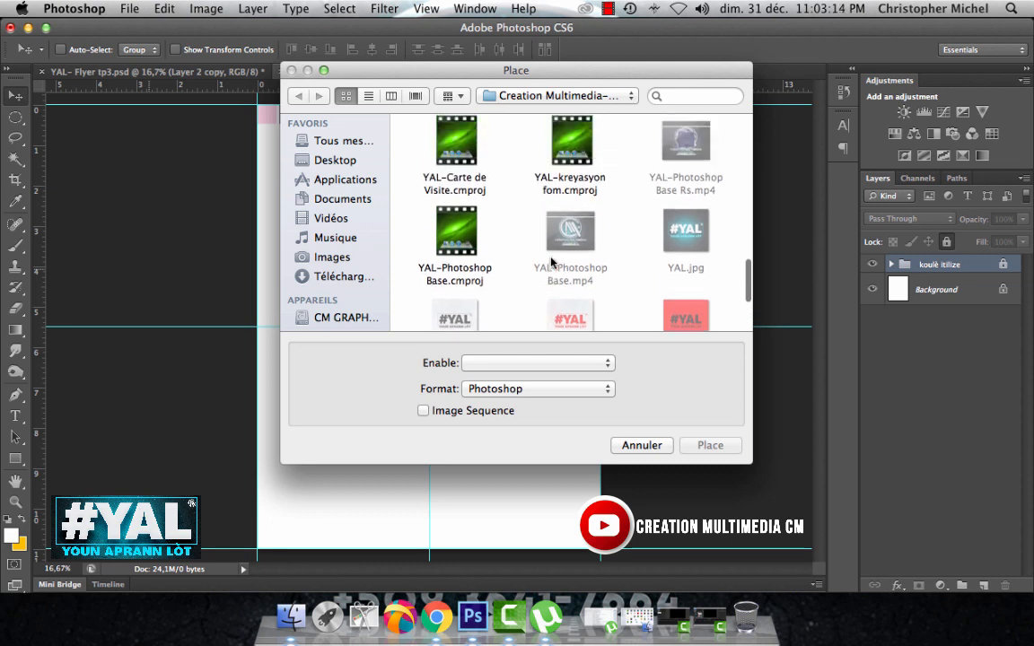
scroll(551, 261, up, 4)
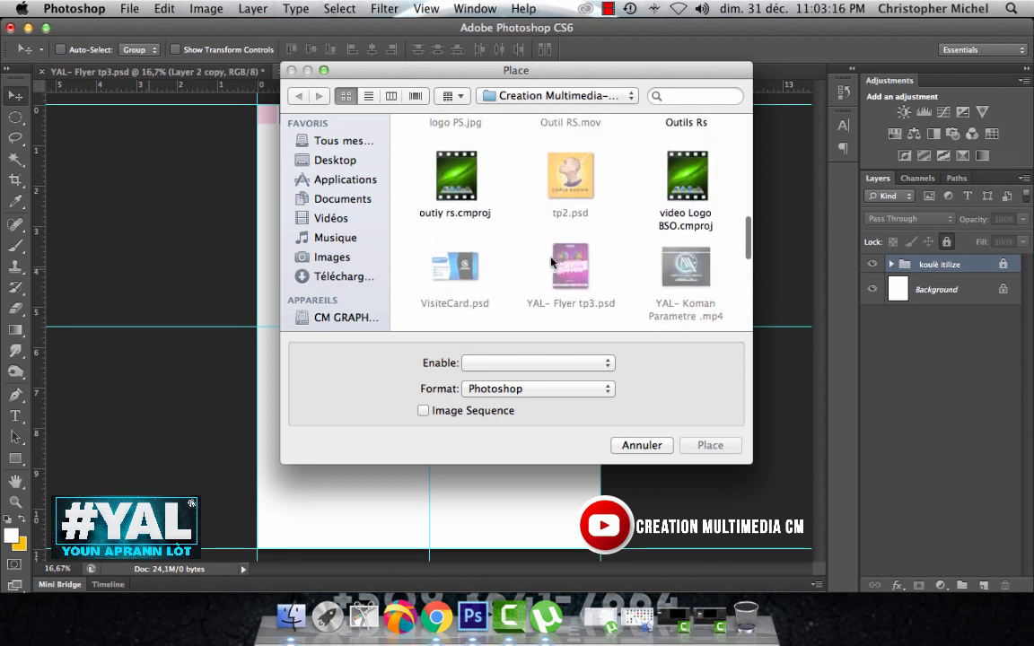
scroll(551, 261, up, 3)
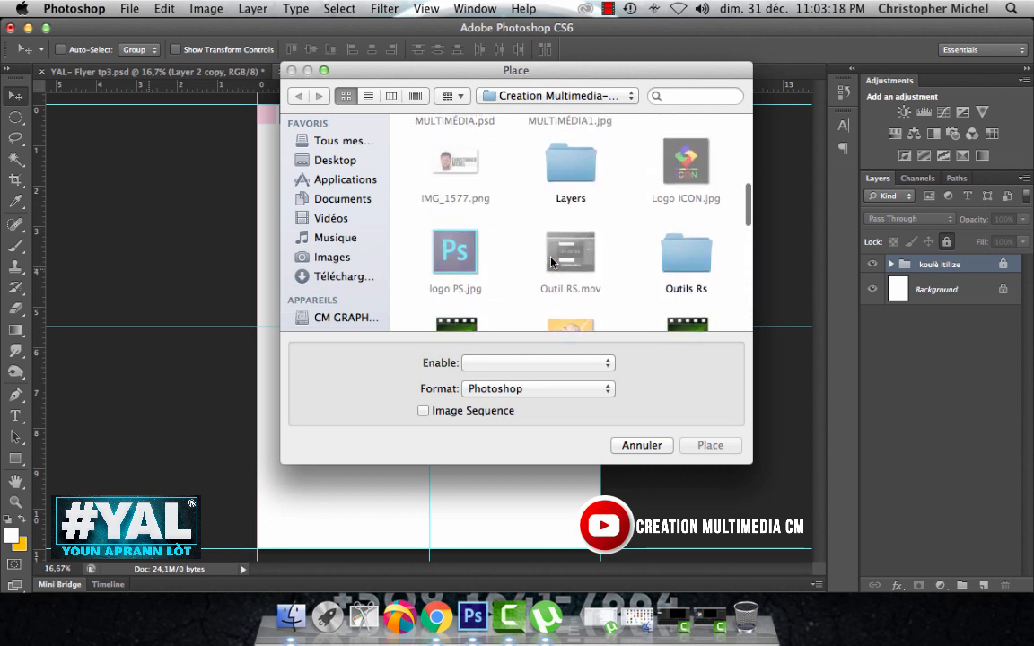
scroll(574, 184, up, 4)
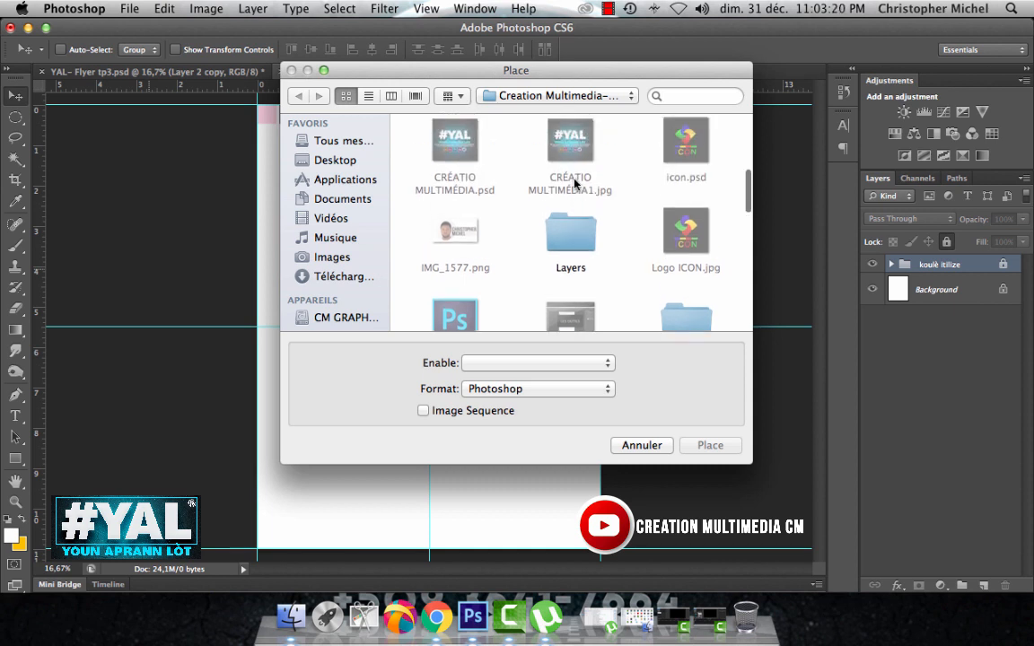
scroll(574, 184, up, 4)
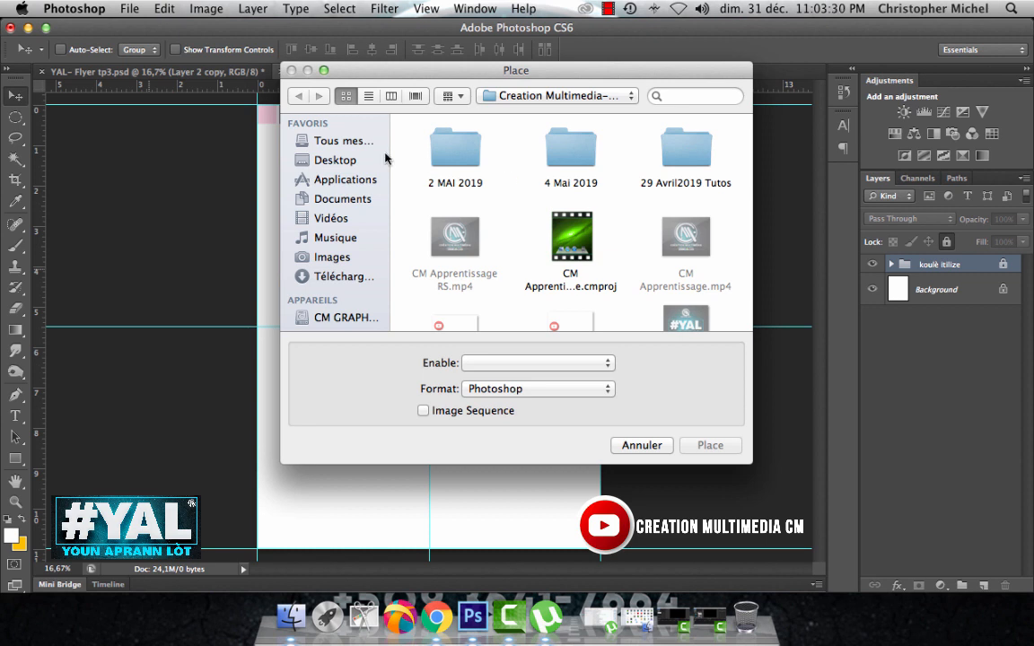
scroll(341, 224, down, 2)
scroll(338, 227, down, 2)
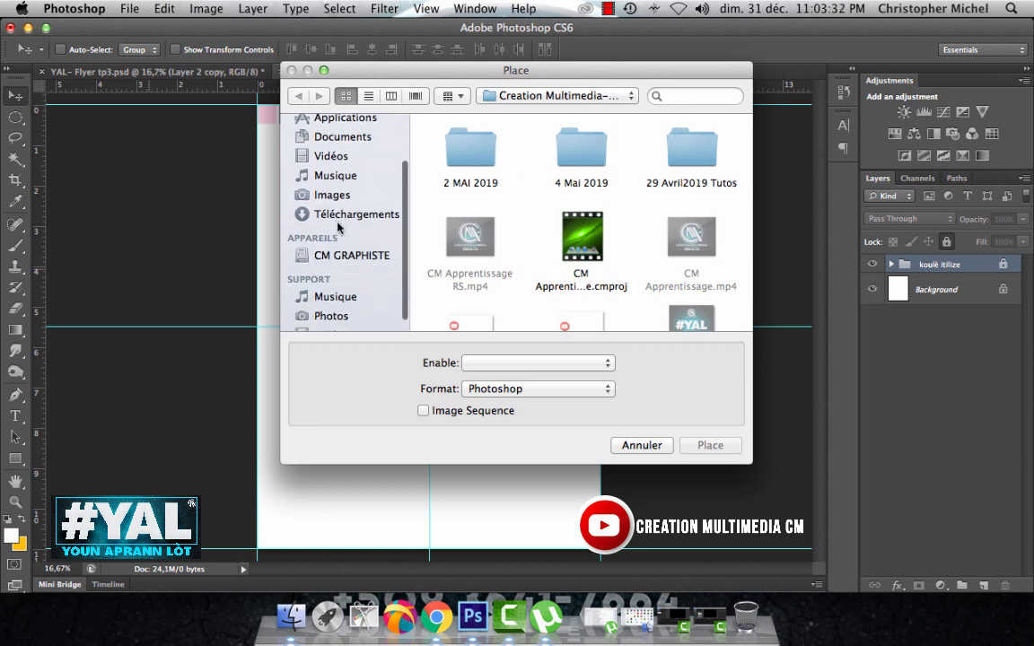
click(339, 266)
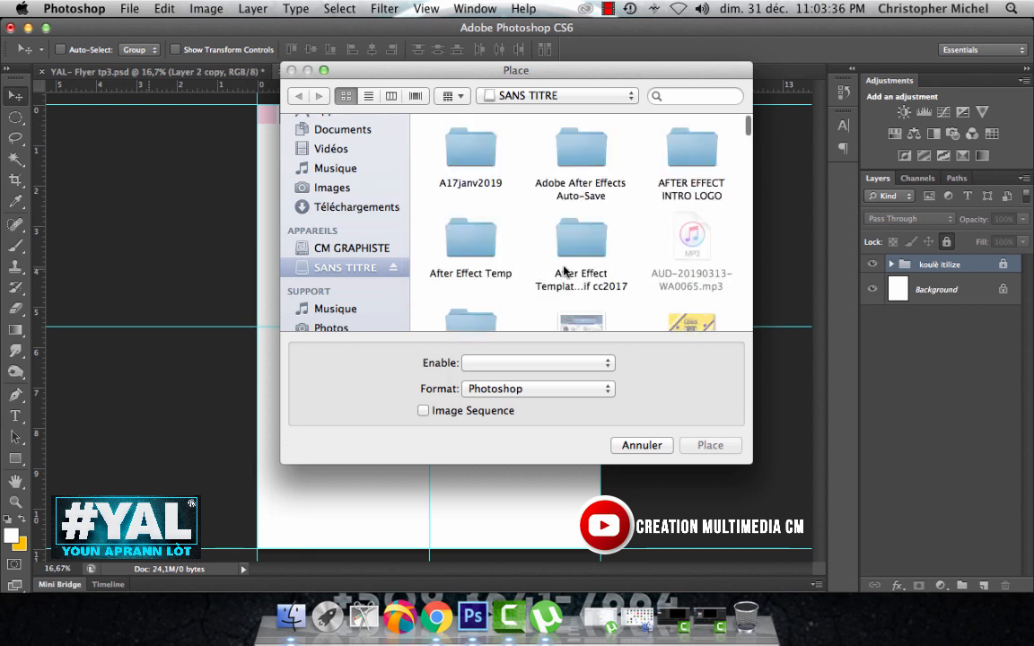
scroll(564, 271, down, 3)
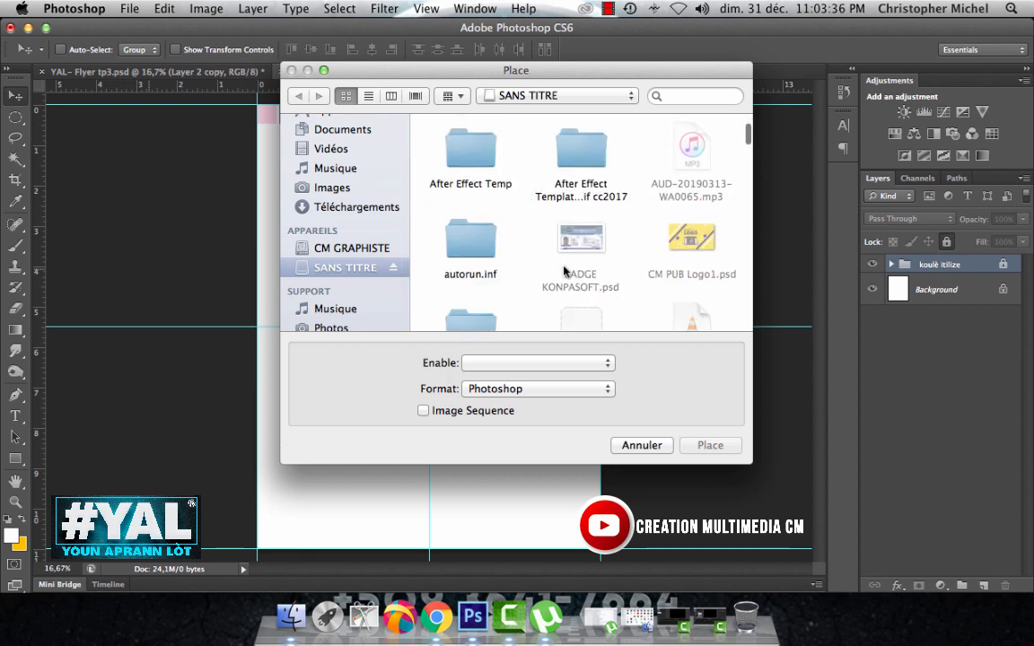
click(555, 96)
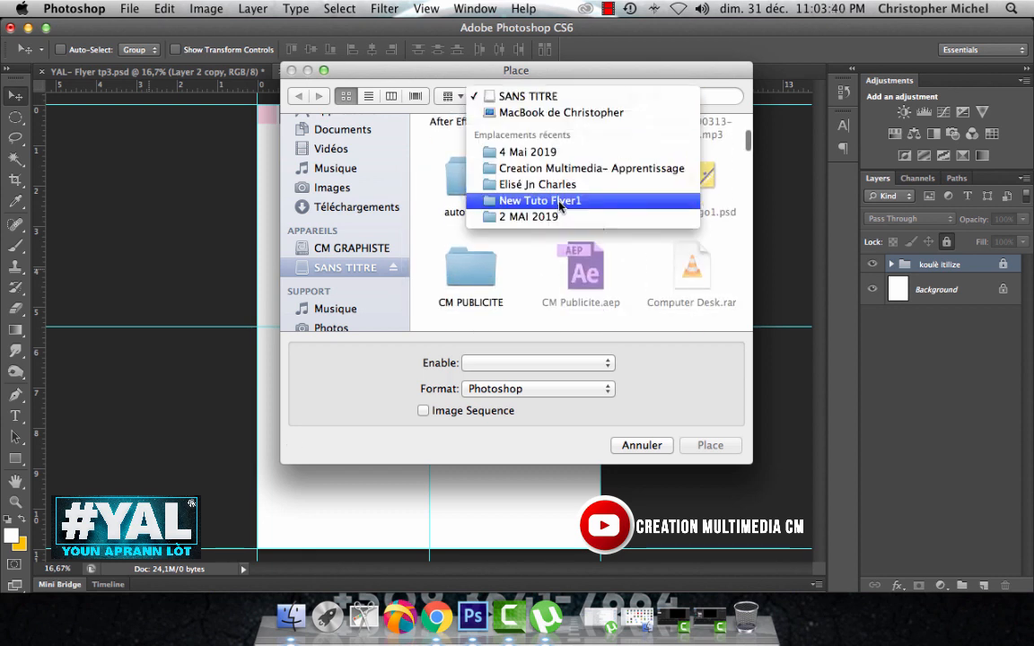
click(538, 200)
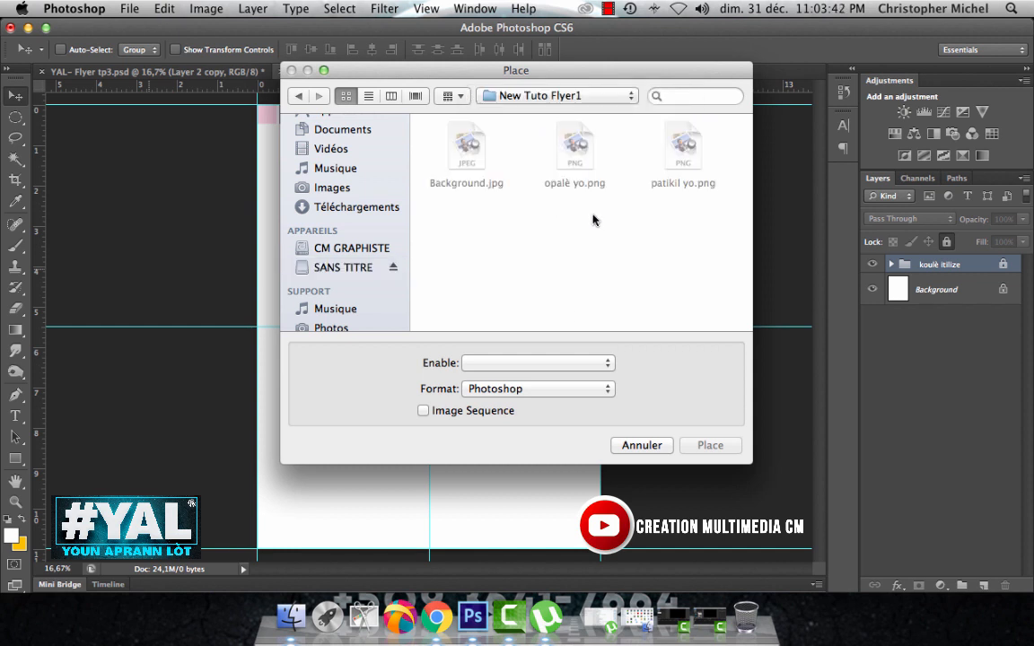
Enable all document types for placing and select Background.jpg with the JPEG format.
click(529, 388)
scroll(536, 448, down, 5)
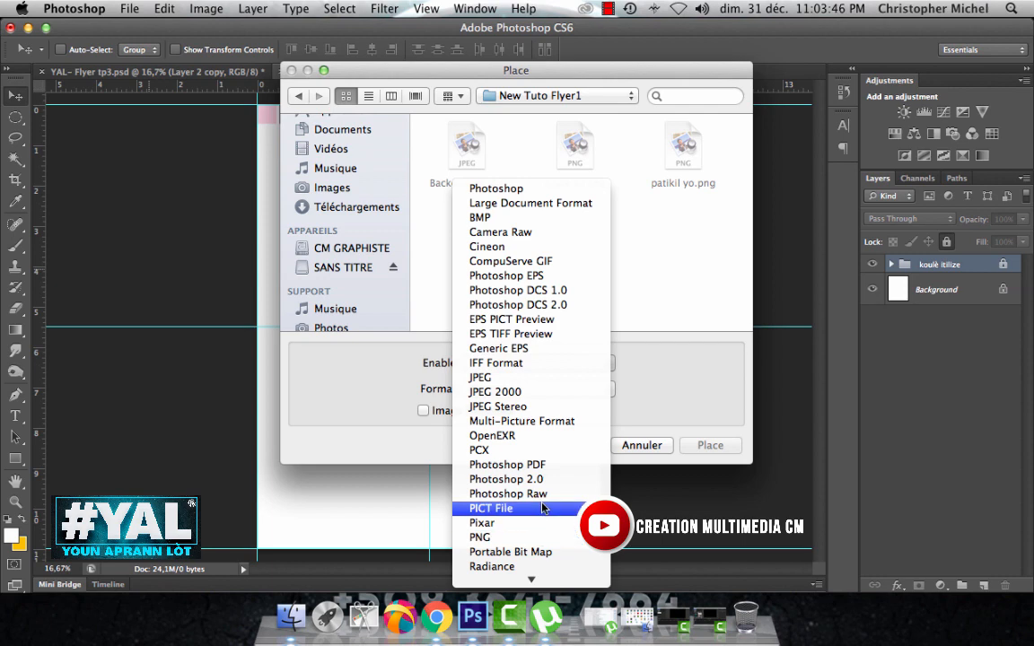
scroll(537, 516, down, 3)
click(541, 577)
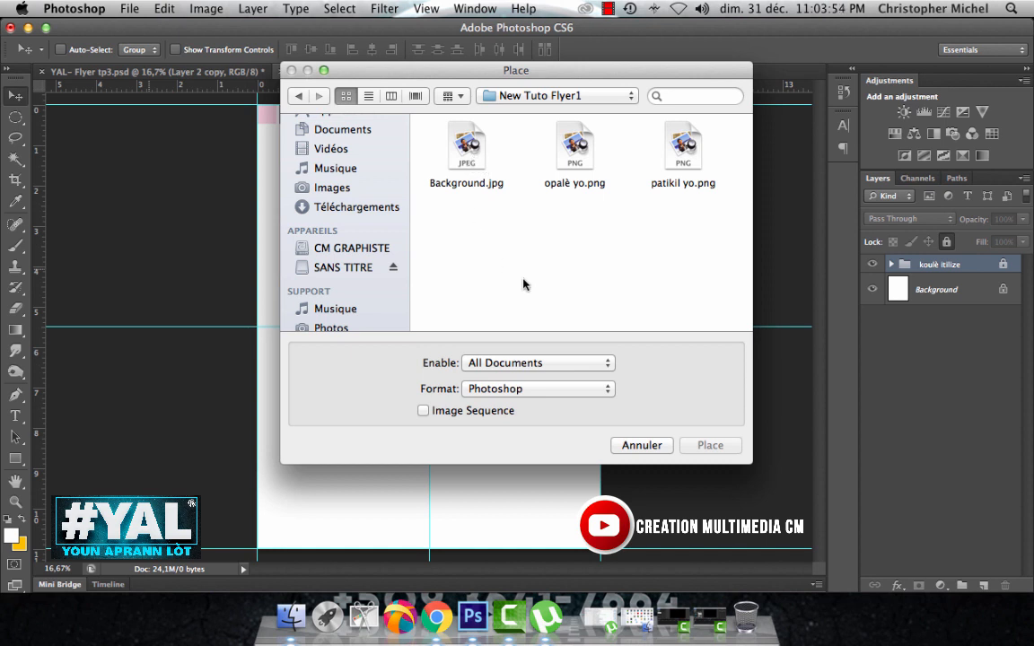
click(501, 393)
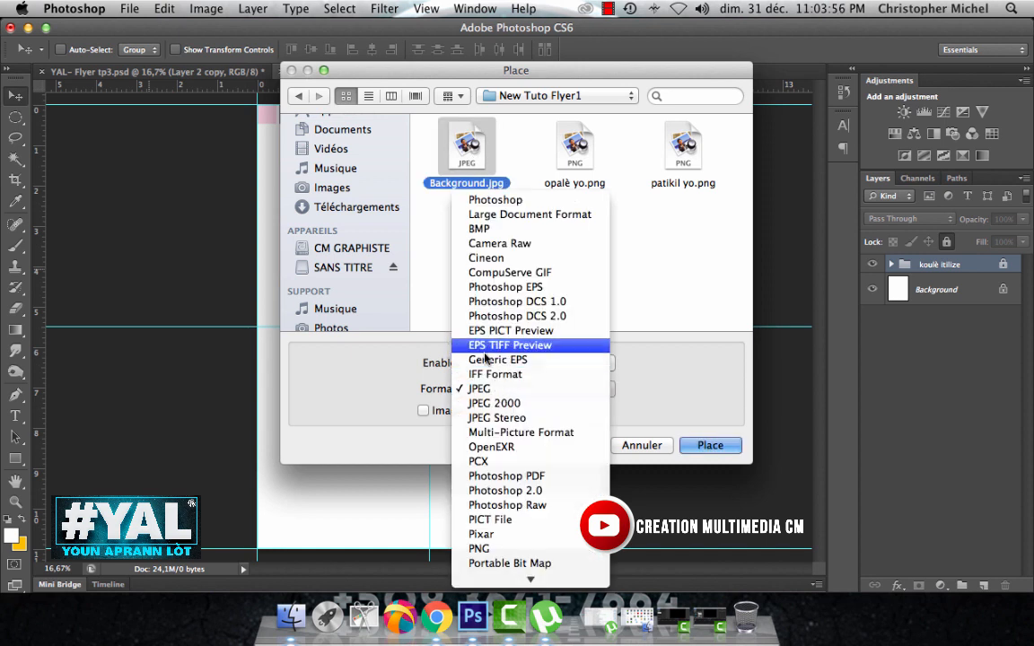
click(439, 321)
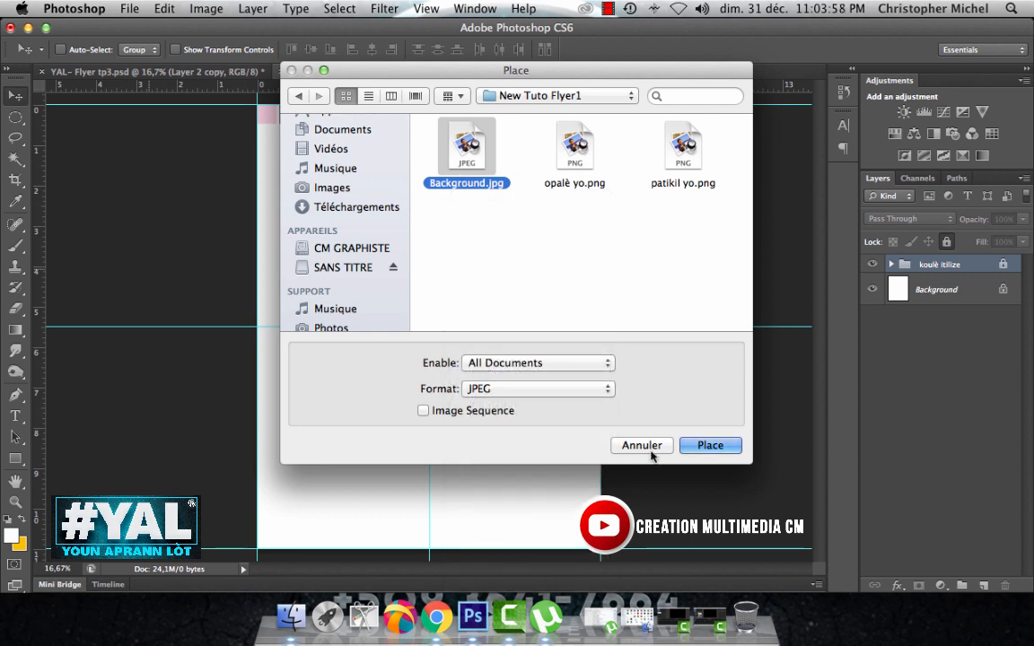
Place Background.jpg and enlarge it from its centre to about 102%, slightly past the page edges.
click(698, 444)
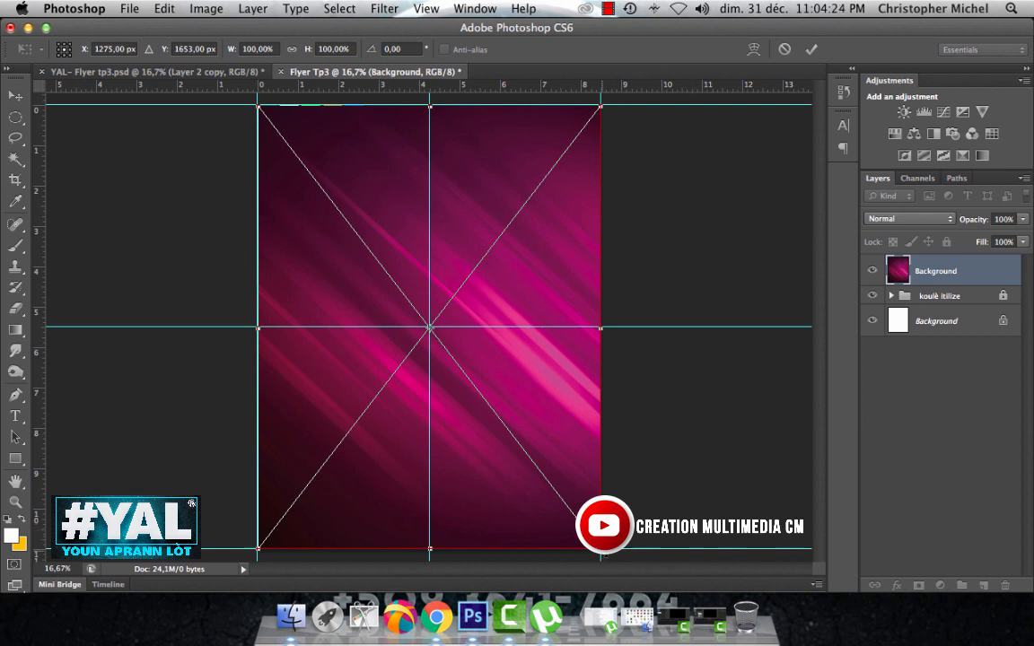
drag(604, 554, 610, 558)
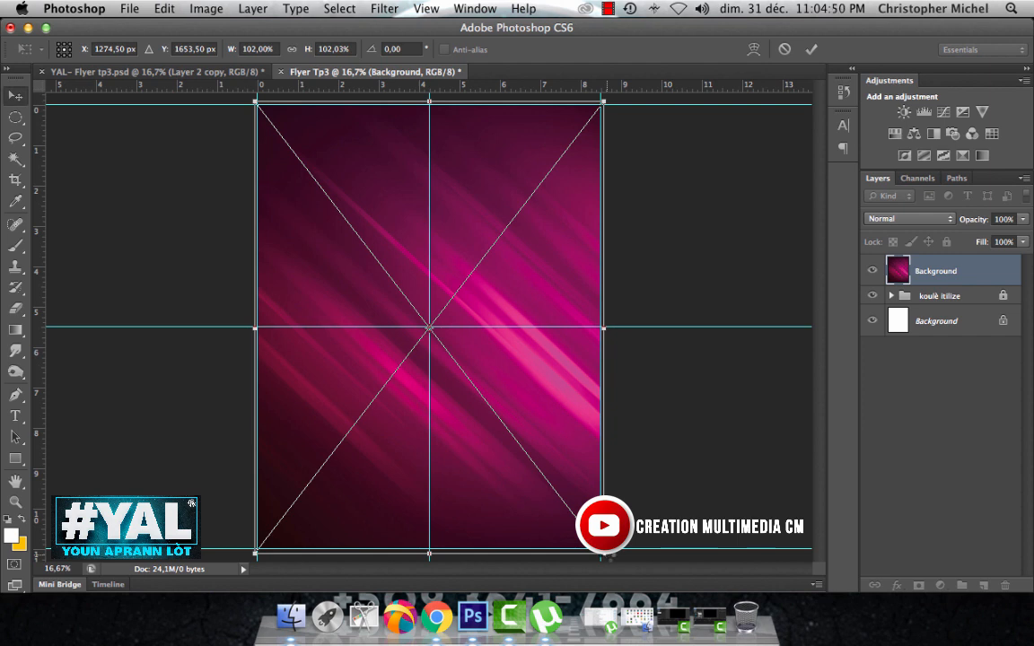
key(Return)
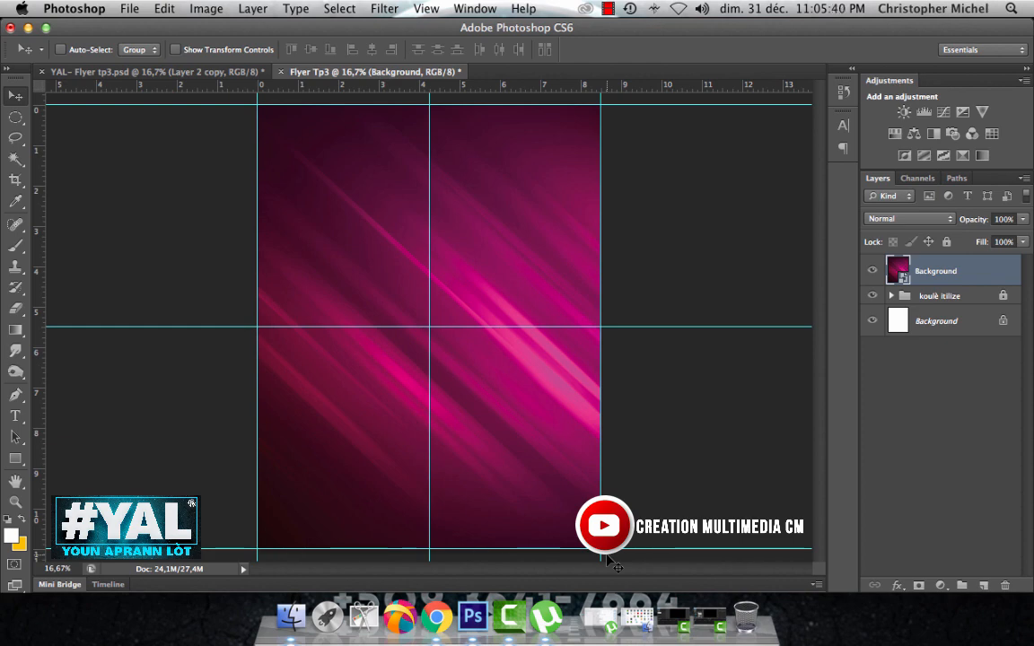
Check the reference flyer, and move the placed Background layer below the "koulè itilize" group in Flyer Tp3.
click(160, 72)
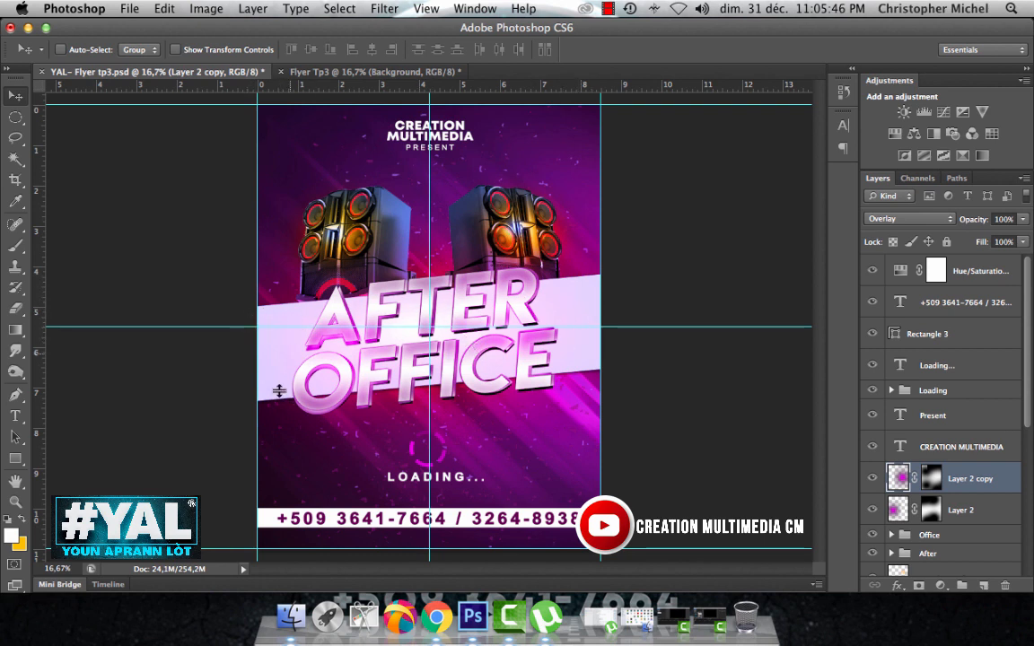
click(305, 71)
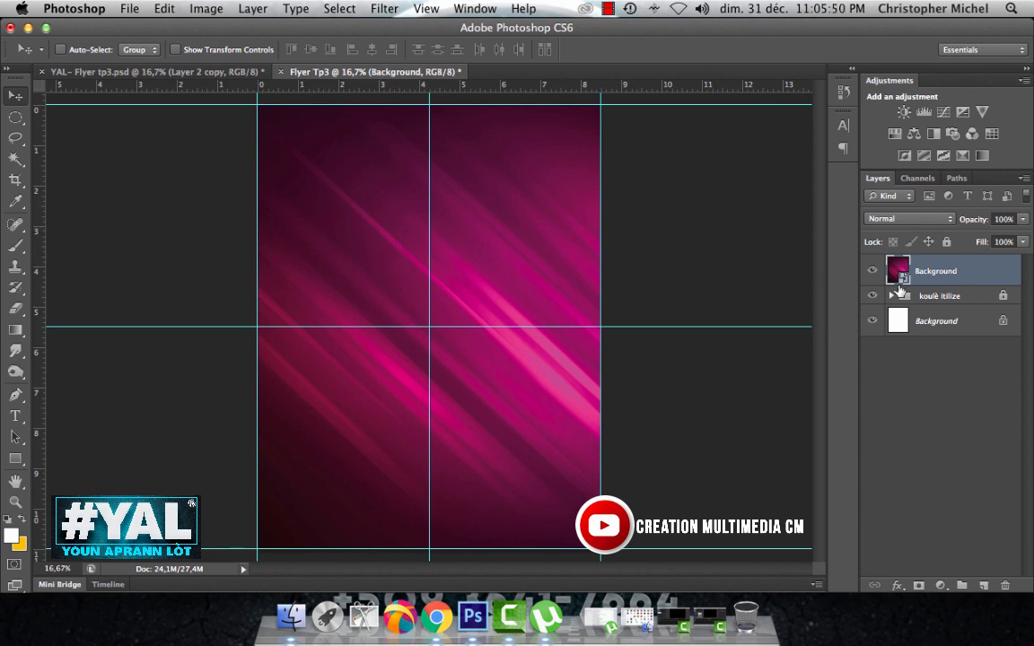
drag(898, 273, 945, 310)
drag(918, 272, 916, 307)
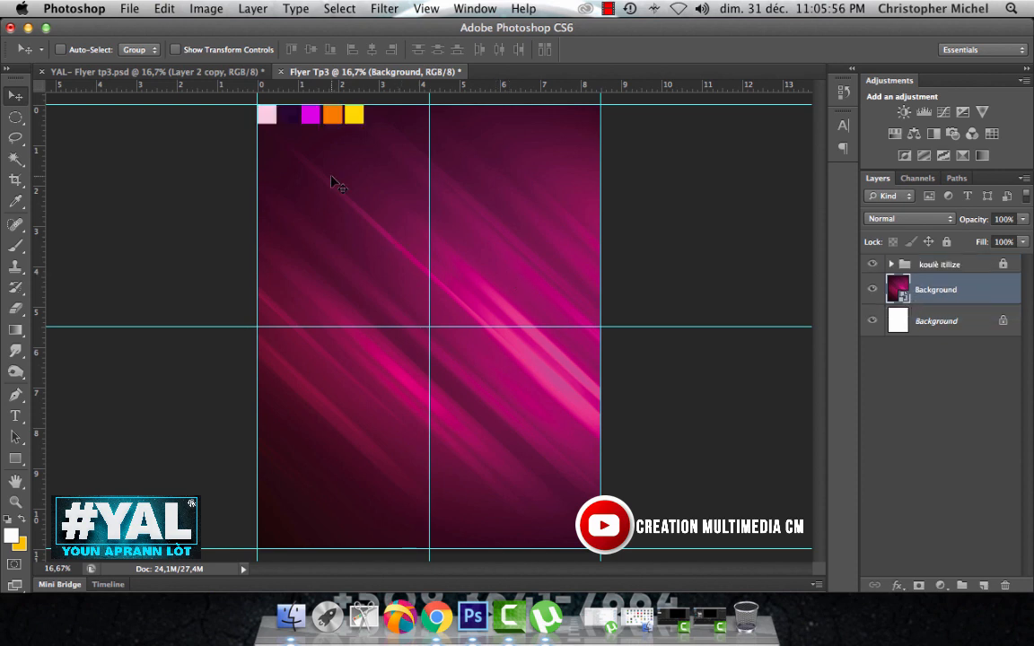
Draw a light pink #fdd2e4 rectangle without stroke, about 4158 x 990 px, across the middle of the page and past both sides.
click(15, 459)
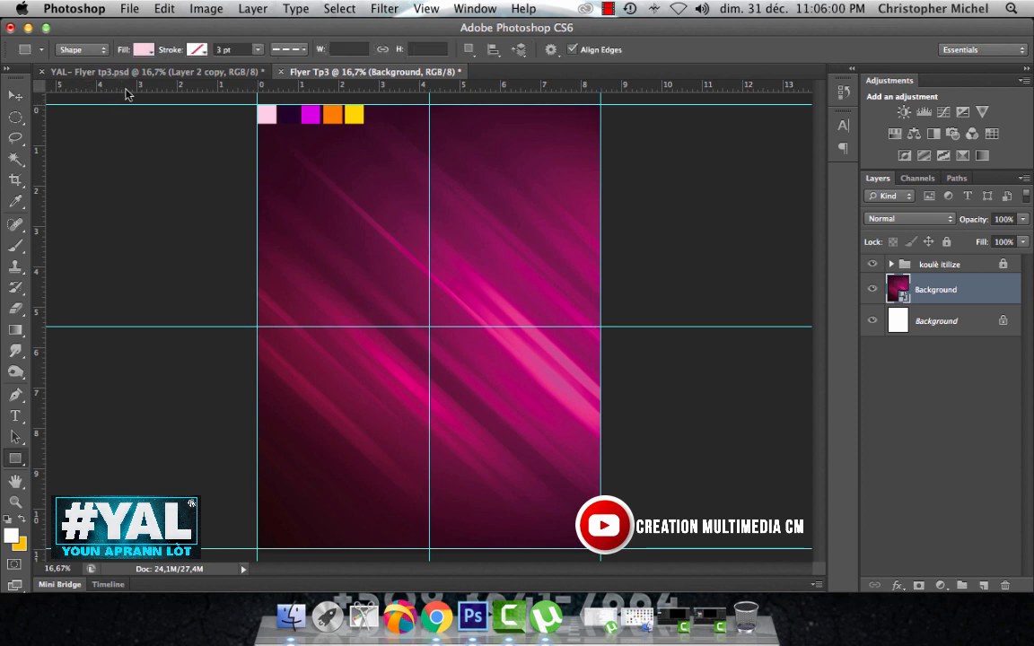
click(142, 50)
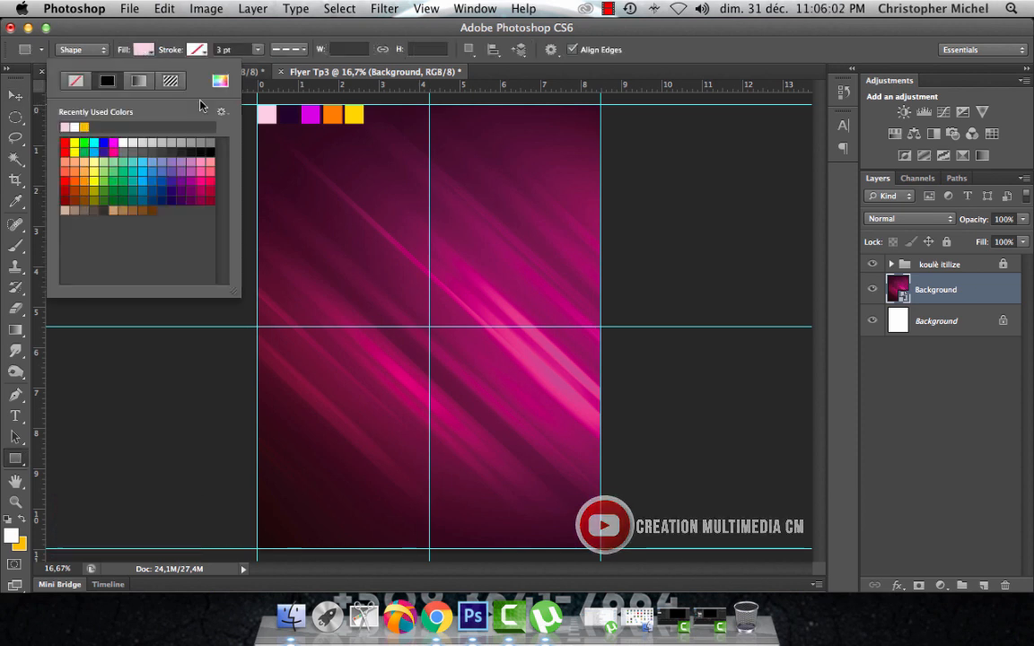
click(220, 81)
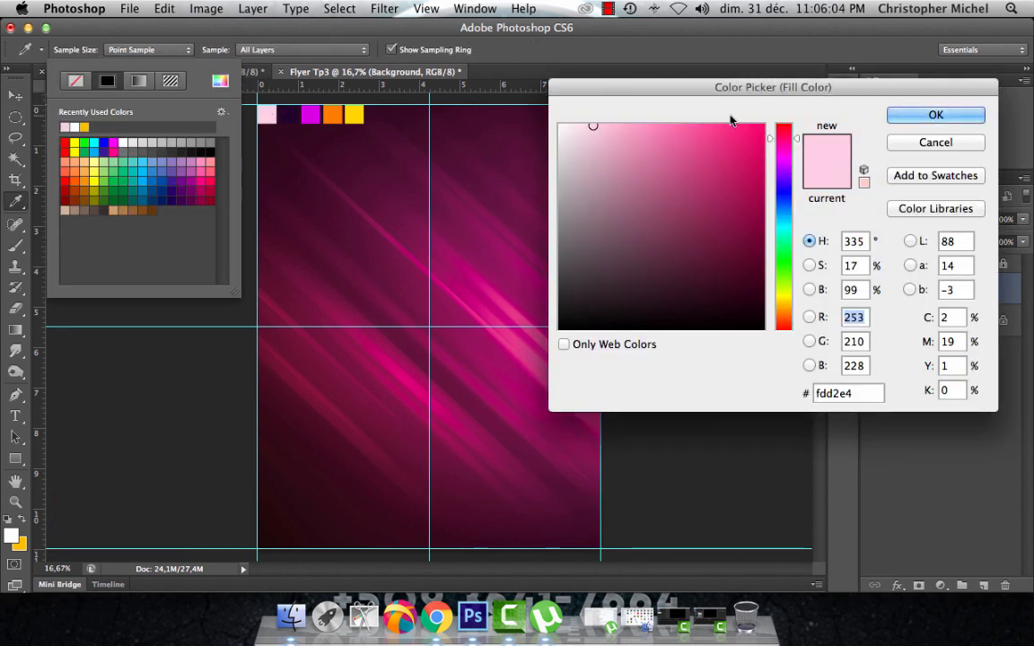
click(898, 115)
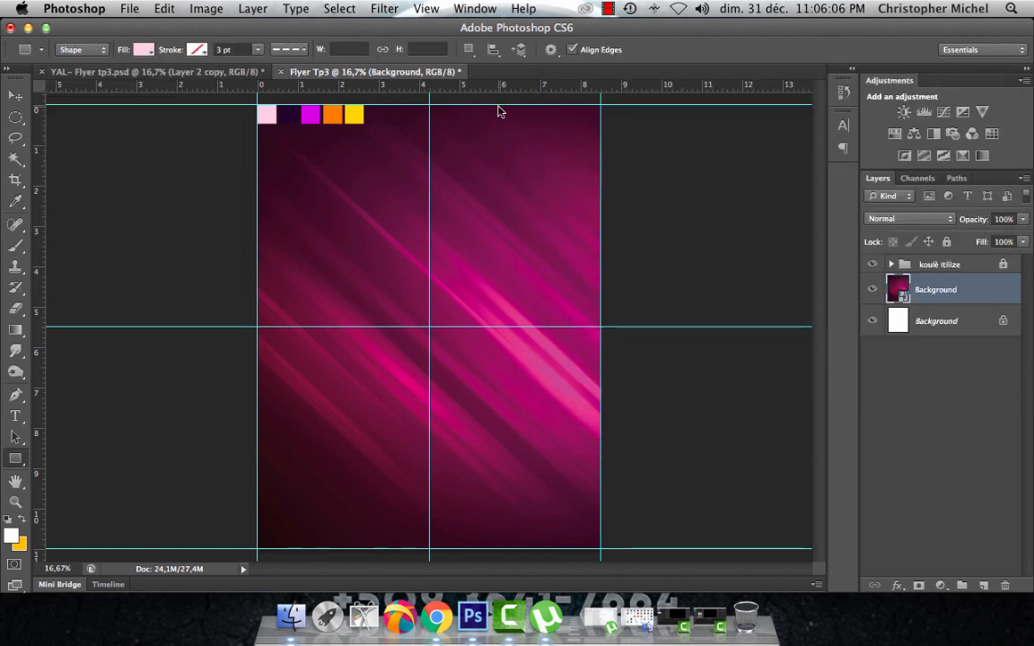
drag(172, 242, 731, 377)
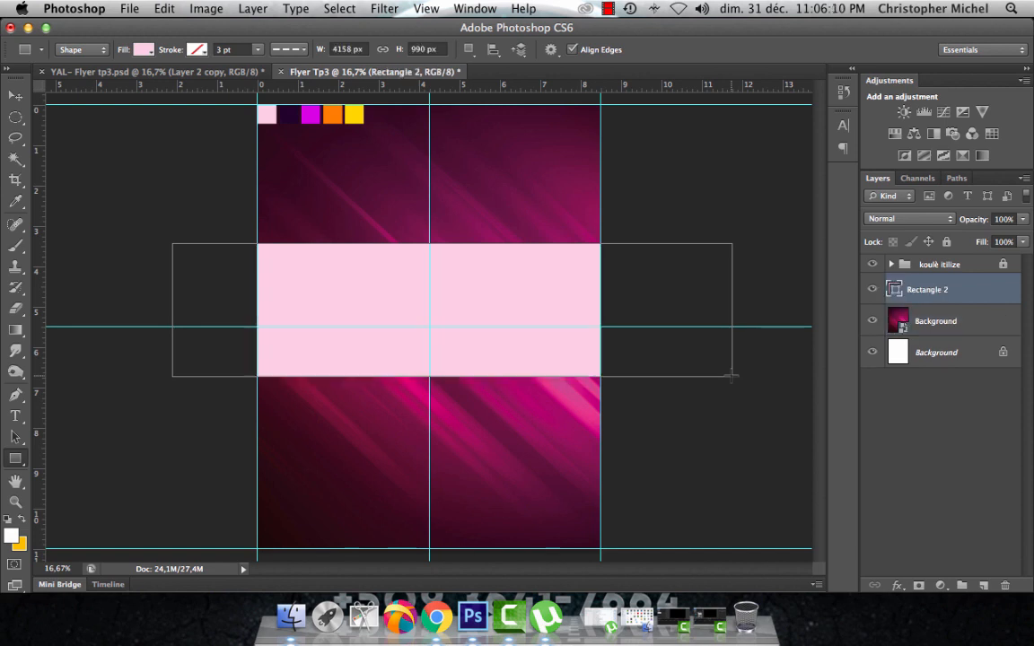
Free-transform the pink rectangle, lowering its upper edge to reduce its height to about 90.3%.
key(super+t)
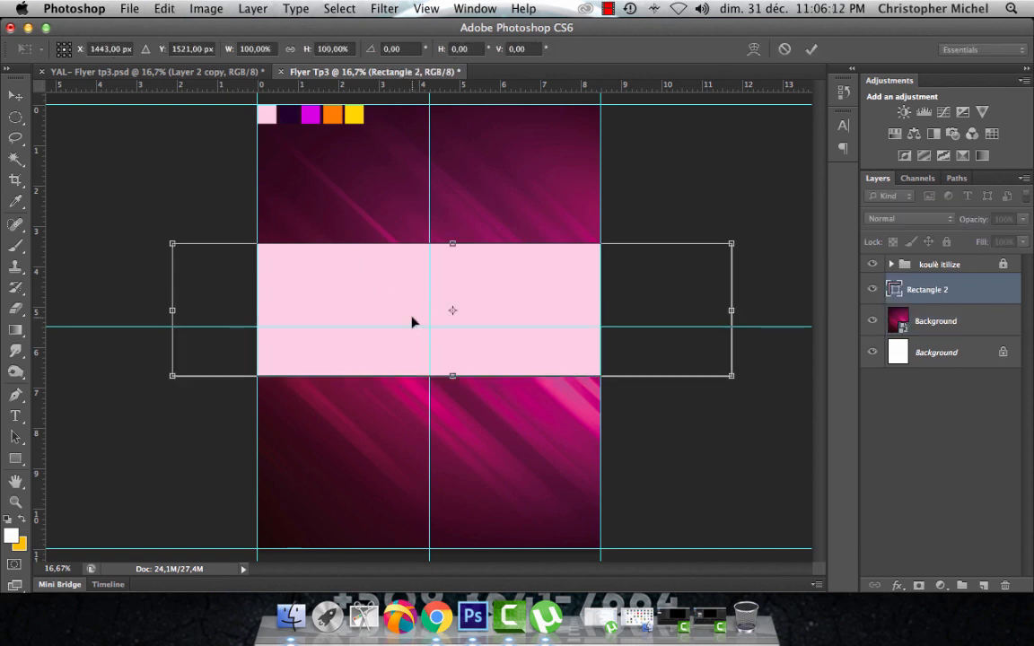
drag(452, 244, 453, 257)
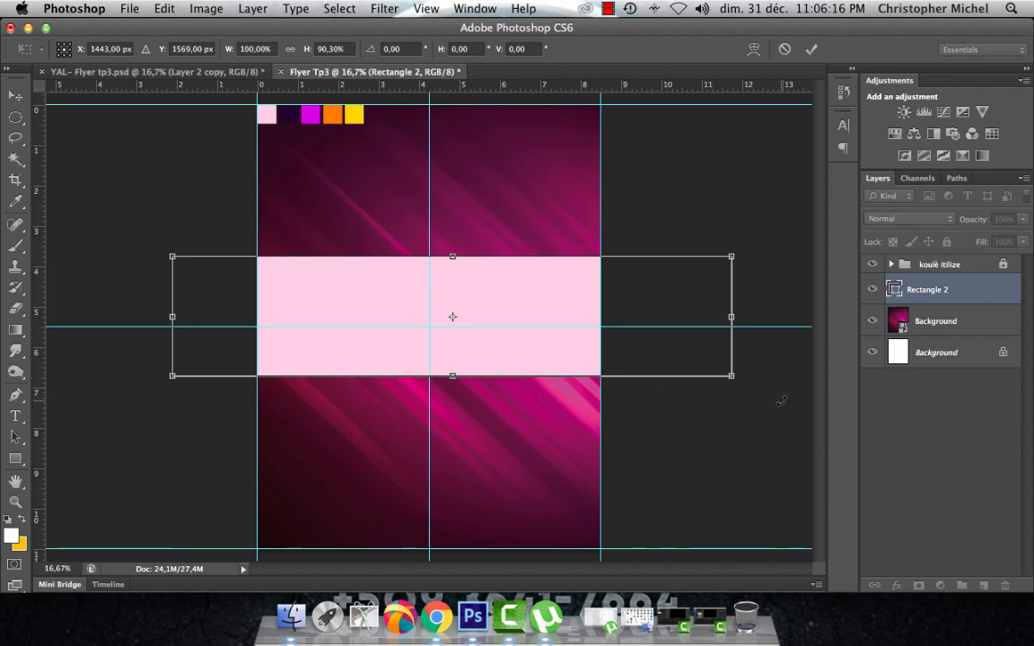
click(608, 9)
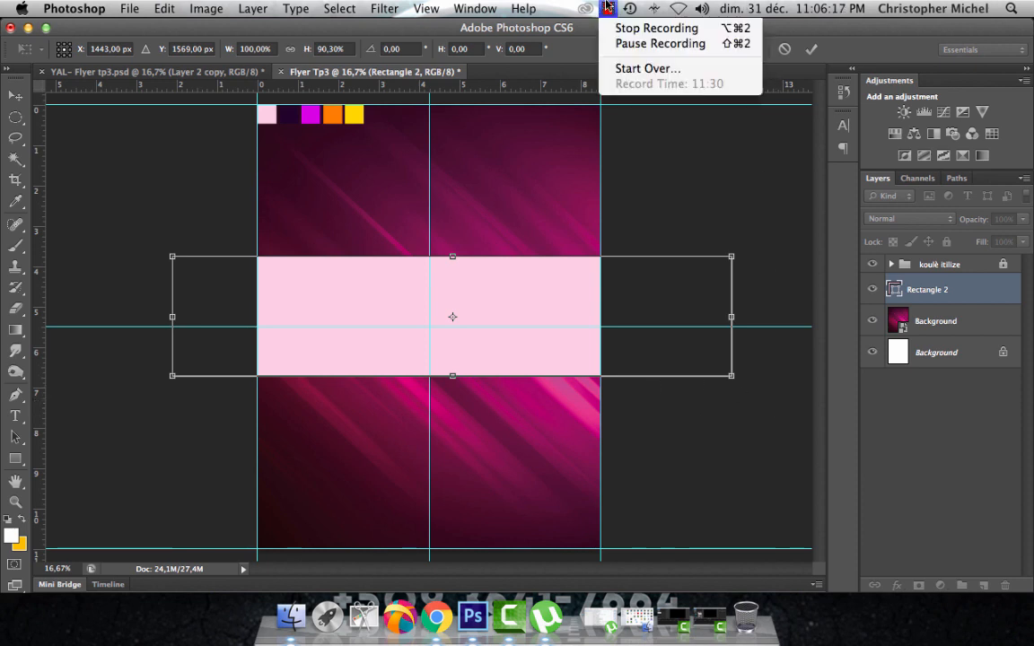
click(625, 45)
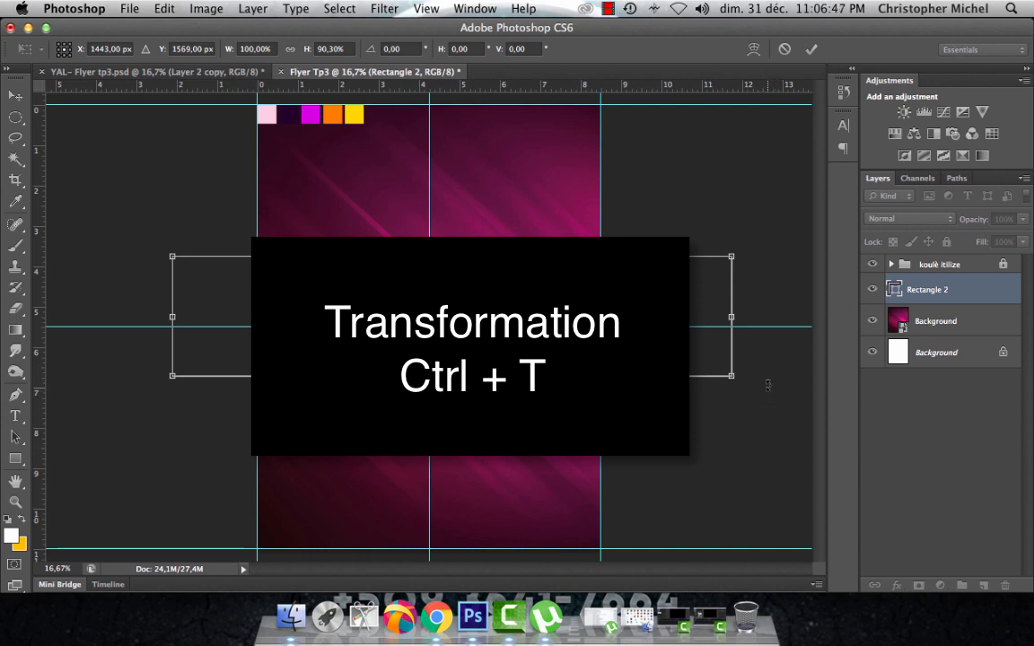
Rotate the pink rectangle to about -4,95° so its right end rises, and apply the transformation.
drag(767, 385, 768, 359)
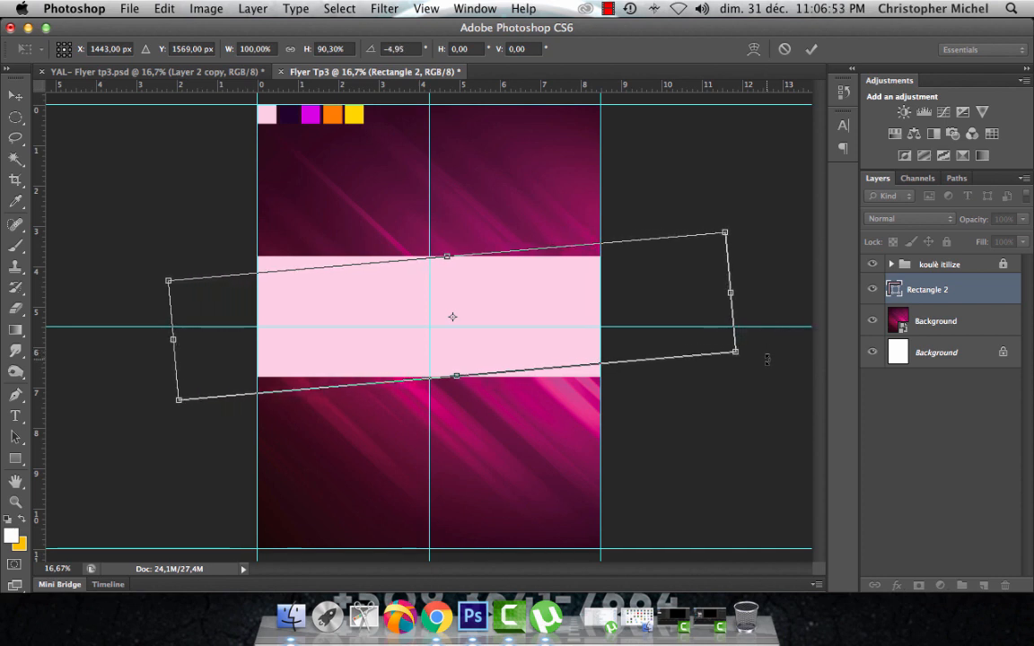
key(Return)
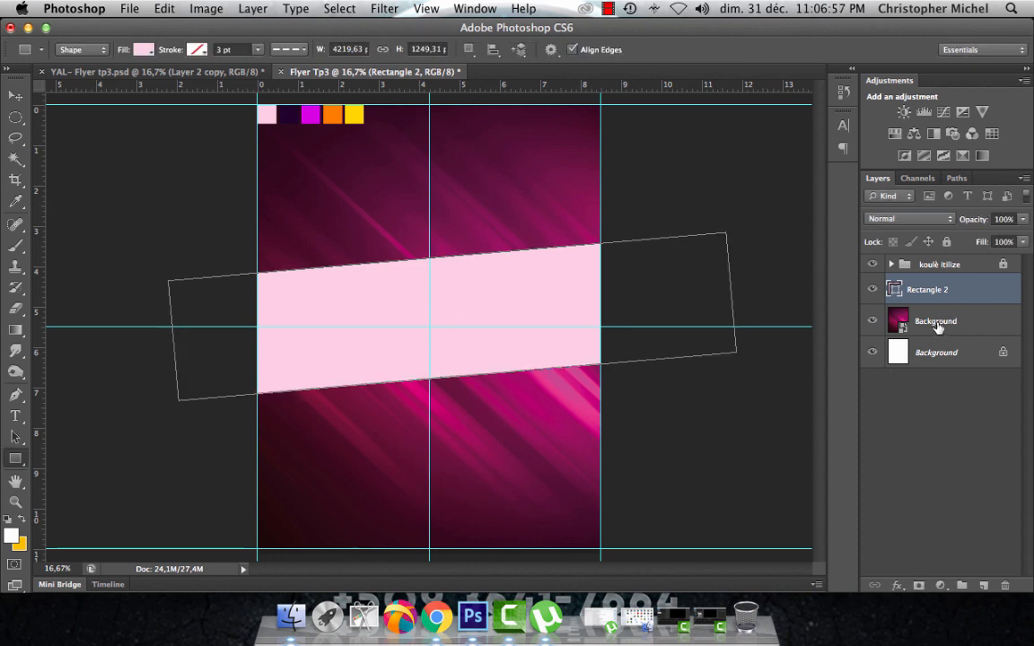
Select the "koulè itilize" group, check the reference flyer, and set the text colour to white #ffffff in Flyer Tp3.
click(902, 264)
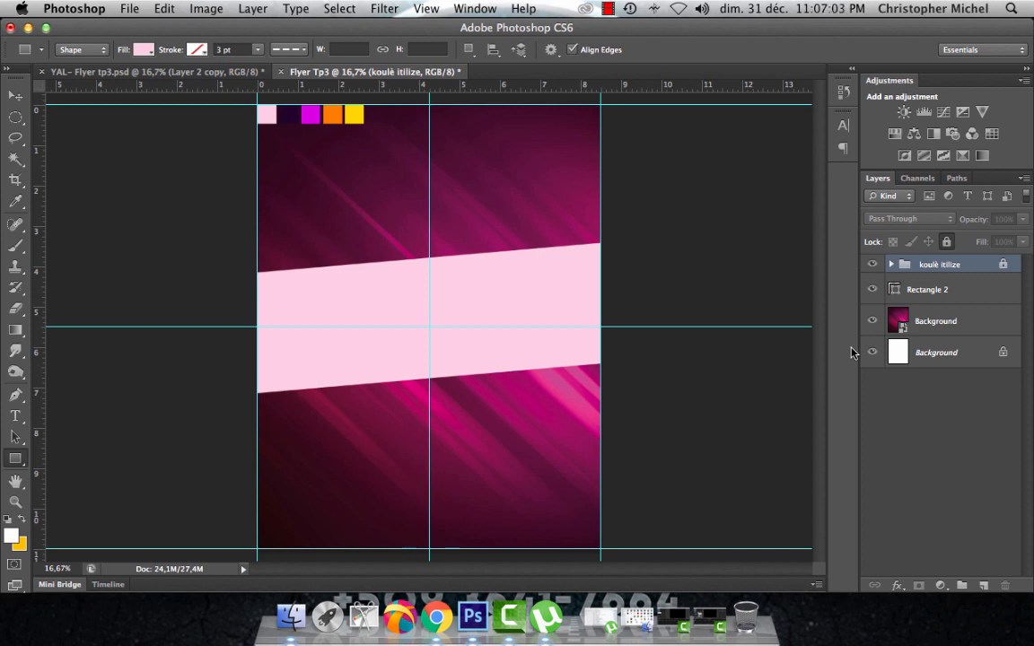
click(224, 71)
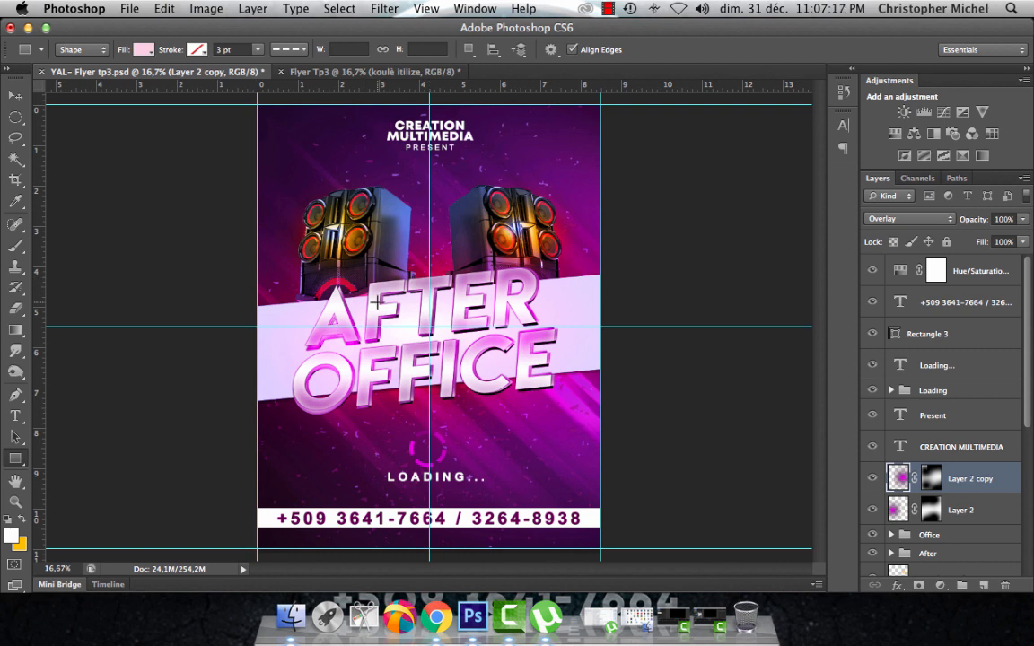
click(359, 72)
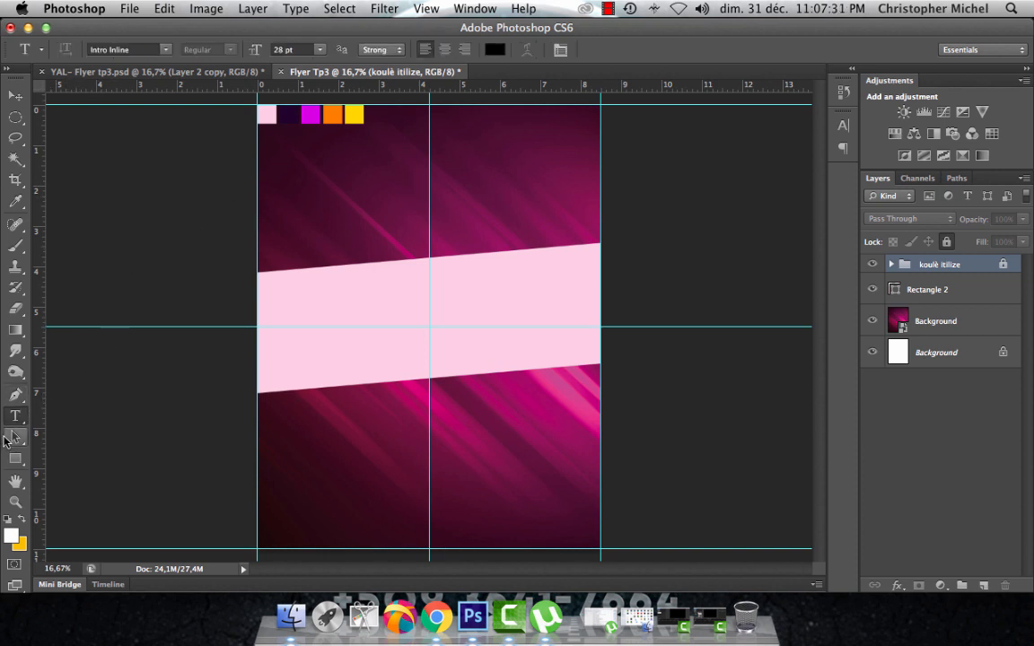
click(499, 51)
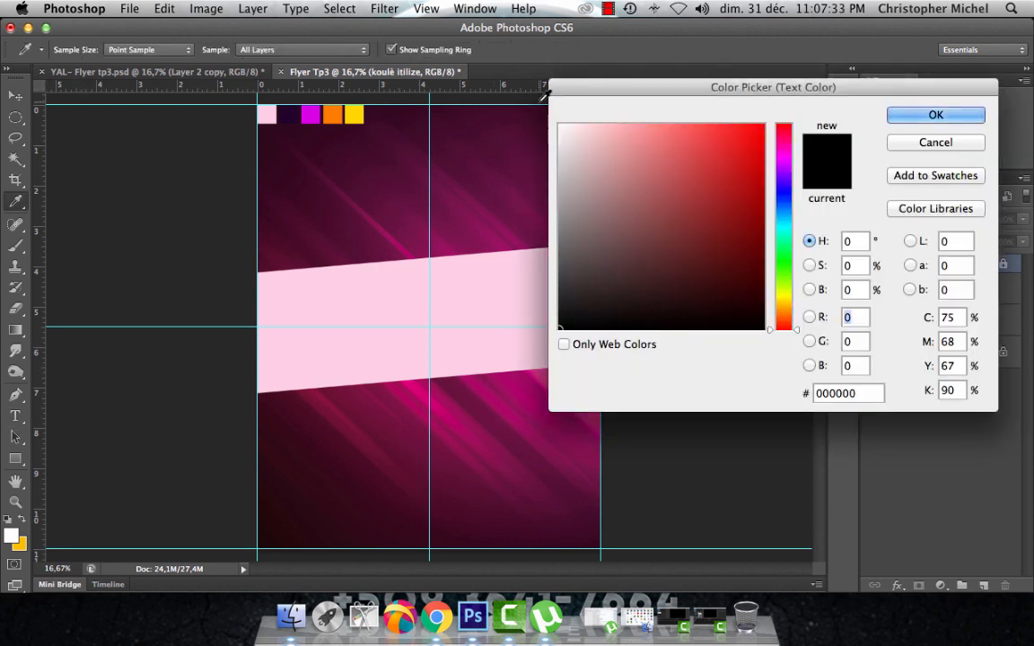
drag(575, 158, 523, 93)
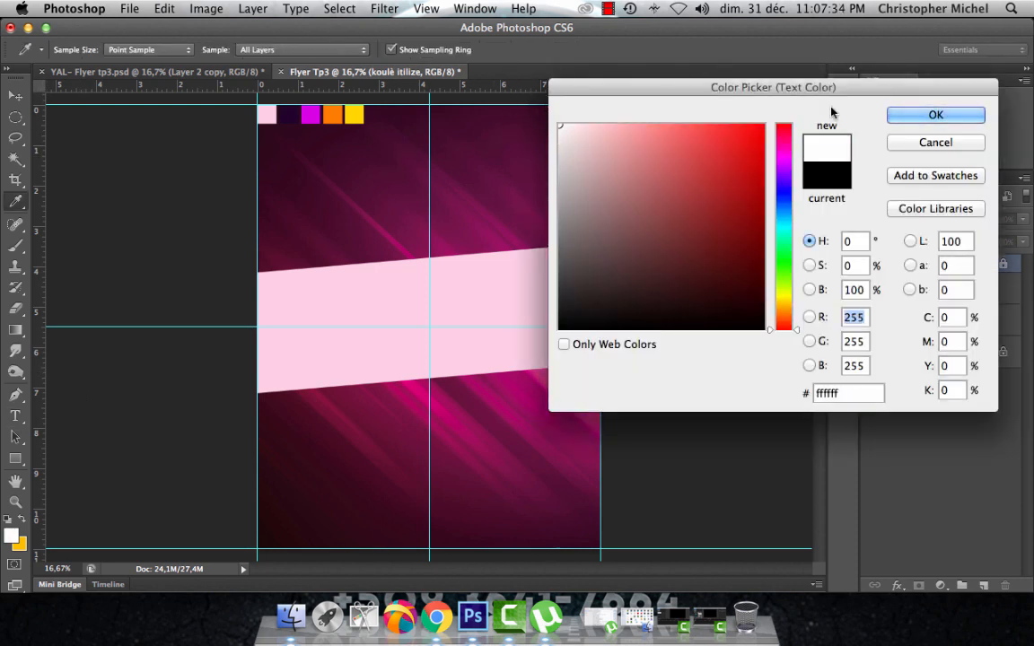
click(929, 115)
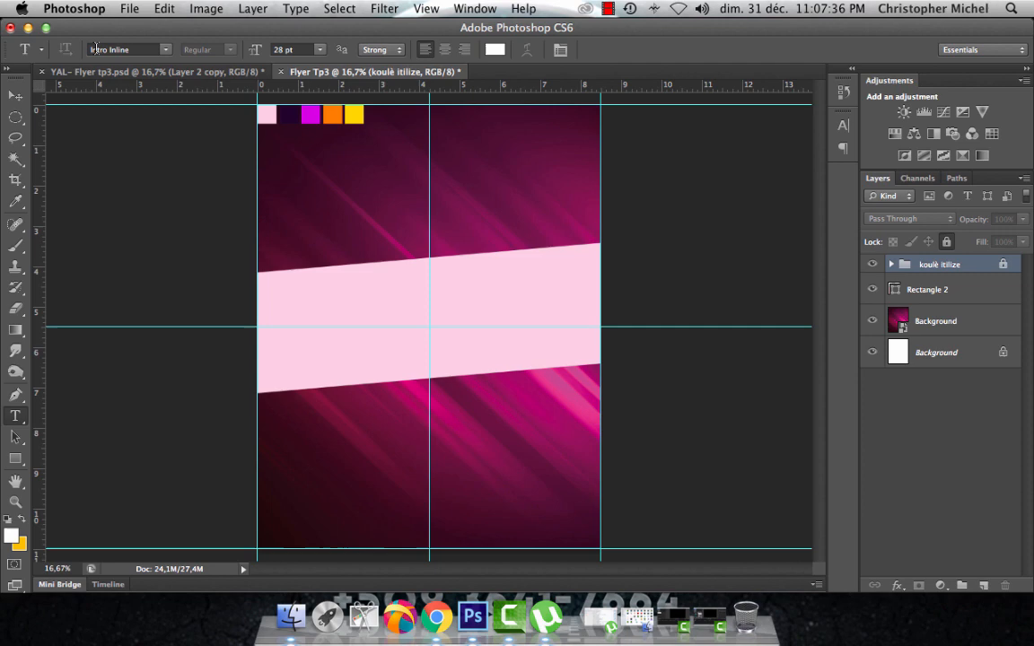
Add the text "AFTER" on the pink band in the Lemon/Milk Regular font.
click(158, 51)
key(Down)
key(Down)
key(Down)
key(Down)
key(Down)
key(Down)
key(Down)
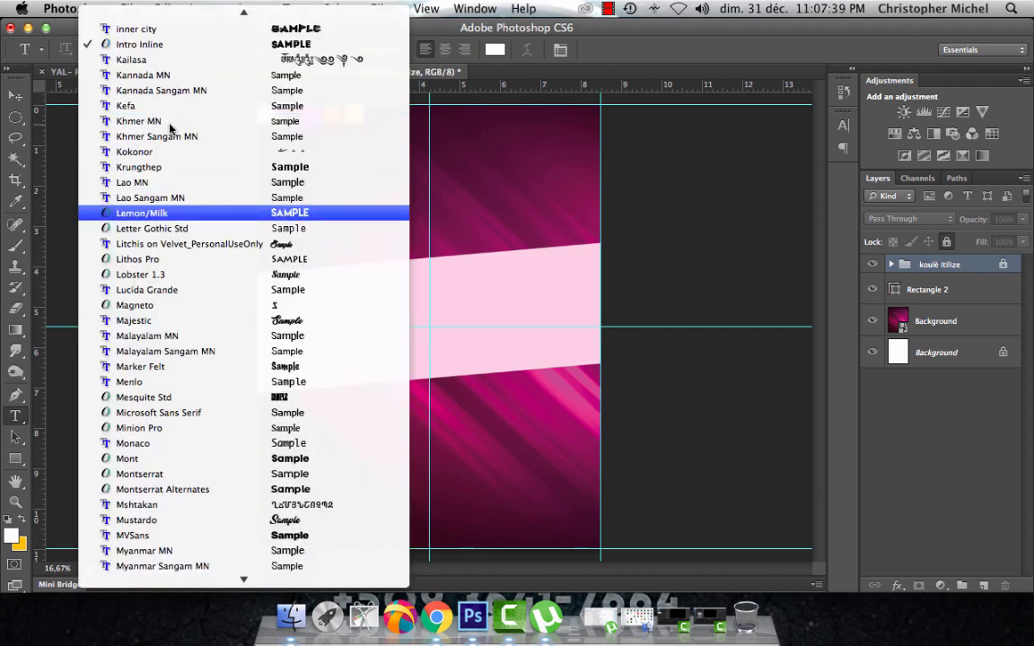
click(166, 214)
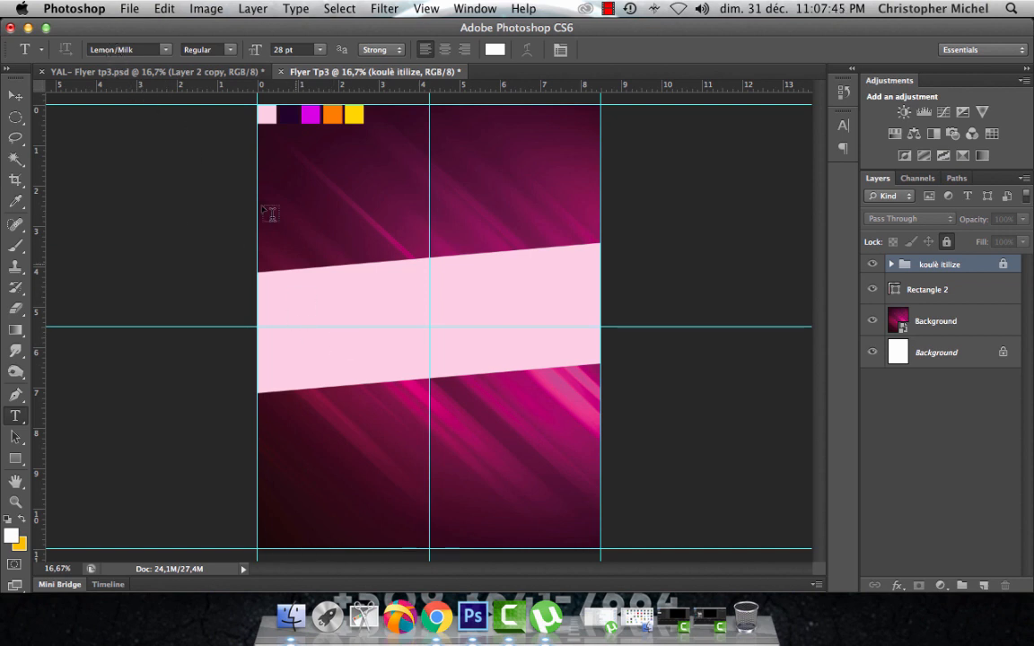
click(346, 323)
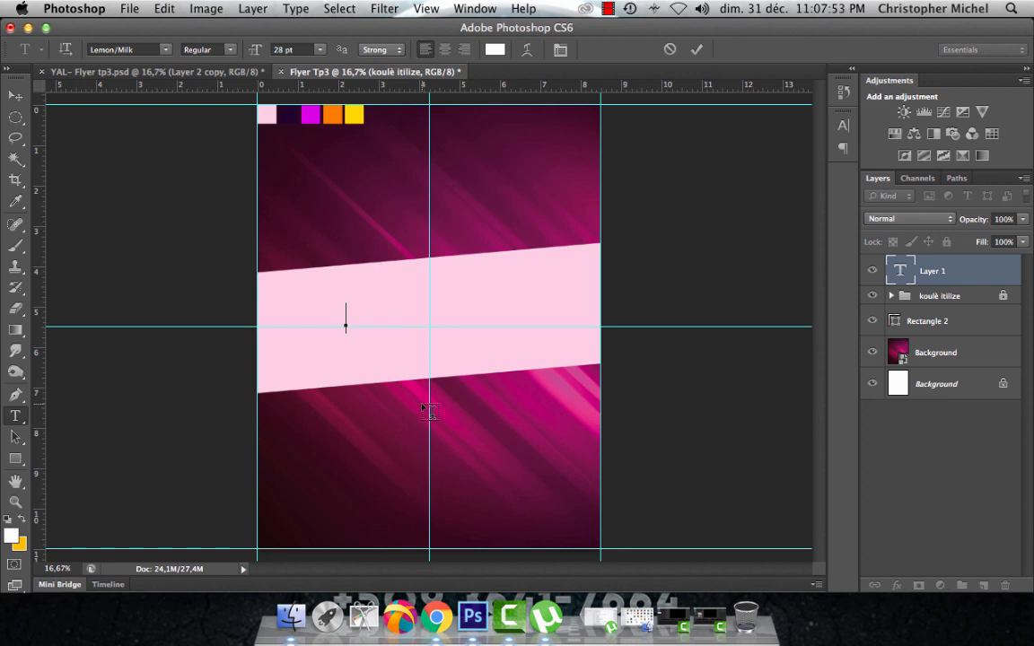
text(AFTER)
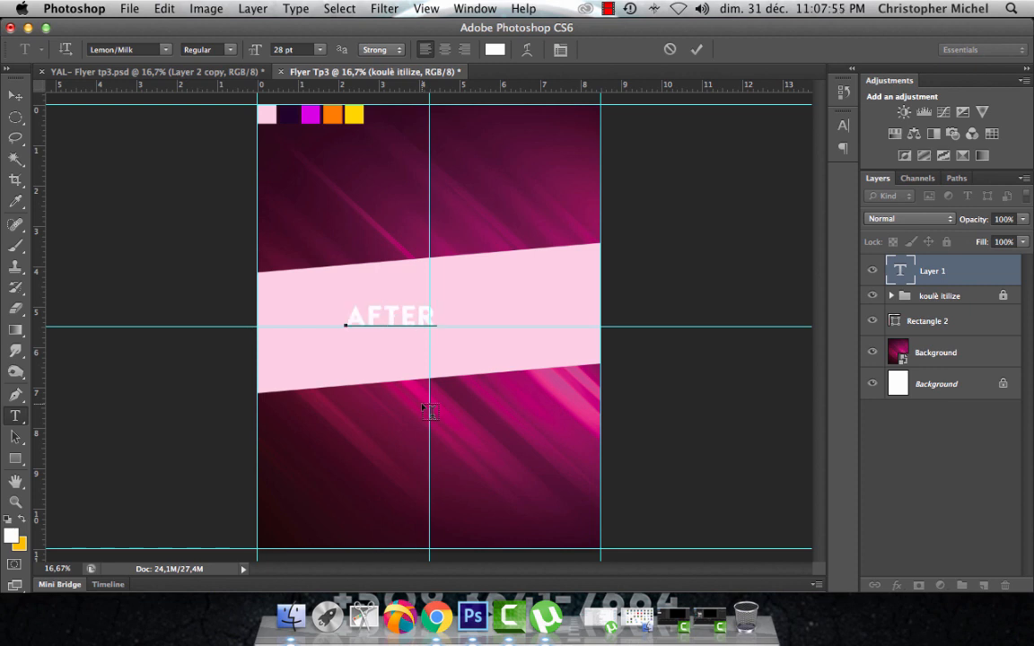
Enlarge the AFTER text to 83 pt, make it faux italic, and commit the text.
double_click(391, 318)
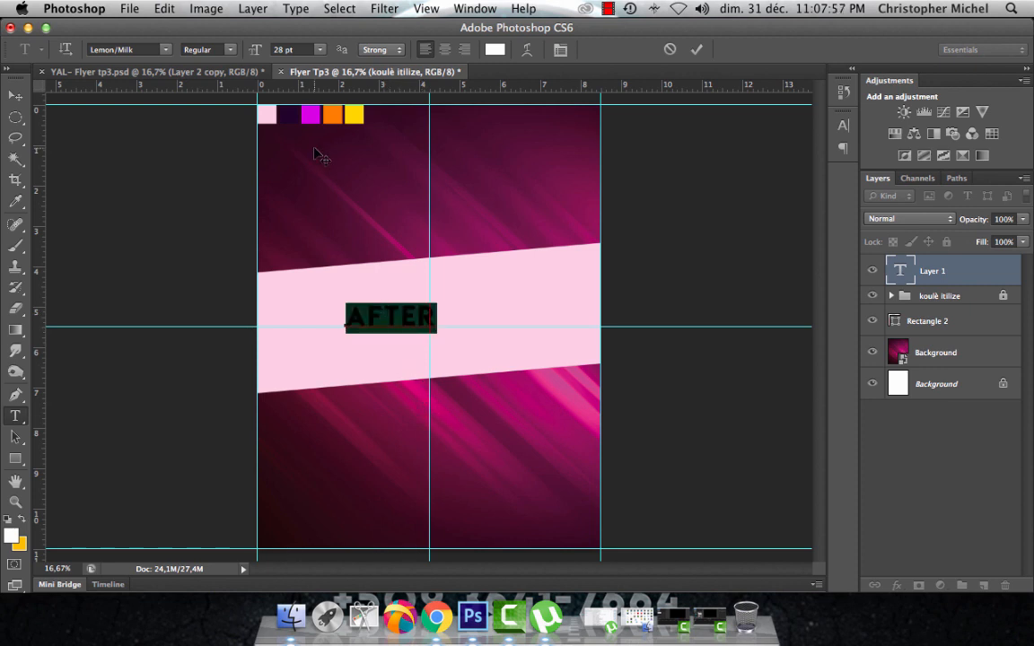
drag(257, 54, 295, 64)
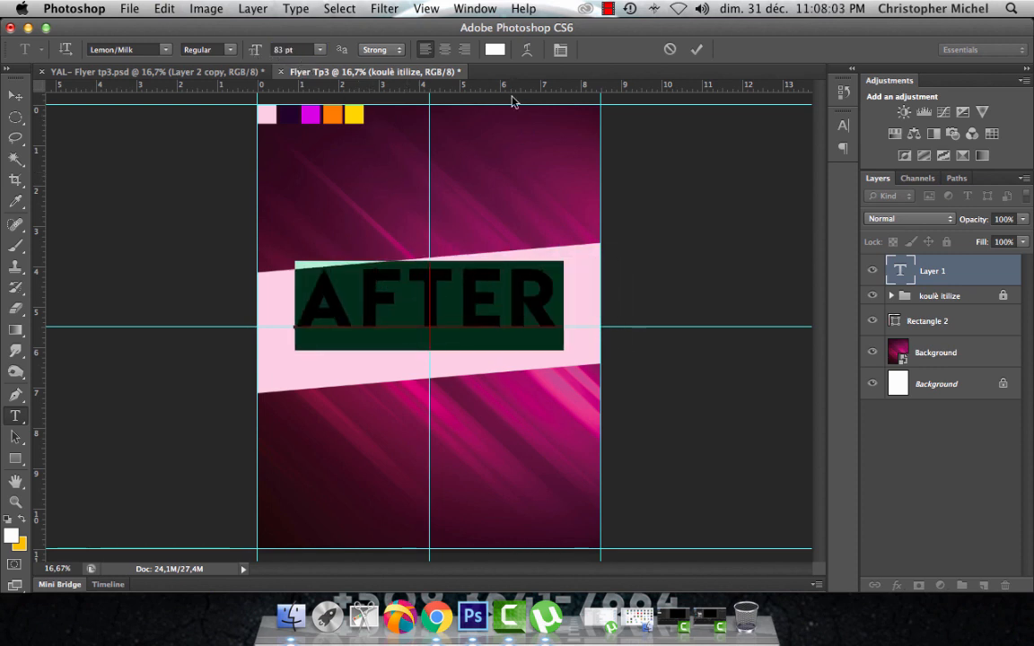
click(561, 50)
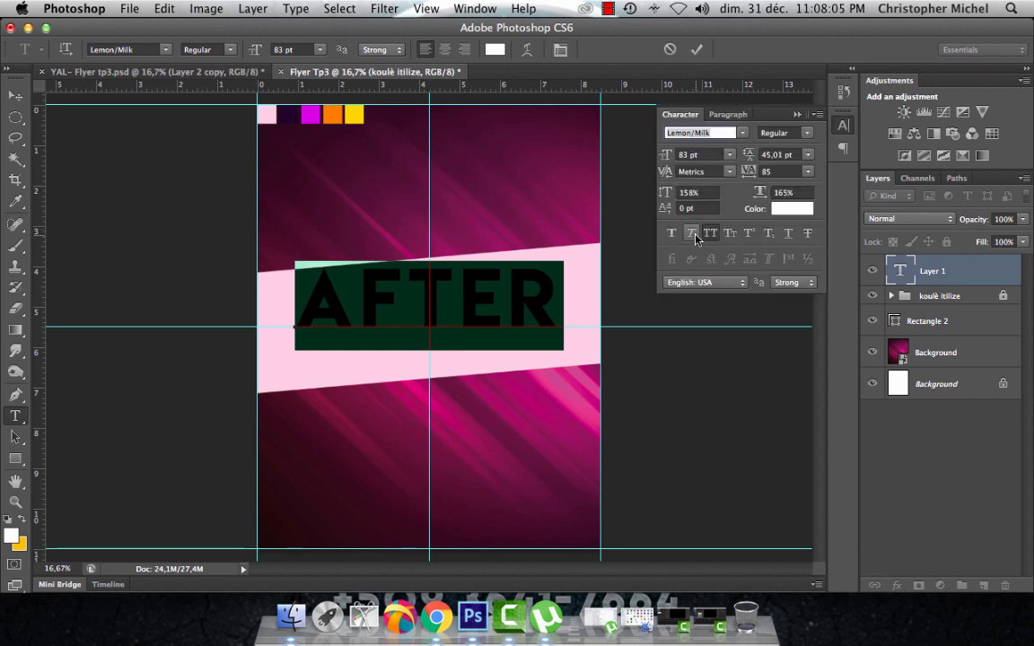
click(807, 131)
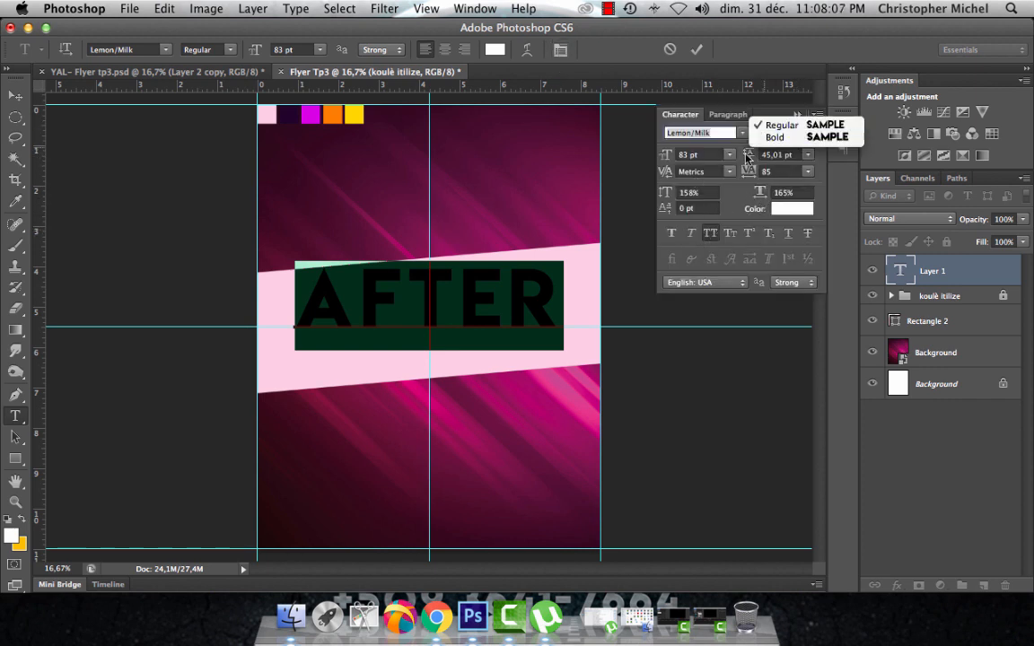
click(666, 201)
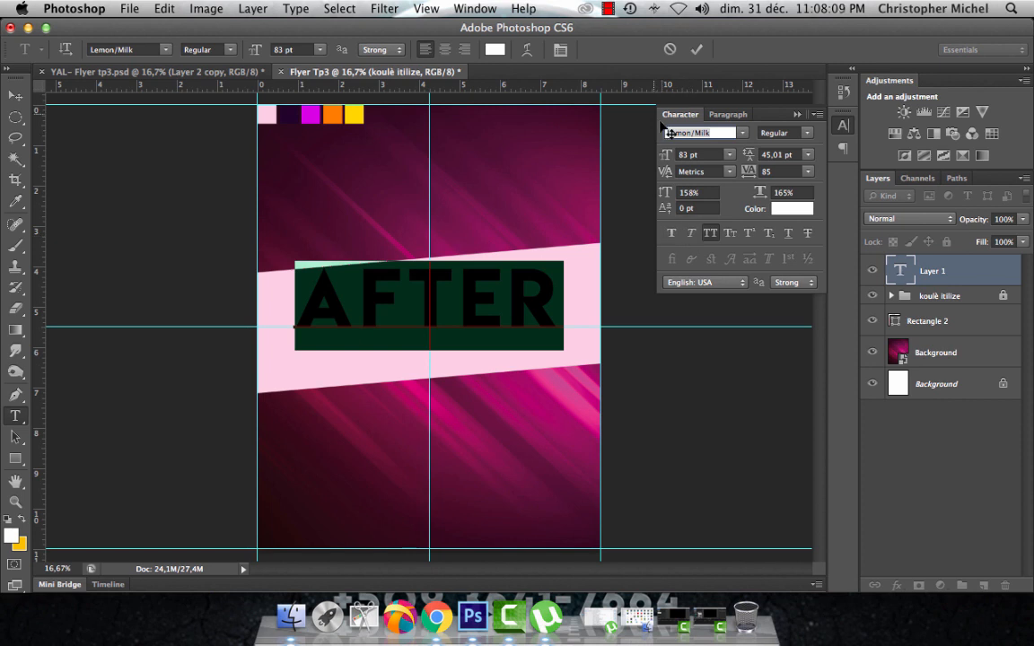
click(807, 131)
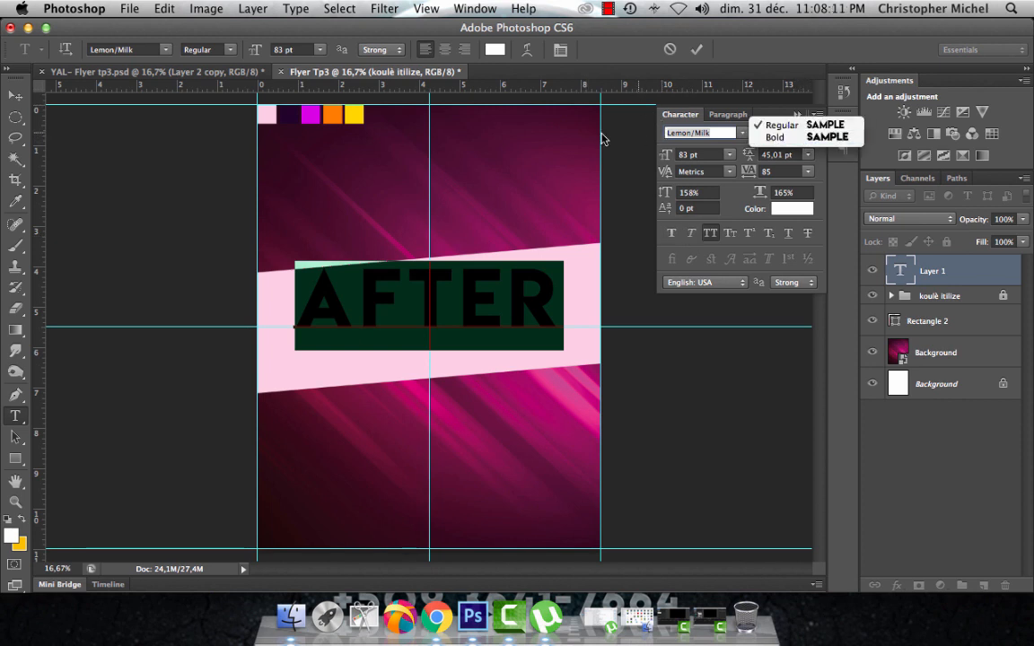
click(691, 240)
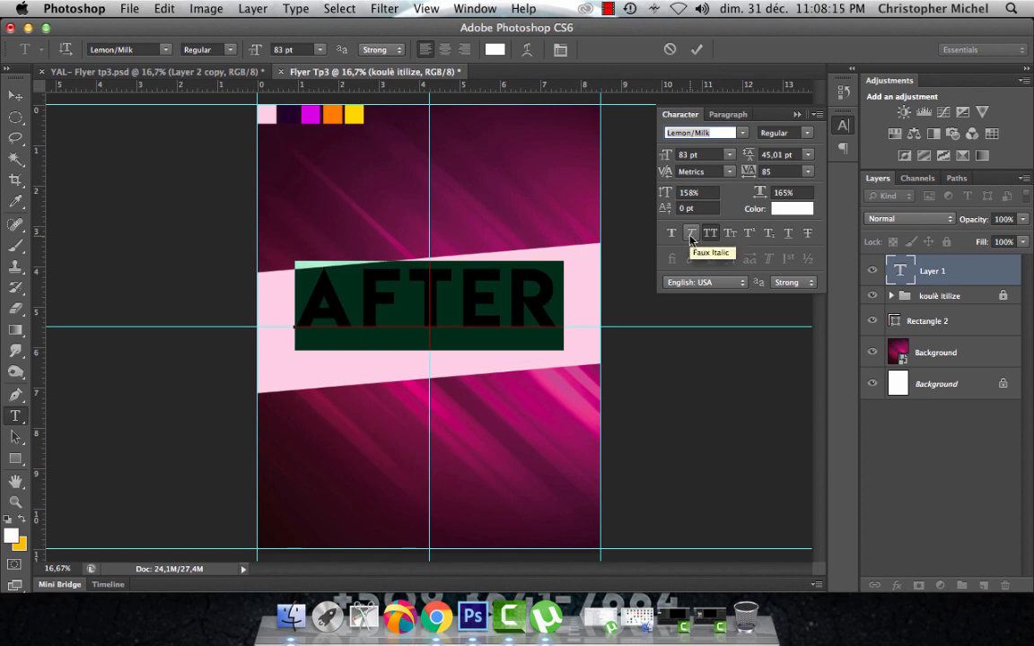
click(691, 234)
click(504, 307)
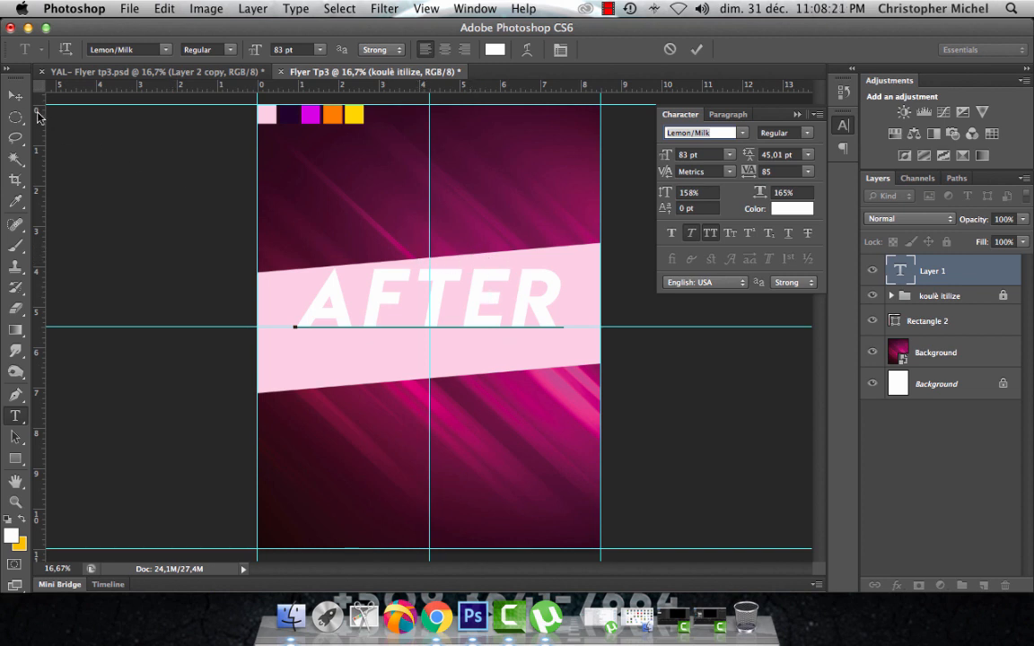
click(15, 95)
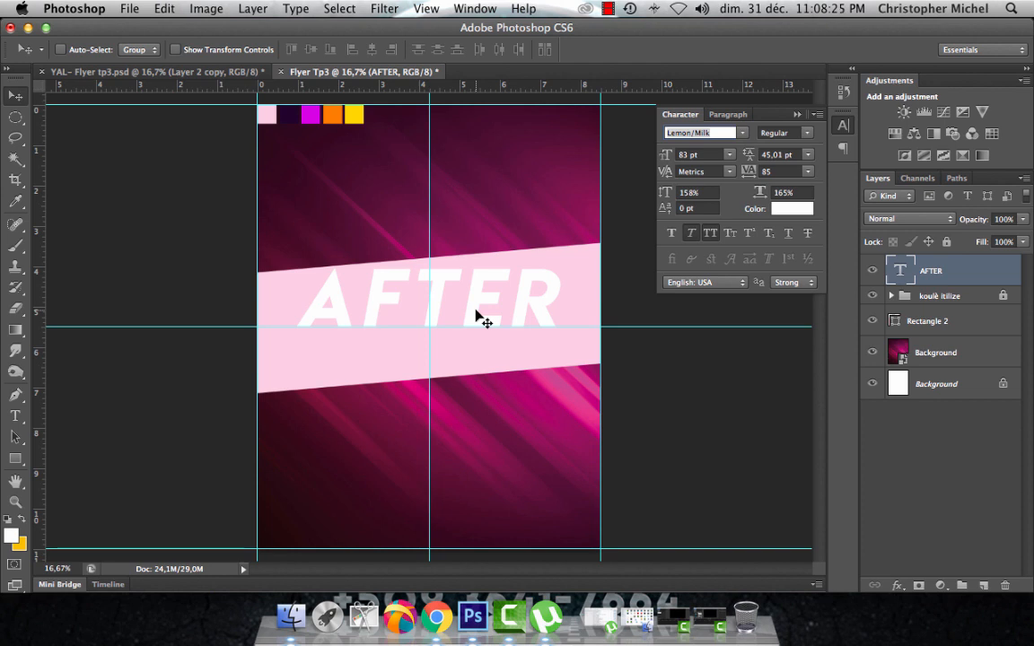
Free-transform the AFTER text, rotating it to about -5,15° and moving it up over the pink band's upper edge.
key(super+t)
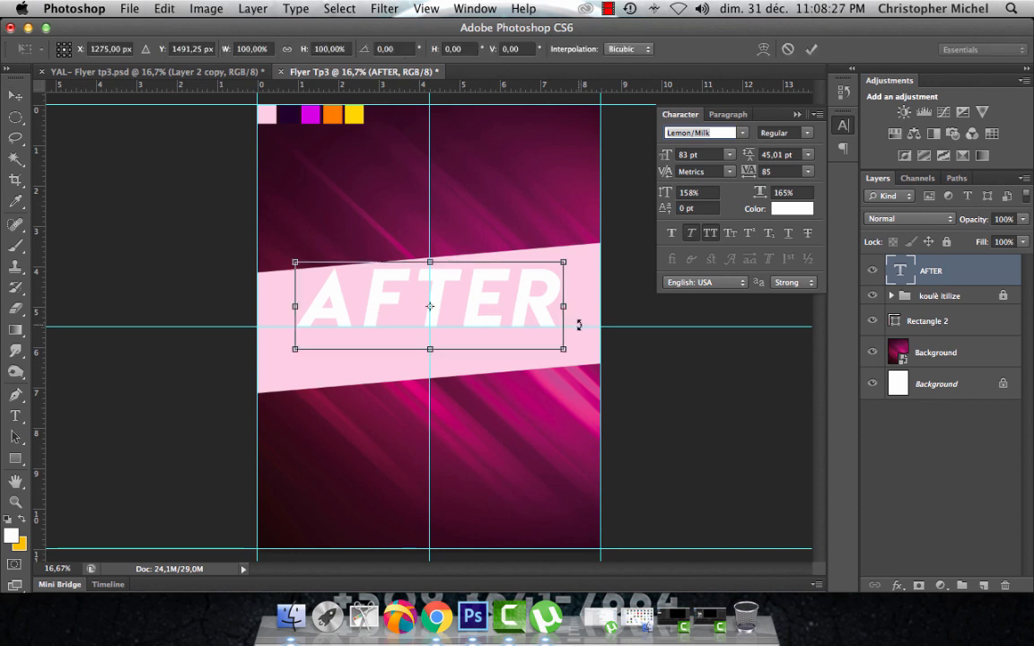
drag(577, 324, 507, 285)
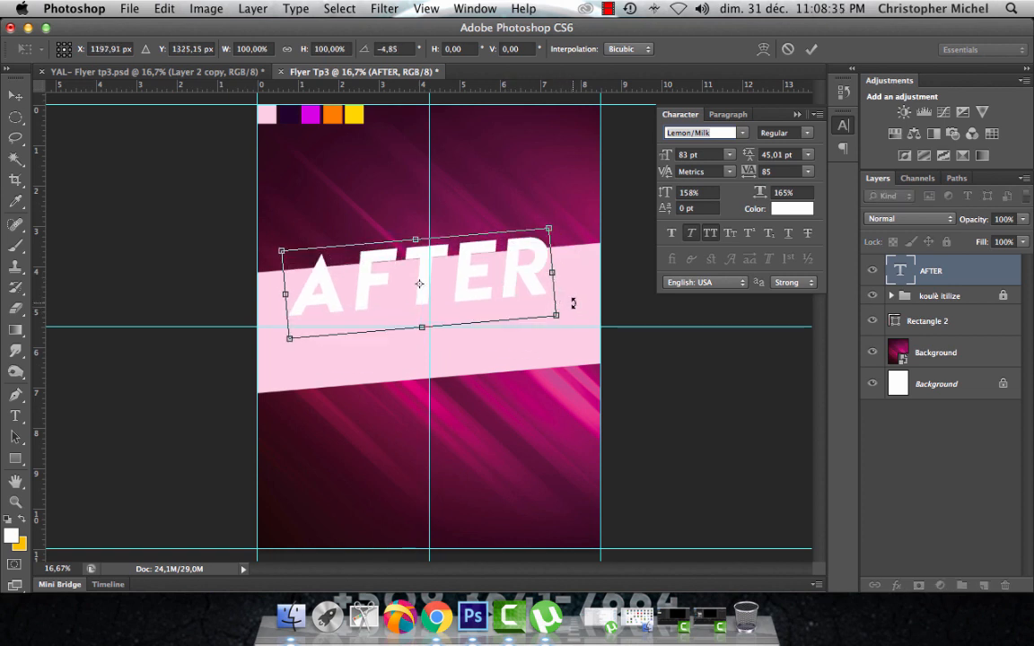
drag(572, 303, 574, 301)
drag(572, 303, 572, 302)
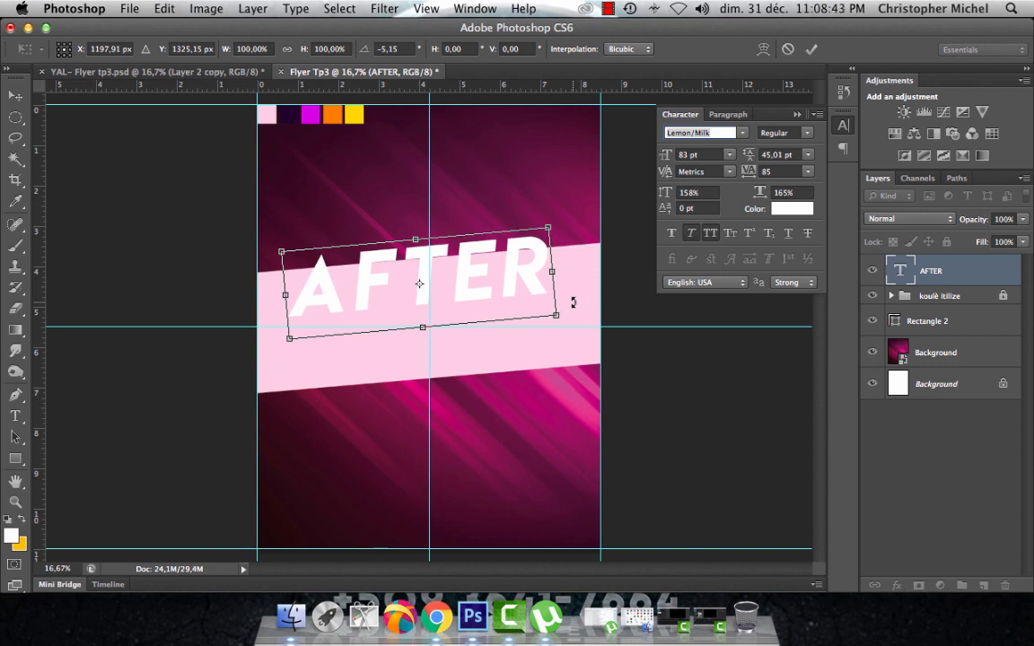
key(Right)
key(Right)
key(Up)
key(Up)
key(Up)
key(Up)
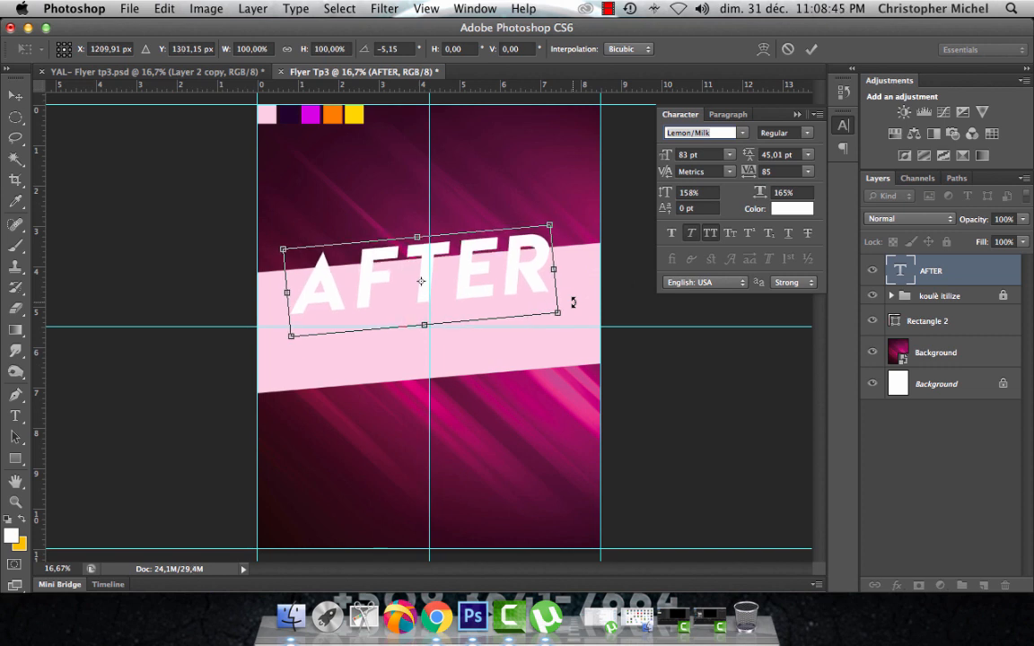
key(Return)
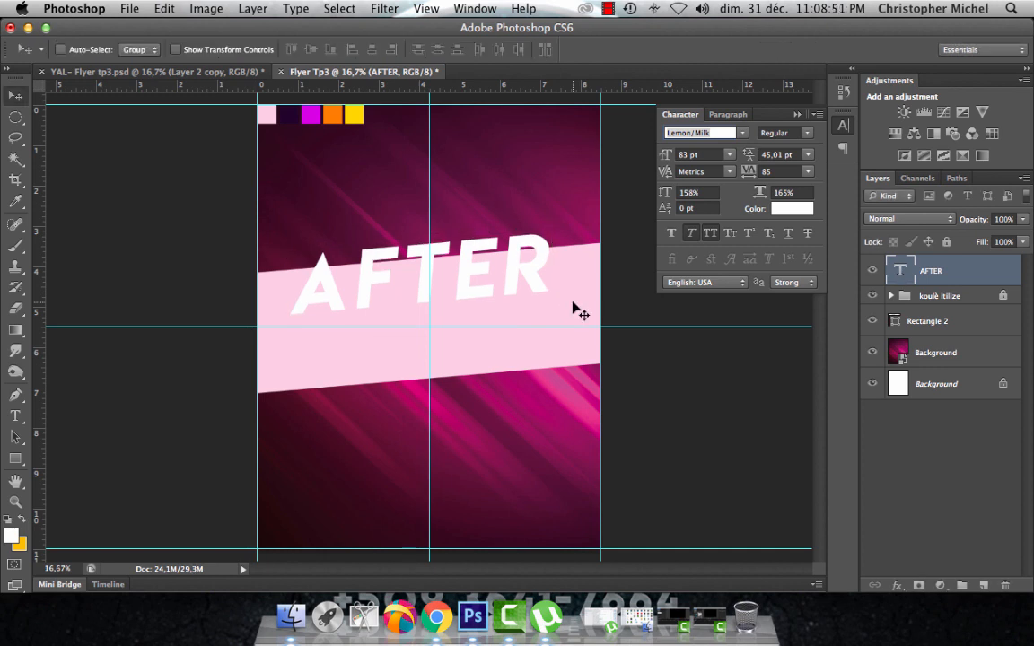
Check the reference flyer, and give the AFTER text in Flyer Tp3 an Inner Bevel with 39% depth and 80 px size.
click(204, 70)
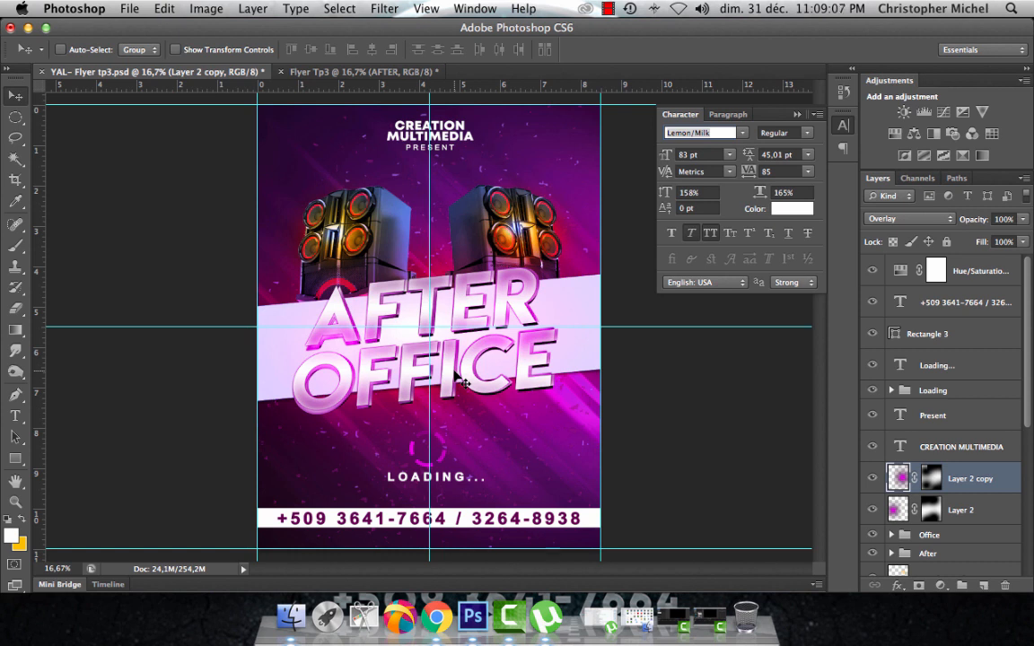
click(357, 74)
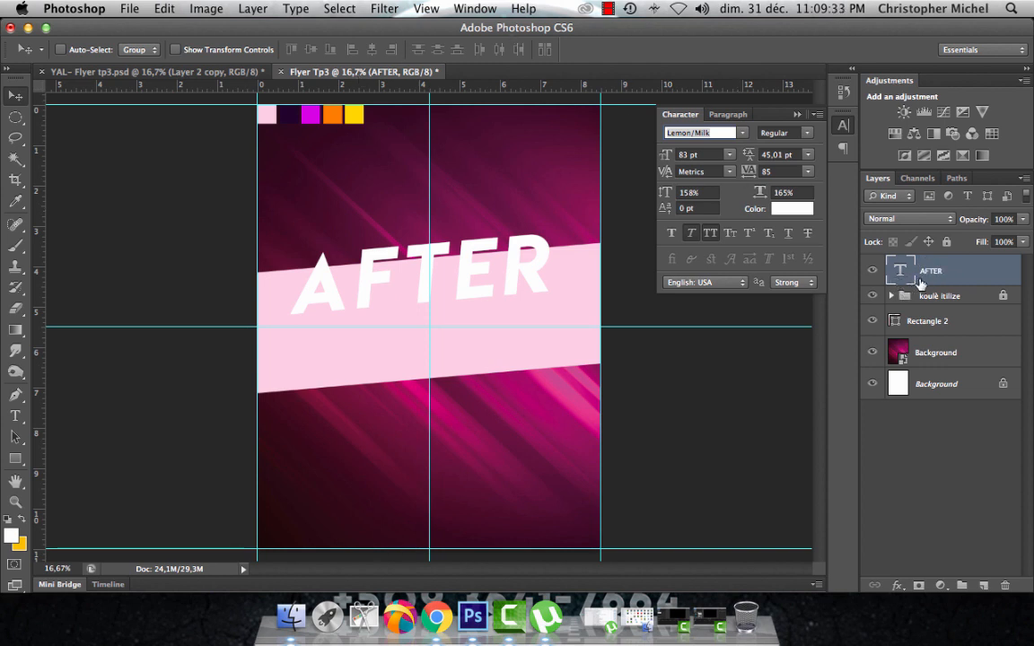
double_click(991, 276)
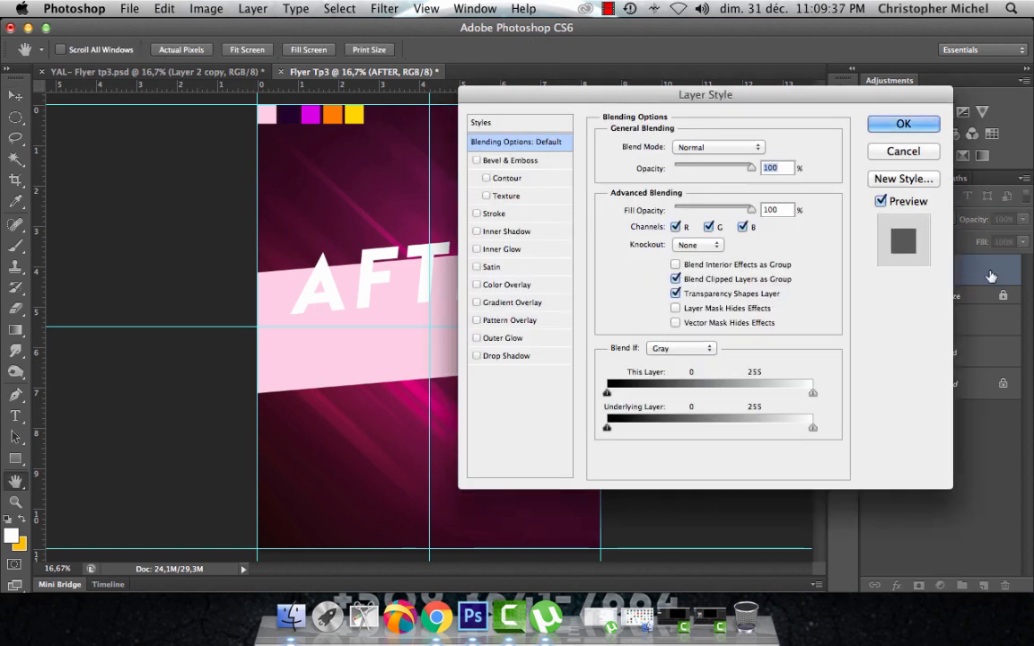
click(476, 162)
click(497, 162)
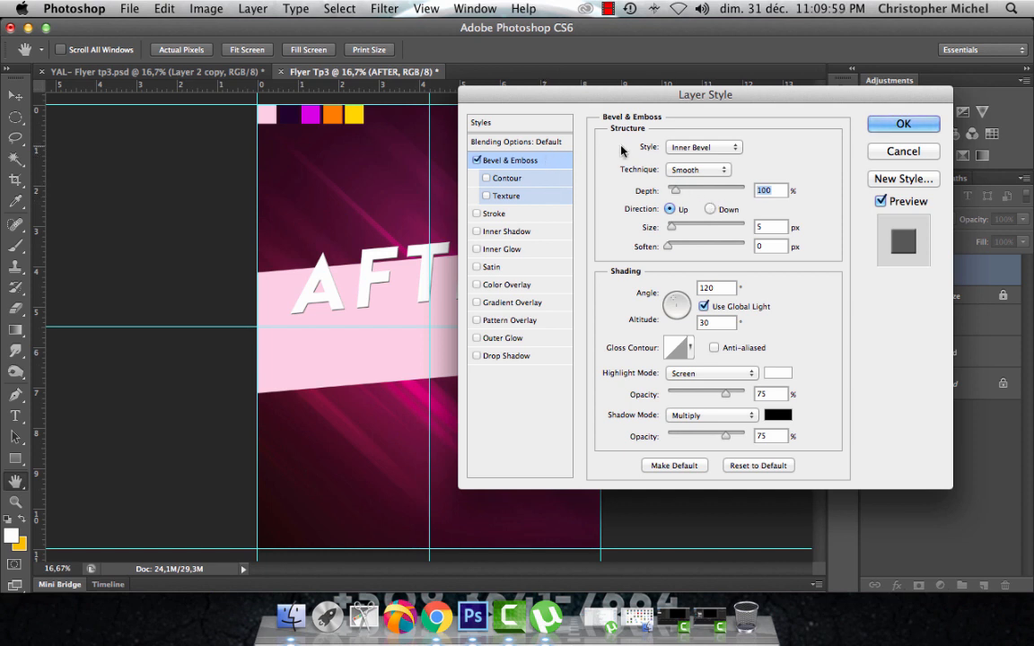
click(682, 152)
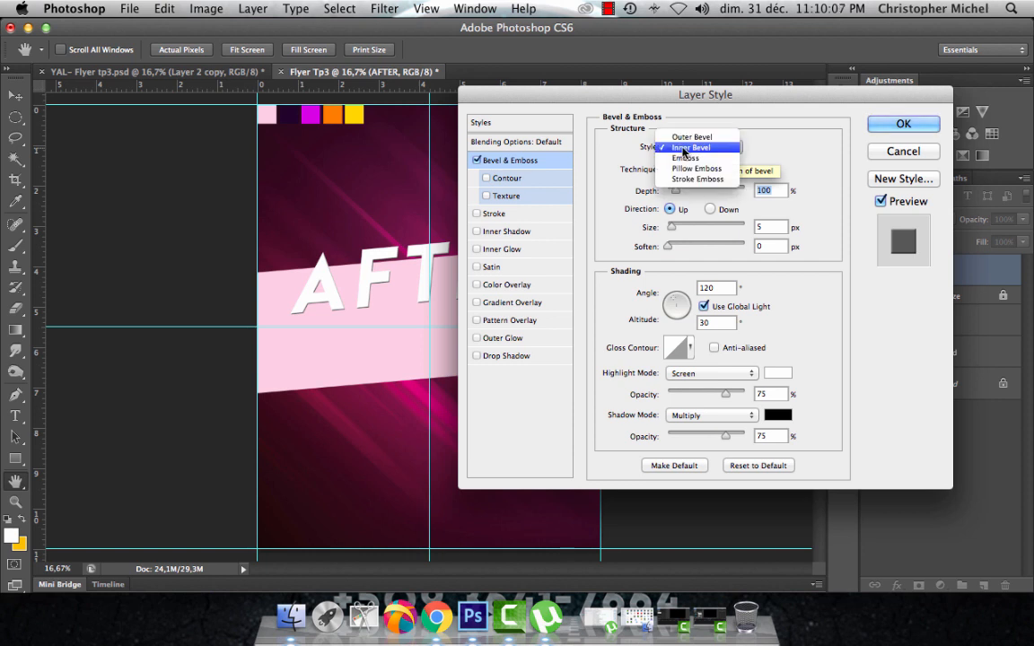
click(753, 155)
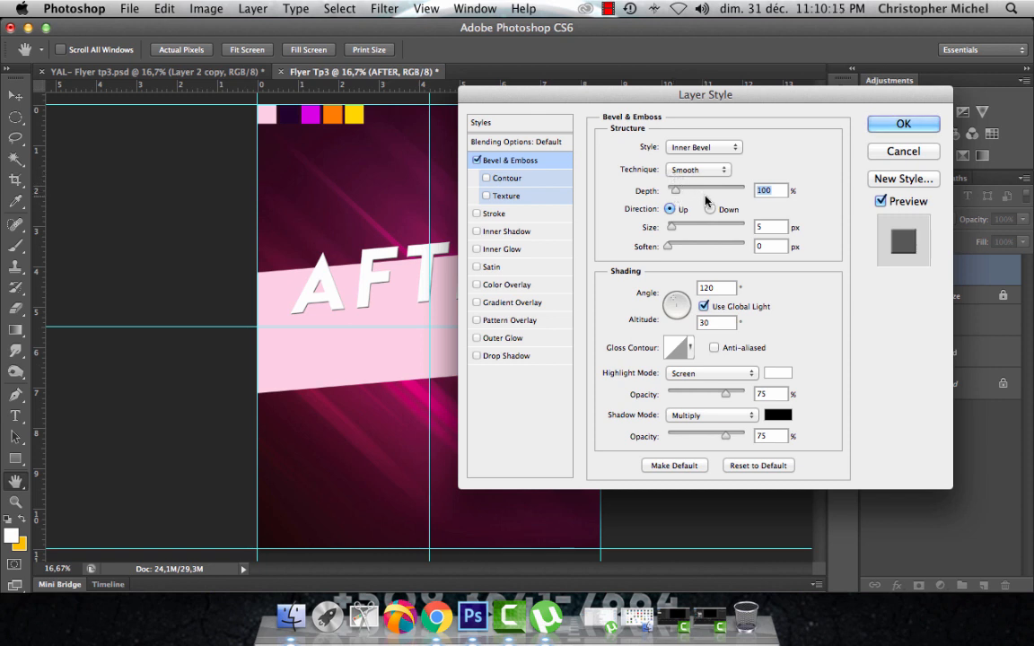
text(39)
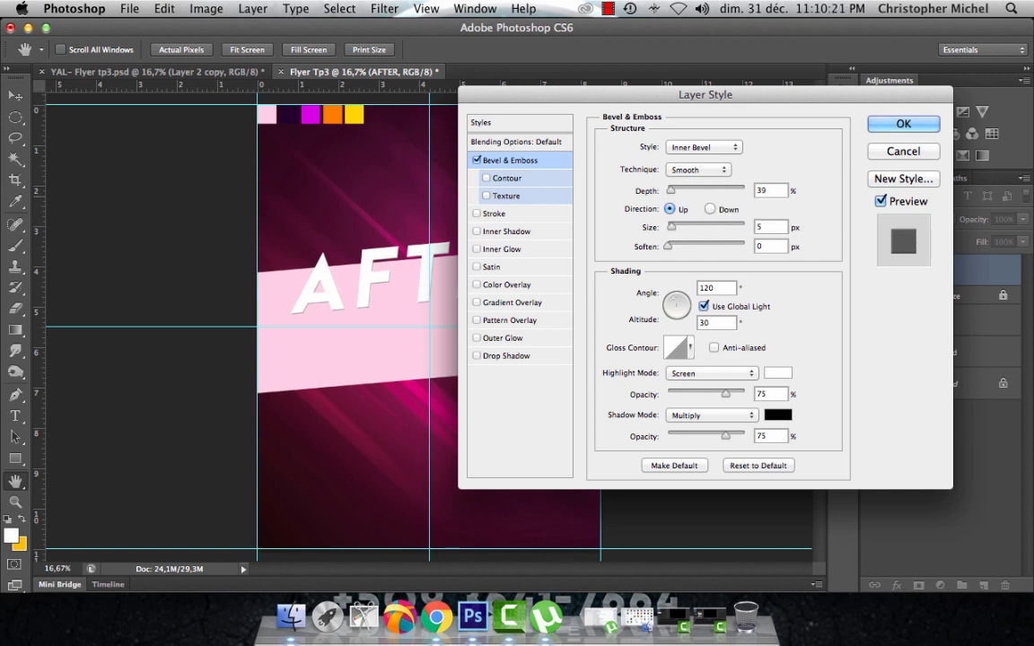
drag(484, 99, 506, 95)
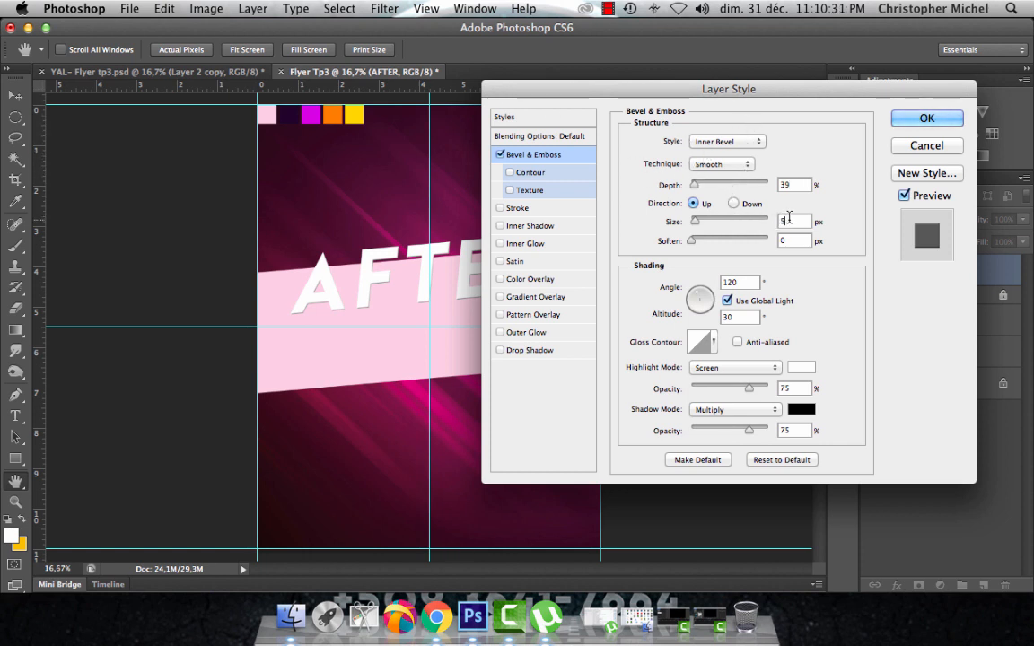
drag(788, 220, 768, 221)
text(80)
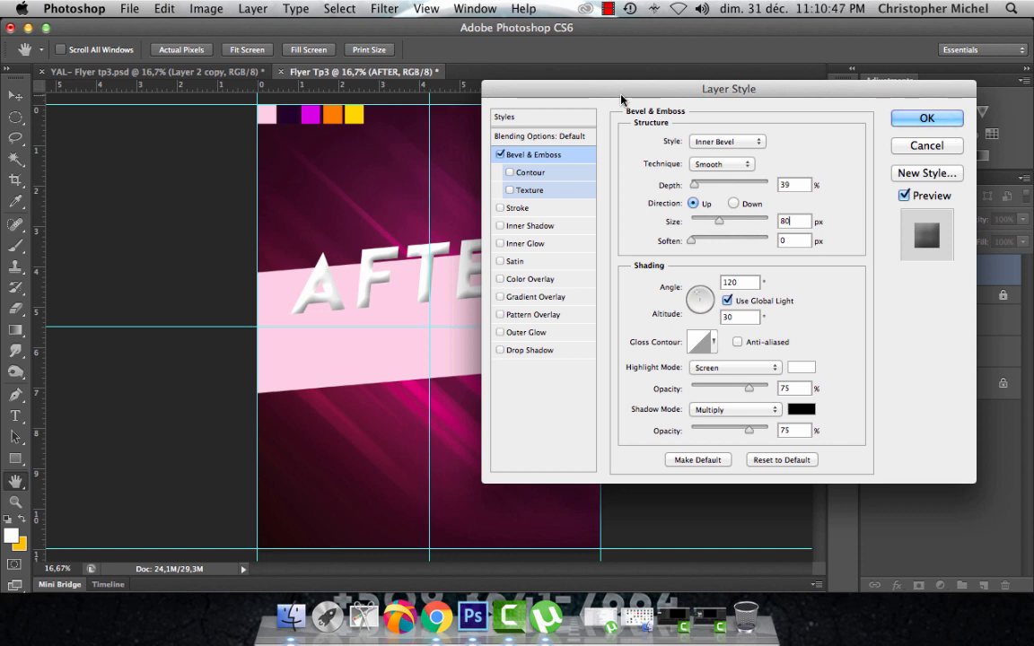
Try a bevel shading angle of -160°, and turn off Use Global Light so the bevel uses its own 120° angle.
double_click(739, 282)
text(1)
key(BackSpace)
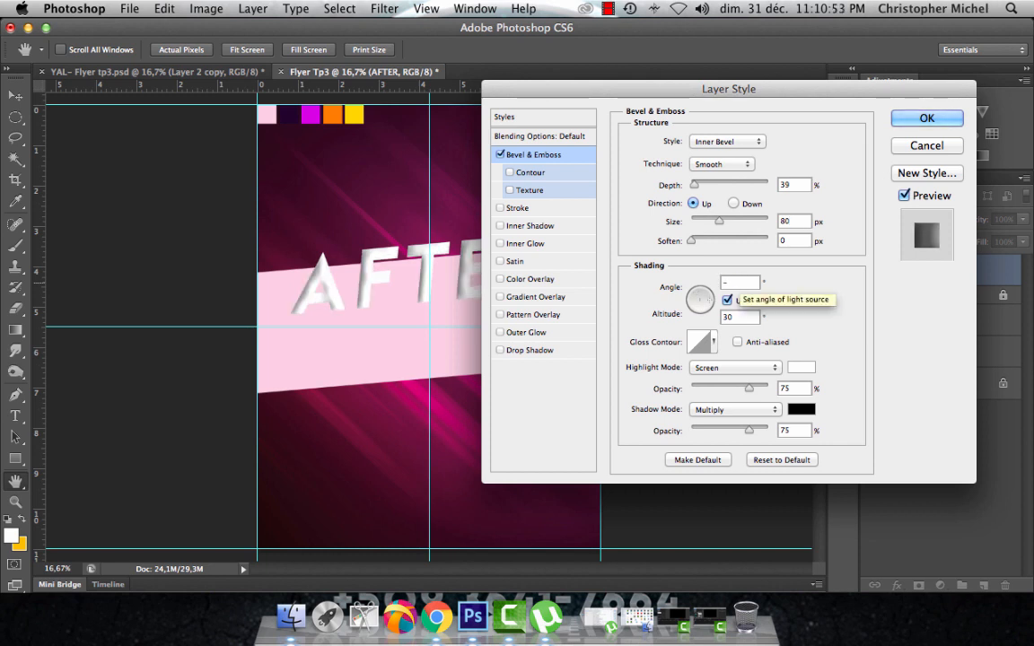
text(-160)
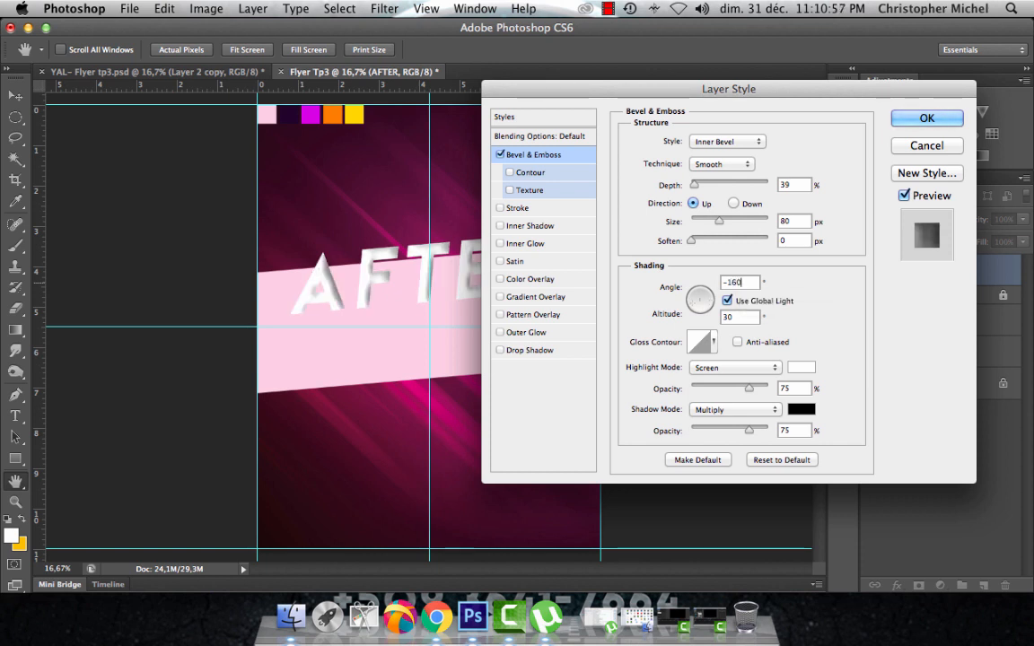
click(728, 301)
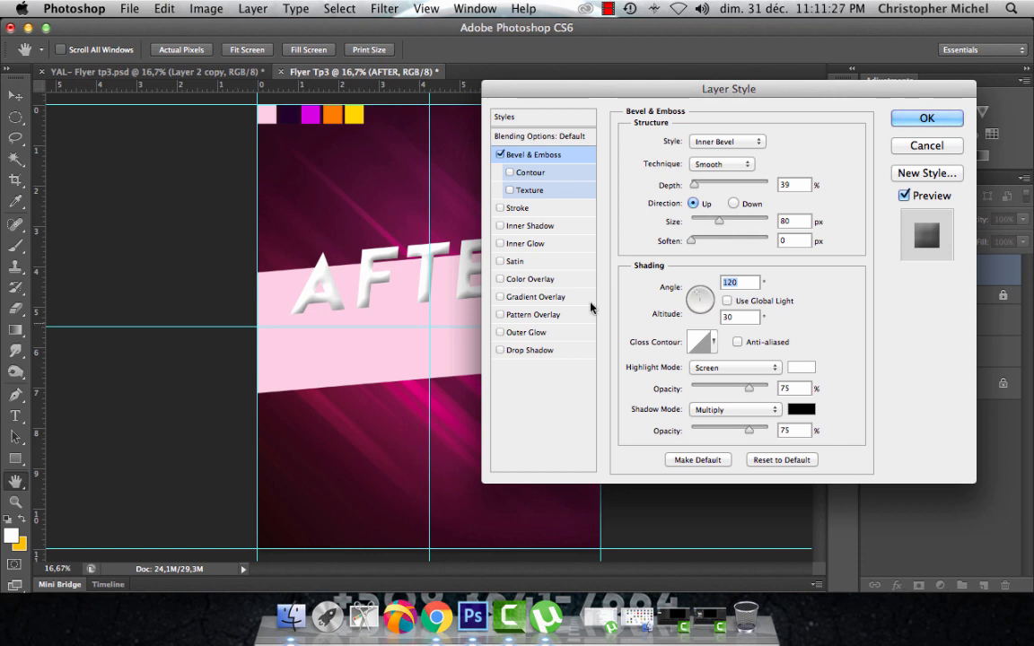
Add a drop shadow to the AFTER text with Normal blend mode, 100% opacity and a 63° angle.
click(527, 352)
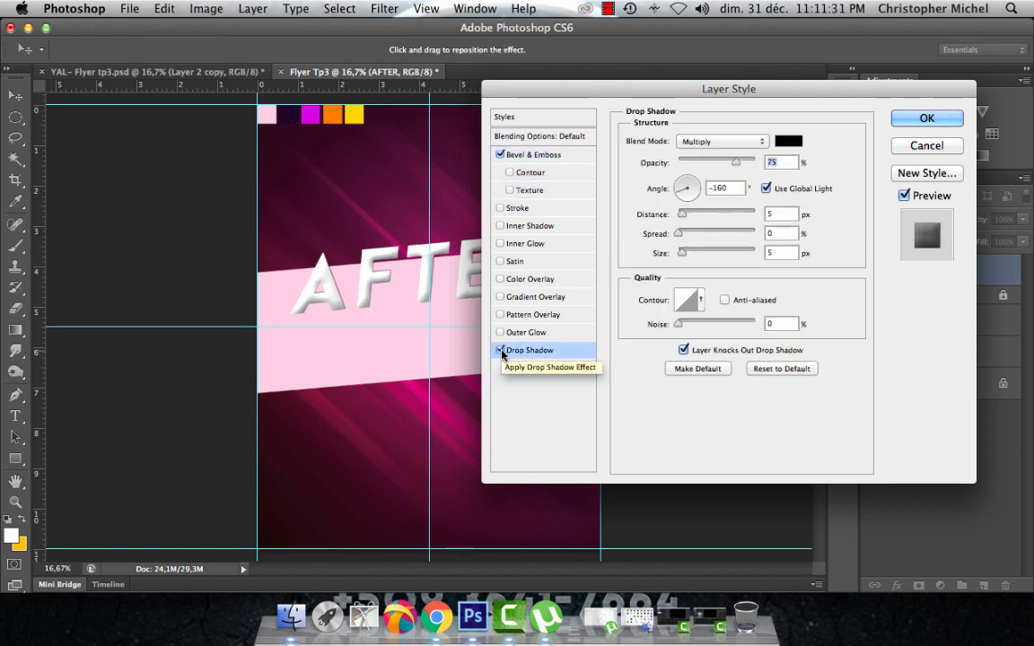
click(718, 142)
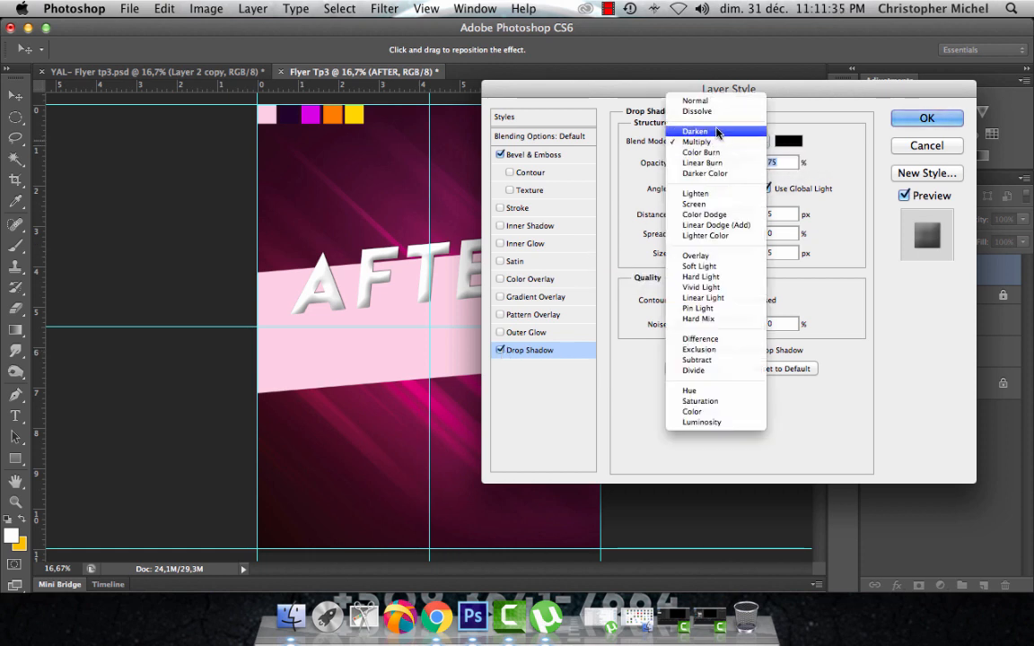
click(695, 100)
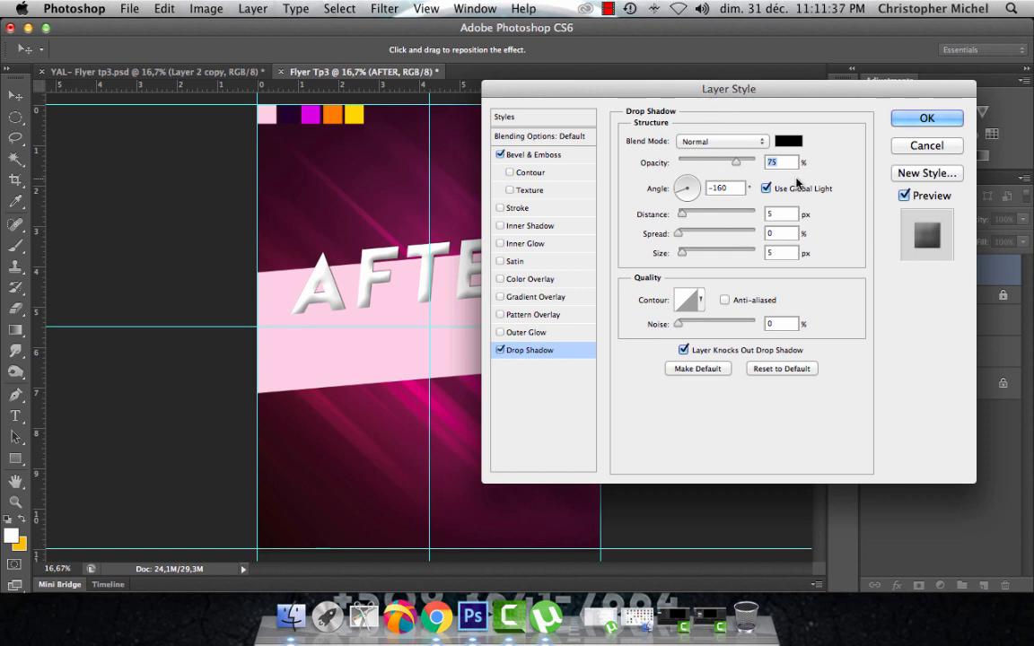
drag(732, 167, 758, 167)
drag(729, 188, 709, 188)
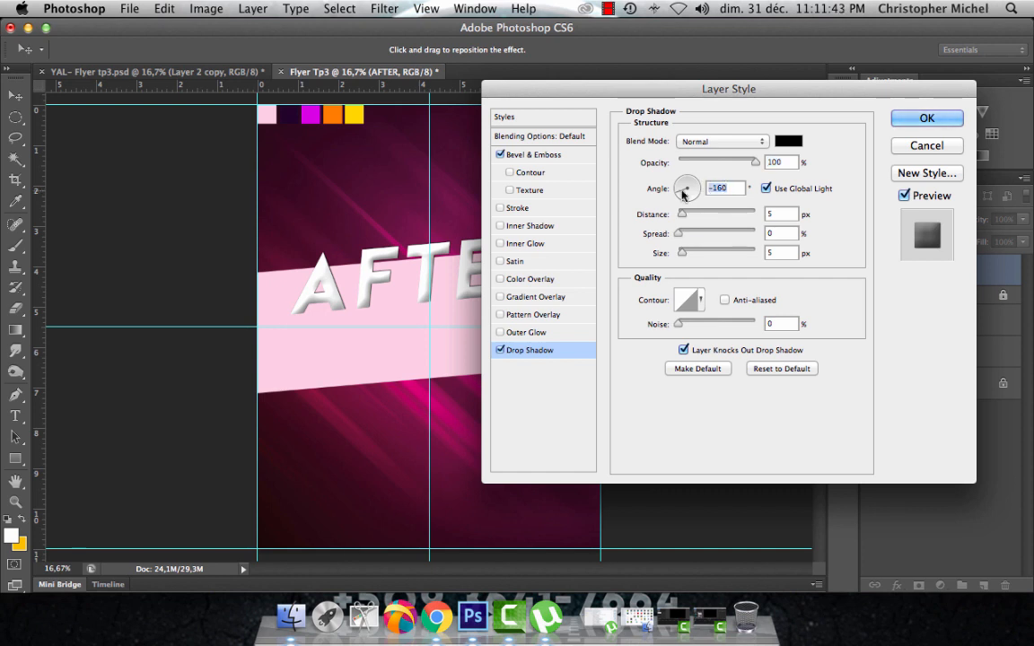
text(63)
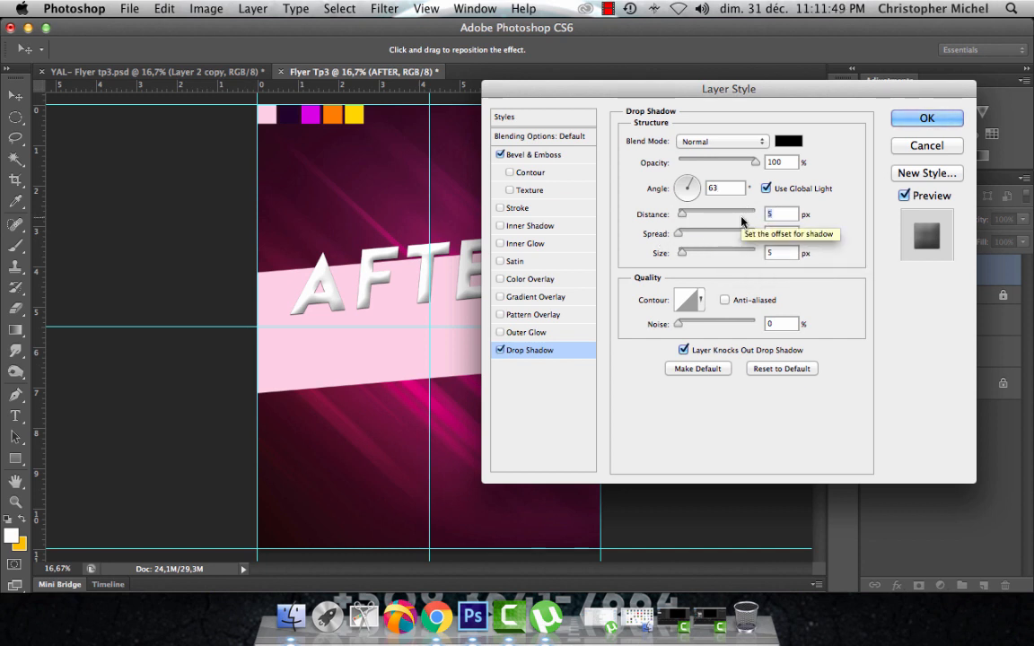
Set the drop shadow's distance to 22 px after trying 72 px, and apply the layer style.
key(Tab)
text(72)
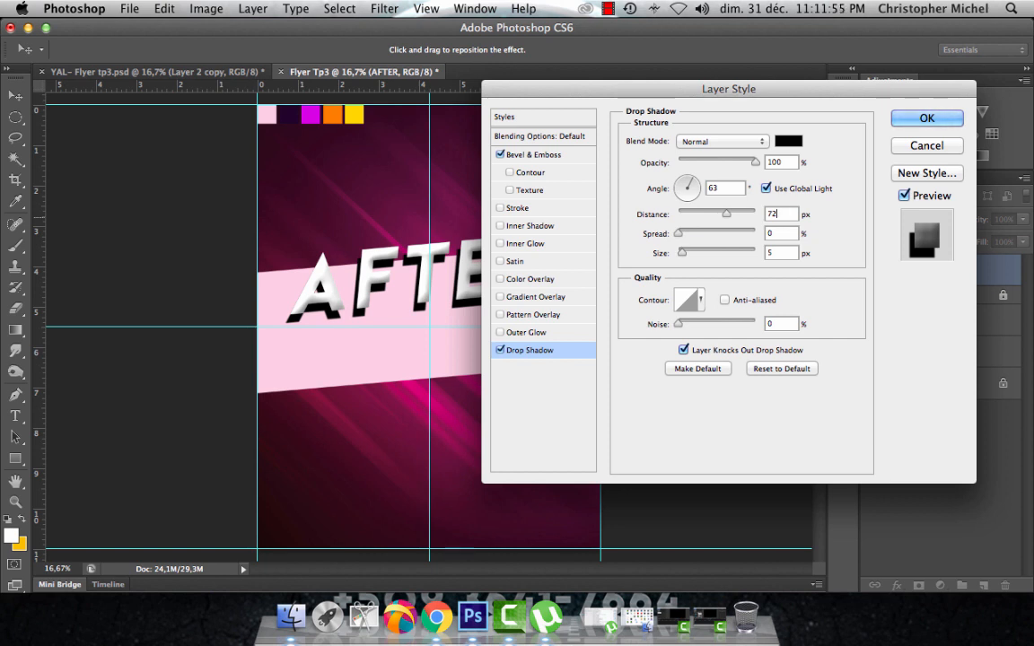
key(BackSpace)
key(BackSpace)
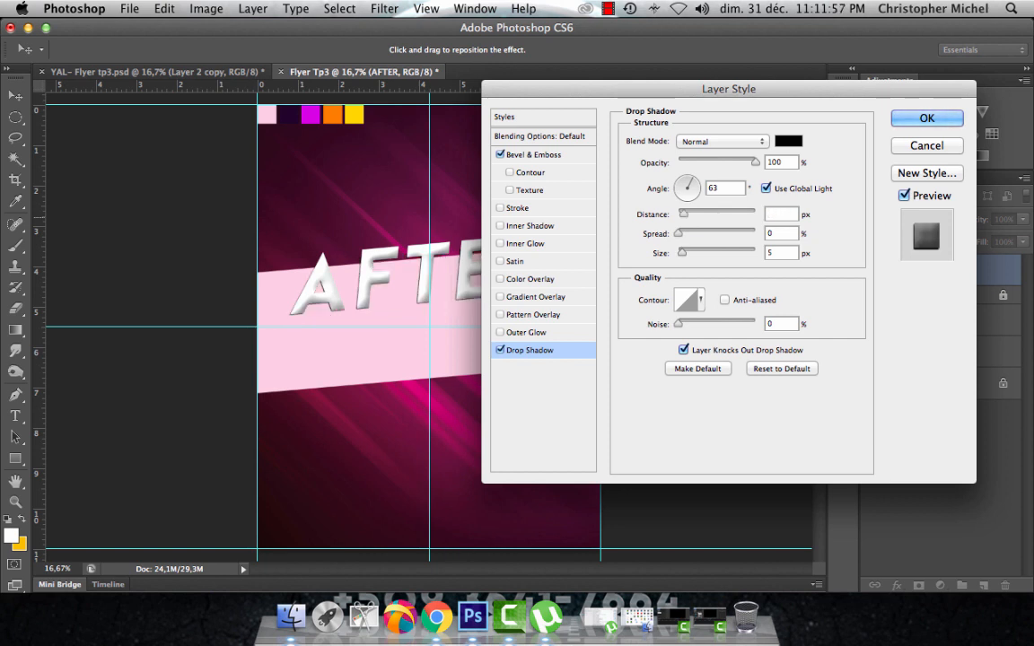
text(22)
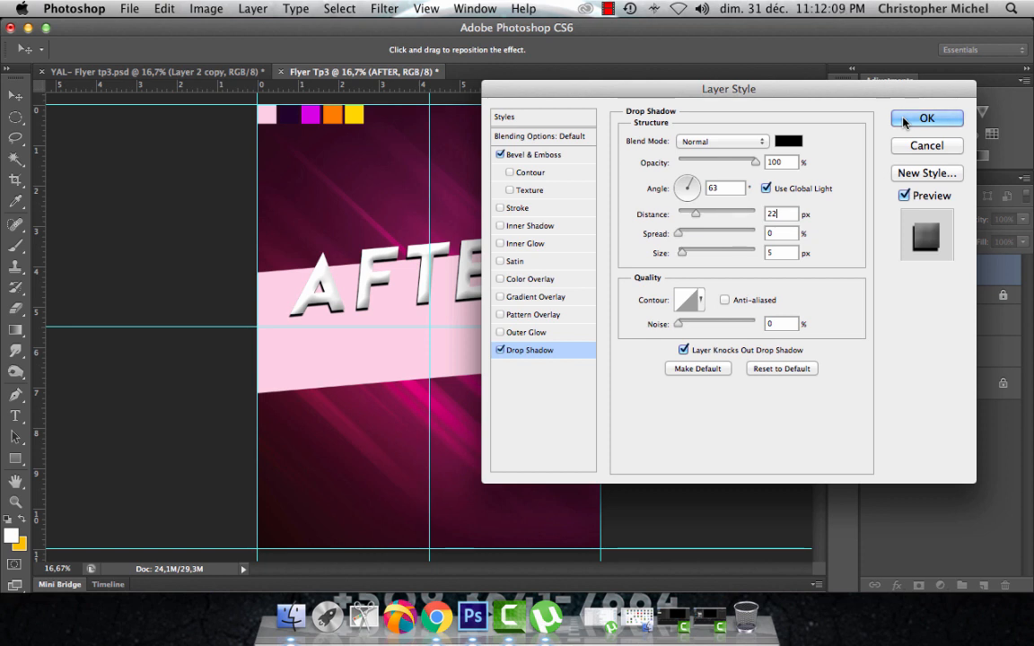
click(924, 119)
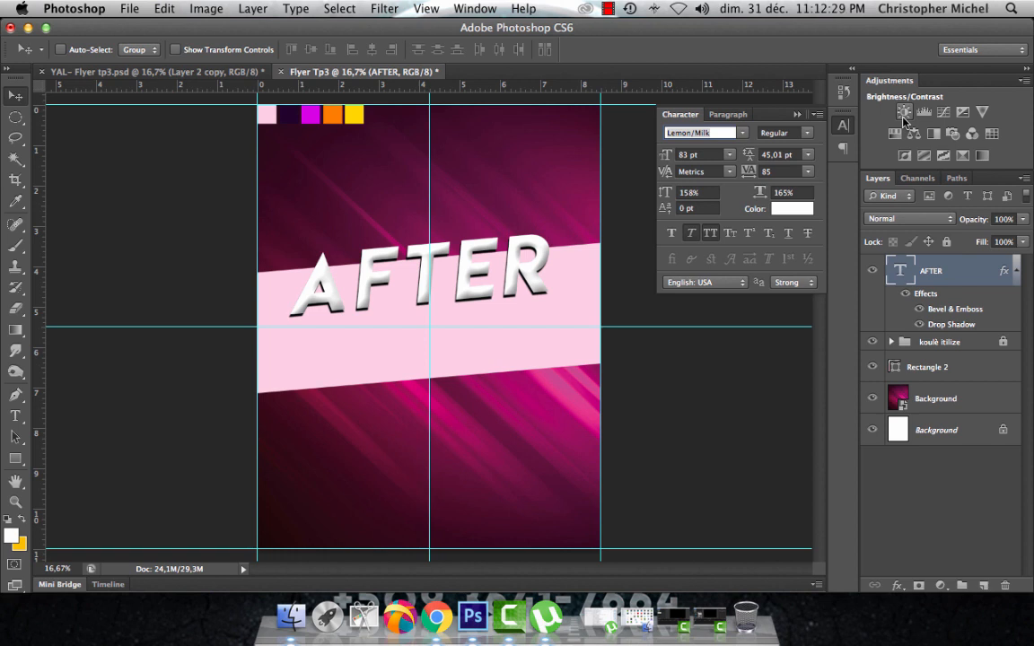
Collapse the AFTER layer's effects, duplicate the layer, and clear the layer style from the copy.
click(1016, 271)
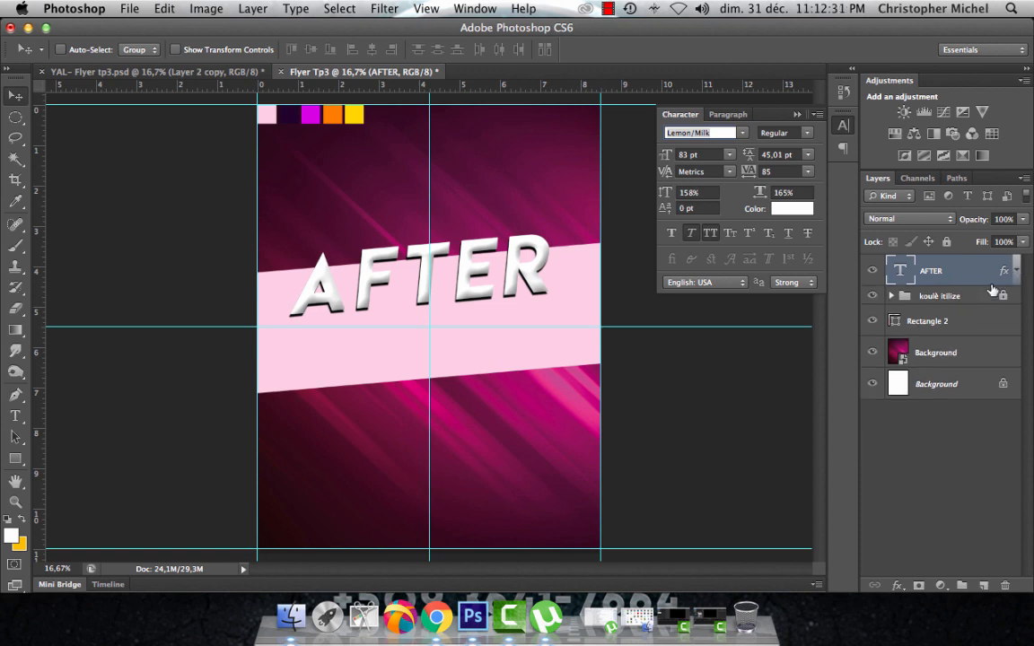
key(super+j)
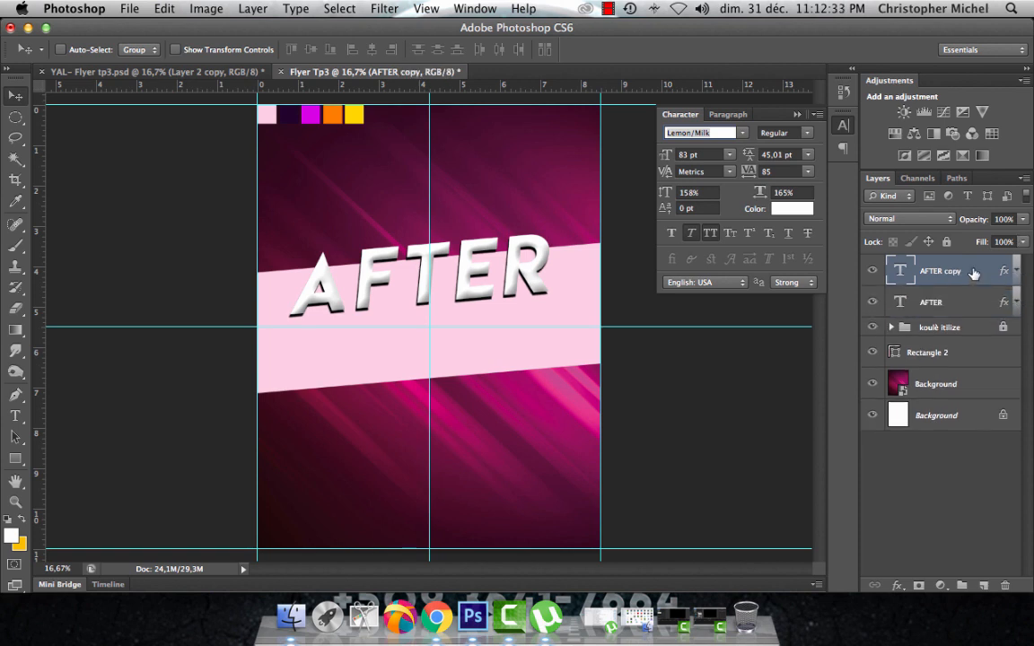
right_click(976, 272)
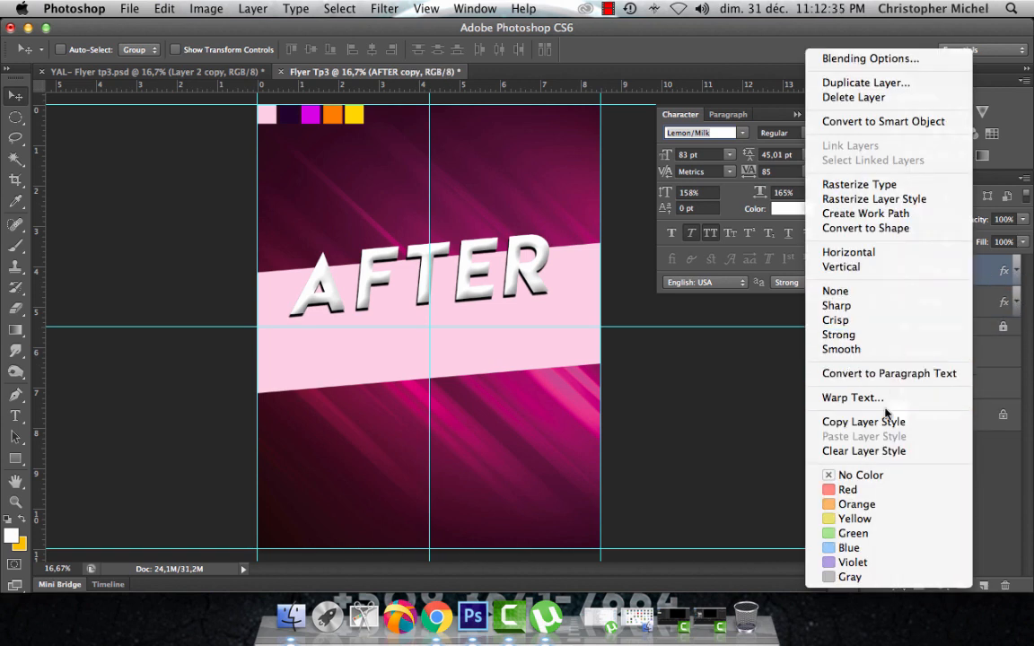
click(866, 451)
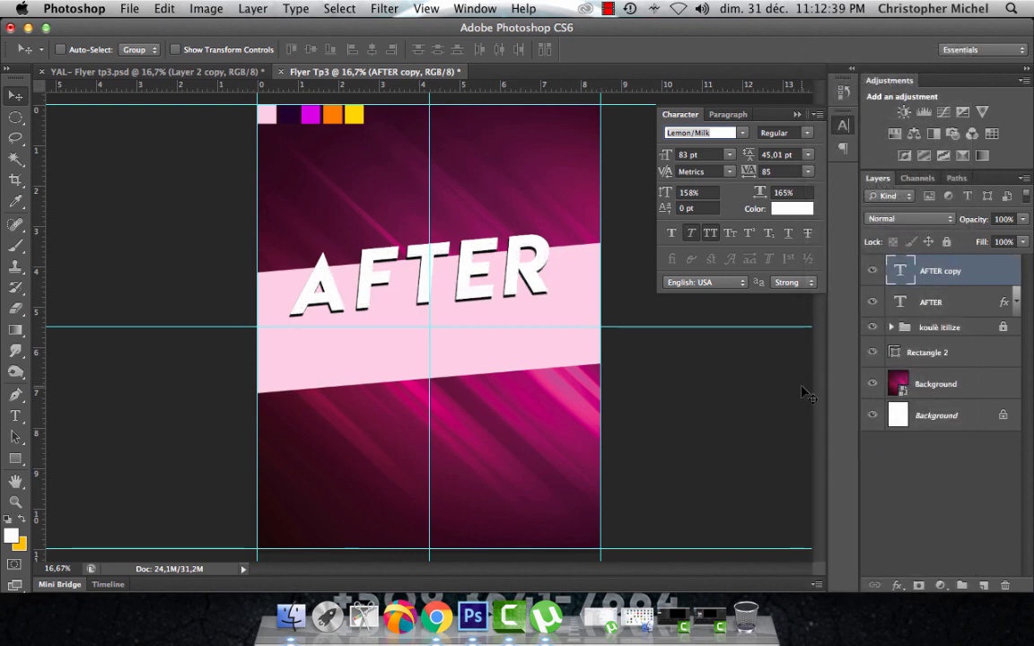
Free-transform the AFTER copy, rotating it to about -2,05° and nudging it down and slightly left of the original text.
key(super+t)
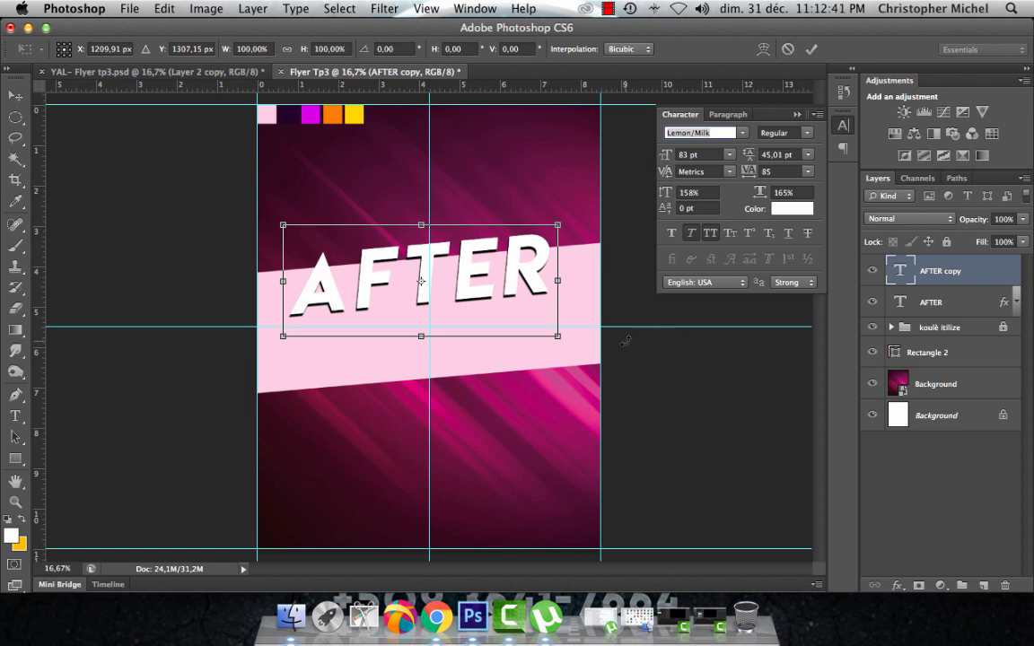
drag(626, 339, 625, 333)
key(Down)
key(Down)
key(Down)
key(Down)
key(Down)
key(Down)
key(Down)
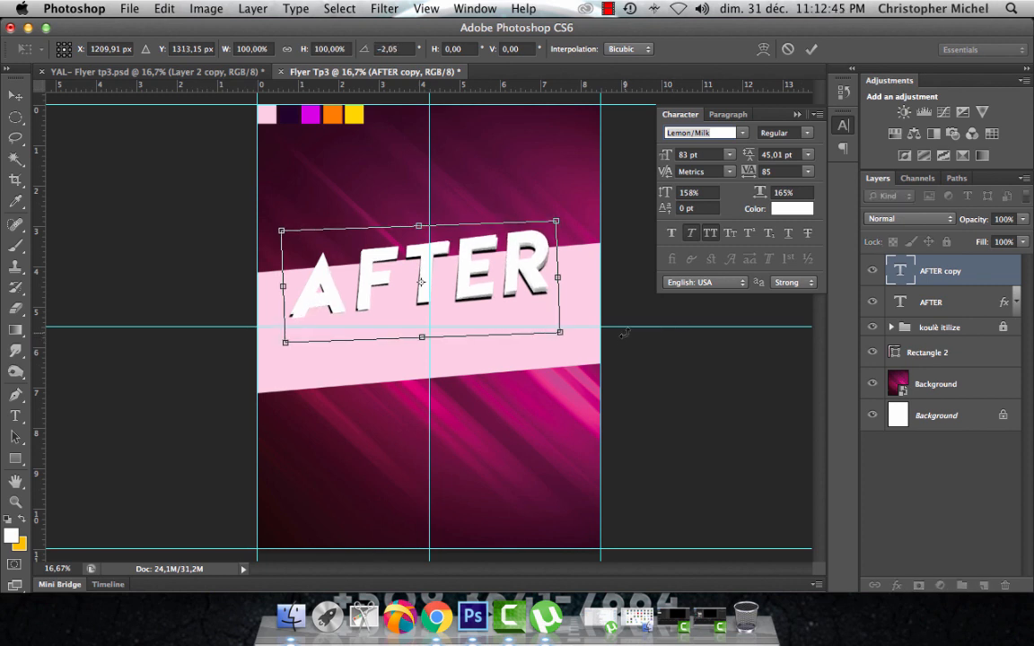
key(Left)
key(Left)
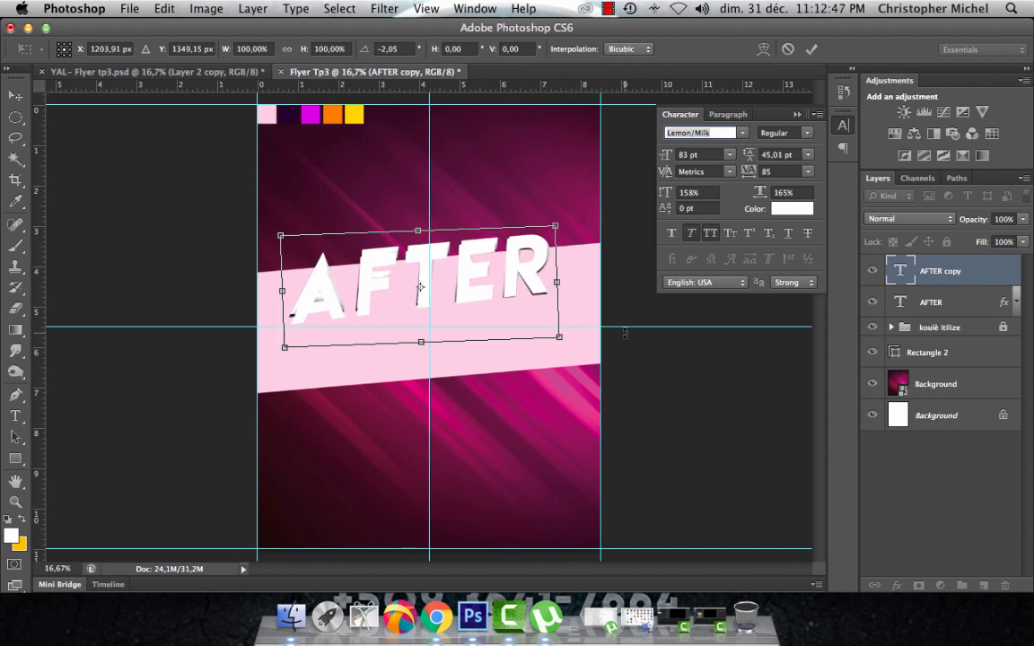
key(Up)
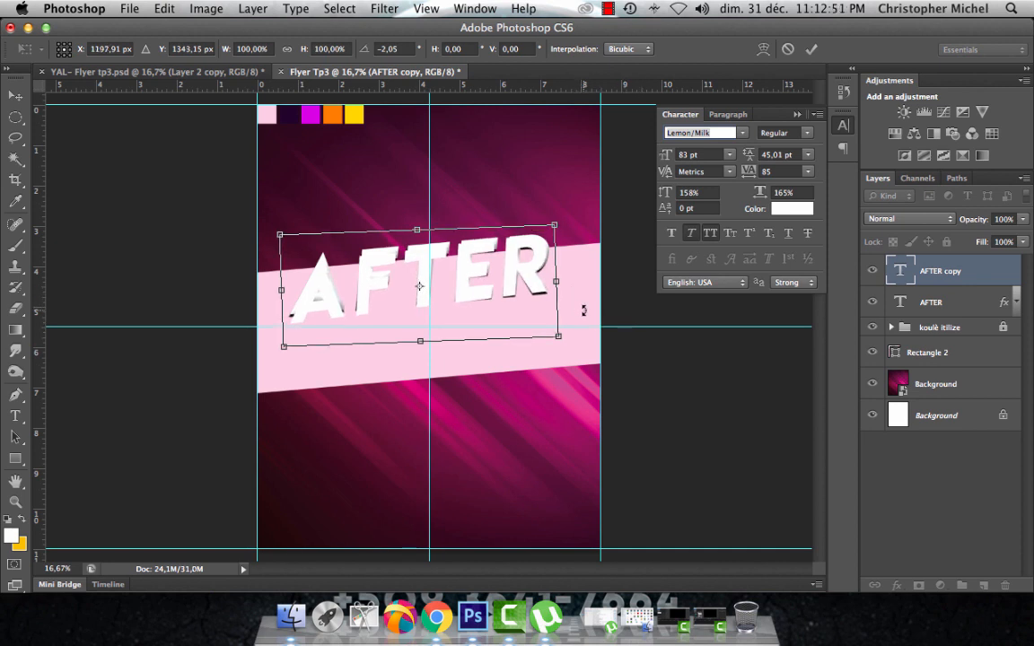
Adjust the AFTER copy's rotation to about -1,04°, nudge it to X 1179,91 px and Y 1337,15 px, and commit the transform.
drag(581, 307, 605, 291)
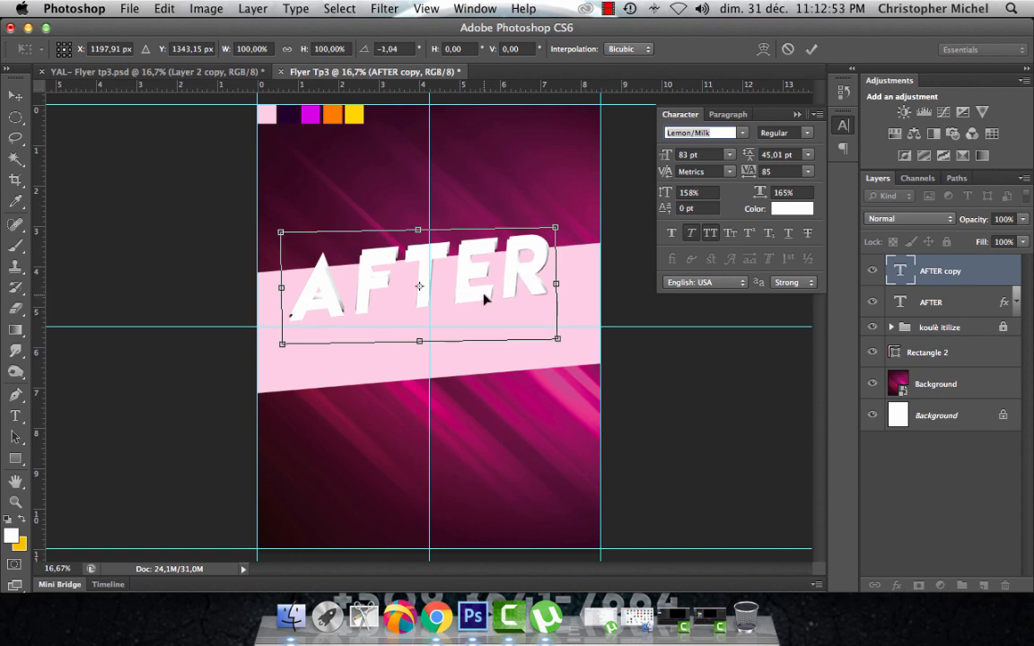
key(Left)
key(Left)
key(Left)
key(Up)
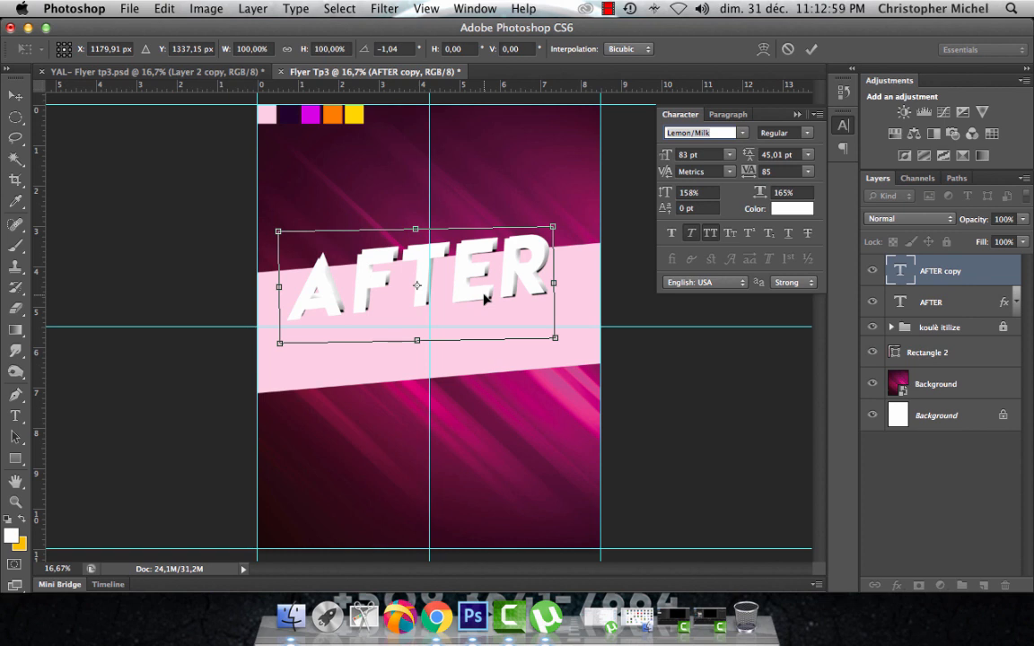
key(Left)
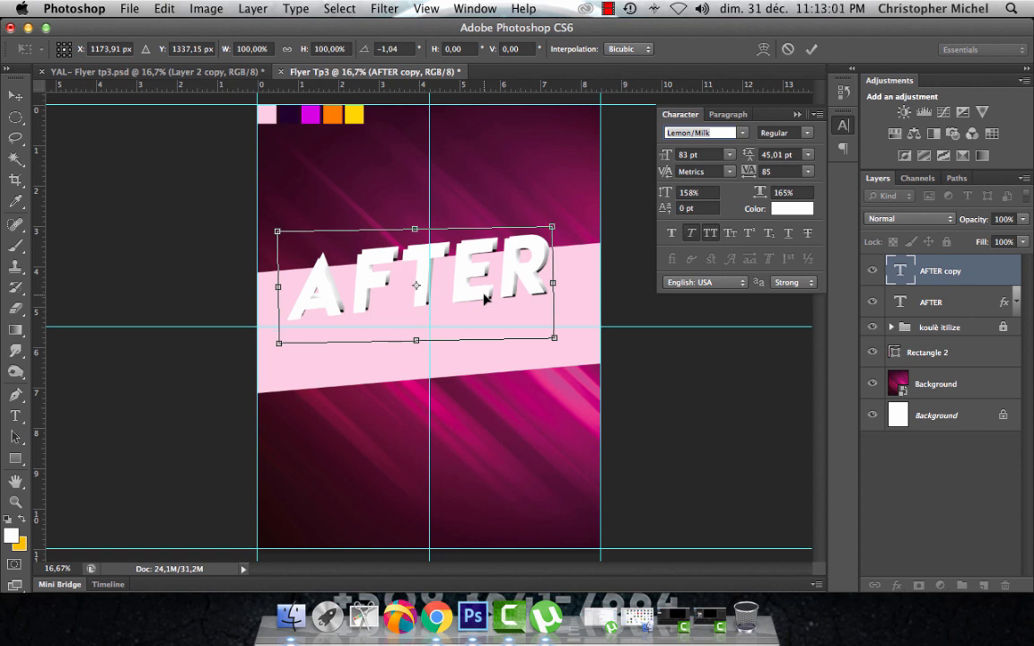
key(Right)
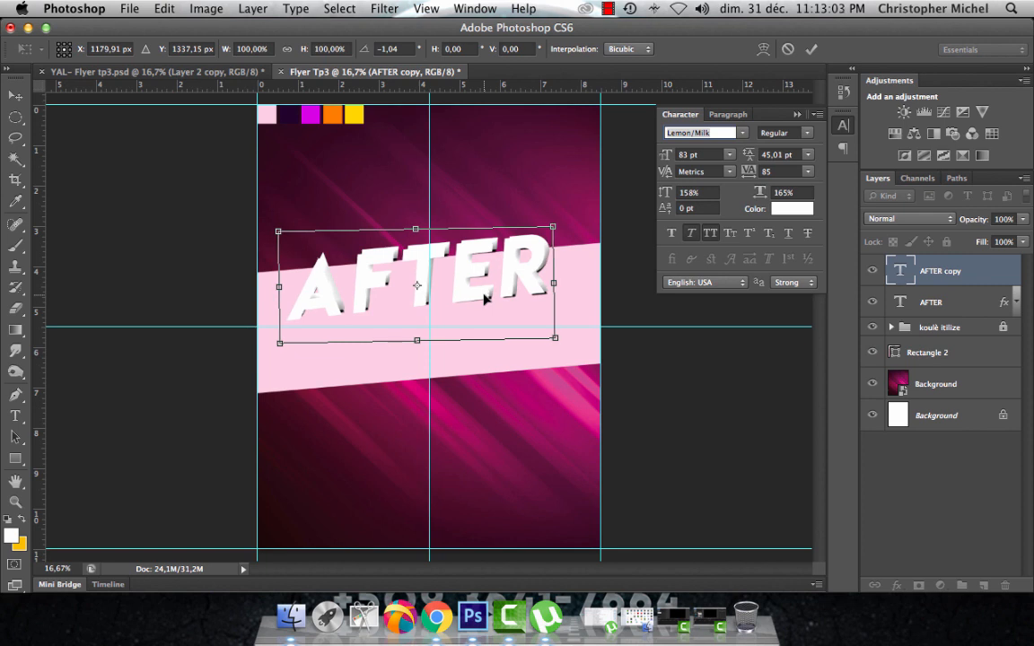
key(Return)
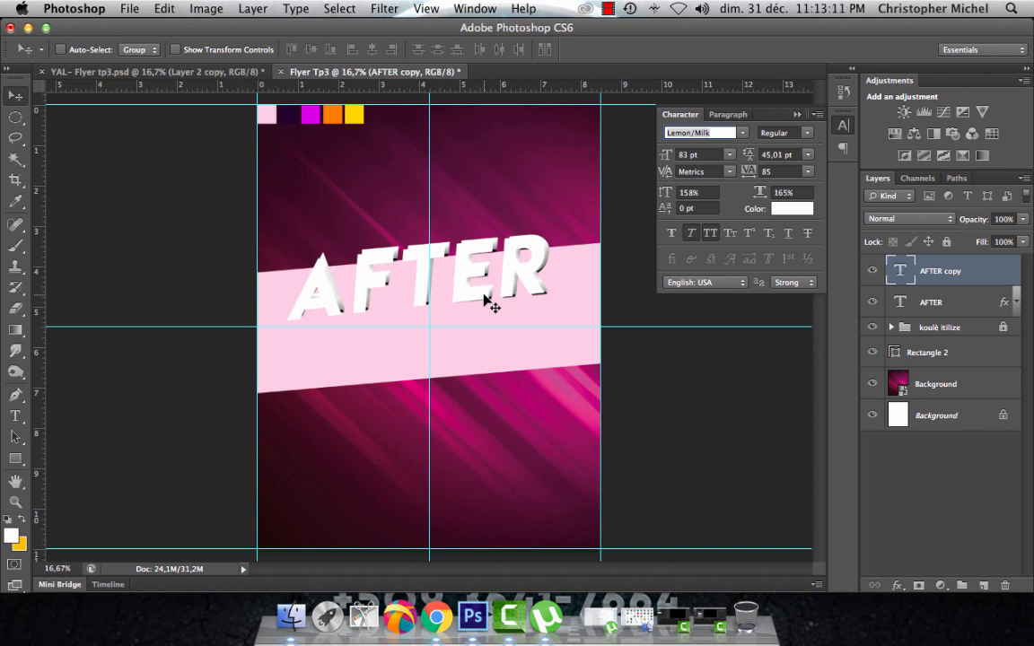
Add an Inner Shadow effect to the AFTER copy layer with Normal blend mode and white as its color.
double_click(979, 272)
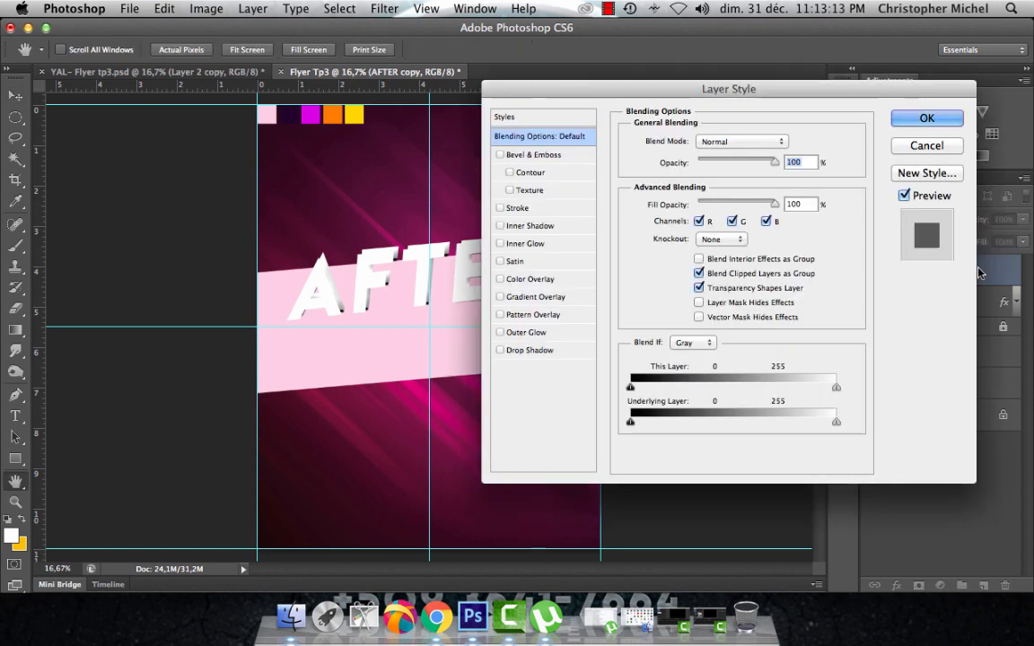
click(528, 226)
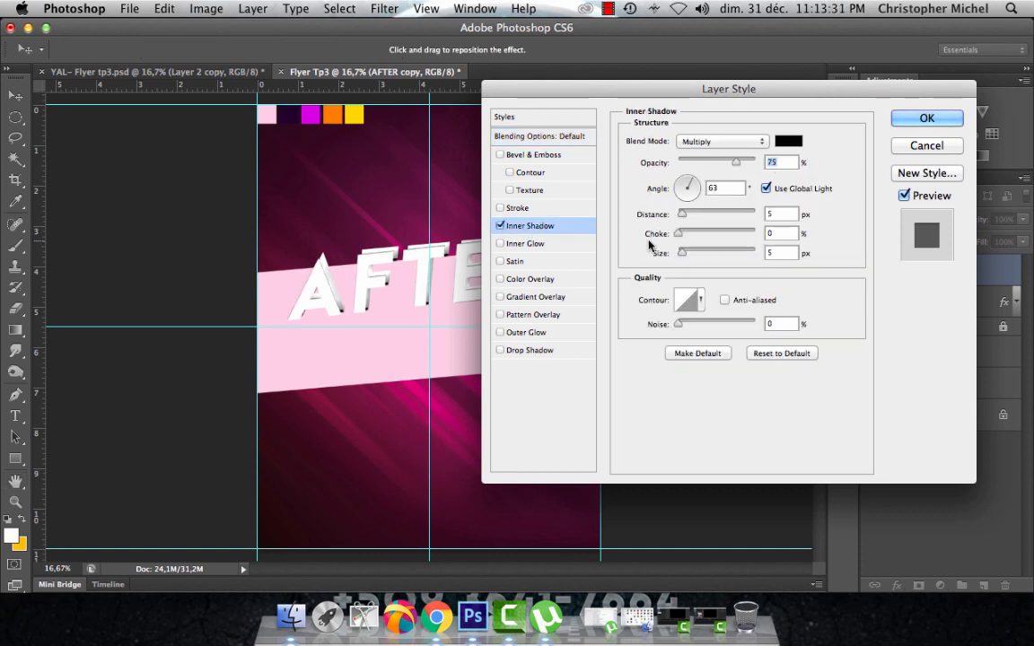
click(734, 142)
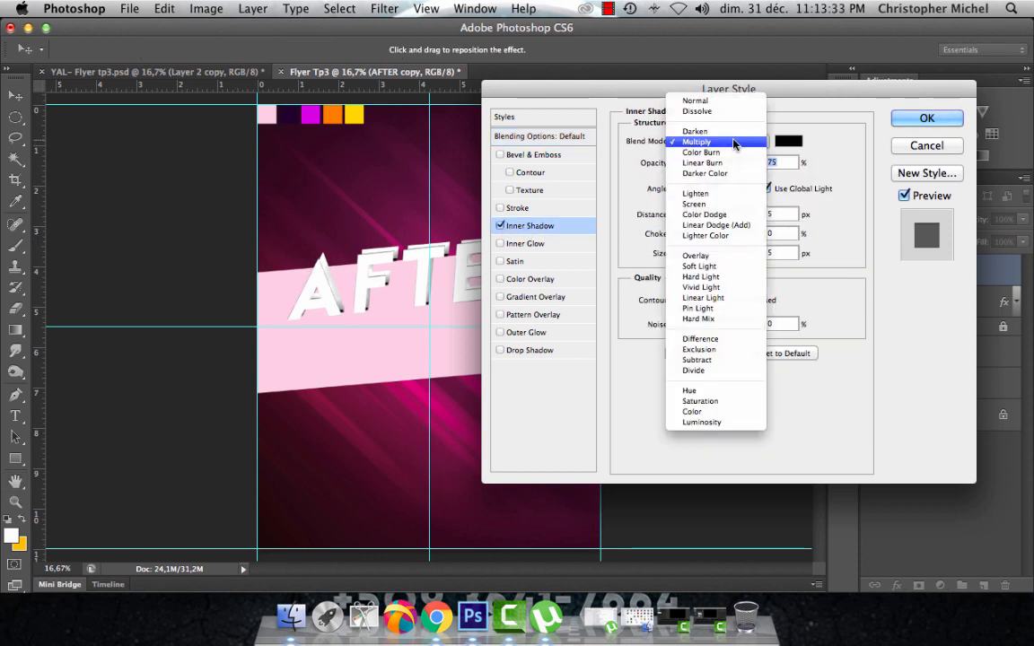
click(695, 101)
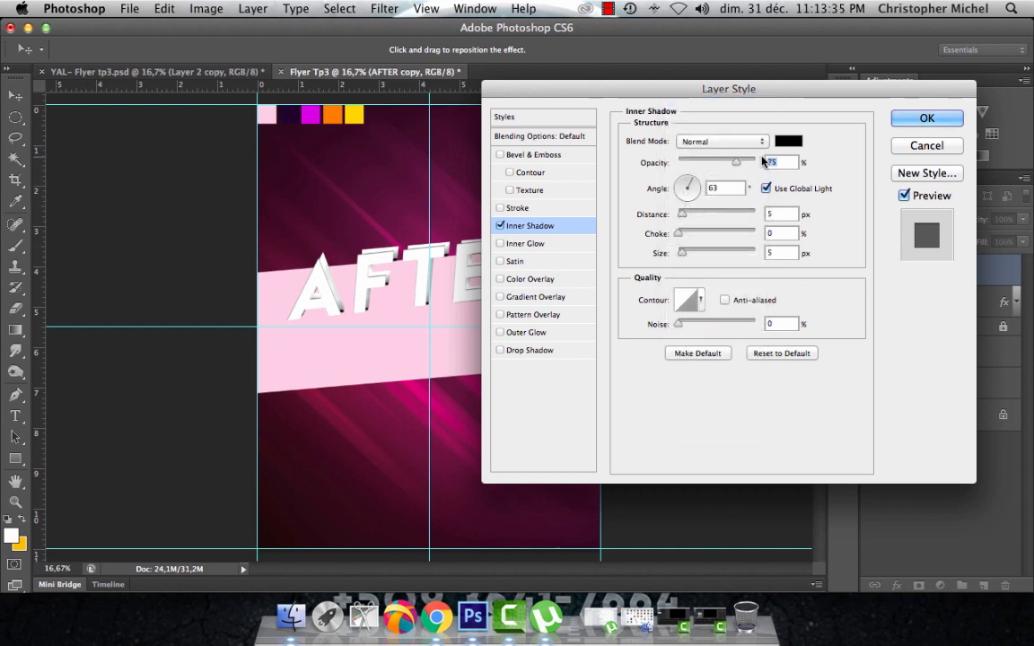
click(790, 141)
click(640, 159)
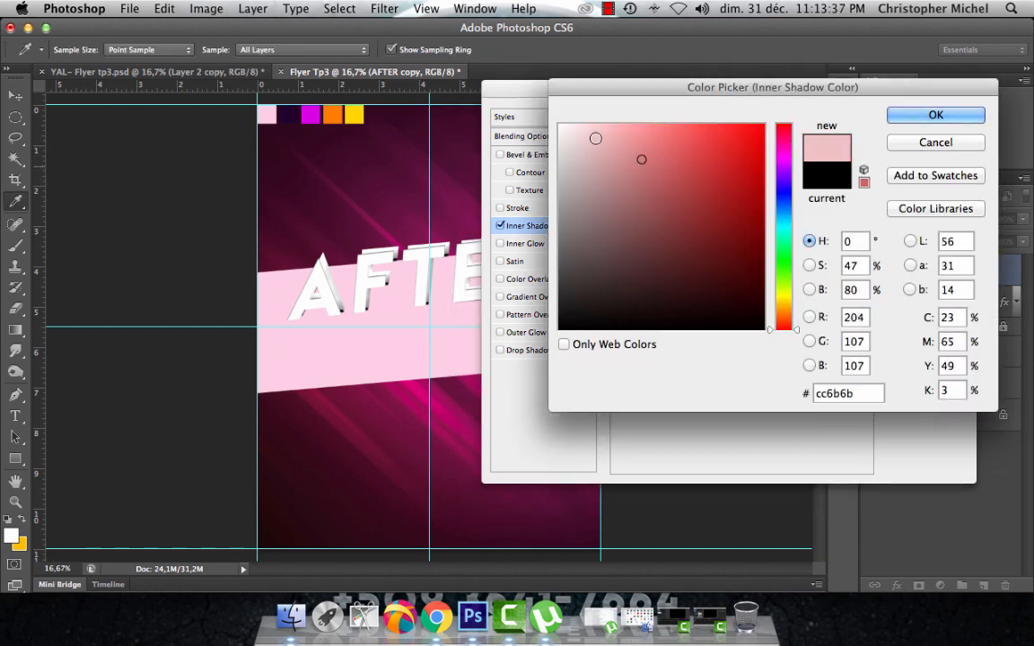
drag(595, 139, 558, 123)
click(918, 116)
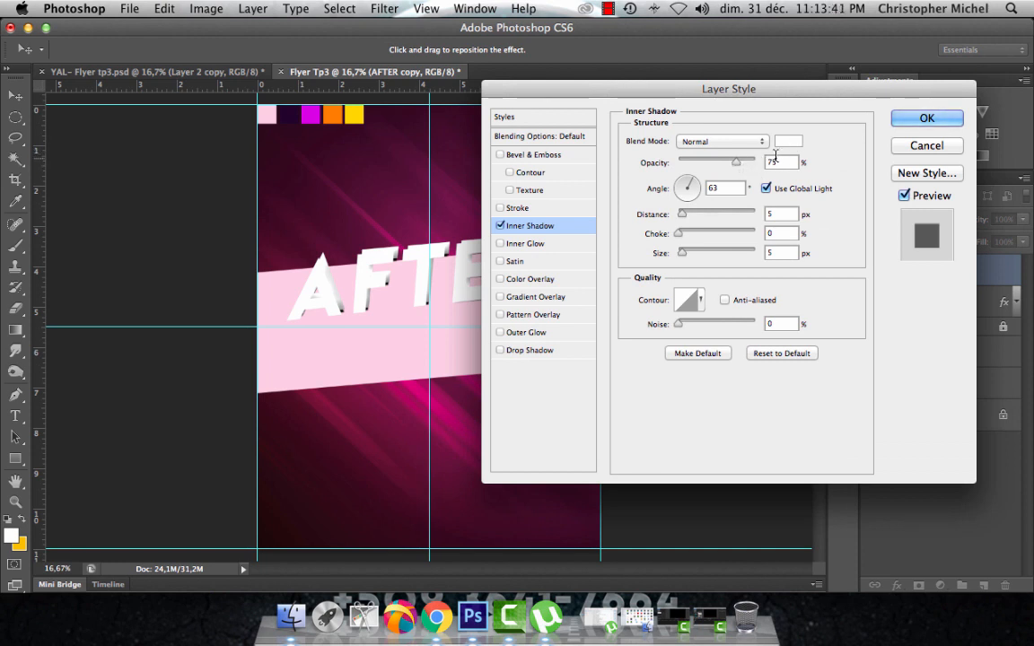
Set the inner shadow's opacity to 50%, its angle to -160° and its size to 1 px.
drag(778, 162, 740, 162)
text(50)
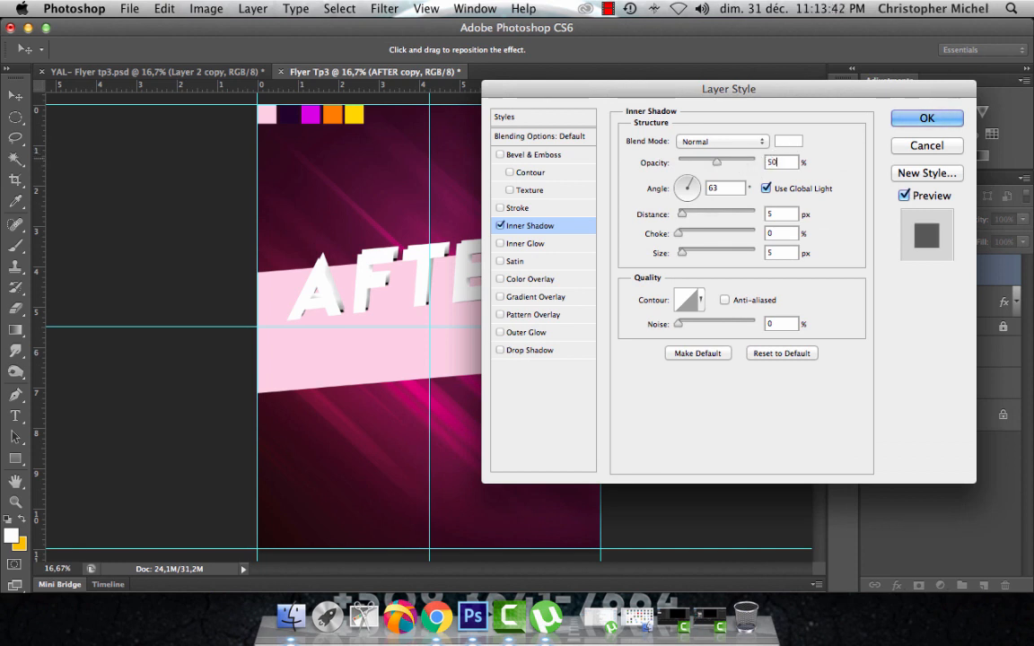
double_click(717, 188)
text(-1)
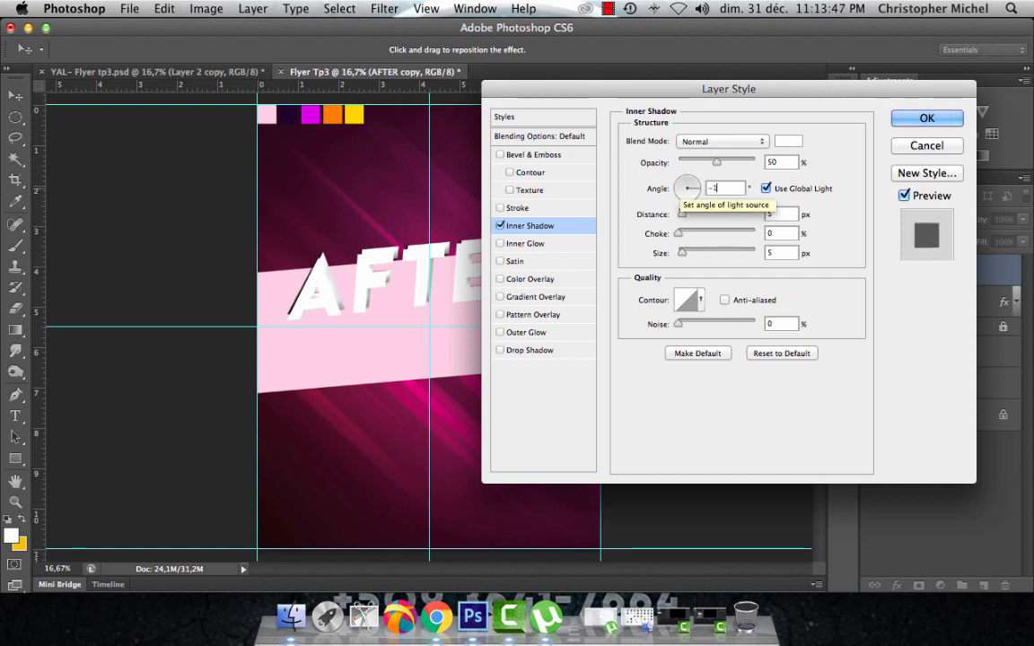
text(60)
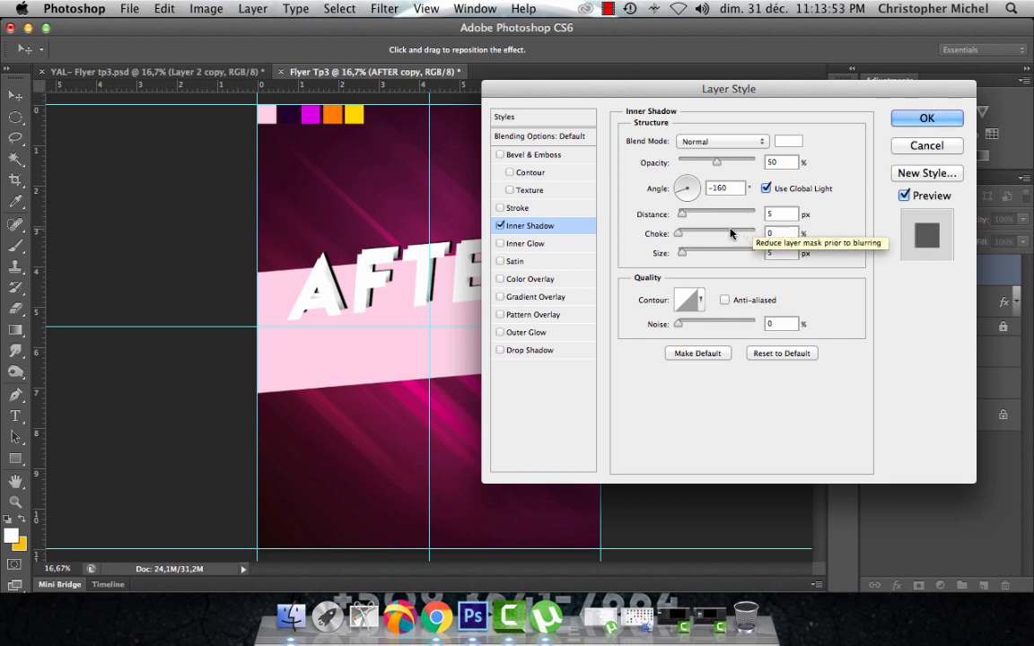
drag(682, 253, 679, 257)
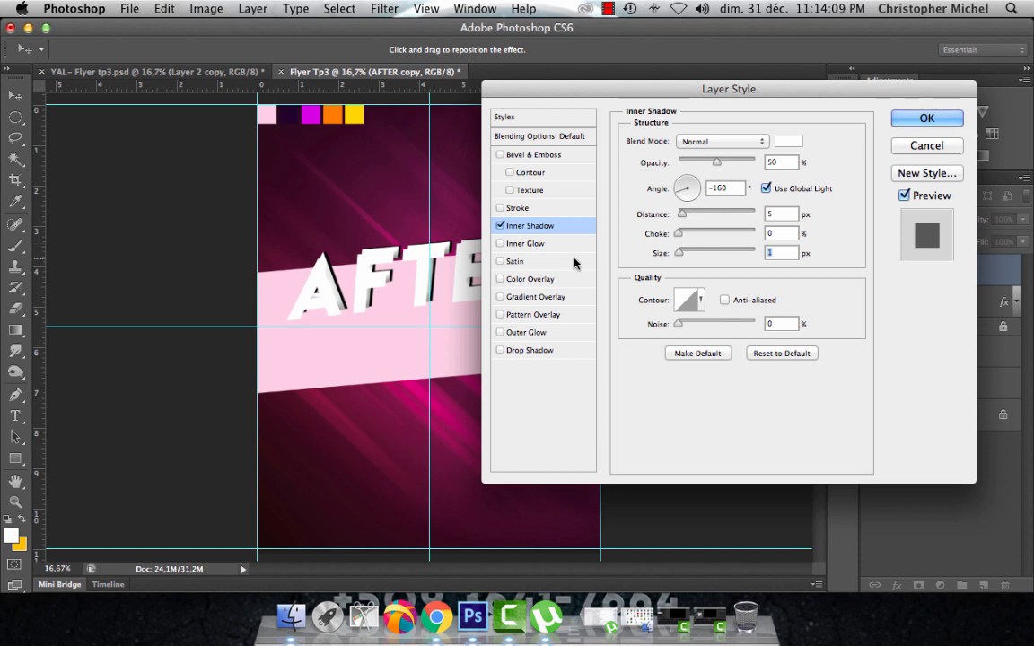
Add an Inner Glow effect to the AFTER copy with Normal blend mode and 100% opacity.
click(536, 244)
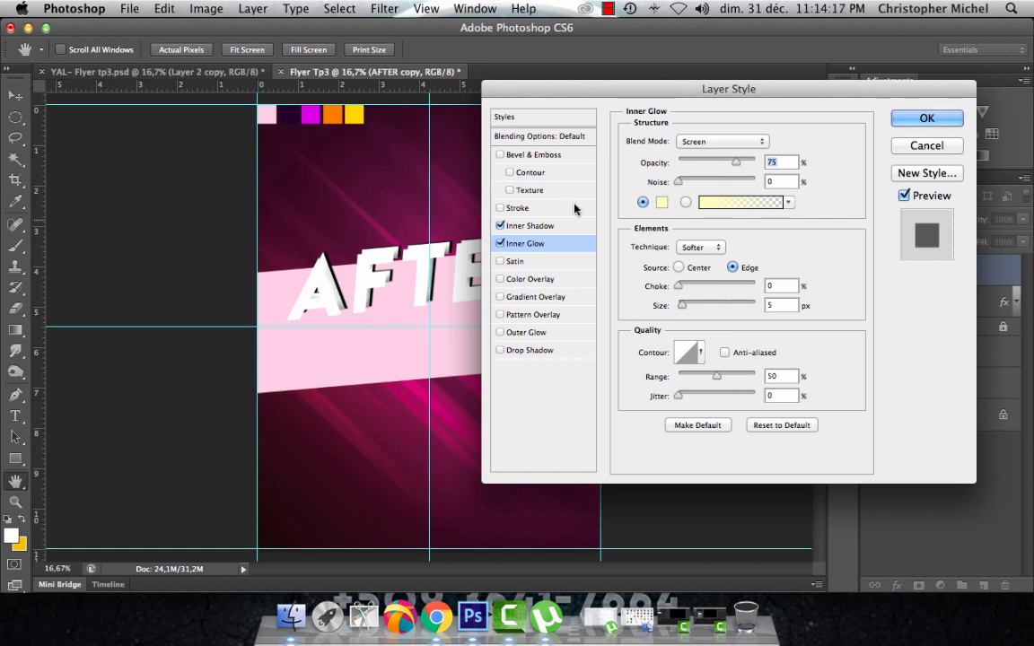
click(706, 144)
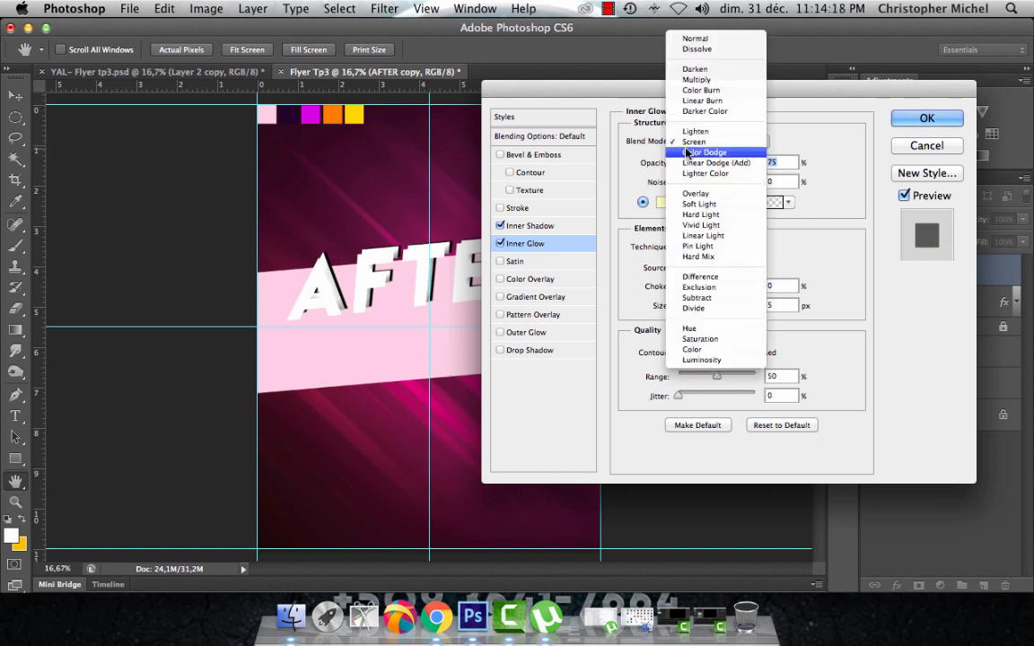
click(709, 39)
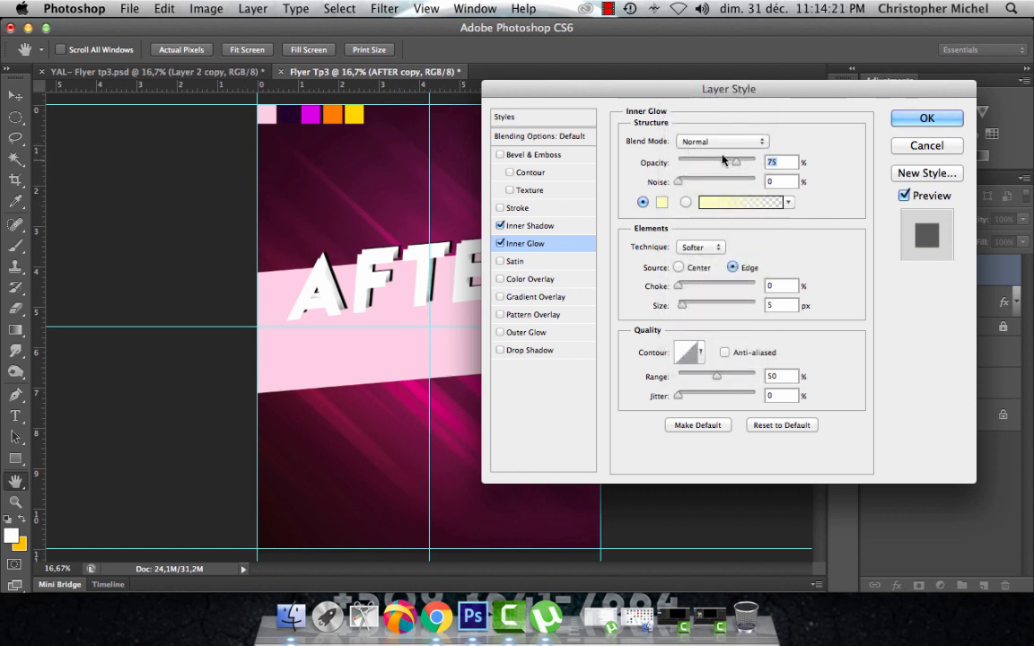
drag(738, 164, 780, 159)
Try dark plum tones for the inner glow color, sampling the dark purple swatch and the background, and ending at #2b1720.
click(662, 202)
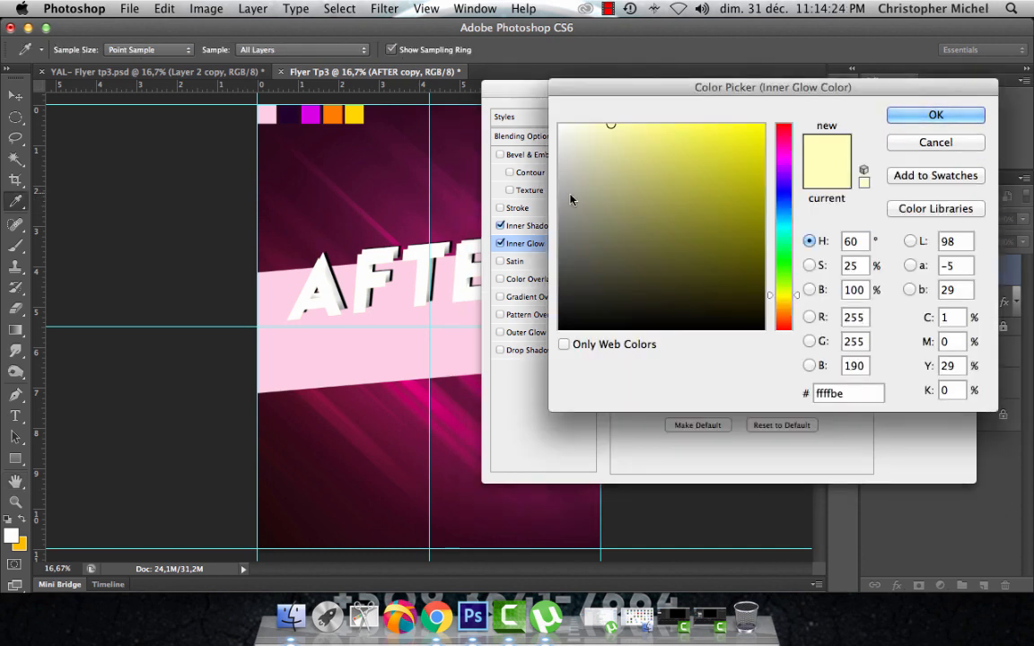
click(292, 113)
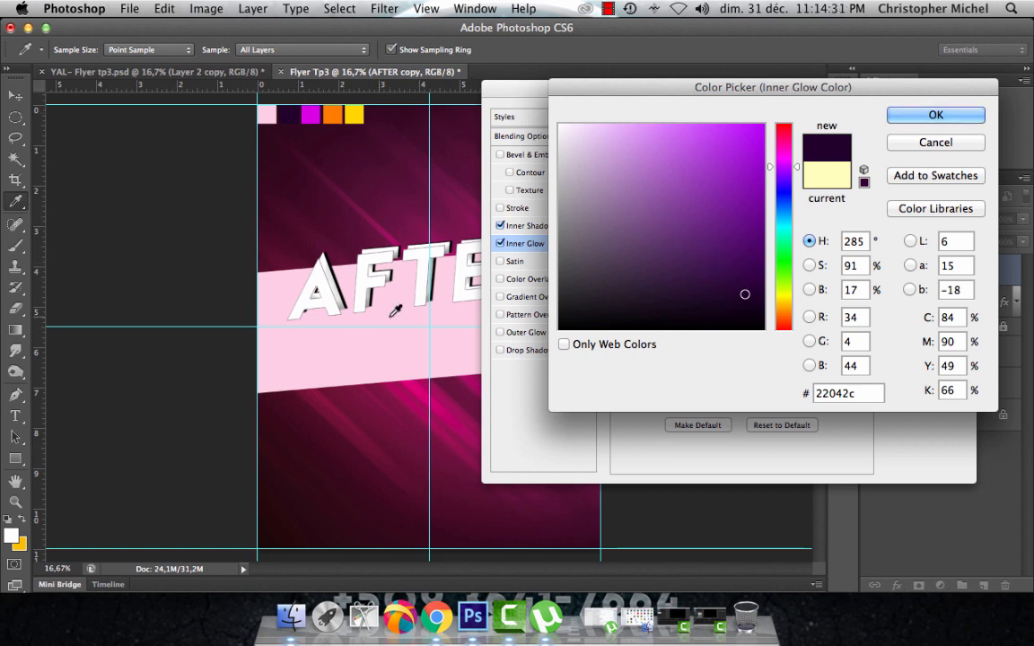
click(278, 220)
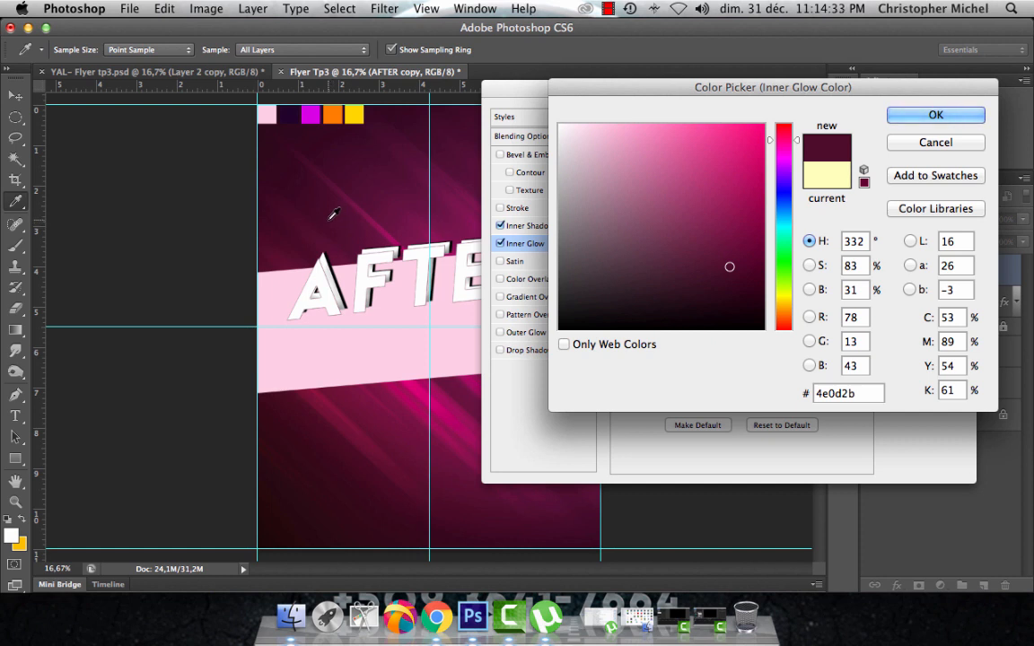
drag(716, 272, 697, 272)
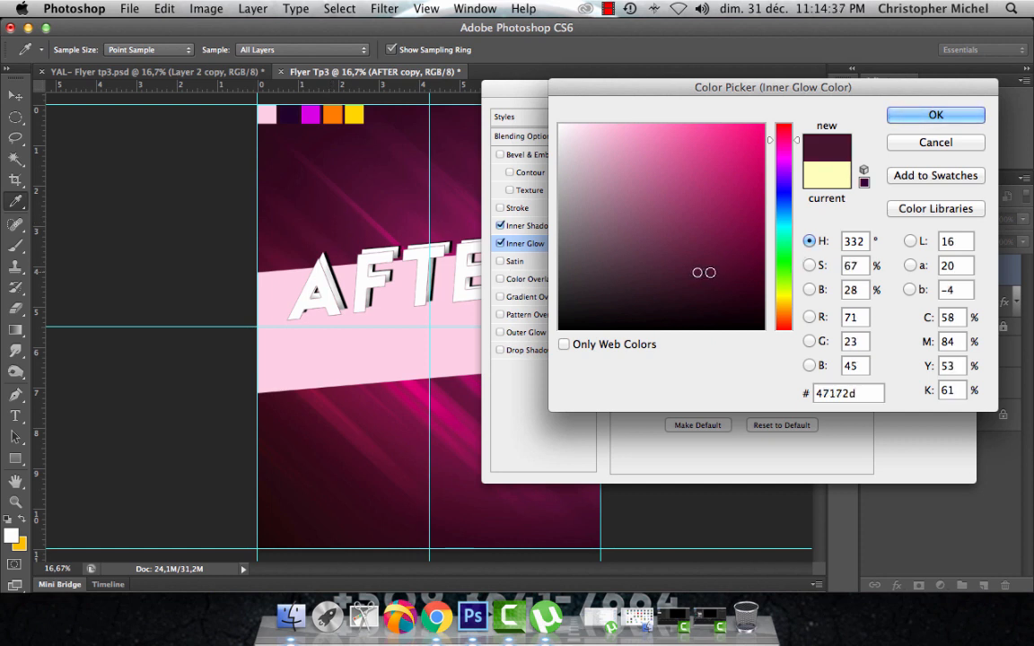
click(735, 286)
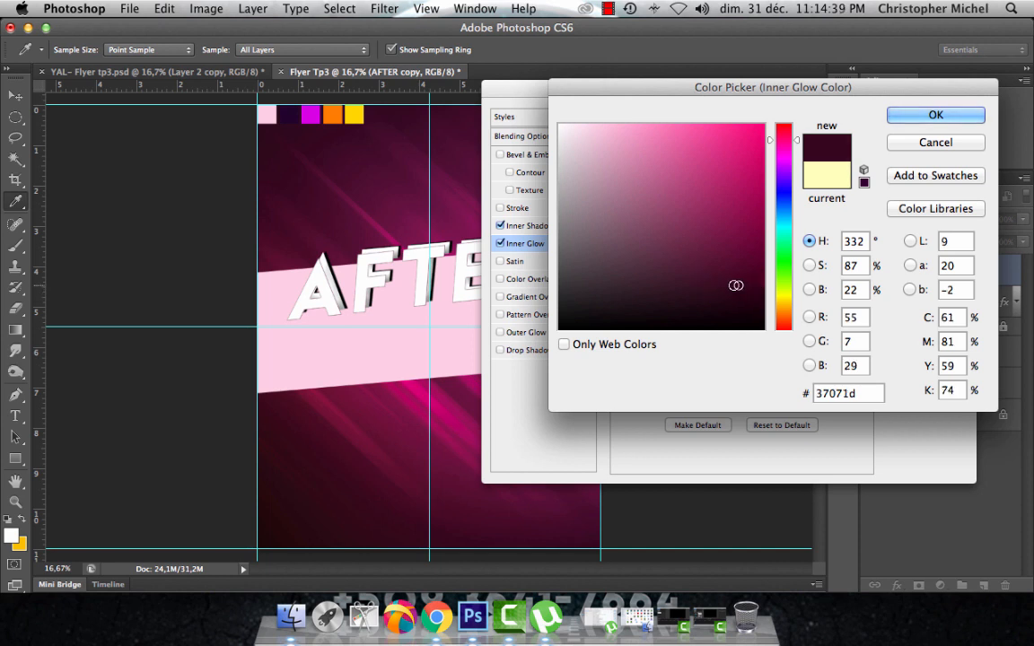
click(711, 288)
click(655, 295)
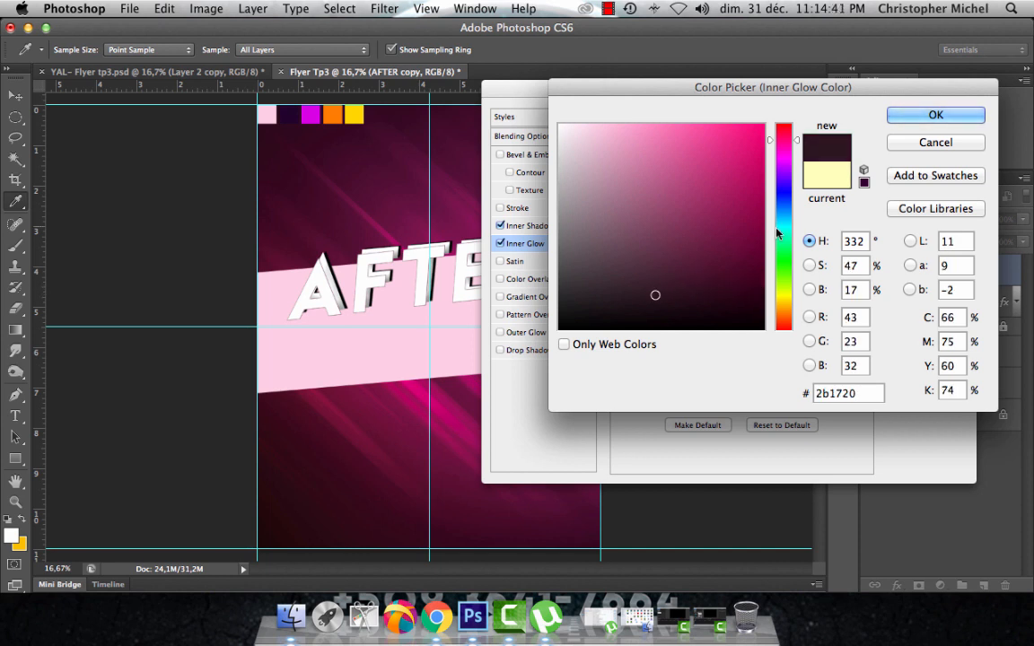
Shift the inner glow color's hue to 309° and apply the dark purple #550348.
click(783, 156)
click(784, 147)
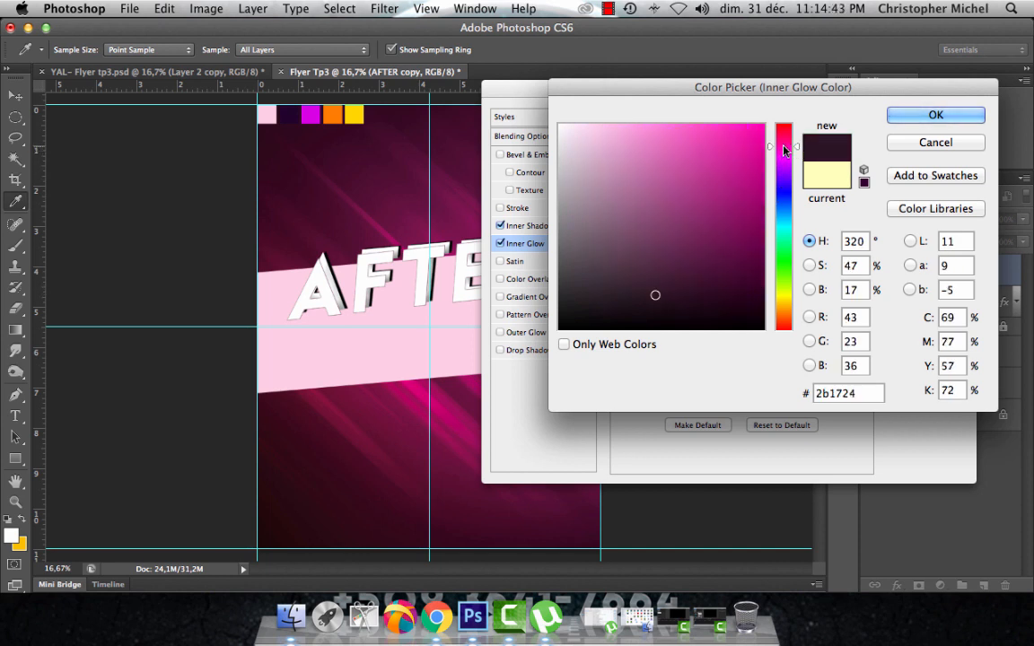
click(784, 157)
click(783, 152)
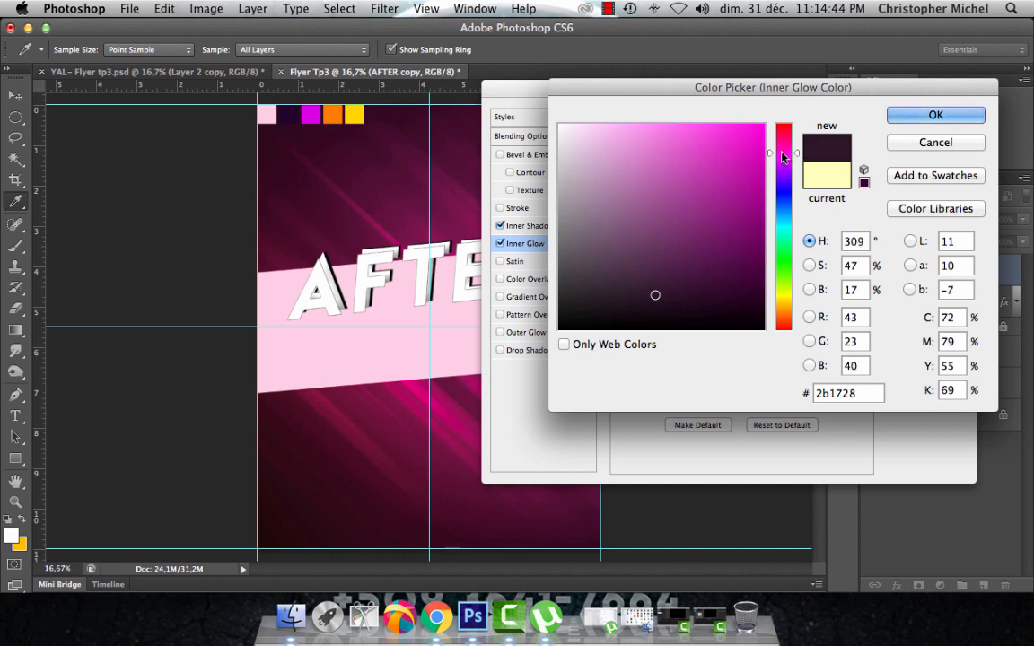
click(755, 238)
click(758, 261)
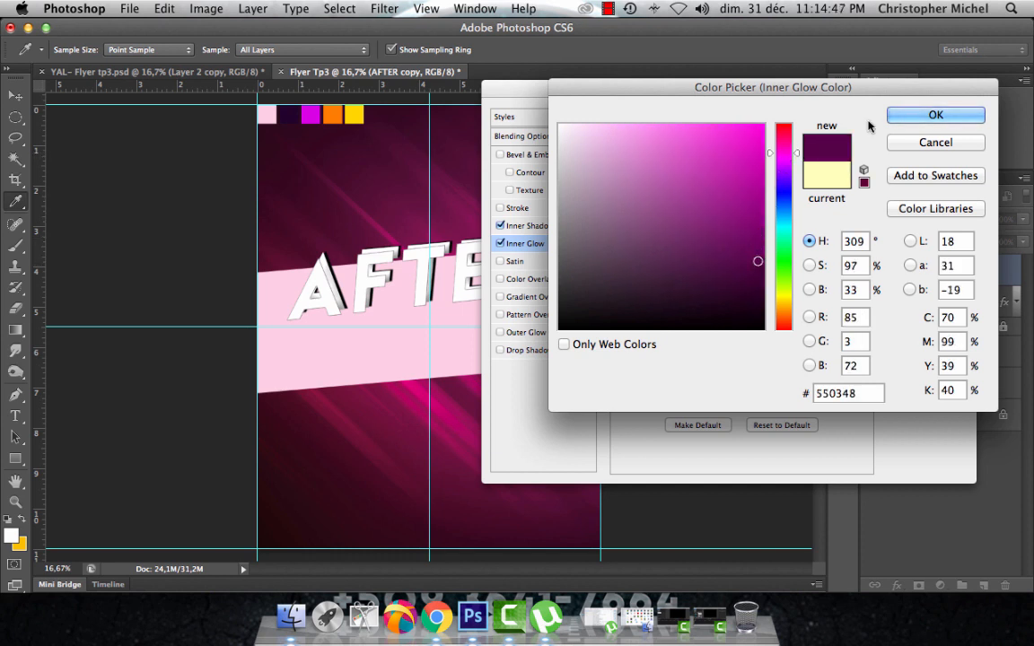
click(935, 114)
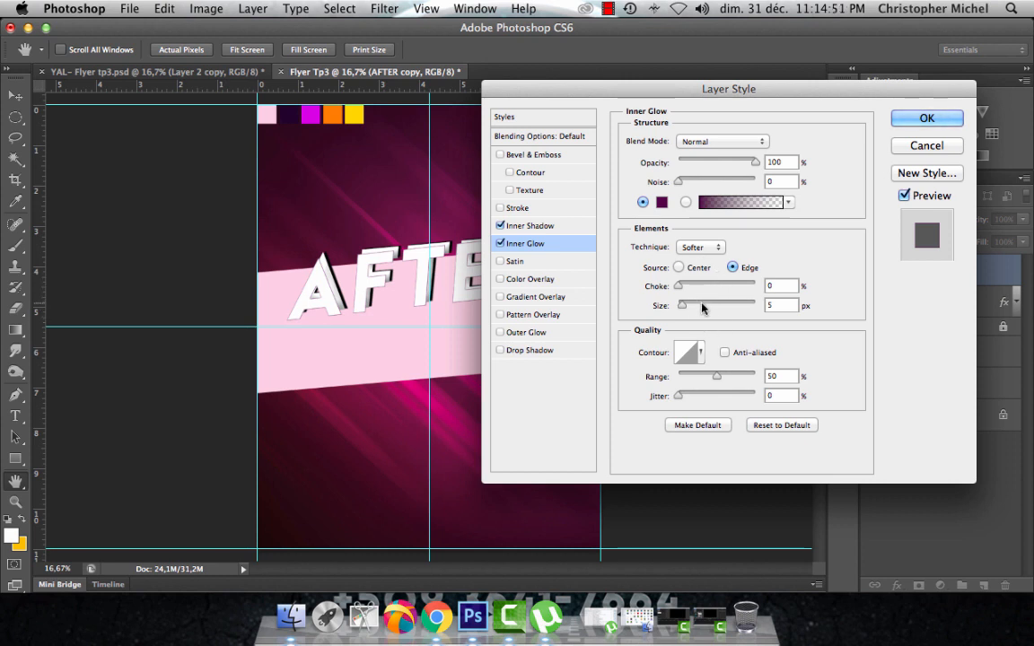
Set the inner glow's size to 80 px after trying 90 px.
drag(686, 307, 710, 309)
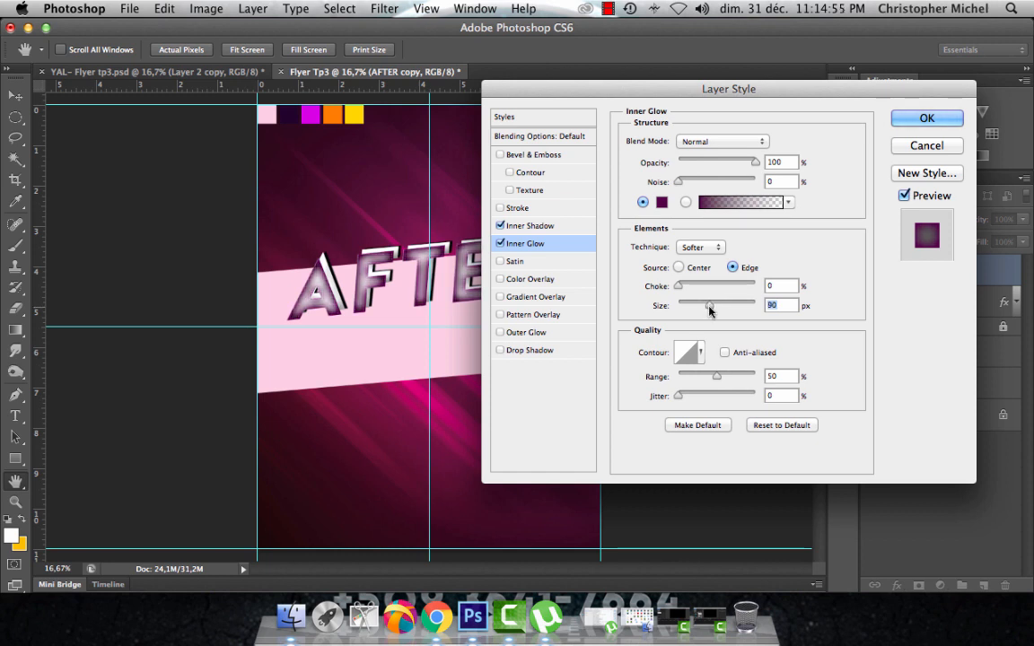
text(8)
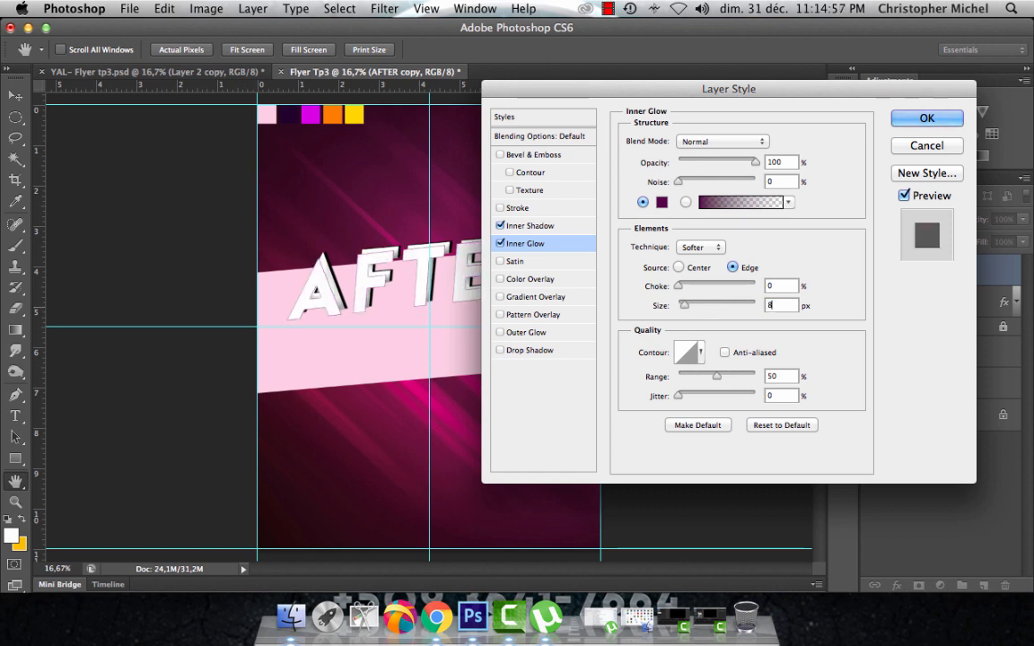
text(0)
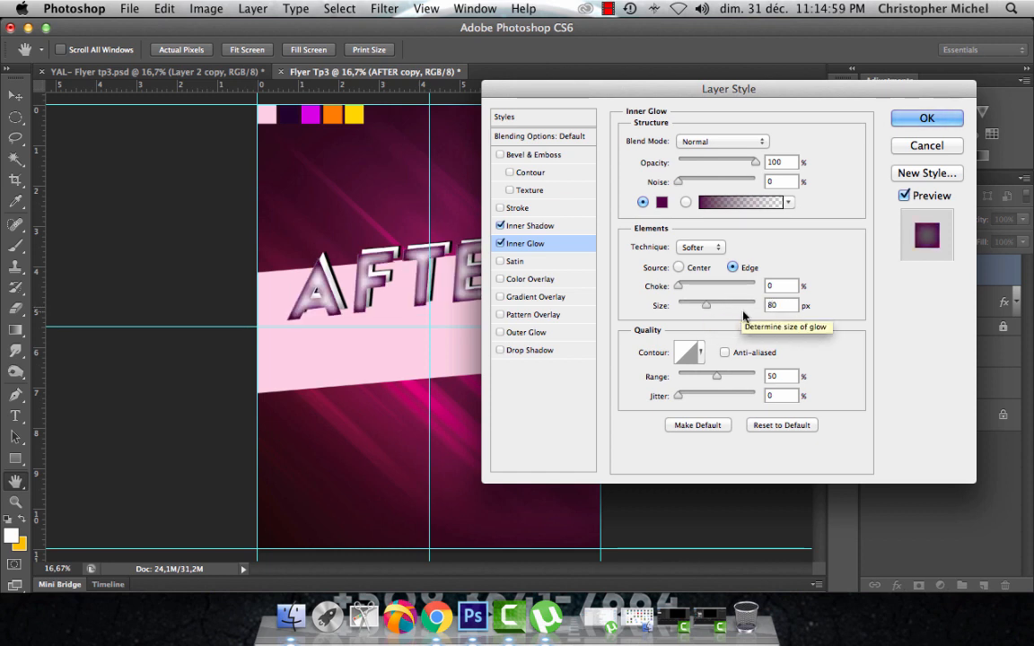
Lighten the inner glow color to the pinkish purple #b344a2 and apply it.
click(662, 202)
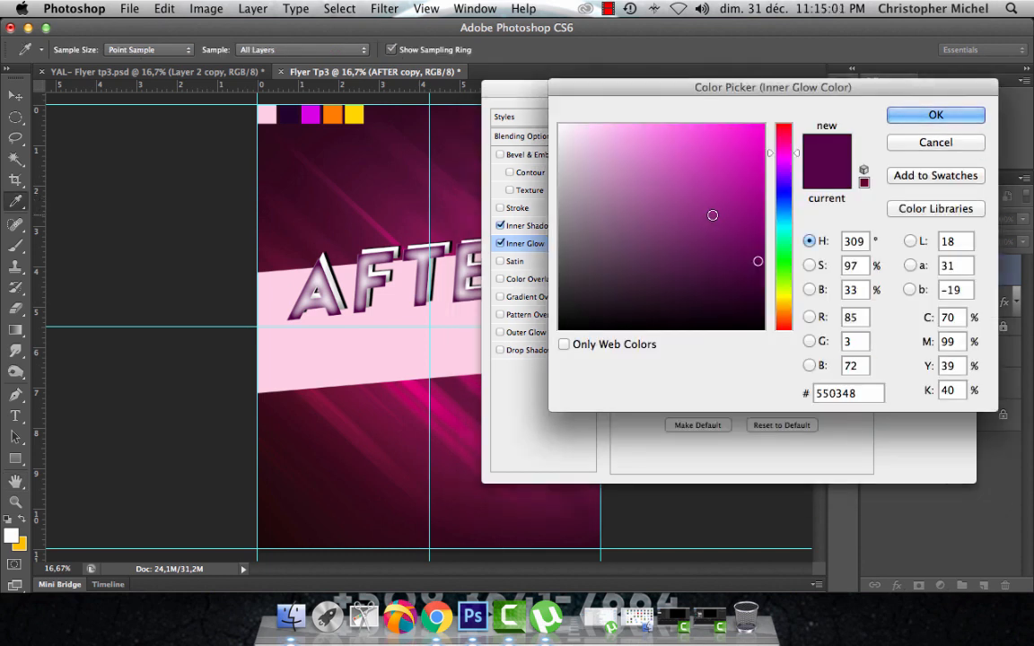
click(762, 224)
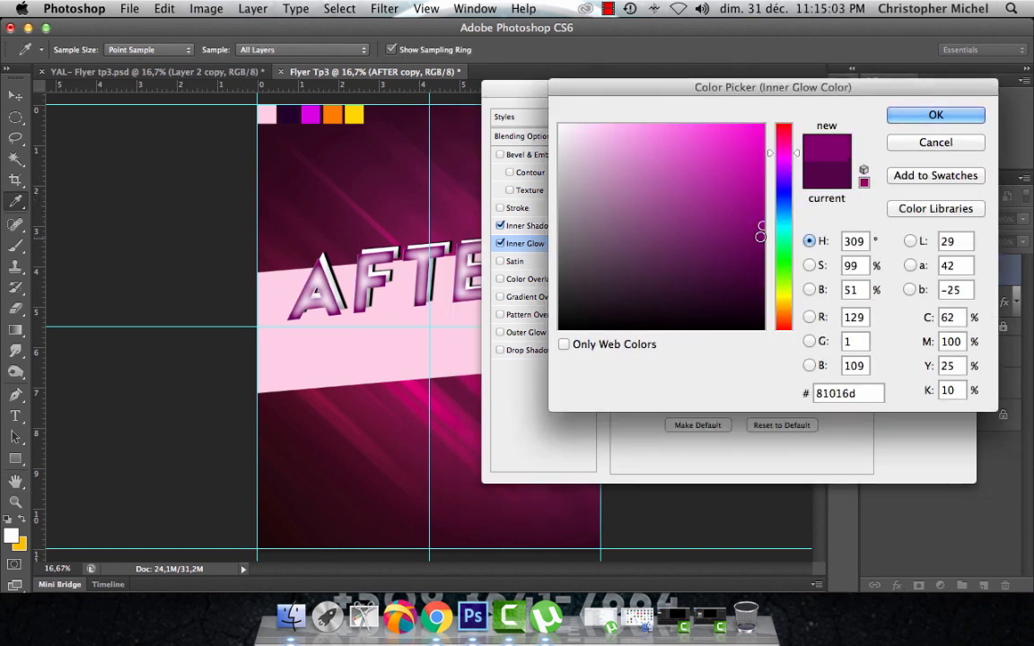
click(755, 240)
mouse_move(756, 241)
mouse_down()
mouse_move(694, 227)
mouse_move(687, 189)
mouse_move(655, 201)
mouse_move(635, 226)
mouse_move(634, 204)
mouse_move(664, 235)
mouse_move(686, 184)
mouse_up()
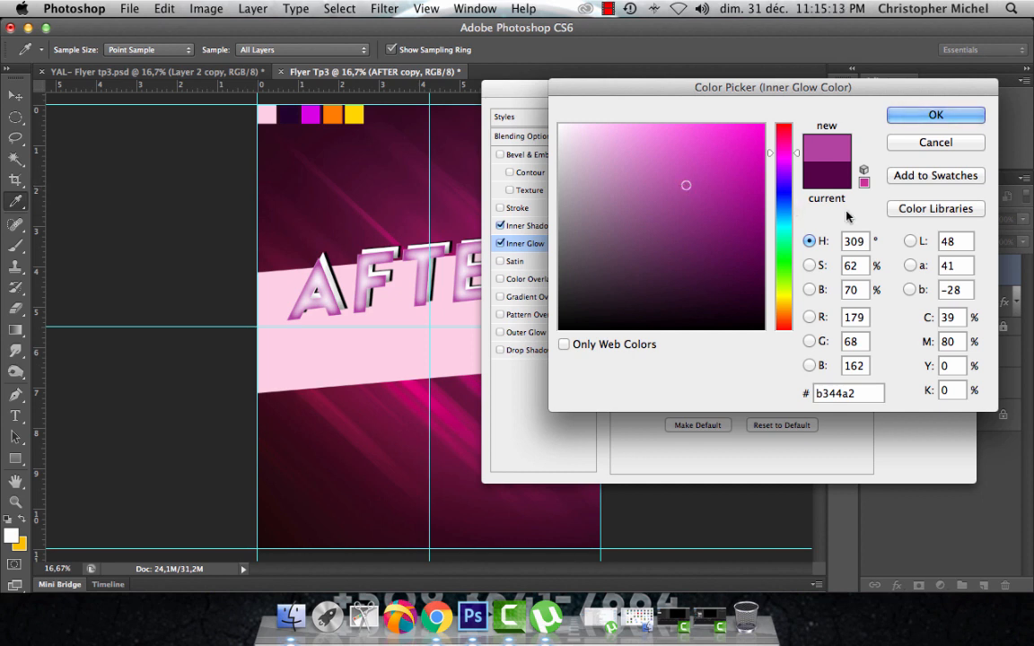
click(900, 121)
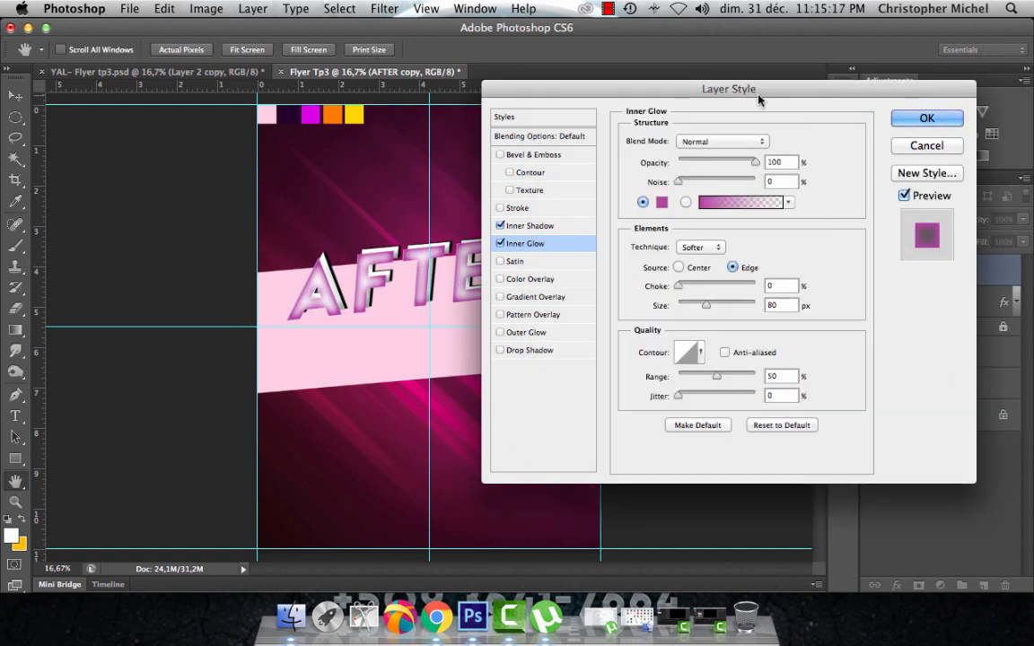
Enable an outer glow on the front AFTER copy text with Normal blend mode and black #000000 as its color.
drag(751, 95, 856, 120)
drag(862, 122, 831, 120)
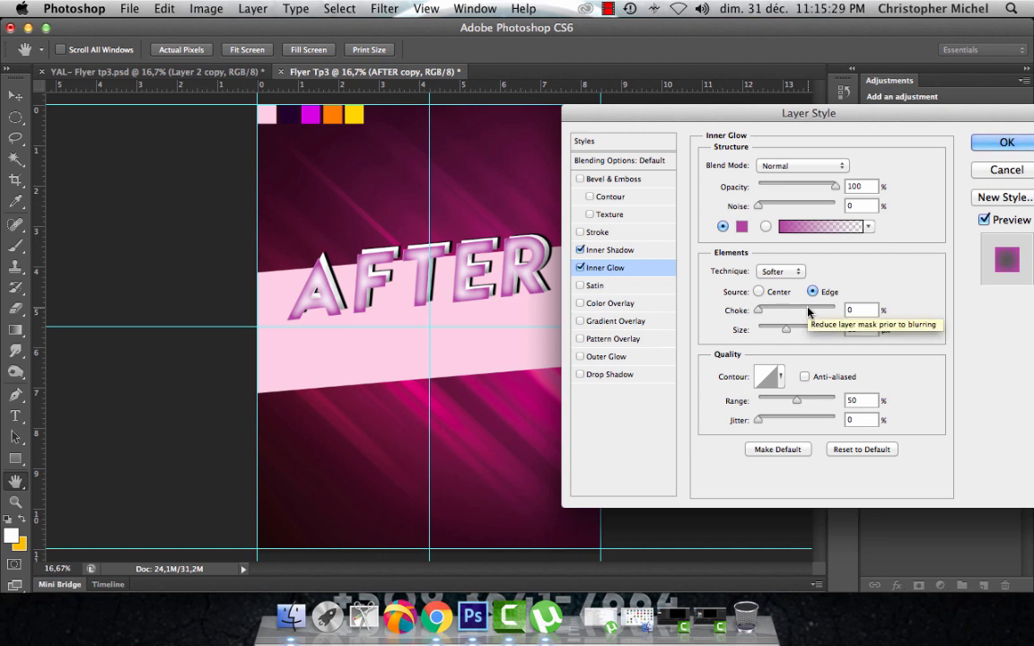
click(603, 356)
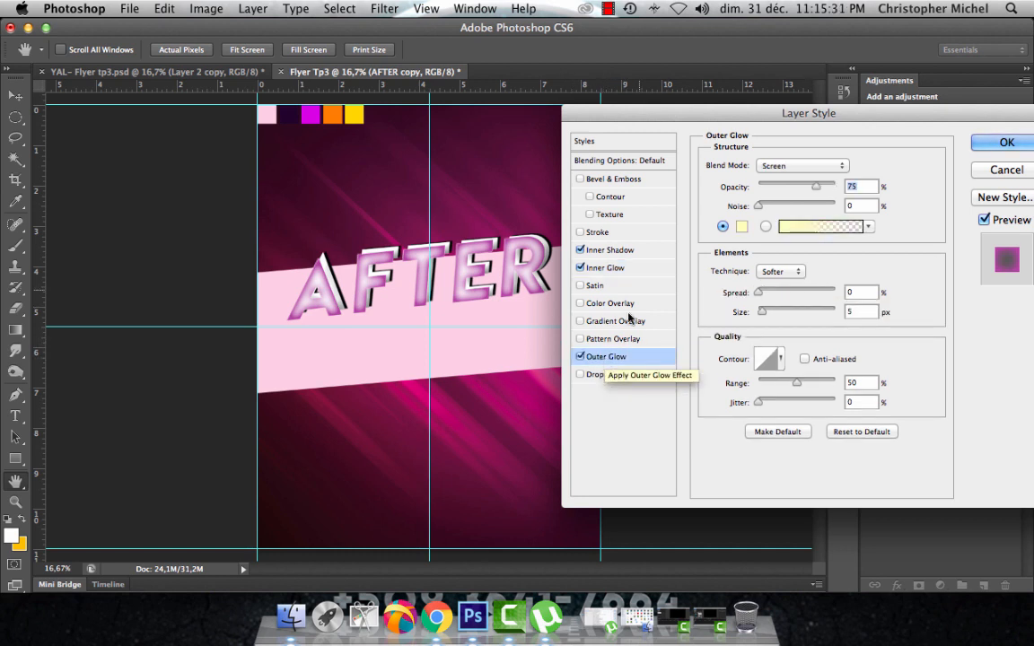
click(788, 169)
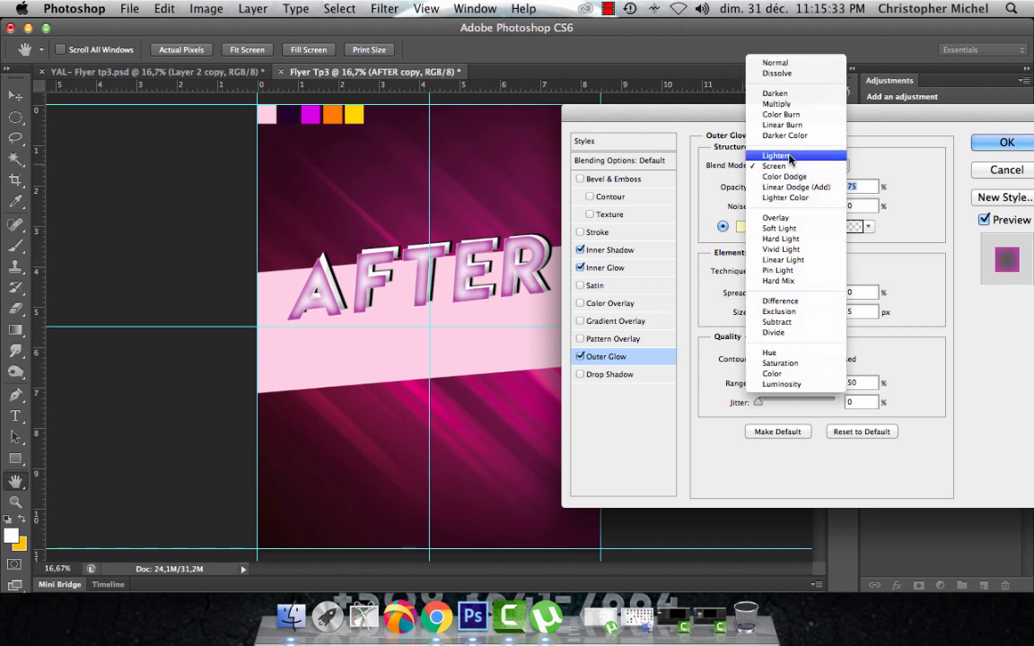
click(773, 64)
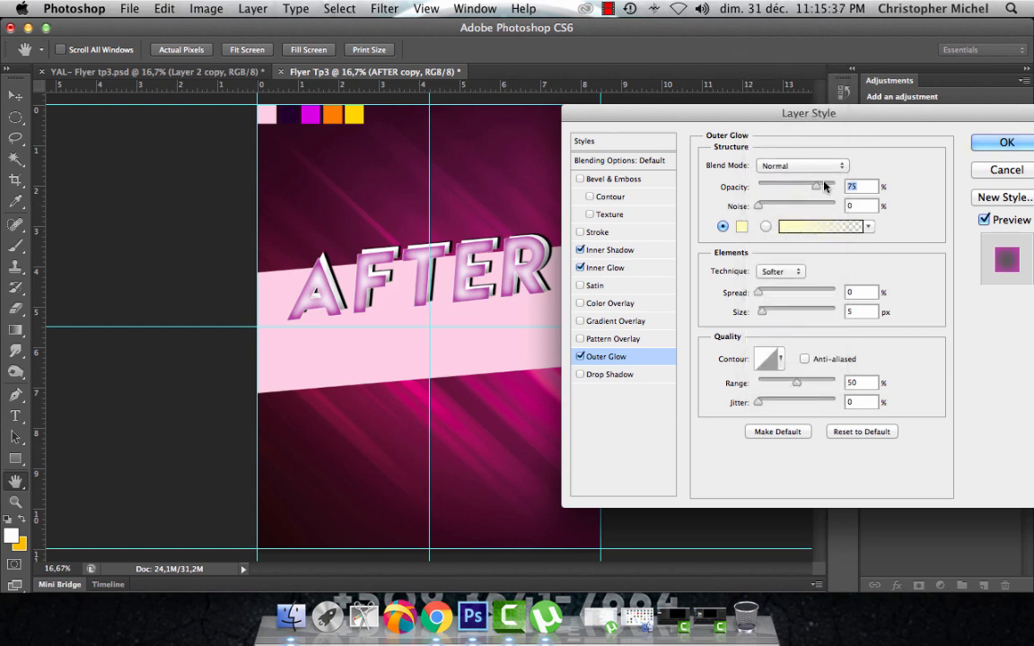
click(740, 227)
drag(682, 261, 585, 344)
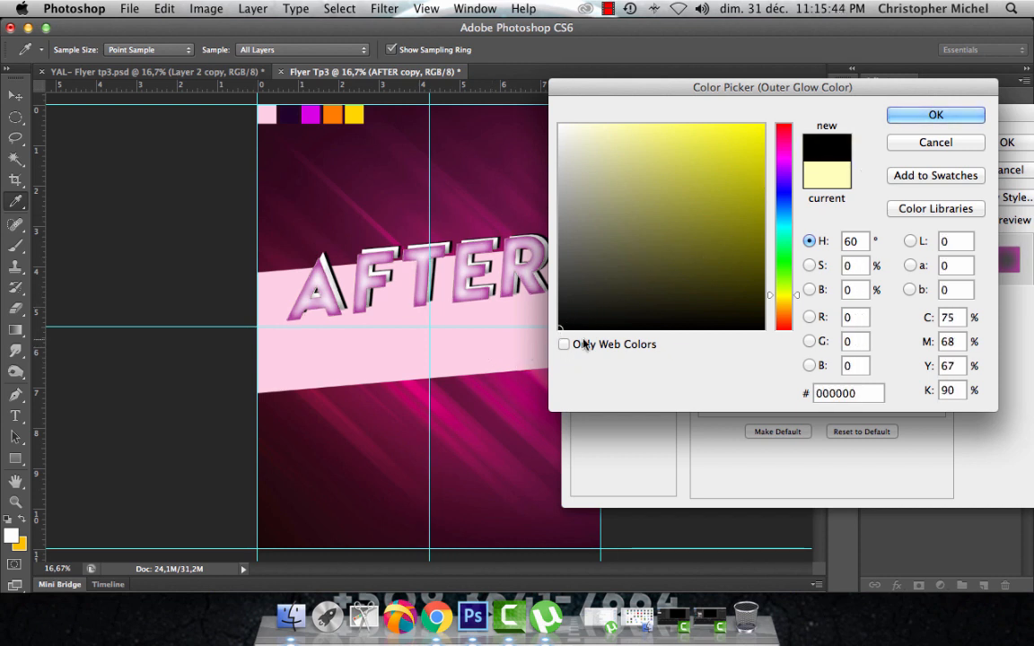
click(905, 118)
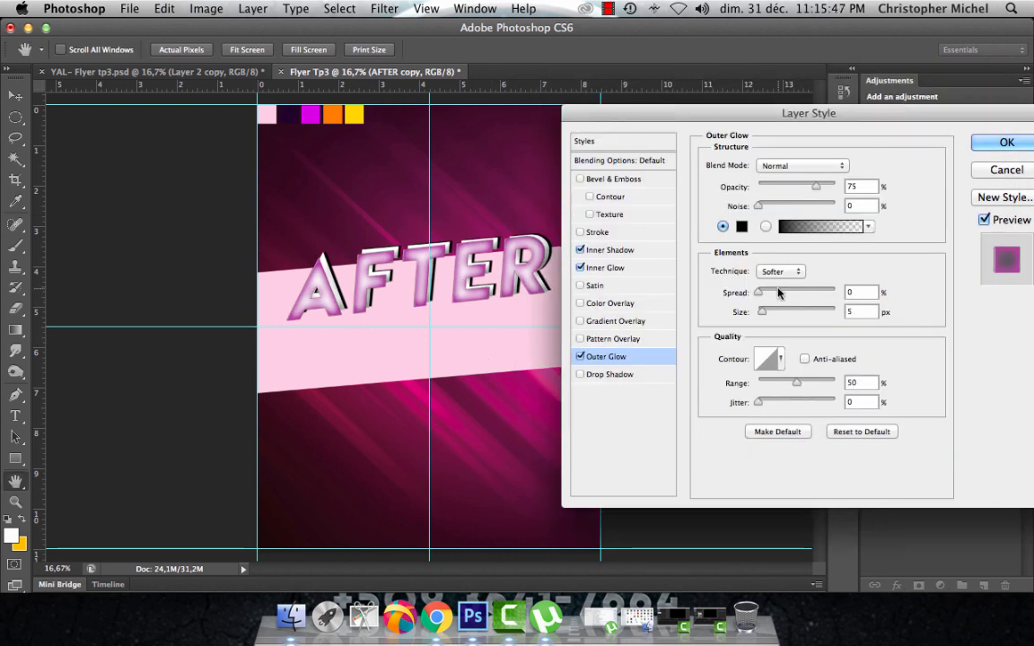
Set the outer glow's size to 11 px and its range to 100%, and apply the layer style.
drag(762, 310, 765, 312)
text(11)
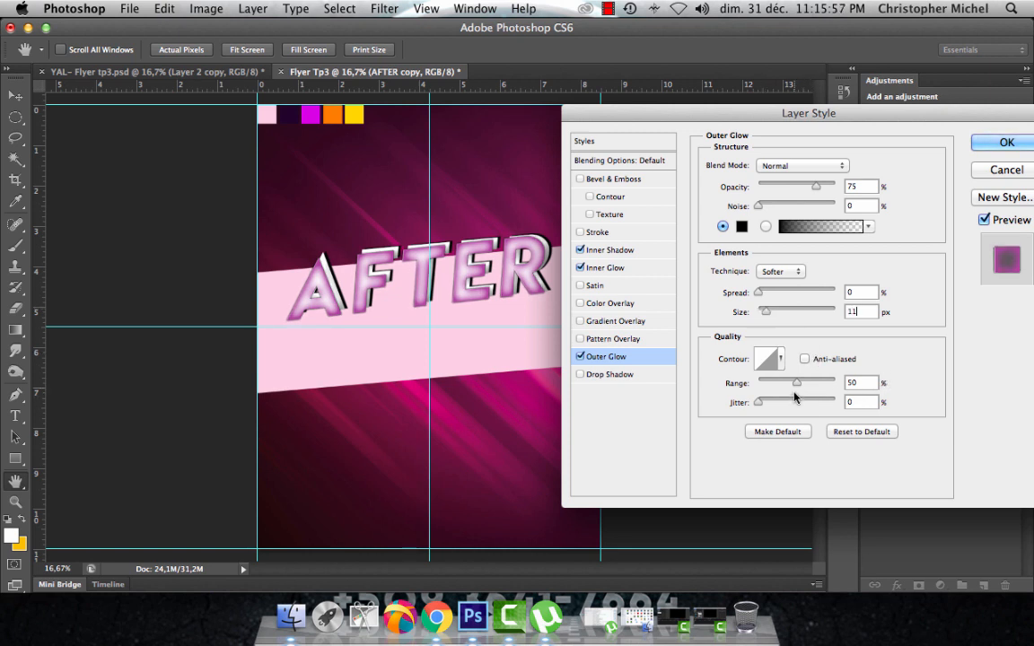
drag(796, 383, 882, 384)
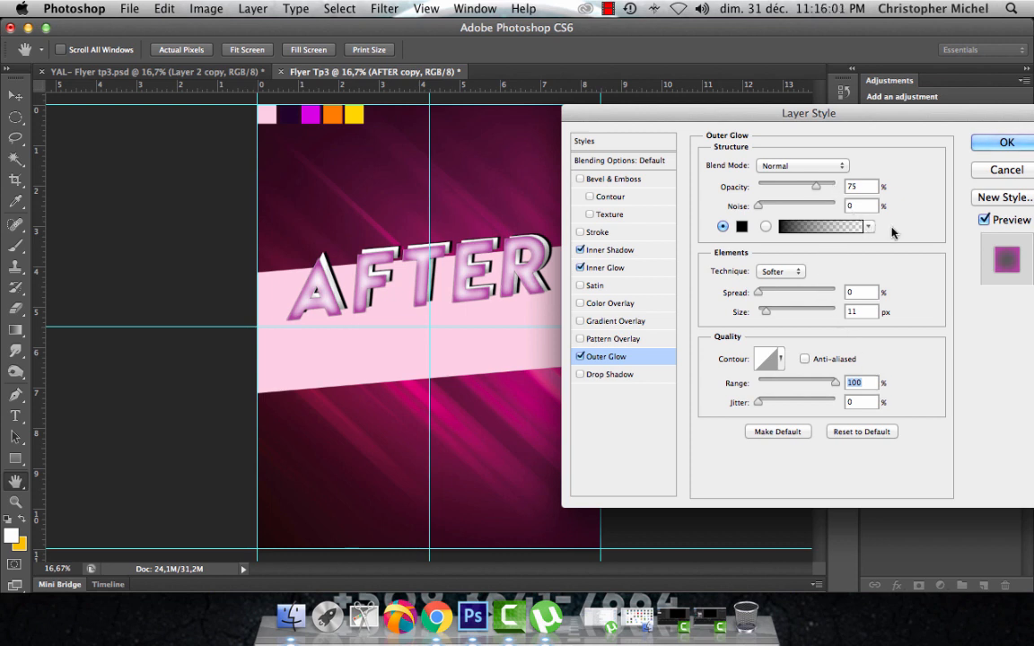
click(996, 143)
key(v)
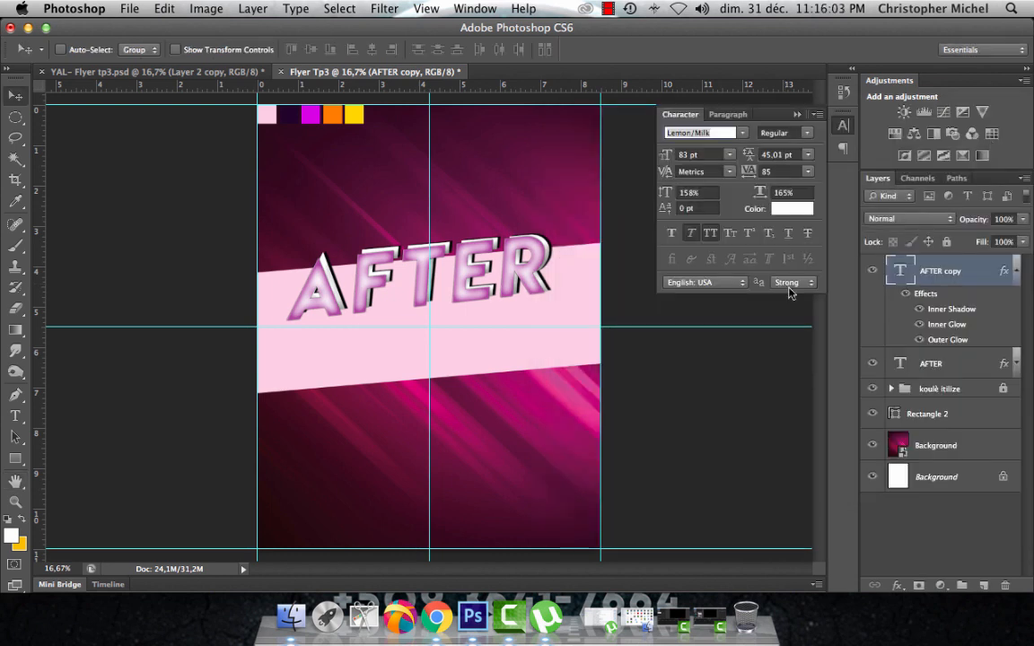
Turn off Use Global Light for the drop shadow of the original AFTER text layer.
click(1017, 271)
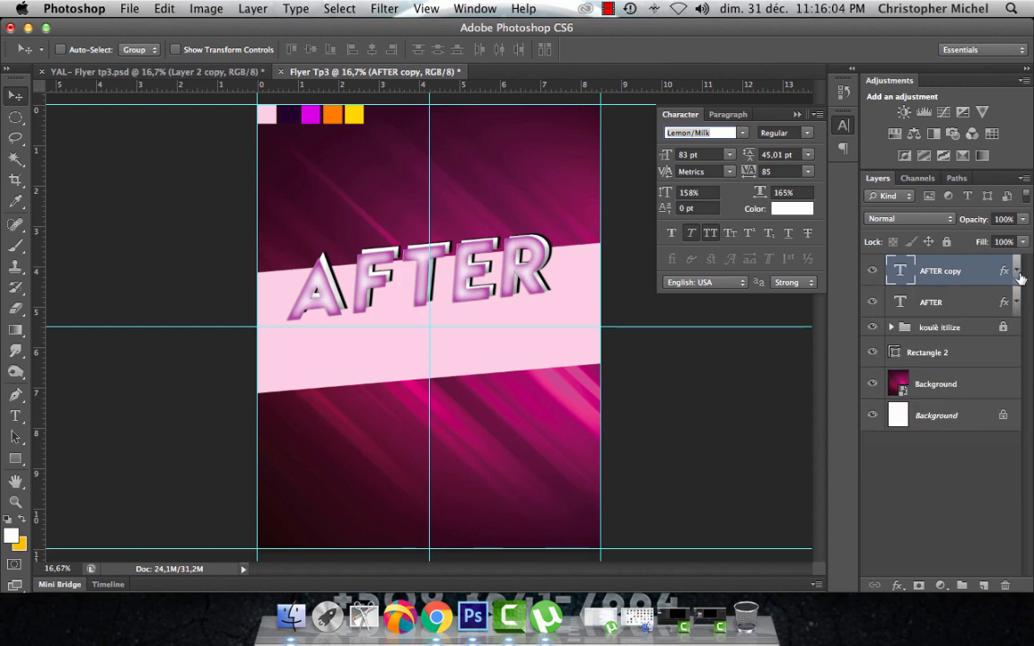
click(963, 308)
double_click(969, 303)
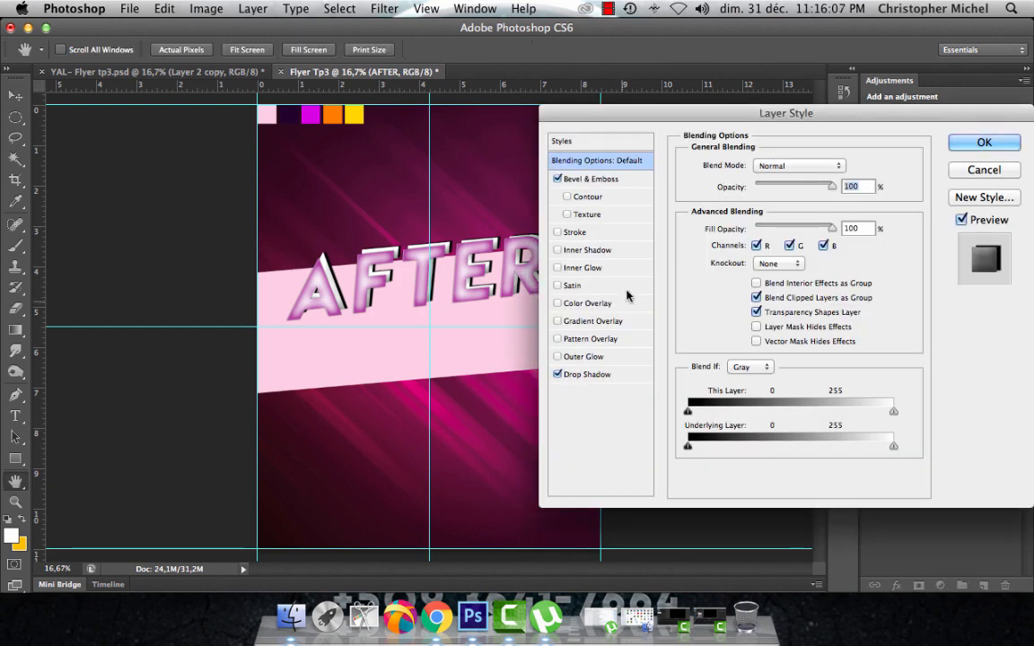
click(592, 375)
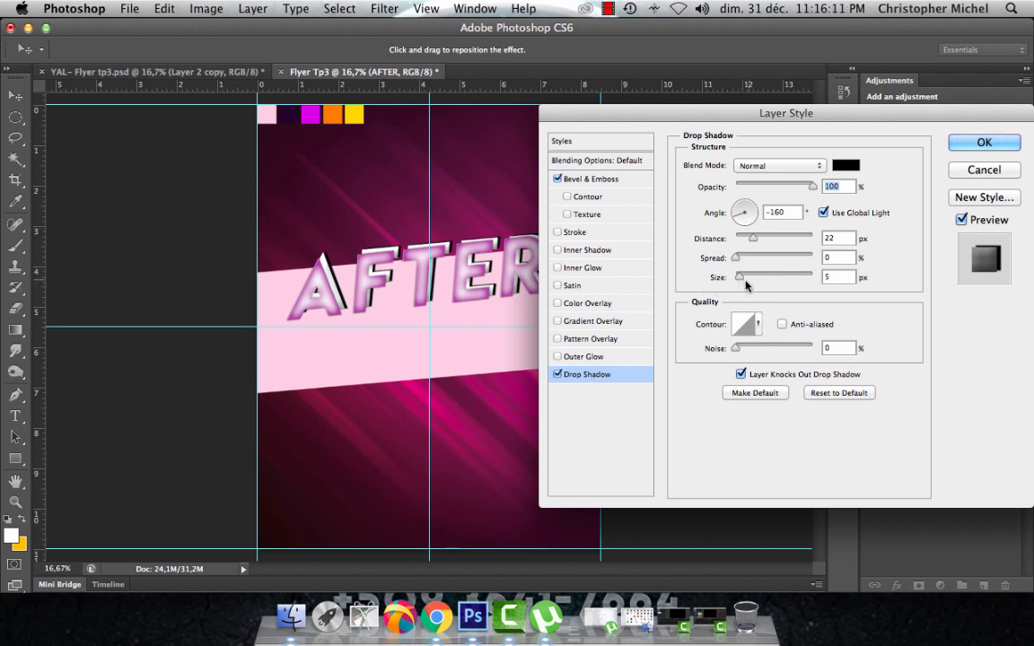
click(824, 213)
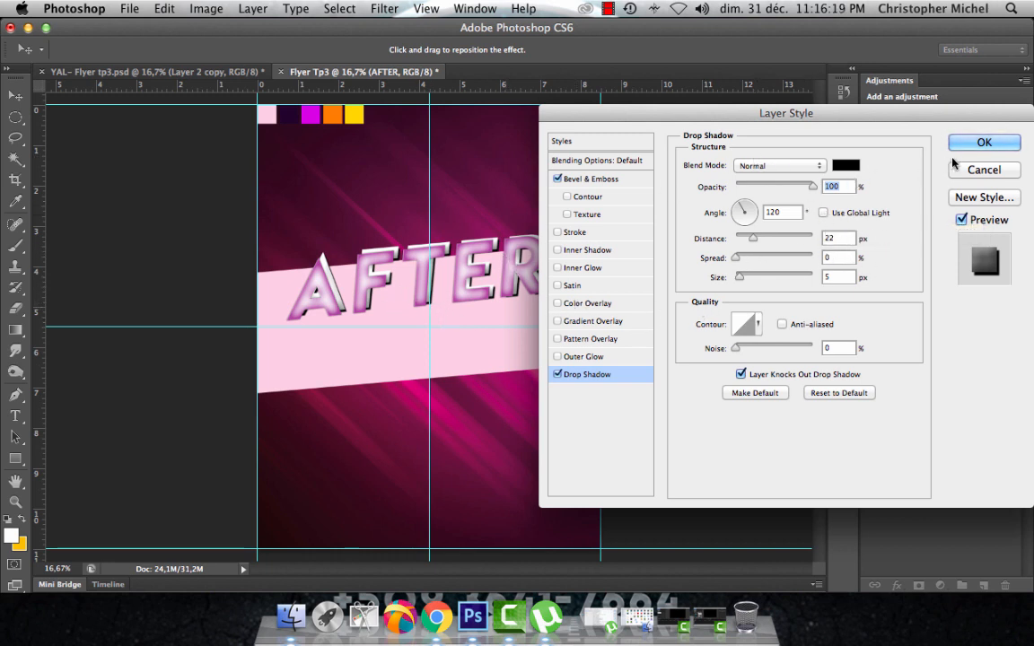
click(983, 142)
Turn off Use Global Light for the AFTER copy layer's inner shadow, review its glow settings and apply the style.
click(978, 271)
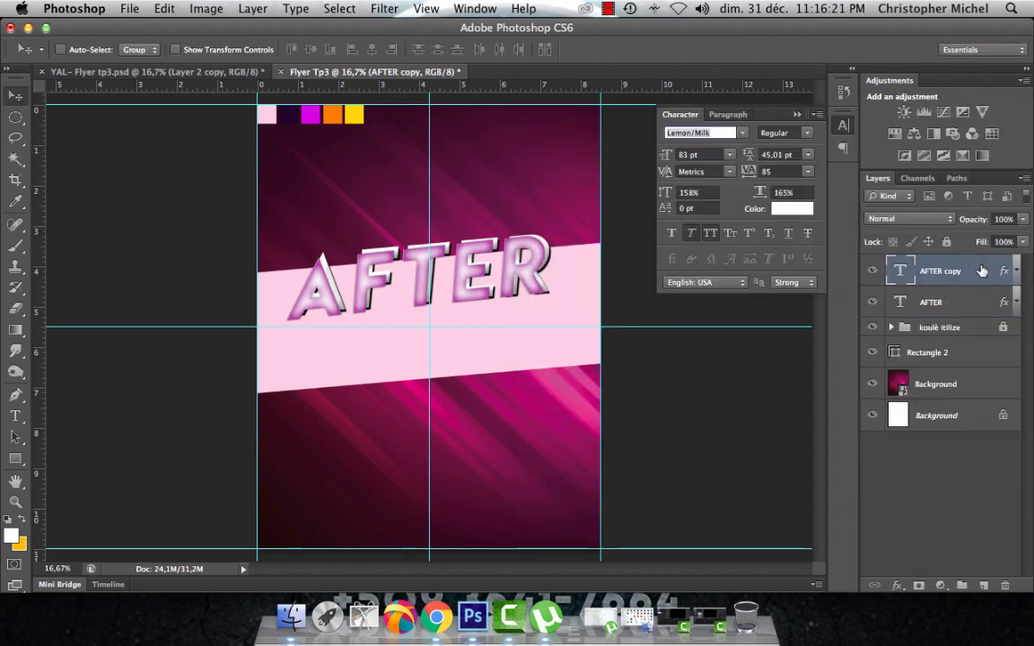
double_click(984, 270)
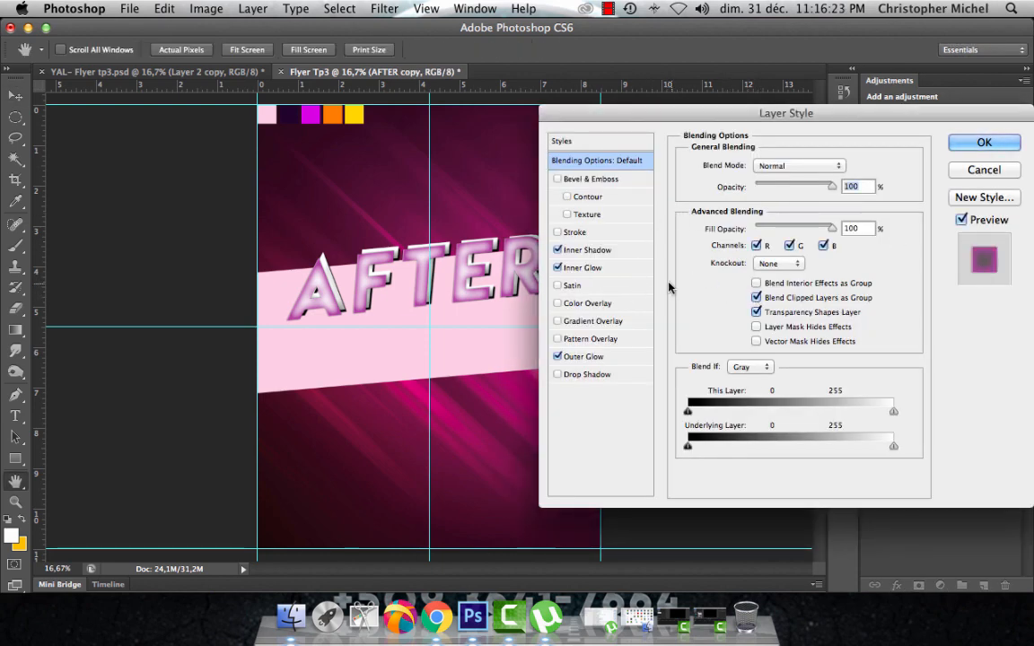
click(588, 266)
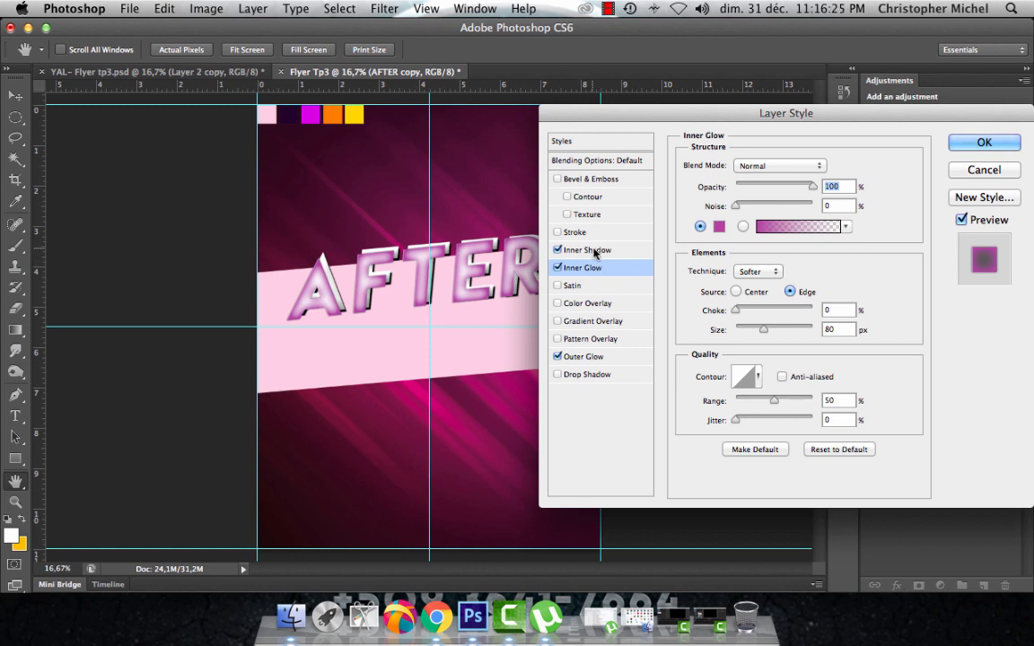
click(592, 254)
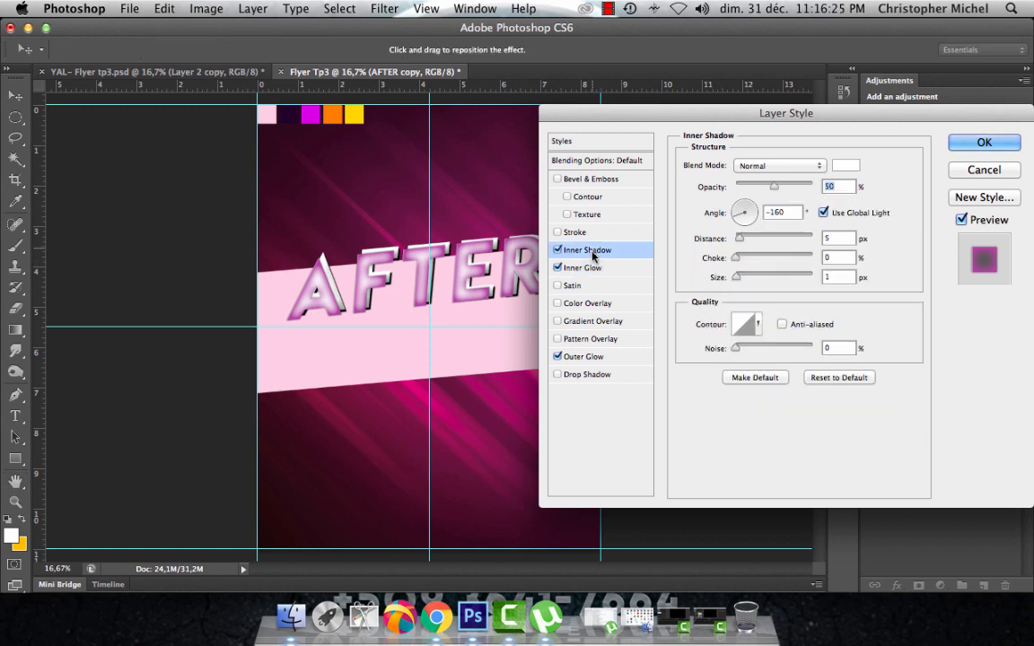
click(834, 213)
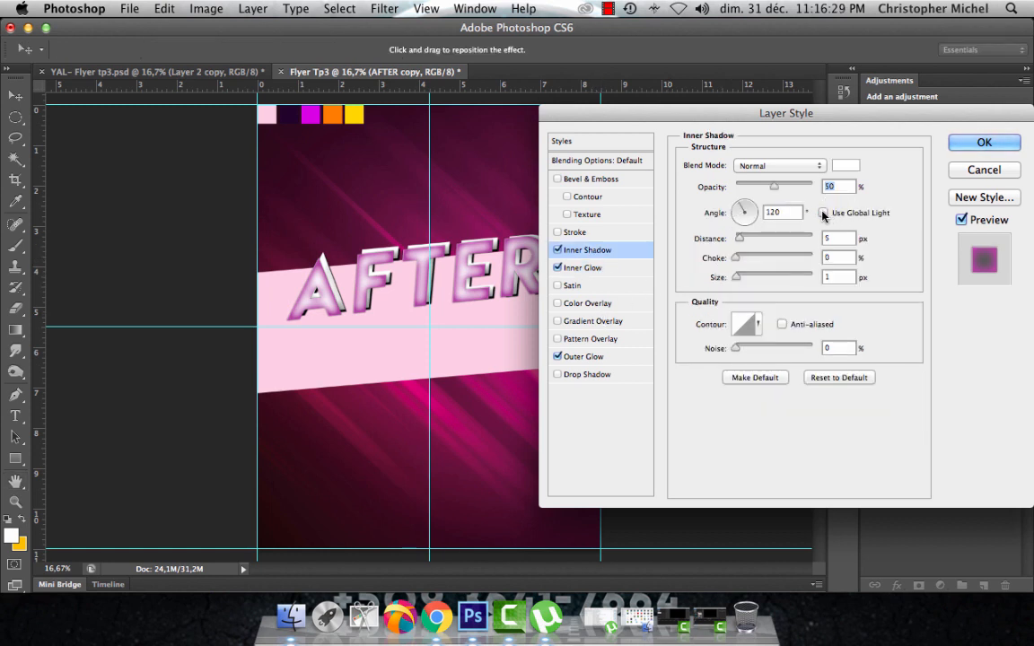
click(586, 357)
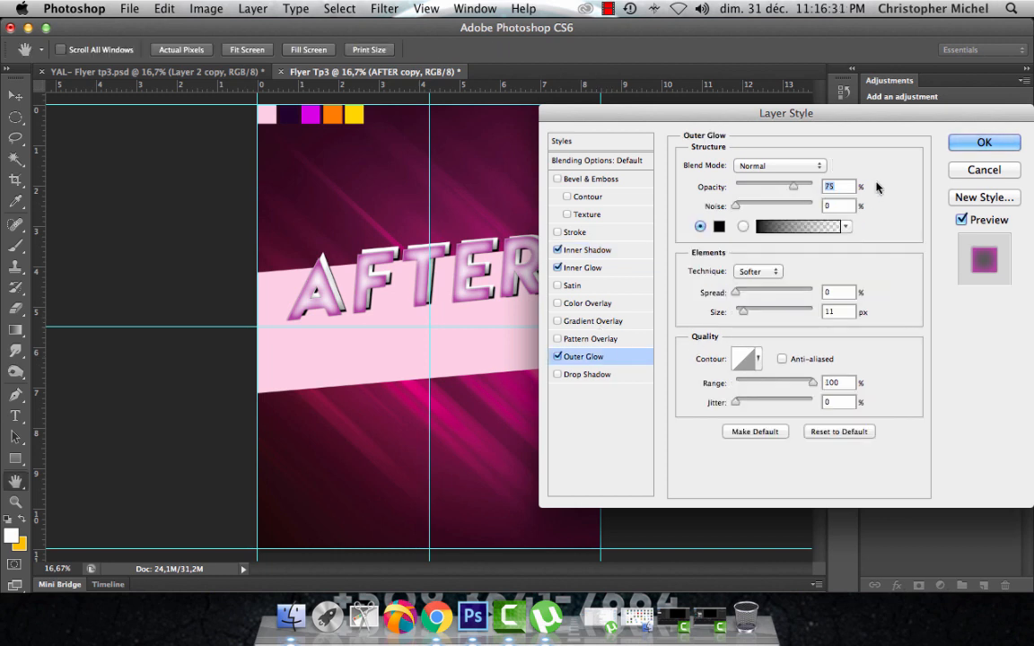
click(969, 143)
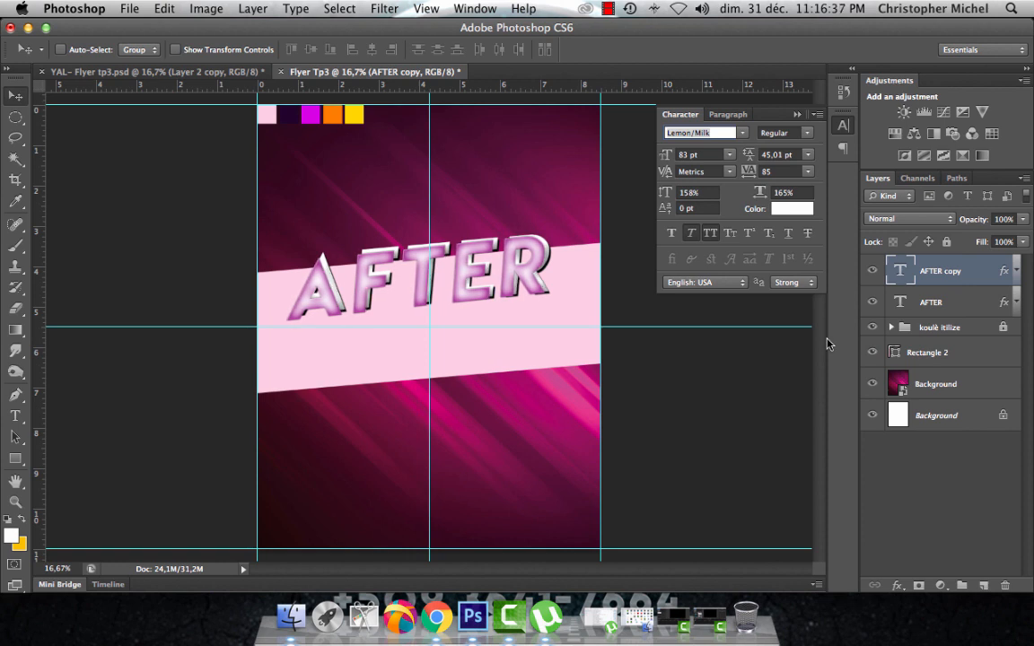
Rotate the AFTER copy text by -0.97° with Free Transform.
key(super+t)
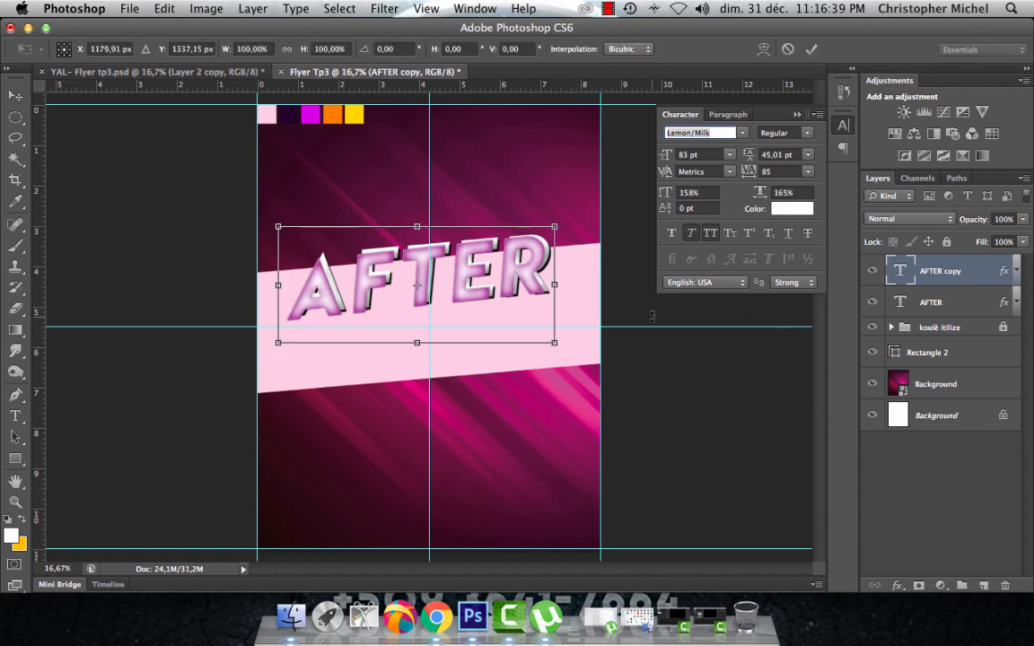
drag(652, 313, 653, 313)
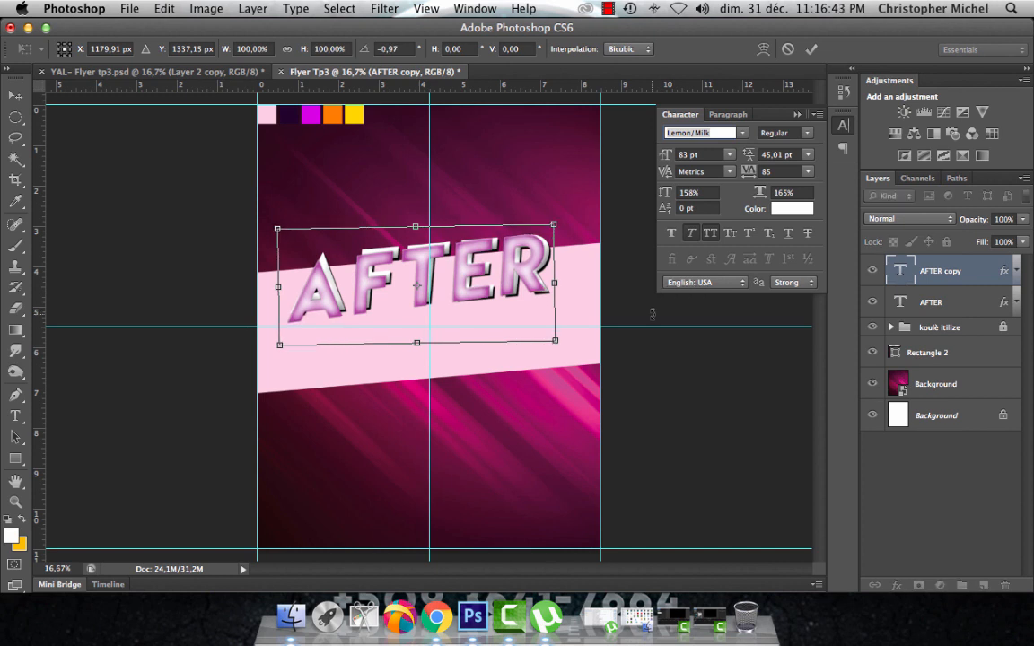
key(Return)
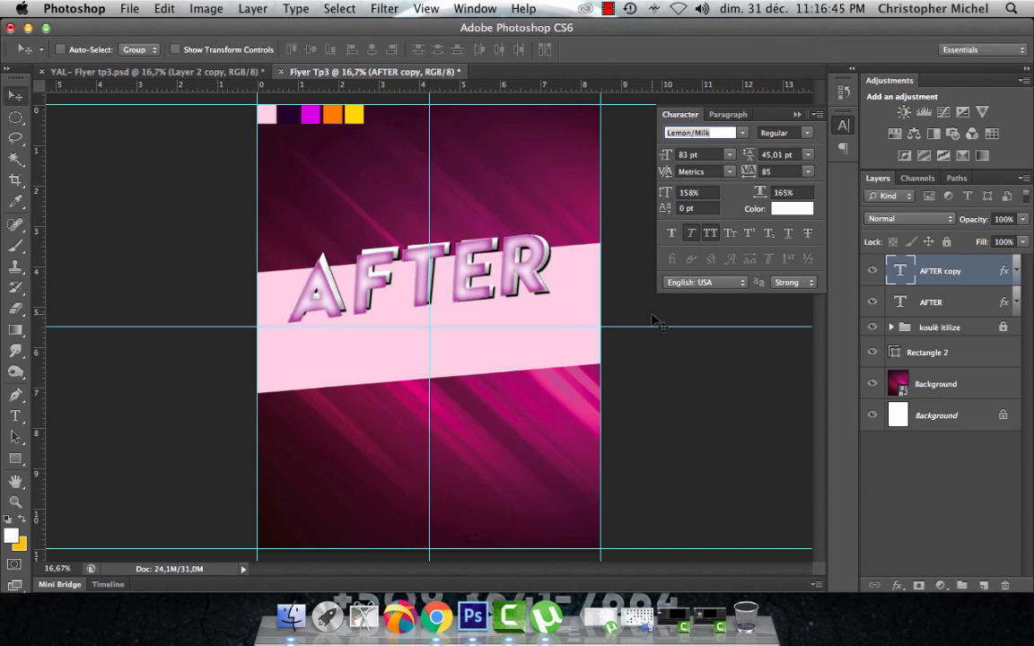
Rotate the AFTER copy text by 0.46° and nudge it up 6 px.
key(super+t)
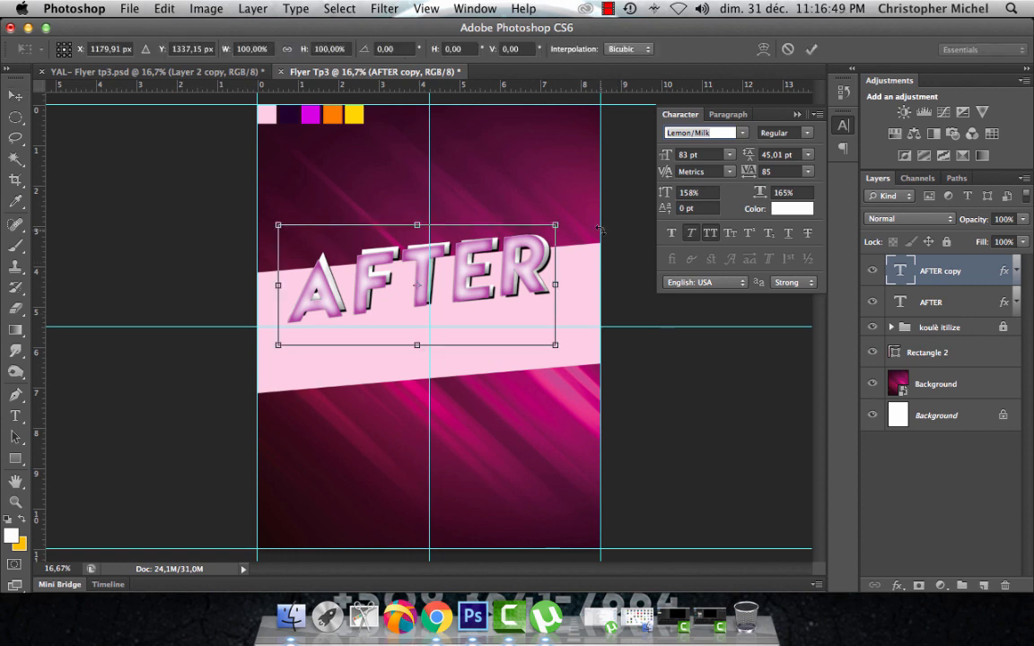
drag(599, 231, 599, 229)
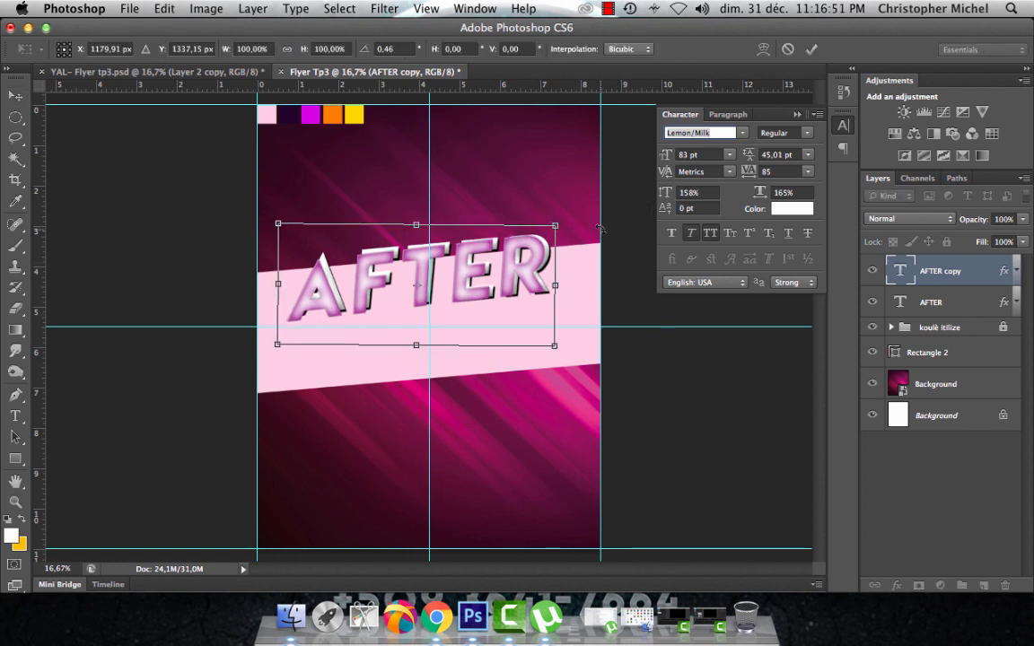
key(Up)
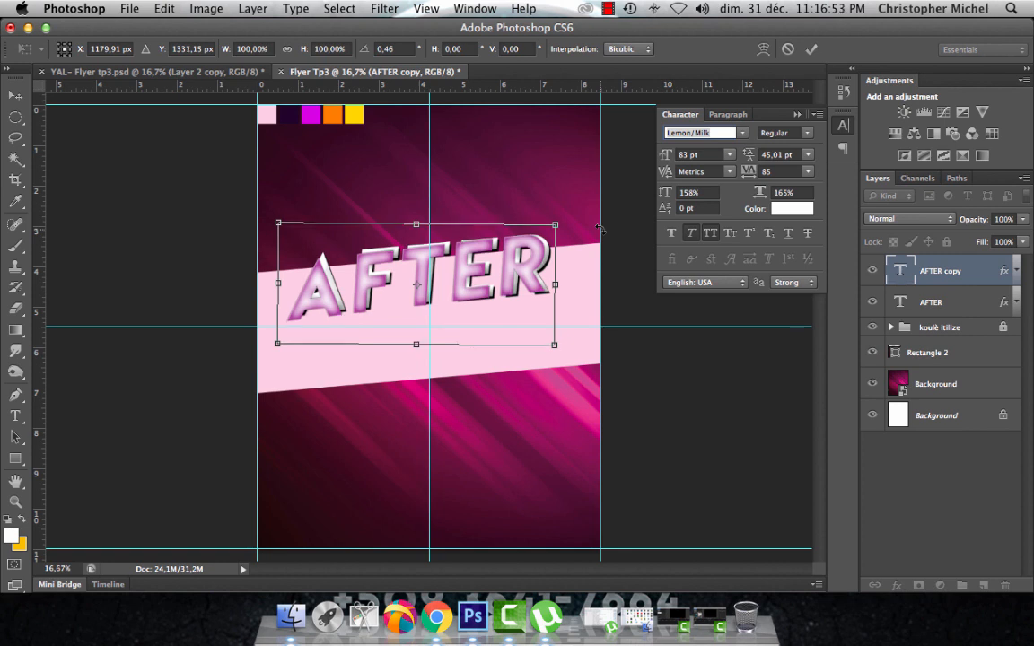
key(Return)
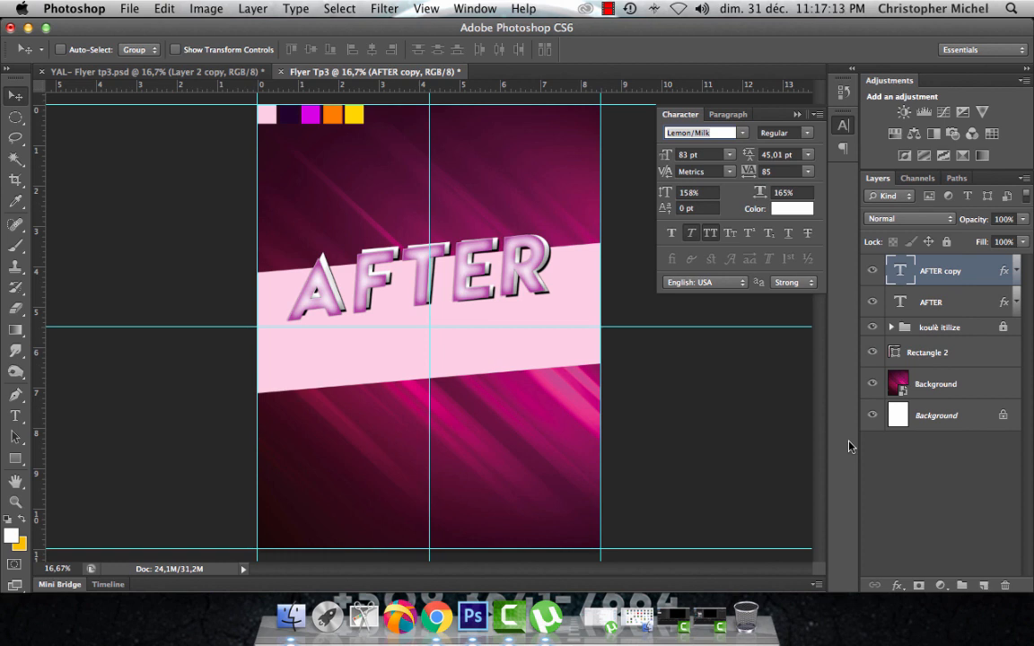
Duplicate the AFTER copy layer and set the duplicate's inner glow color to white #ffffff.
key(super+j)
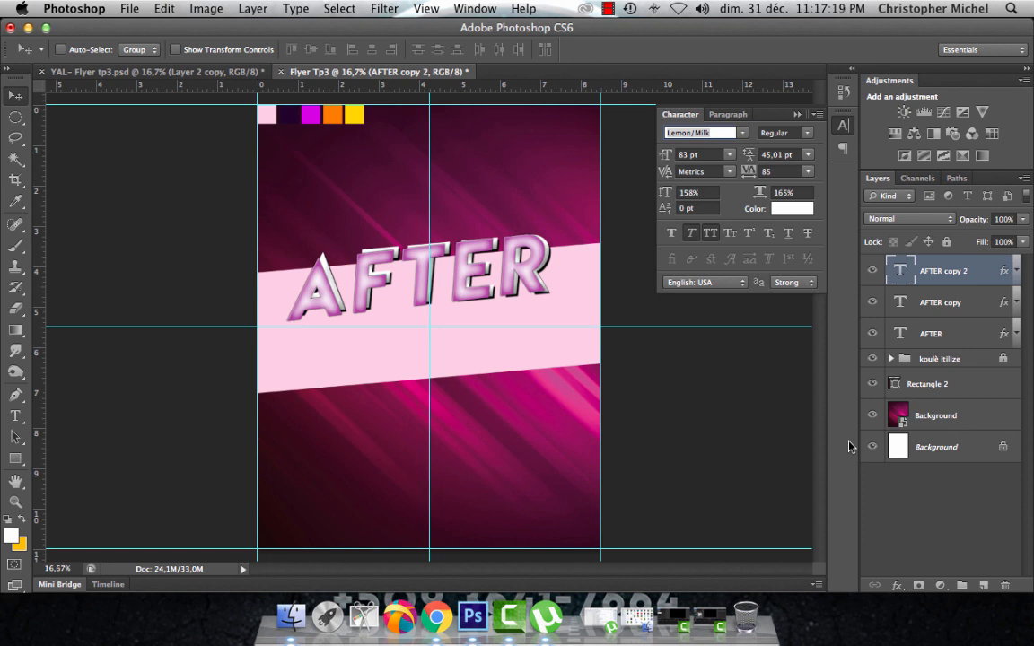
double_click(985, 272)
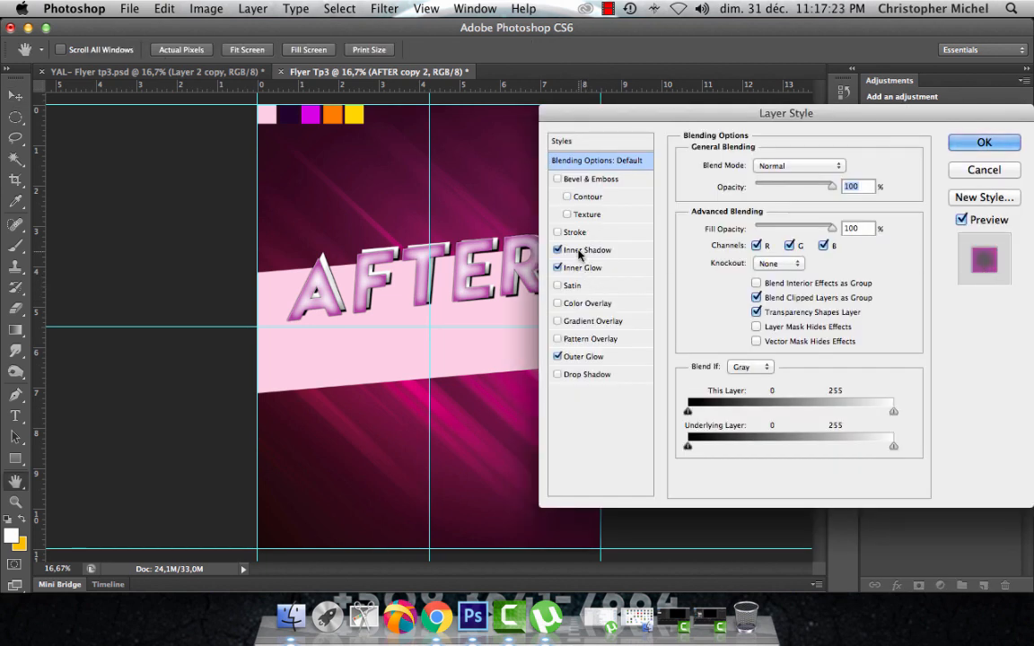
click(584, 251)
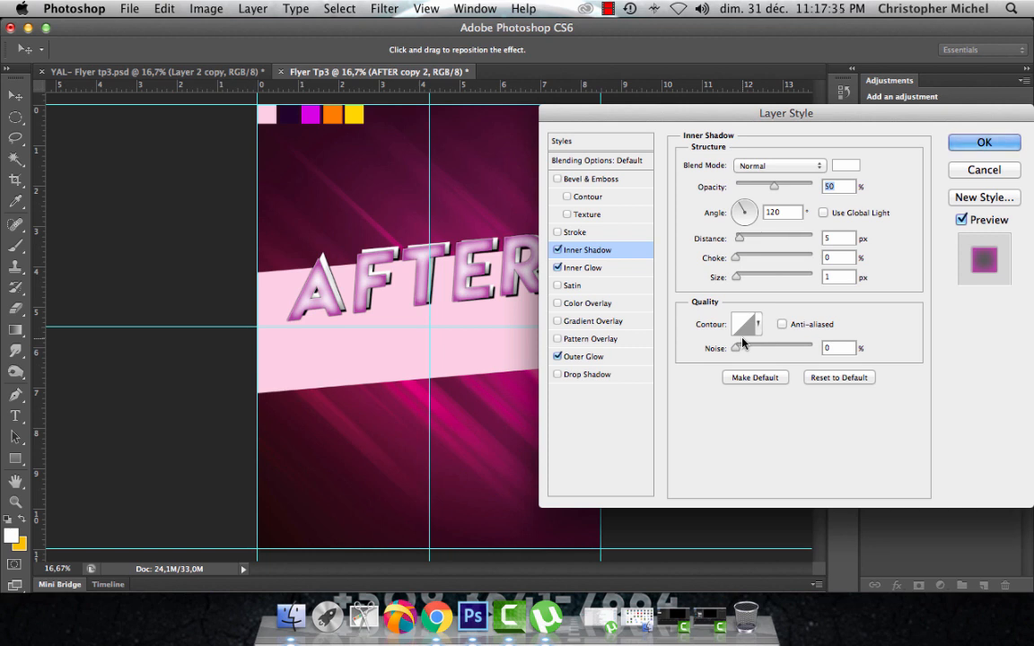
click(579, 268)
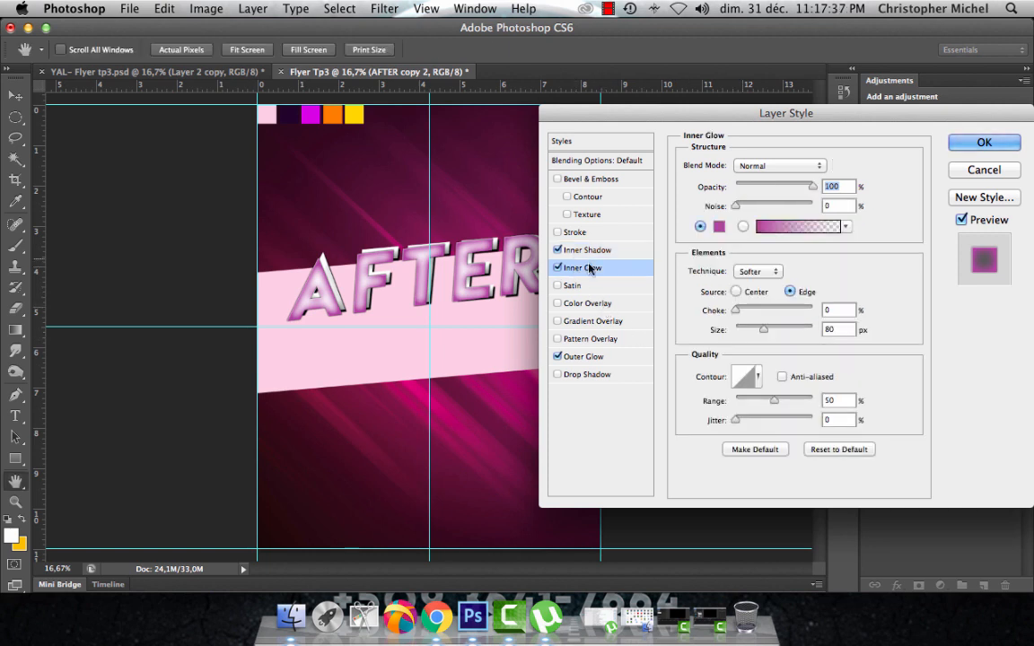
click(720, 227)
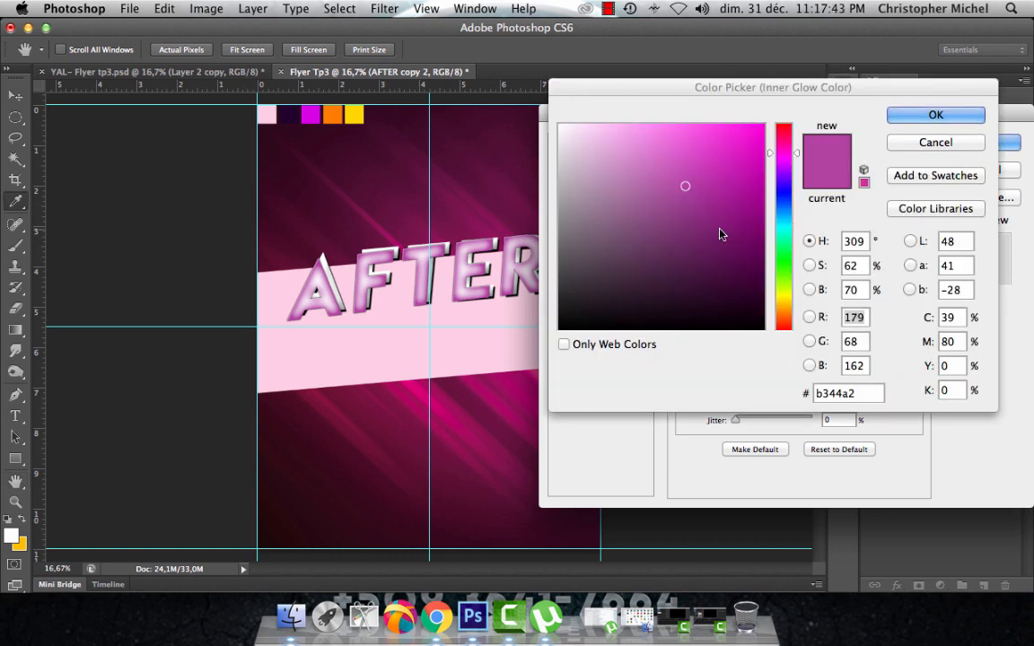
mouse_move(609, 146)
mouse_down()
mouse_move(565, 125)
mouse_move(532, 87)
mouse_up()
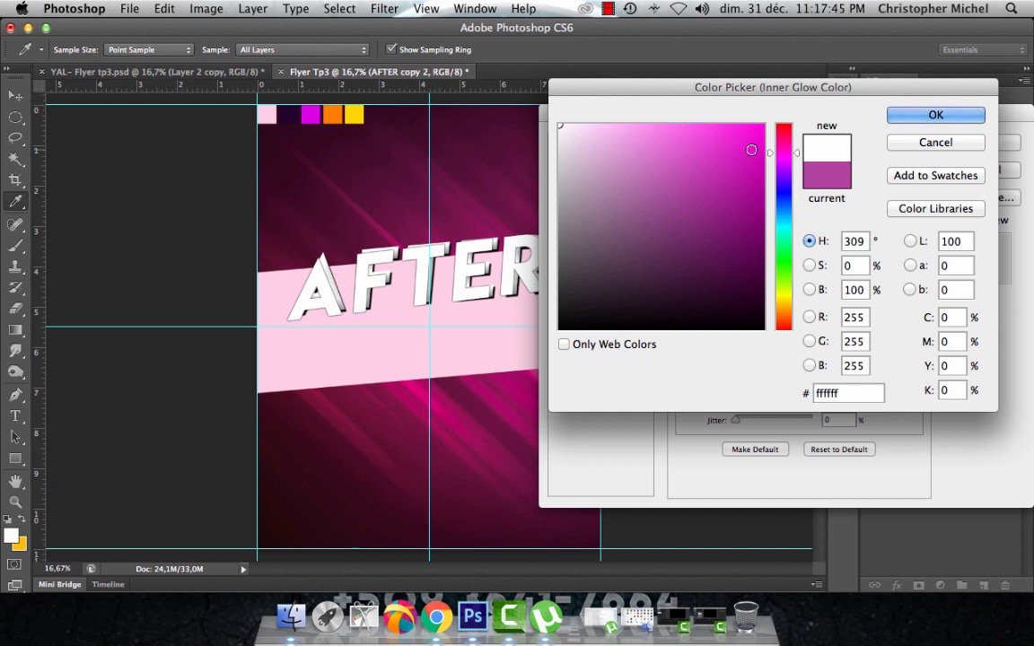
click(924, 115)
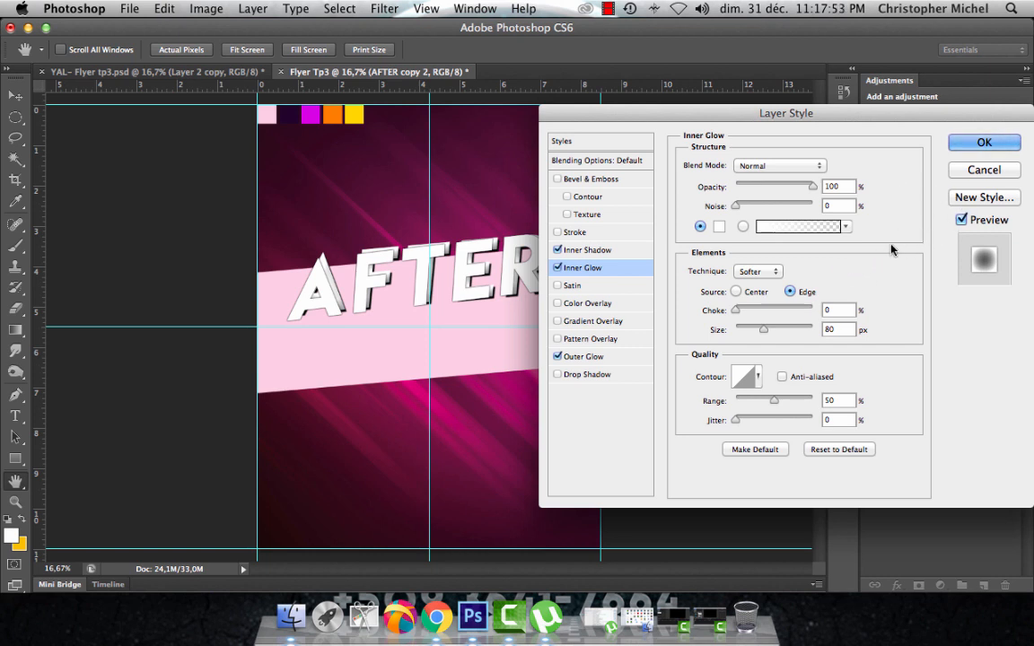
Add a gradient overlay to the AFTER copy 2 layer and set the gradient's starting color stop to #8B8B8B.
click(598, 323)
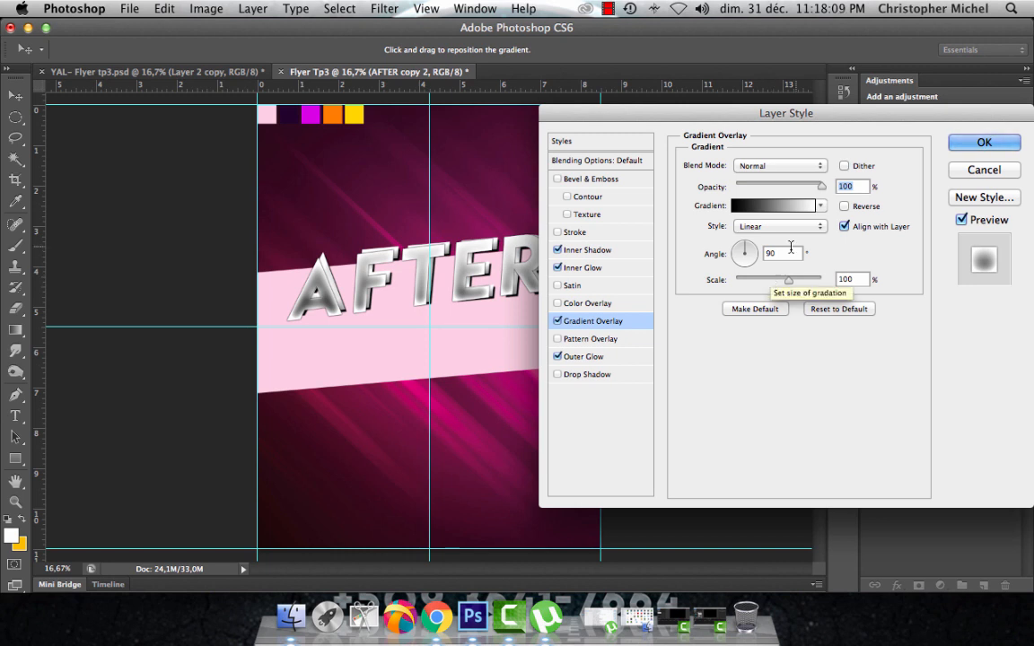
click(777, 207)
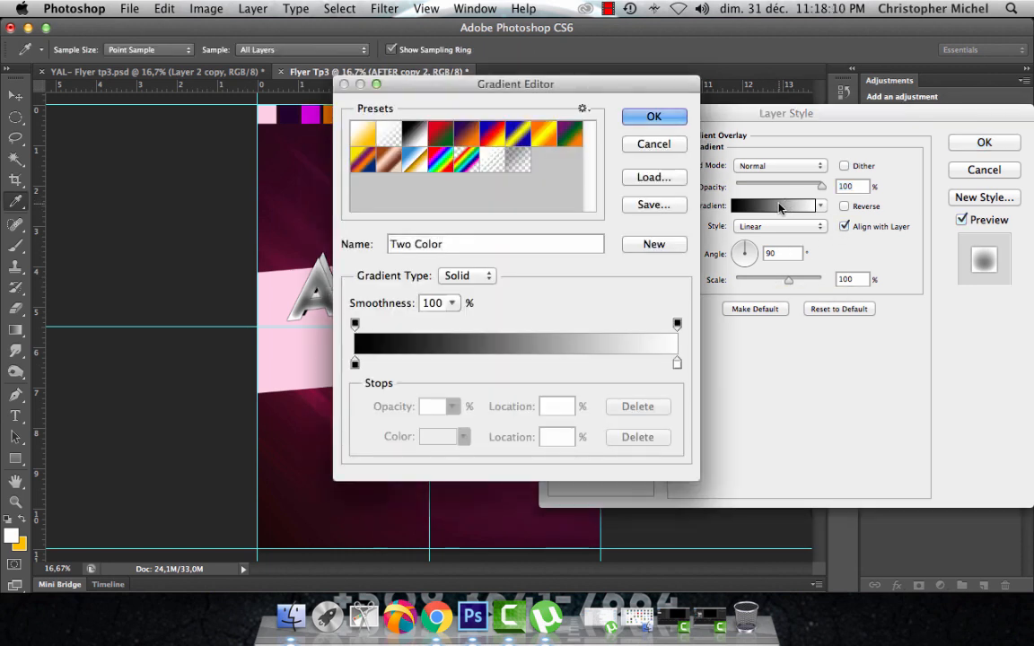
click(355, 363)
click(436, 437)
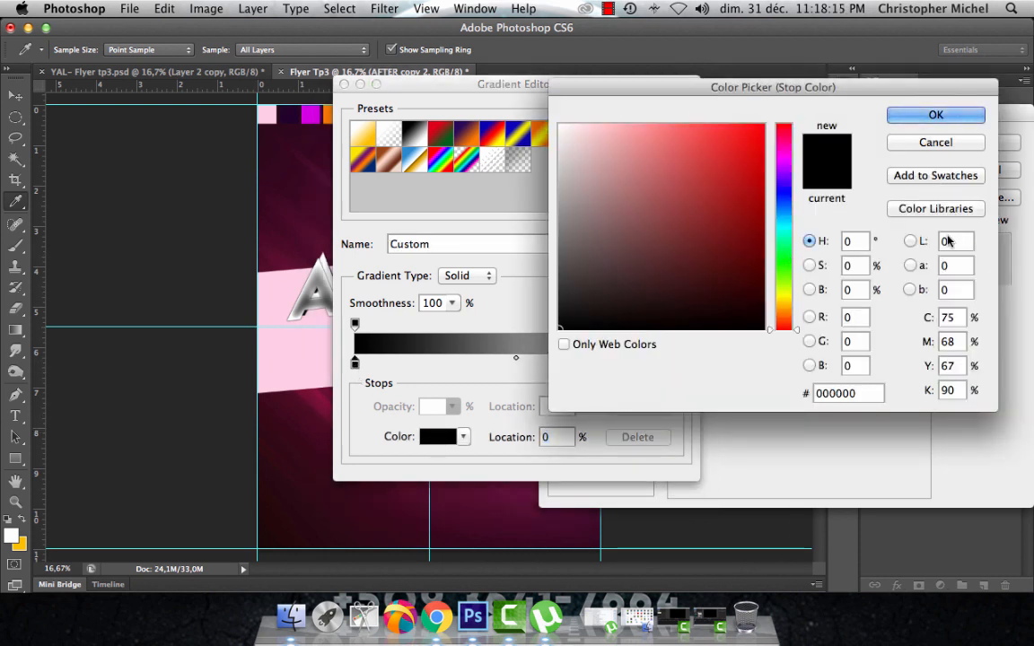
double_click(833, 395)
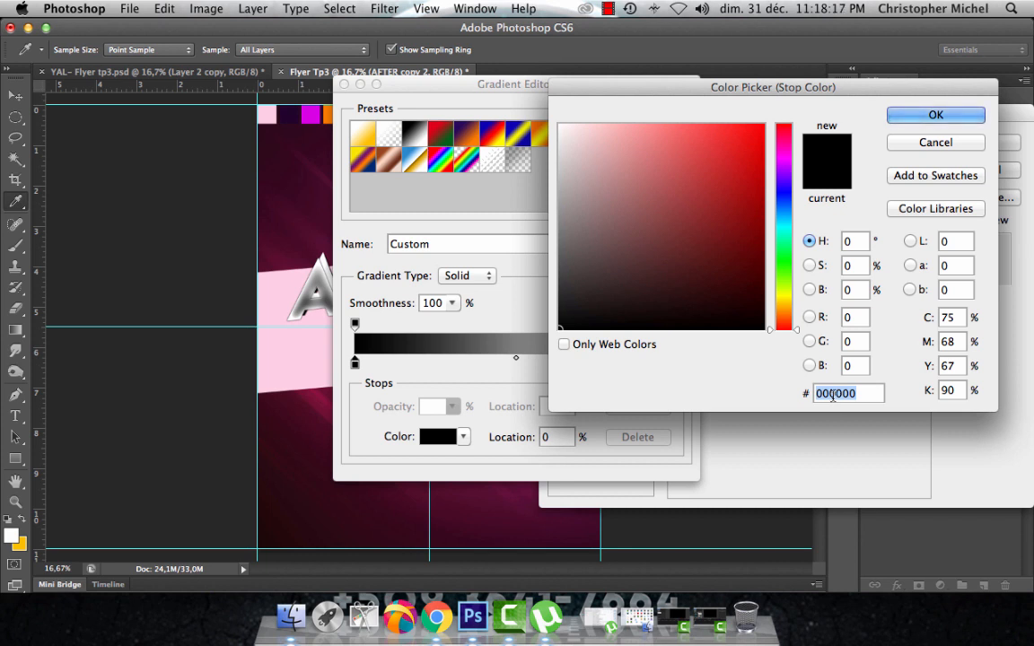
text(8B)
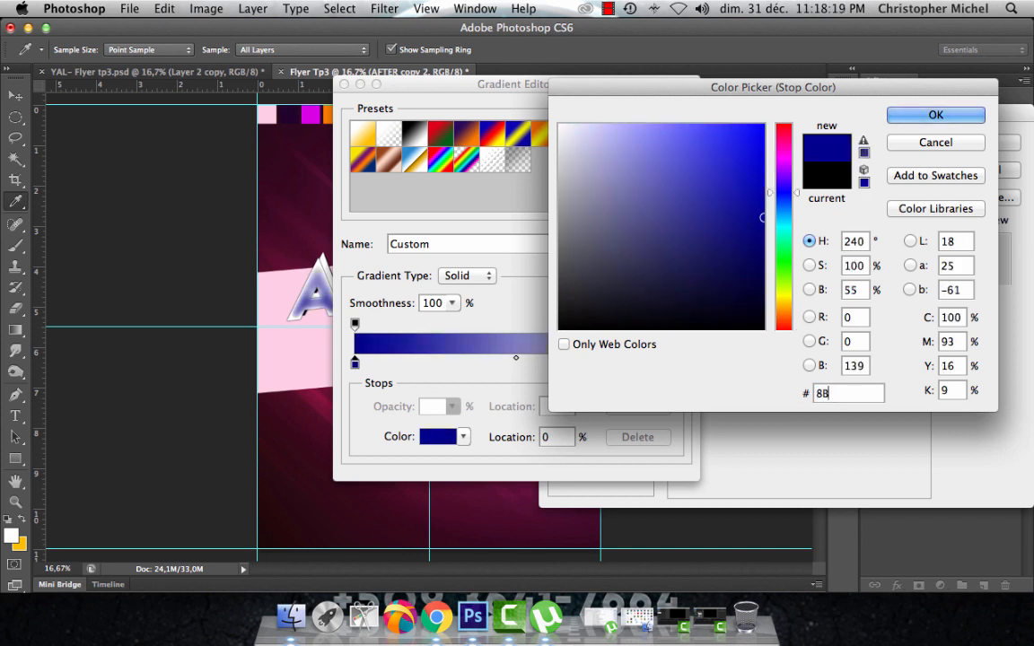
text(8B8B)
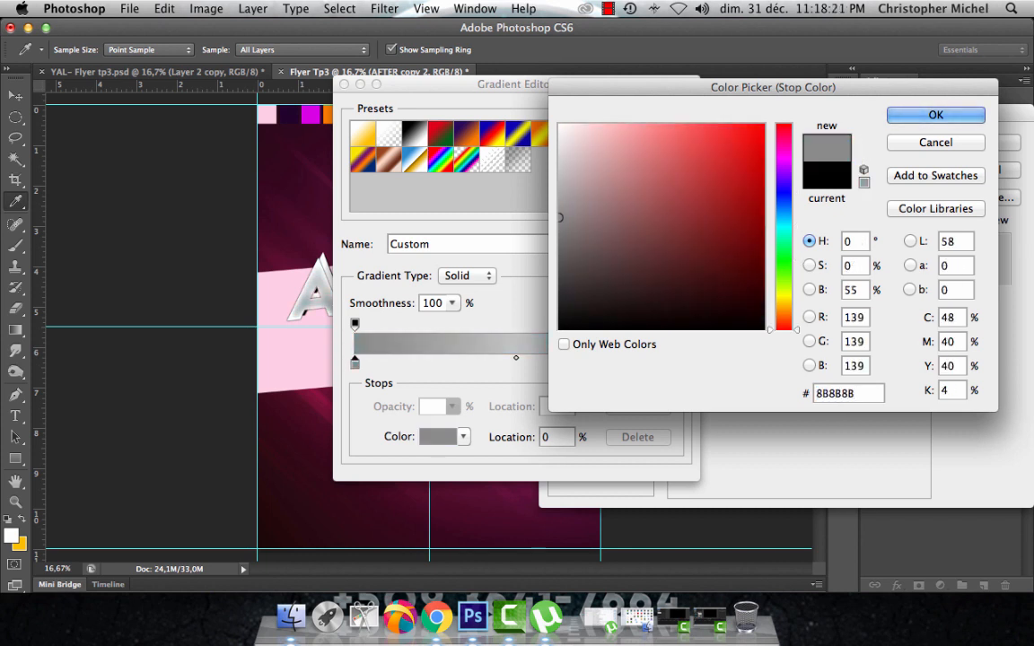
click(935, 114)
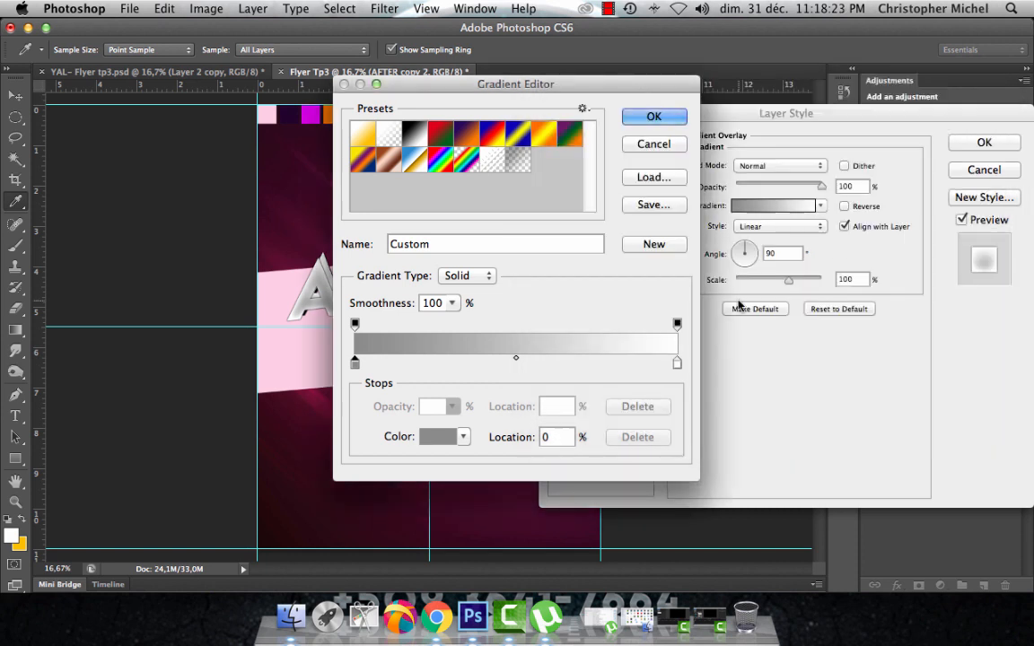
Add a white #ffffff color stop to the overlay gradient at location 50%.
click(515, 362)
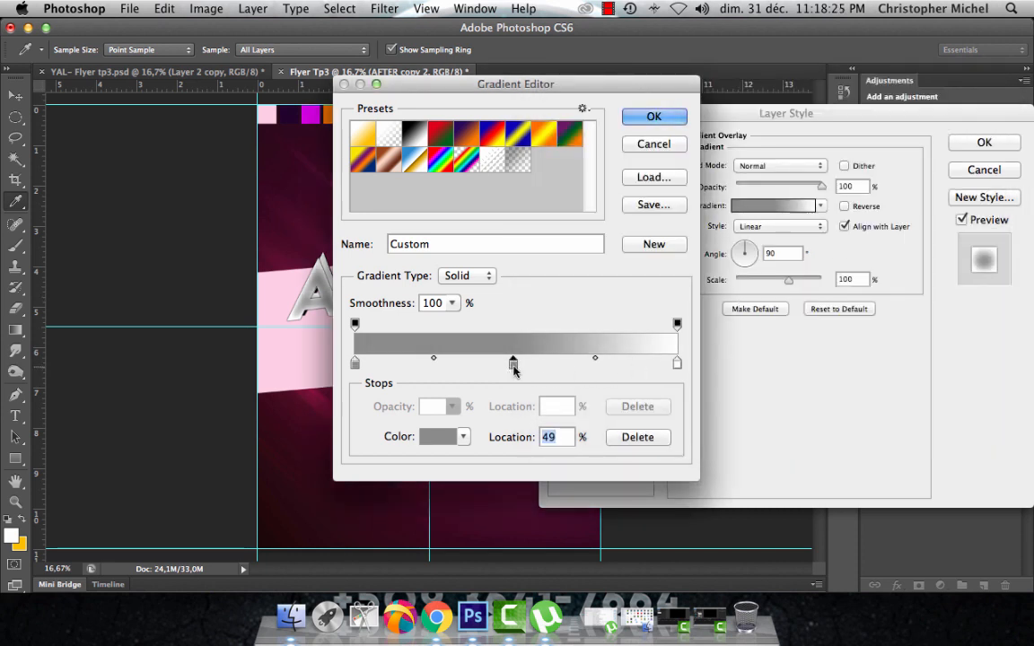
double_click(552, 436)
text(50)
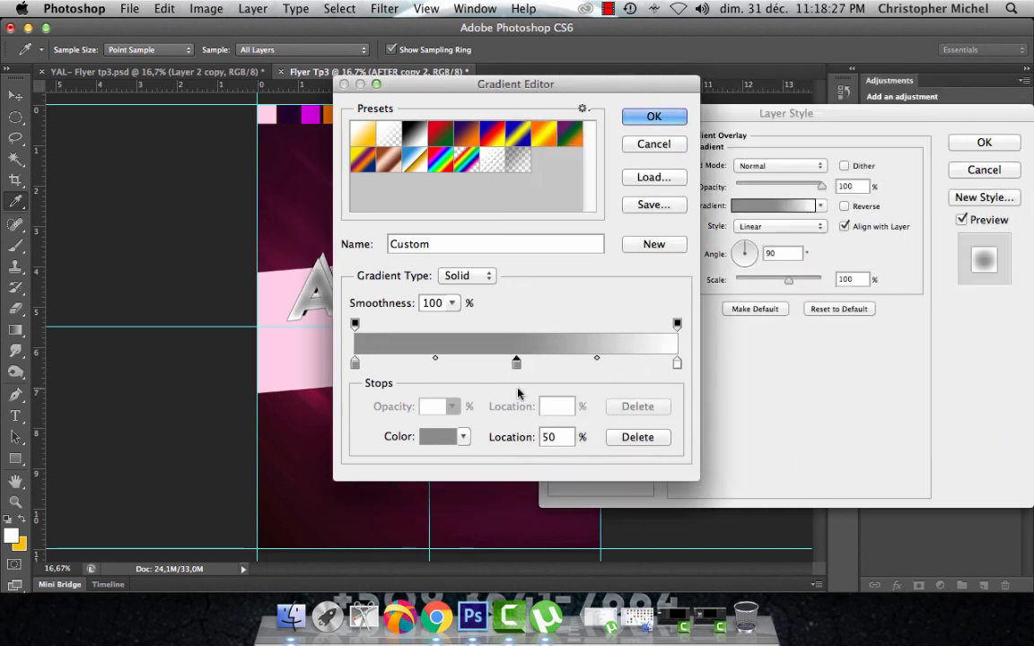
click(438, 436)
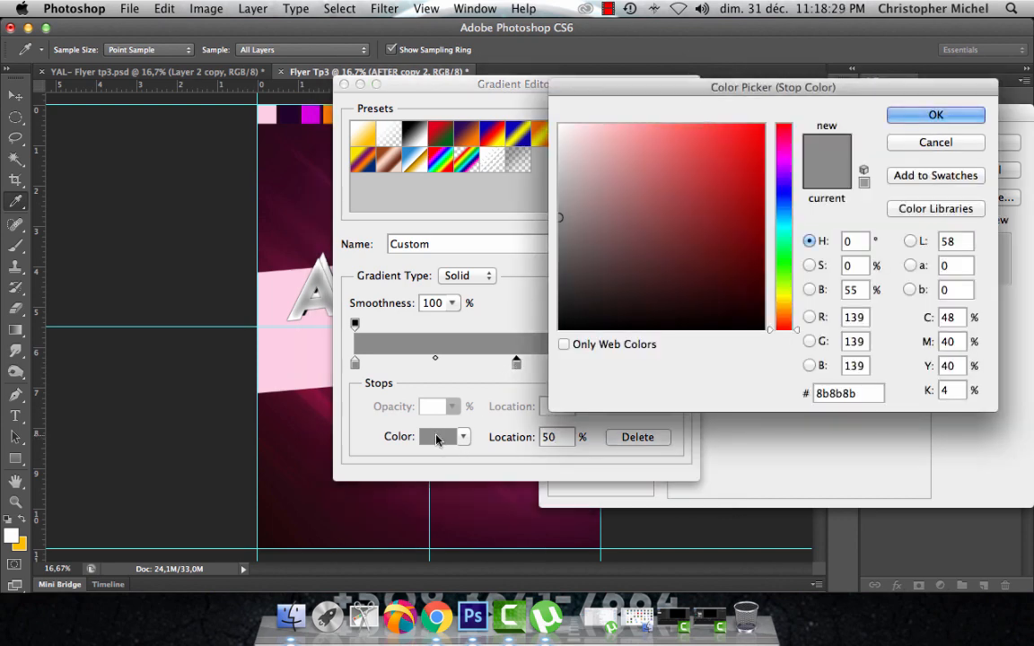
click(568, 140)
drag(548, 123, 572, 93)
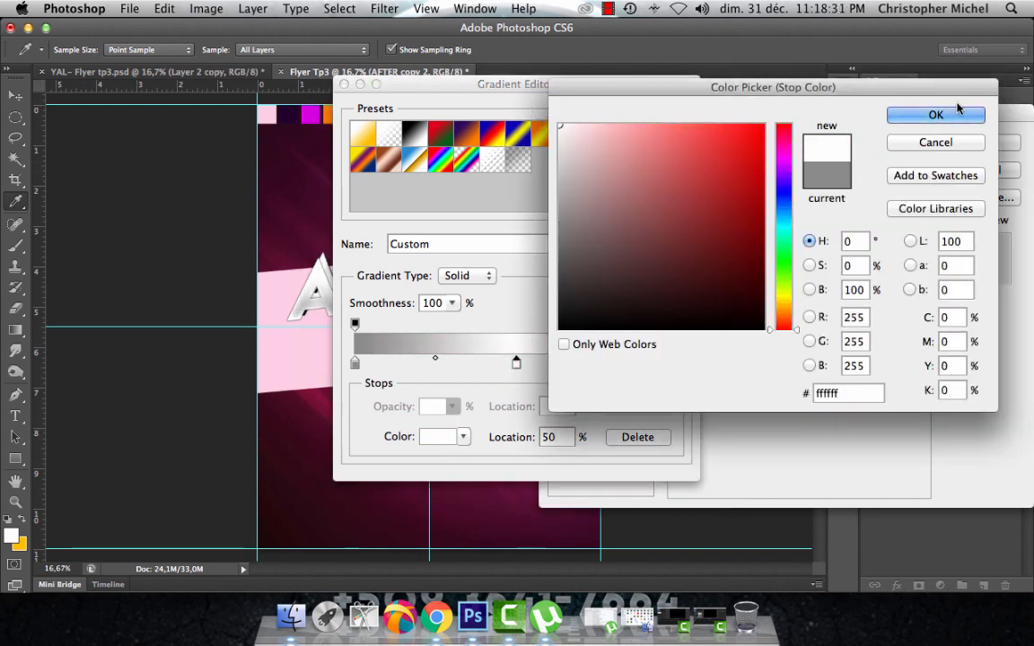
click(936, 115)
Match the gradient's end stop to the gray of its starting stop and accept the gradient.
click(676, 363)
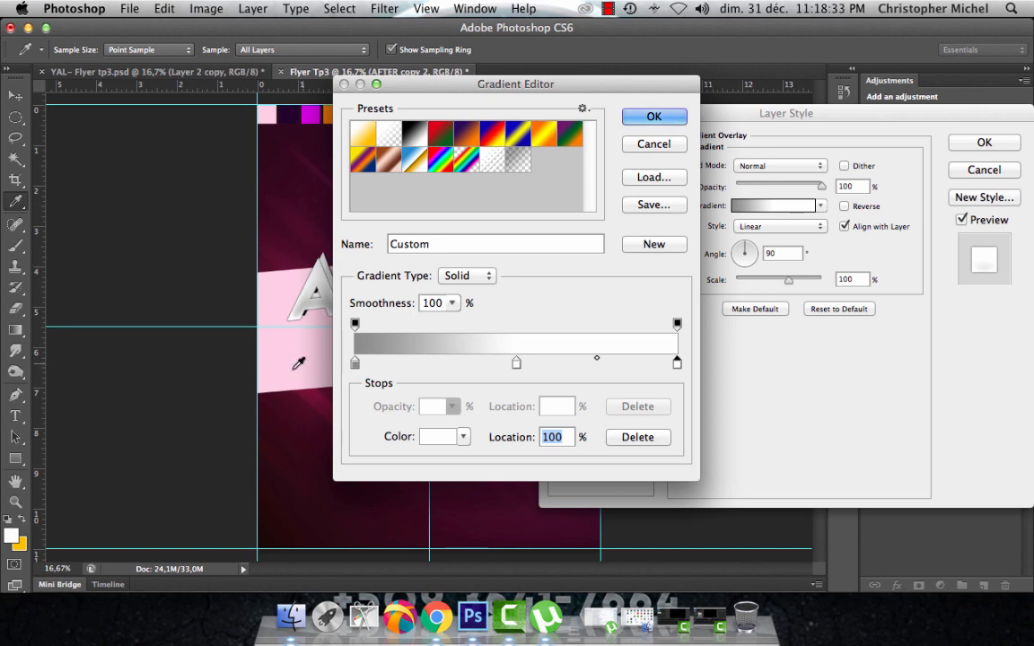
click(360, 334)
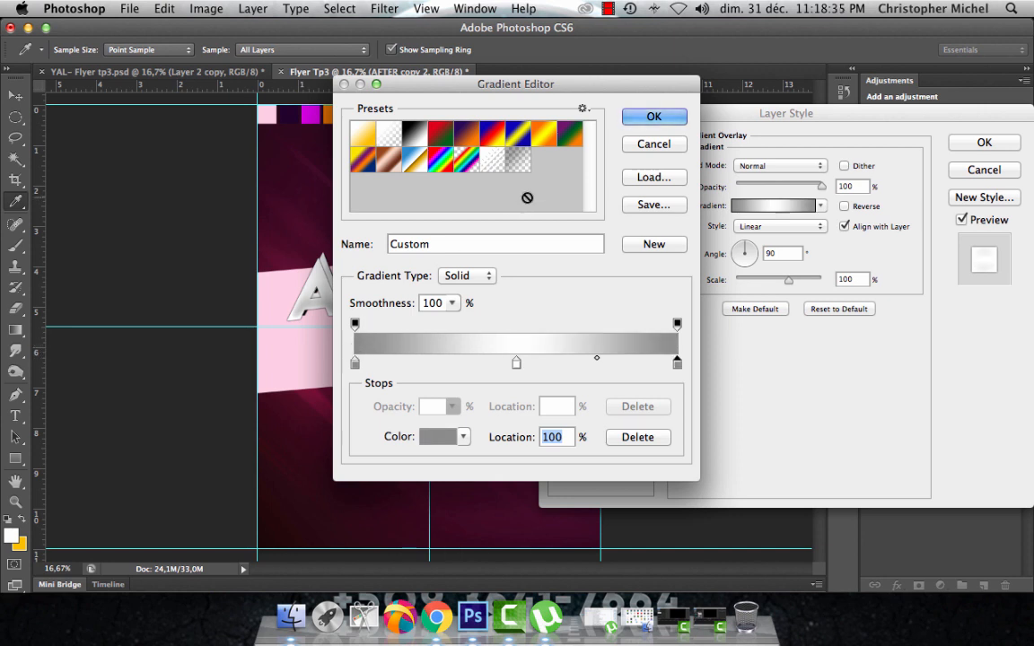
click(651, 116)
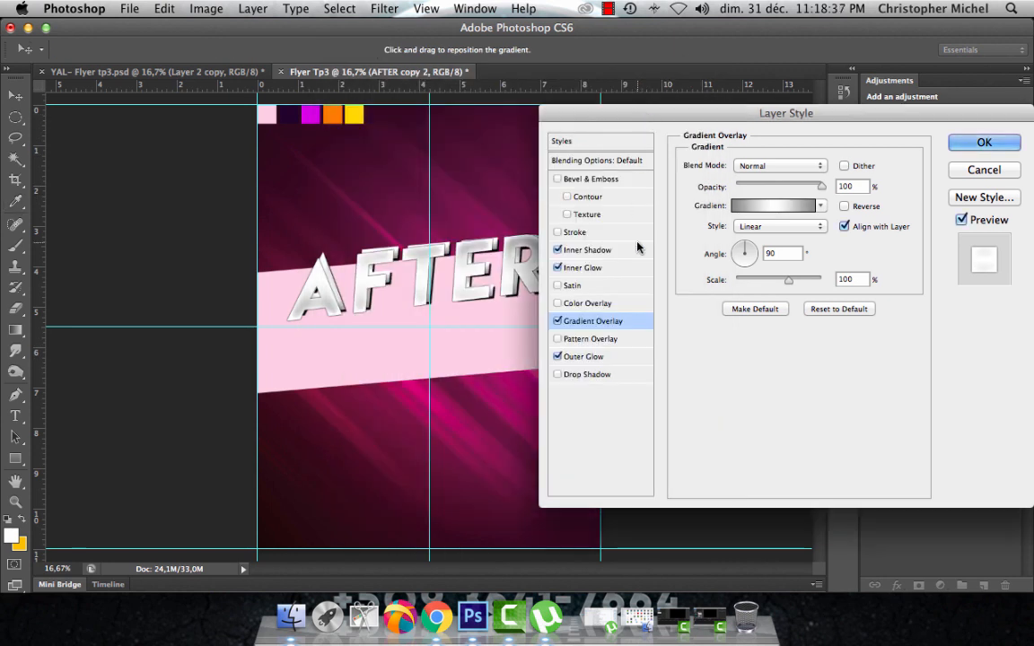
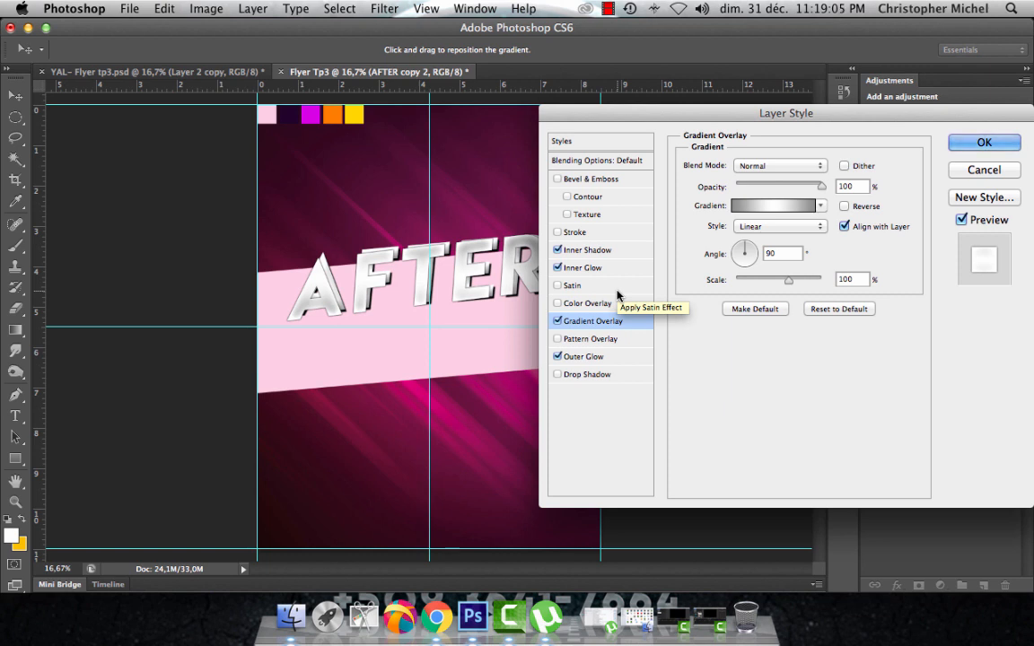
Review the outer glow and gradient colors, and set the gradient overlay's scale to 71%.
click(582, 357)
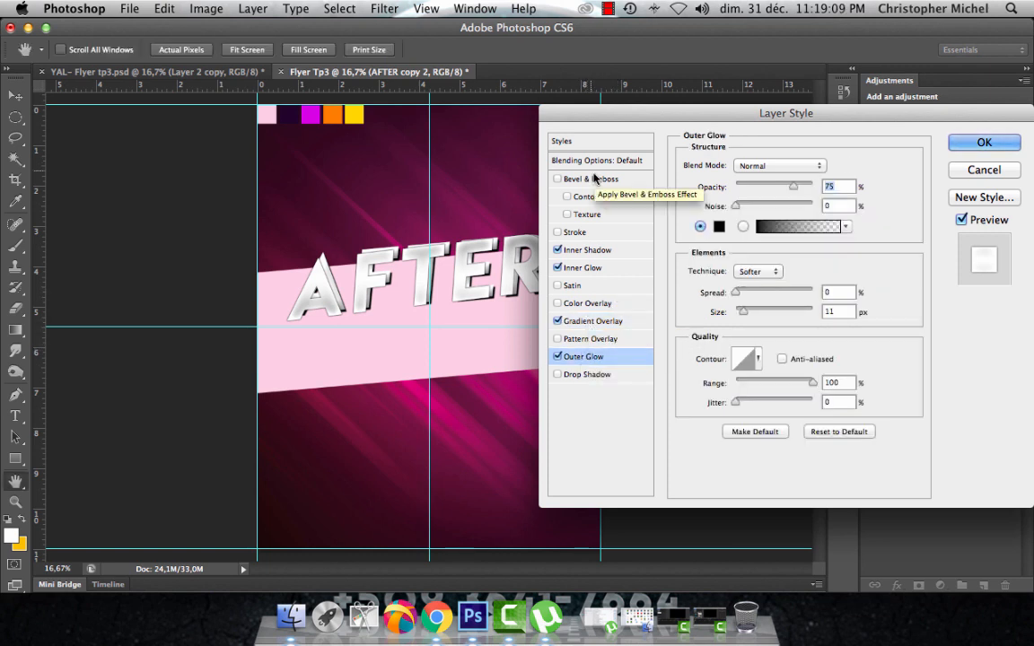
drag(575, 112, 625, 100)
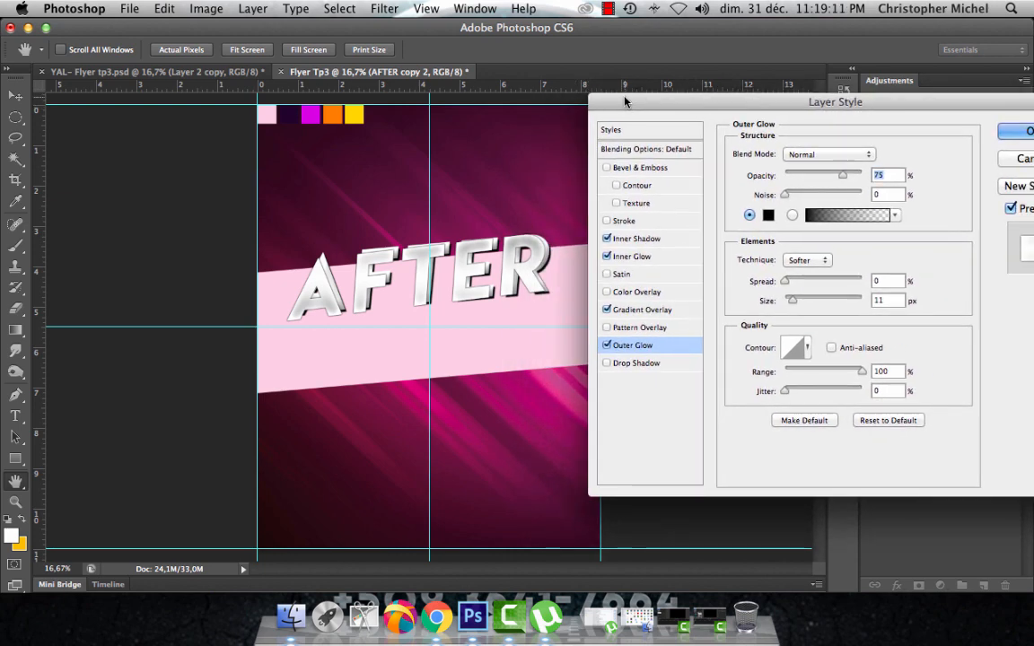
click(632, 308)
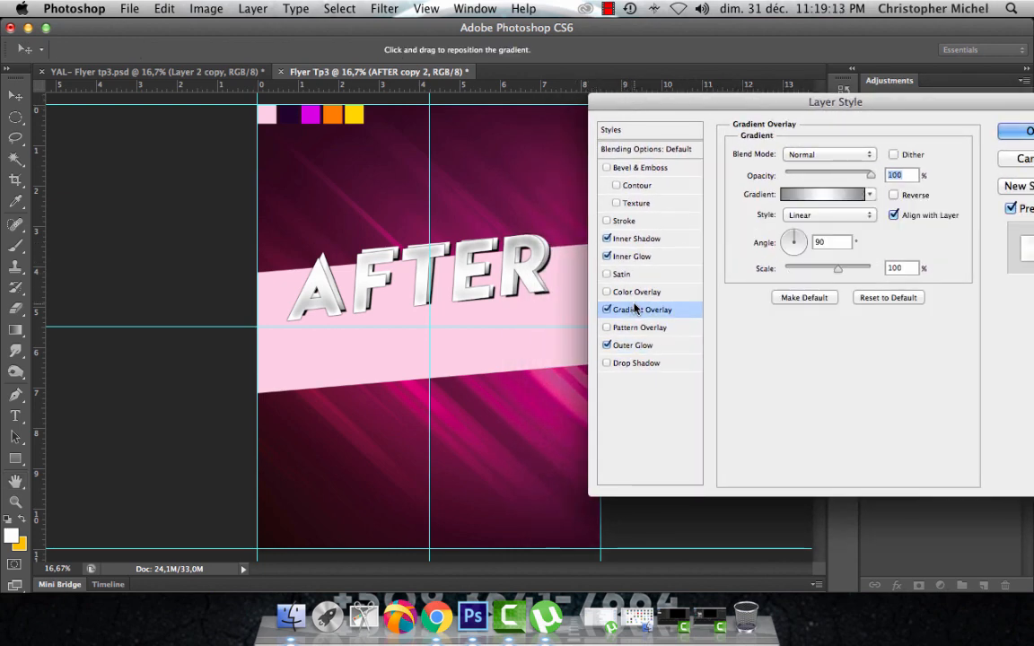
click(834, 195)
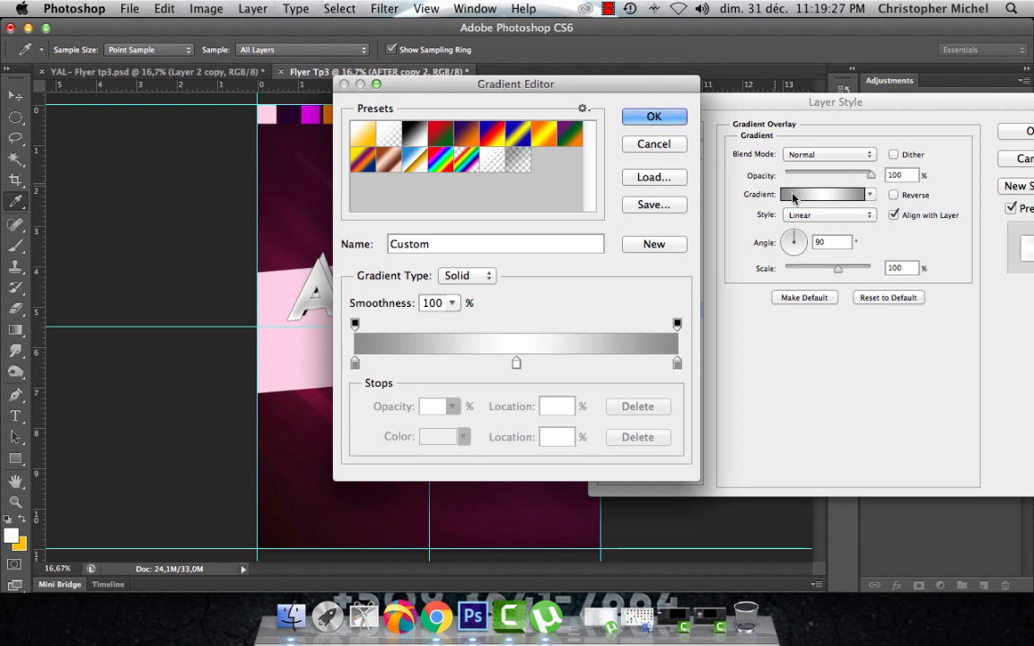
click(657, 118)
drag(844, 266, 820, 272)
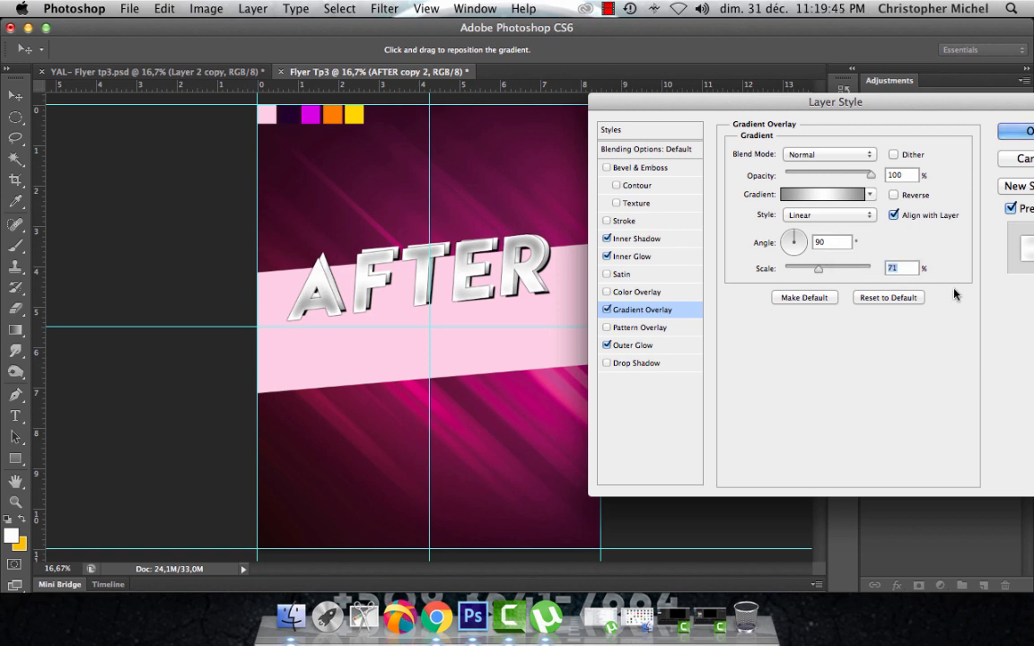
Review the overlay gradient's three stops and the inner glow and inner shadow settings, and apply the layer style.
click(835, 195)
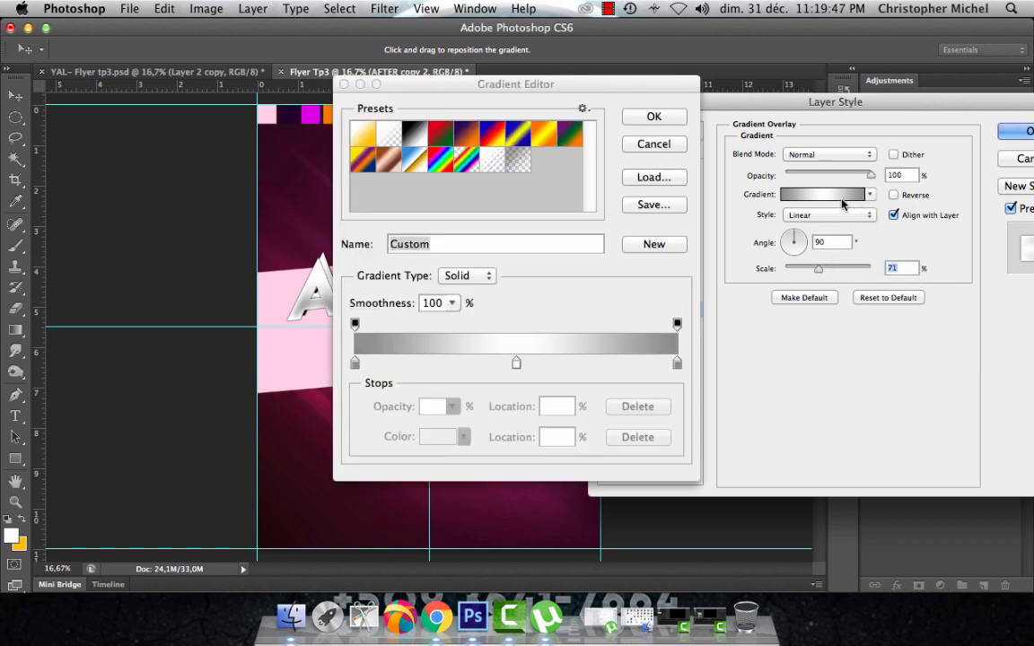
click(677, 363)
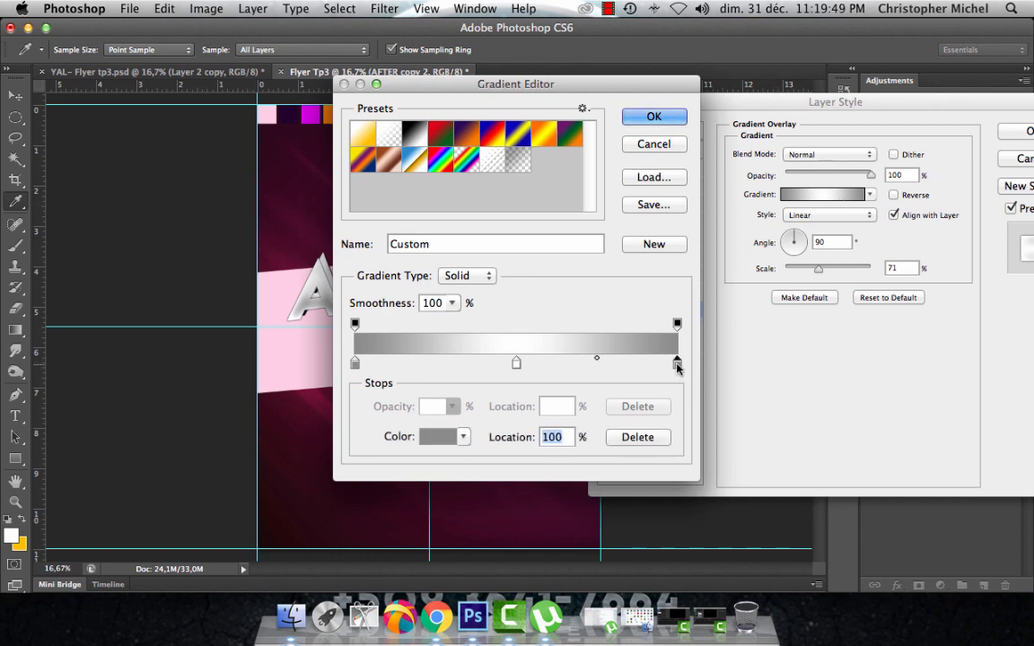
click(516, 363)
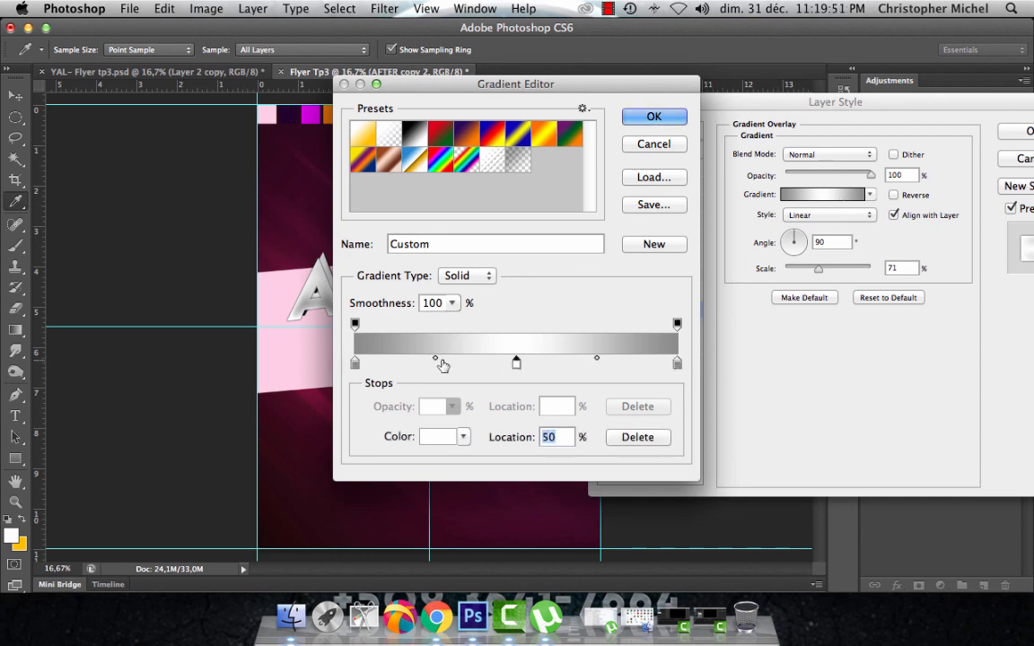
click(355, 363)
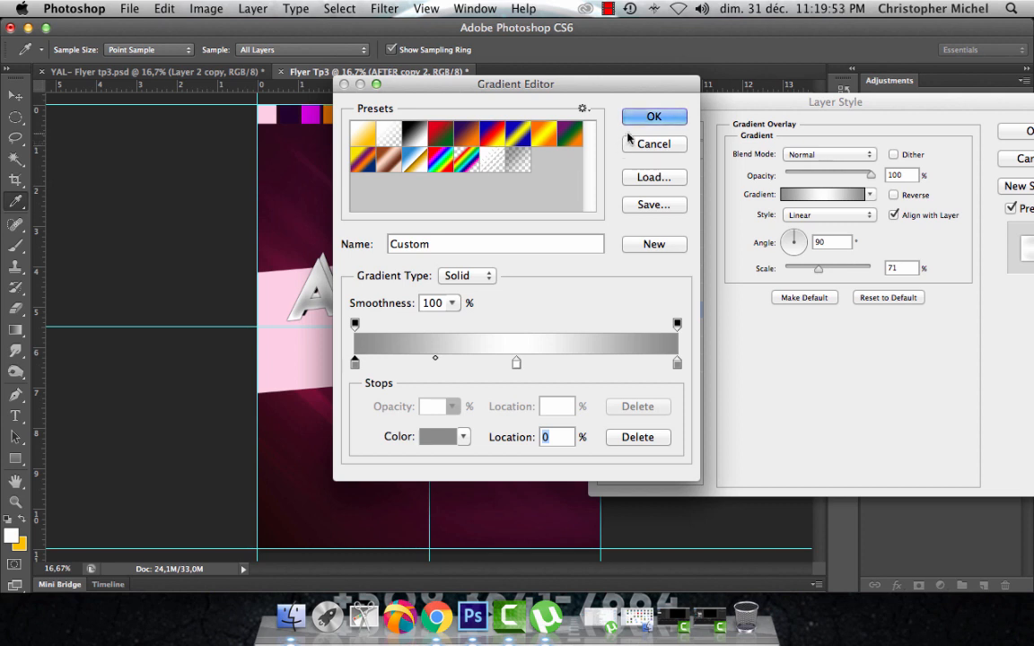
click(654, 117)
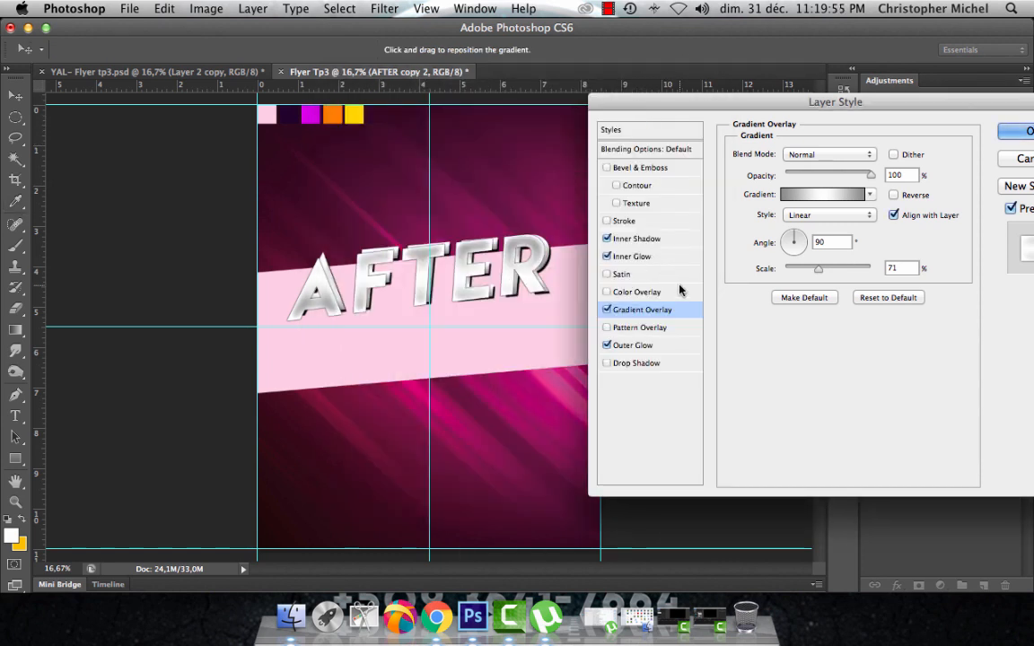
click(647, 258)
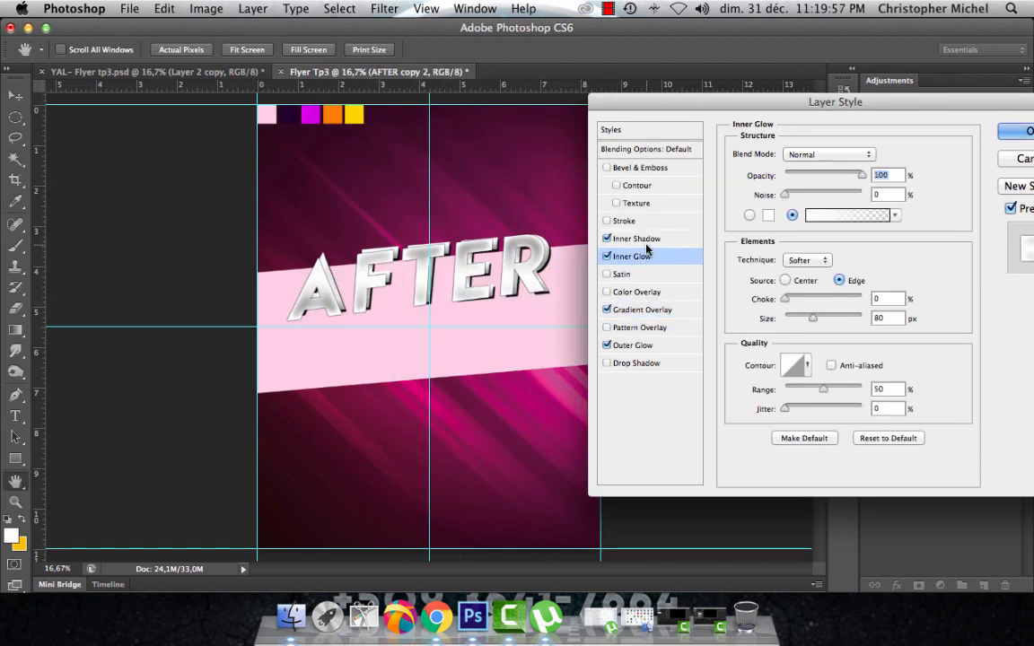
click(651, 240)
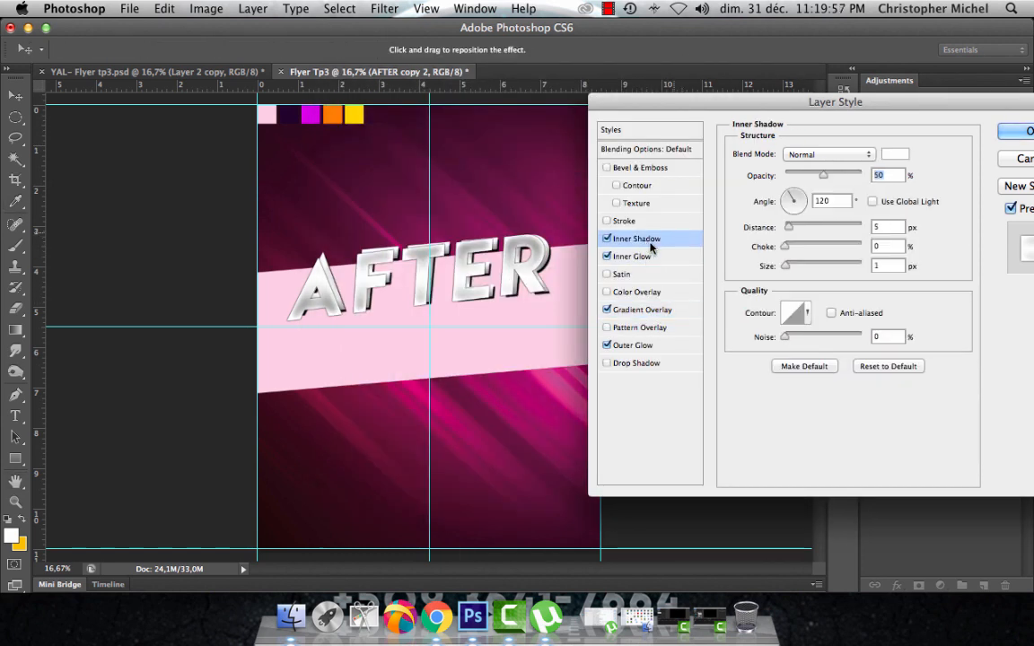
click(1017, 135)
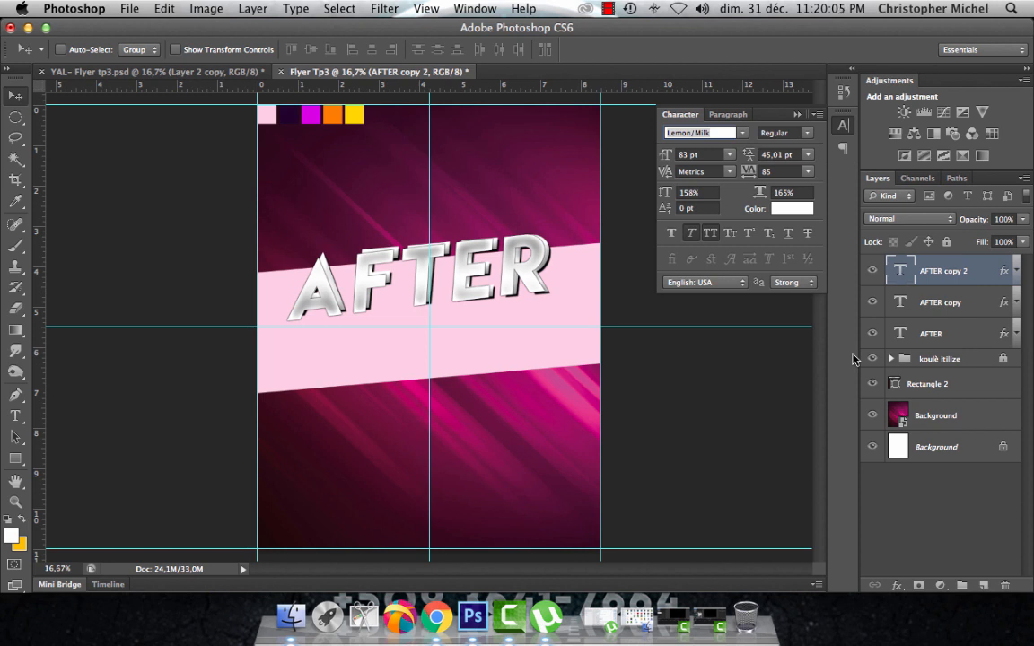
Rotate the AFTER copy 2 text by 1.37° with Free Transform.
key(super+t)
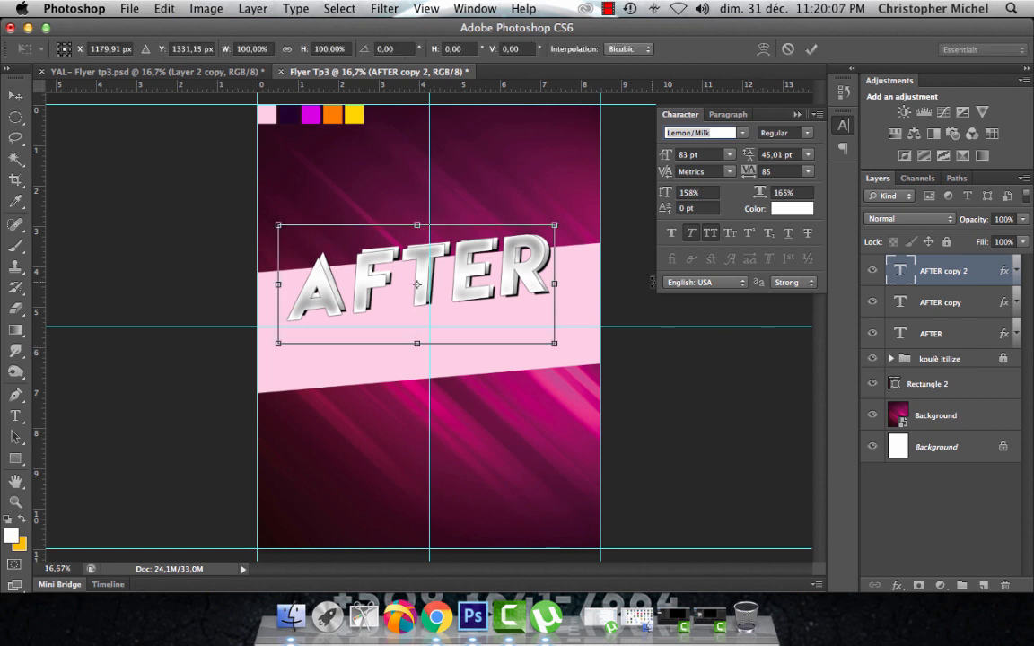
drag(653, 283, 654, 287)
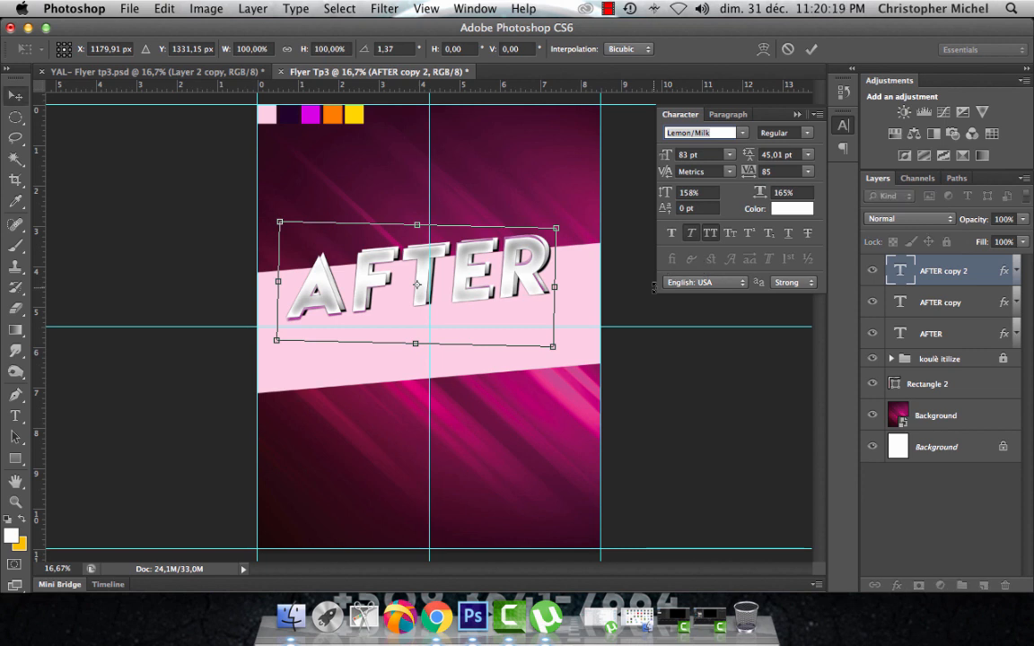
key(Return)
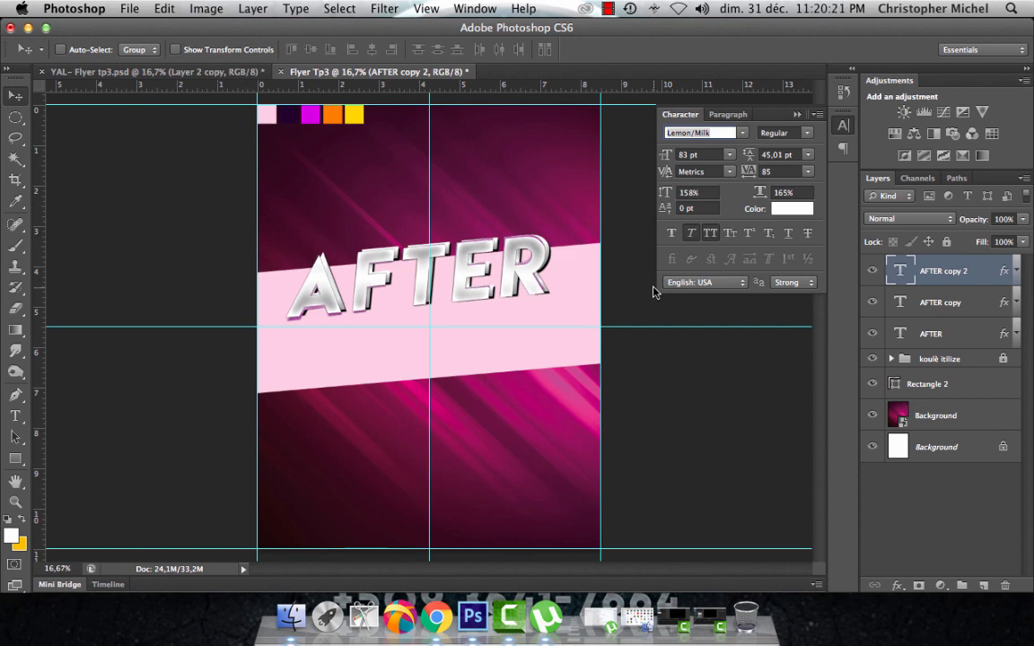
Check the finished flyer in YAL- Flyer tp3.psd, and group the three AFTER text layers of Flyer Tp3 as "After".
click(192, 72)
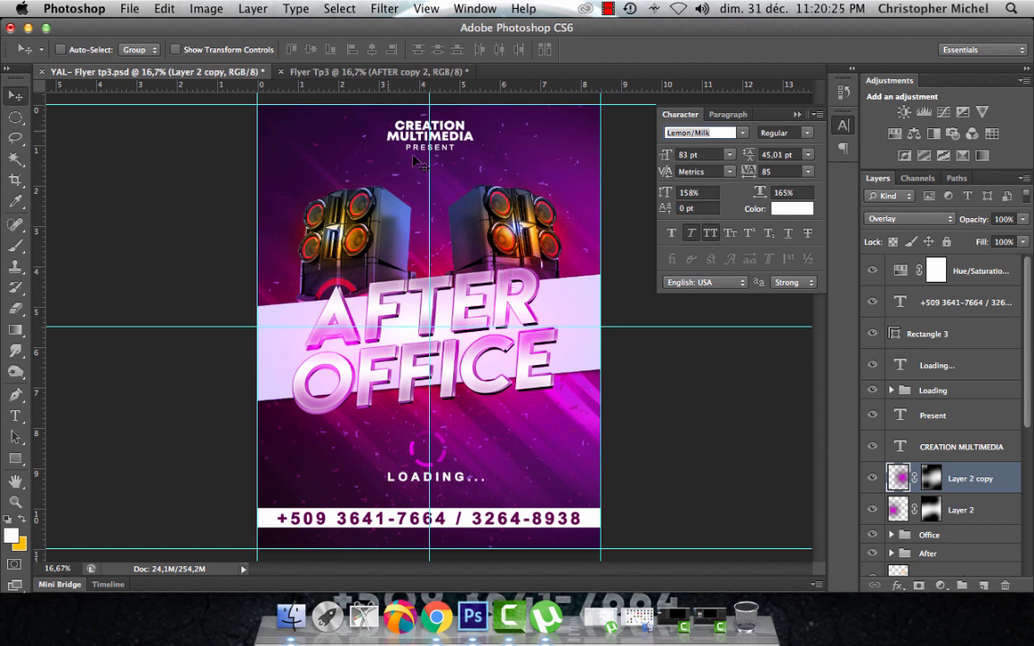
click(355, 75)
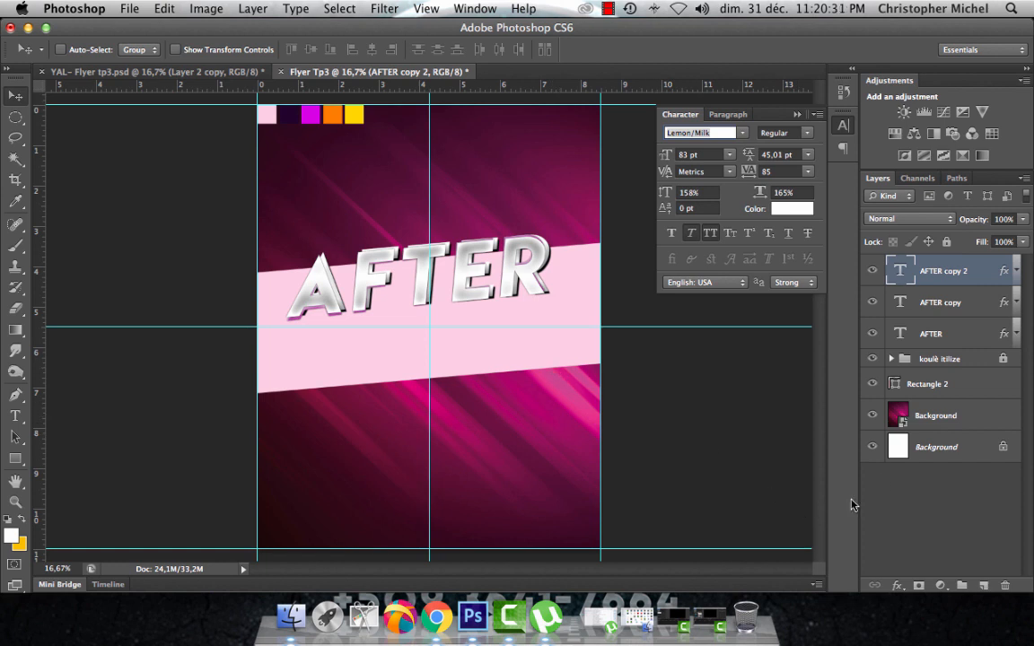
shift+click(941, 335)
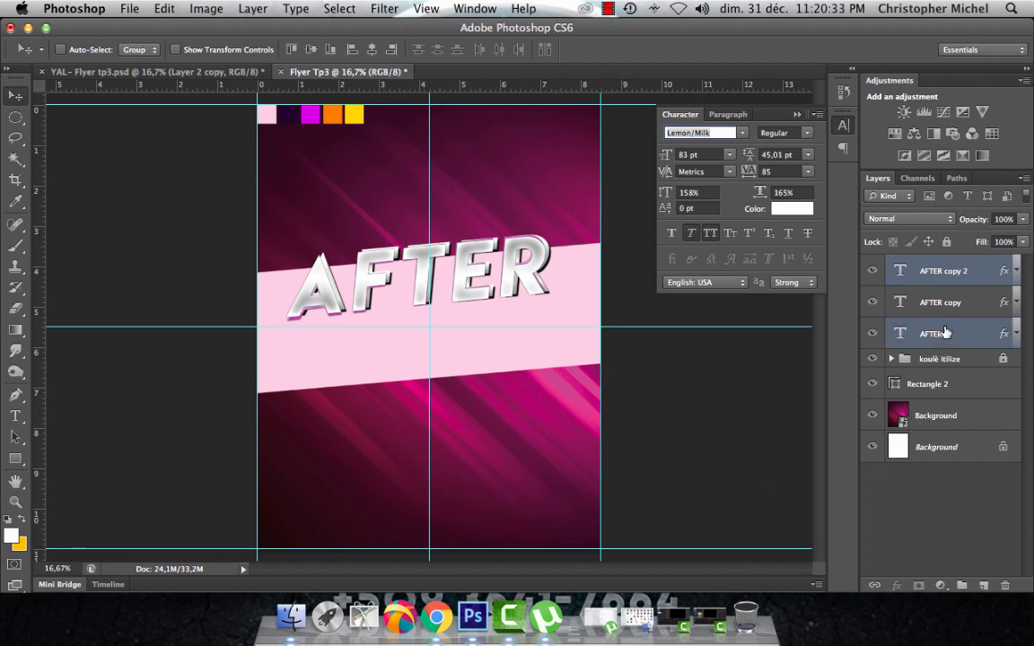
super+click(944, 296)
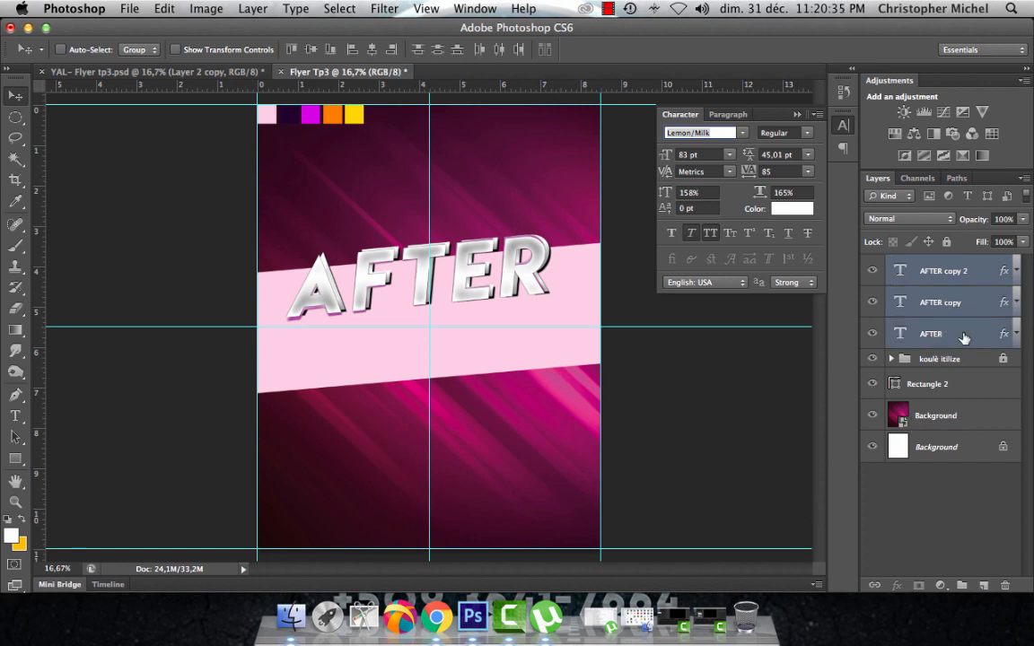
key(super+g)
double_click(933, 264)
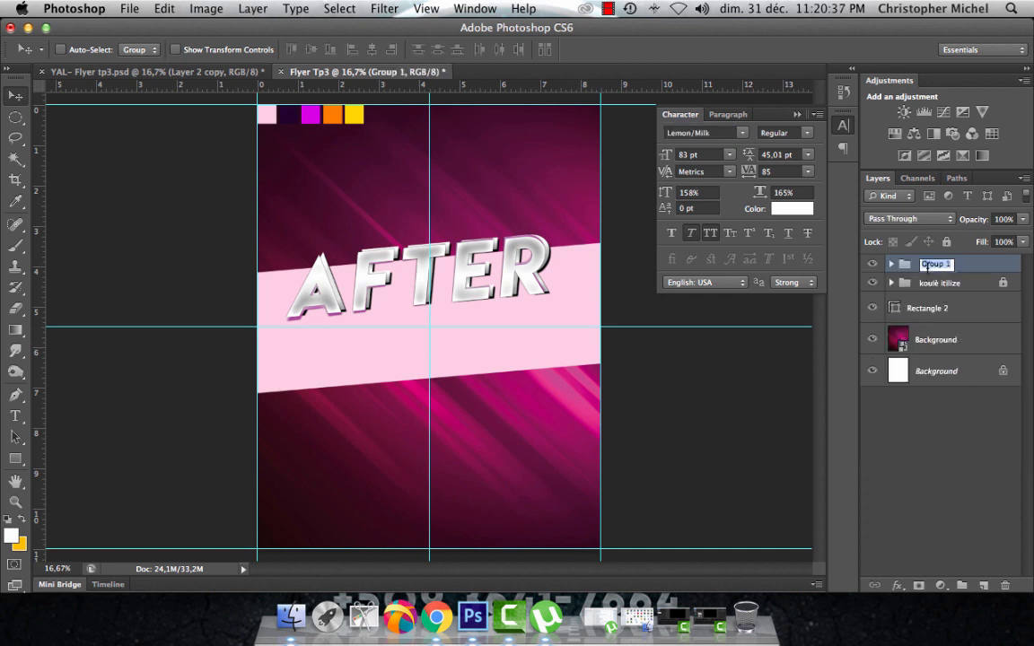
text(After)
key(Return)
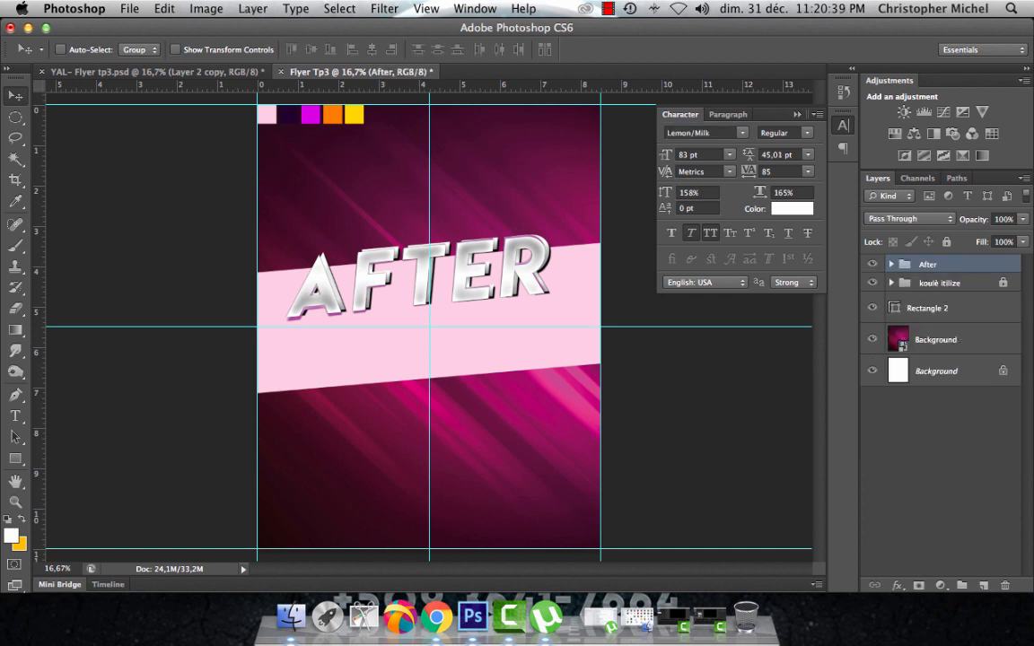
Duplicate the After group and place the copy directly below the first AFTER title on the pink band.
key(super+j)
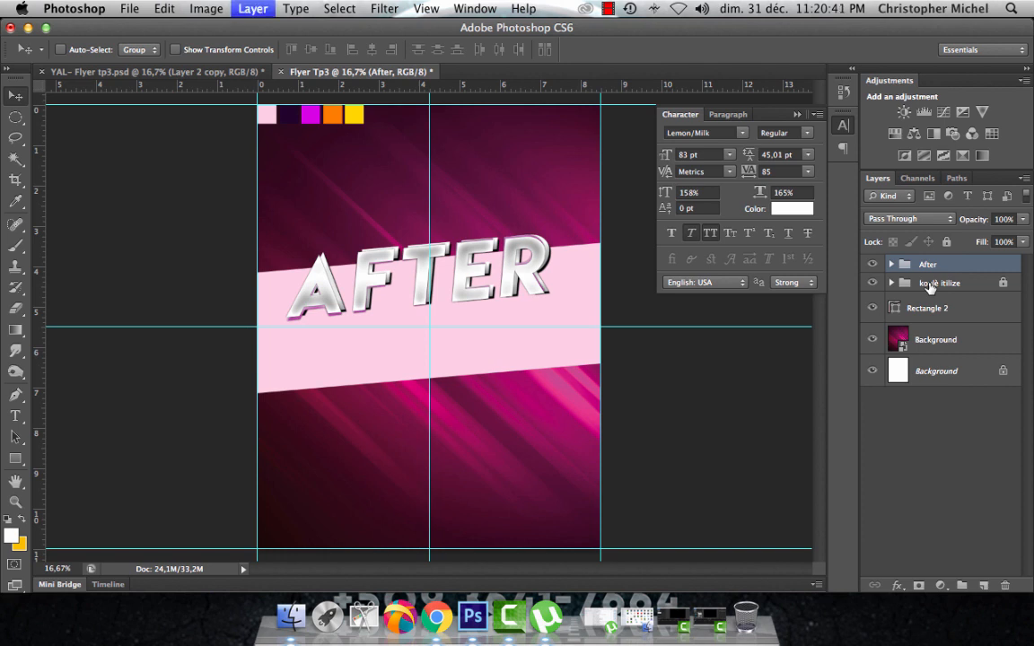
drag(521, 296, 530, 360)
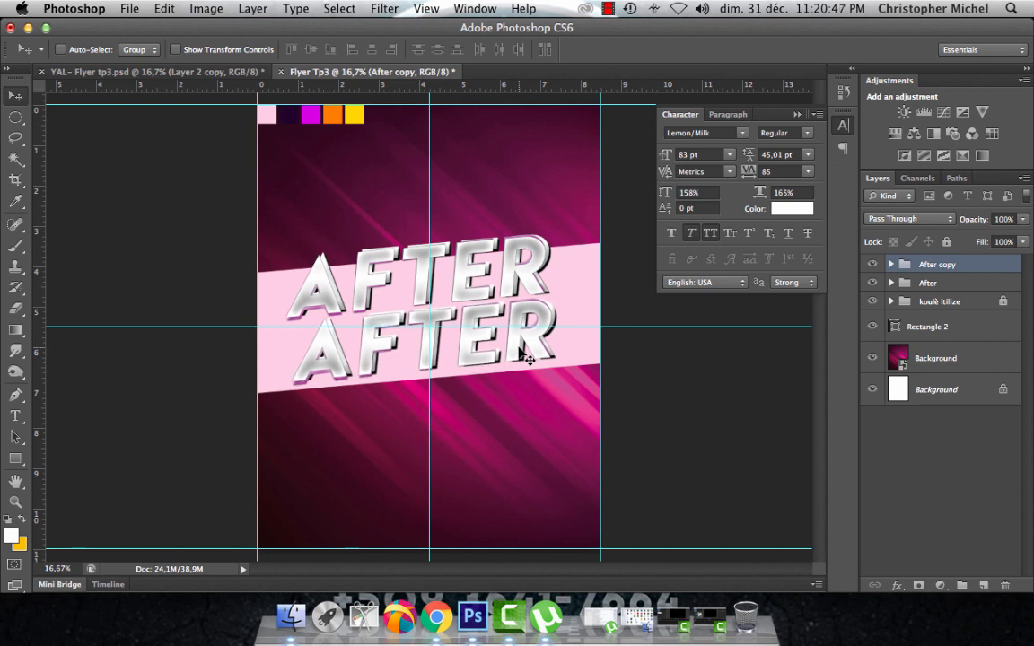
Hide the two upper text layers in the duplicated group and change the lowest layer's text to OFFICE.
click(891, 264)
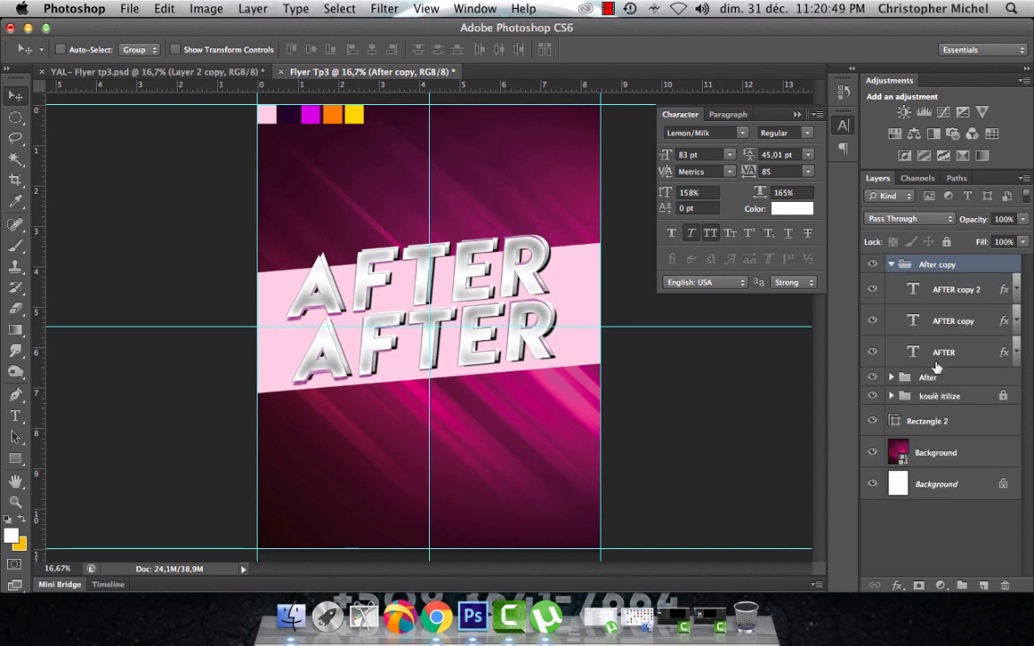
click(871, 321)
click(871, 289)
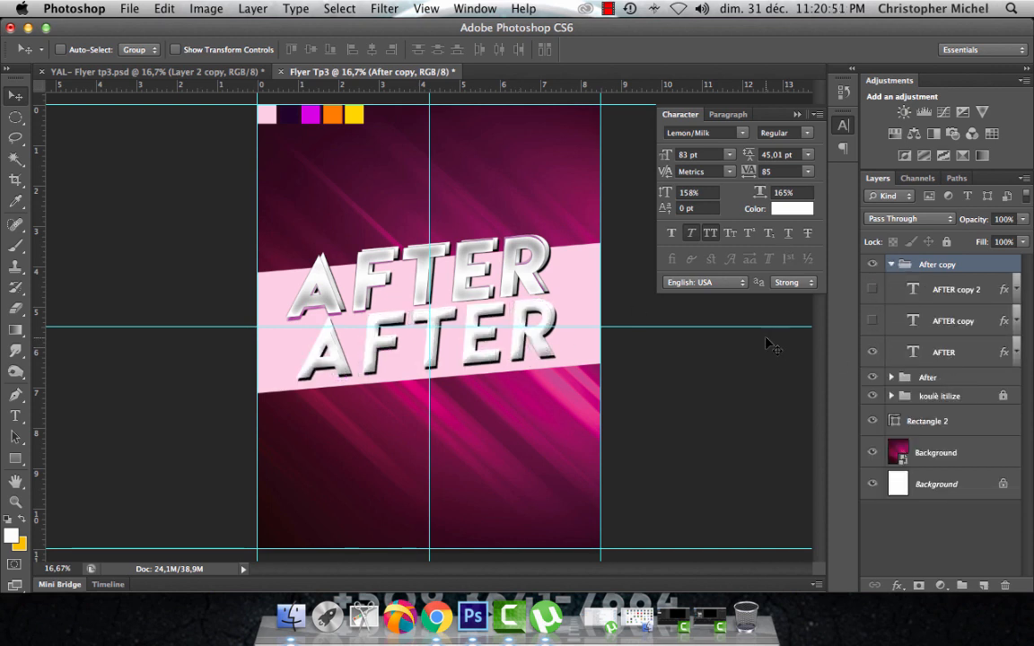
click(15, 416)
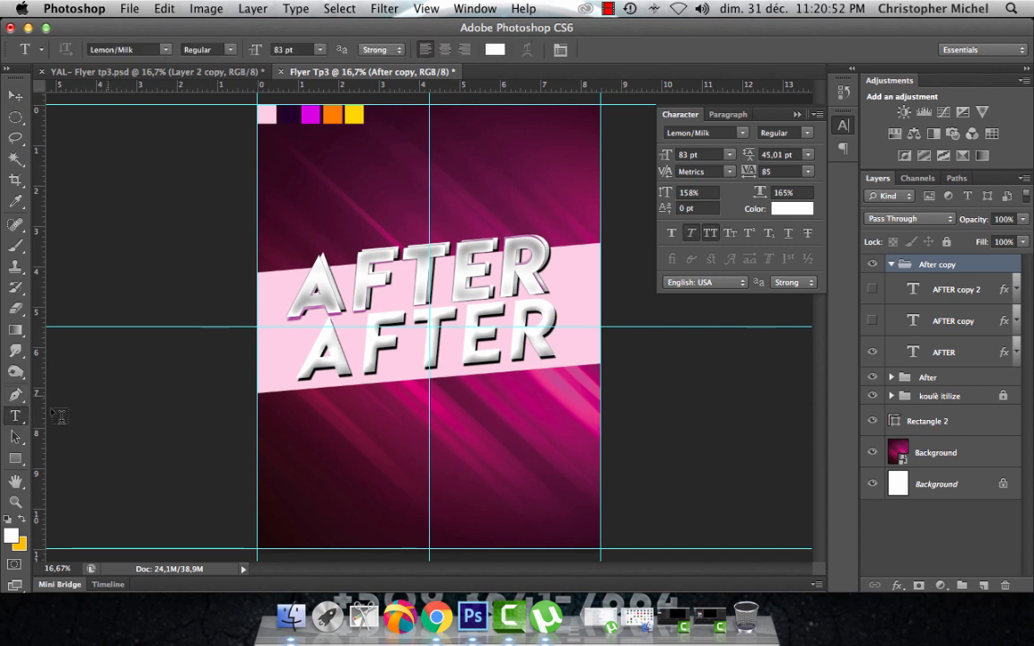
double_click(405, 335)
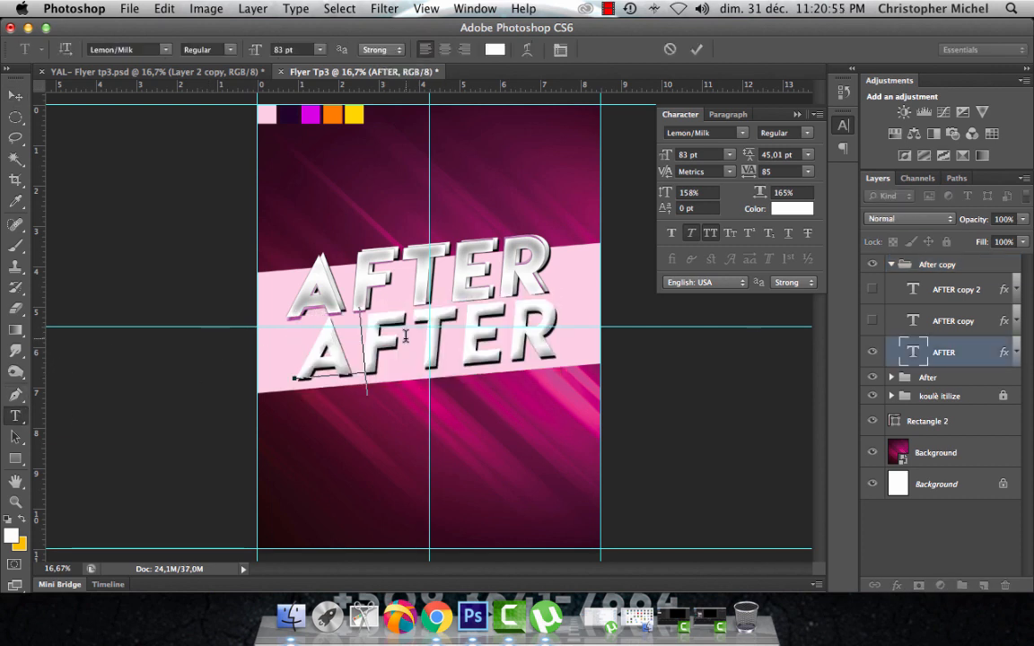
text(OFFICE)
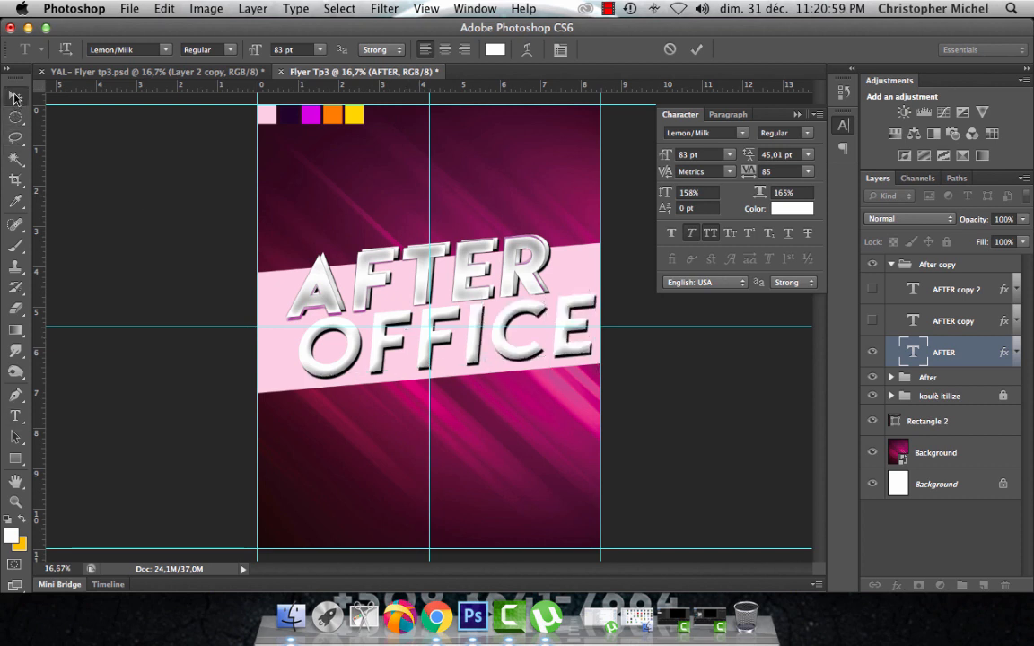
click(14, 95)
Show the AFTER copy layer in the duplicated group and replace its text with OFFICE.
click(871, 321)
click(941, 321)
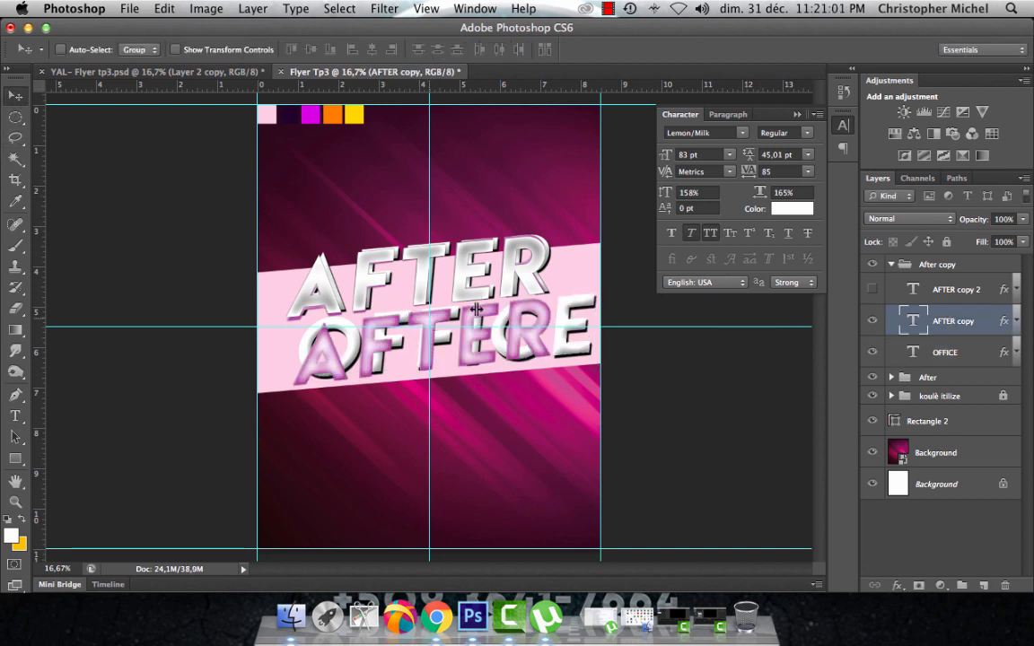
click(16, 416)
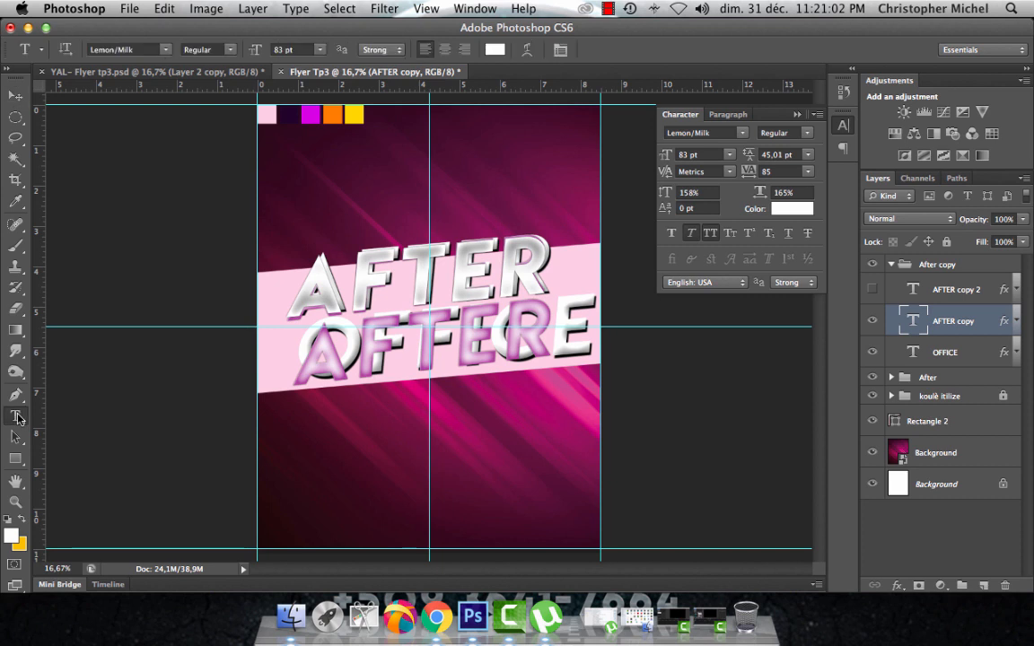
double_click(366, 336)
text(OFFICE)
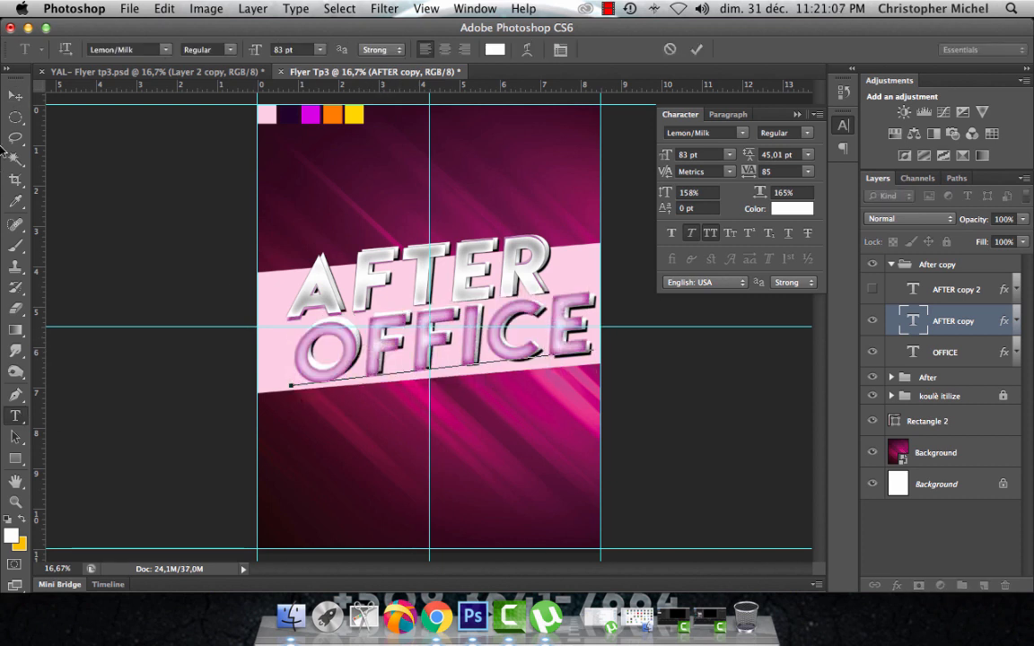
click(13, 96)
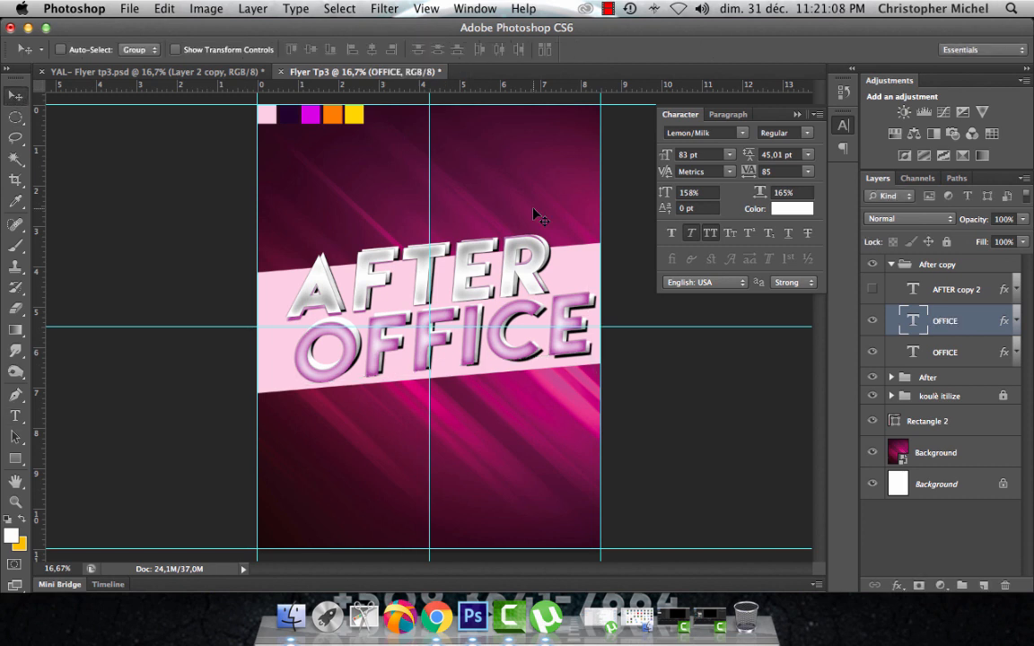
Show the AFTER copy 2 layer in the duplicated group and replace its text with OFFICE.
click(871, 288)
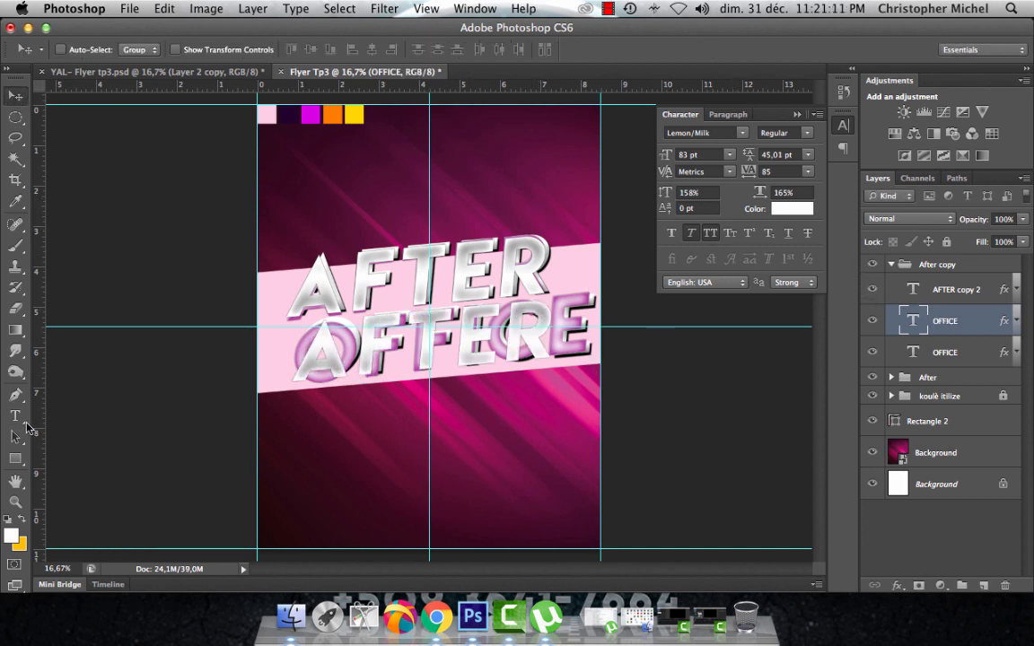
click(17, 417)
click(504, 327)
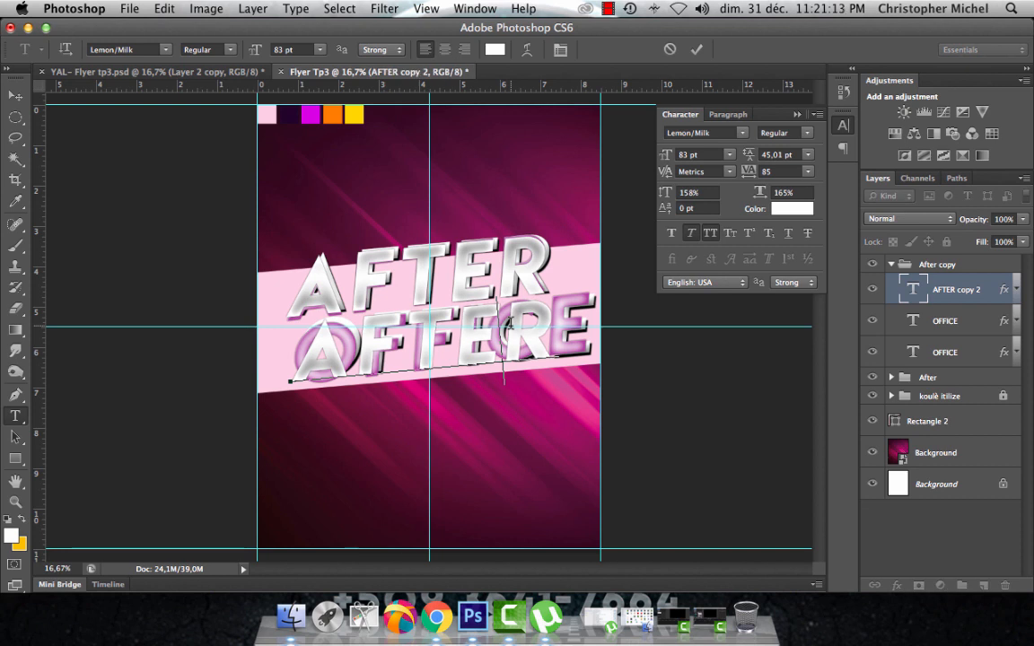
key(super+a)
text(OFF)
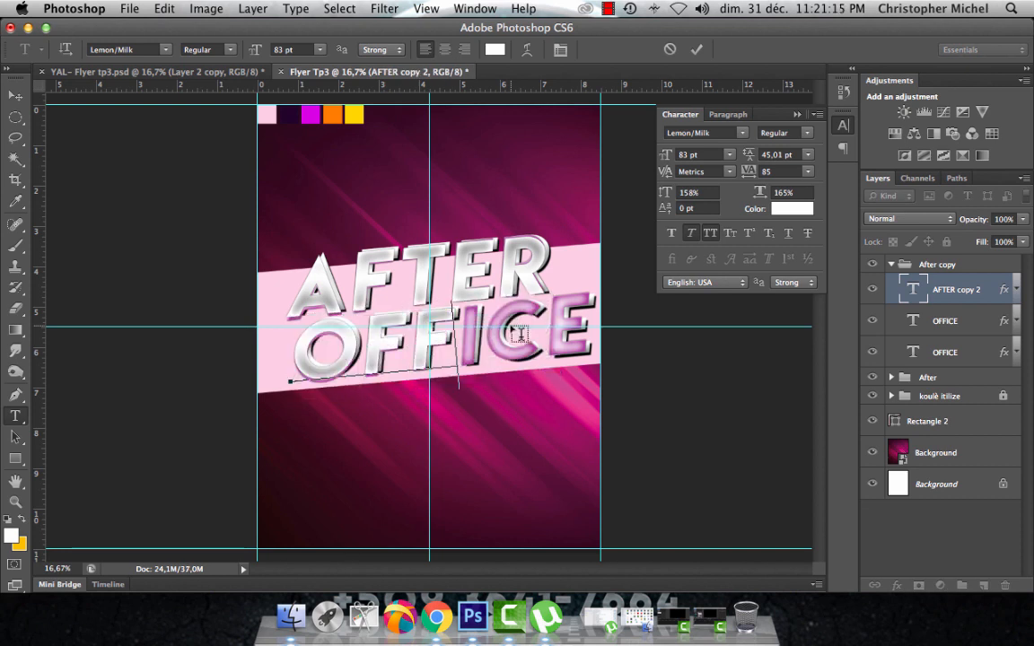
text(ICE)
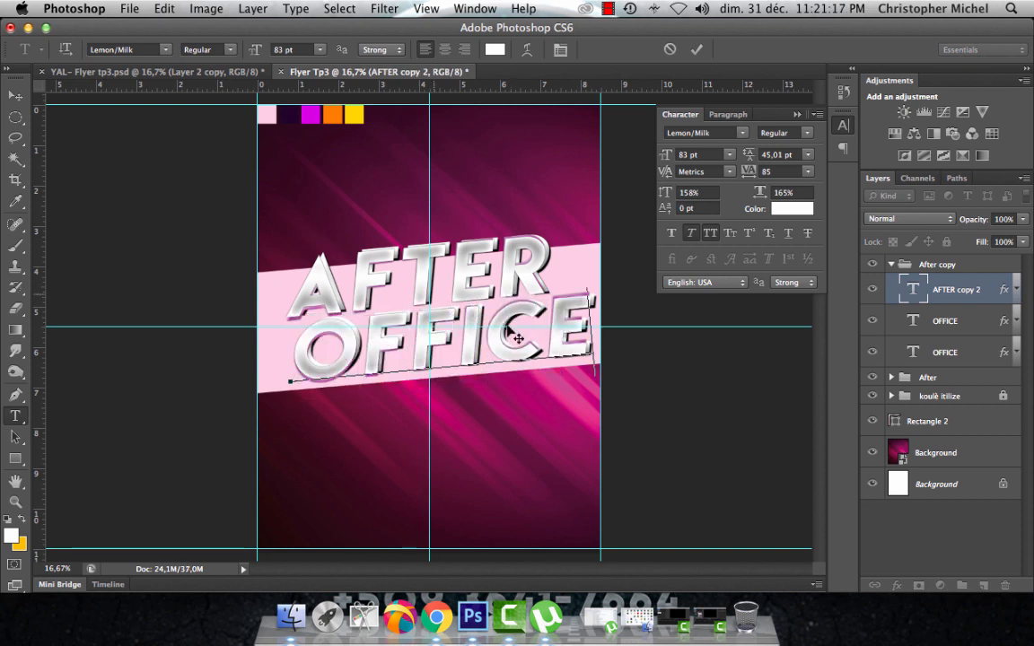
click(15, 95)
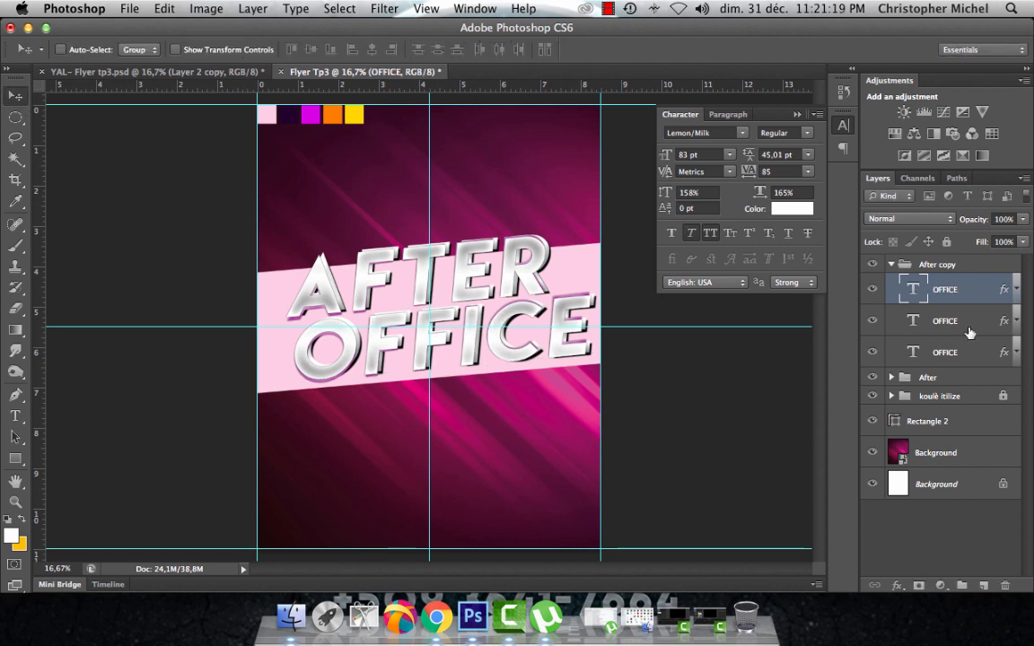
Collapse the duplicated group and rename it OFFICE.
click(892, 264)
double_click(924, 264)
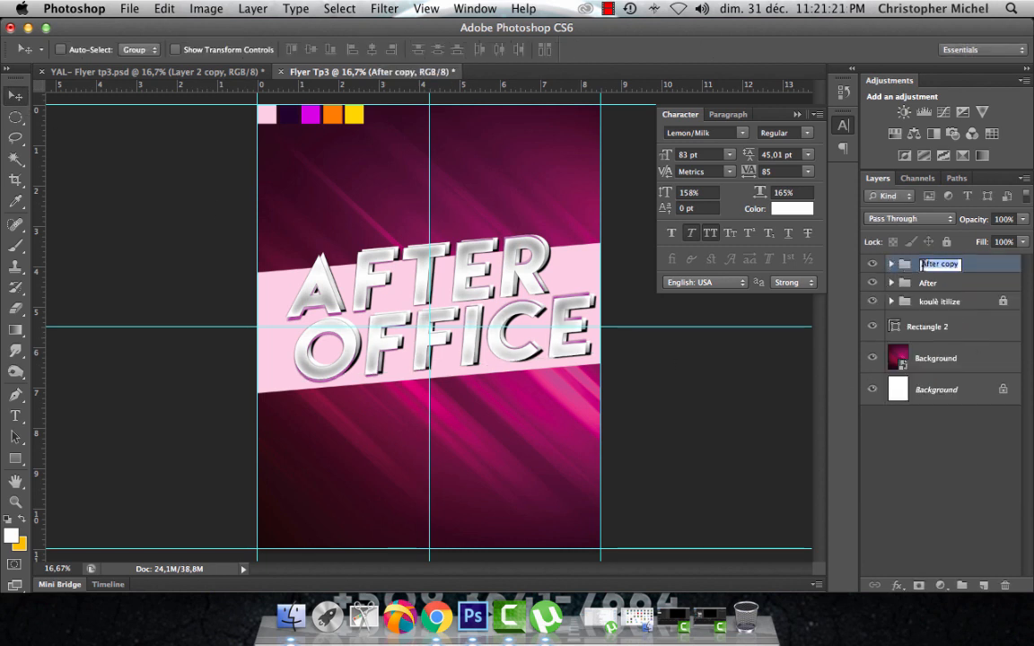
text(q)
key(Return)
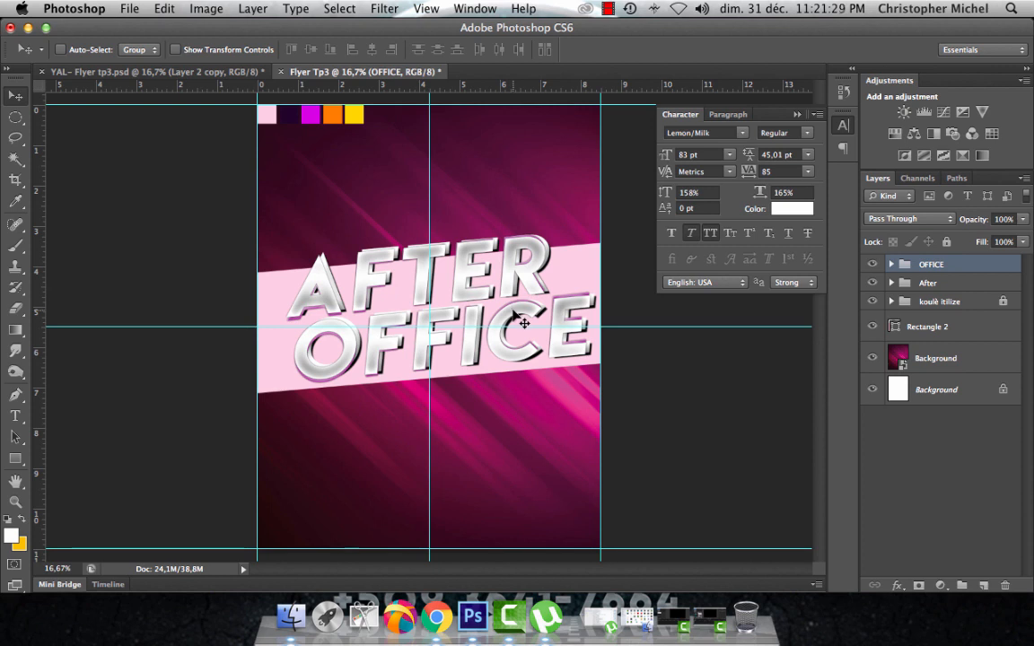
Shift the OFFICE word left beneath AFTER, and move both groups together slightly right to center the title on the page.
drag(522, 322, 493, 325)
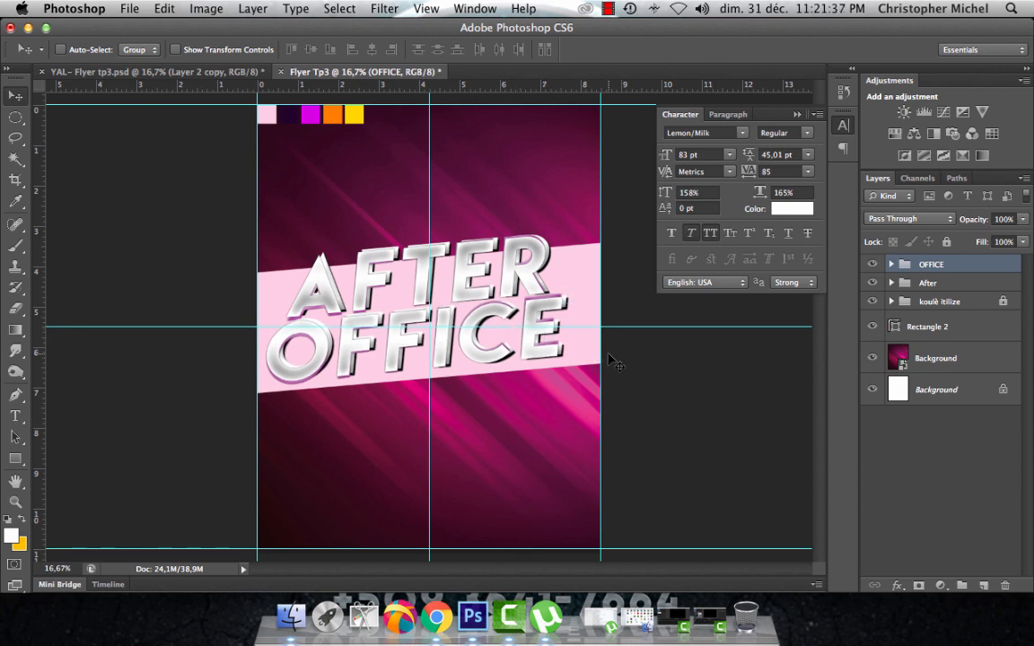
shift+click(943, 284)
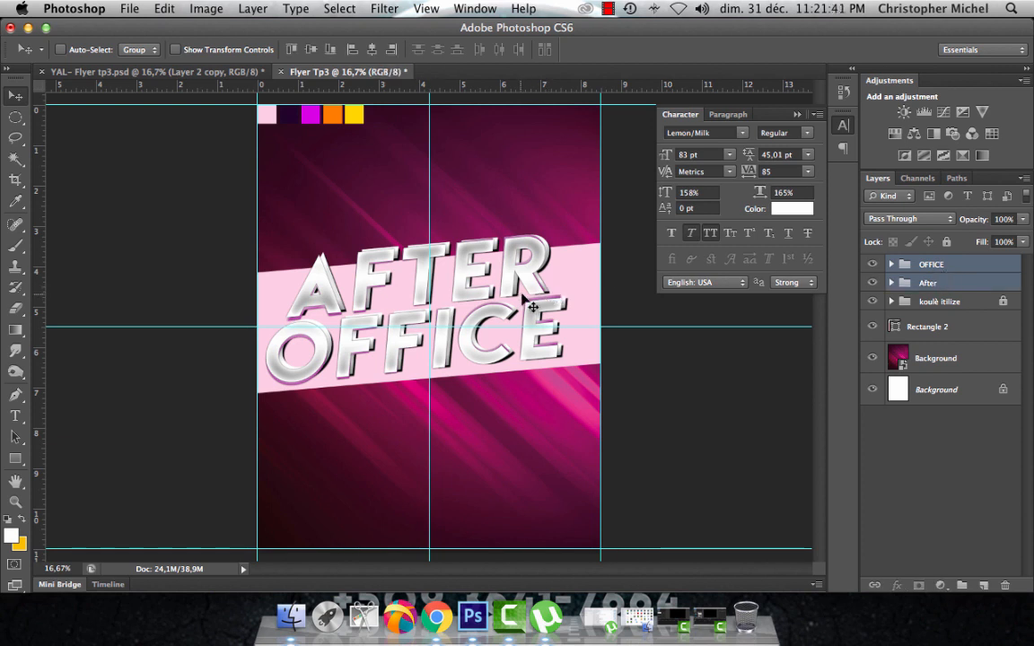
drag(525, 298, 551, 311)
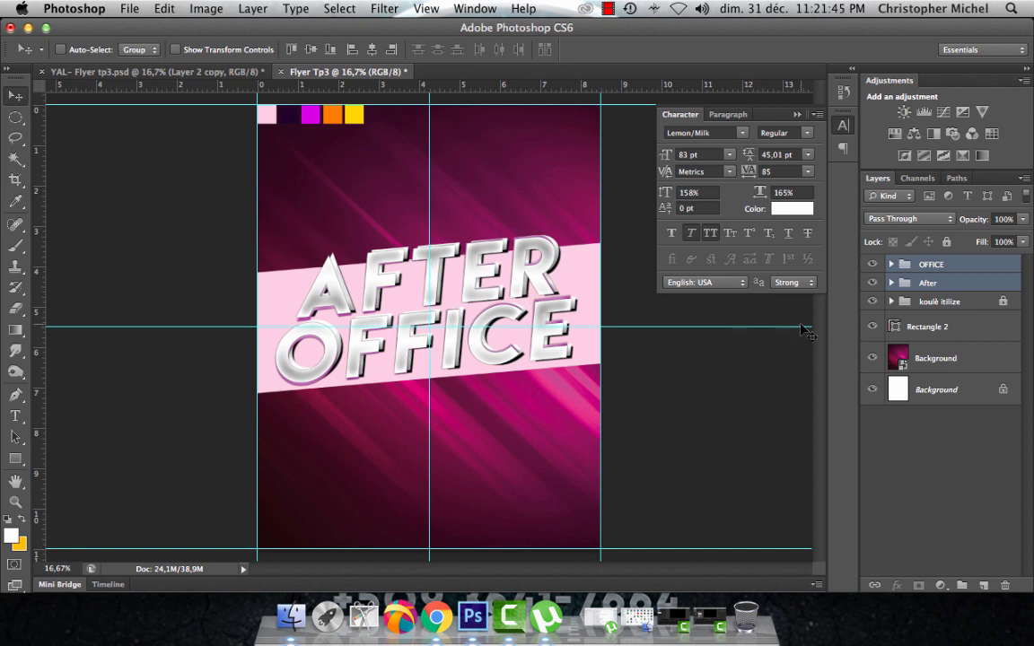
Reduce the pink band's height to 88,93% from its lower edge and rotate it by -0,57° with Free Transform.
click(906, 327)
key(super+t)
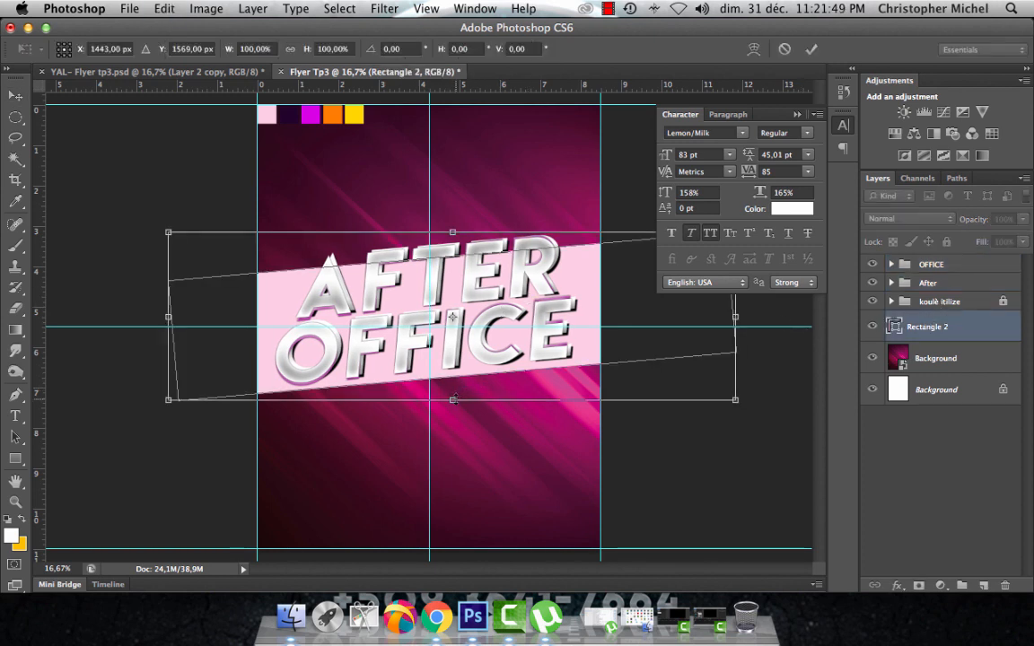
drag(453, 398, 452, 373)
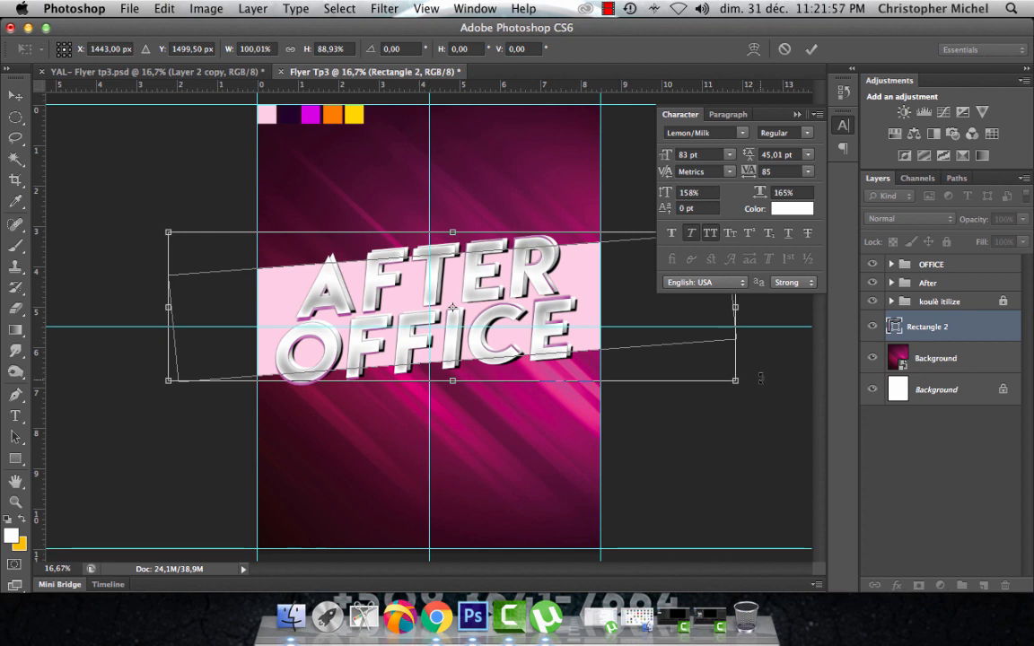
drag(760, 378, 760, 378)
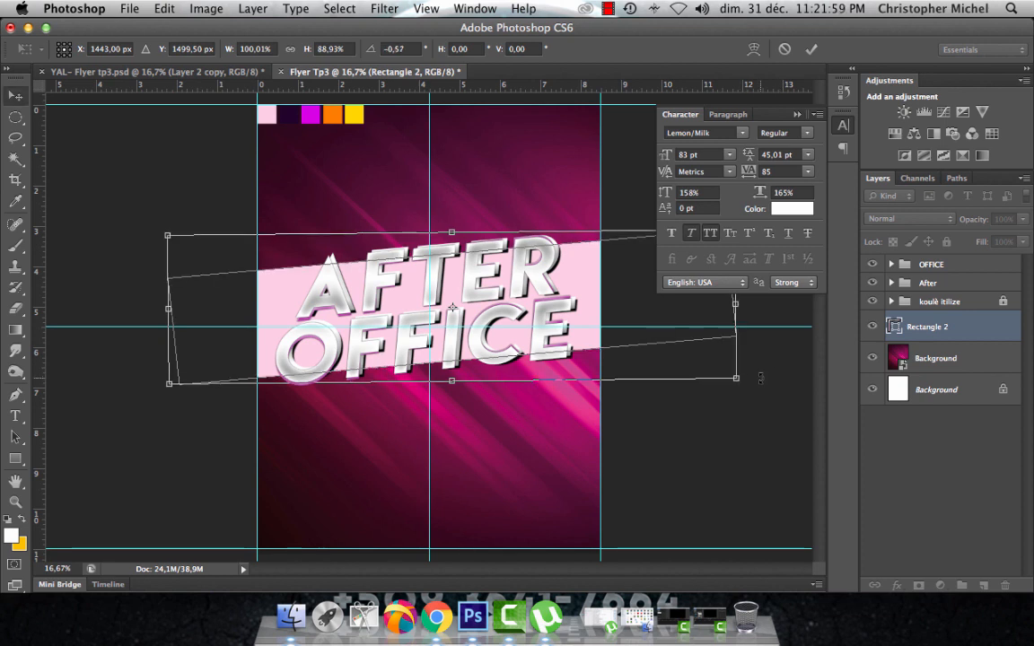
key(Return)
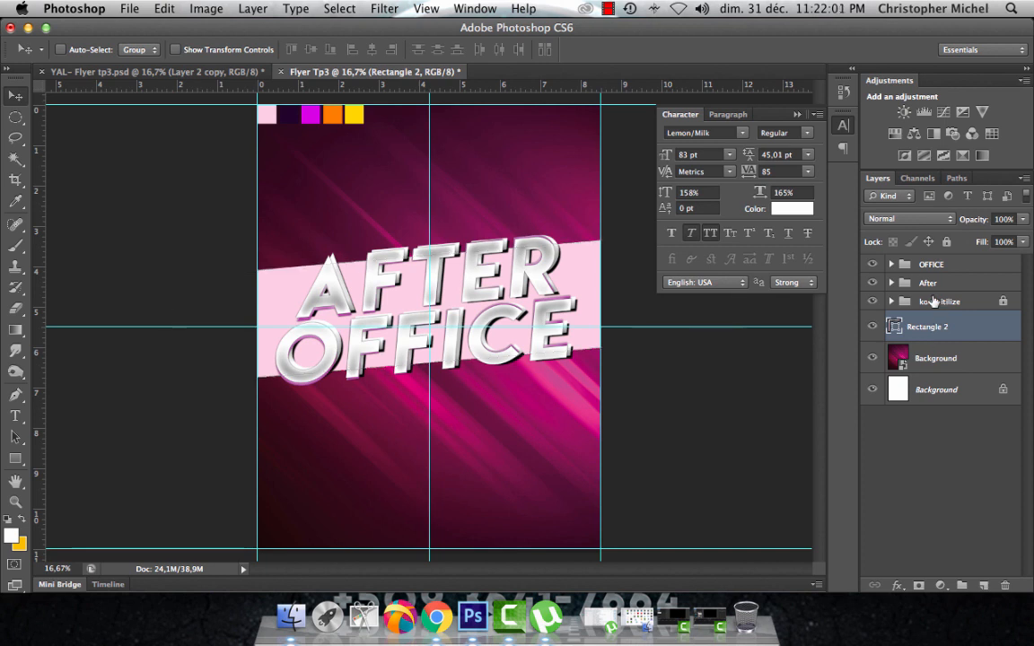
Hide the Character panel and the guides, and compare the flyer with the finished design in YAL- Flyer tp3.psd.
click(933, 302)
click(795, 114)
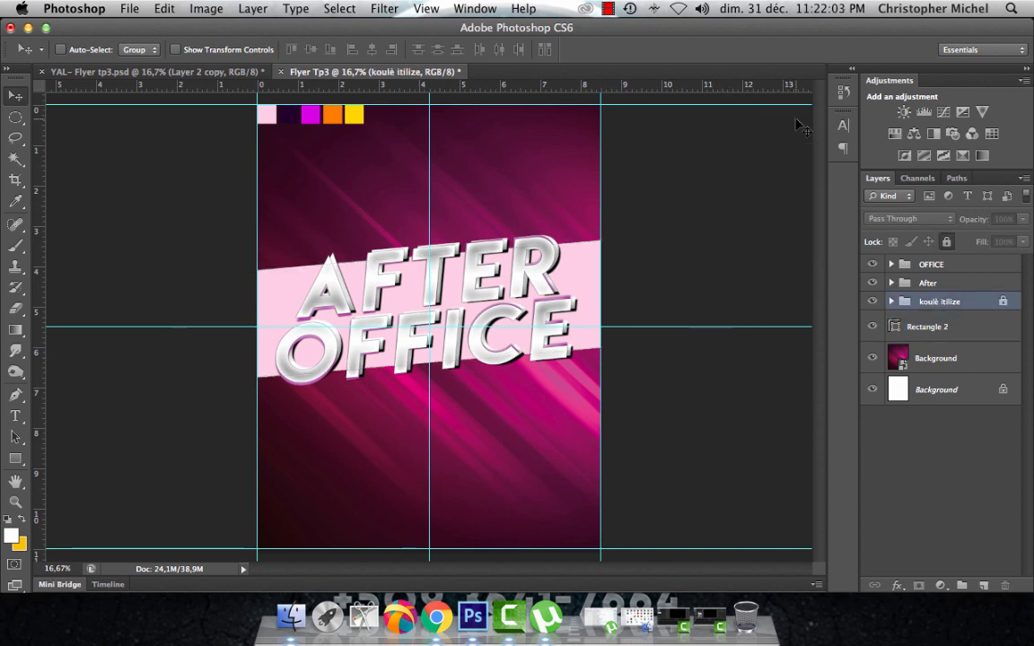
key(super+semicolon)
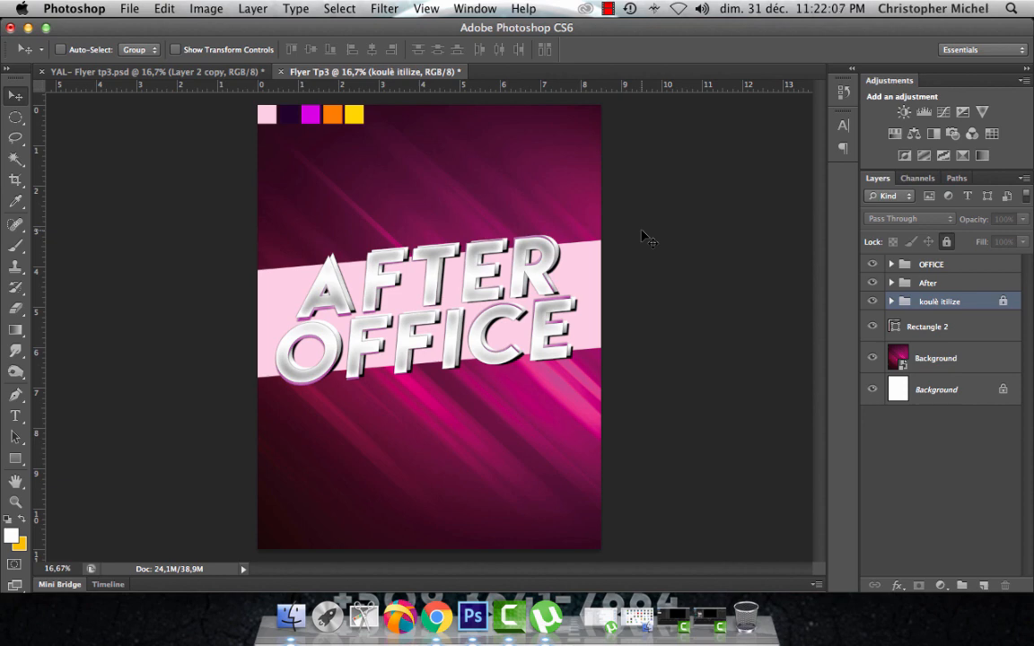
click(208, 72)
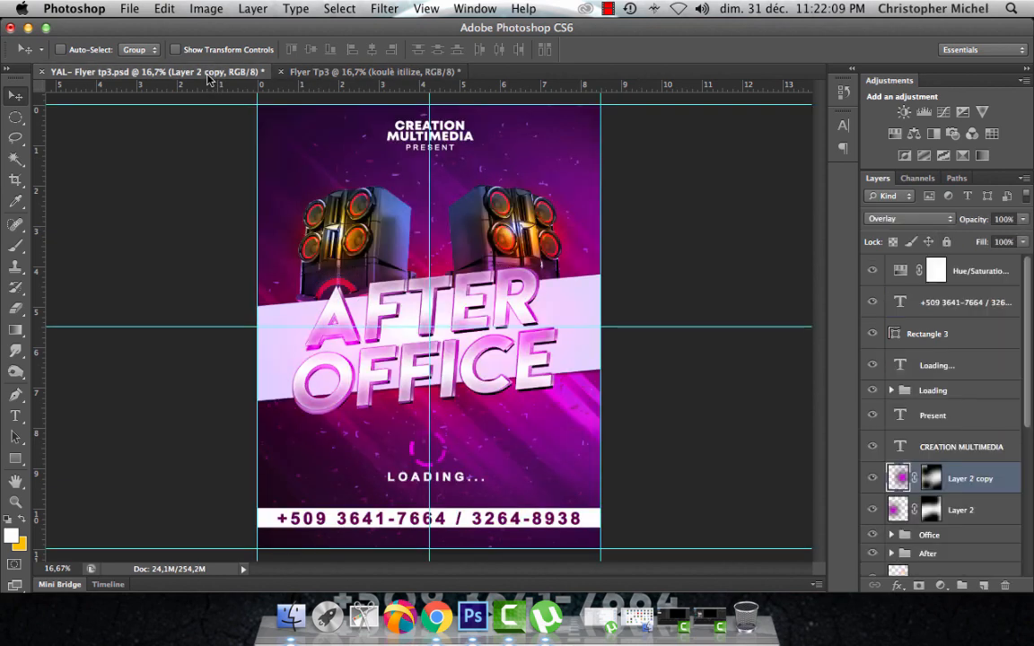
click(328, 72)
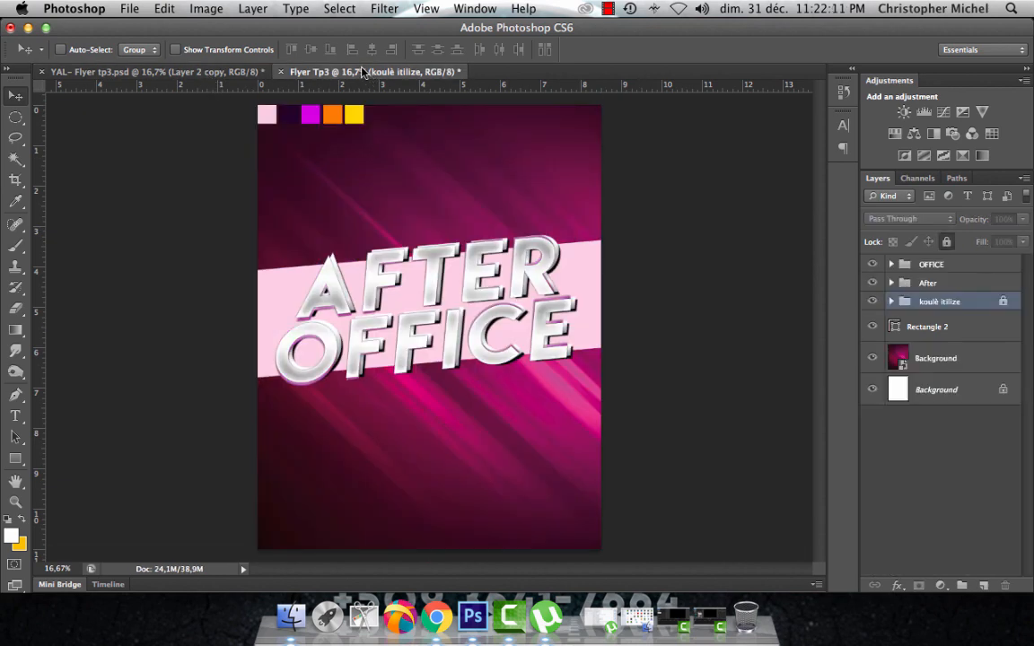
Reduce the pink band's height slightly from both edges and rotate it by -0,44° with Free Transform.
click(933, 326)
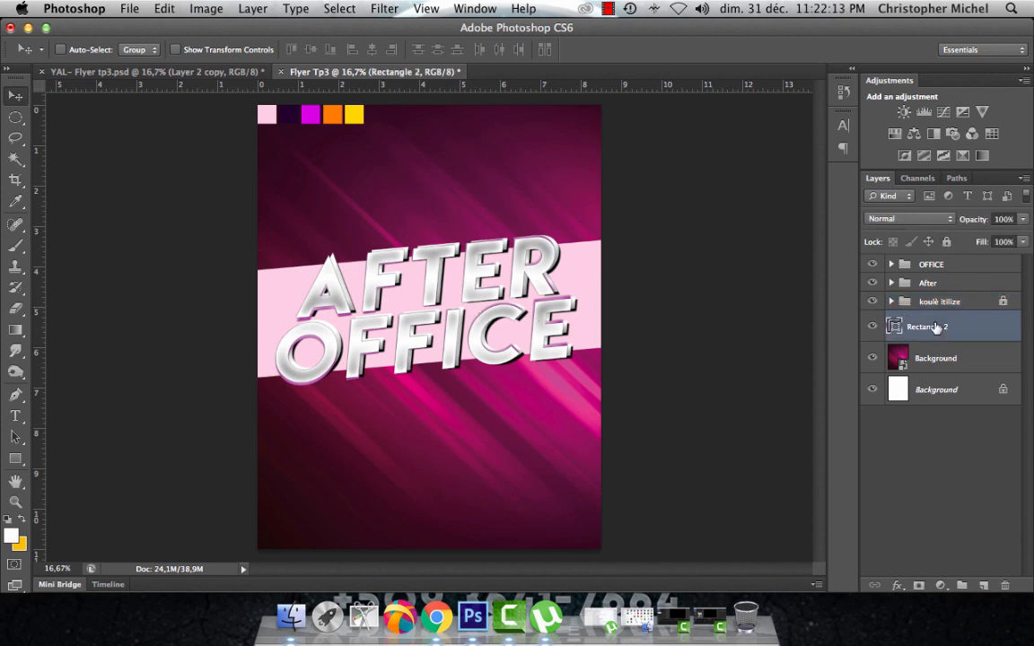
key(ctrl+t)
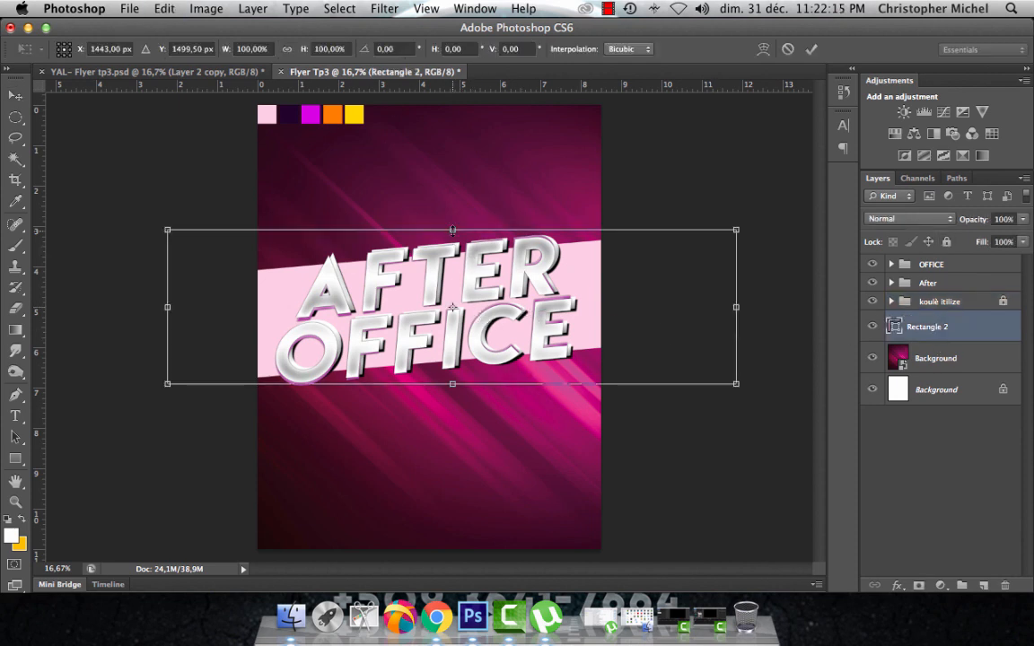
drag(452, 231, 452, 243)
key(Return)
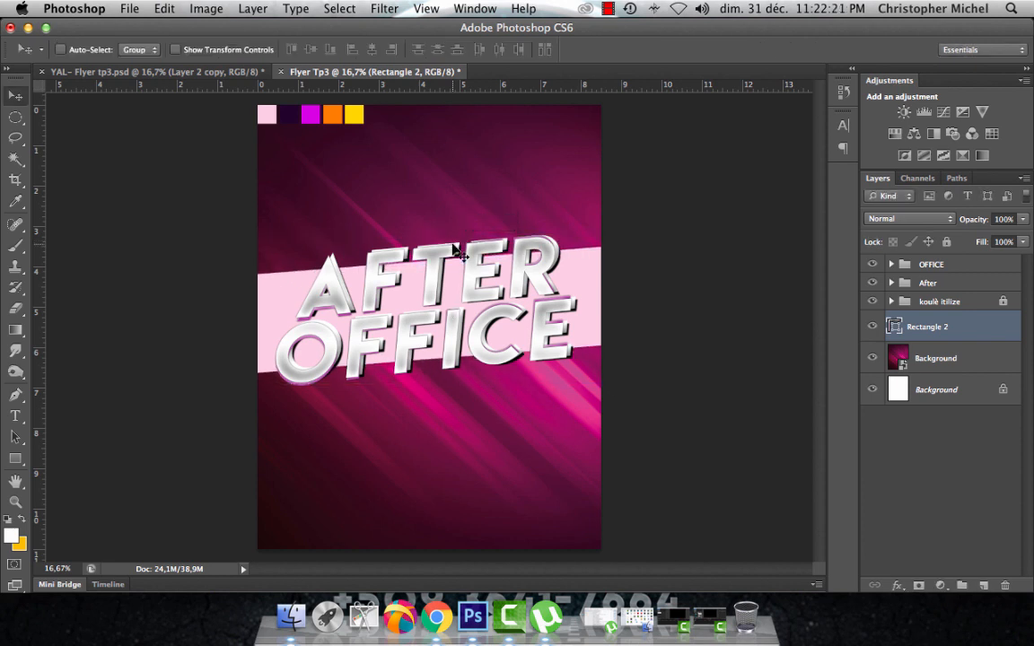
key(ctrl+t)
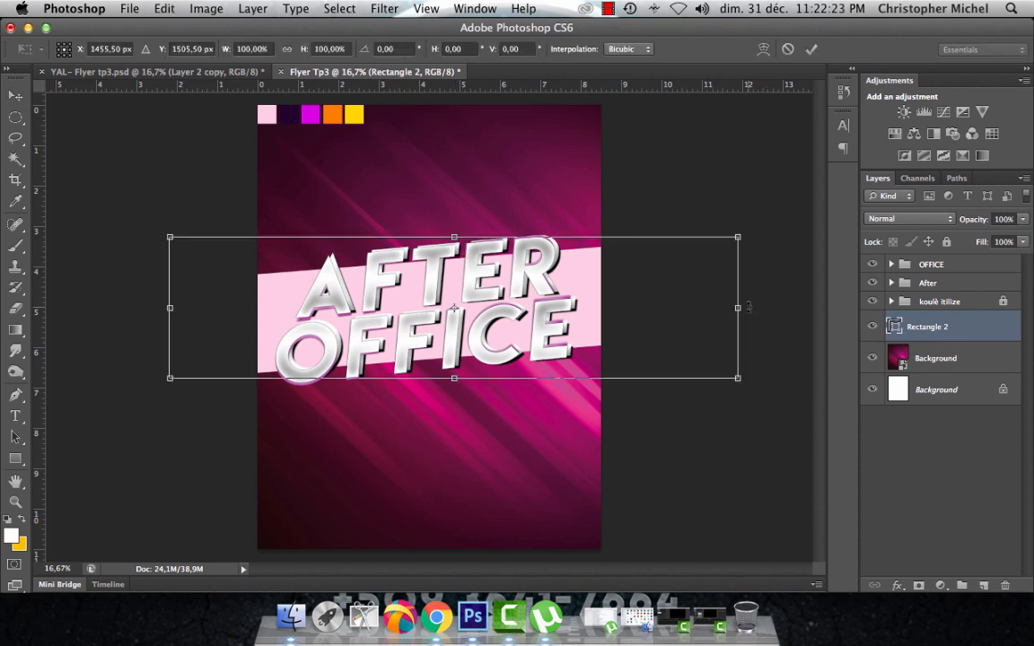
drag(752, 334, 754, 331)
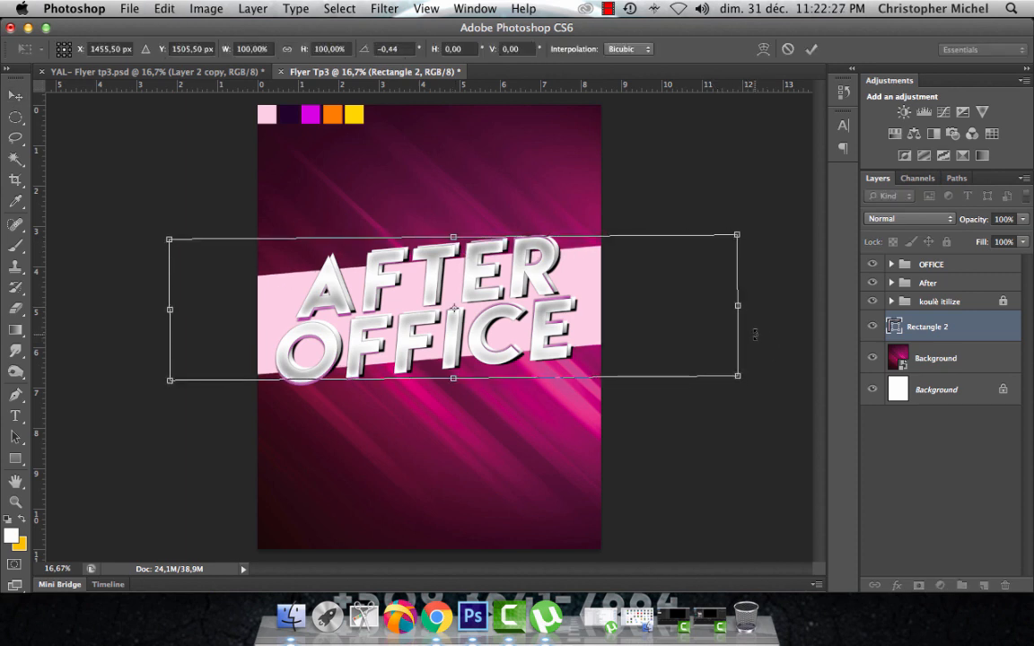
key(Return)
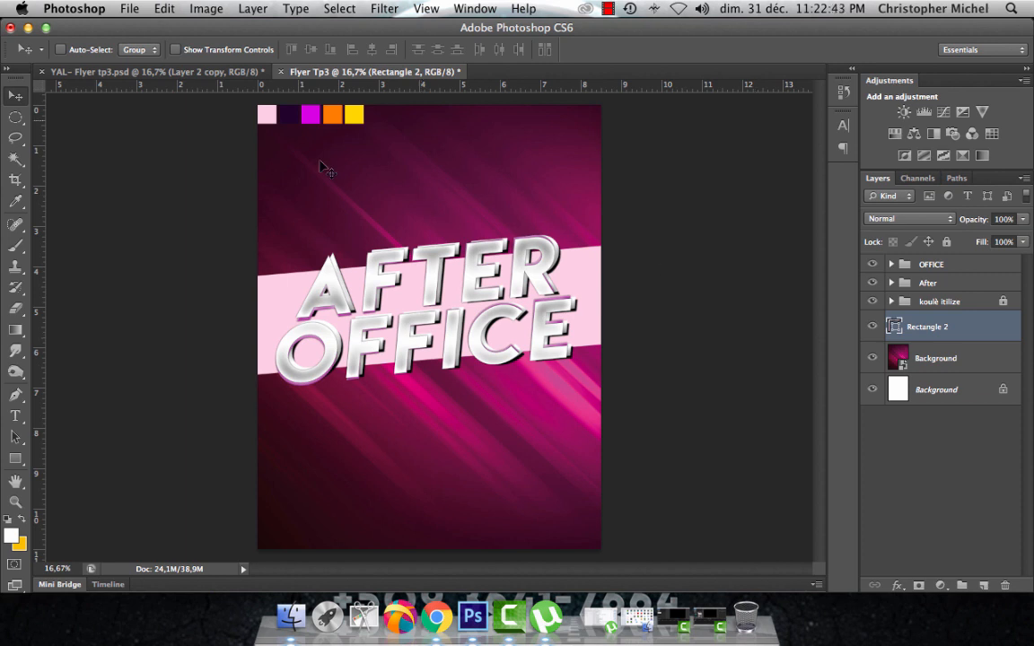
Check the finished design, and add a Photo Filter adjustment above the band using Cooling Filter (80) at 60% density.
click(188, 76)
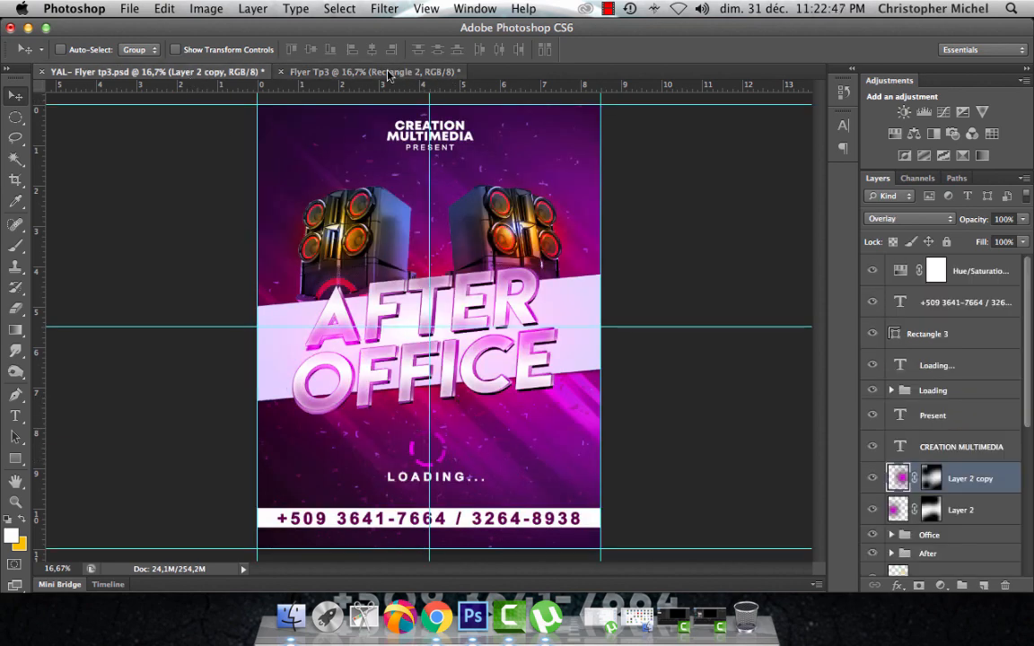
click(352, 72)
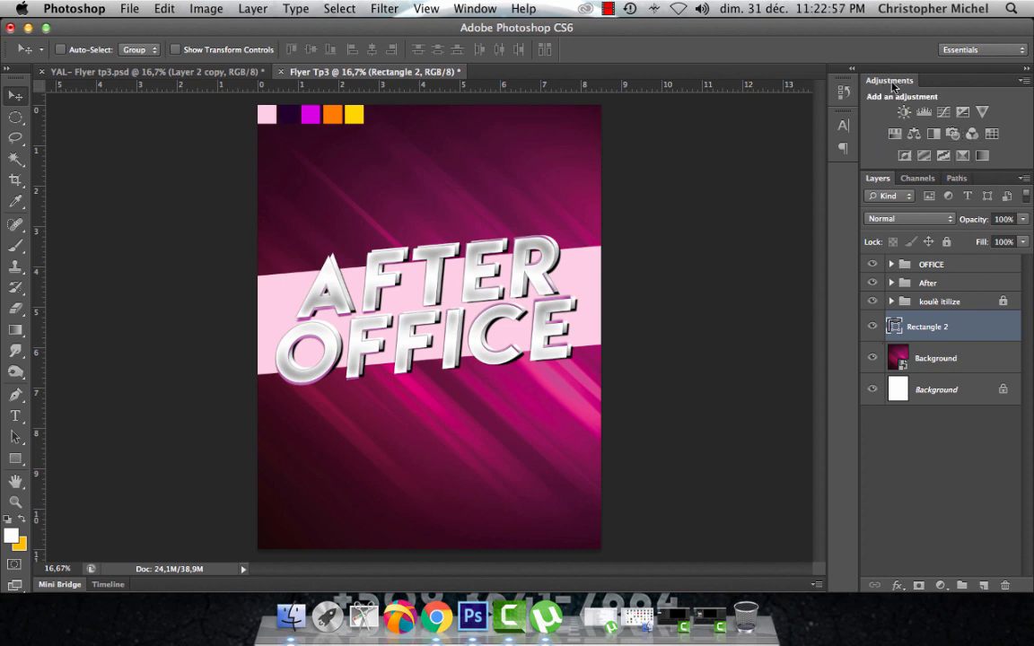
click(953, 134)
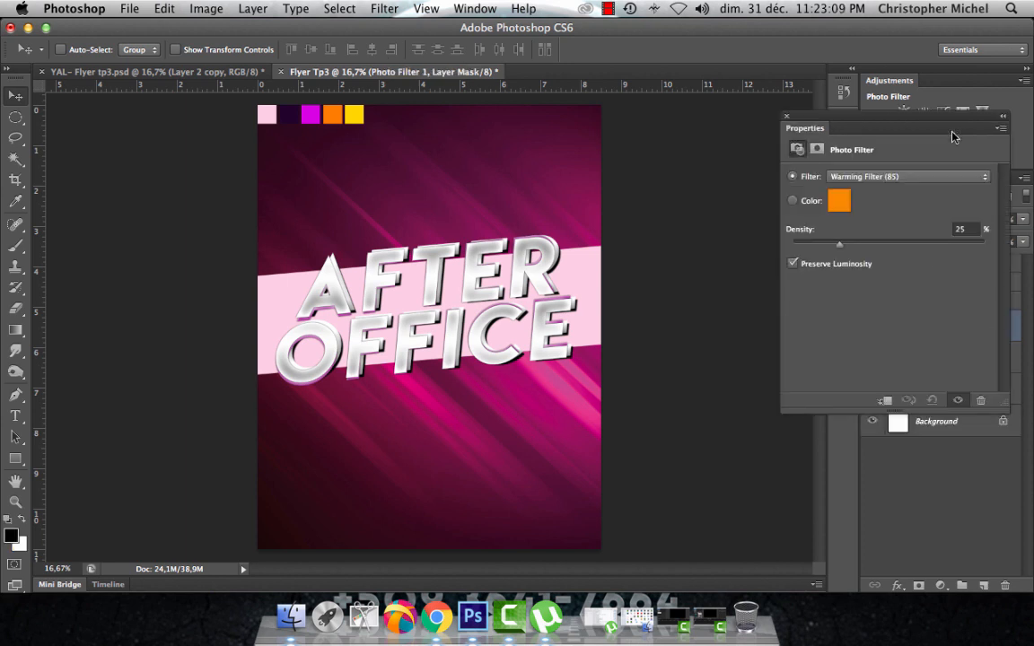
click(852, 176)
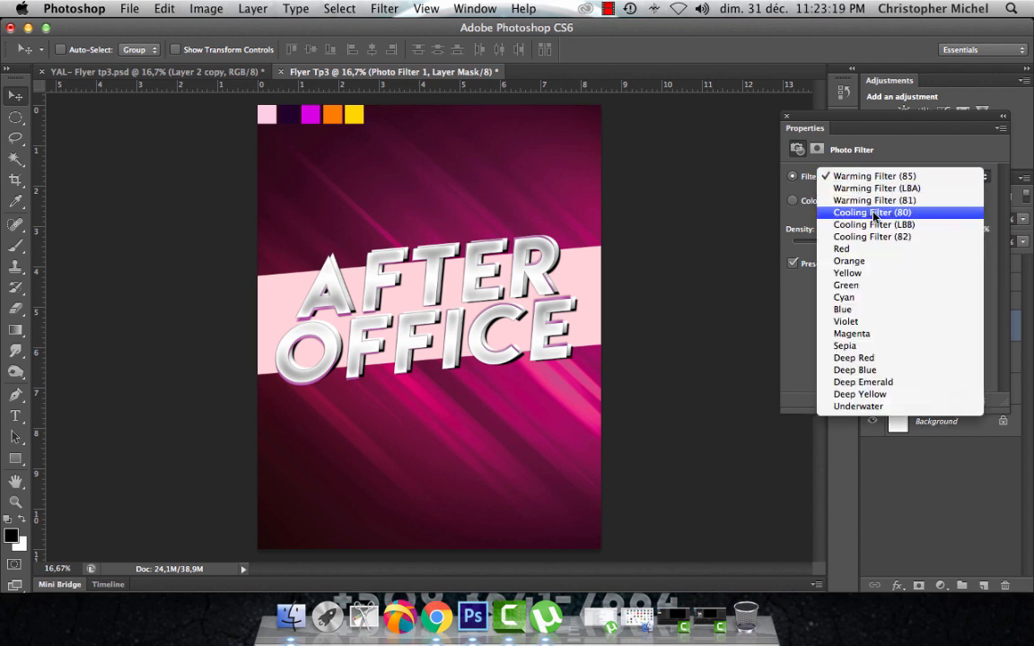
click(874, 214)
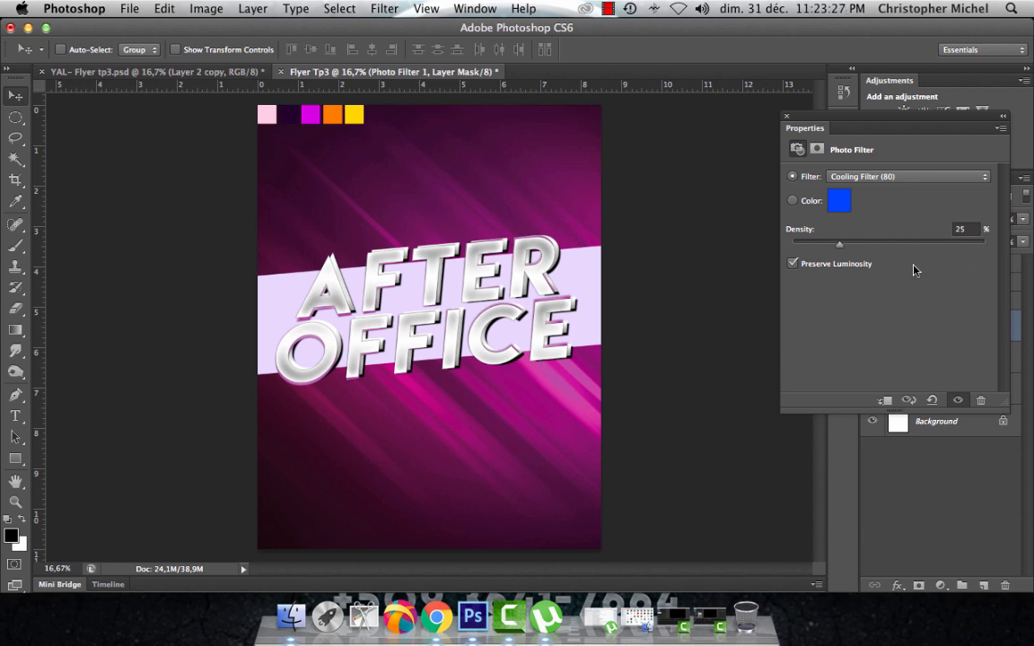
drag(837, 248, 939, 252)
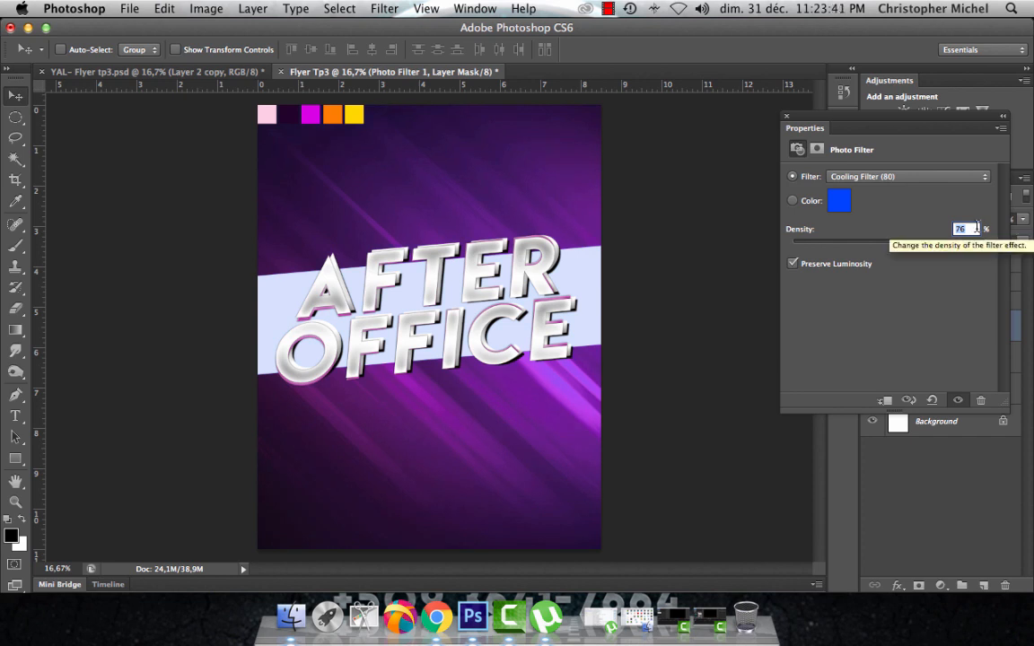
text(60)
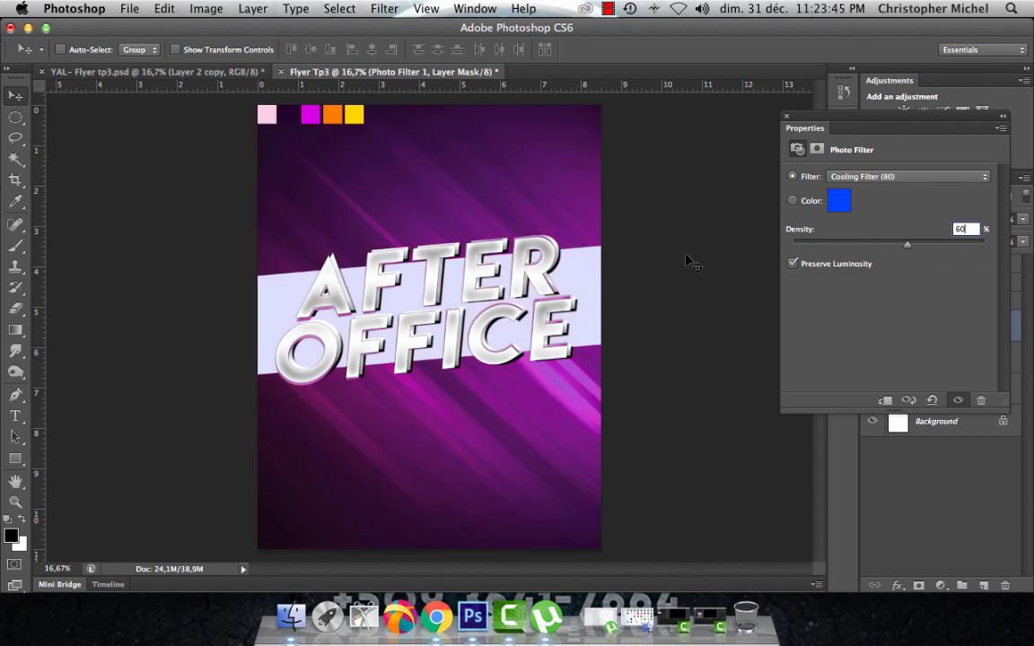
Collapse the filter's properties, toggle the Photo Filter off and on, and compare the flyer with YAL- Flyer tp3.psd.
click(232, 74)
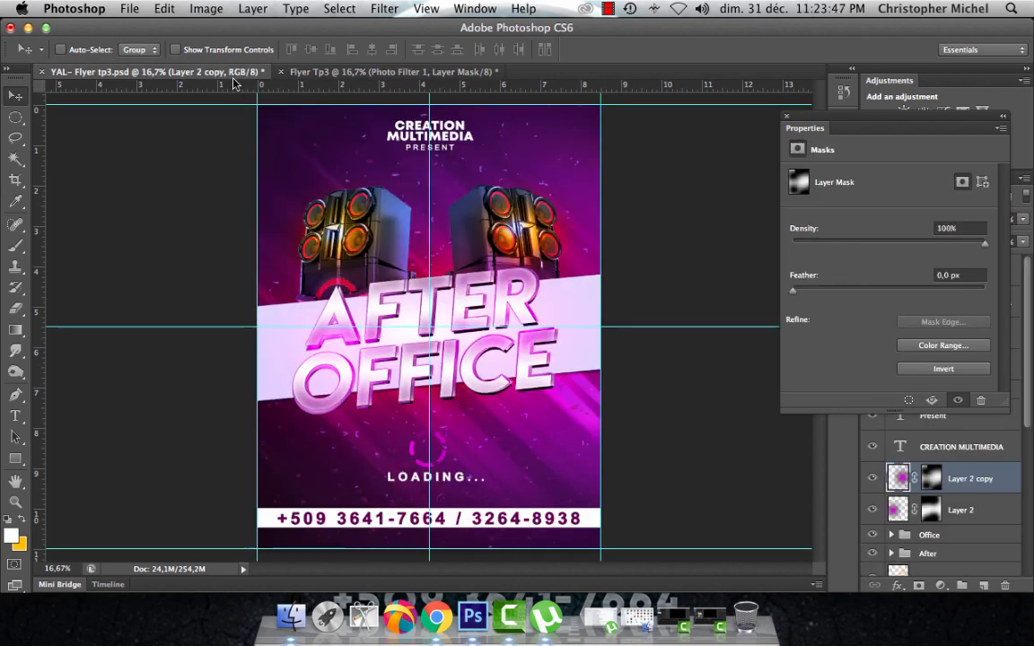
click(354, 78)
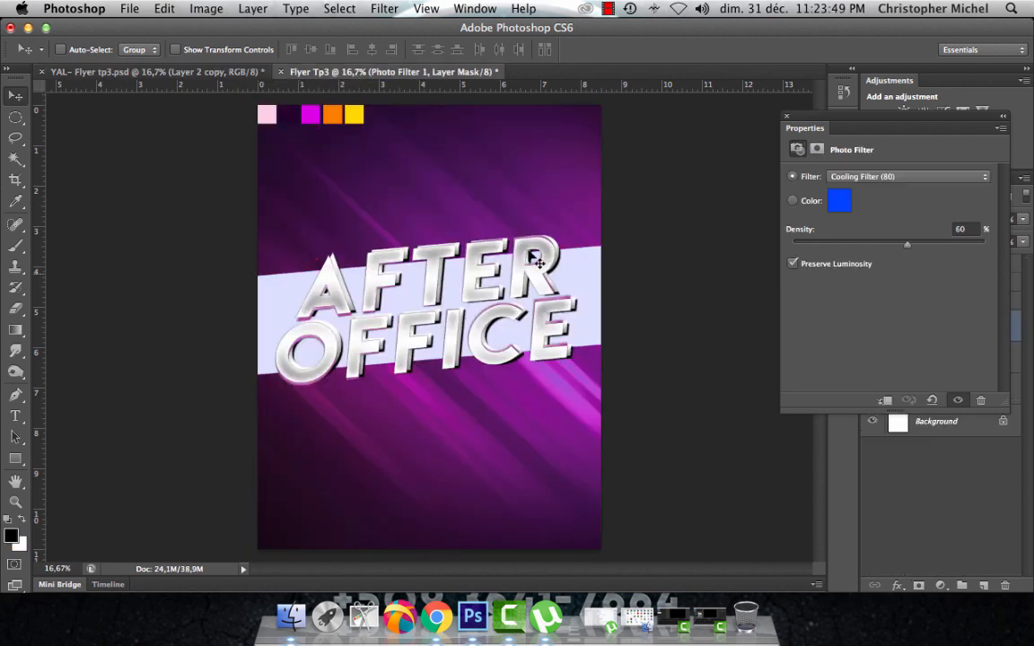
click(1003, 116)
click(873, 329)
click(873, 329)
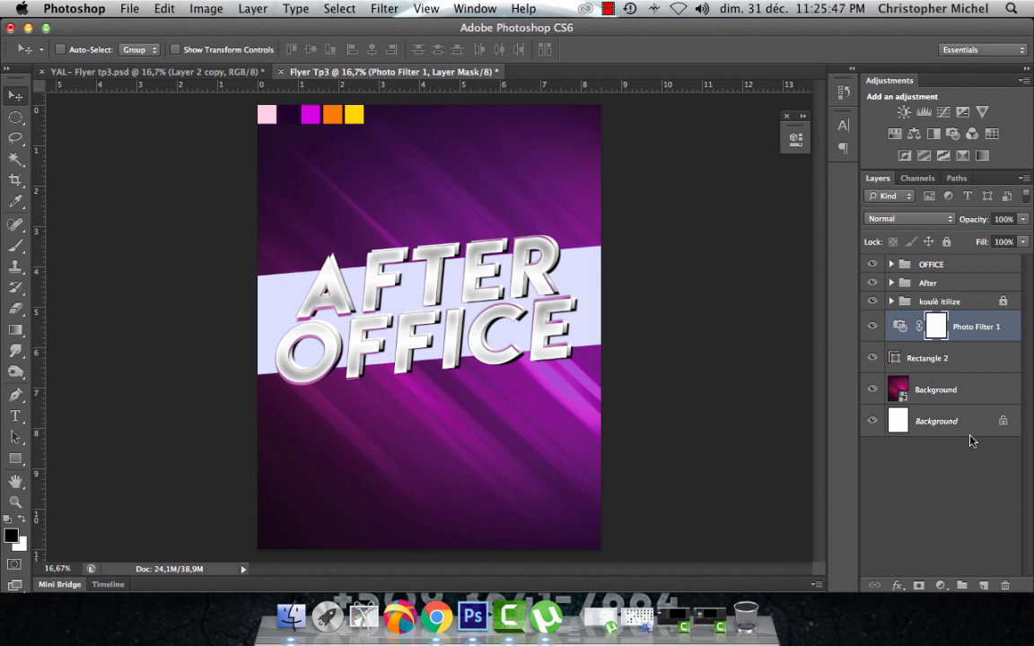
click(179, 72)
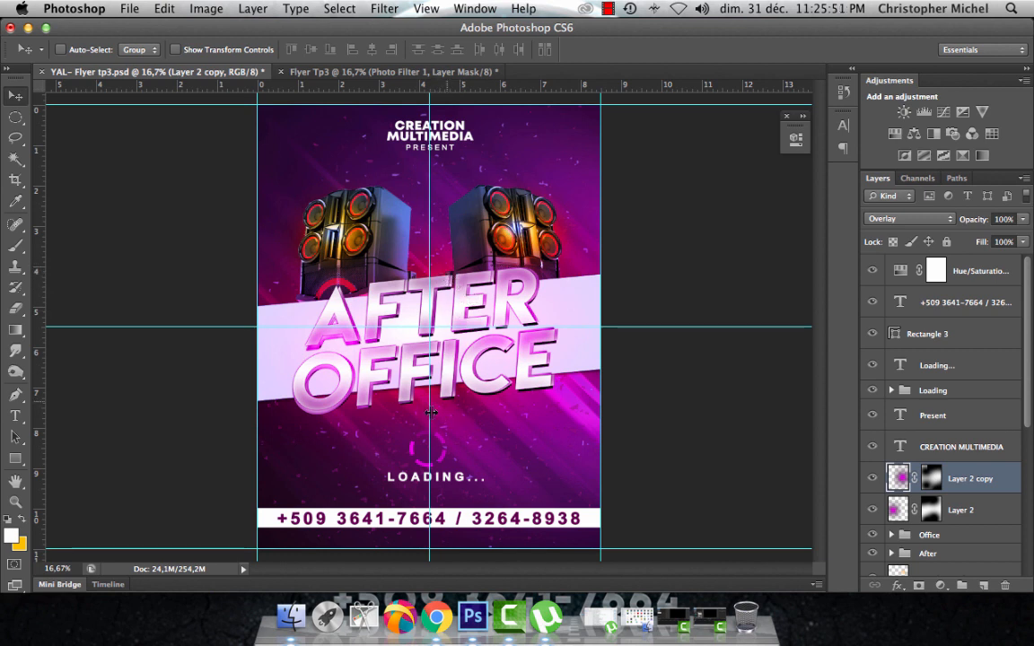
click(339, 70)
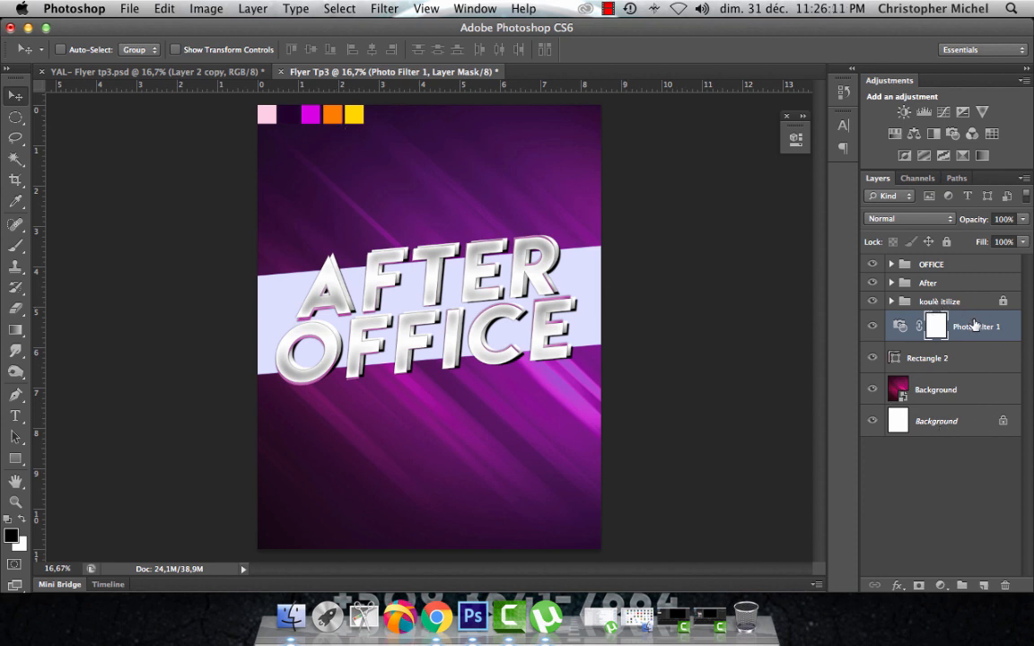
Create a layer above the koulè itilize group and paint a glow behind the title in the swatch orange with a soft 2158 px brush.
click(934, 301)
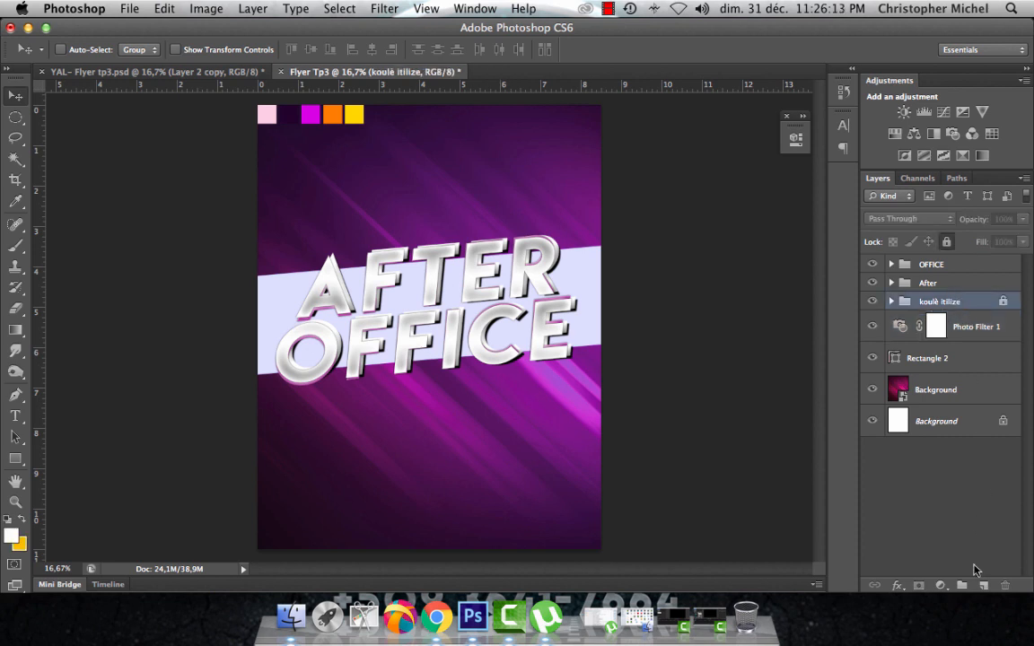
click(983, 584)
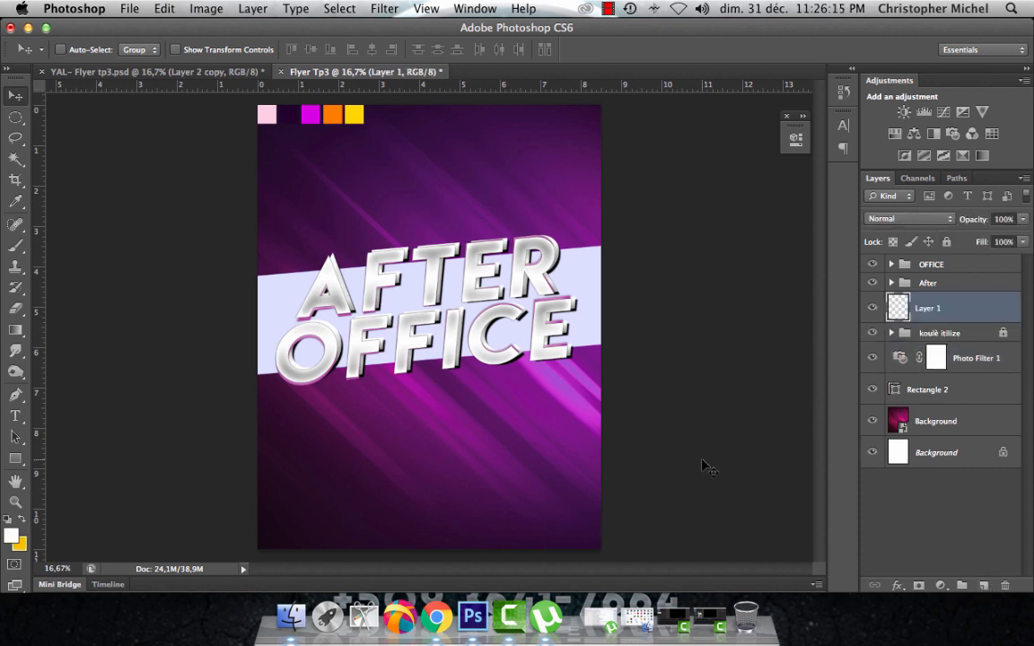
click(13, 534)
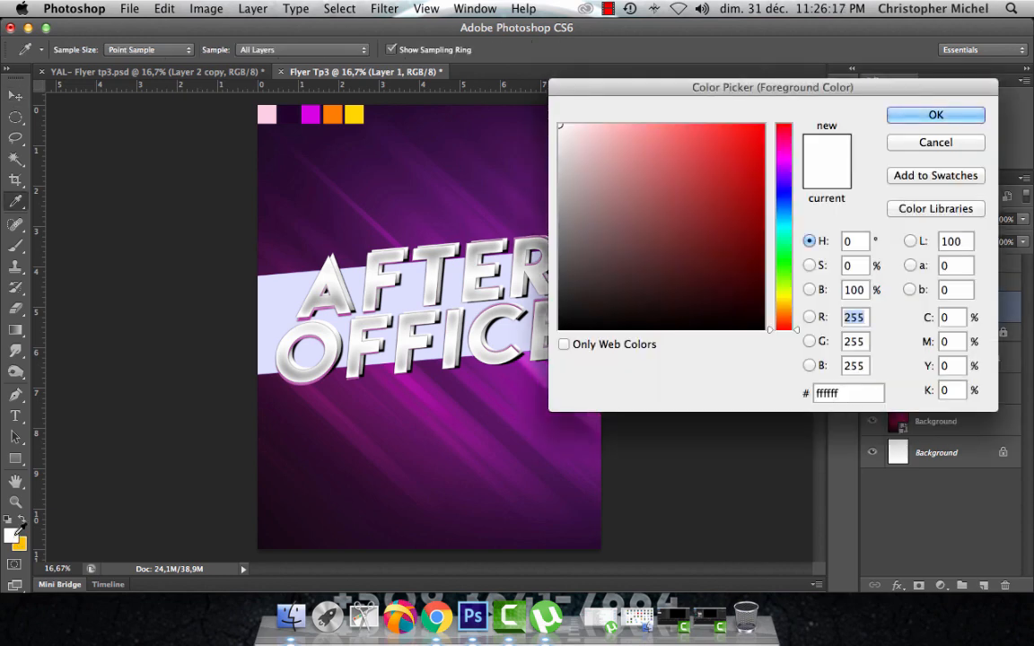
click(333, 113)
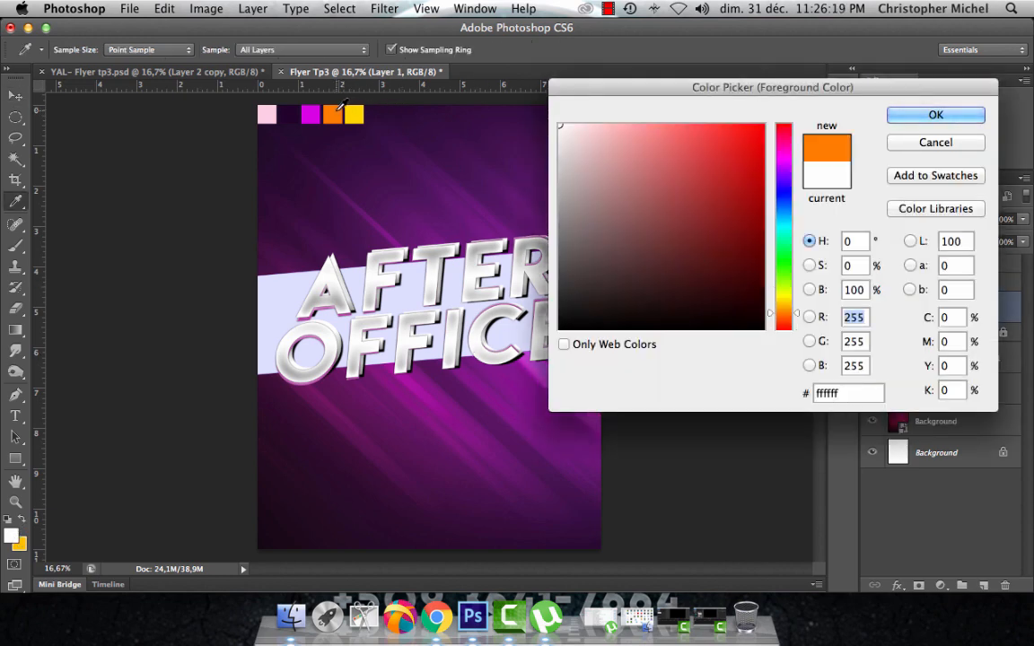
click(933, 114)
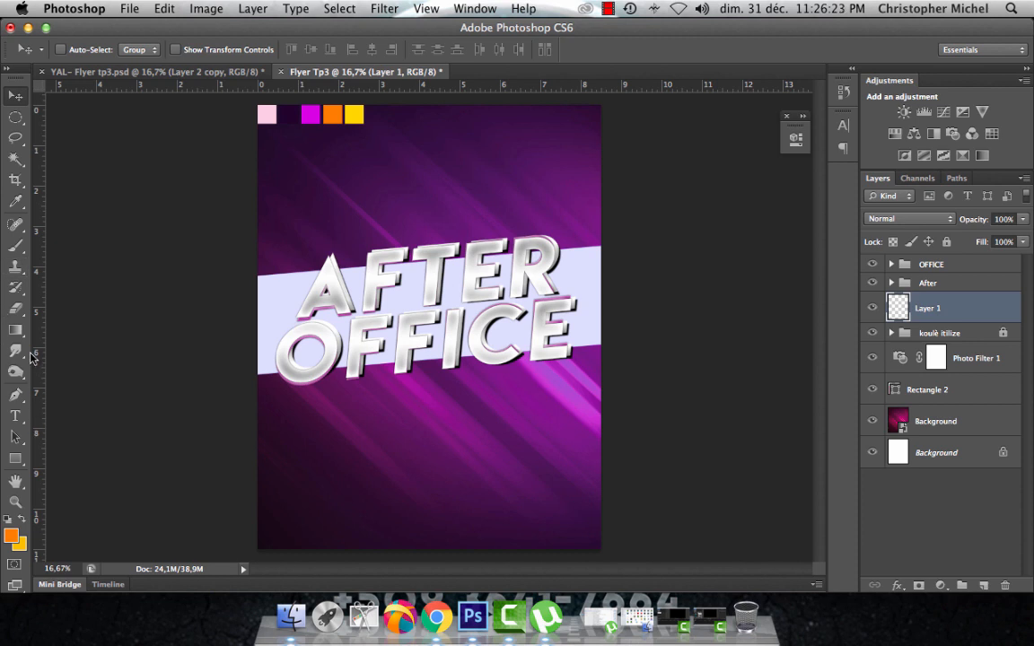
key(b)
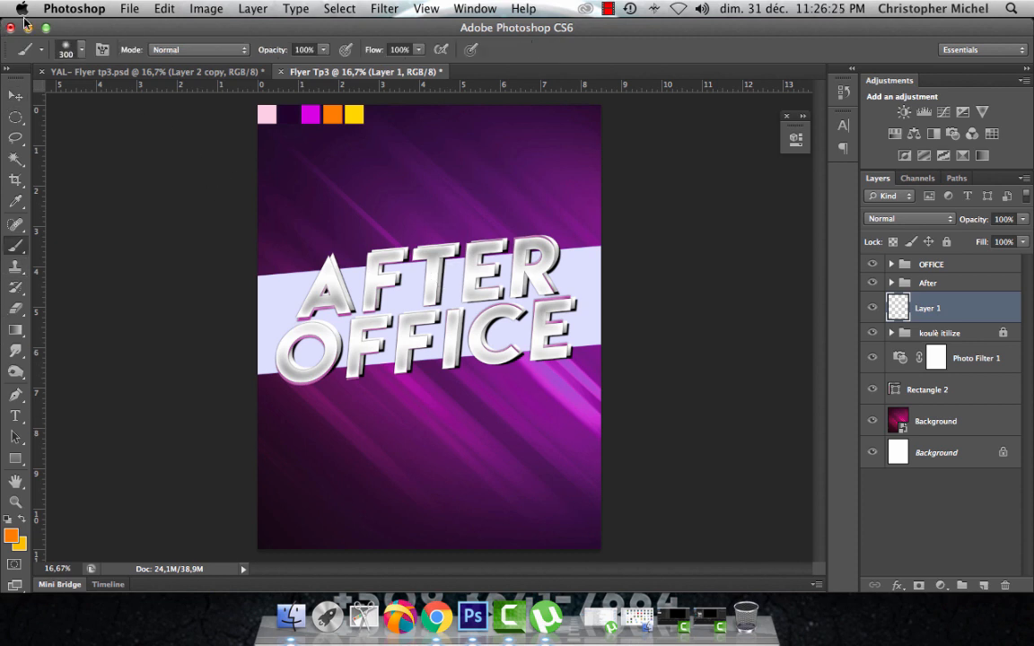
click(68, 45)
drag(147, 98, 169, 98)
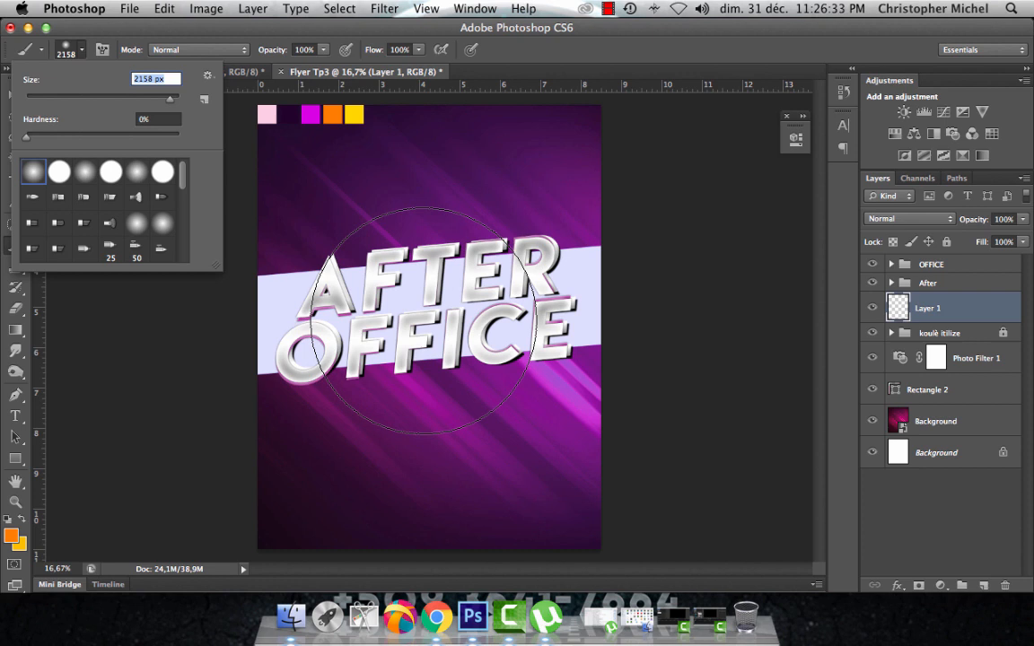
click(424, 314)
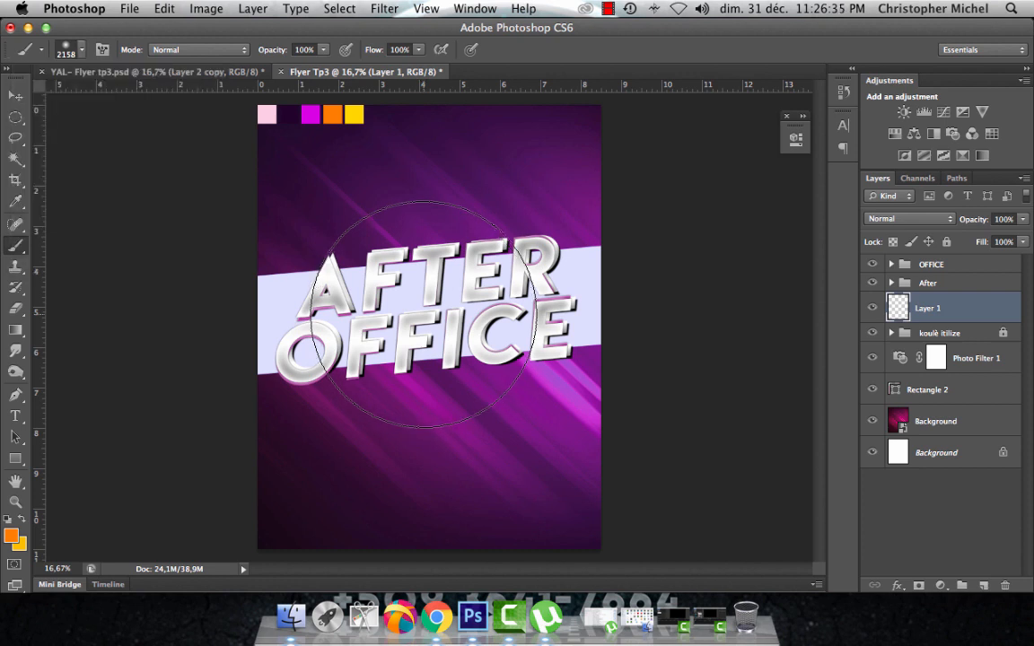
click(423, 314)
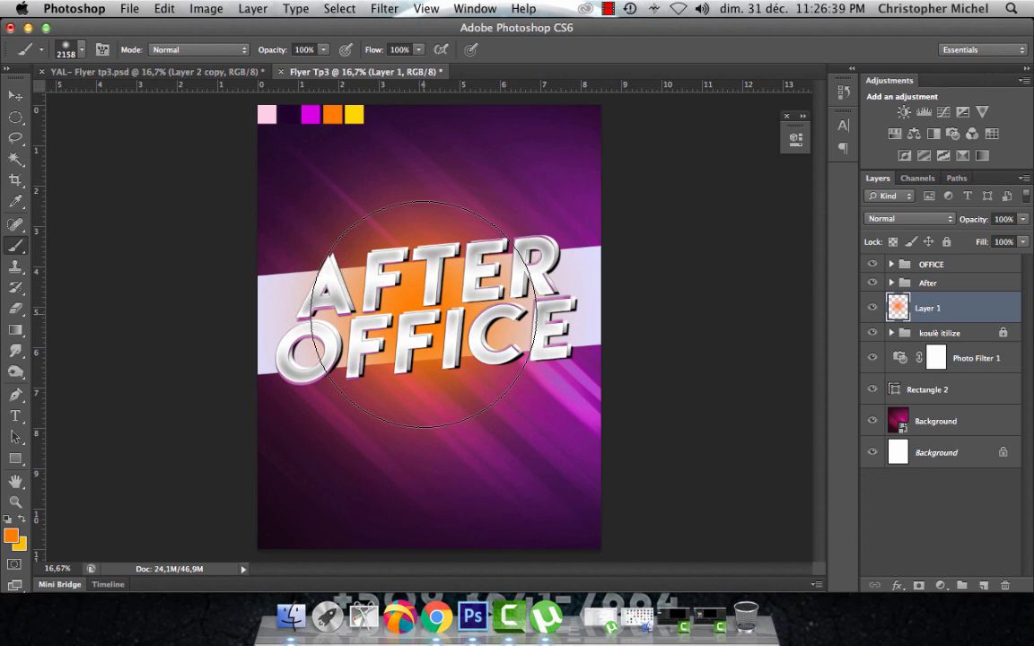
Paint a smaller white glow in the center of the orange one with a soft 1211 px brush.
click(12, 536)
click(594, 162)
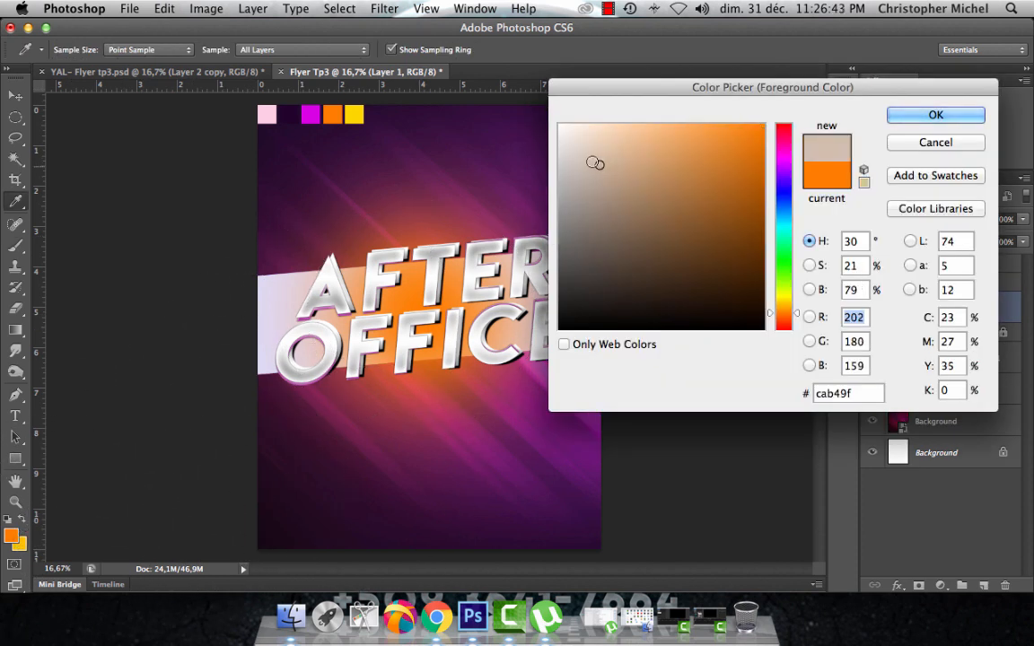
drag(594, 162, 484, 87)
click(906, 112)
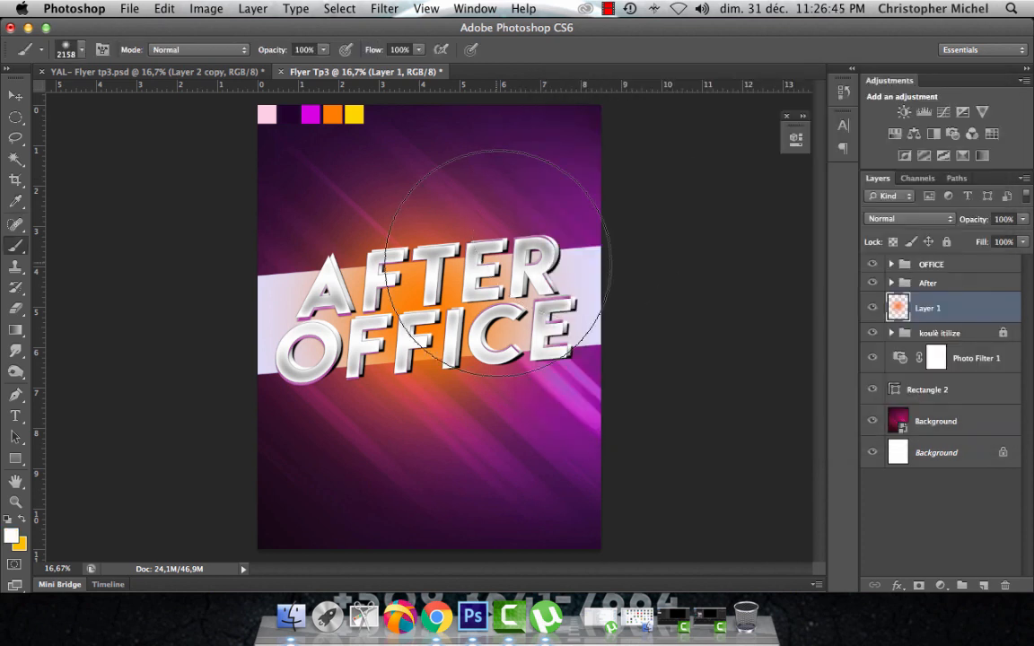
click(80, 51)
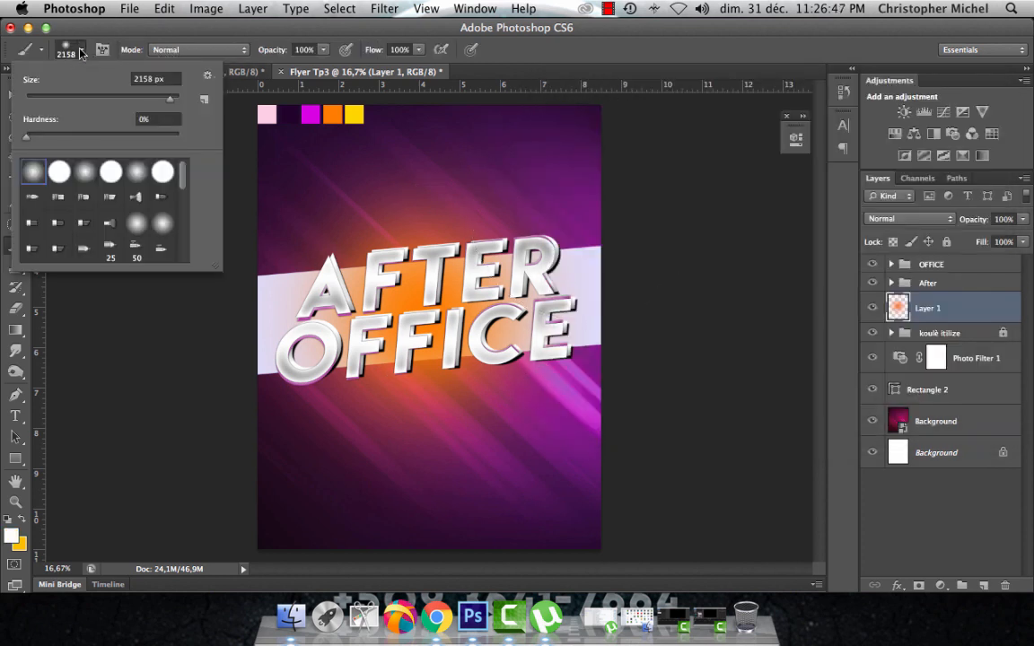
click(166, 98)
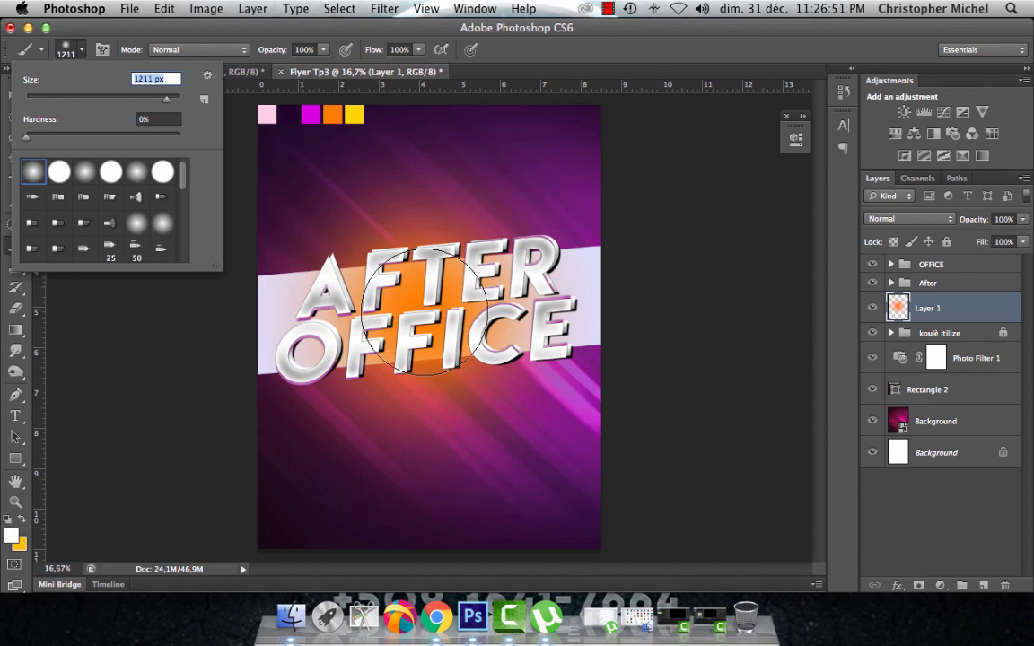
click(424, 311)
click(425, 311)
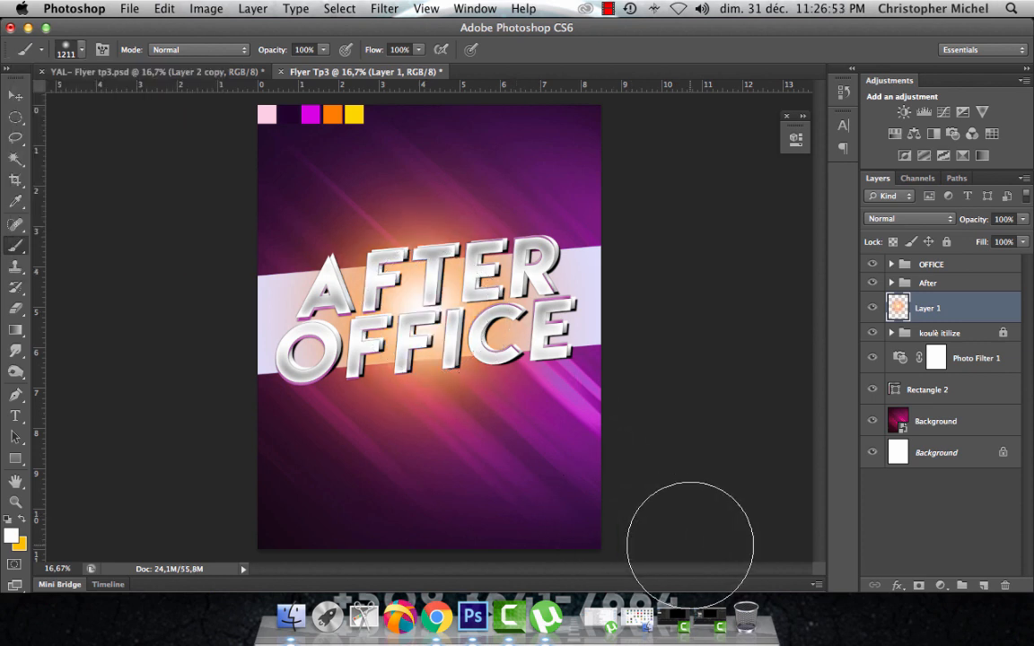
Undo the last white dab and paint a new one with a 737 px soft brush at the orange glow's centre on Layer 1.
key(ctrl+z)
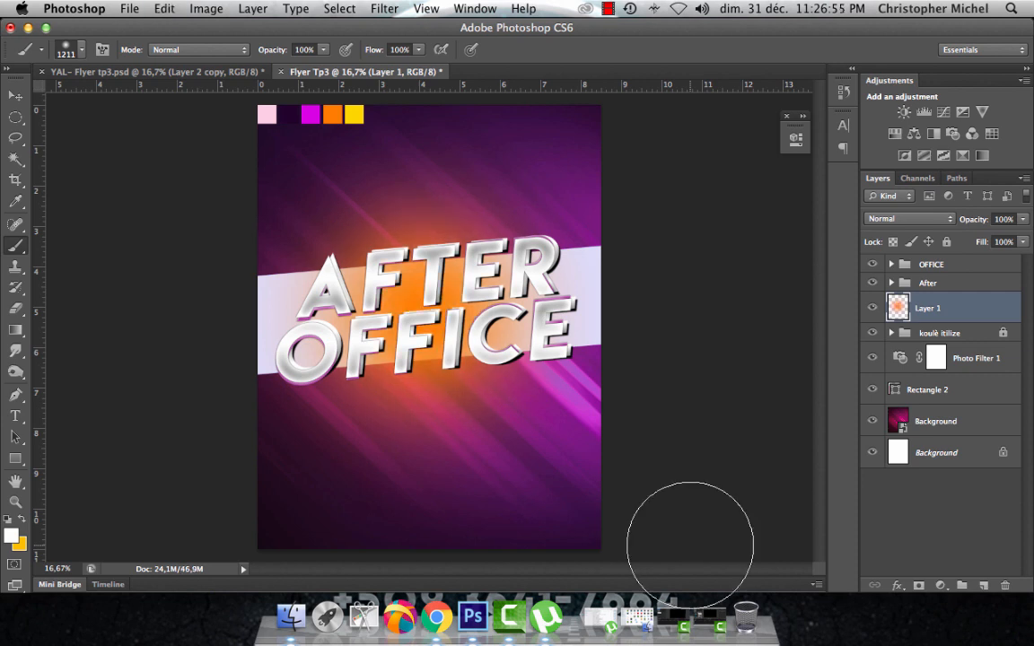
click(67, 46)
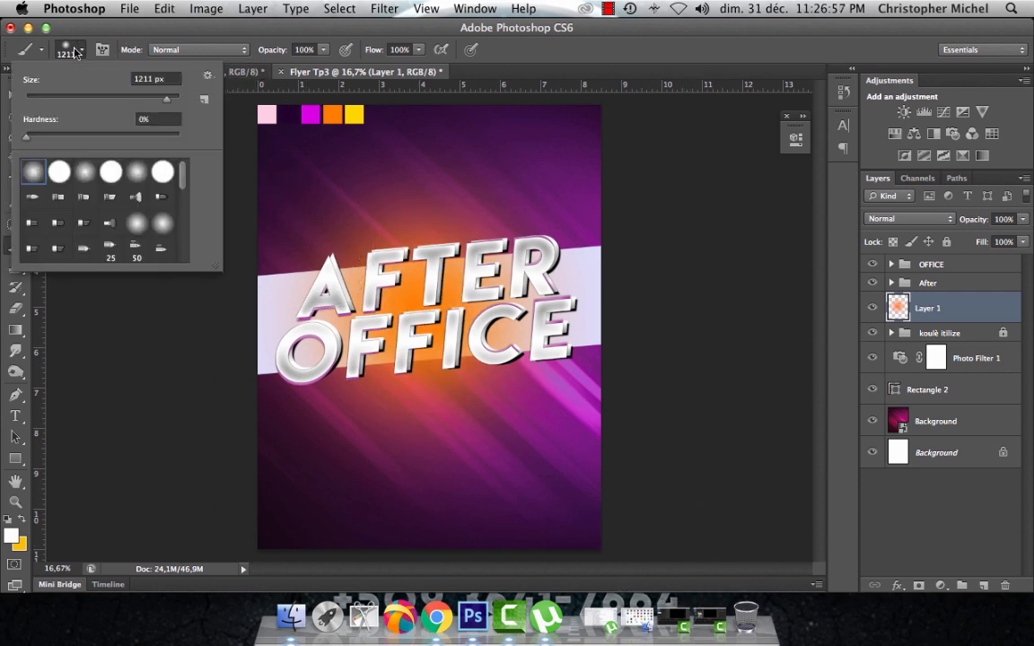
click(163, 98)
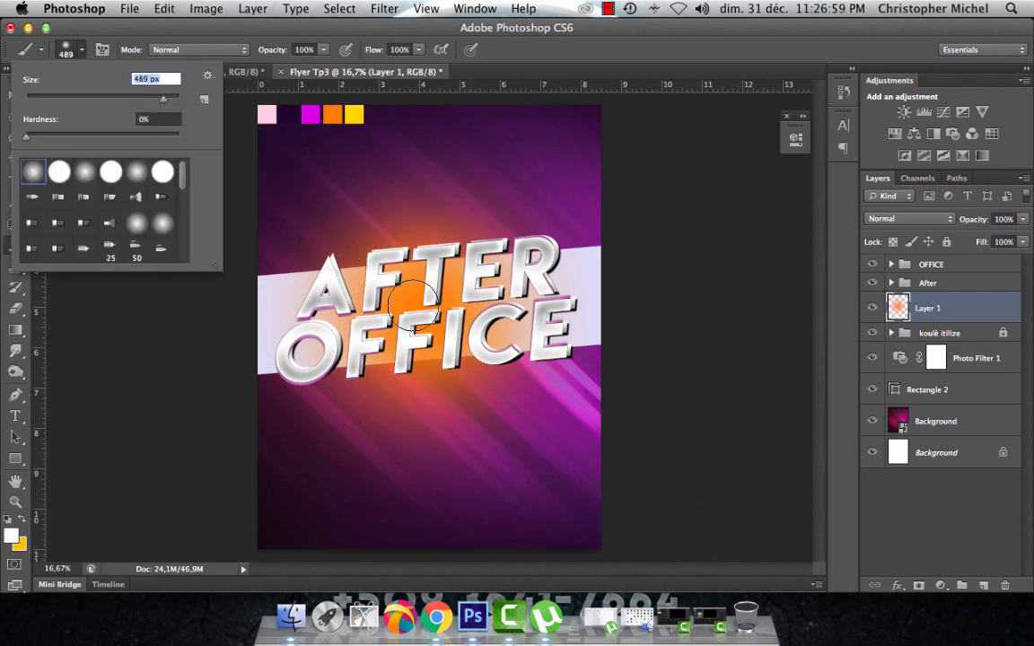
click(168, 98)
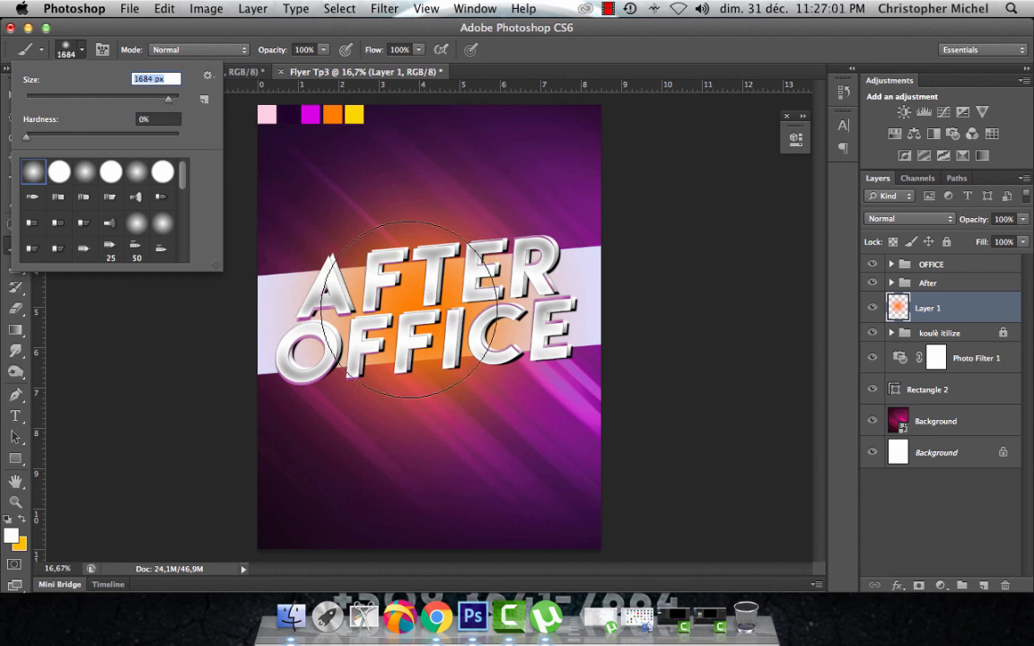
drag(169, 101, 166, 101)
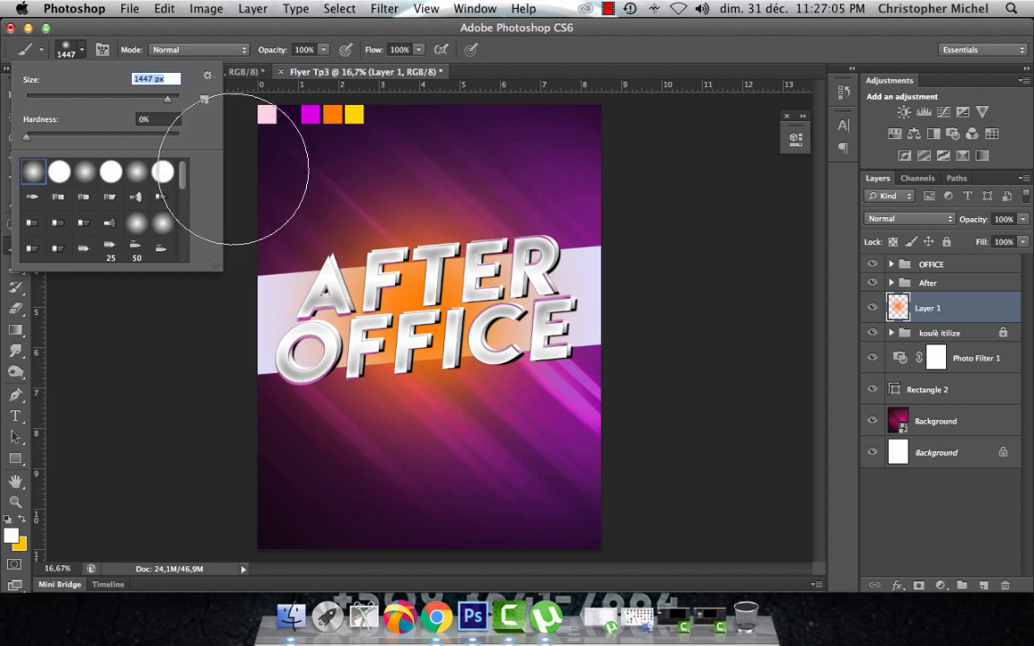
drag(169, 104, 165, 102)
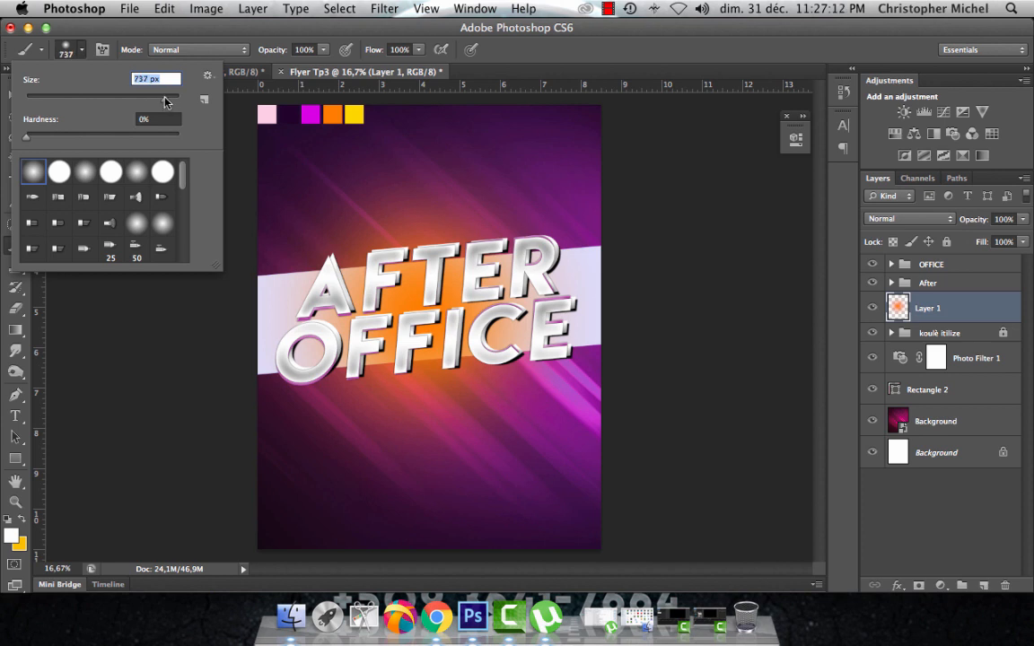
click(415, 303)
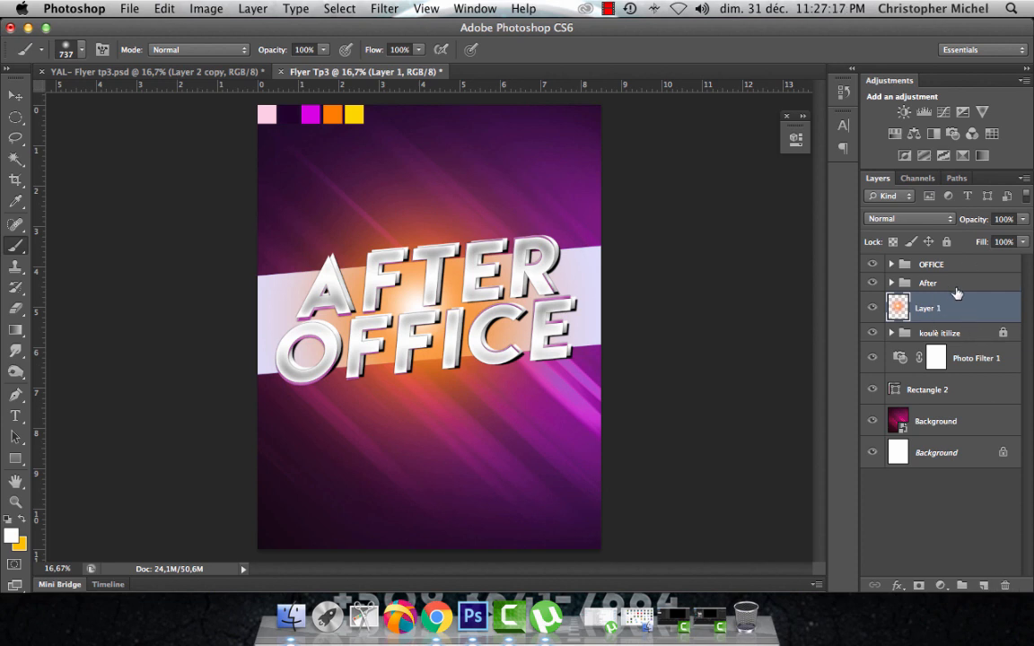
Set the blend mode of the glow on Layer 1 to Overlay.
click(933, 220)
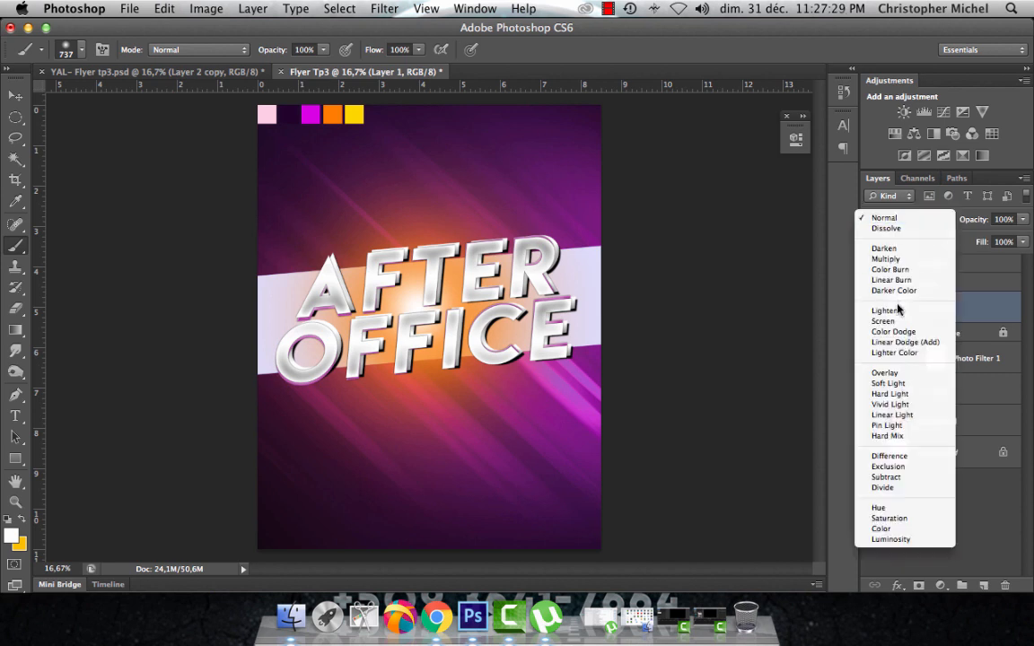
click(895, 374)
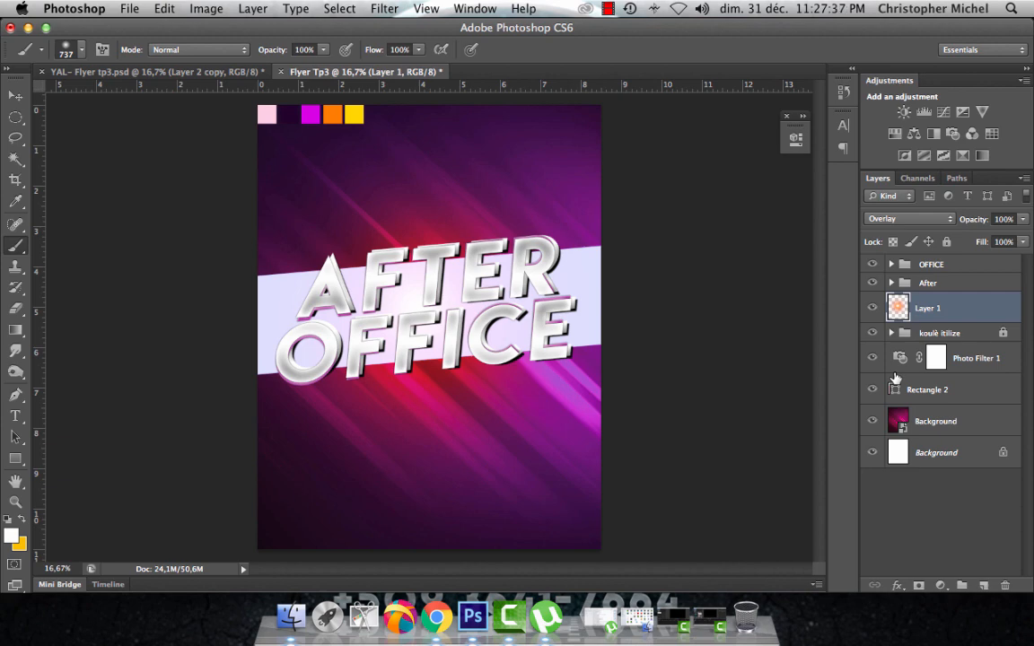
click(206, 72)
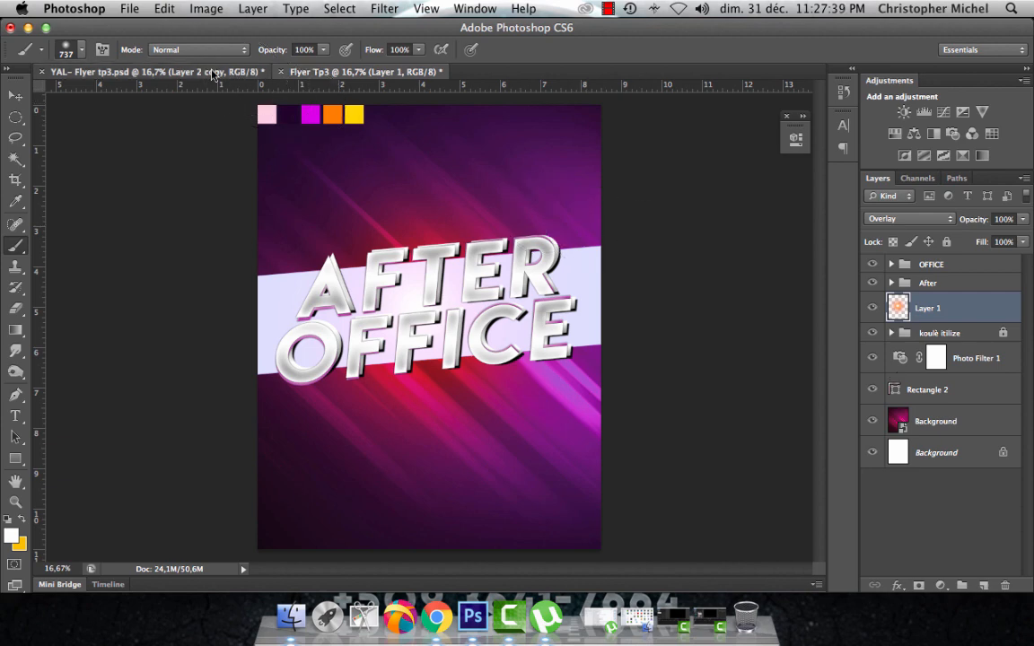
click(321, 72)
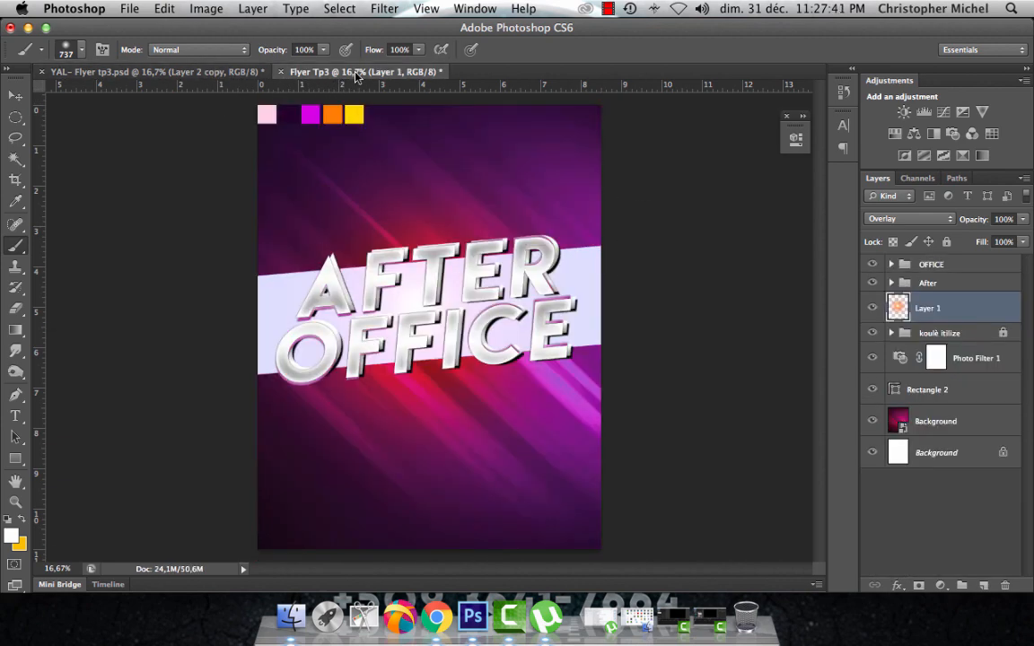
Duplicate Layer 1 as a backup, hide the copy and make the original Layer 1 active again.
key(ctrl+t)
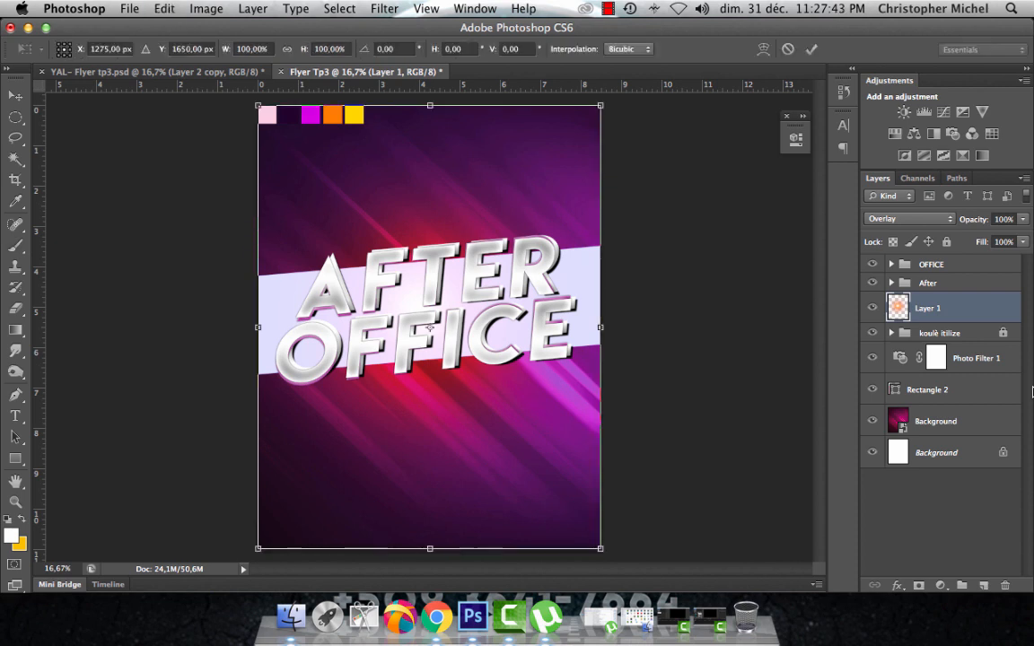
key(Escape)
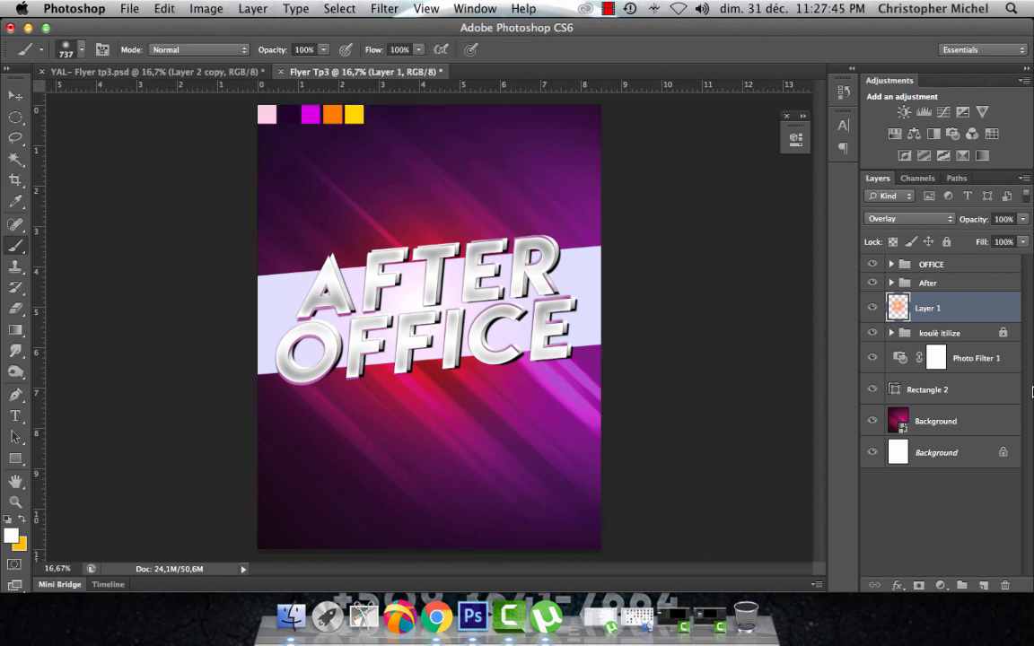
key(ctrl+j)
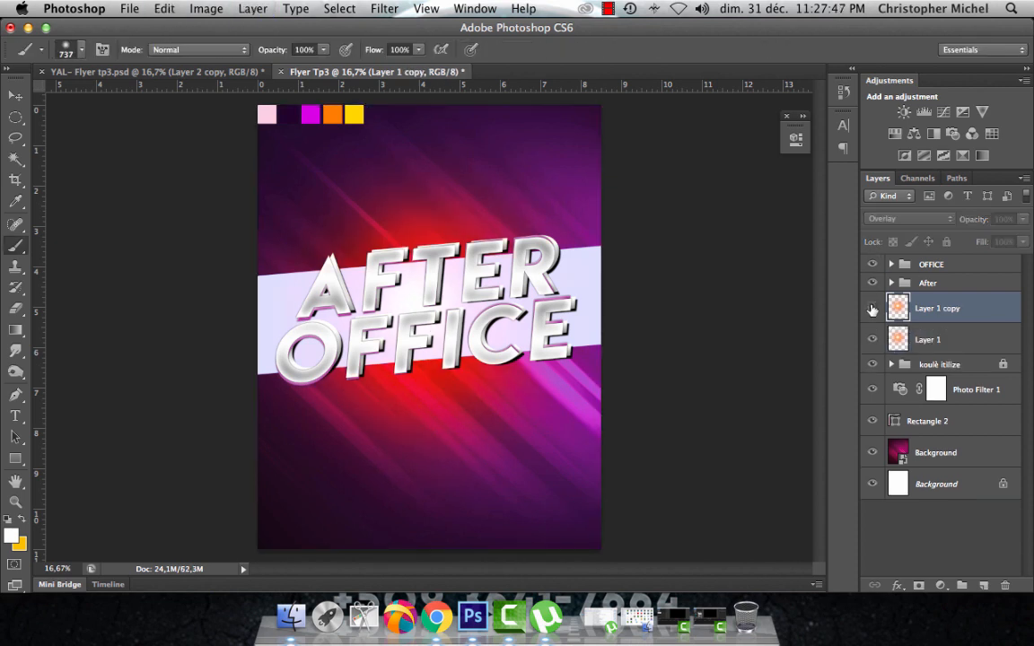
click(872, 308)
click(933, 339)
click(608, 9)
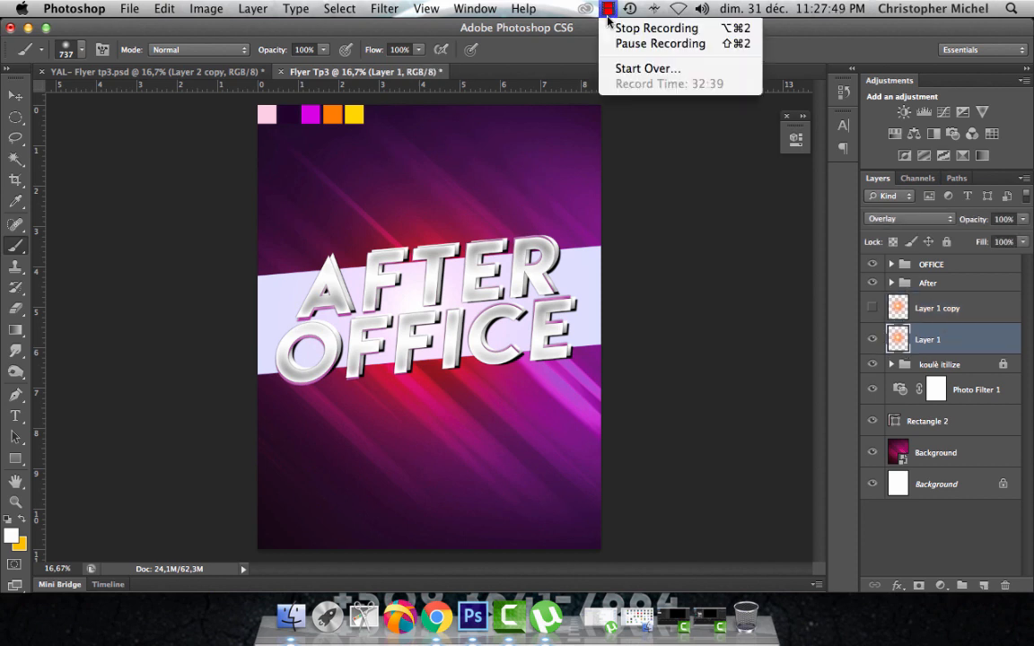
click(628, 44)
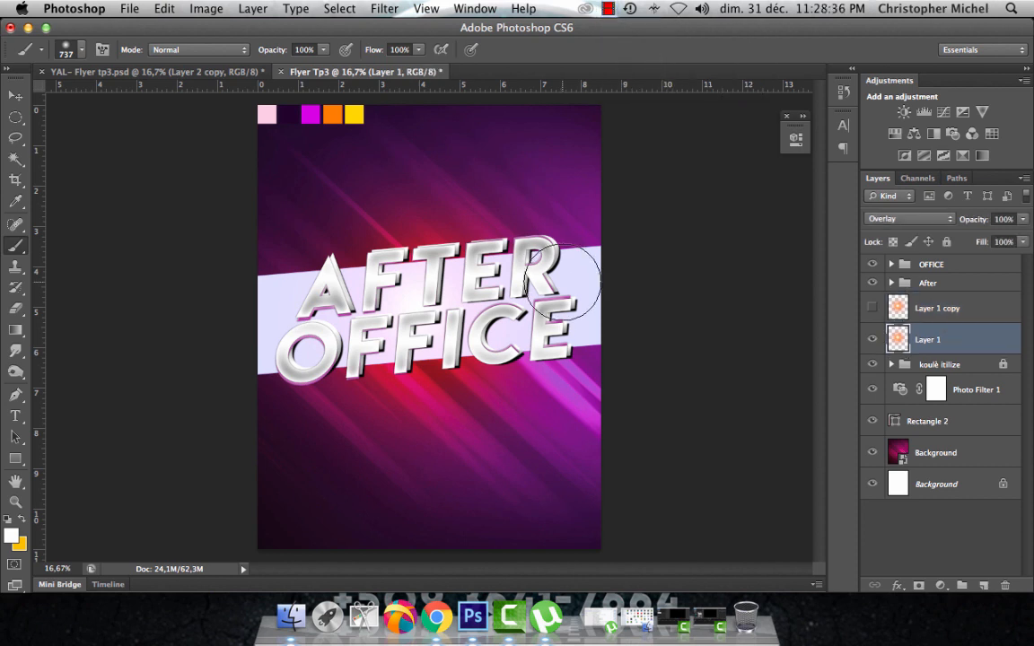
Transform the glow on Layer 1 to about 180.43% width and 72.36% height, centred behind the AFTER OFFICE title.
key(ctrl+t)
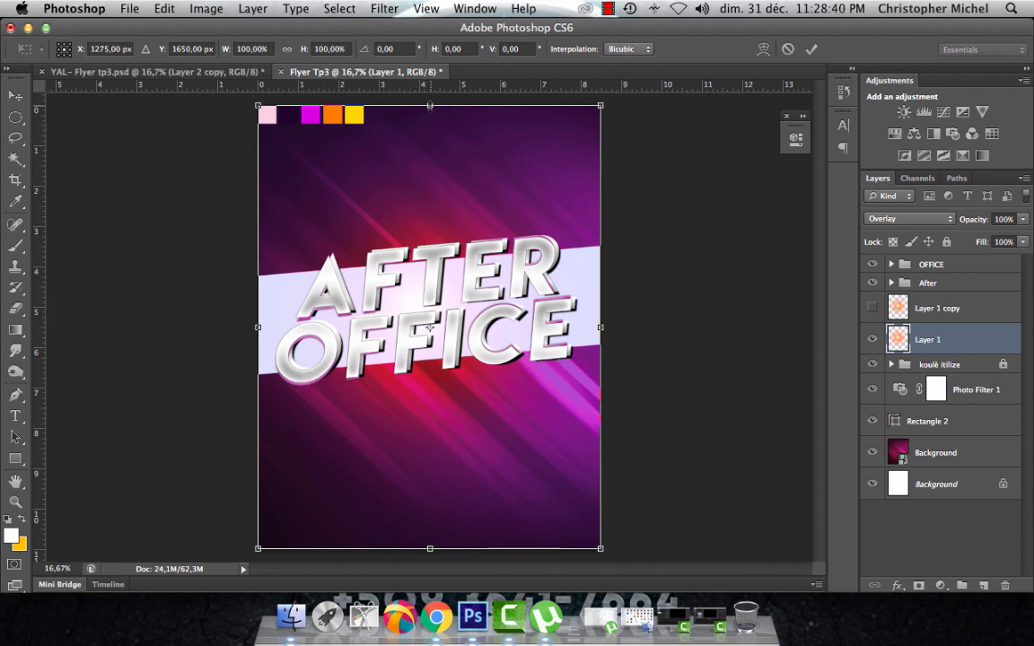
drag(430, 105, 430, 153)
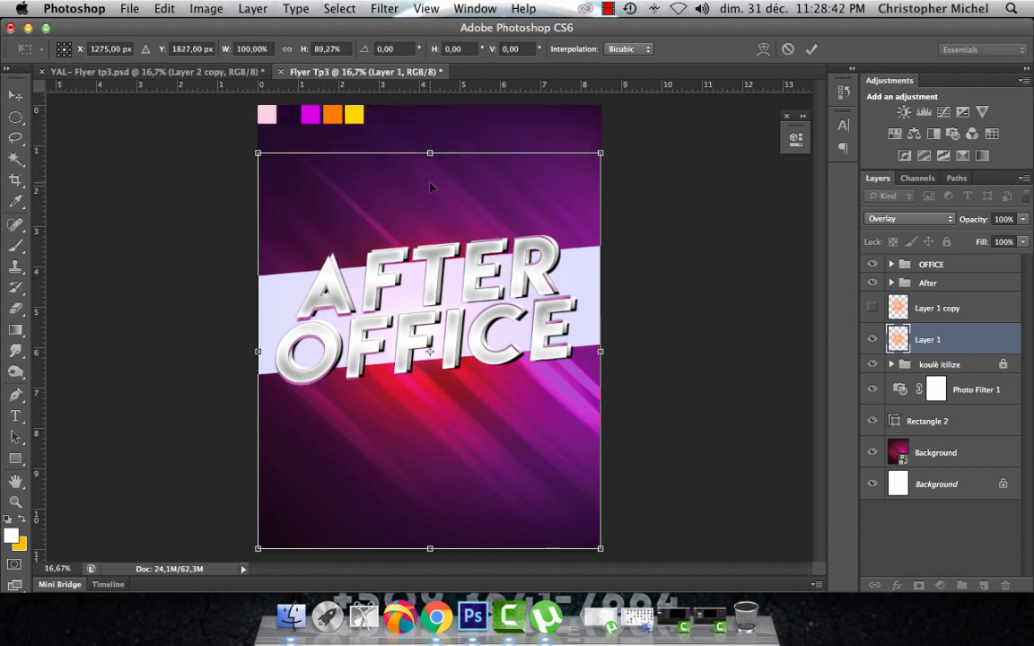
drag(430, 546, 427, 472)
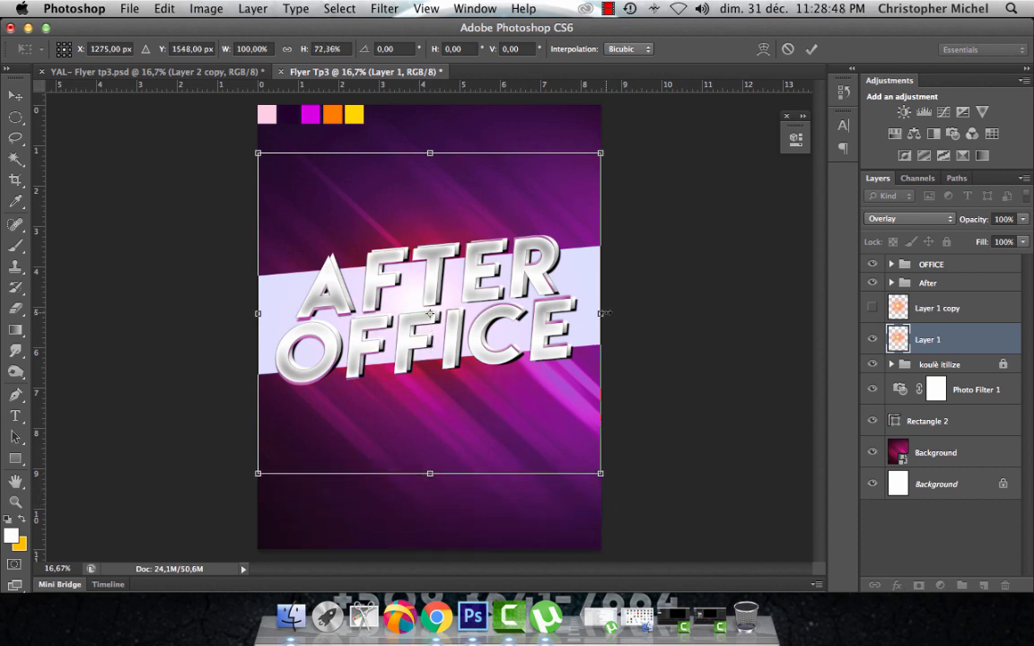
drag(604, 313, 738, 309)
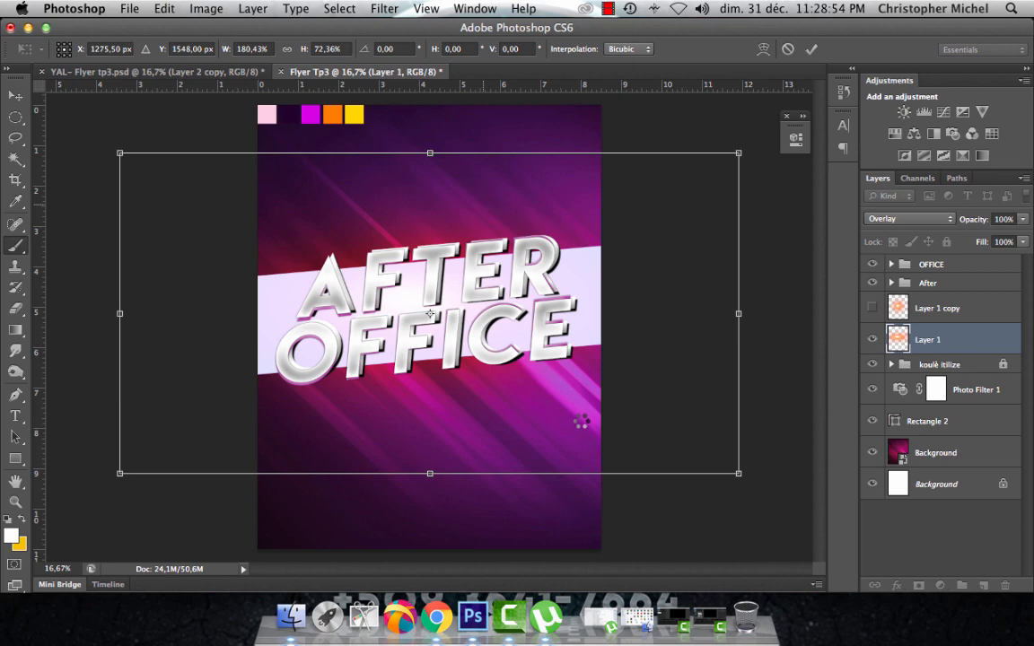
key(Return)
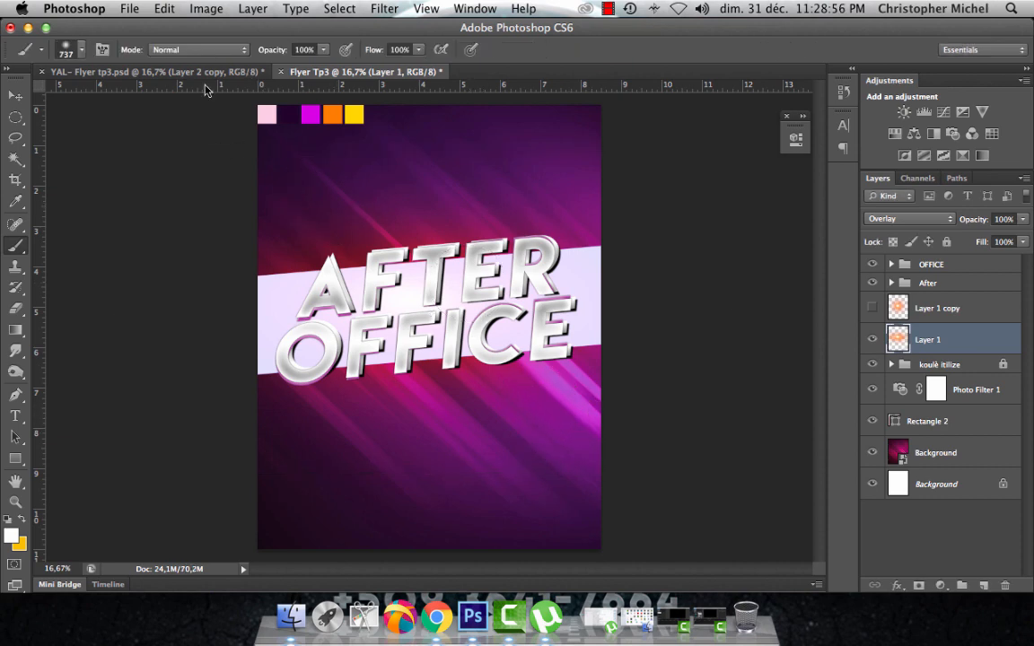
Compare with the finished reference flyer and stretch the Layer 1 glow vertically to about 121.11% height about its centre.
click(175, 71)
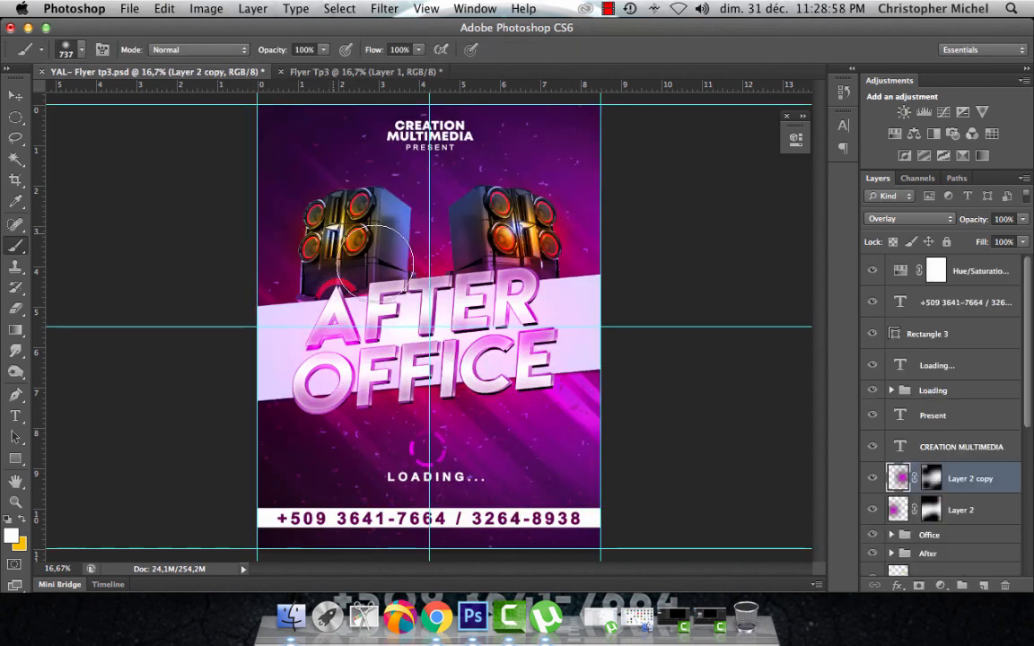
click(339, 74)
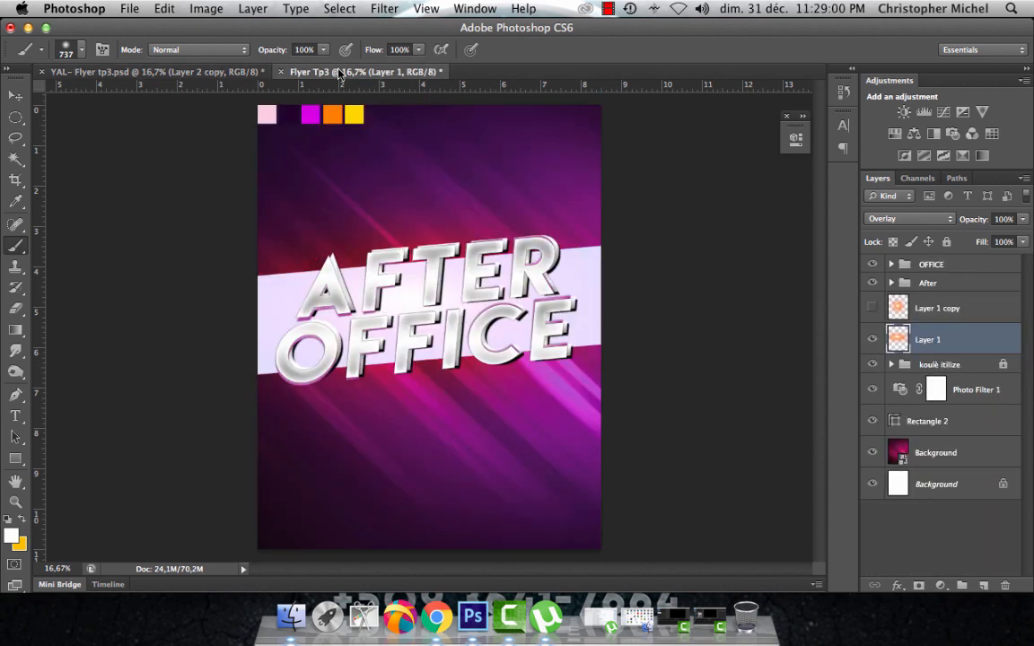
key(ctrl+t)
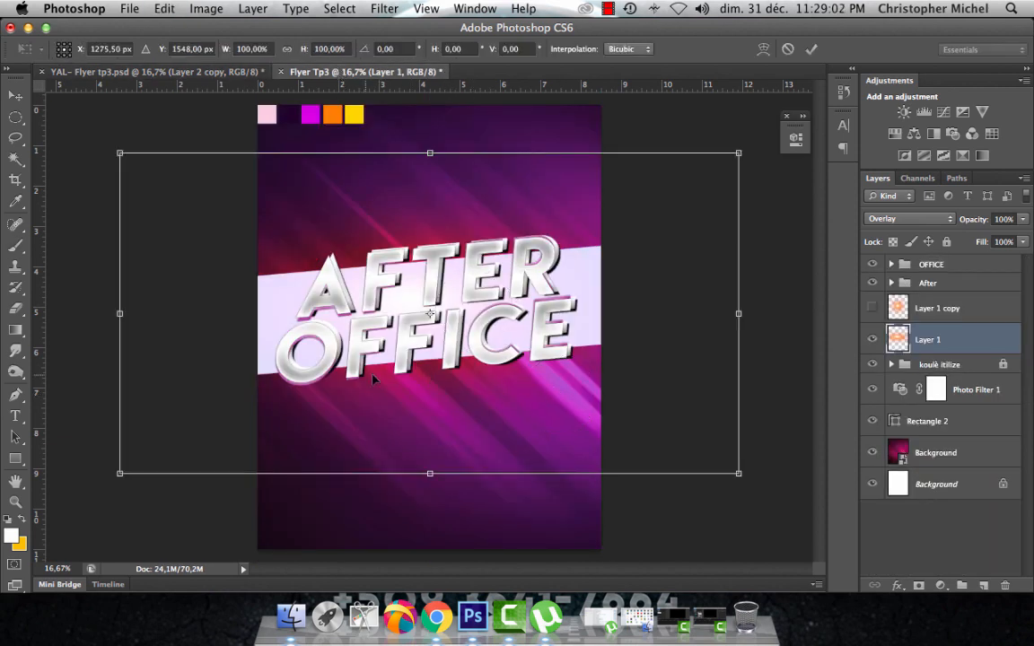
drag(431, 474, 437, 507)
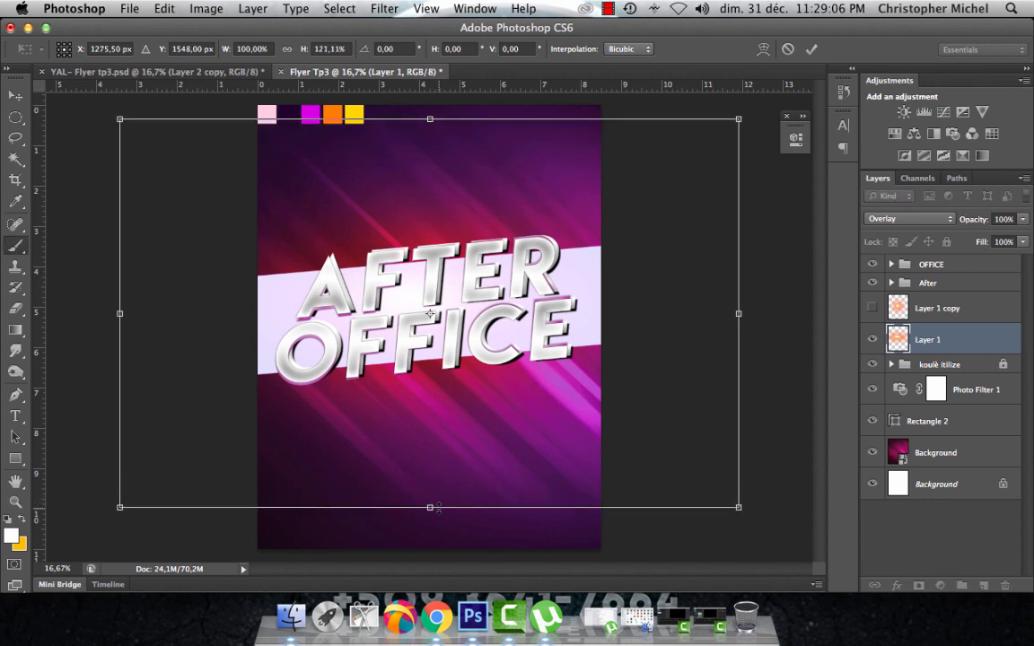
key(Return)
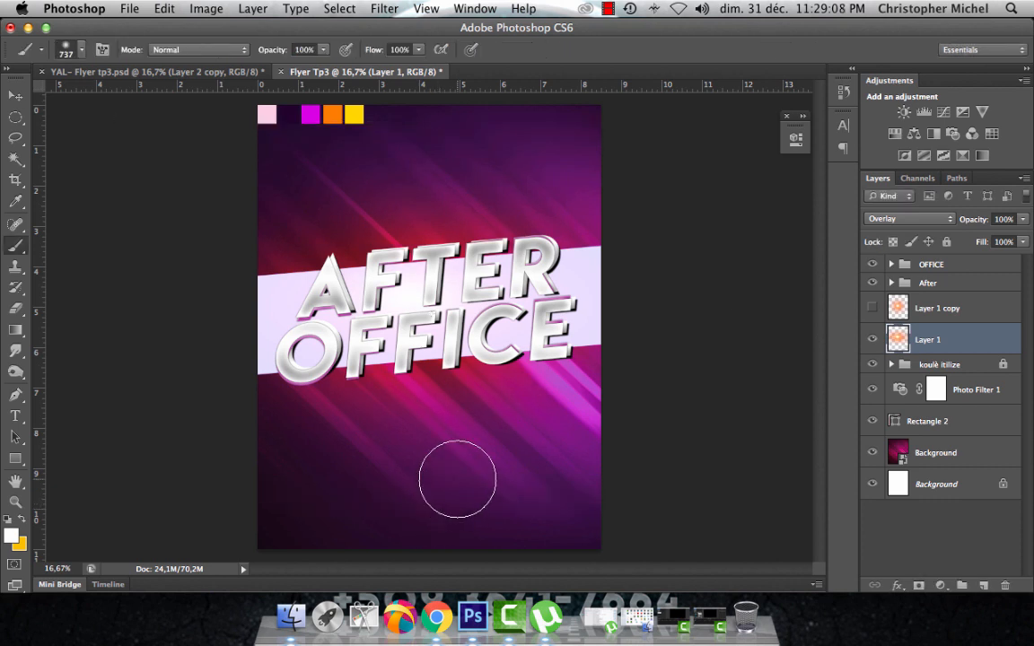
Check the Layer 1 glow by toggling its visibility, then duplicate it and scale the duplicate proportionally to about 43.60% about its centre.
key(v)
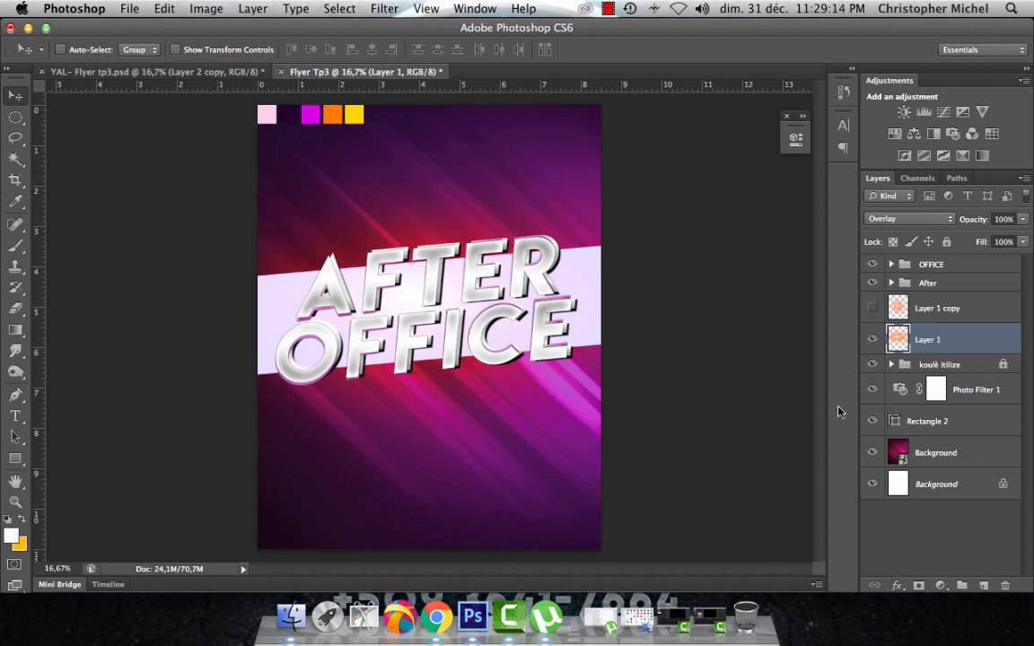
click(872, 341)
click(873, 341)
key(super+j)
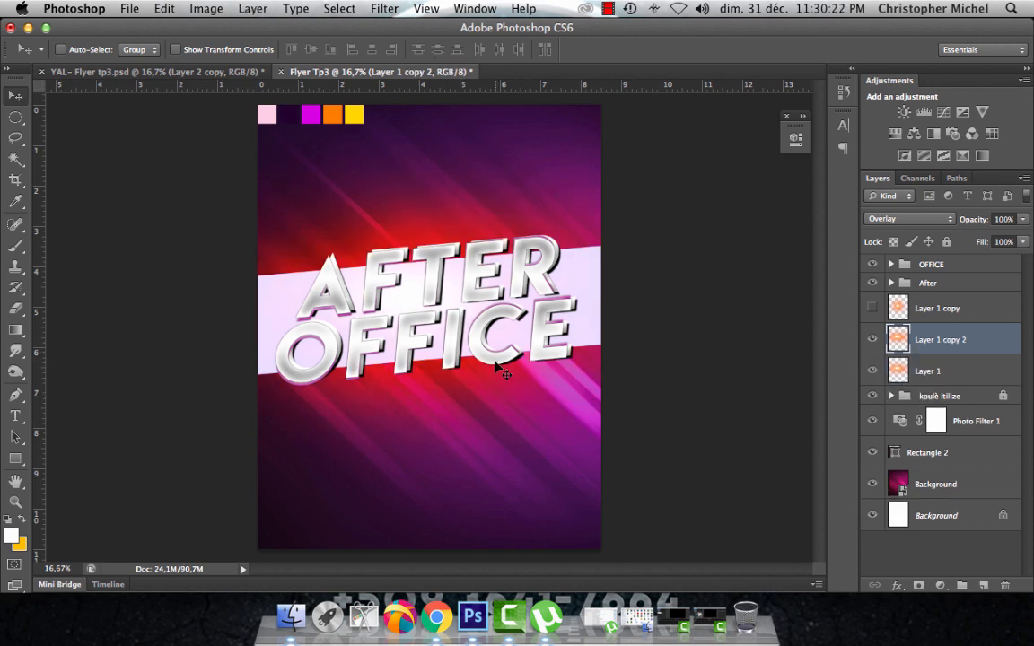
key(super+t)
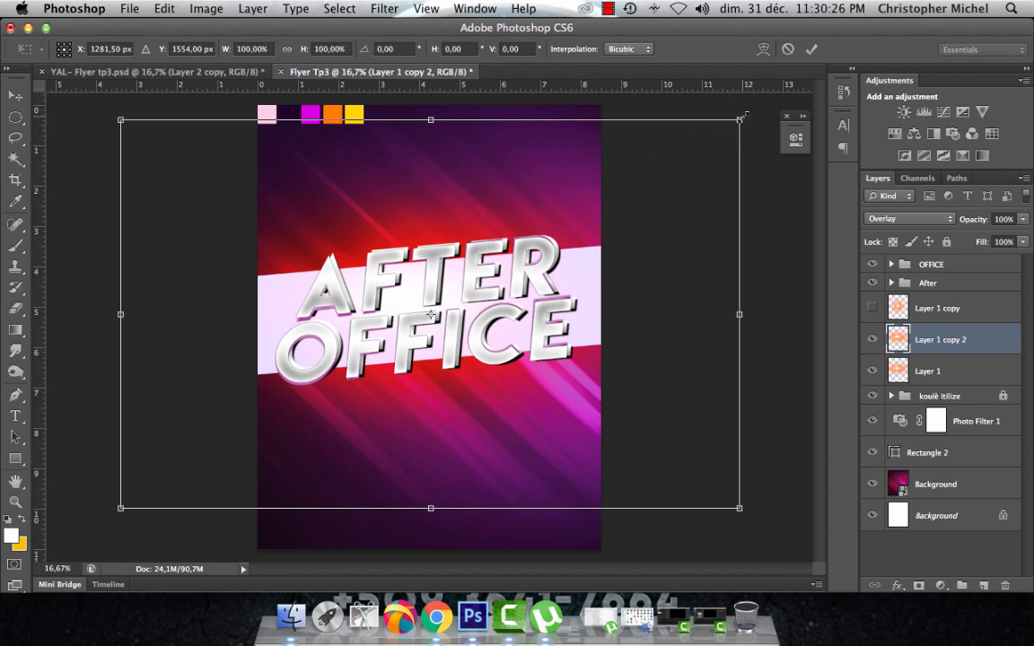
drag(743, 117, 588, 257)
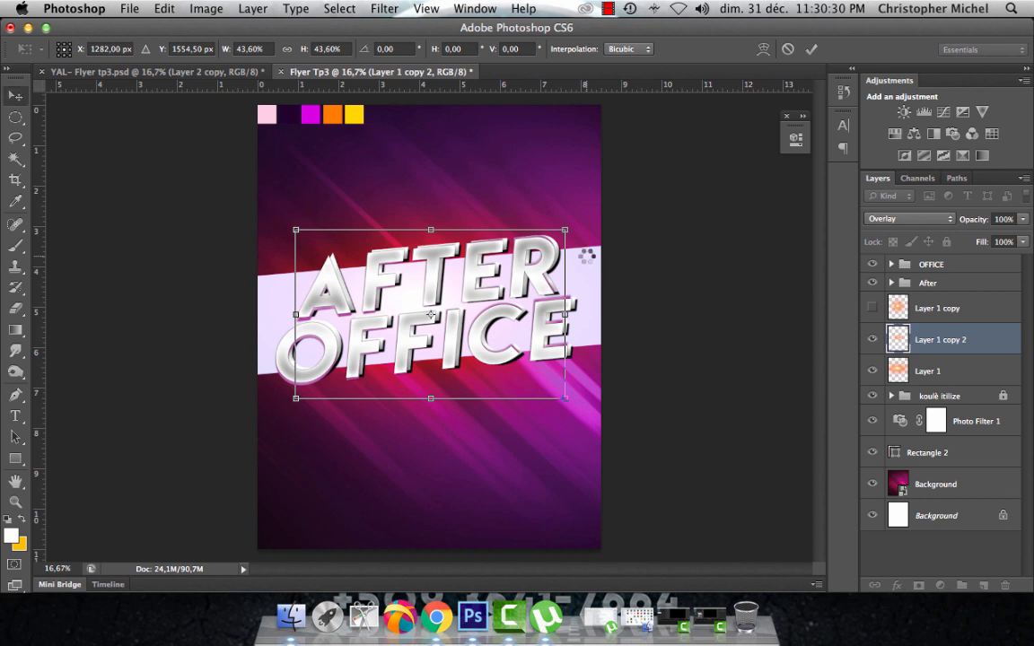
key(Return)
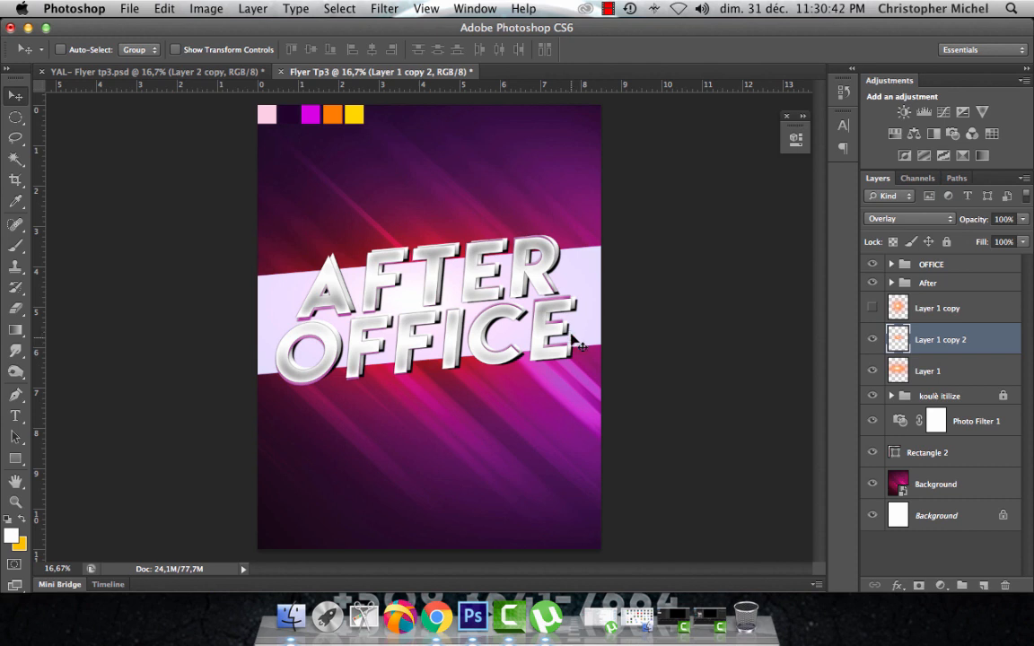
Place patikil yo.png above Layer 1 copy 2, enabling All Documents in the file chooser.
click(127, 9)
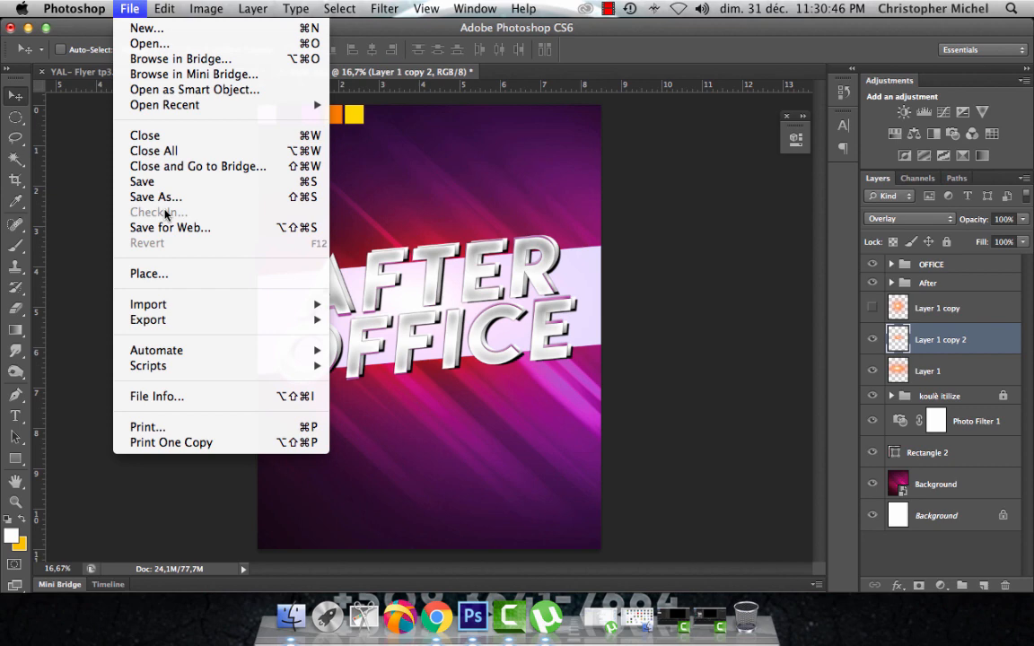
click(166, 273)
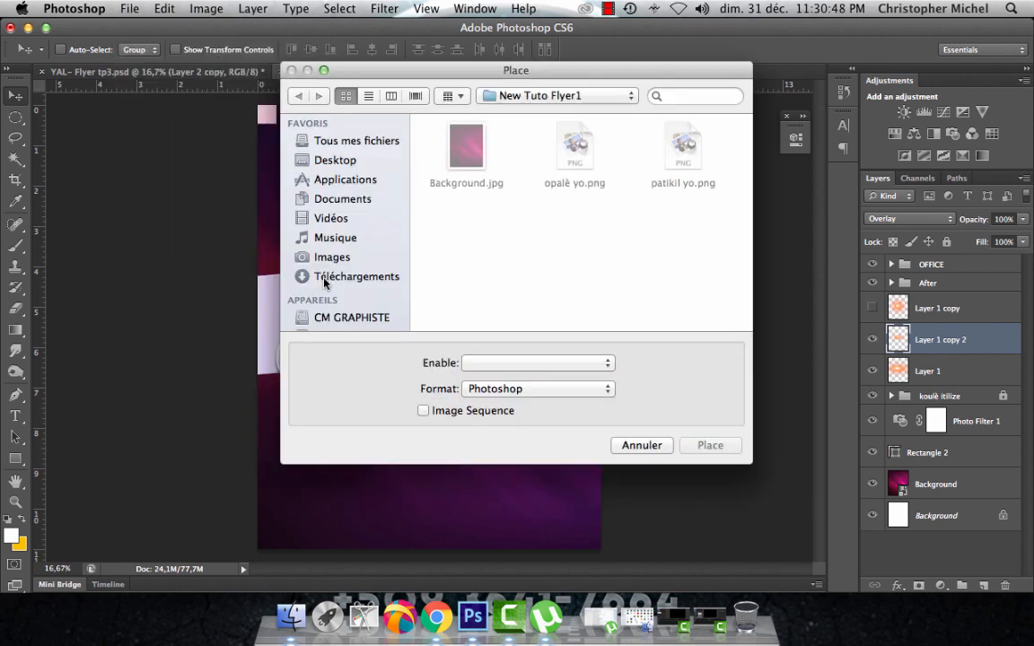
click(489, 363)
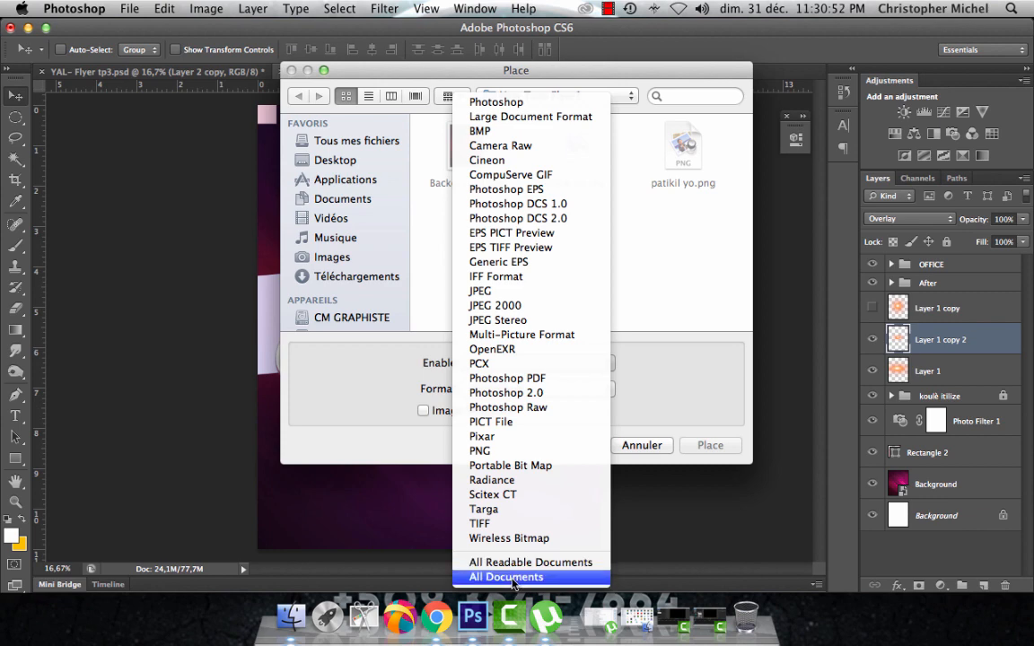
click(508, 576)
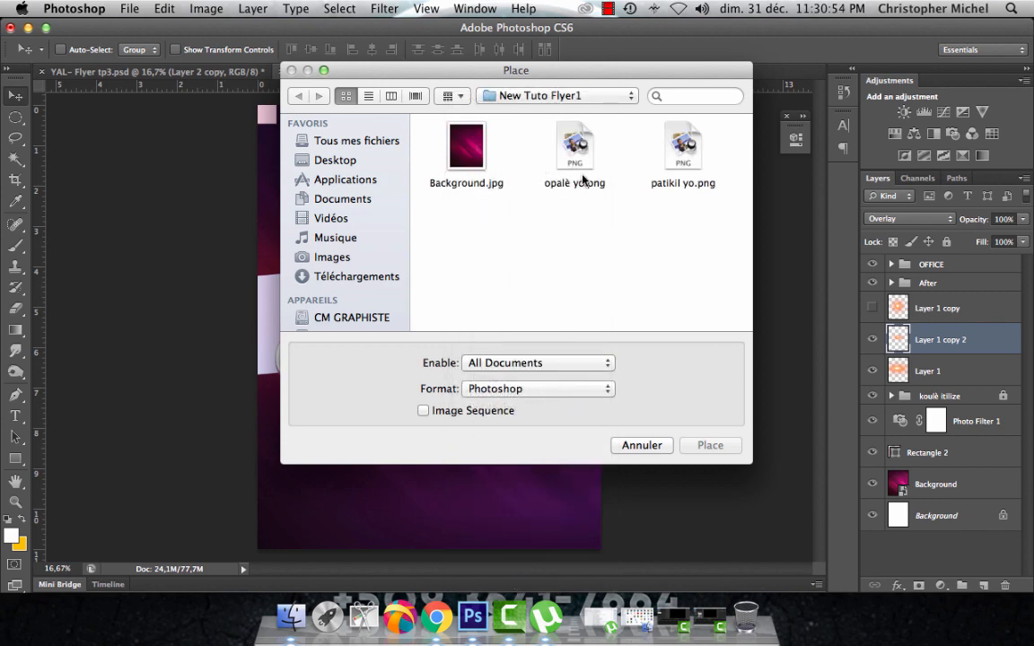
click(680, 157)
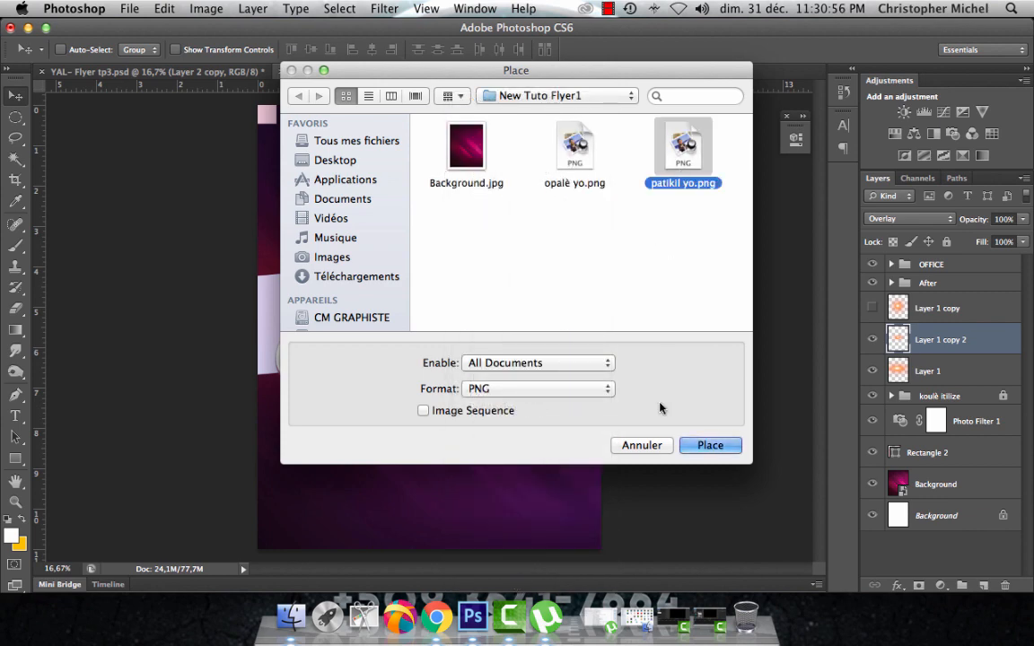
click(705, 446)
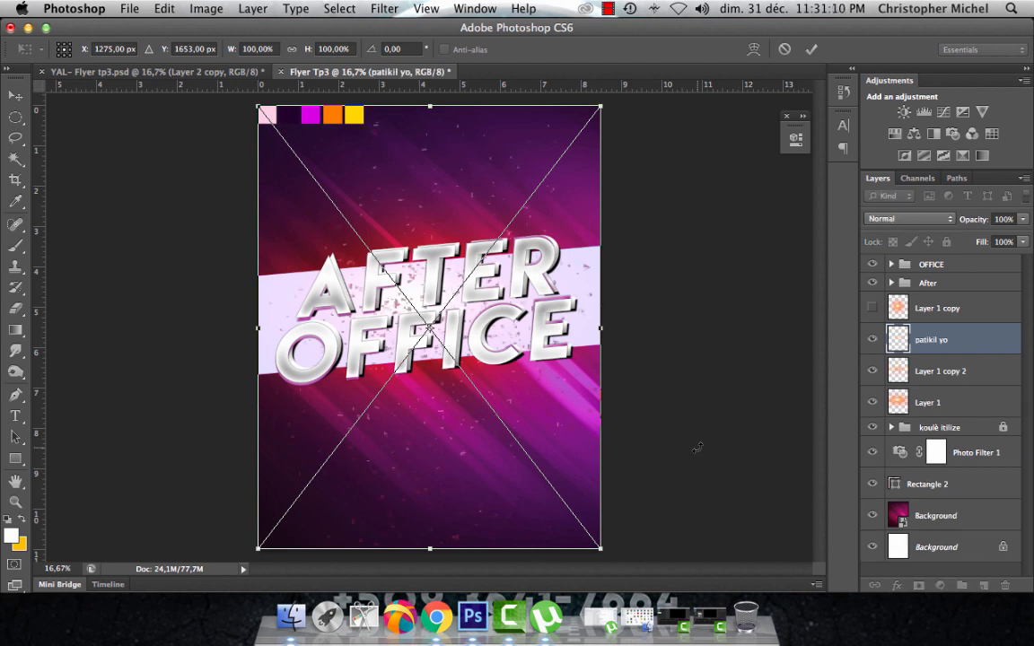
Enlarge the placed patikil yo particles about their centre so they extend beyond the canvas edges, and commit the placement.
key(super+minus)
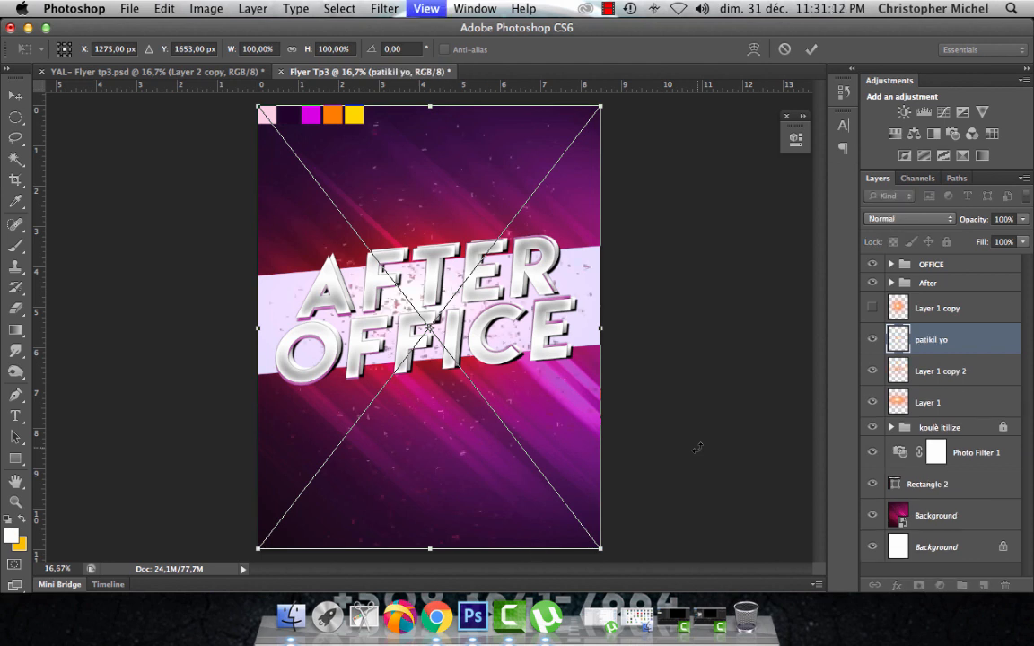
key(super+minus)
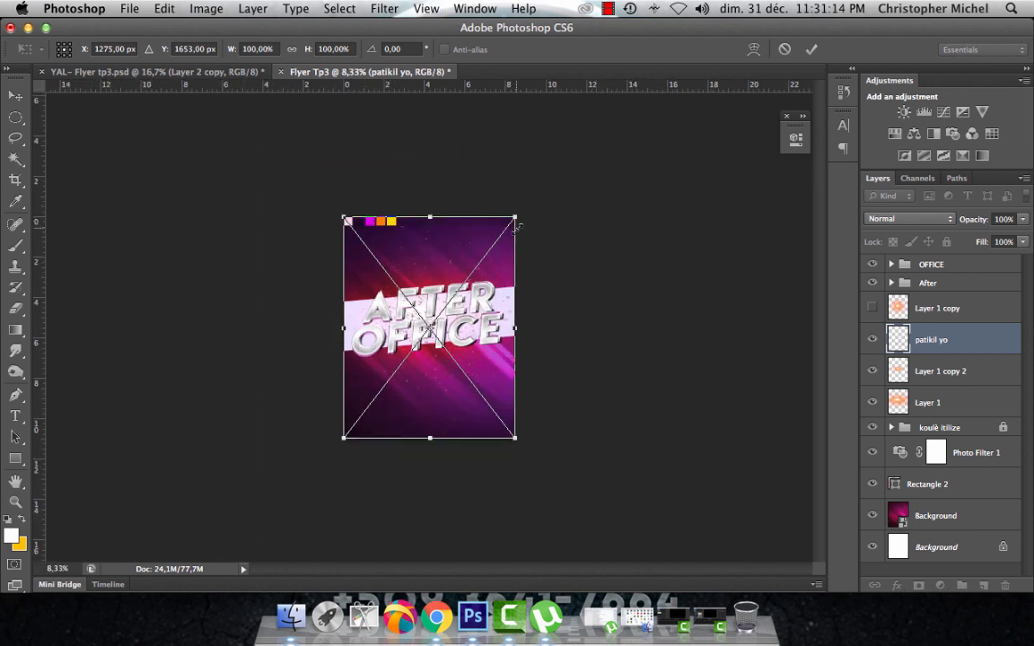
drag(514, 217, 548, 192)
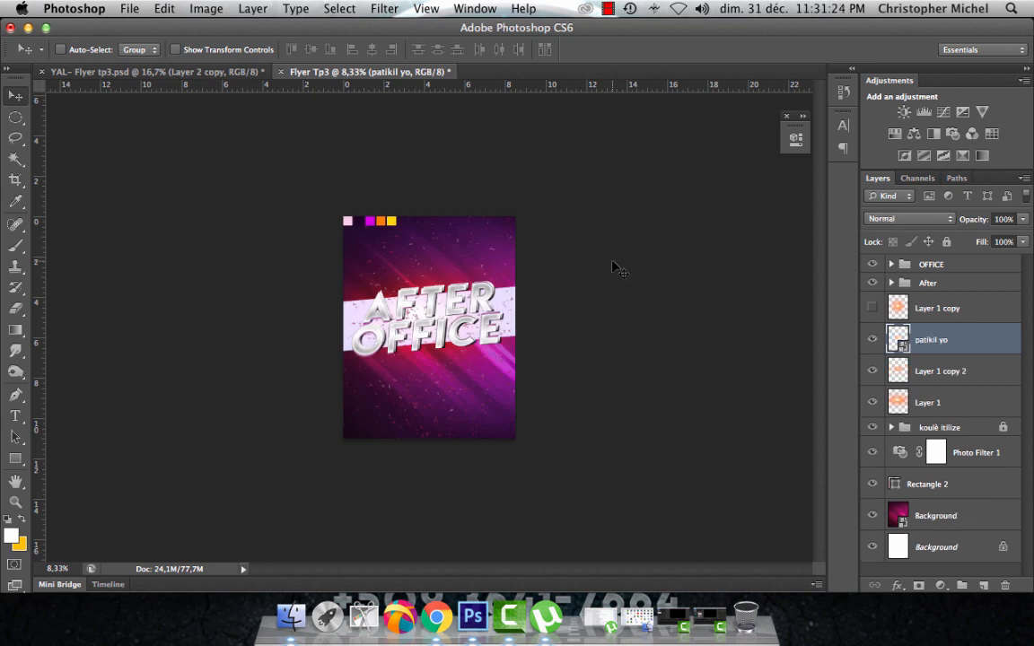
key(super+plus)
key(super+plus)
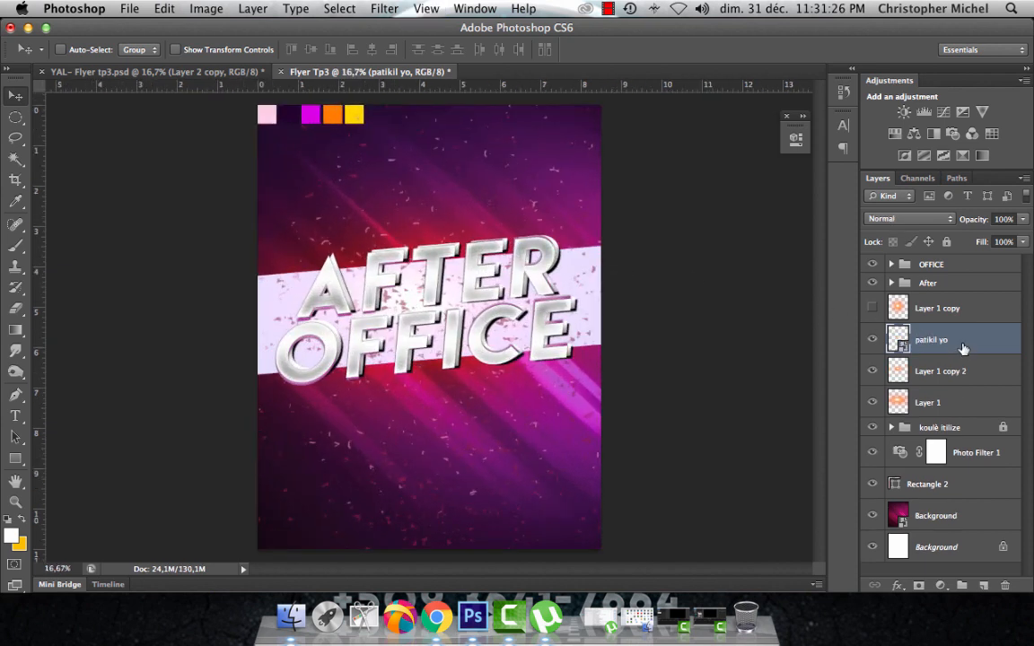
Move the patikil yo layer between Rectangle 2 and the magenta Background, and reposition the particles on the canvas.
drag(963, 348, 950, 500)
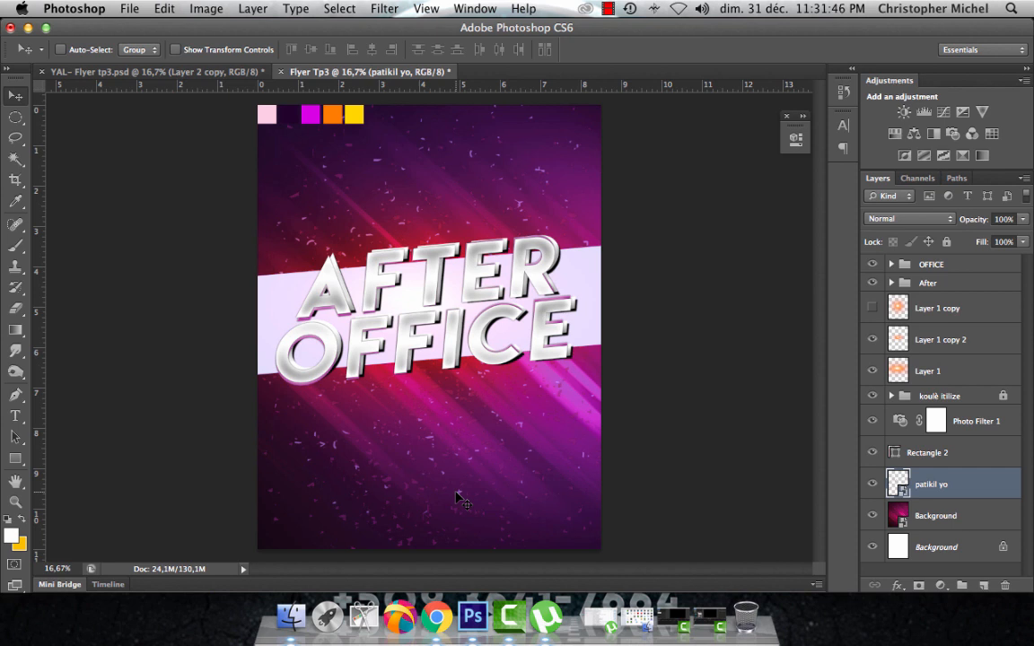
drag(445, 429, 433, 471)
drag(452, 419, 460, 414)
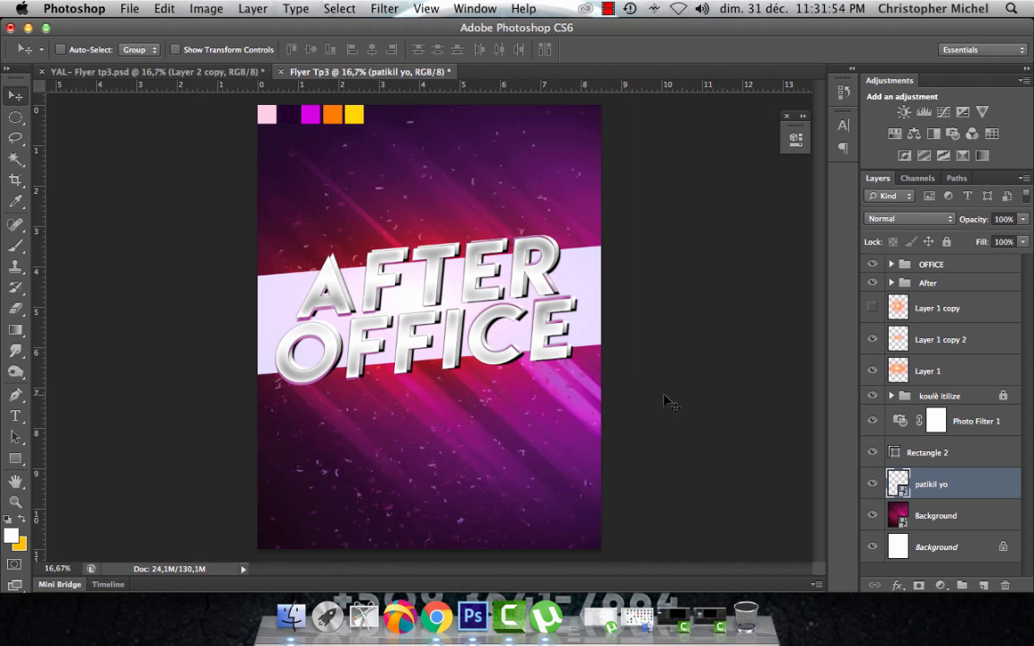
Select Rectangle 2, the After and OFFICE groups, Layer 1 copy 2 and Layer 1, and shift them slightly down the flyer together.
click(944, 453)
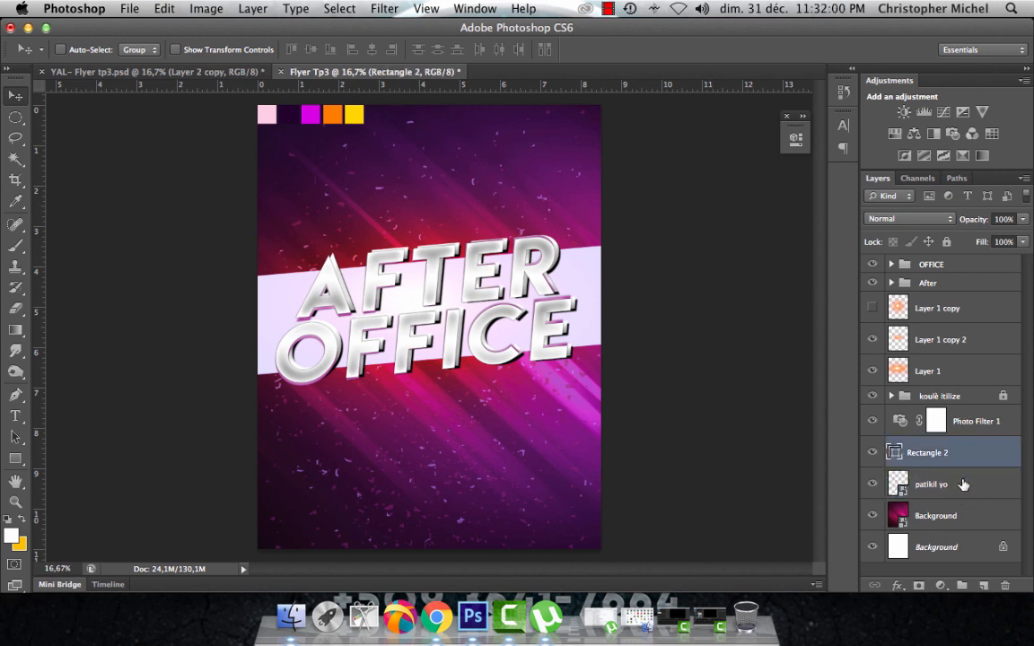
super+click(937, 282)
super+click(938, 264)
super+click(938, 339)
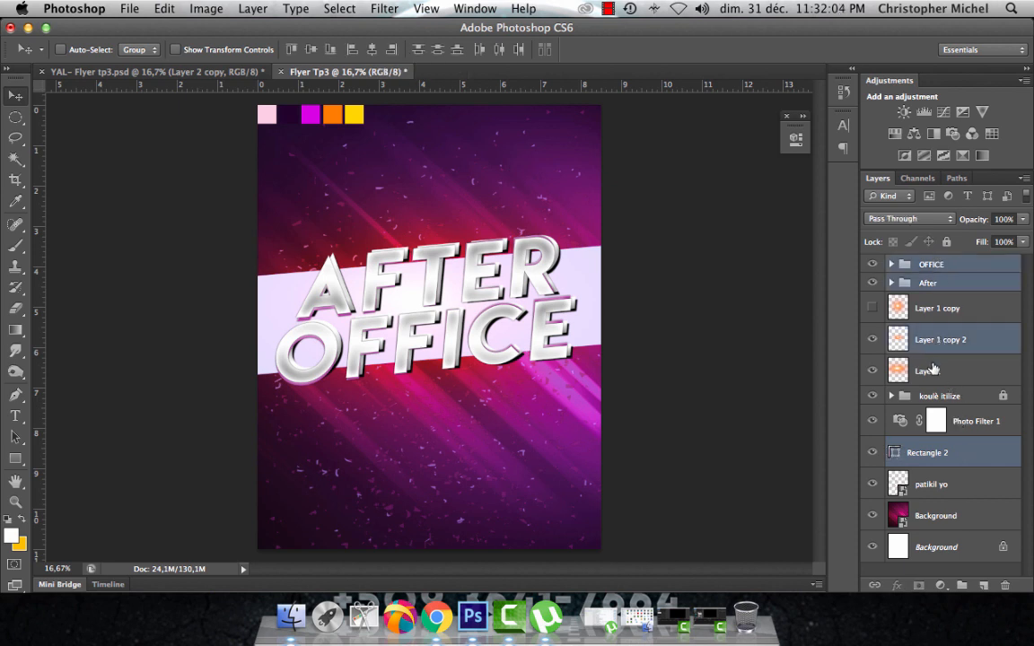
super+click(933, 369)
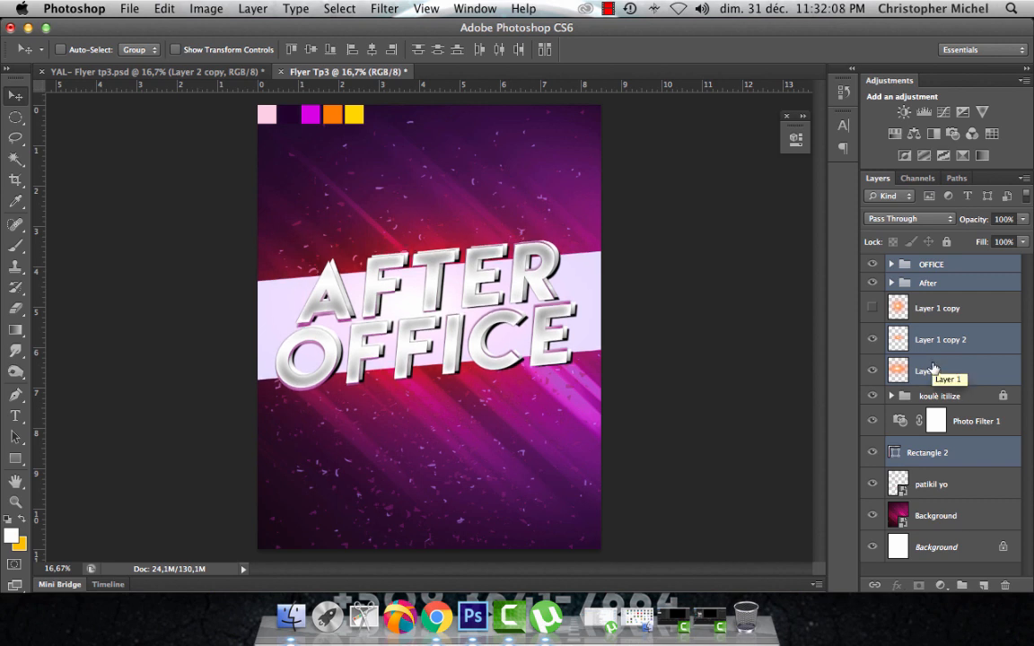
key(shift+Down)
key(shift+Down)
key(shift+Down)
key(shift+Down)
key(shift+Down)
key(shift+Down)
key(shift+Down)
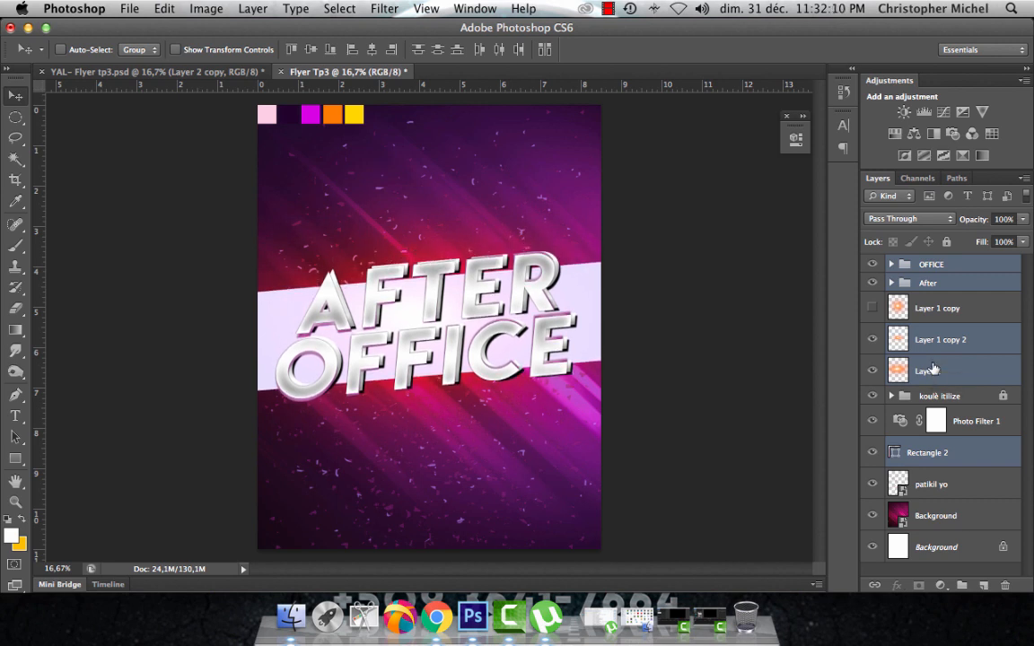
key(shift+Down)
key(shift+Down)
key(shift+Down)
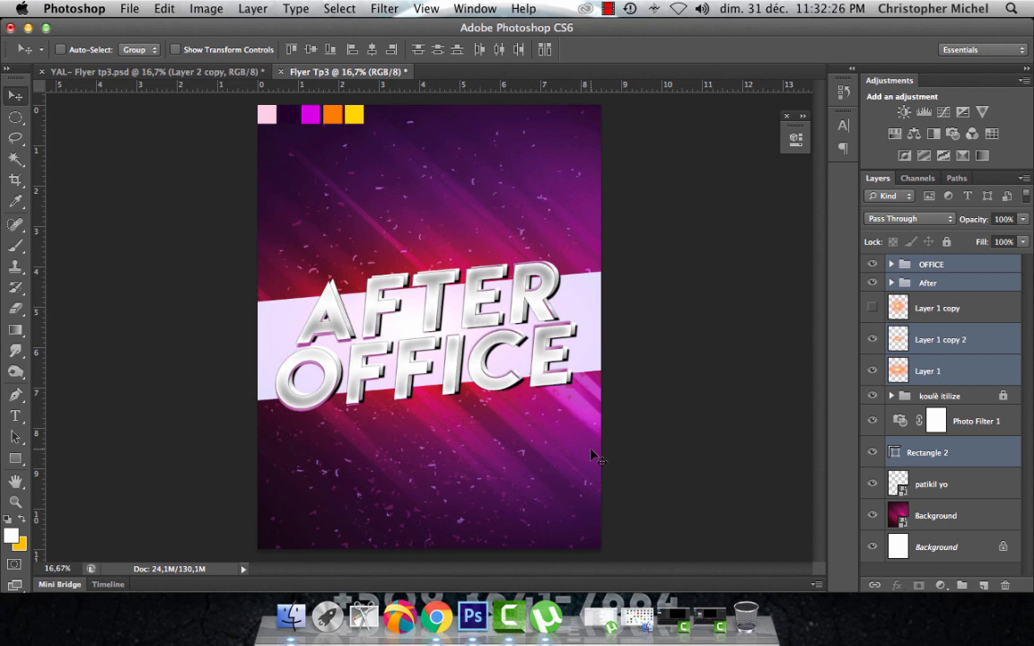
Place opalè yo.png directly above the patikil yo layer, enabling All Documents in the file chooser.
click(967, 434)
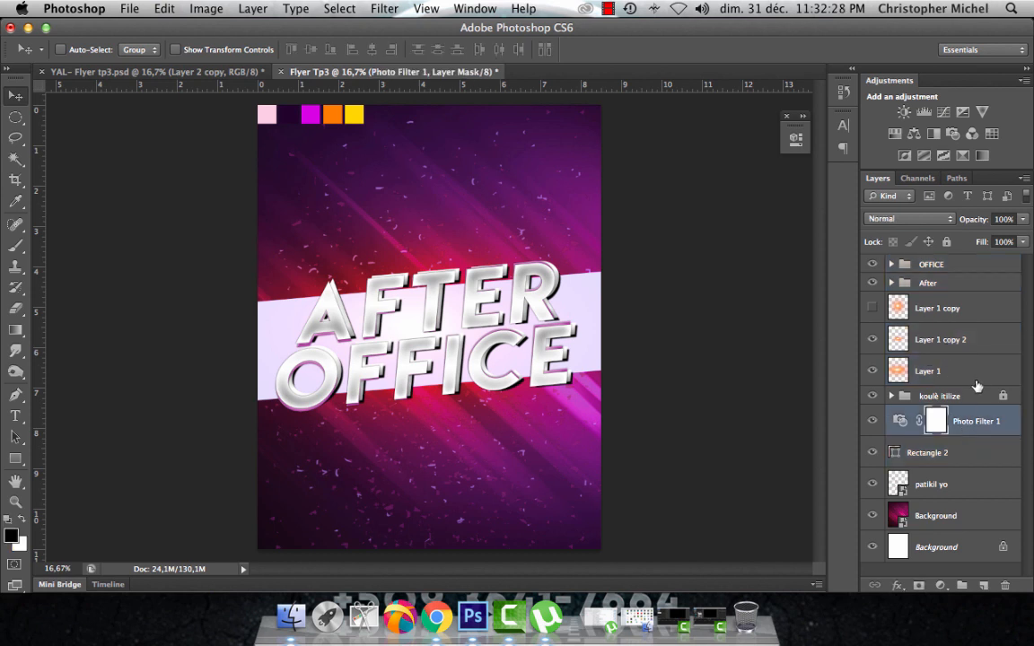
click(947, 455)
click(957, 488)
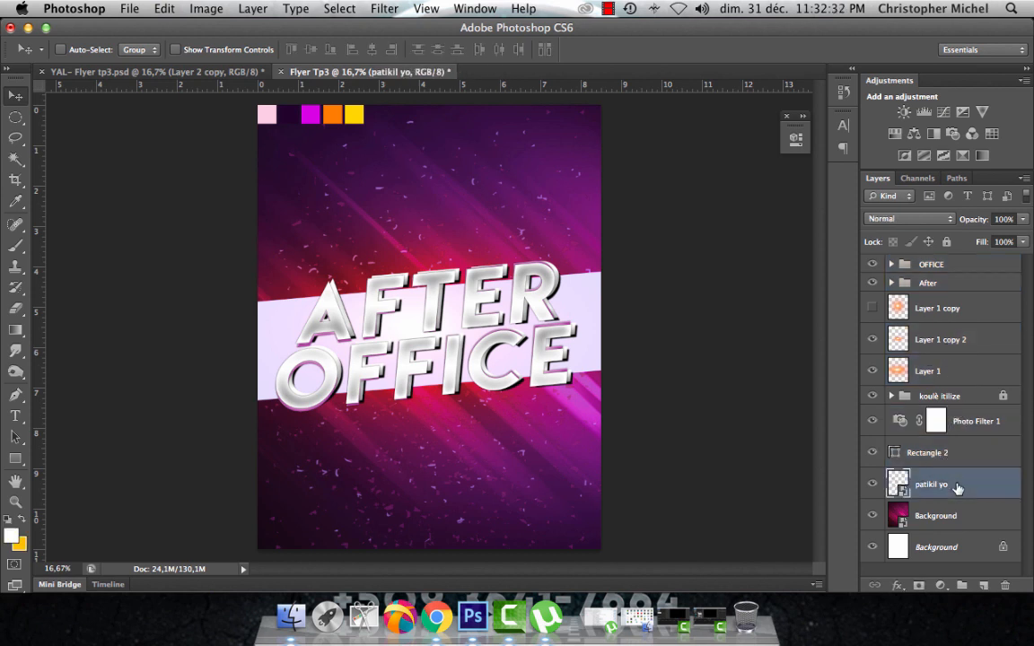
click(130, 10)
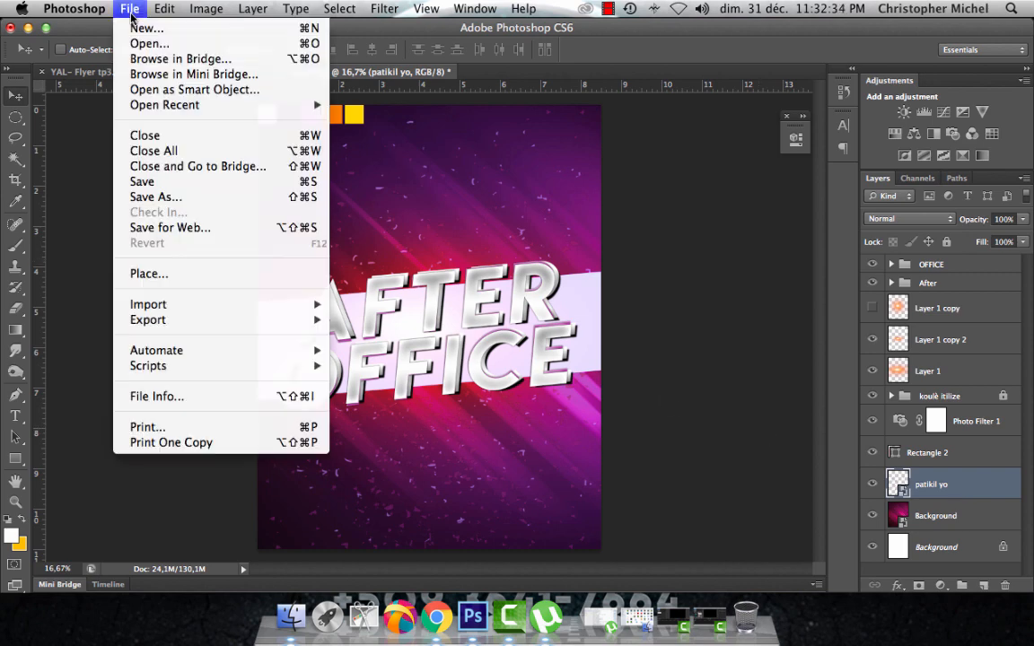
click(168, 277)
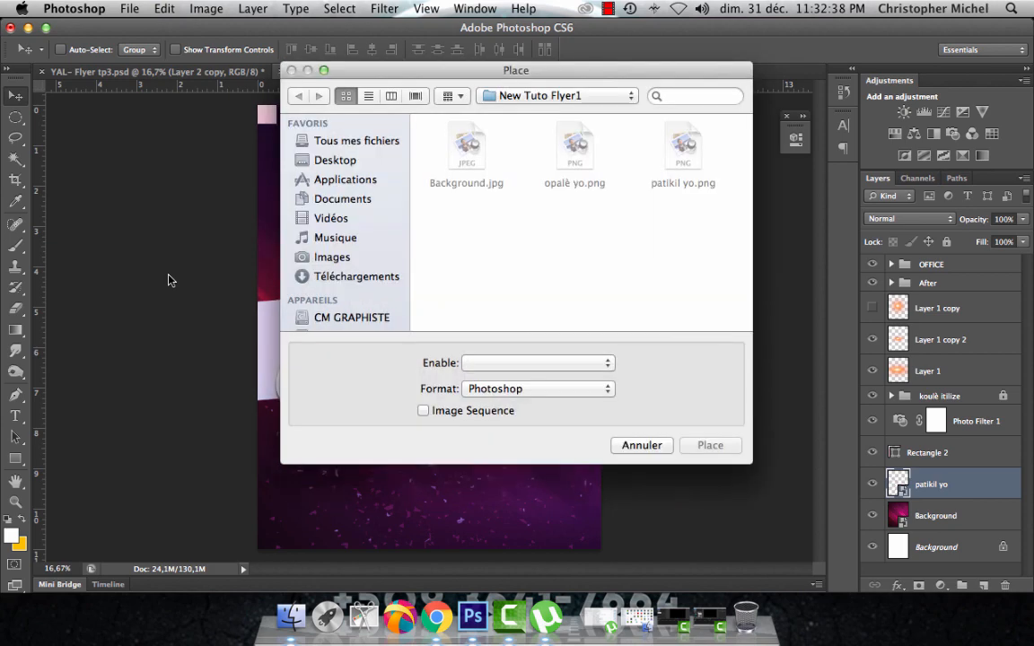
click(493, 361)
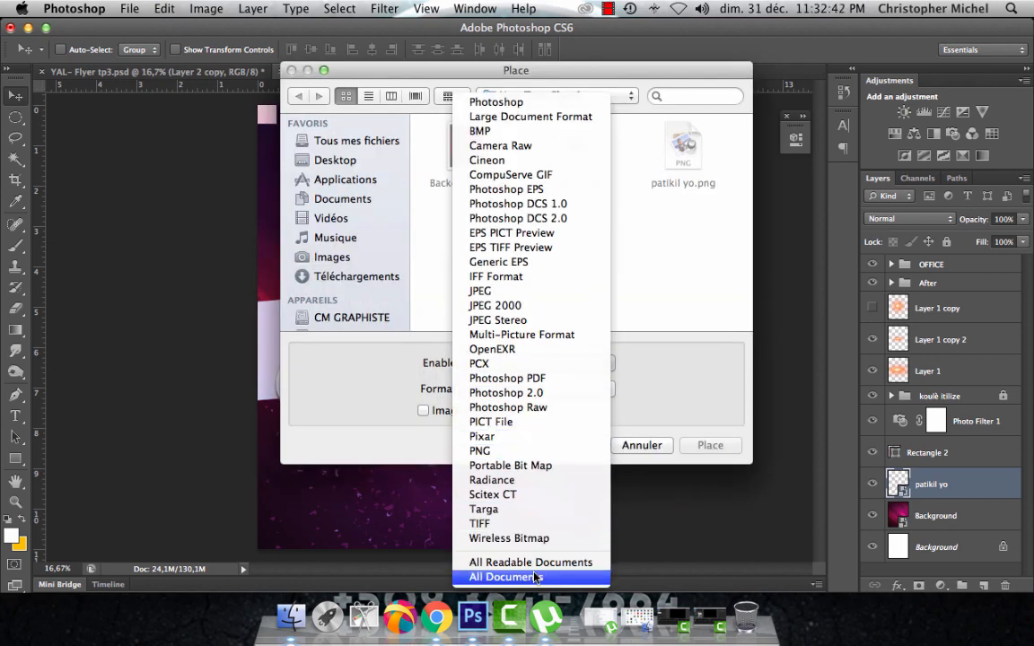
click(483, 516)
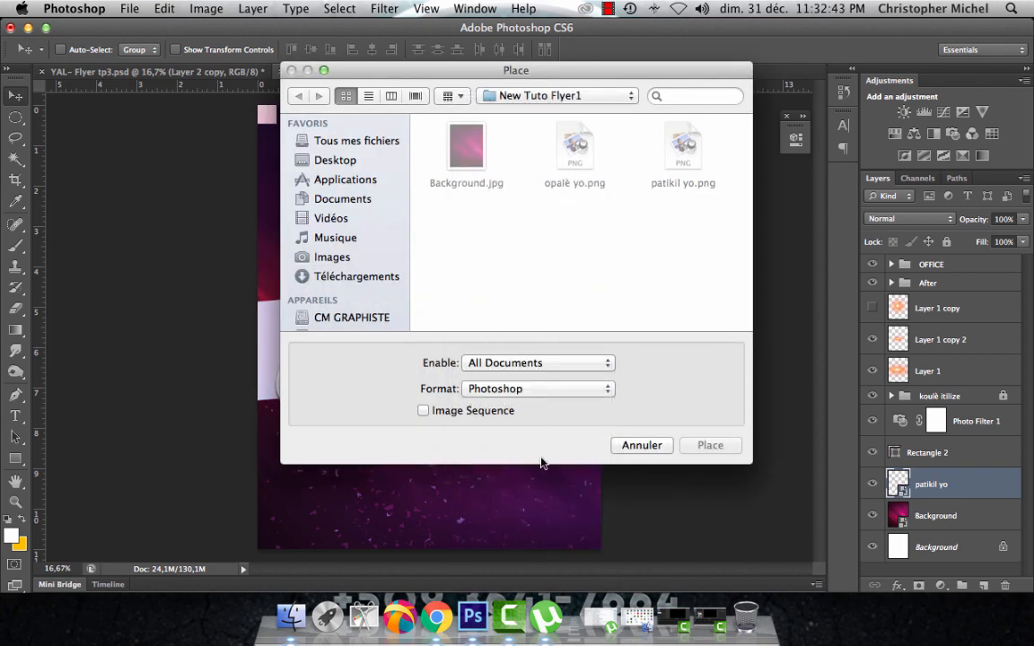
click(583, 155)
click(710, 446)
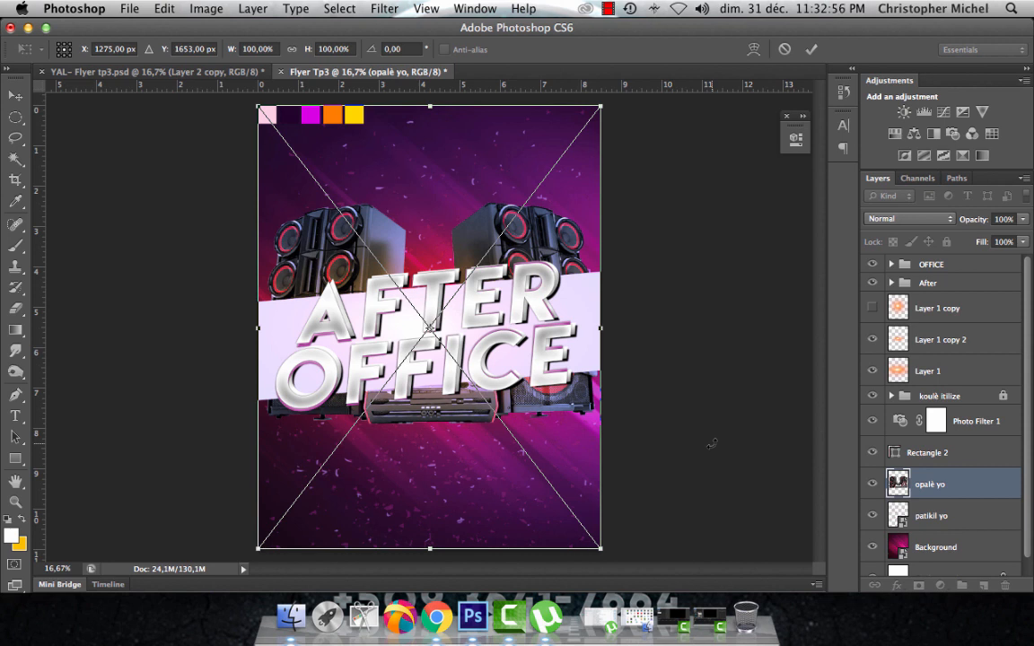
Scale the placed opalè yo speakers proportionally about their centre to about 78.63%.
key(super+minus)
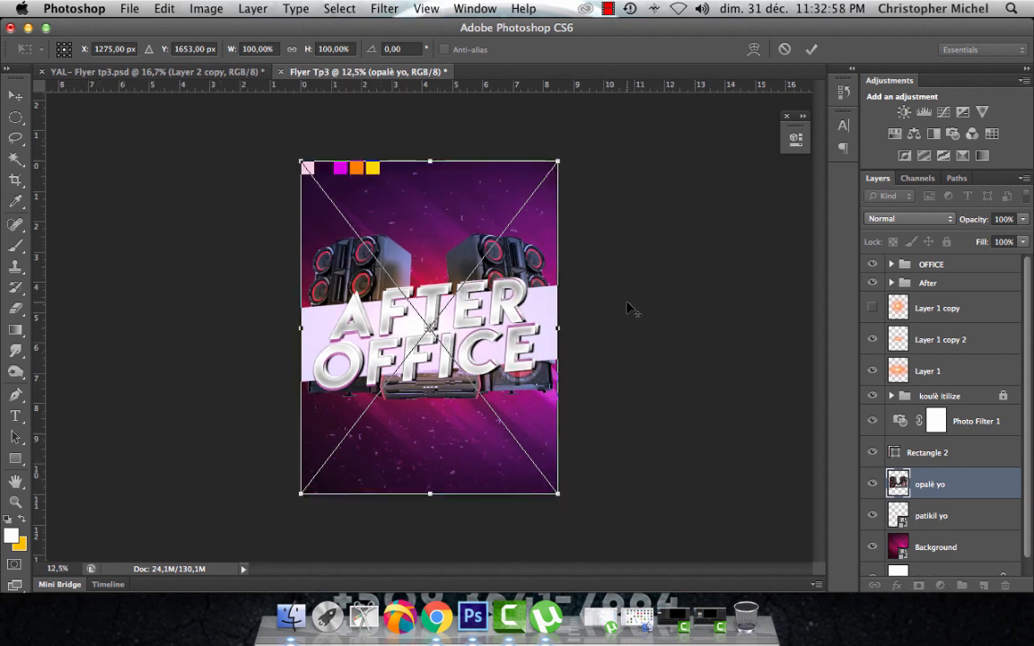
drag(558, 164, 527, 196)
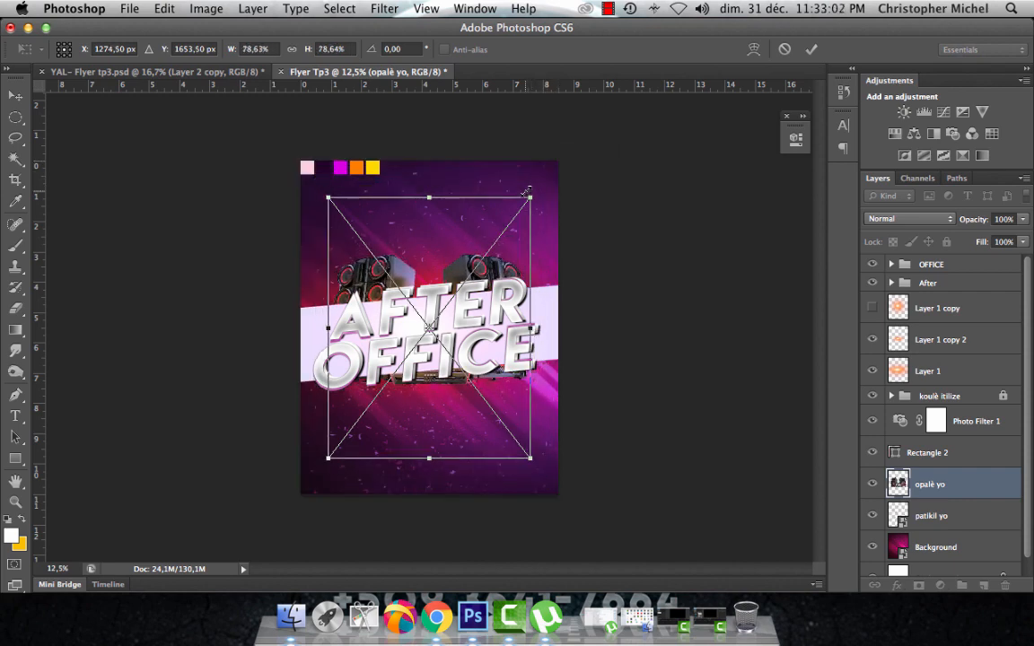
key(super+plus)
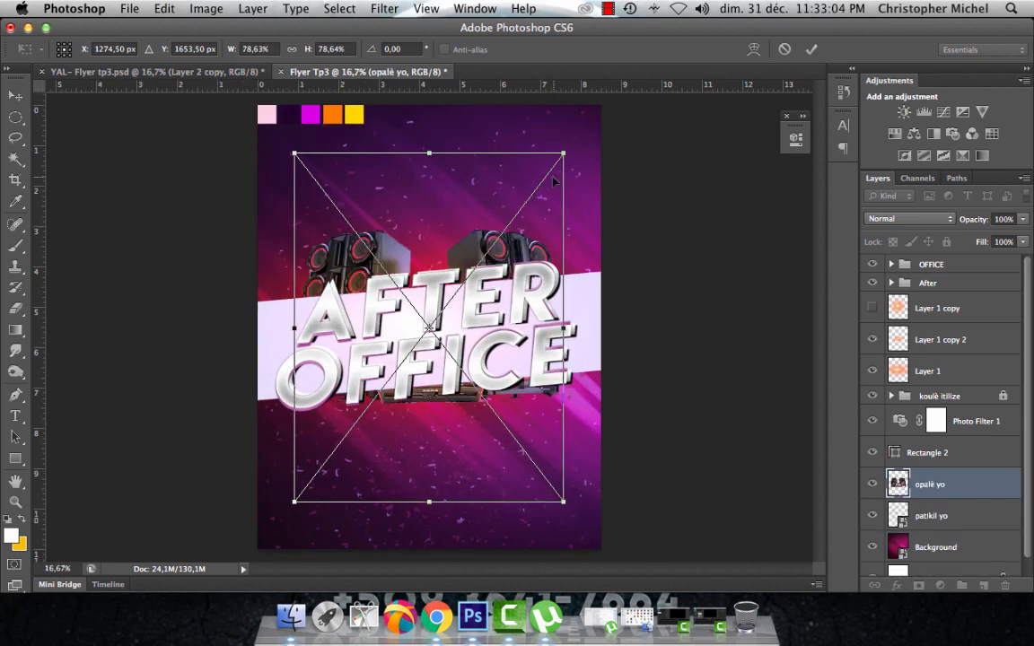
Move the speakers up behind the title to about X 1273 px, Y 1292 px, and enlarge them proportionally to about 80.24%.
drag(468, 170, 467, 122)
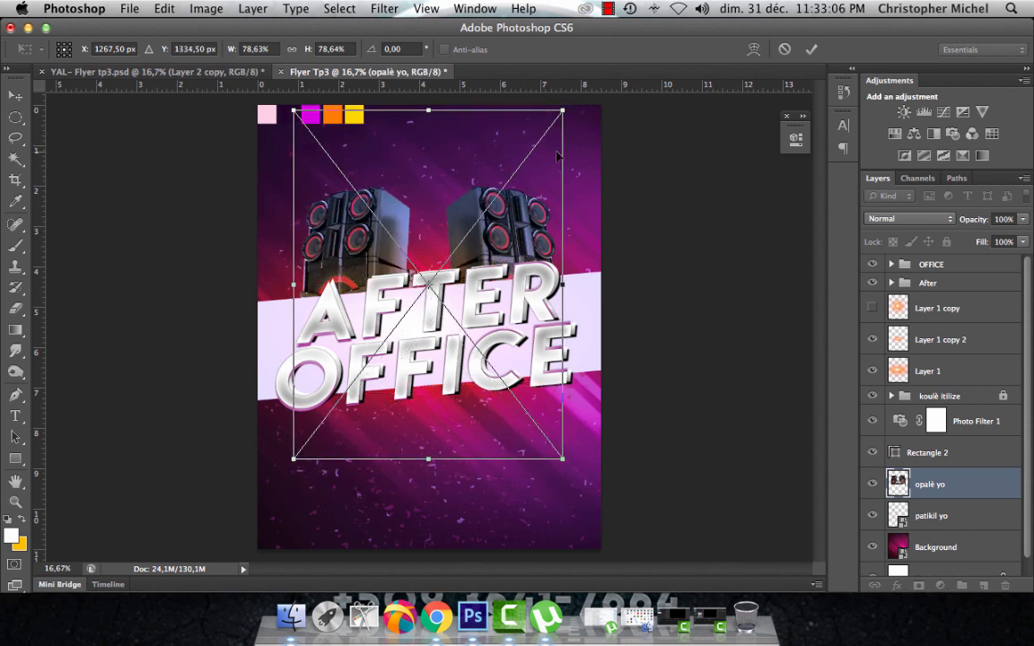
key(Right)
key(Right)
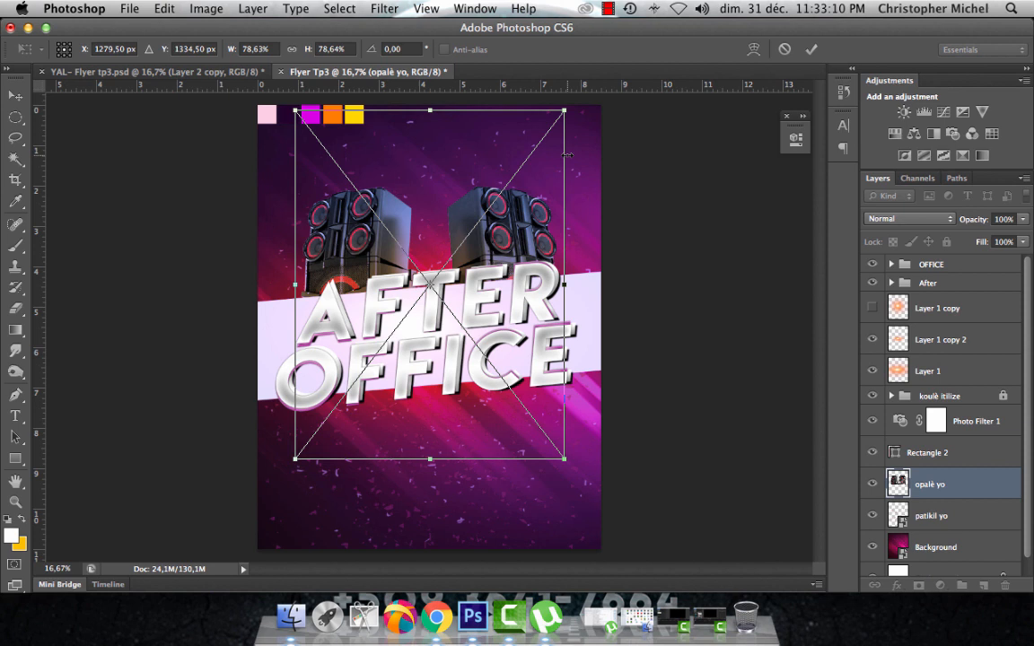
key(Left)
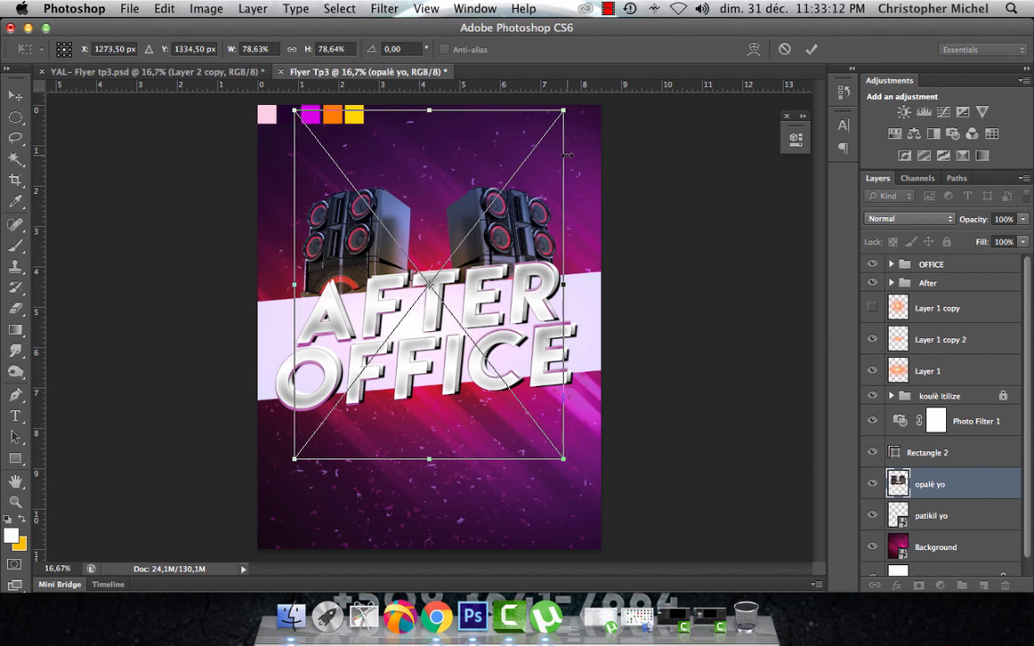
key(Right)
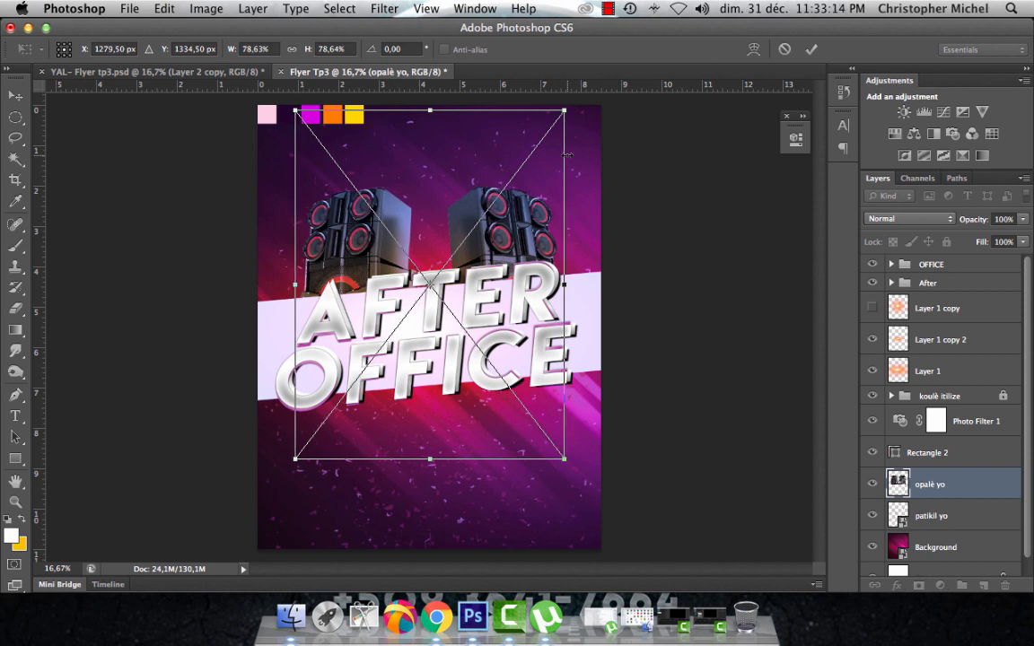
key(Up)
key(Up)
key(Up)
key(Up)
key(Up)
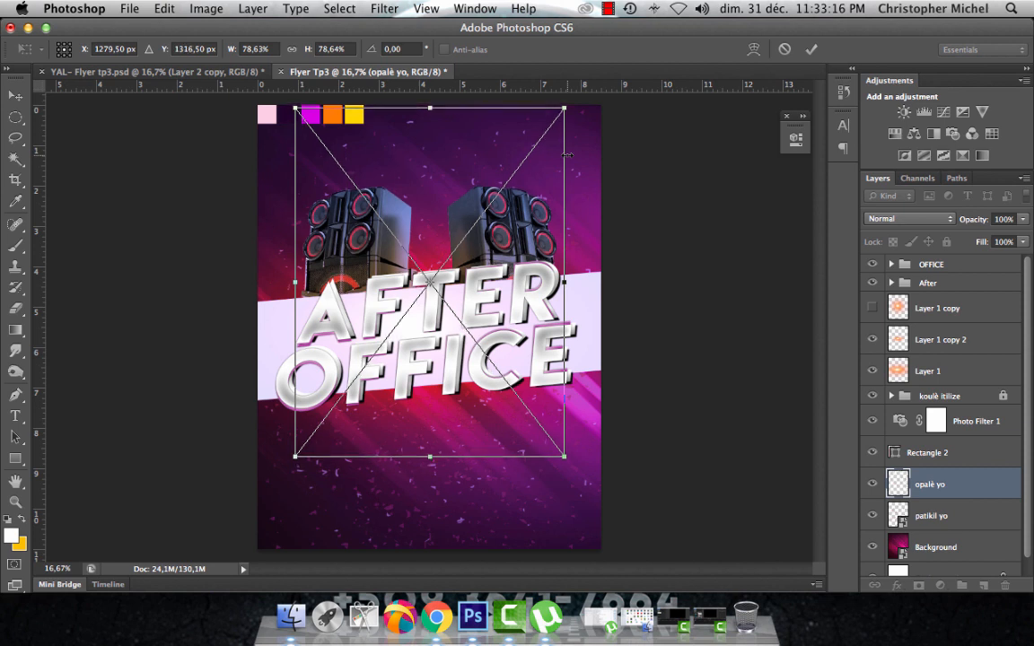
key(Up)
key(Up)
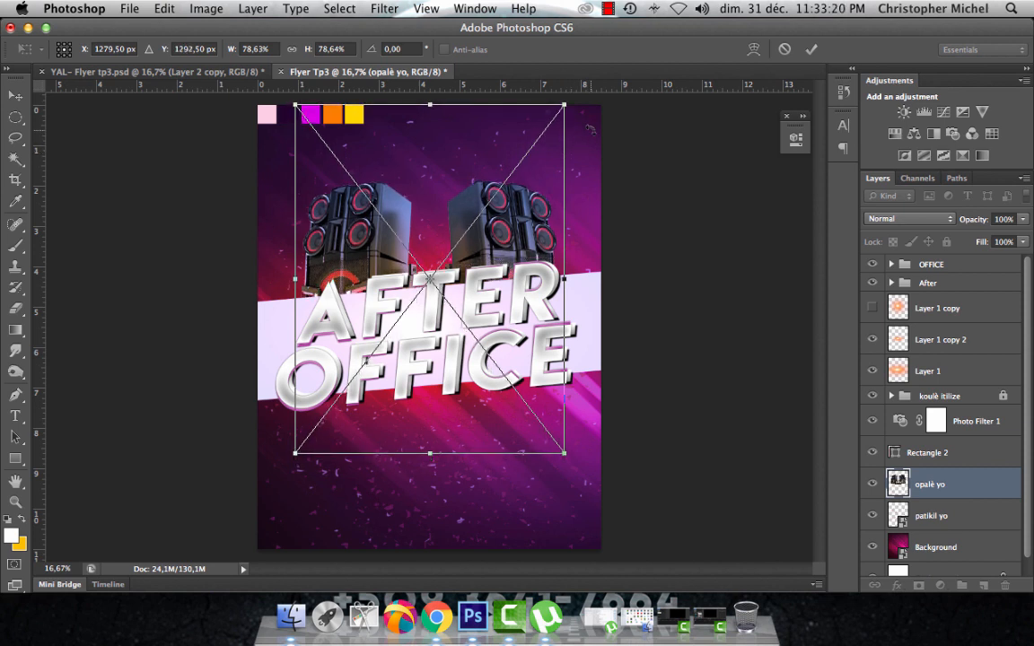
key(Left)
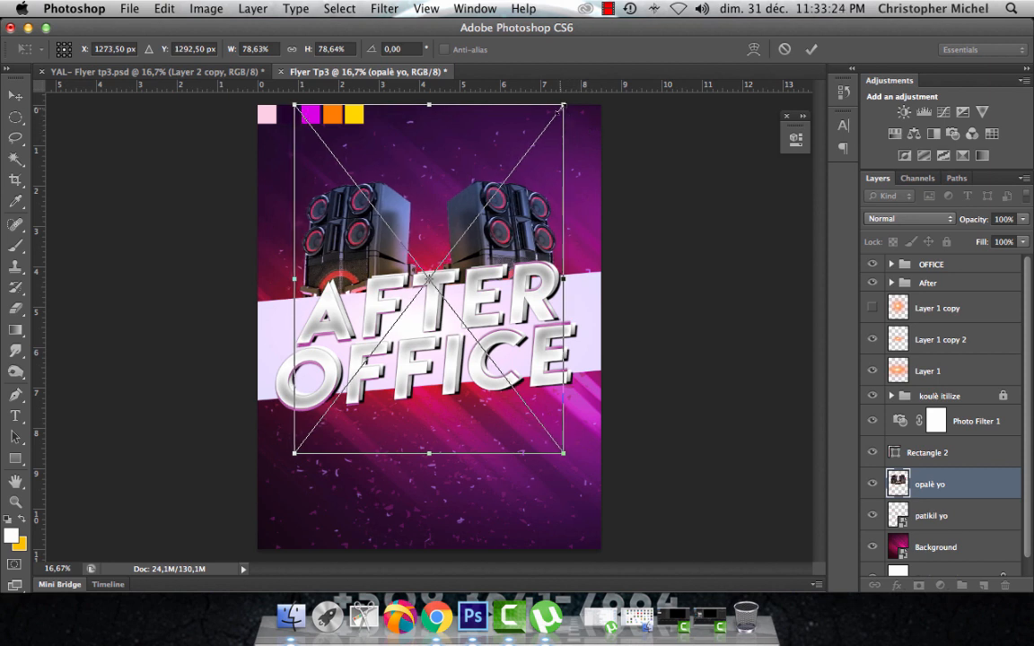
drag(563, 105, 566, 103)
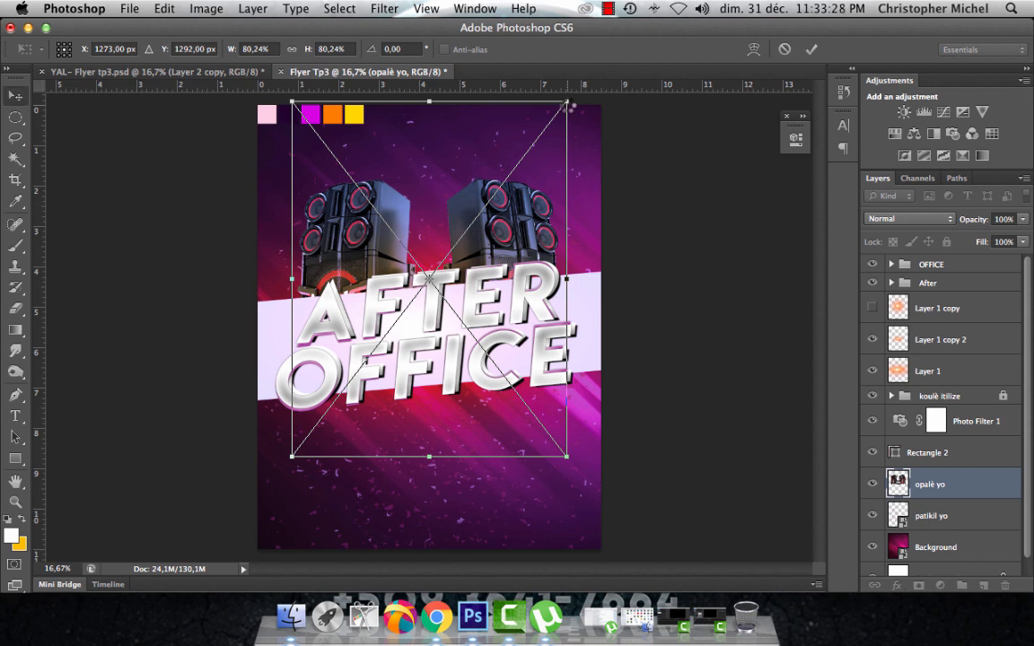
Commit the speakers' transform, make Layer 1 copy visible and place it above the OFFICE group in the layer stack.
key(Return)
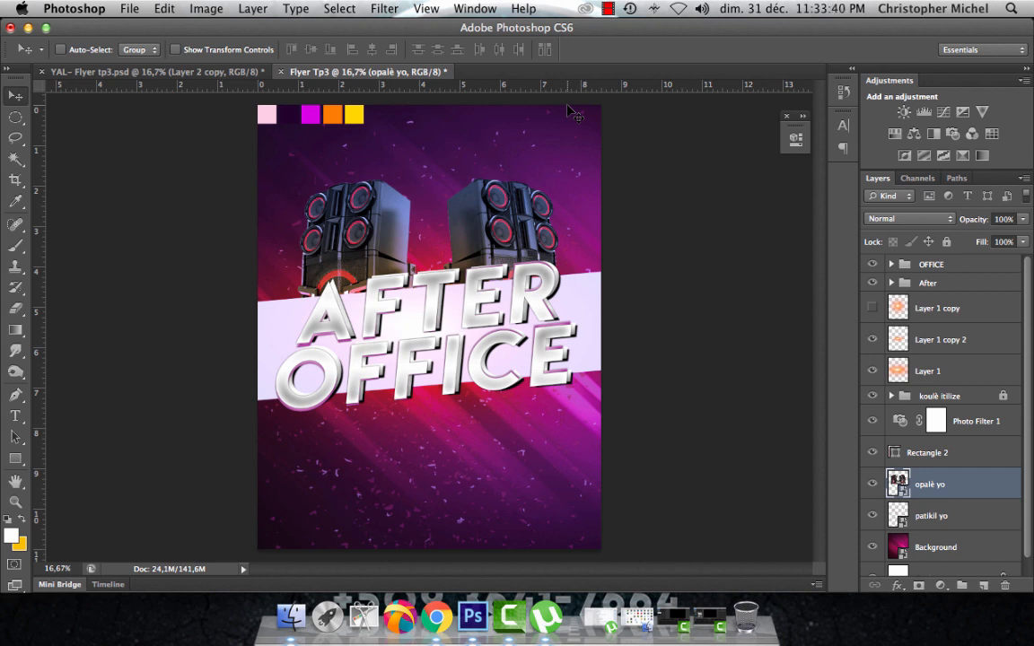
click(929, 368)
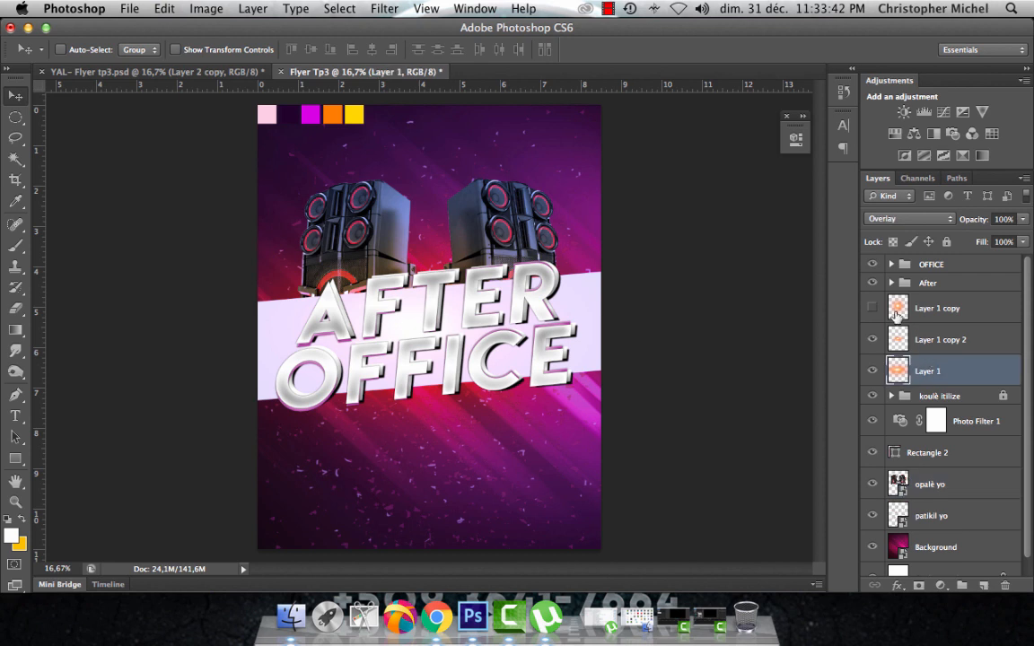
click(872, 308)
click(951, 311)
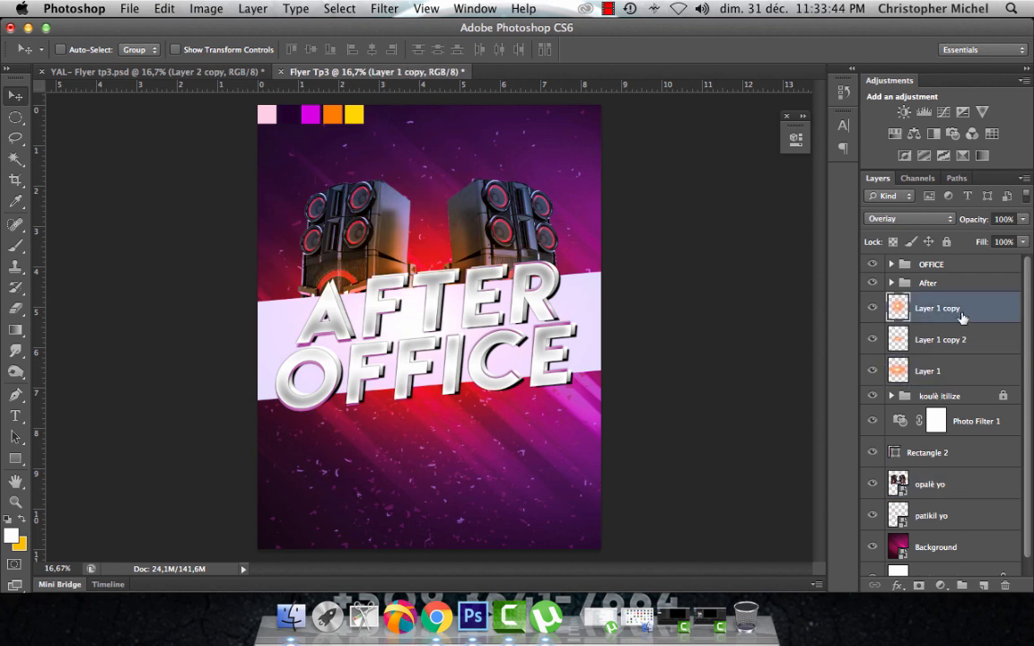
drag(962, 314, 944, 258)
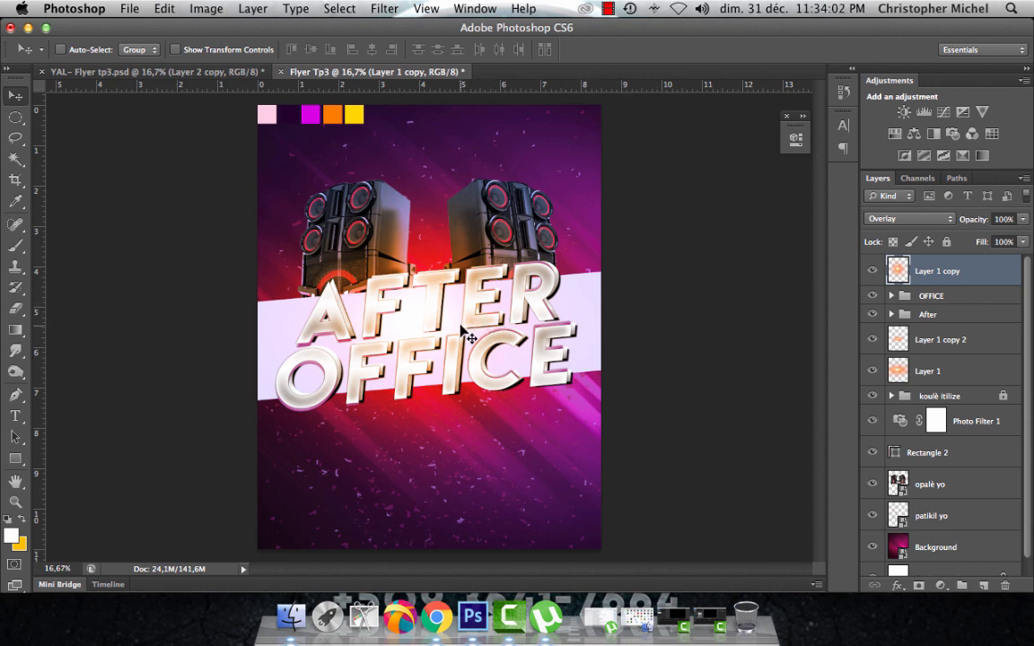
Position the Layer 1 copy glow over the left speaker and scale it proportionally to about 48.9%.
drag(468, 337, 389, 251)
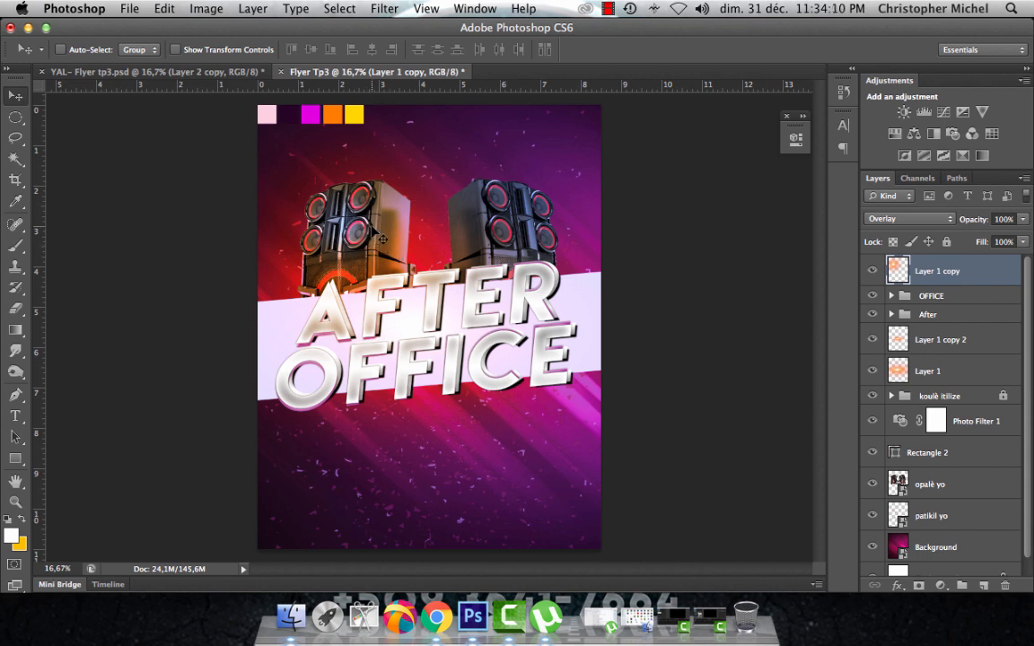
key(super+t)
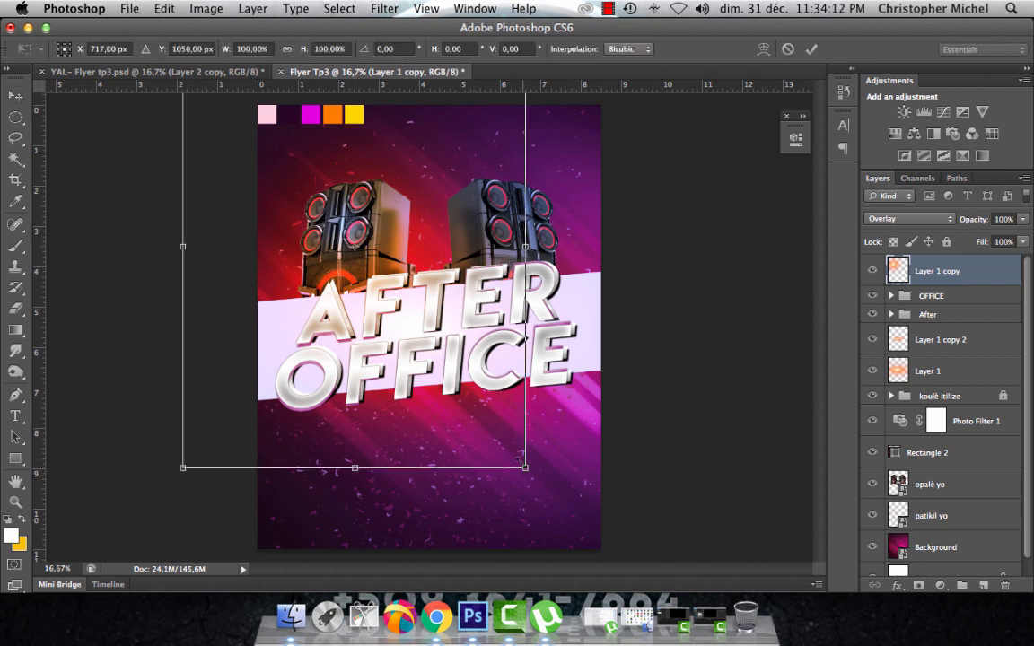
drag(525, 467, 395, 387)
drag(395, 319, 387, 289)
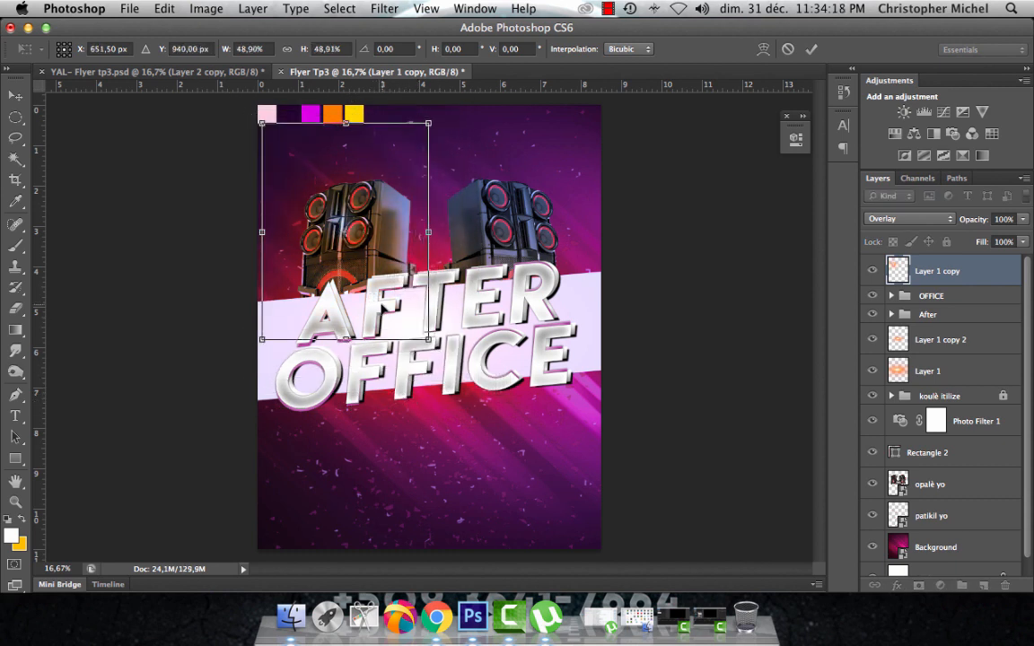
key(Return)
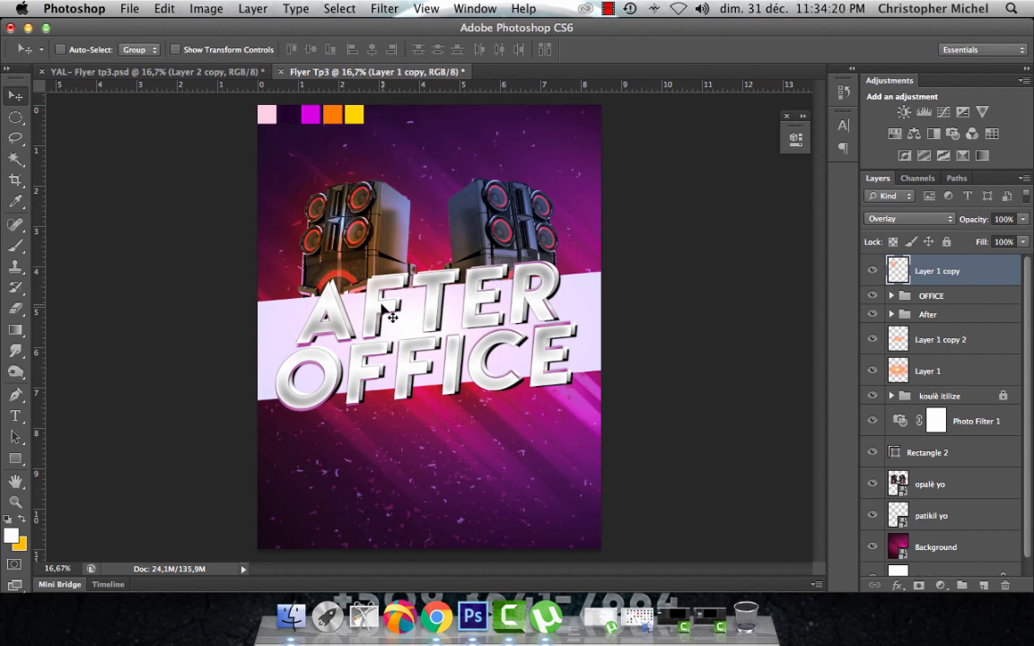
Shrink the Layer 1 copy glow again about its centre to about 77.4%.
key(super+t)
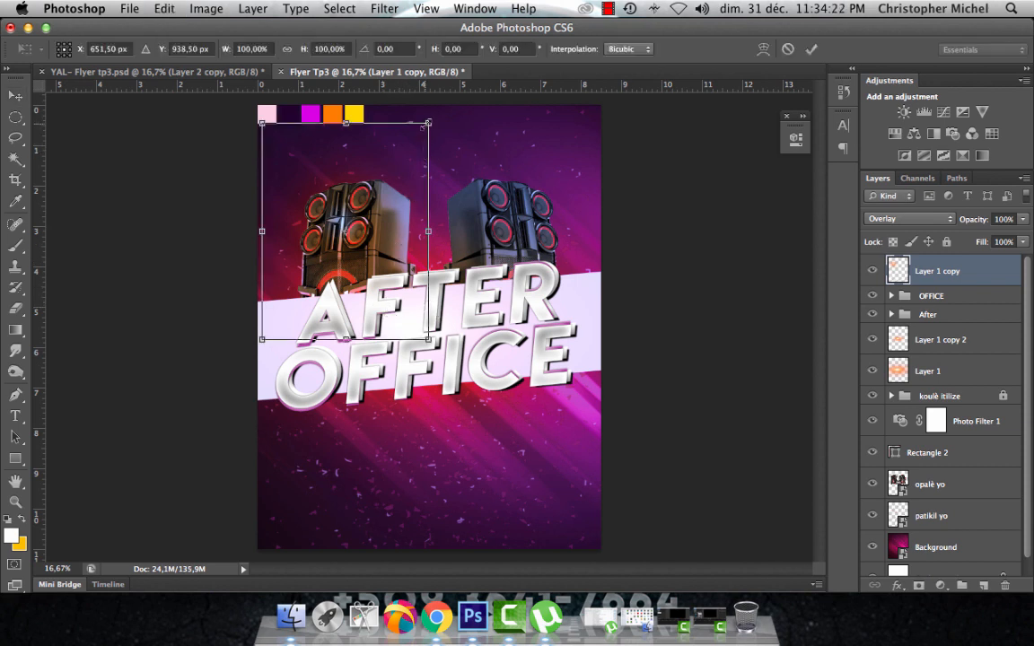
drag(427, 122, 410, 147)
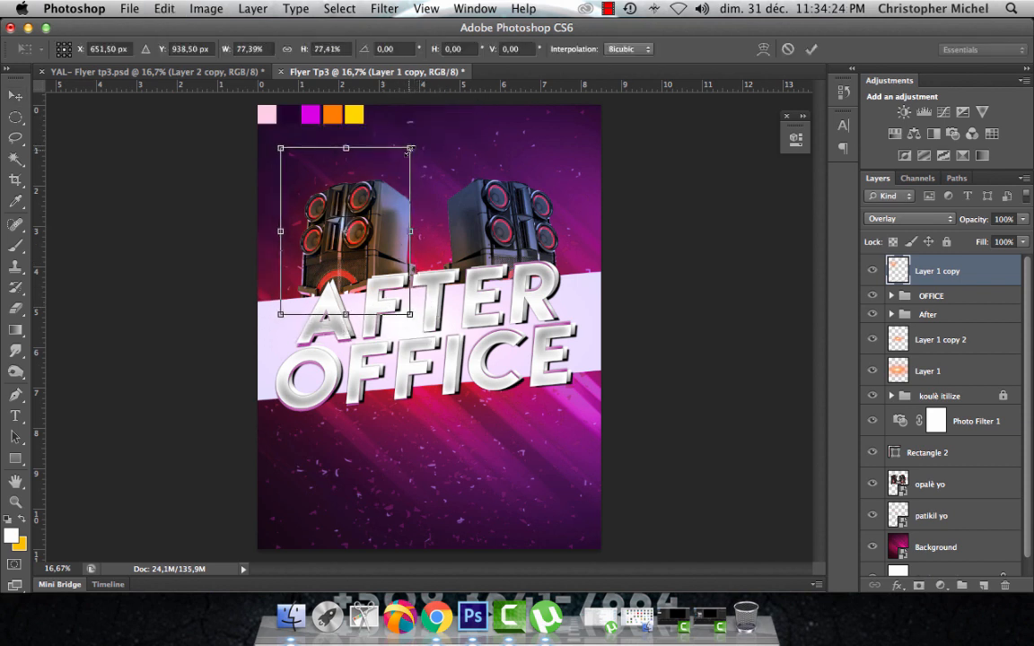
key(Return)
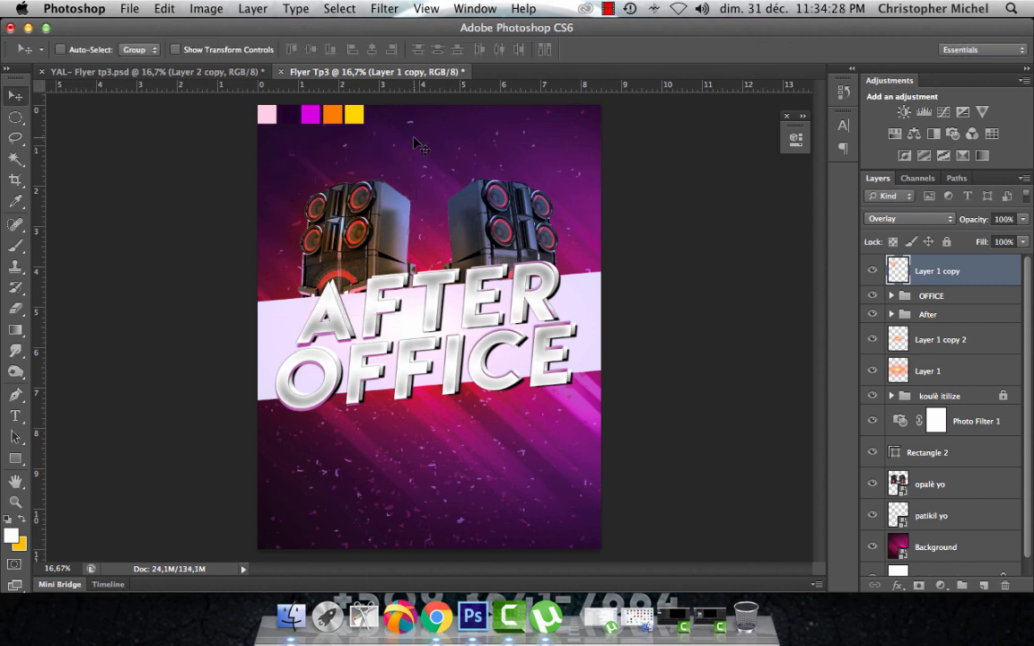
Duplicate the left speaker's Layer 1 copy glow and group it with its duplicate.
key(super+j)
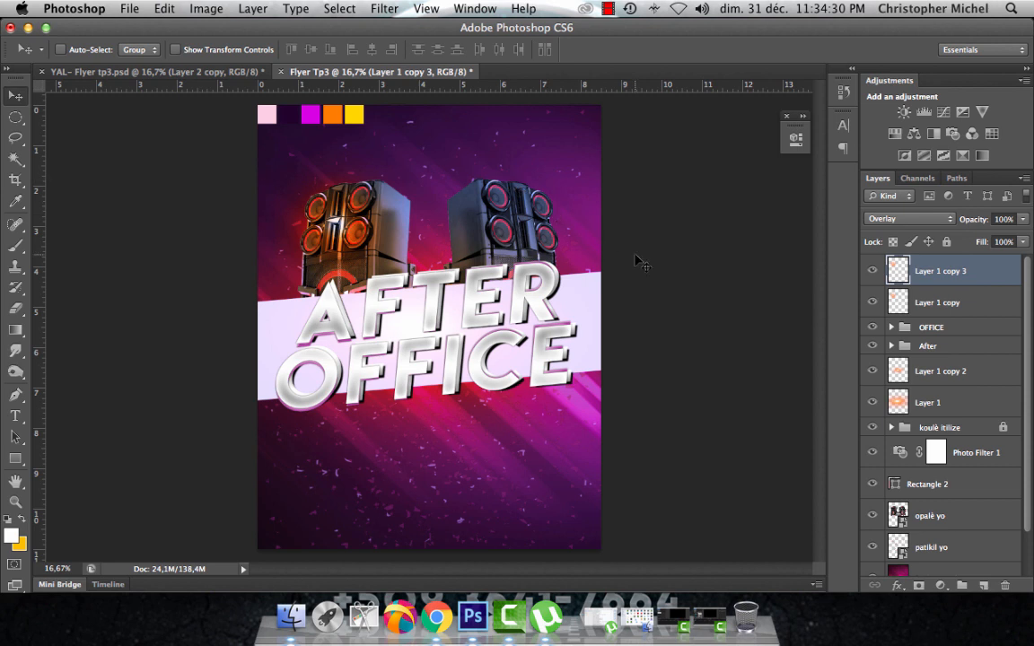
shift+click(933, 307)
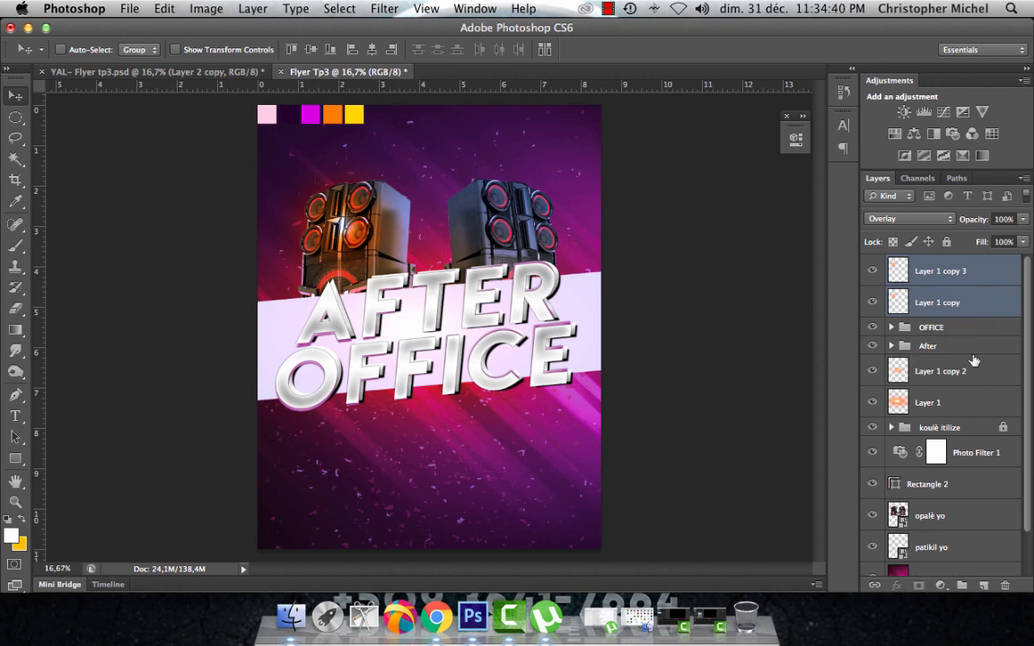
key(super+g)
Duplicate the glow group and move the duplicate over the right speaker.
key(super+j)
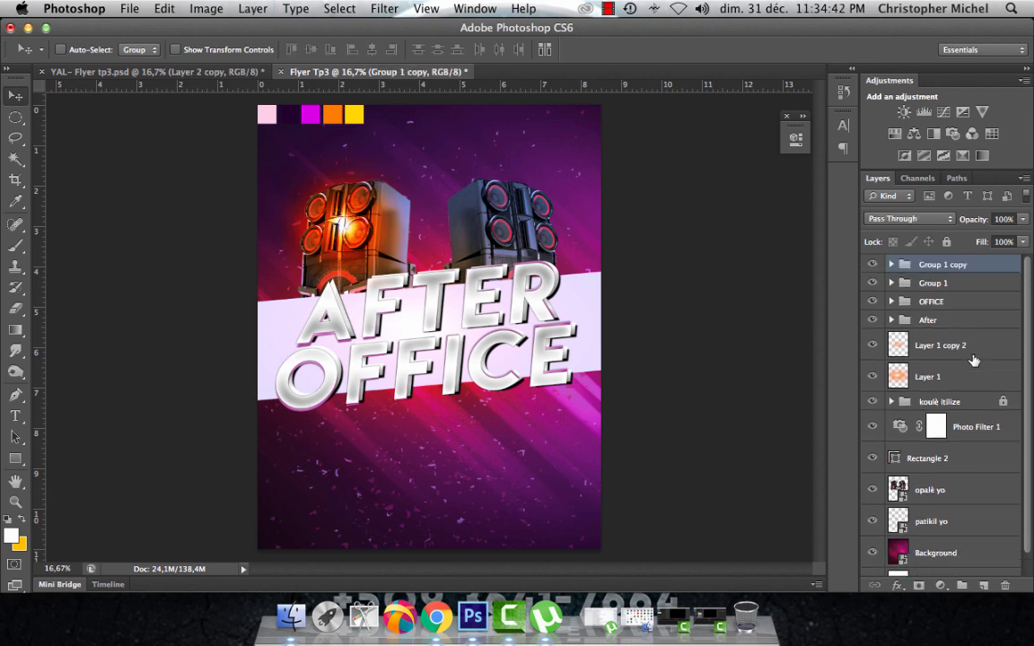
drag(377, 223, 555, 225)
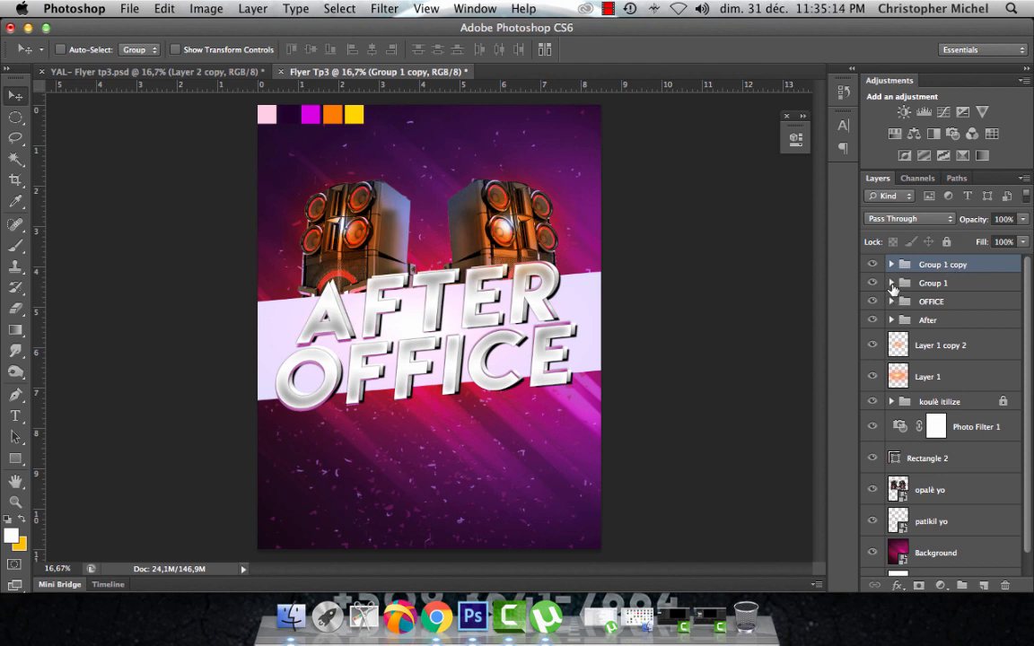
Add a Hue/Saturation adjustment layer at the top of the stack and raise the Master saturation slightly.
click(895, 133)
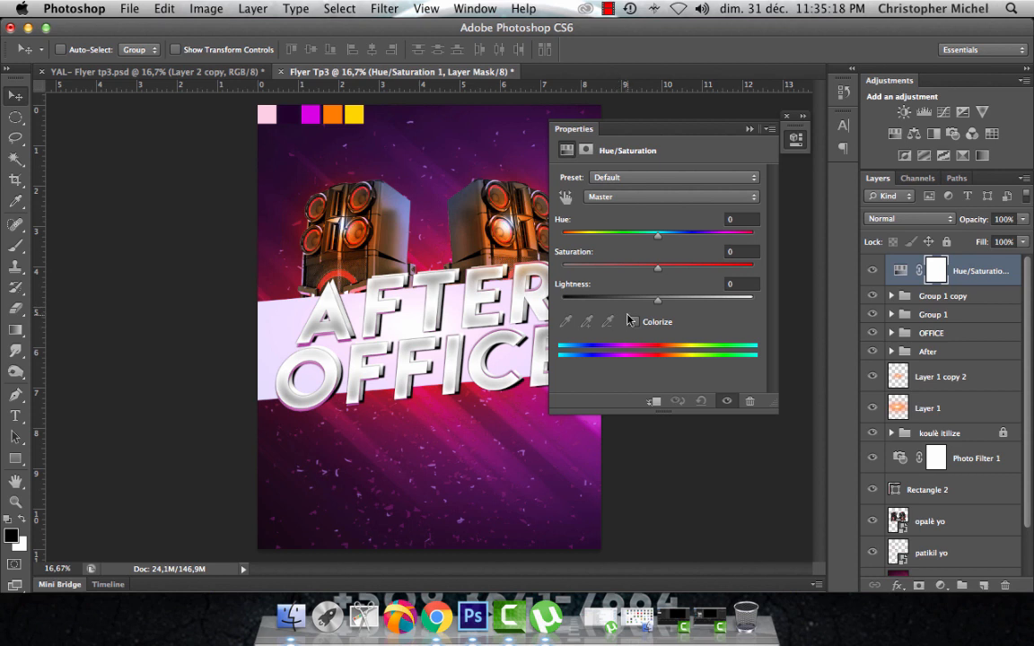
drag(658, 268, 677, 273)
click(750, 129)
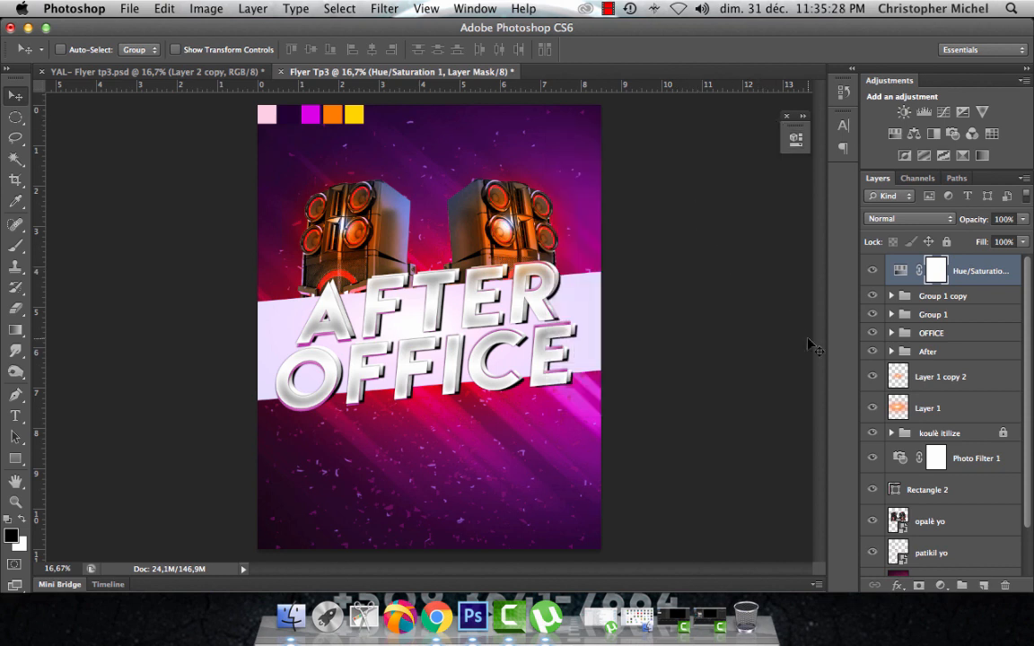
Add a white layer mask to each of the Group 1 copy and Group 1 glow groups.
key(alt+bracketleft)
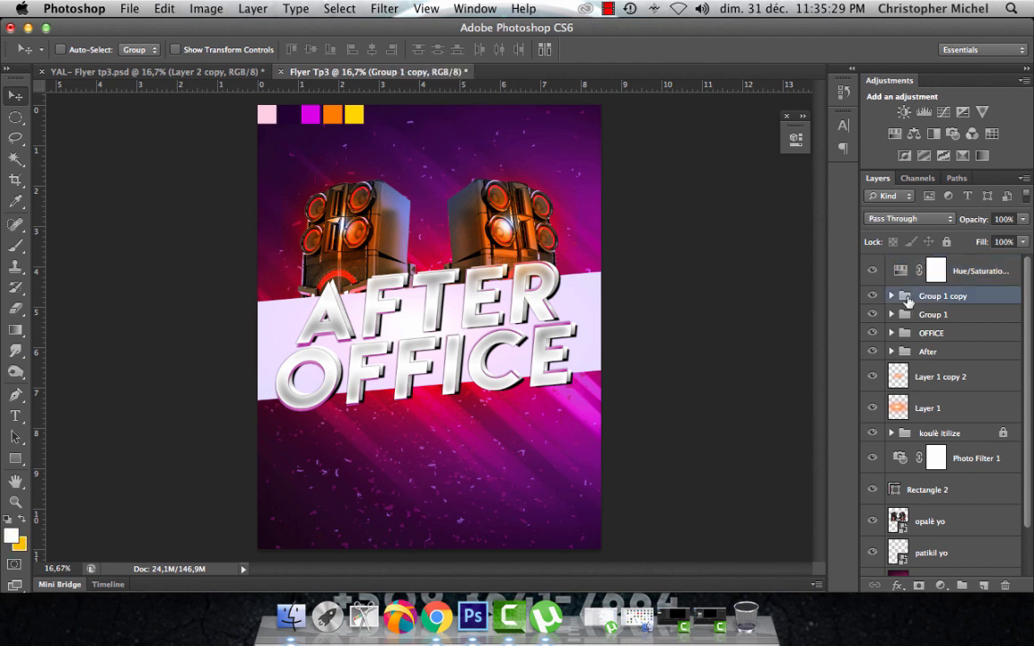
click(918, 585)
click(918, 328)
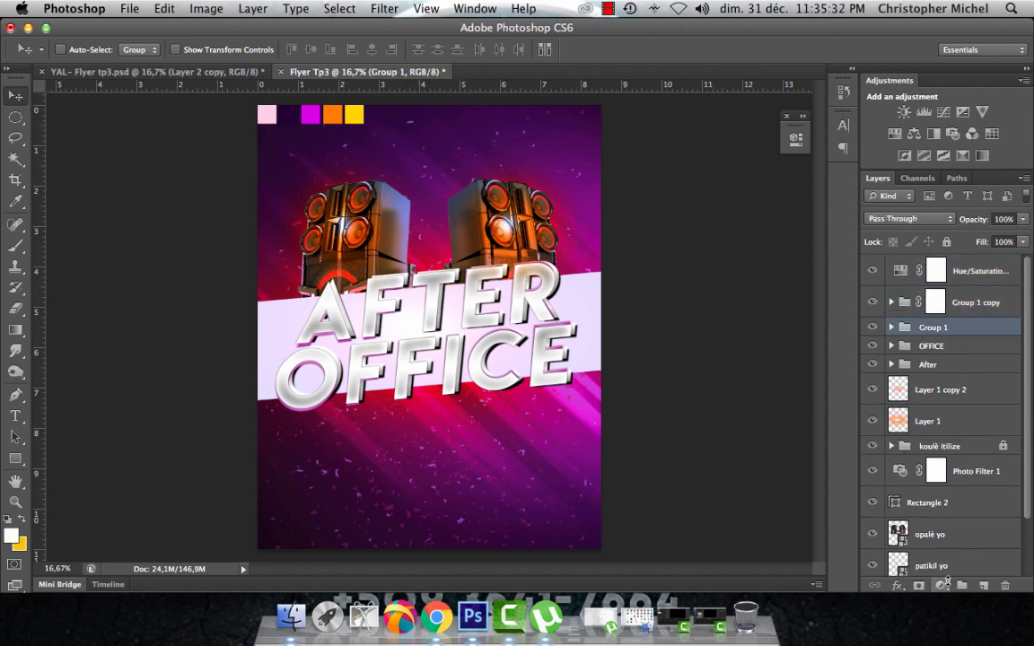
click(918, 585)
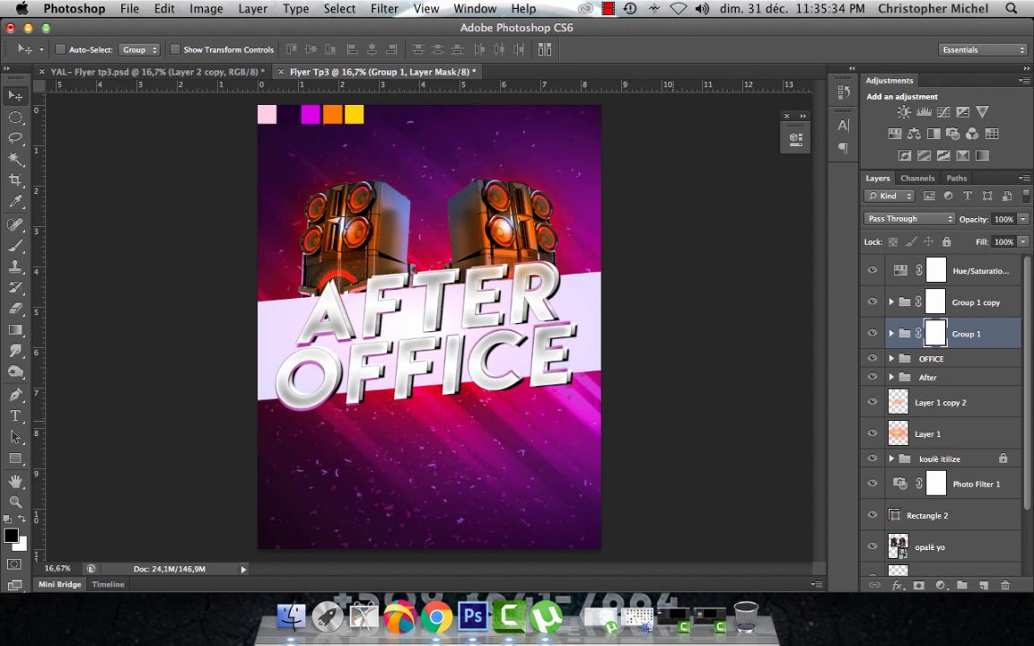
Paint black with the 737 px brush on the Group 1 and Group 1 copy masks to hide glow spilling around the speakers' outer edges.
key(b)
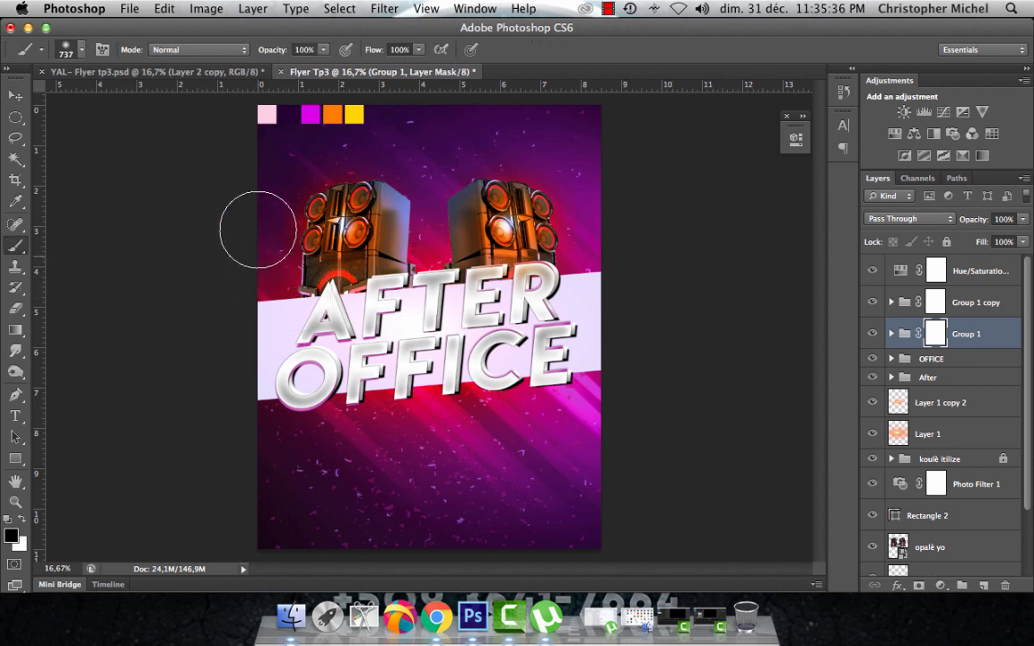
mouse_move(293, 171)
mouse_down()
mouse_move(342, 151)
mouse_move(257, 194)
mouse_up()
mouse_move(566, 207)
mouse_down()
mouse_move(607, 203)
mouse_move(591, 219)
mouse_move(652, 253)
mouse_up()
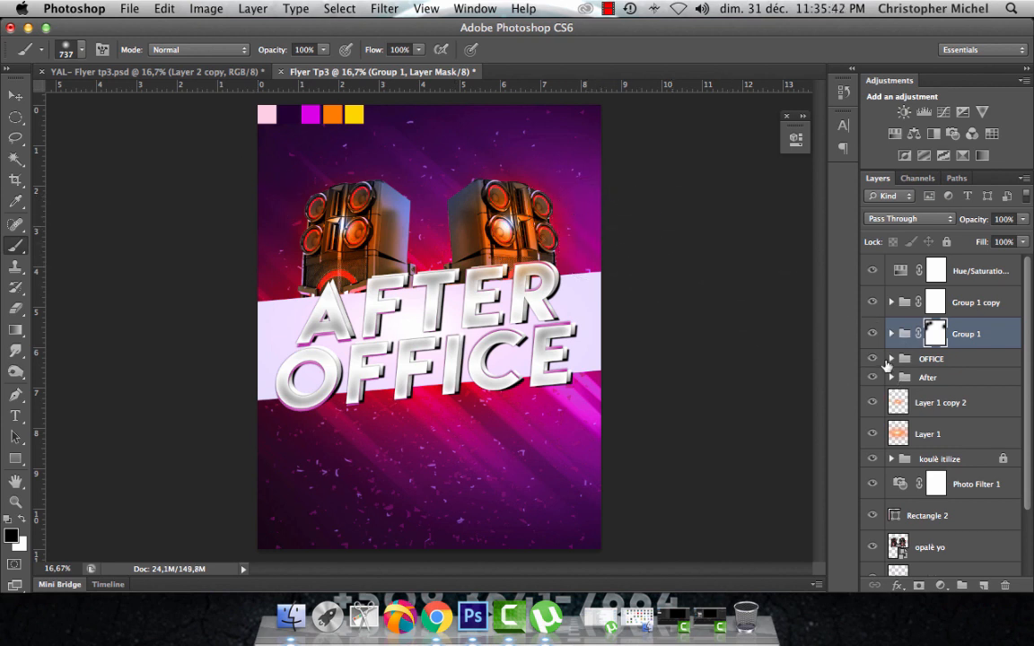
key(alt+bracketright)
mouse_move(601, 220)
mouse_down()
mouse_move(567, 175)
mouse_move(530, 145)
mouse_move(520, 151)
mouse_up()
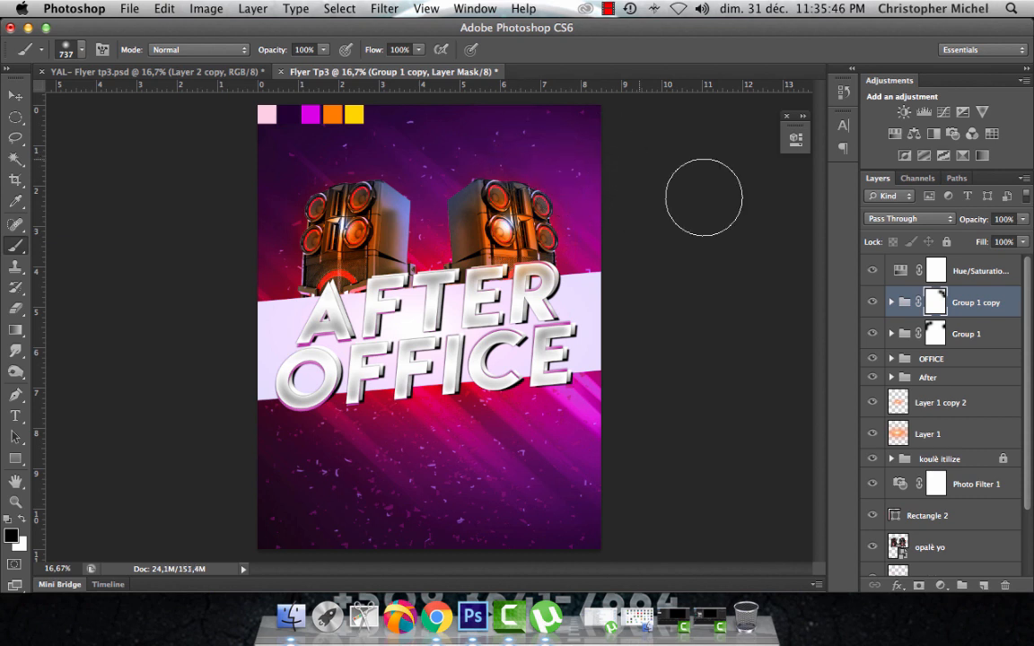
key(super+minus)
key(super+minus)
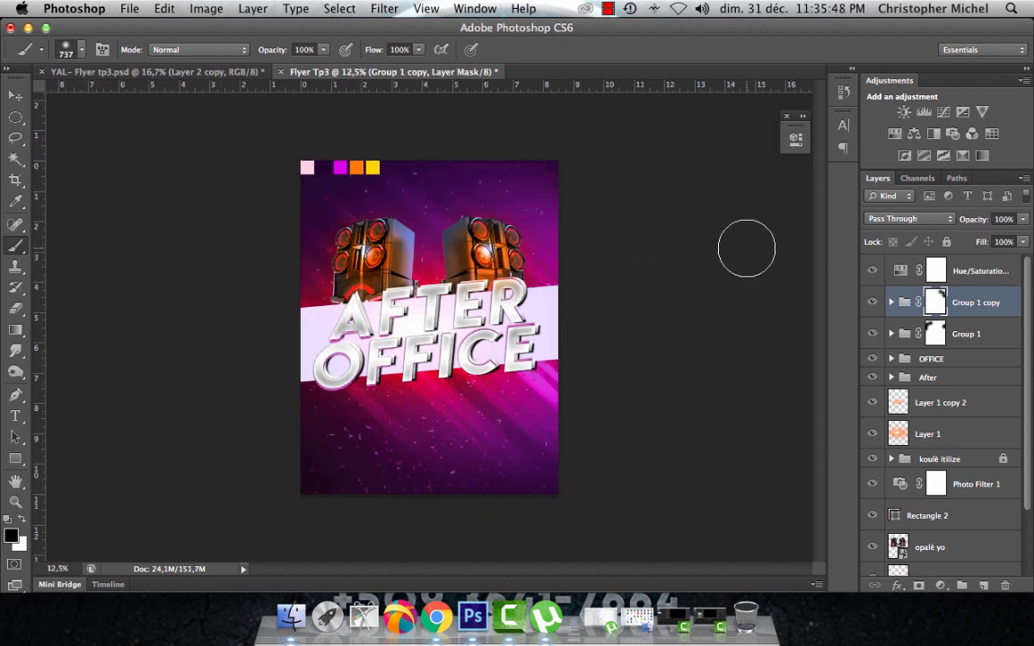
Select Group 1 copy and Group 1 and move them below the After group, directly above Layer 1 copy 2.
key(v)
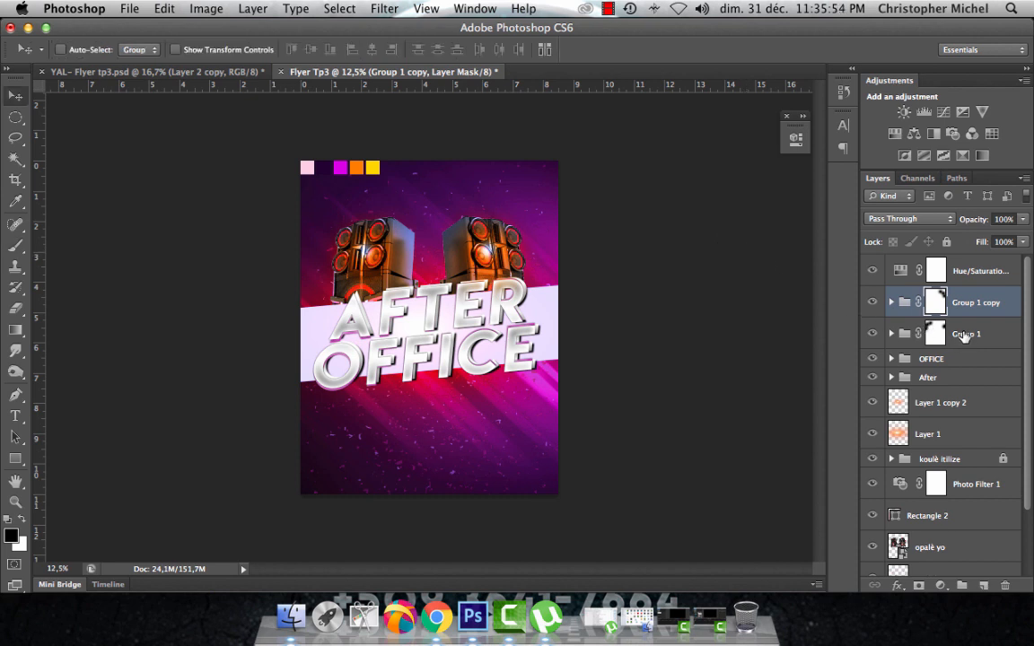
shift+click(987, 336)
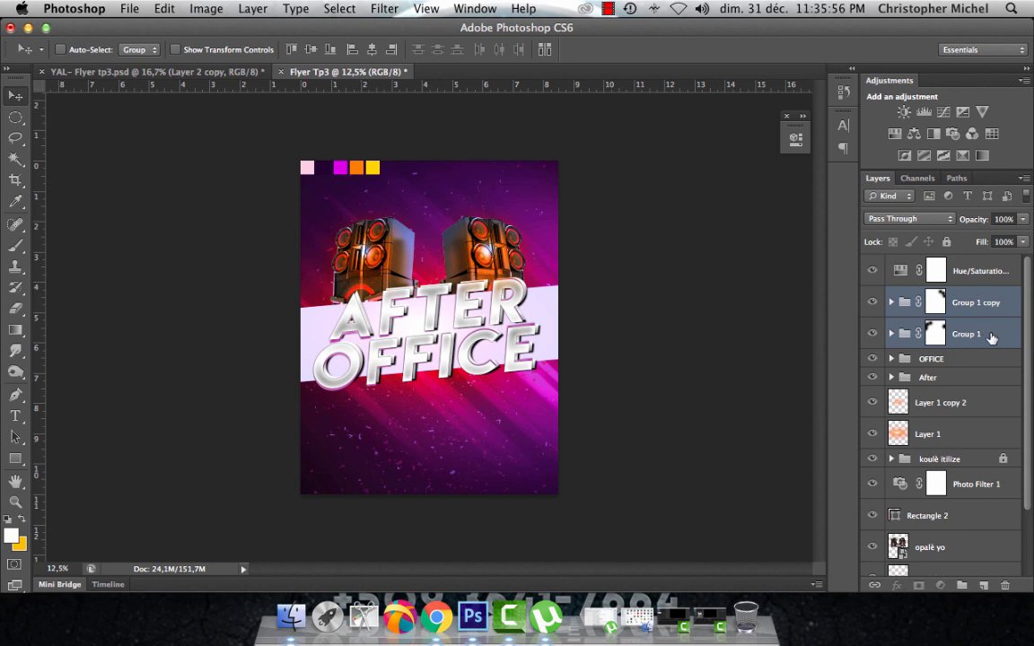
drag(990, 338, 969, 397)
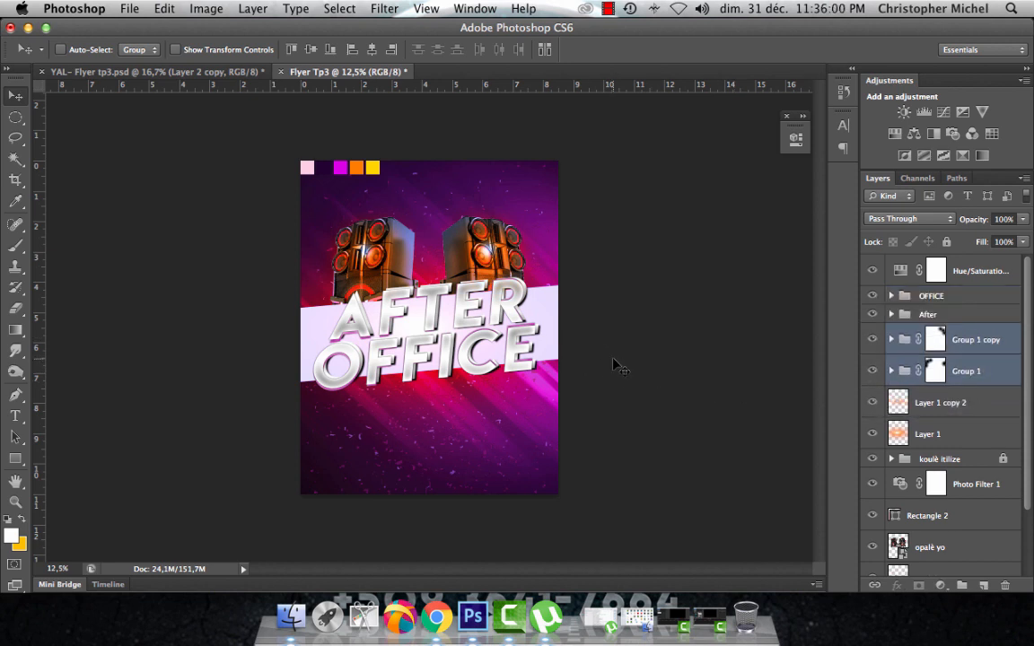
key(super+plus)
key(super+plus)
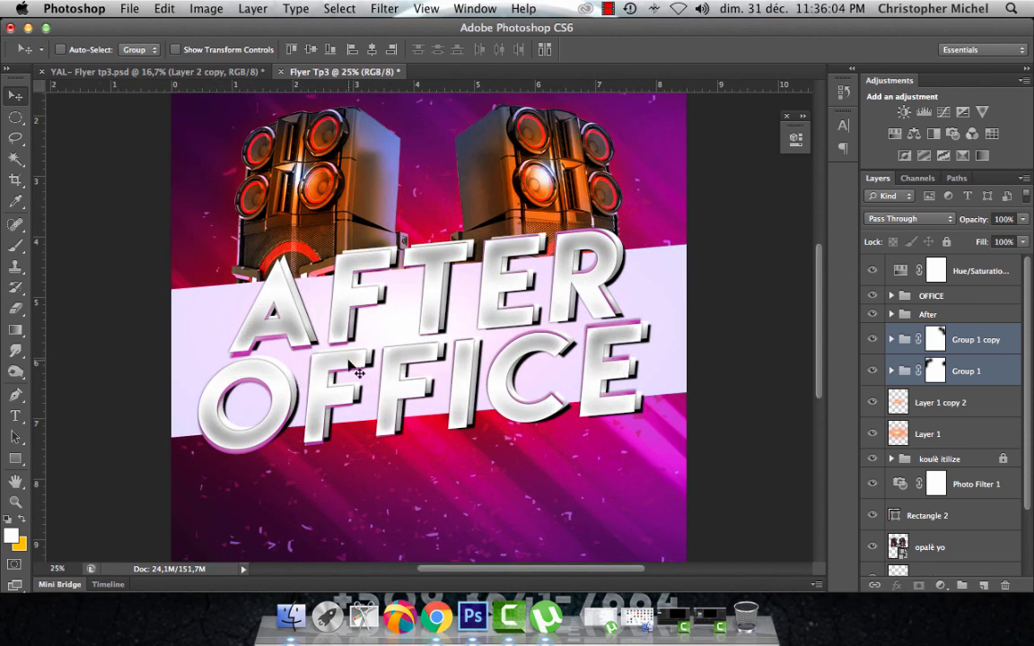
key(super+minus)
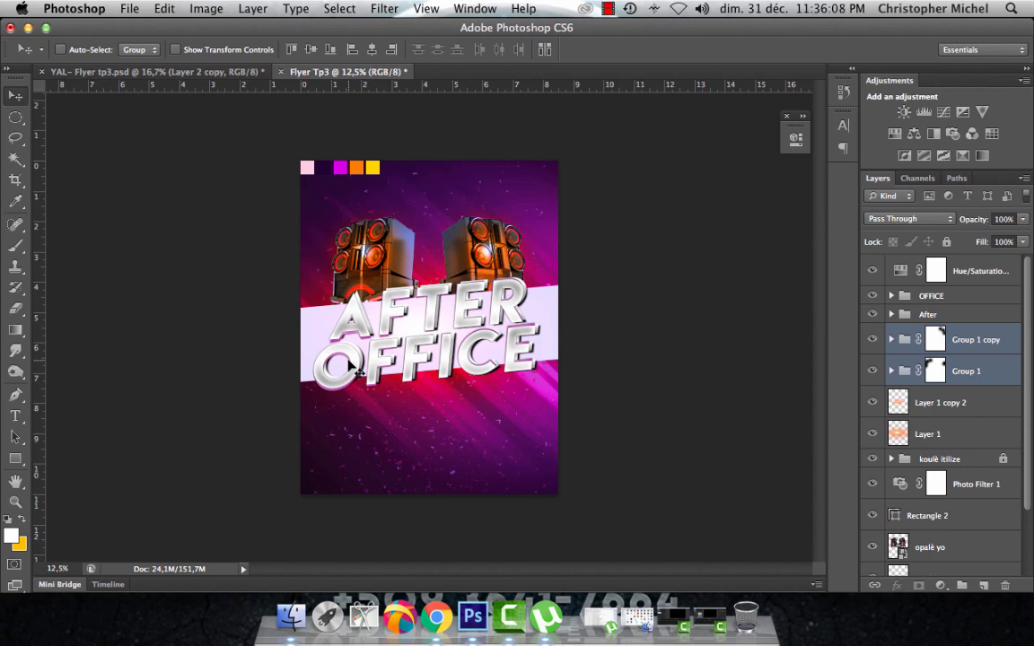
Compare with the YAL- Flyer tp3.psd reference and scale opalè yo, Group 1 copy and Group 1 together about their centre to about 93.1%.
click(86, 72)
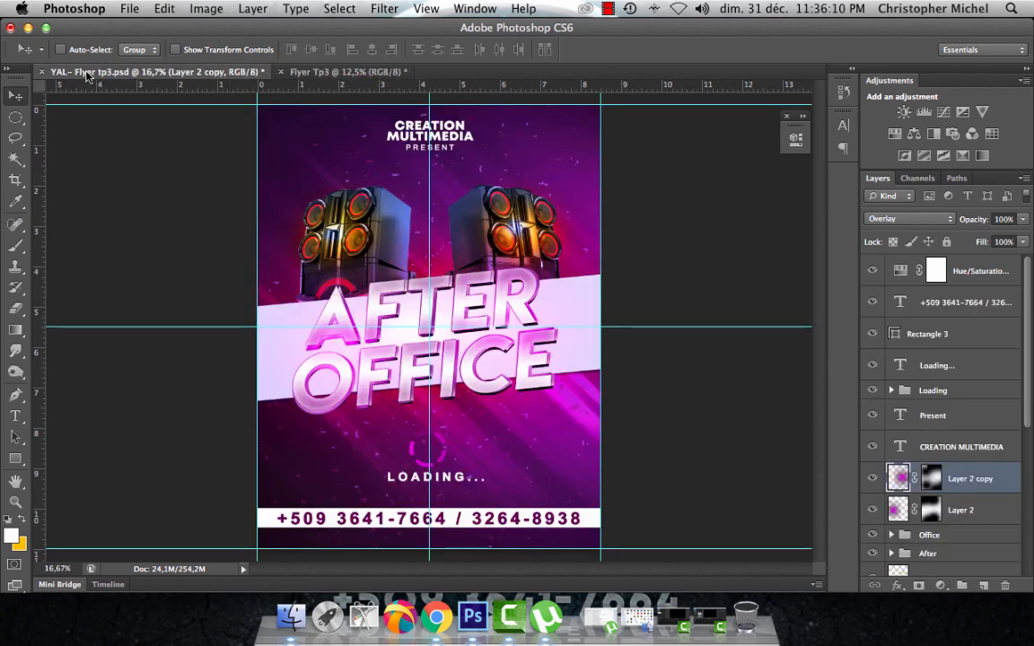
click(334, 73)
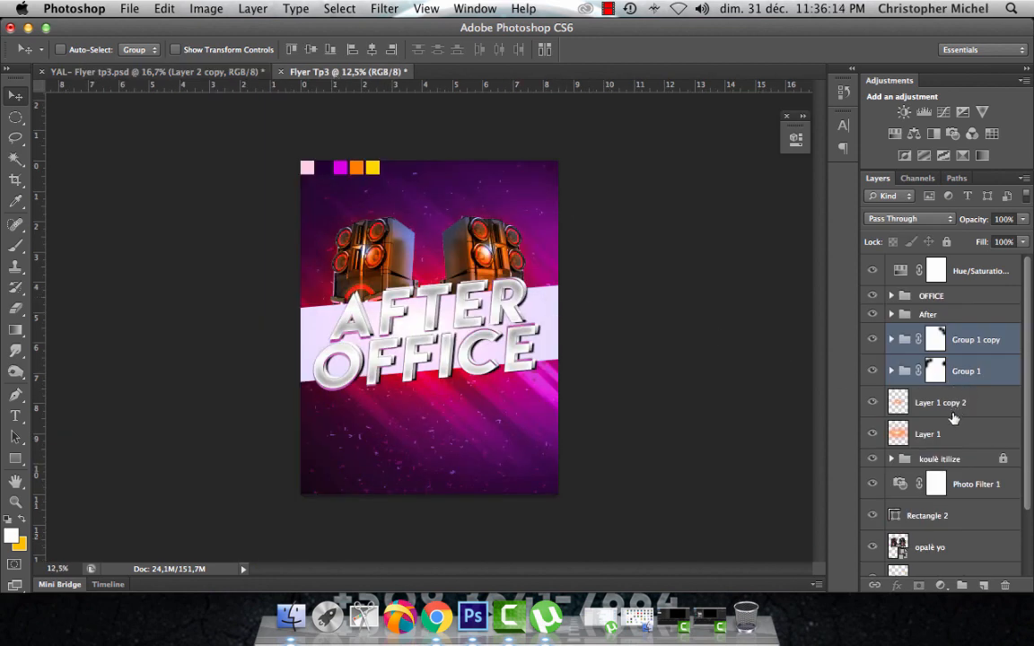
scroll(960, 471, down, 1)
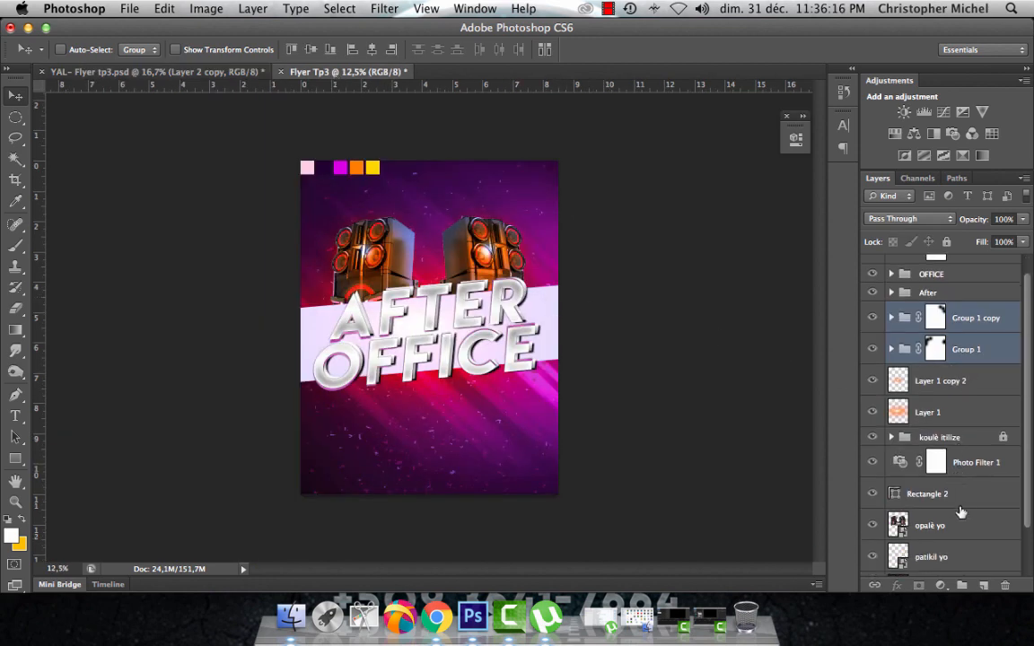
super+click(955, 527)
key(super+t)
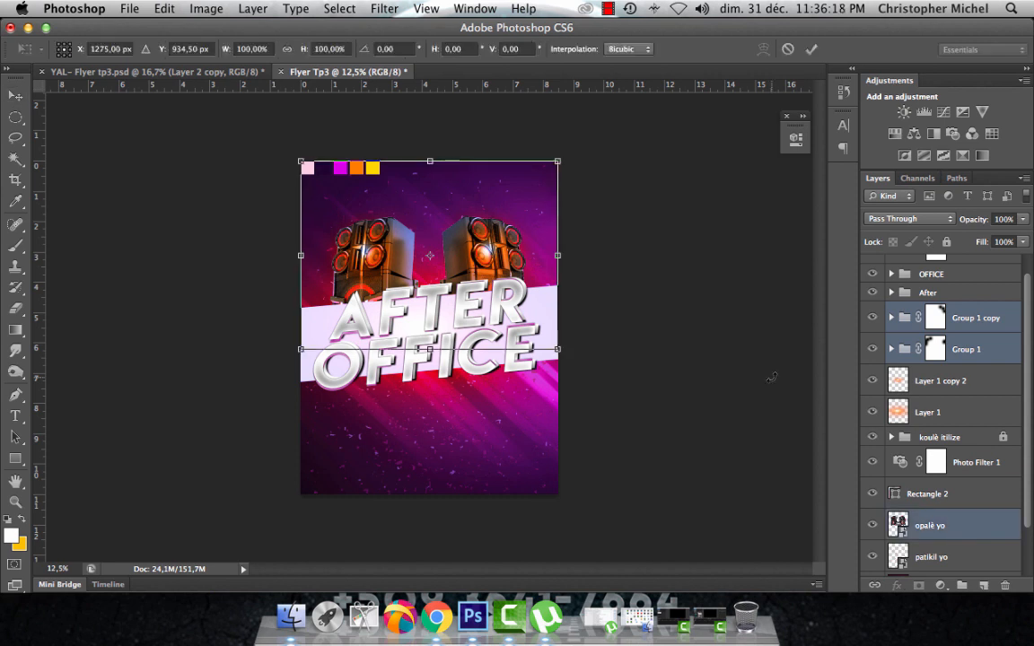
drag(557, 162, 550, 168)
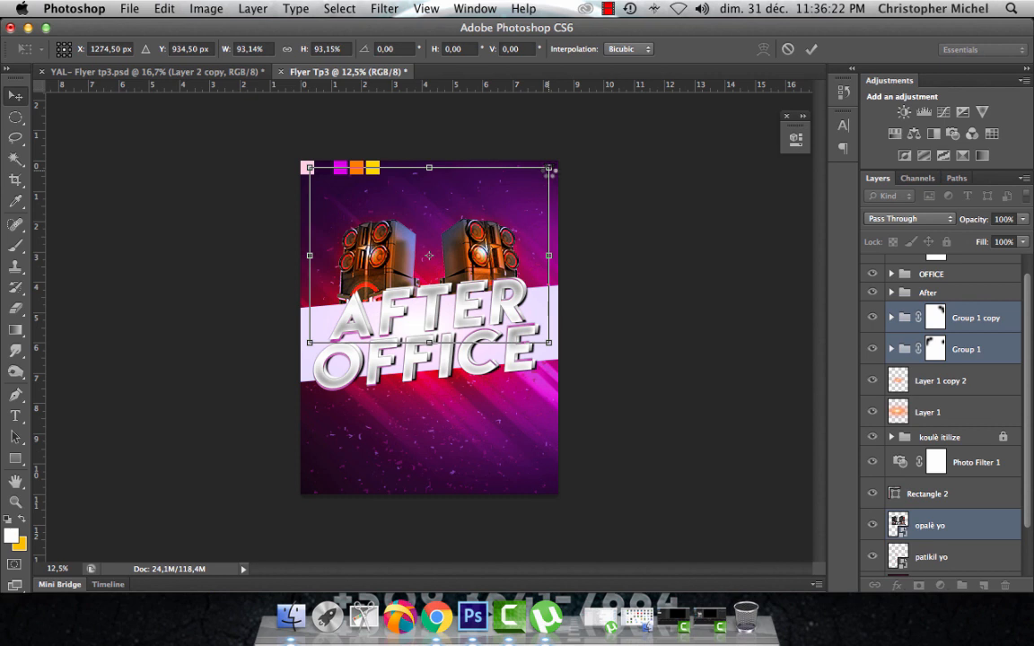
key(Return)
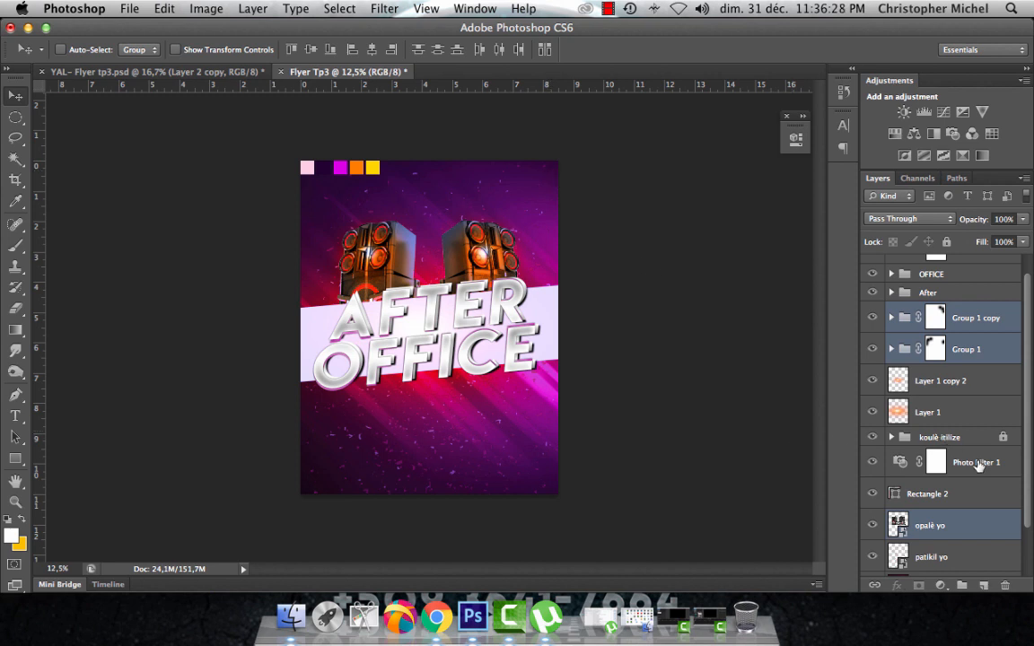
Add a new empty layer directly above the OFFICE group.
click(977, 388)
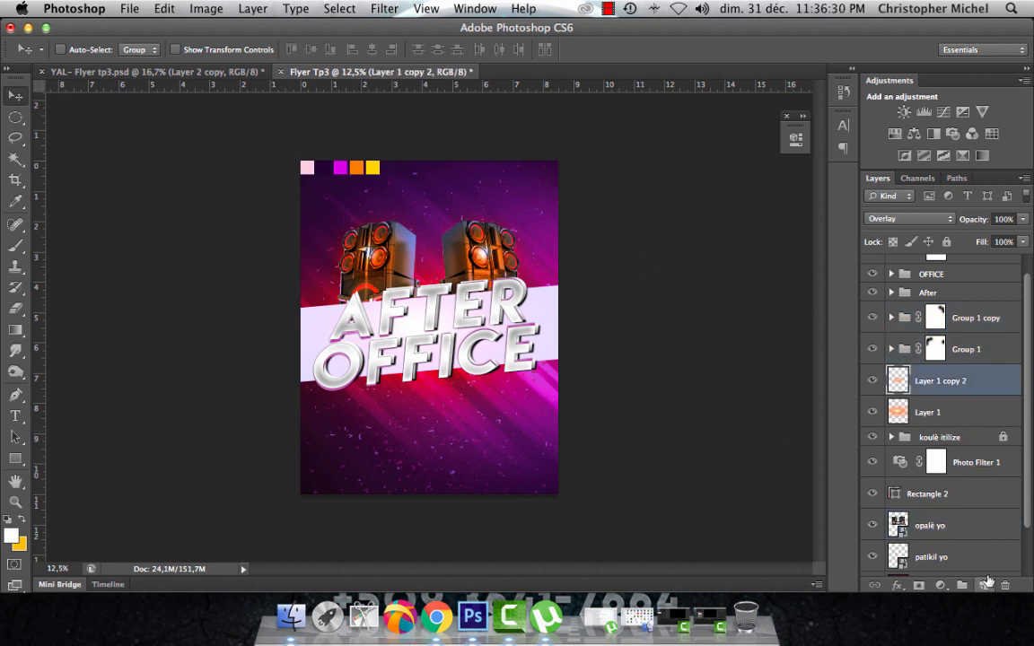
scroll(960, 320, up, 1)
click(976, 295)
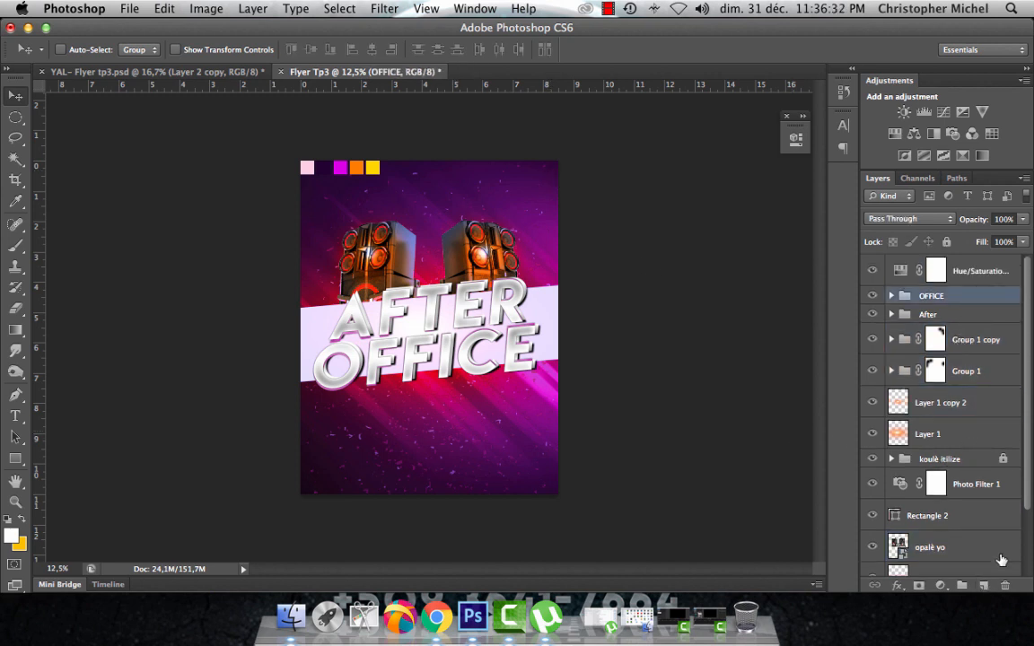
click(984, 585)
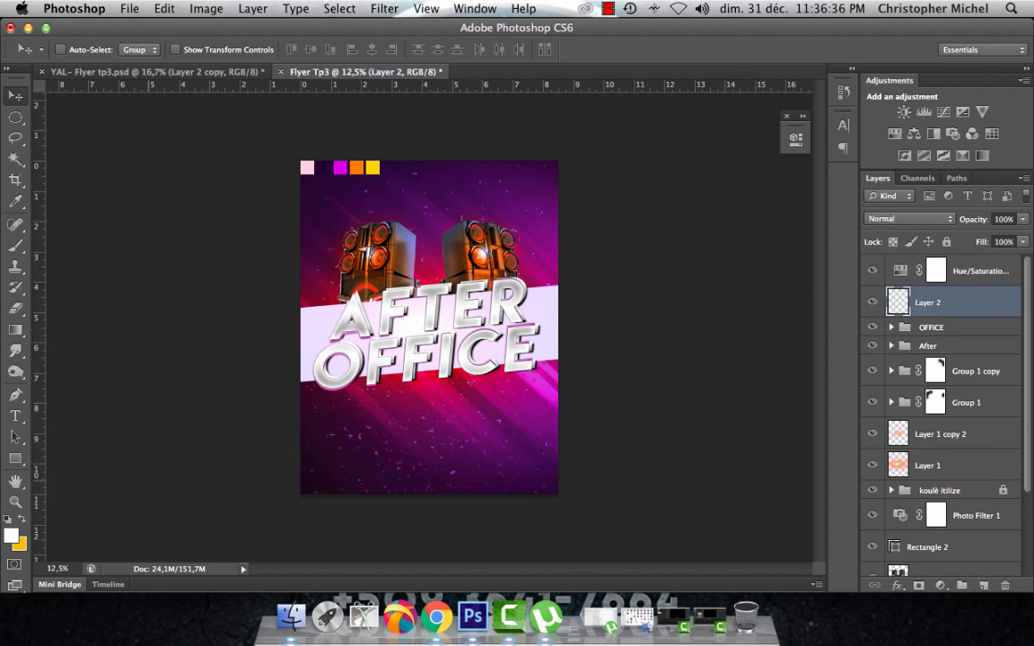
Dab dark purple #240030, sampled from the palette swatches, over the centre of the title with a soft 2868 px brush.
key(b)
click(67, 47)
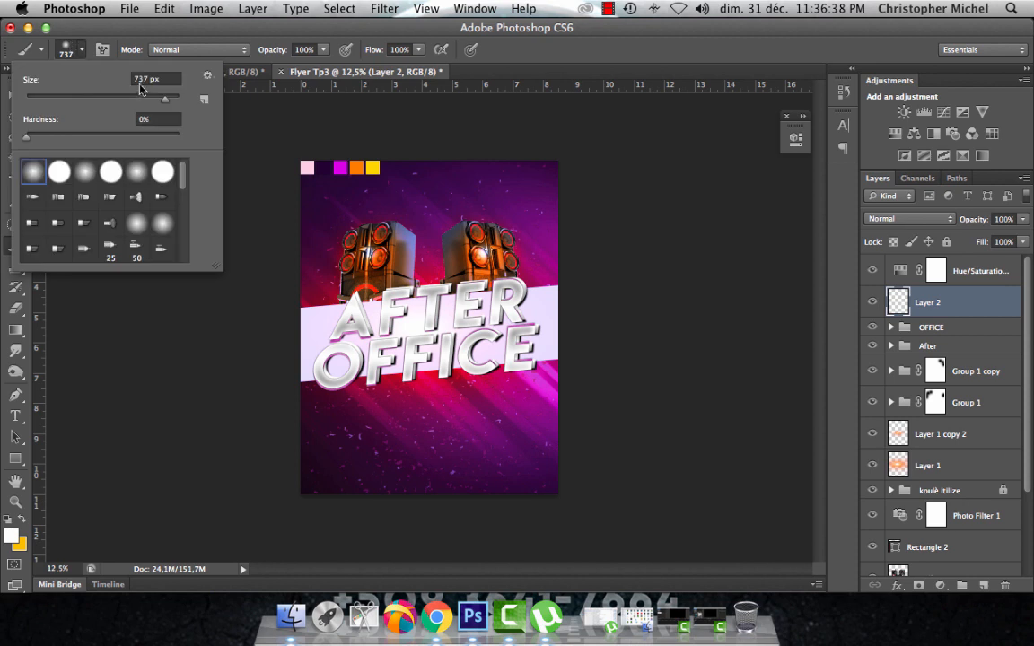
drag(165, 96, 172, 97)
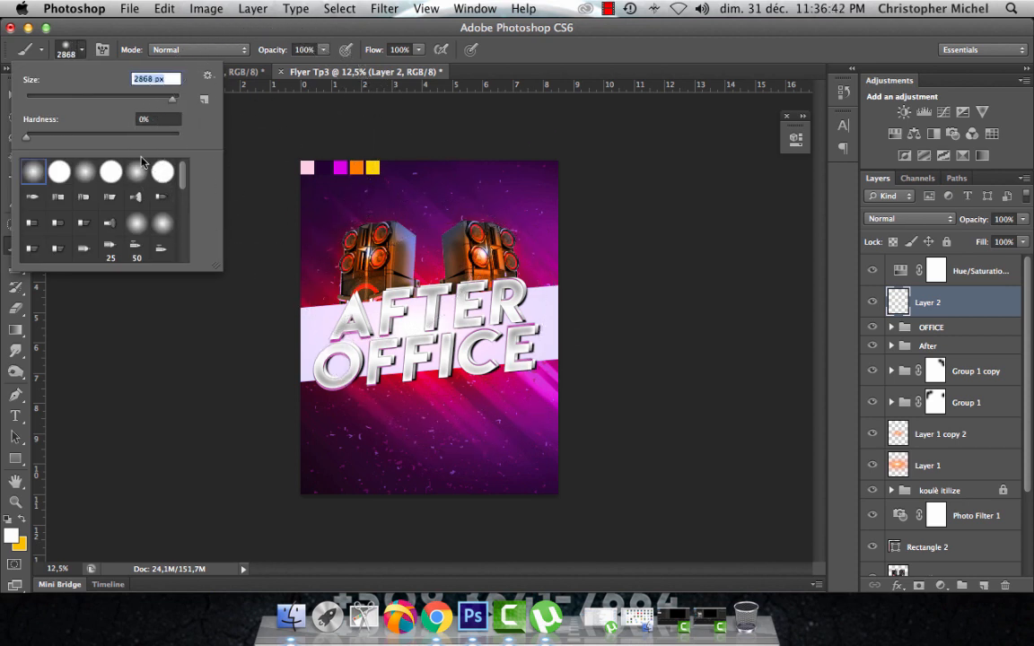
key(Return)
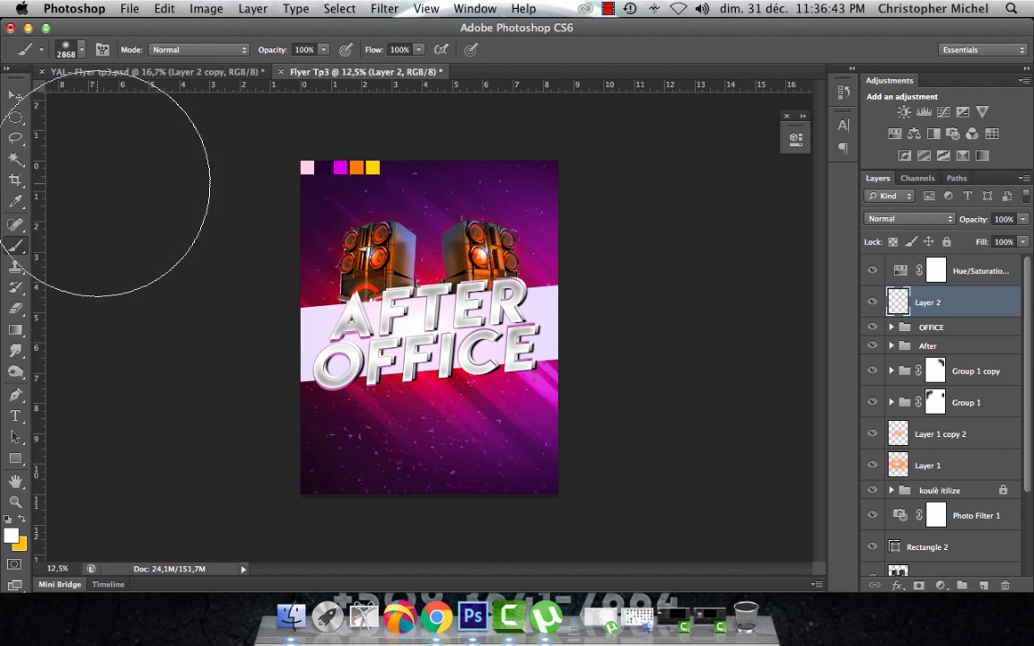
click(12, 535)
click(325, 162)
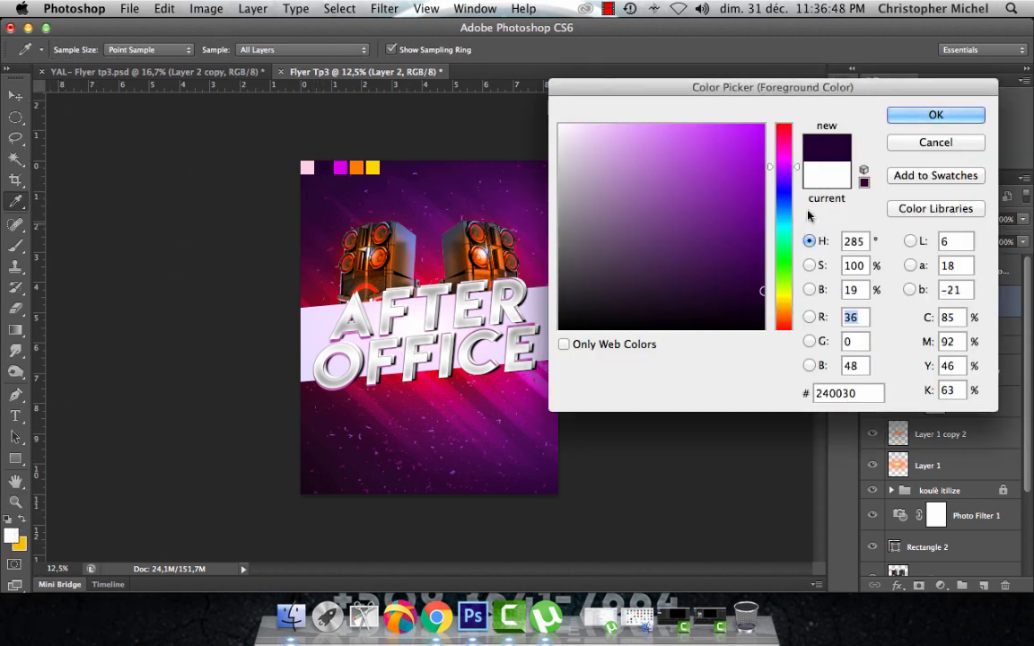
click(933, 114)
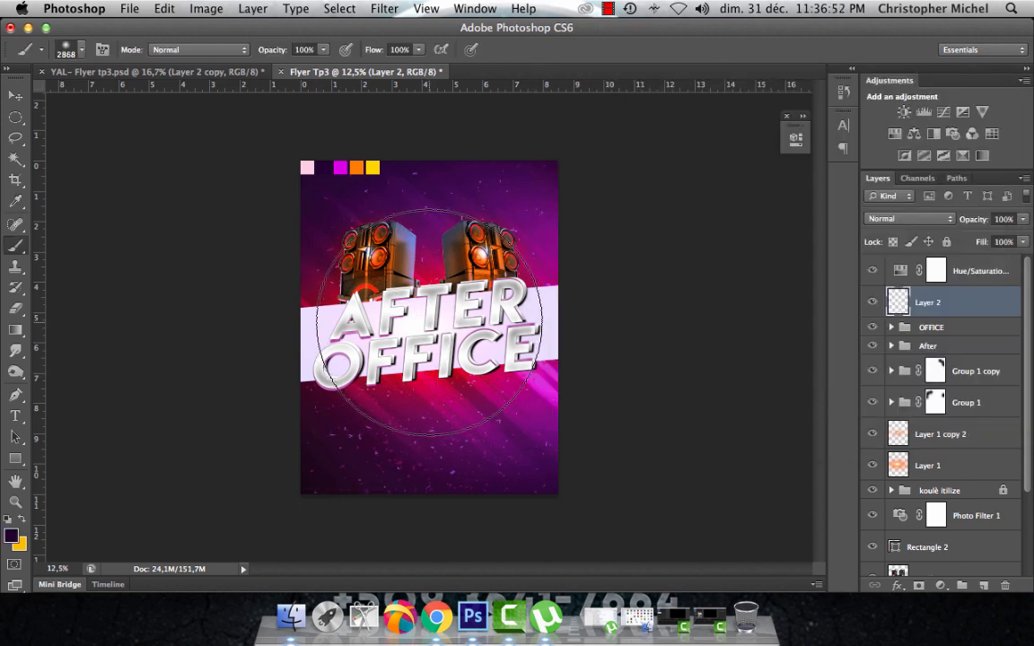
click(429, 322)
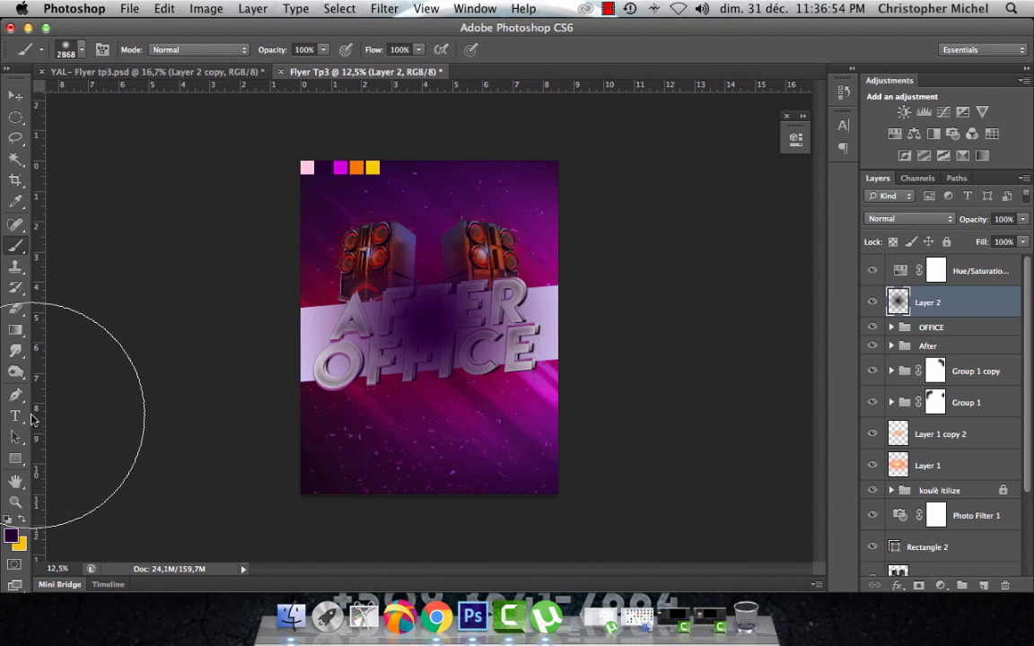
Set the foreground colour to magenta #d400e1 by sampling the palette swatch on the flyer.
click(12, 535)
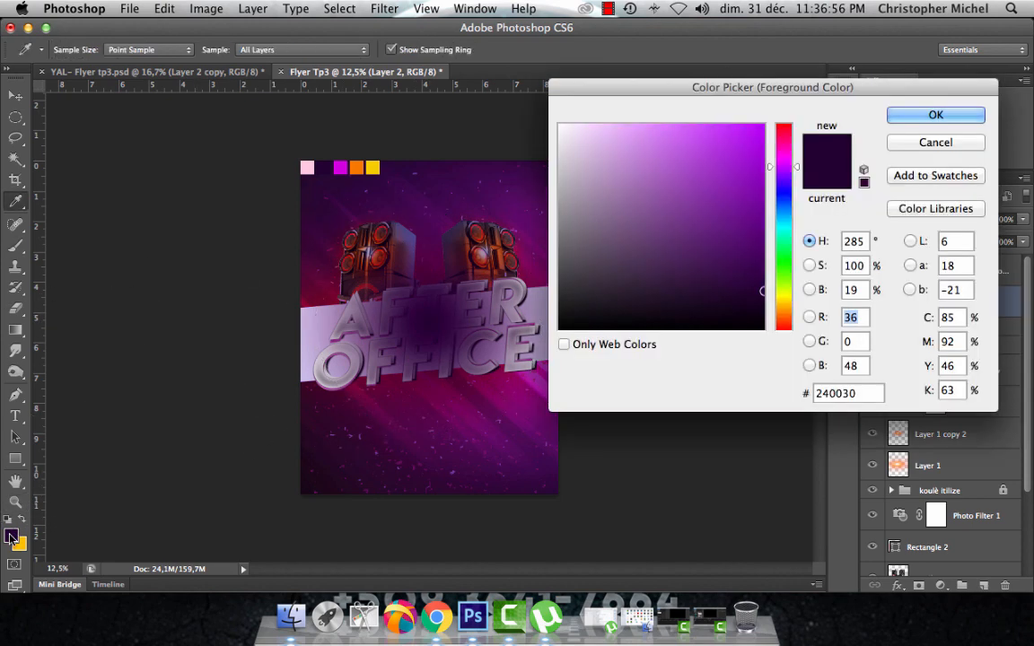
click(341, 166)
click(933, 115)
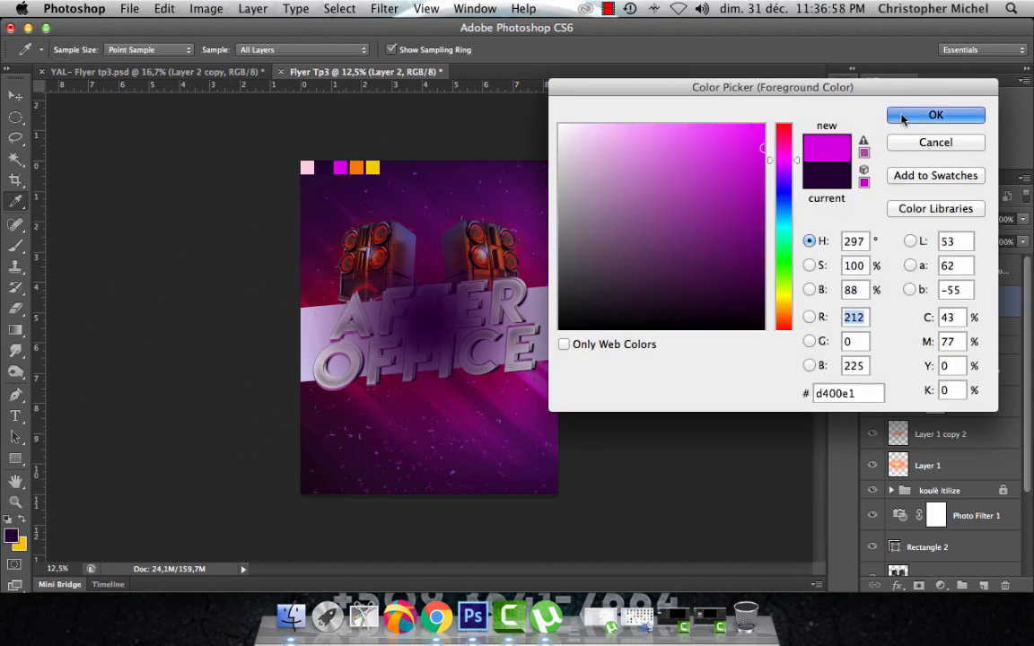
Dab magenta at the centre of the dark purple glow with a soft 974 px brush.
click(79, 51)
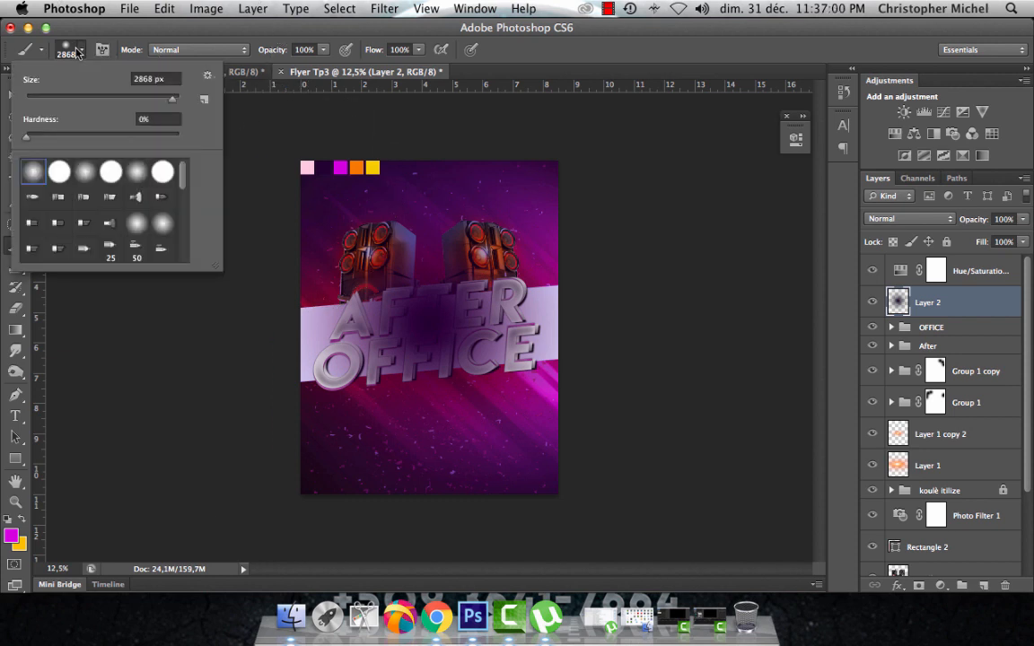
drag(170, 101, 168, 100)
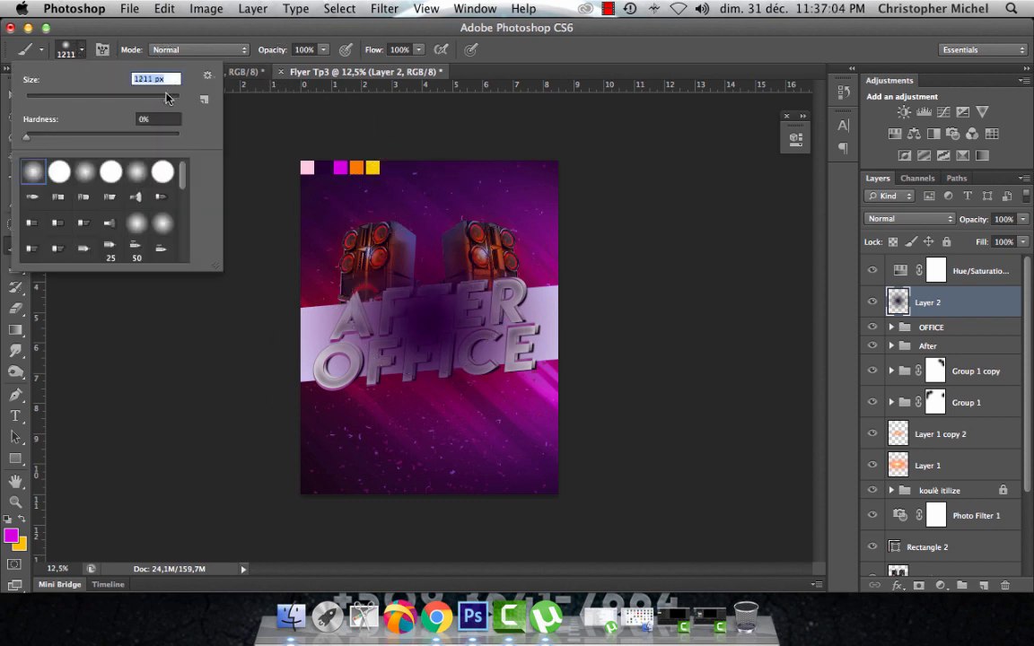
drag(163, 101, 166, 101)
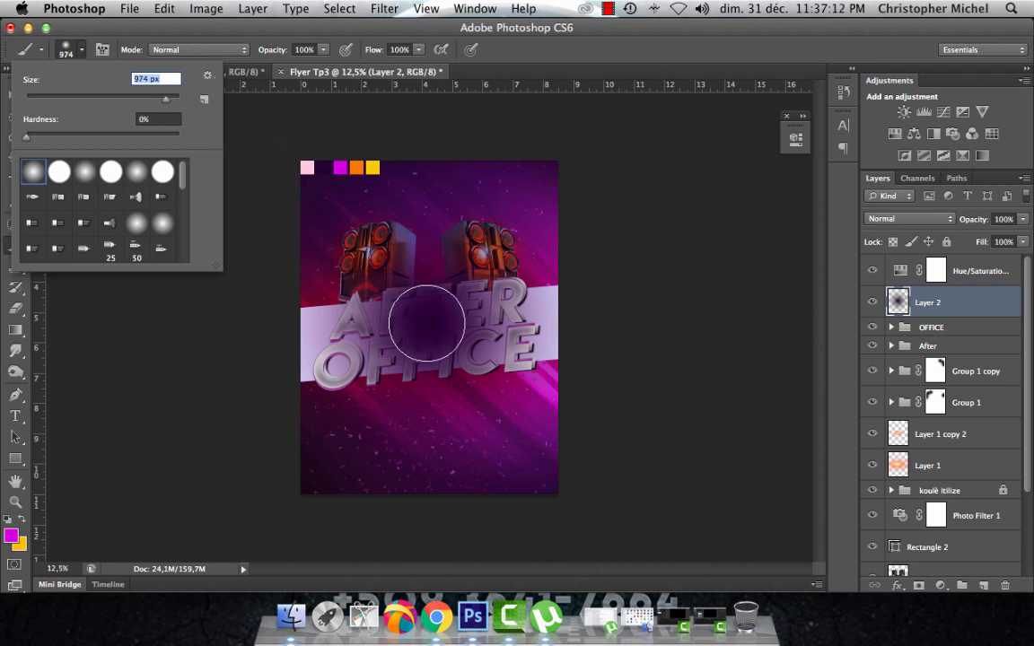
click(432, 323)
click(431, 317)
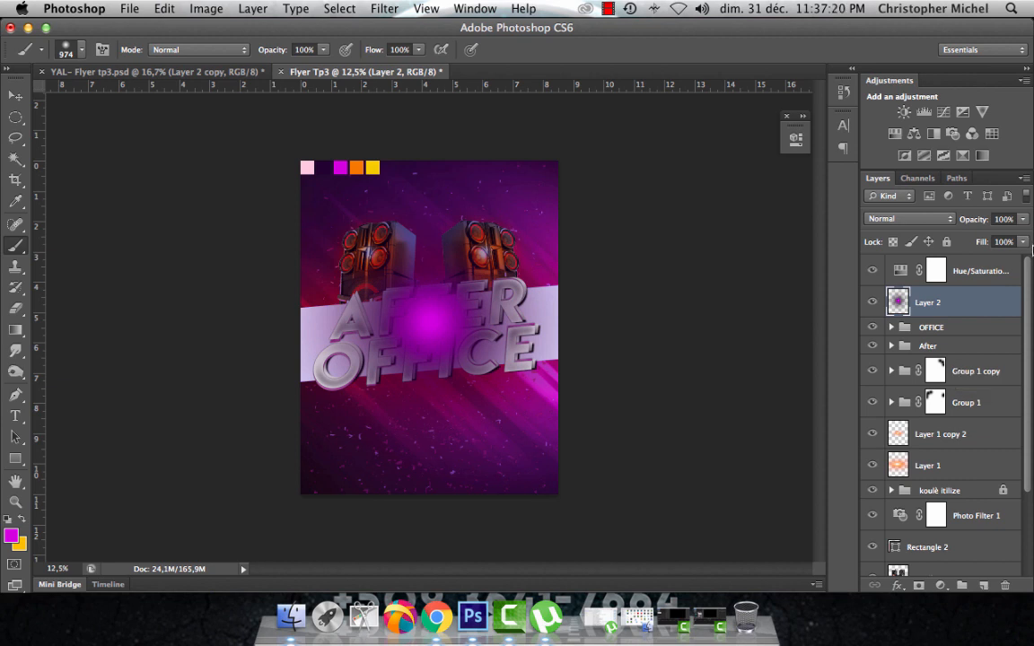
Set Layer 2 to Overlay and move its glow towards the A and O at the start of the title.
click(908, 219)
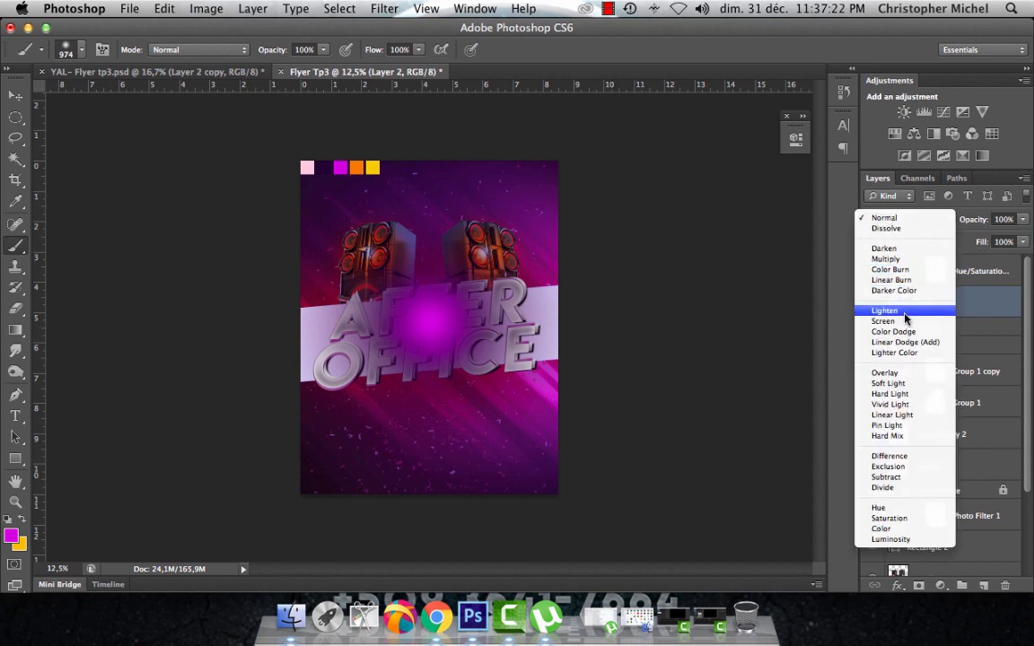
click(898, 374)
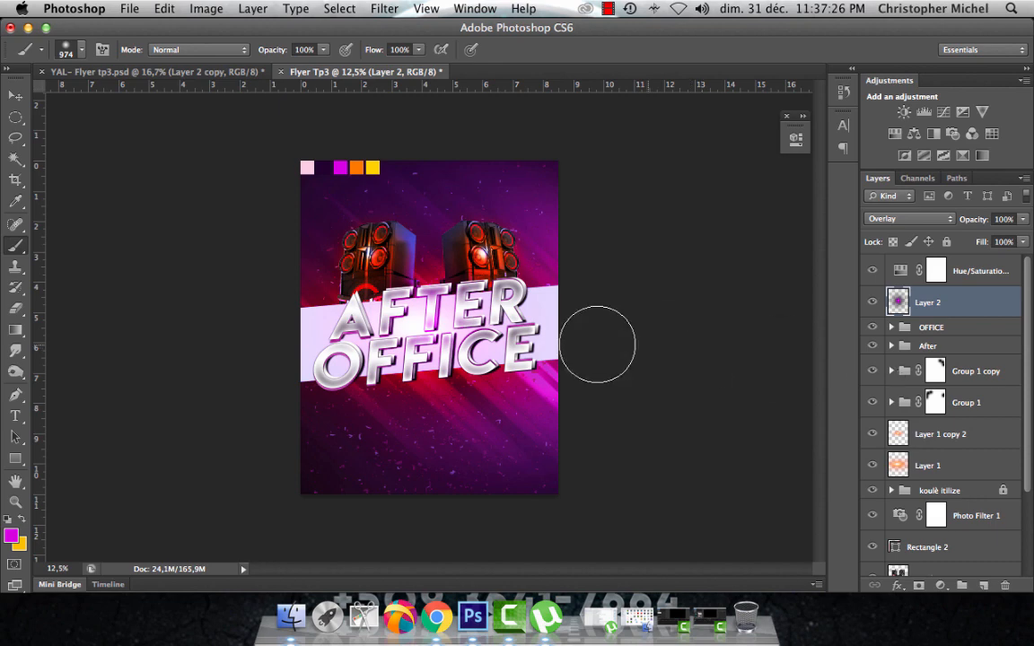
key(v)
key(super+plus)
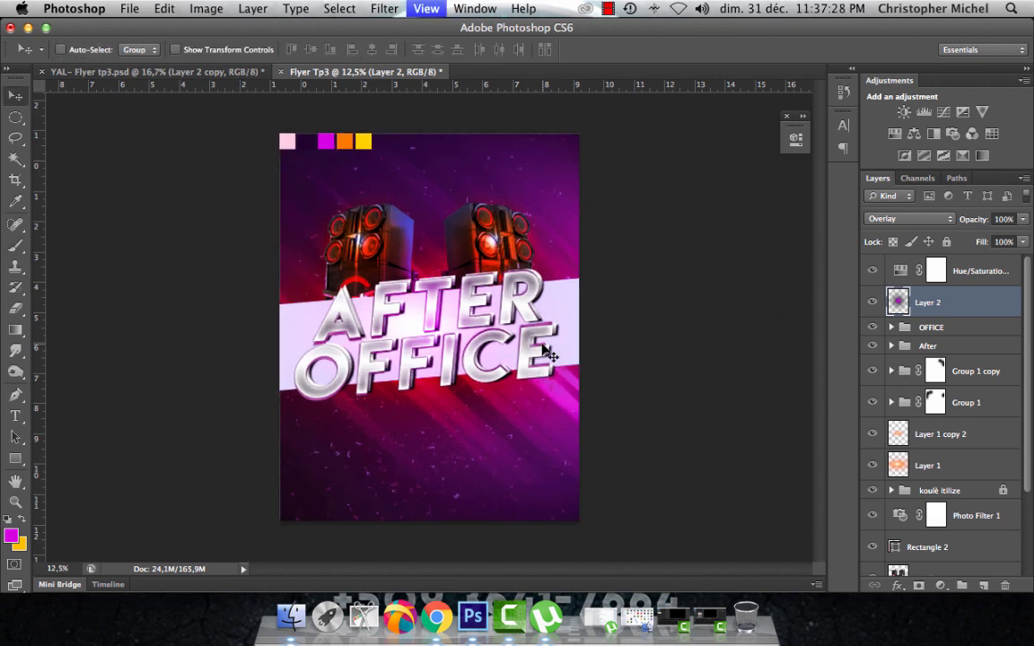
drag(412, 310, 386, 350)
Scale the Layer 2 glow to about 43.8% and place it over the A and O of the title.
key(super+t)
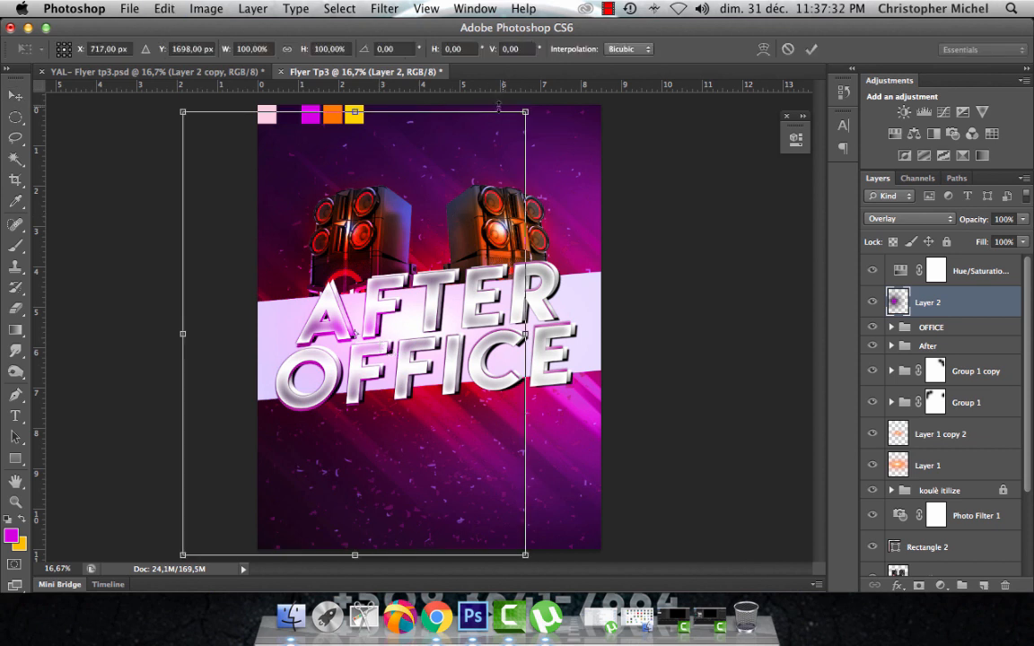
drag(525, 112, 436, 221)
drag(402, 305, 367, 313)
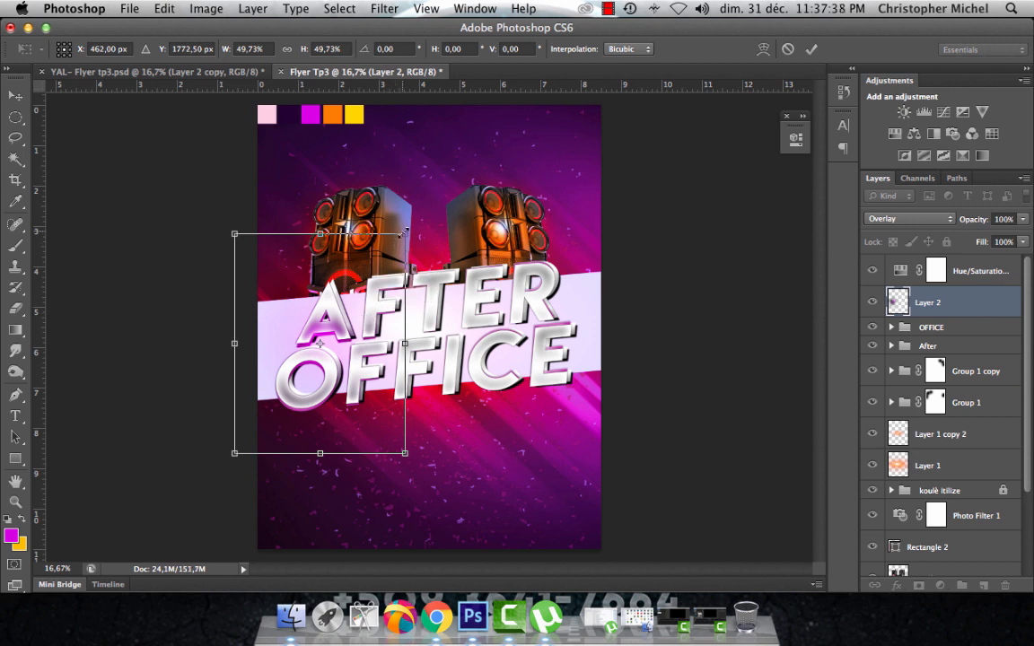
drag(404, 232, 394, 245)
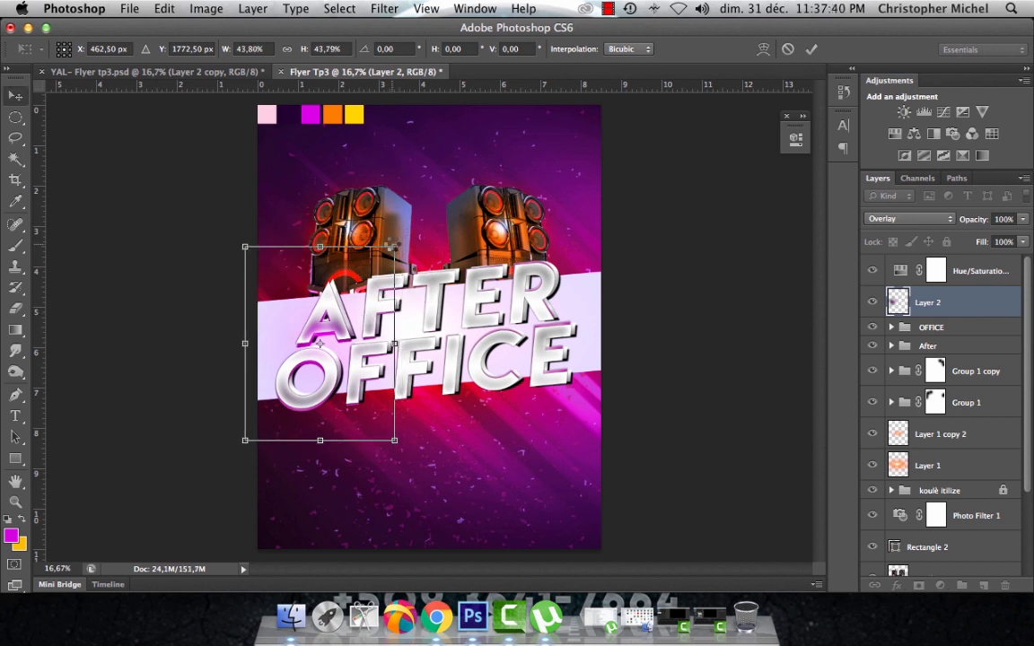
key(Return)
Try duplicating Layer 2, undo the duplicate, and delete Layer 2.
key(ctrl+j)
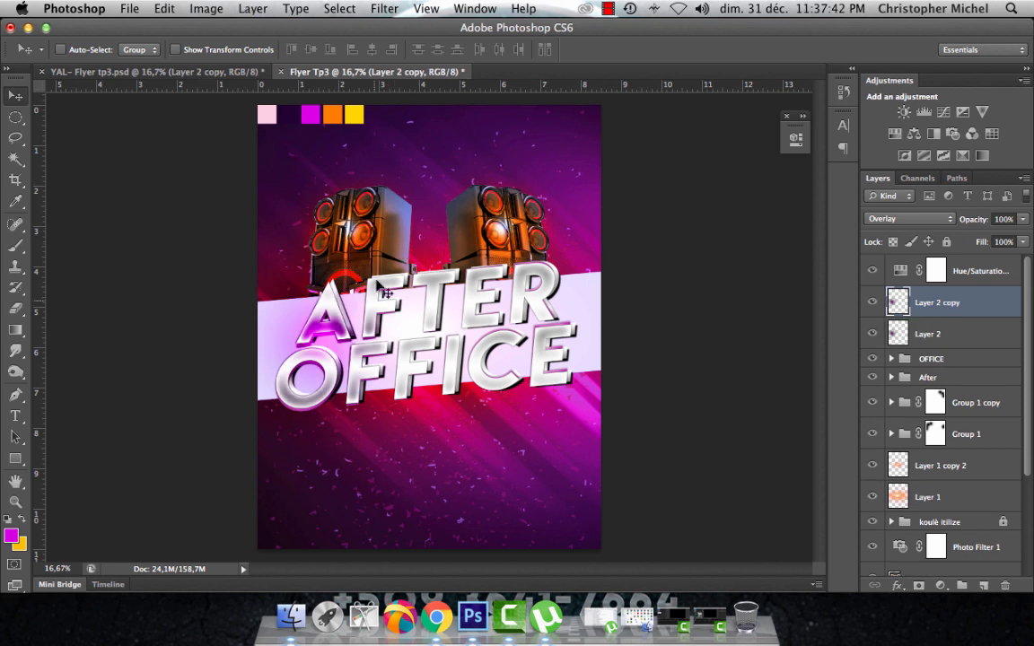
key(ctrl+z)
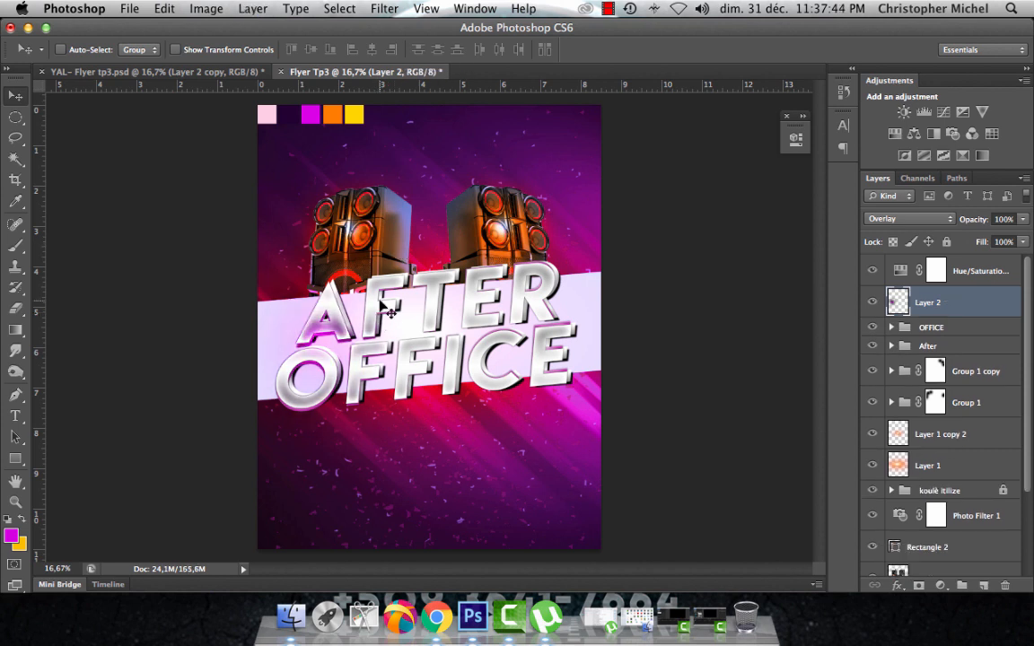
key(Delete)
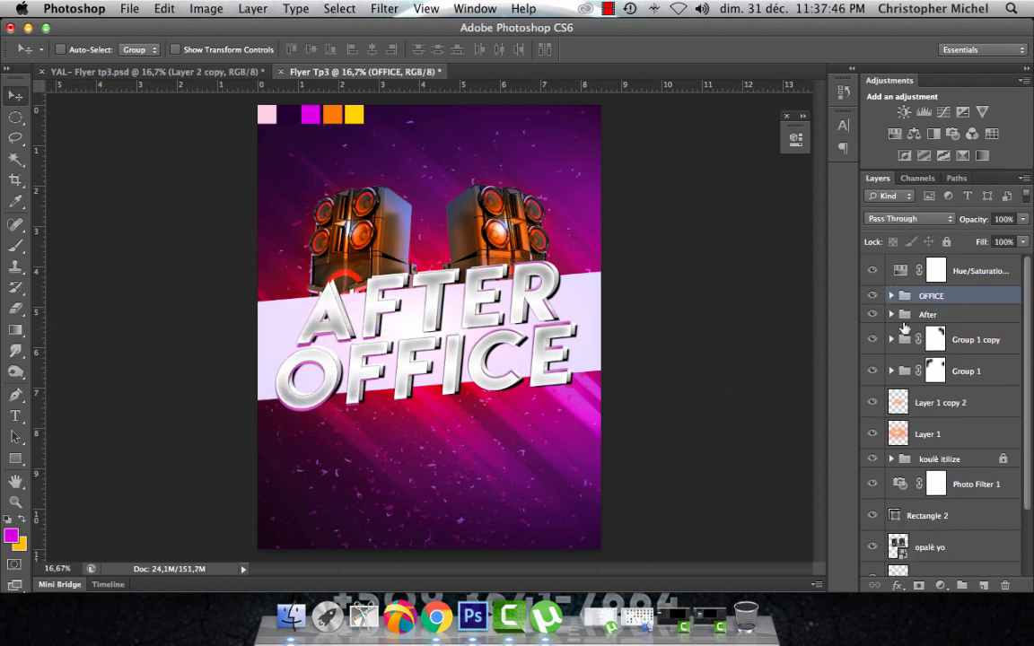
Step back through the history to undo the layer deletion, the glow's scaling and move, the Overlay mode and the magenta dab.
key(ctrl+alt+z)
key(ctrl+alt+z)
key(ctrl+alt+z)
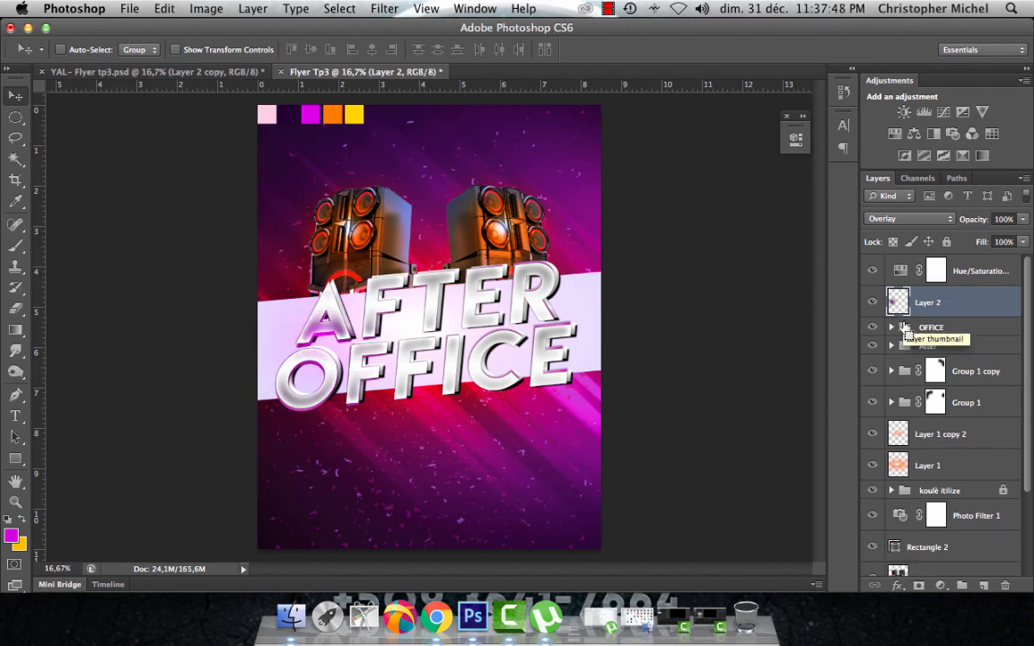
key(super+alt+z)
key(super+alt+z)
key(super+alt+z)
key(super+alt+z)
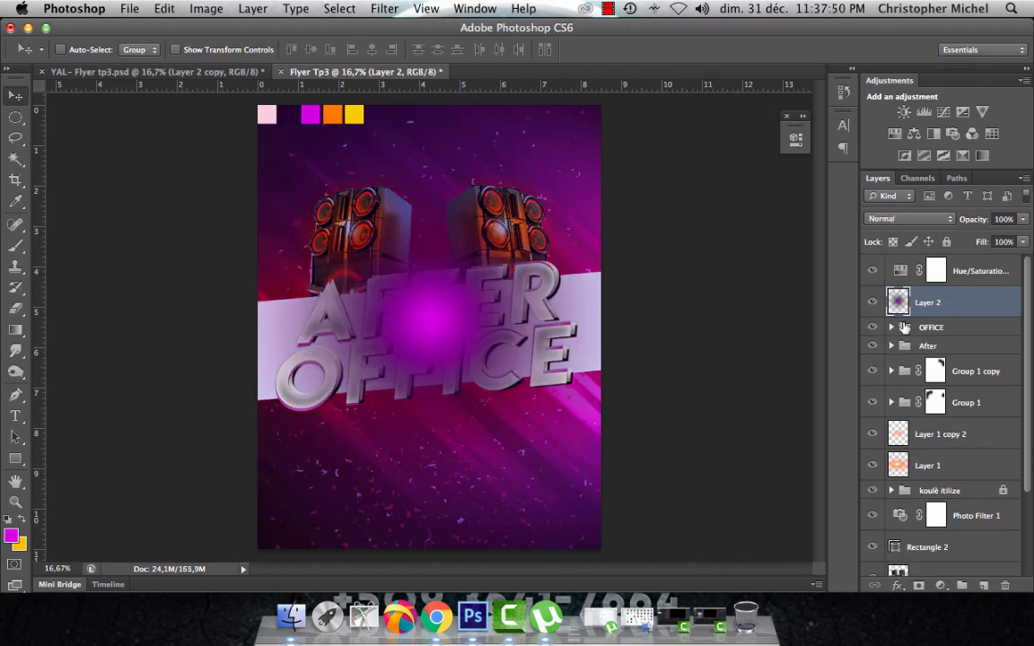
Dab magenta over the dark purple glow at the title's centre with a soft 2158 px brush.
key(b)
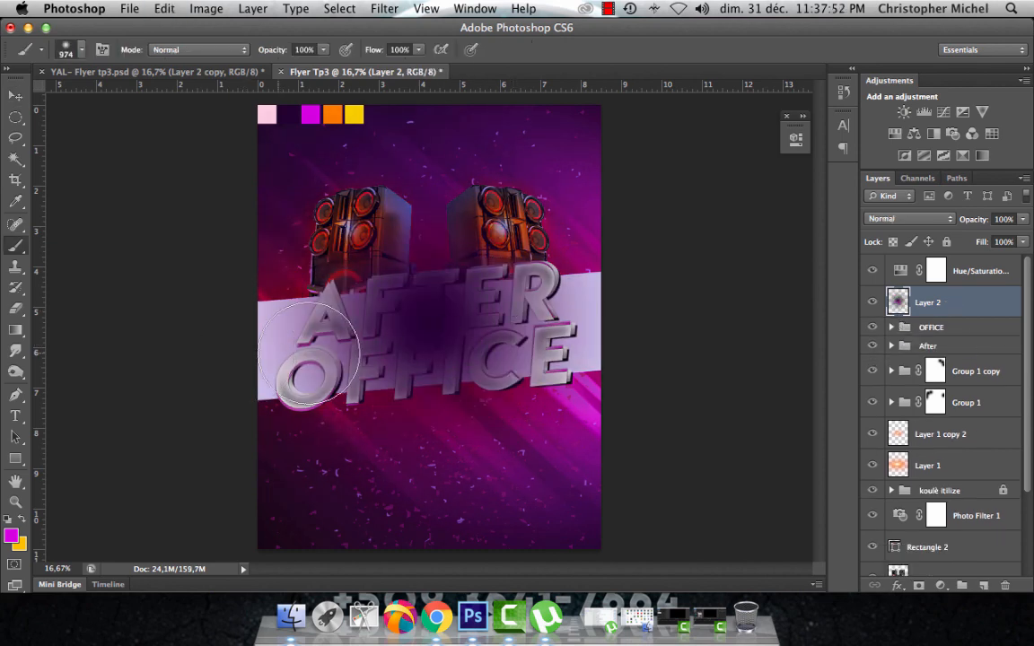
click(81, 50)
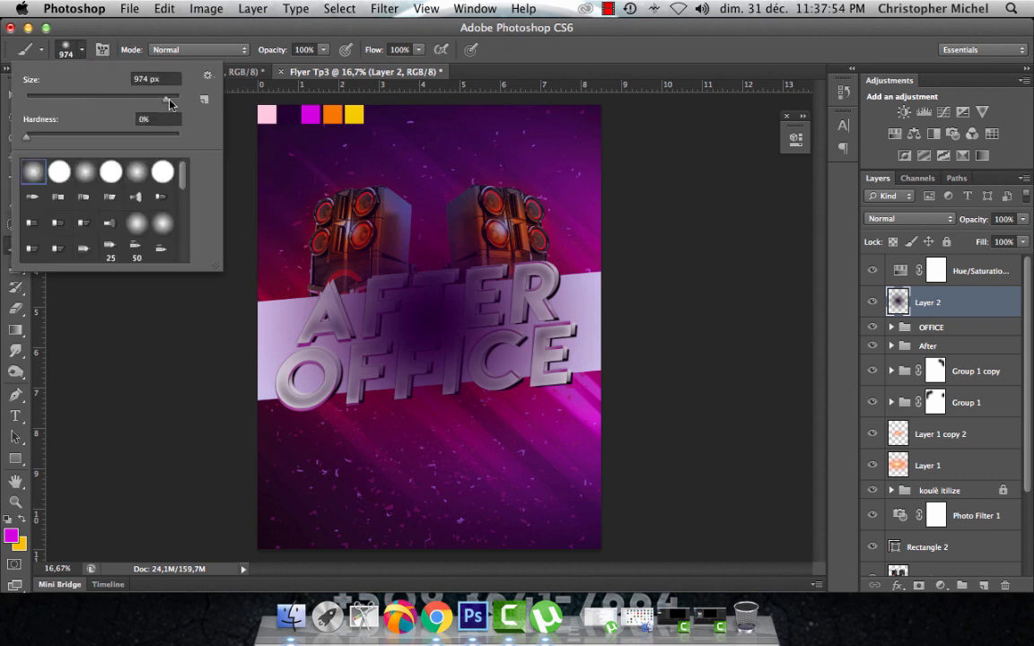
drag(170, 104, 173, 104)
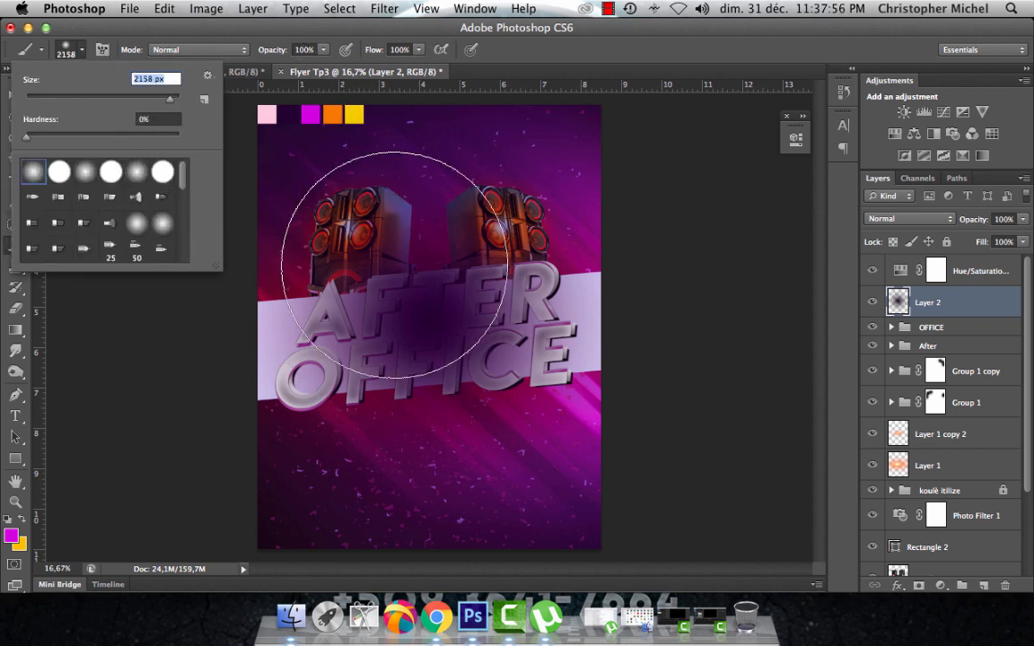
key(Return)
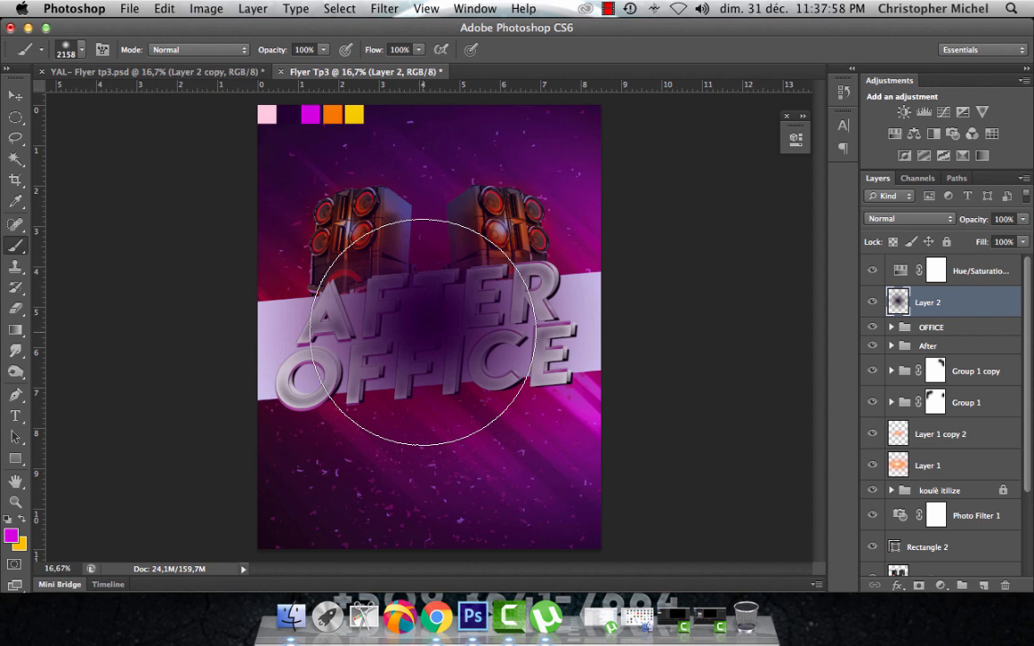
click(423, 332)
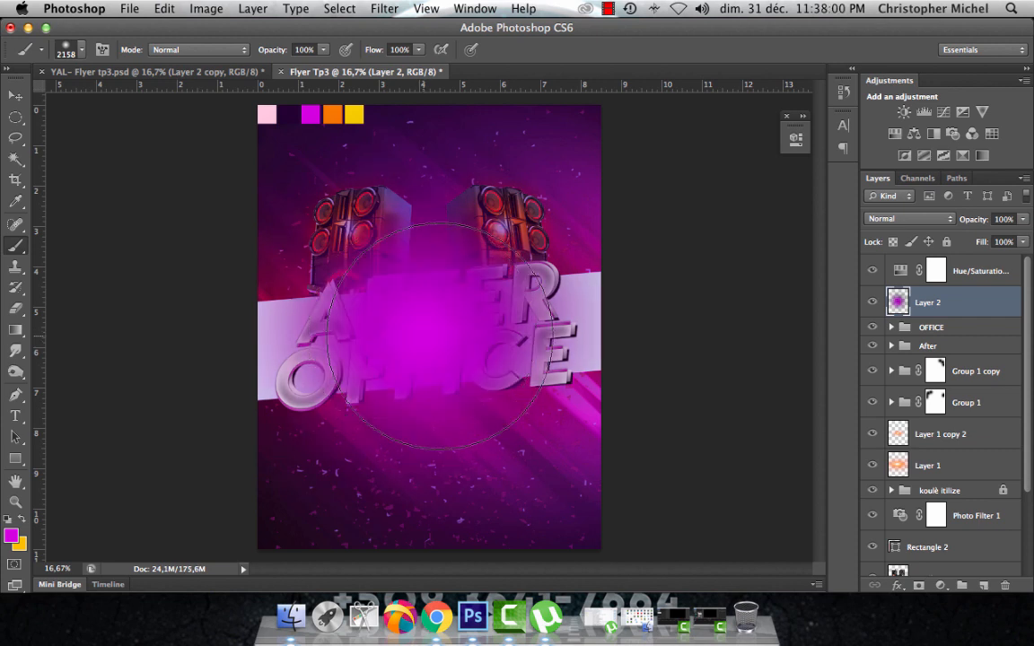
Blend Layer 2 in Overlay mode and scale its glow to about 53%, placed over the A and O of the title.
click(898, 218)
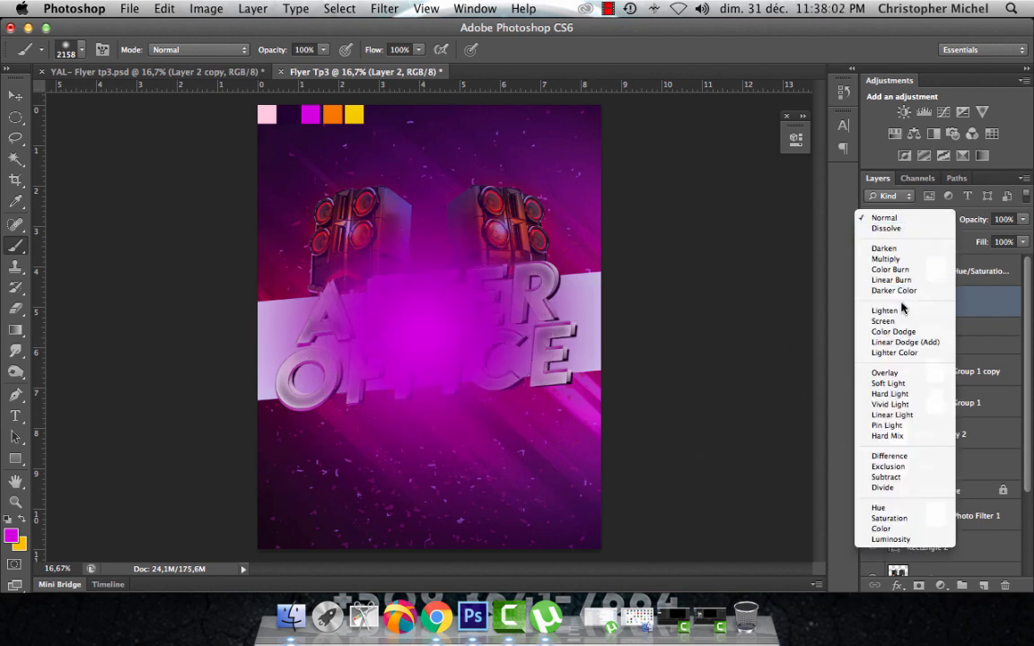
click(887, 373)
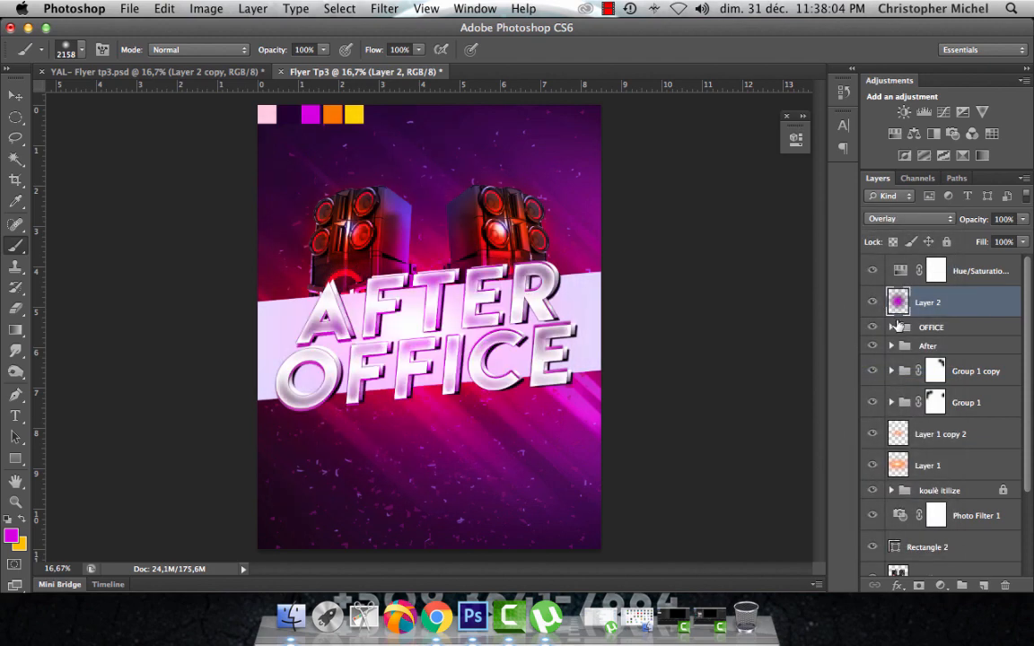
key(super+t)
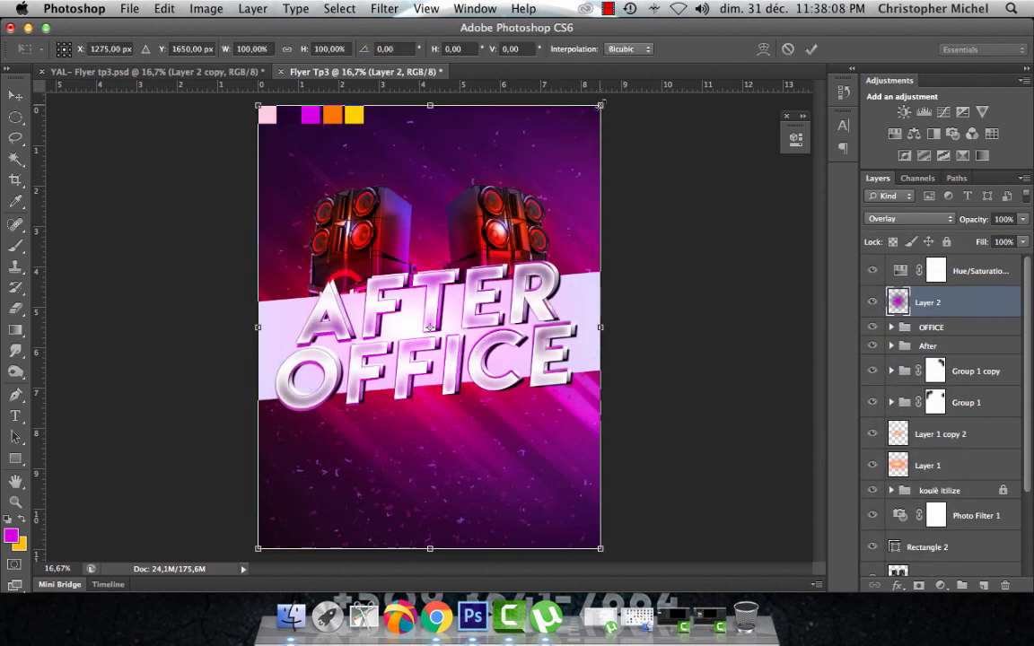
drag(599, 105, 534, 192)
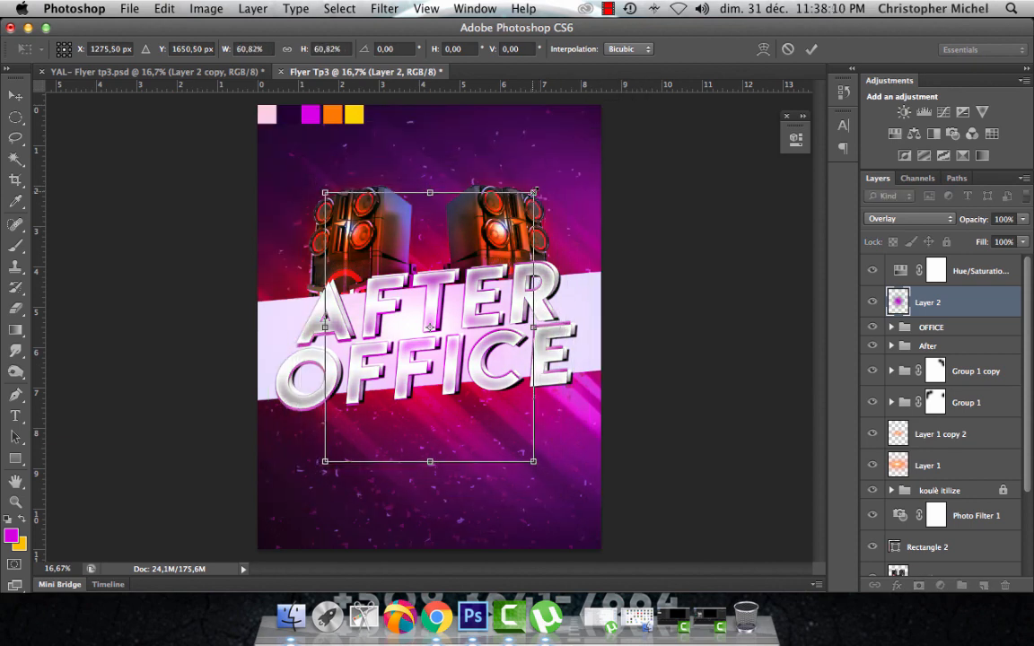
drag(429, 327, 359, 334)
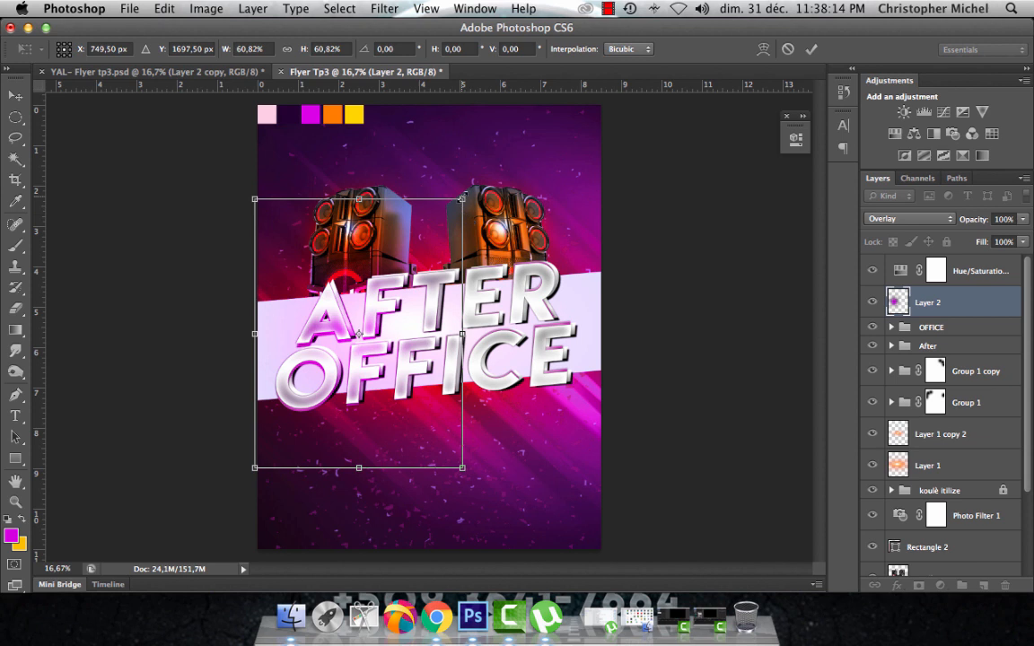
drag(463, 198, 448, 216)
drag(386, 296, 392, 318)
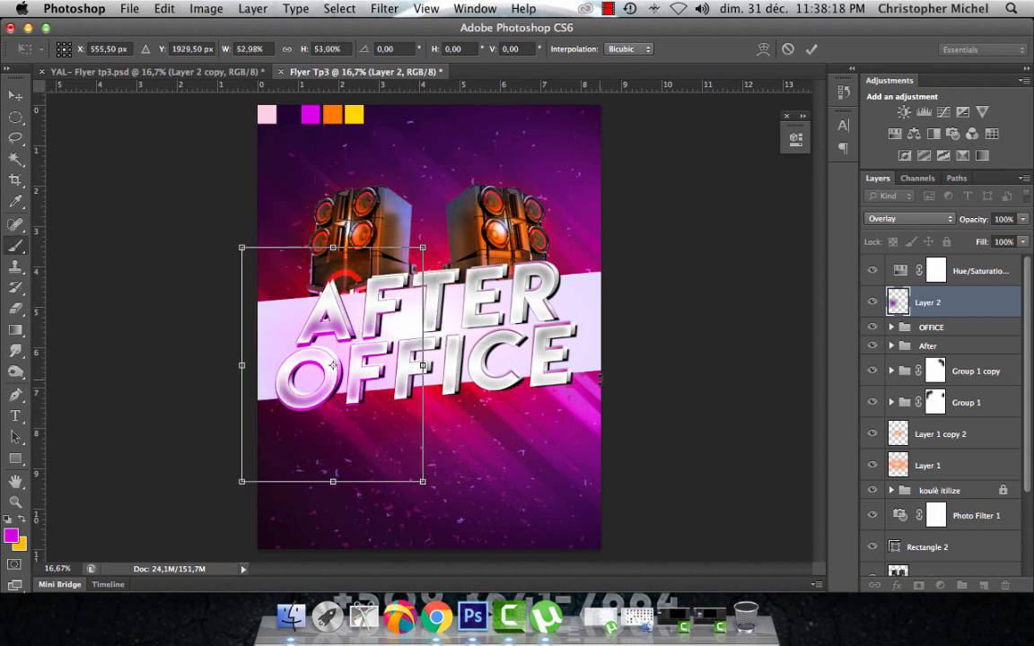
key(Return)
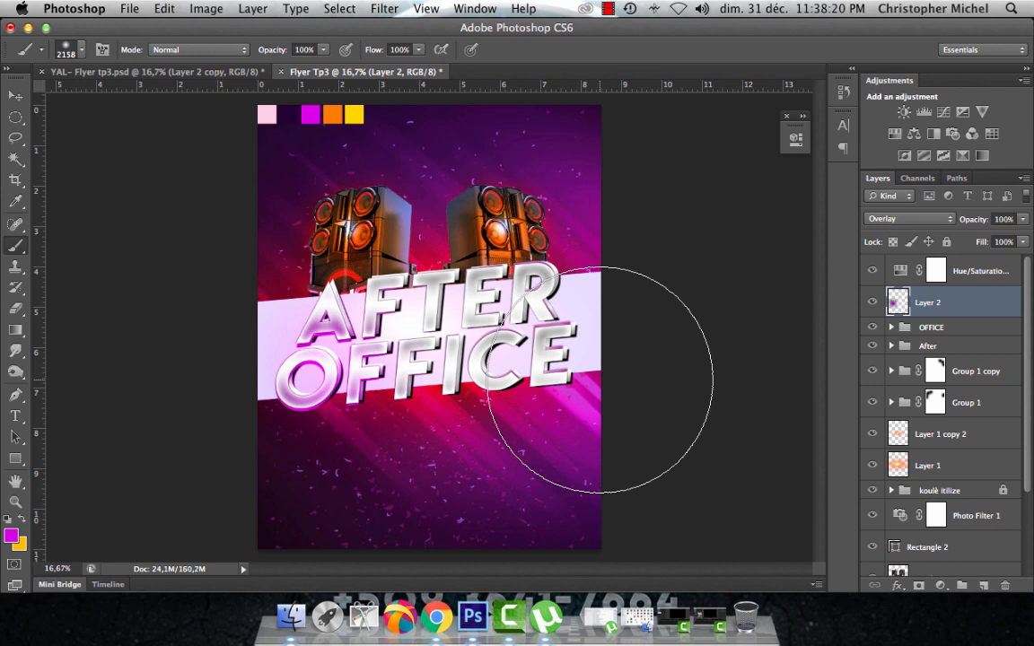
Duplicate the Layer 2 glow and place the copy, slightly enlarged, over the final letters of both title lines.
key(v)
key(ctrl+j)
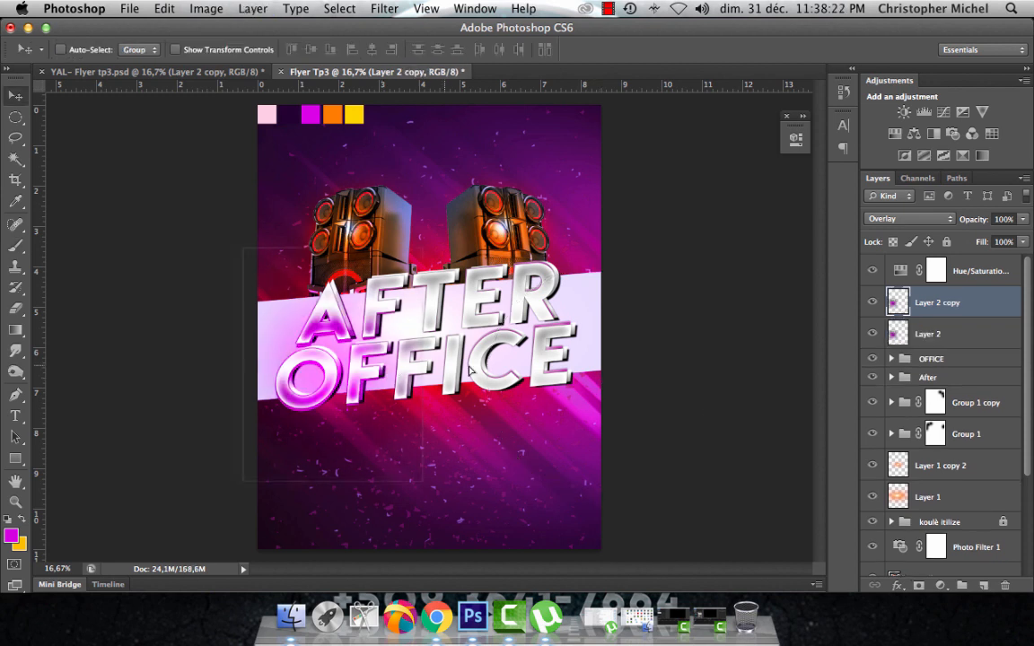
drag(468, 368, 572, 335)
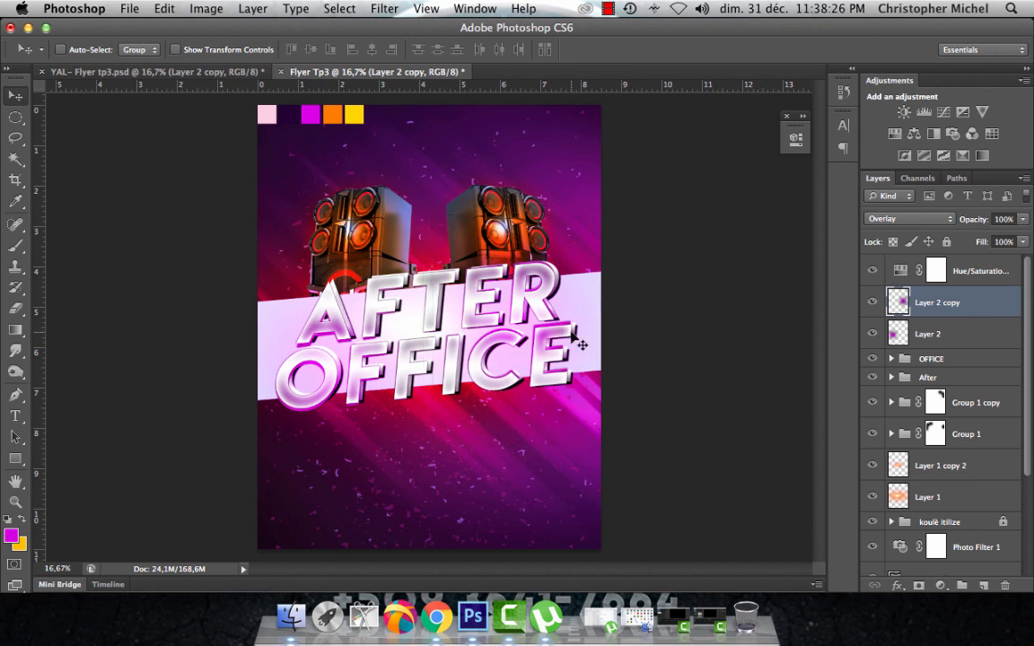
key(ctrl+t)
drag(611, 215, 641, 194)
key(Return)
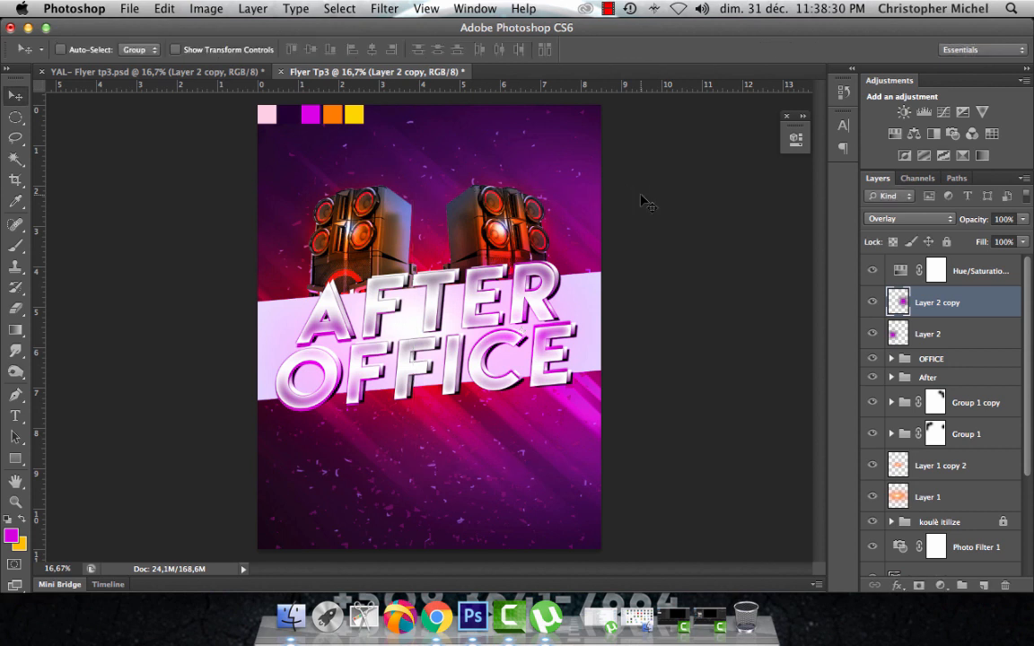
Duplicate the Layer 2 copy glow, place it over the middle of the title and compare with the reference flyer.
key(ctrl+j)
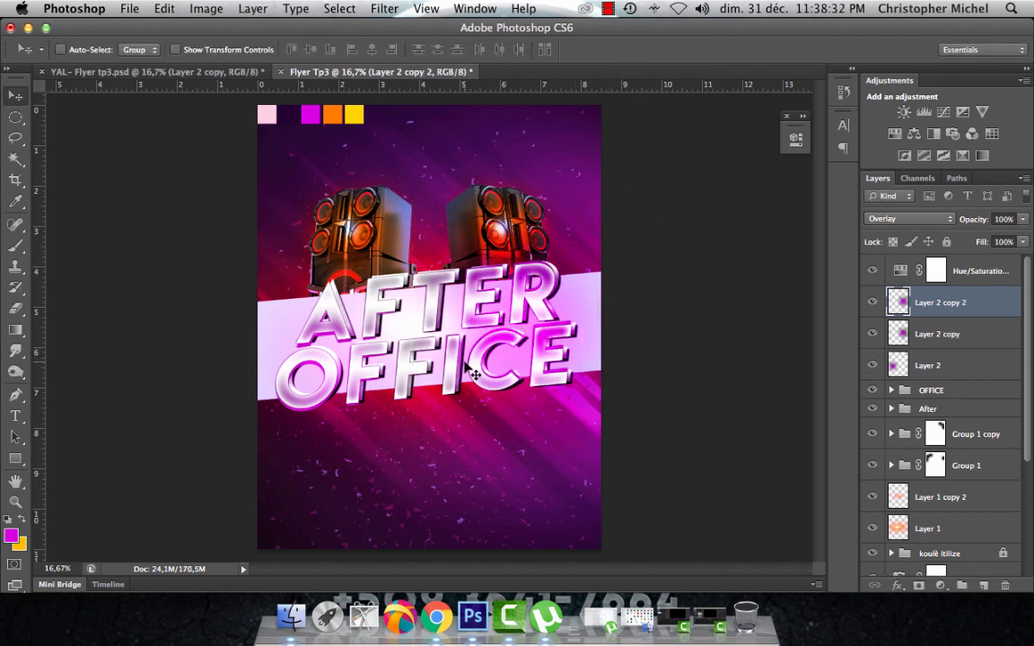
drag(395, 381, 416, 374)
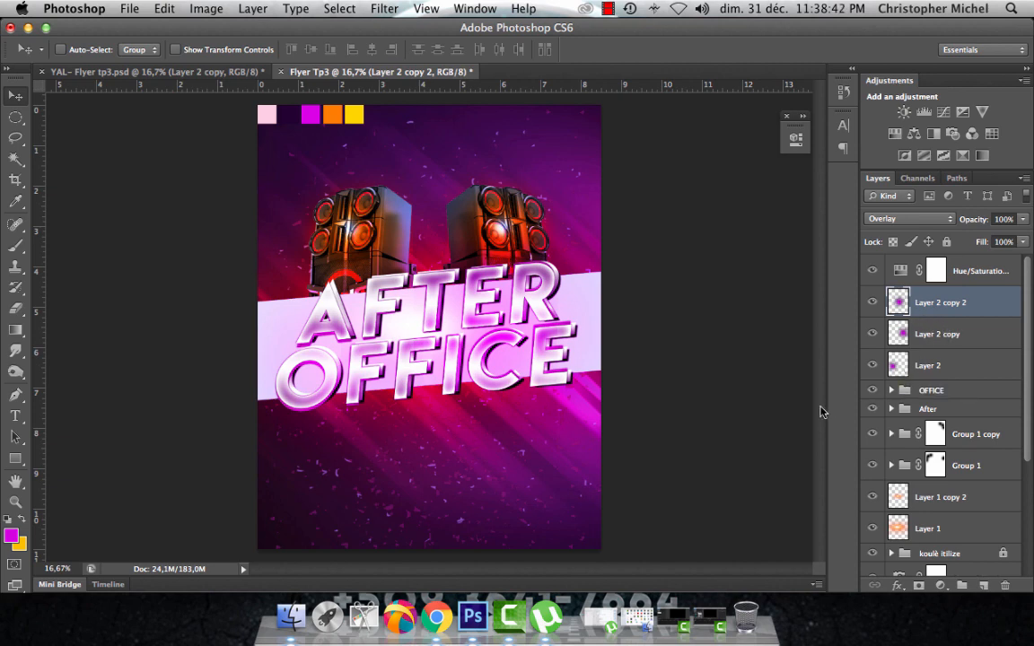
click(205, 72)
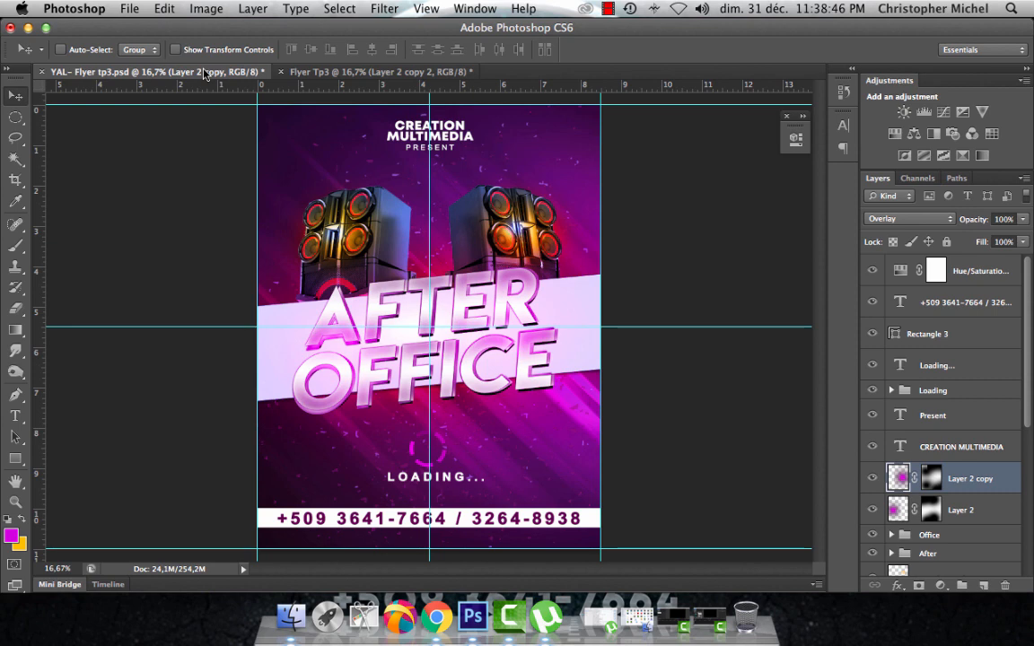
click(360, 76)
Lower the opacity of Layer 2, Layer 2 copy and Layer 2 copy 2 together to 66%.
super+click(980, 333)
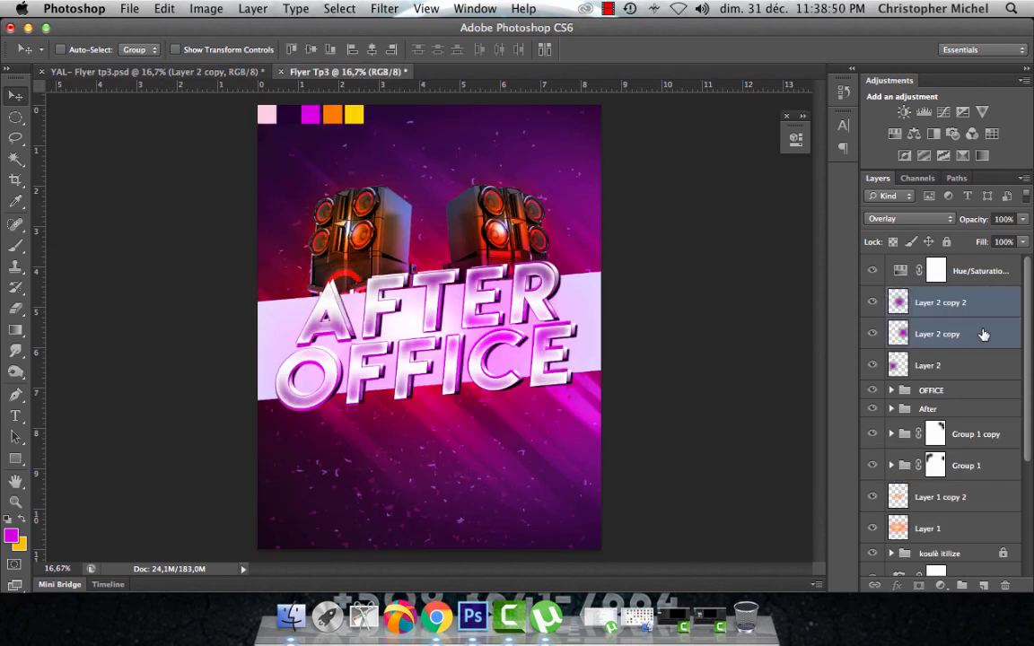
super+click(973, 390)
super+click(966, 367)
super+click(962, 392)
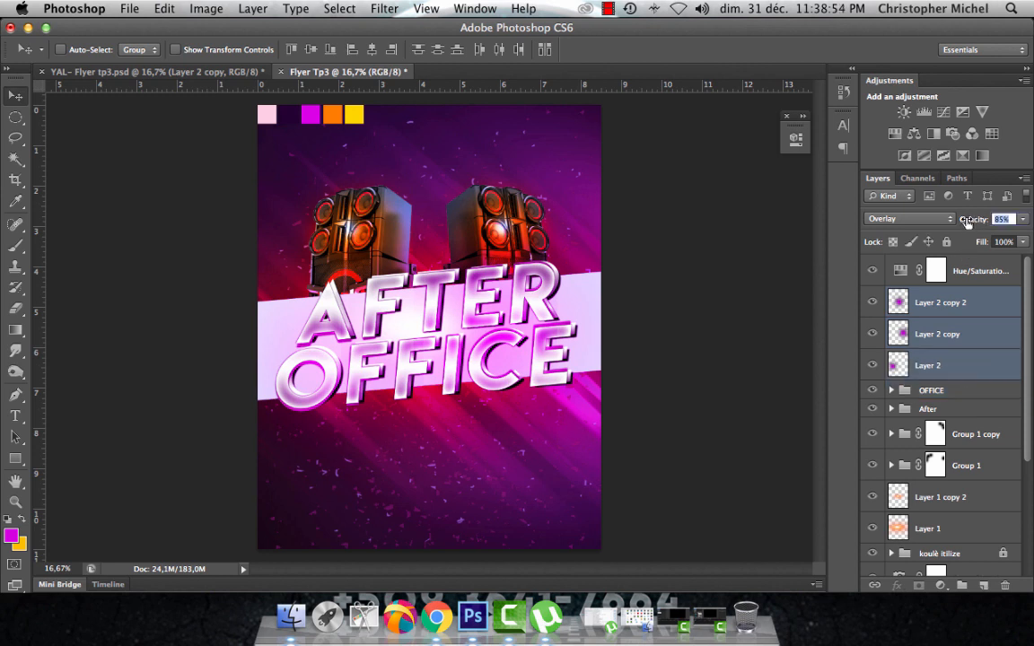
drag(977, 221, 952, 220)
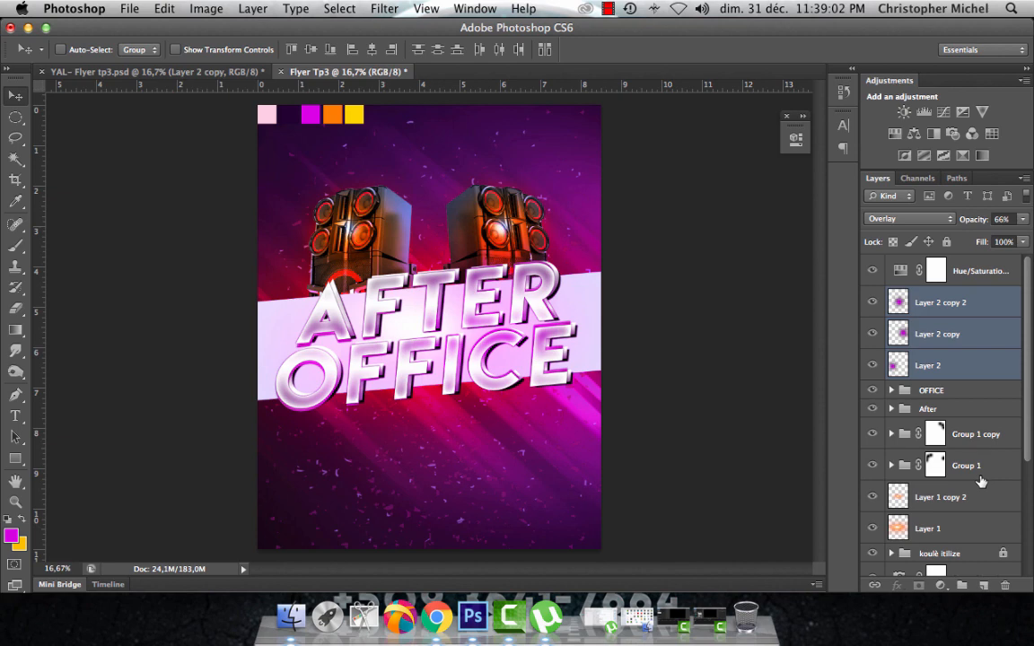
click(135, 71)
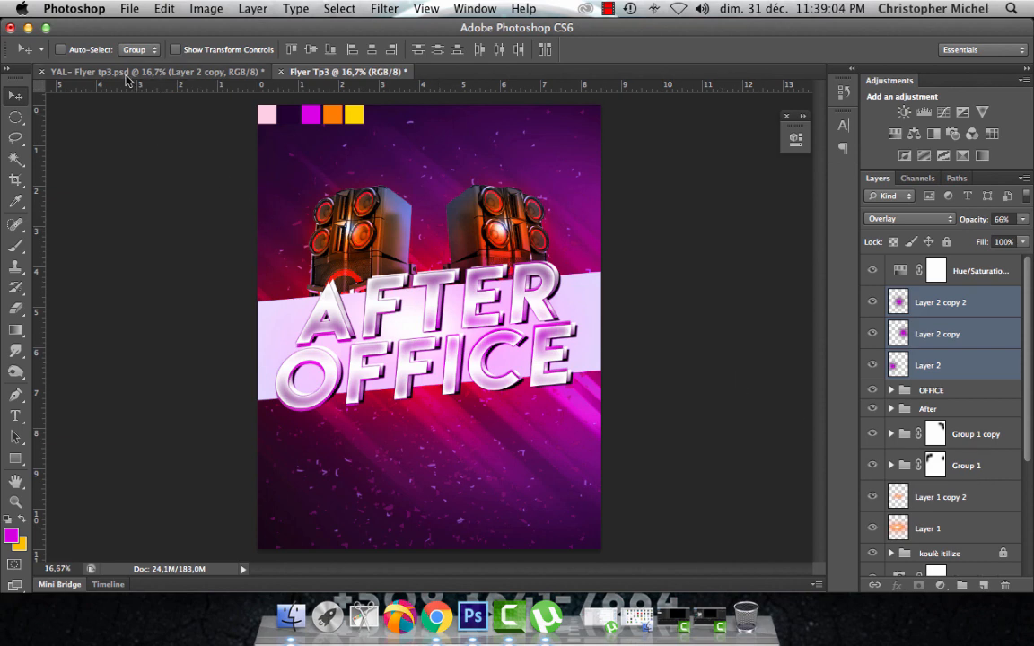
click(327, 73)
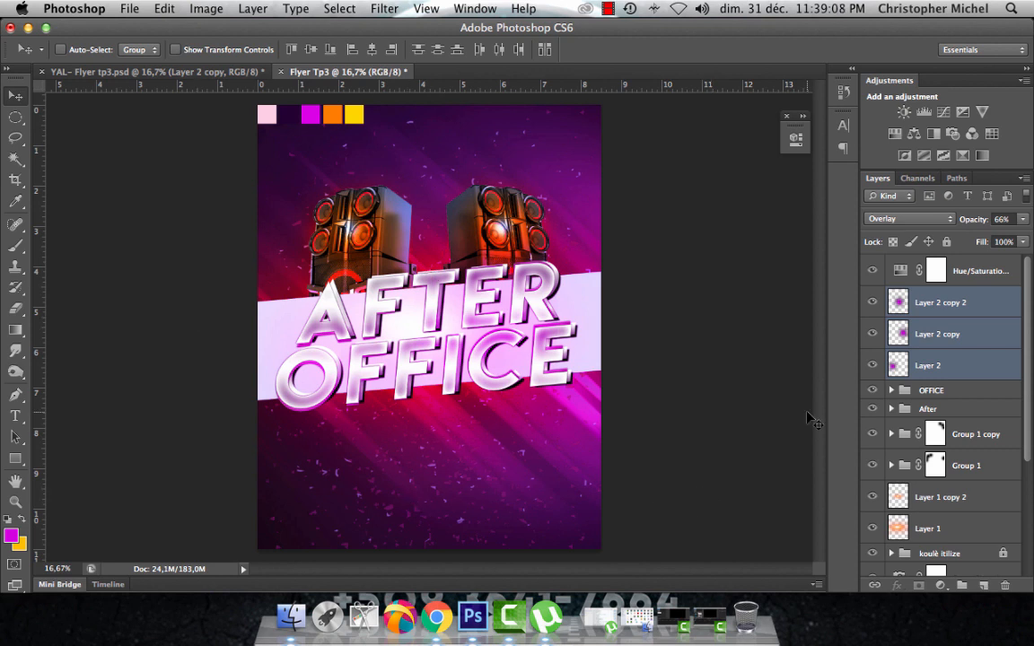
Group the three glow layers and name the group efè.
key(super+g)
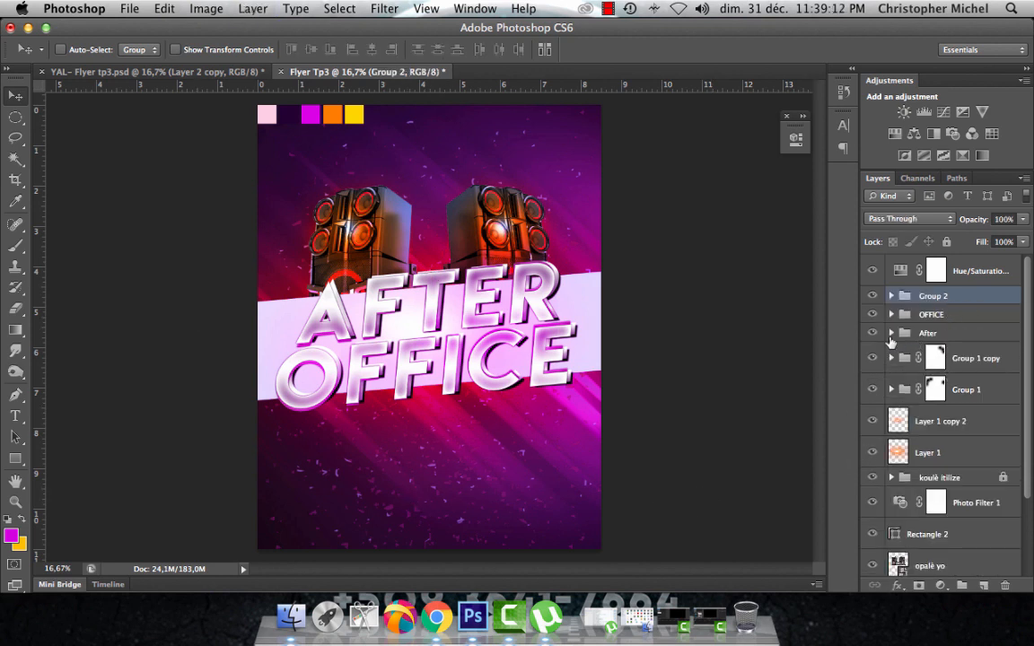
double_click(933, 297)
text(éfé)
key(Return)
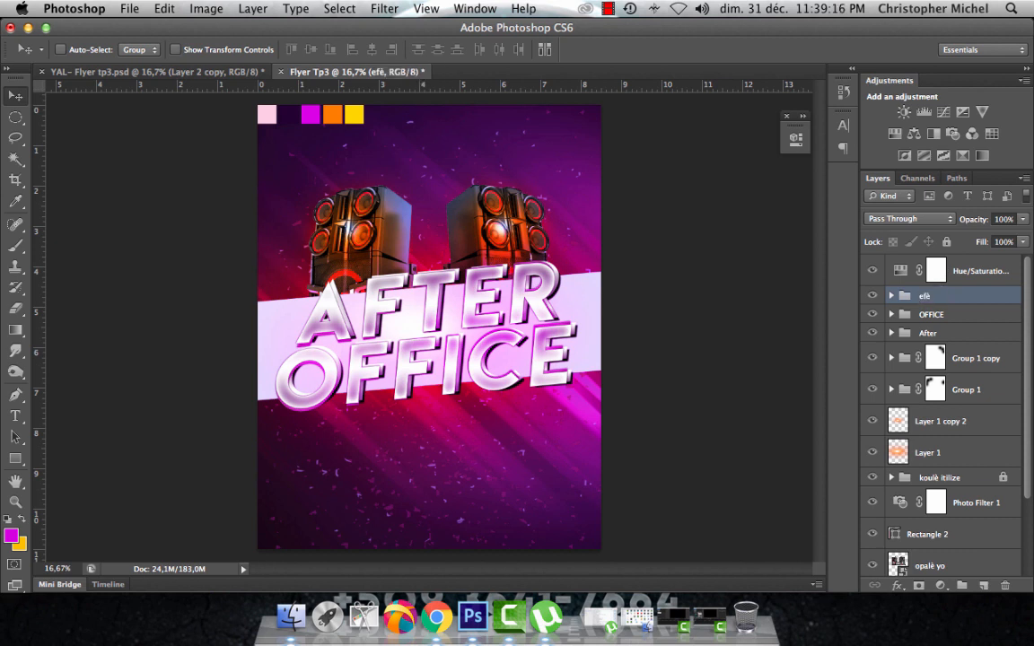
Set the Type tool's text colour to white.
click(16, 413)
click(492, 49)
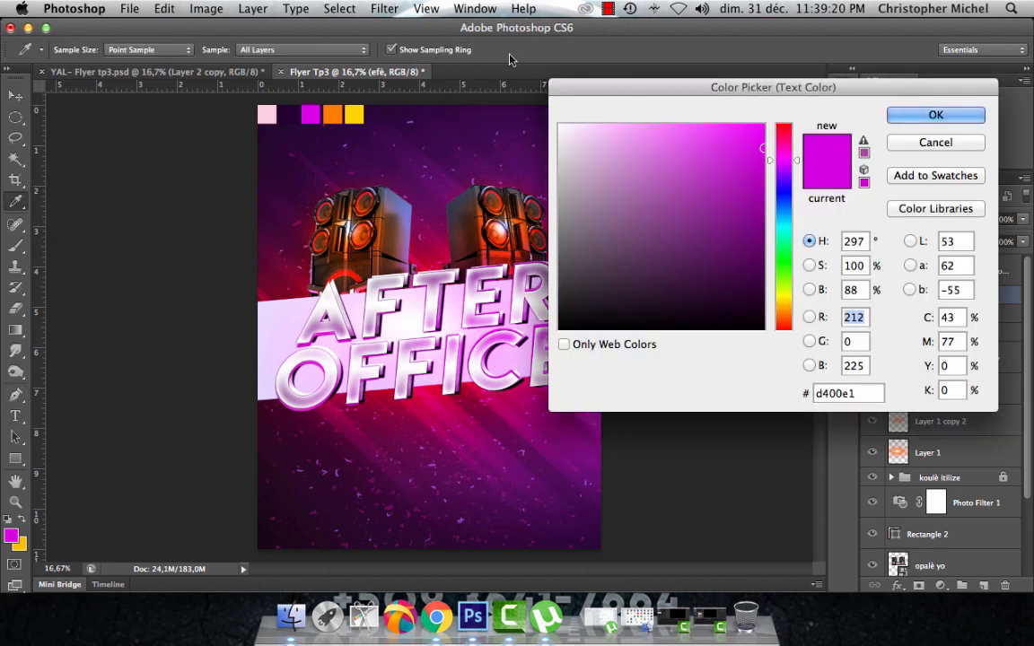
click(602, 143)
drag(603, 143, 558, 124)
click(895, 111)
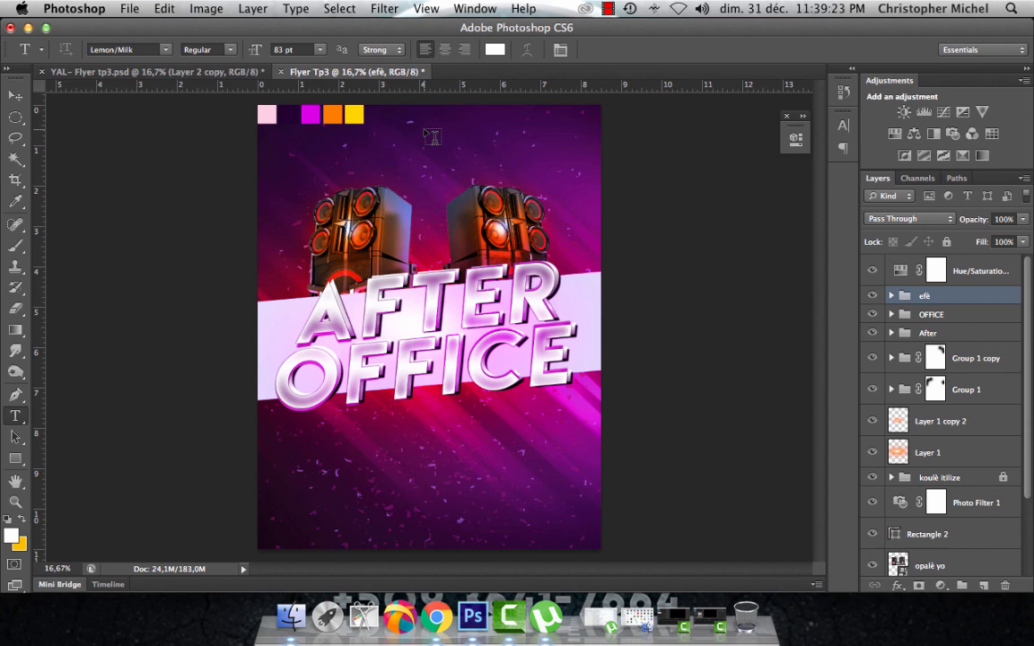
Add the text CREATION MULTIMEDIA at the top of the flyer in the Mont font at 18 pt.
click(135, 49)
click(149, 290)
click(378, 126)
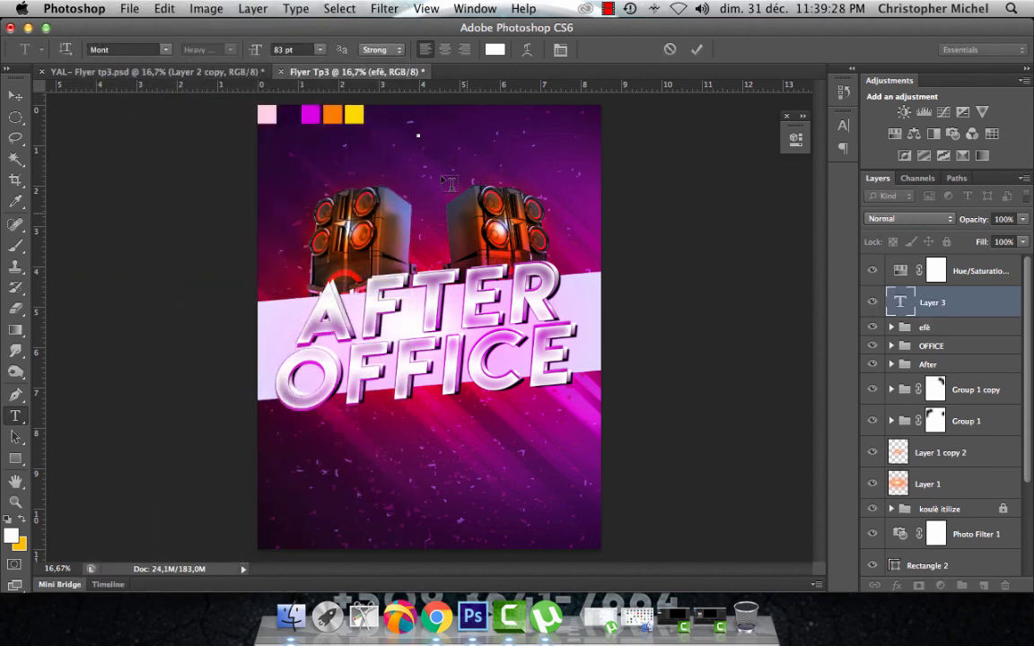
text(CRZ)
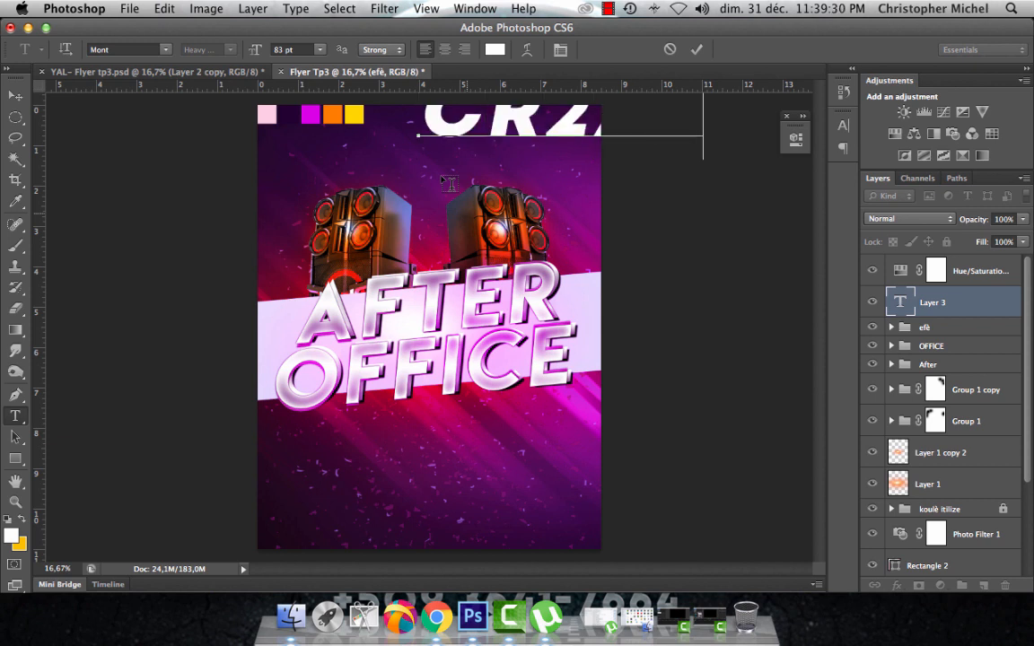
text(AY NIGHT)
triple_click(505, 137)
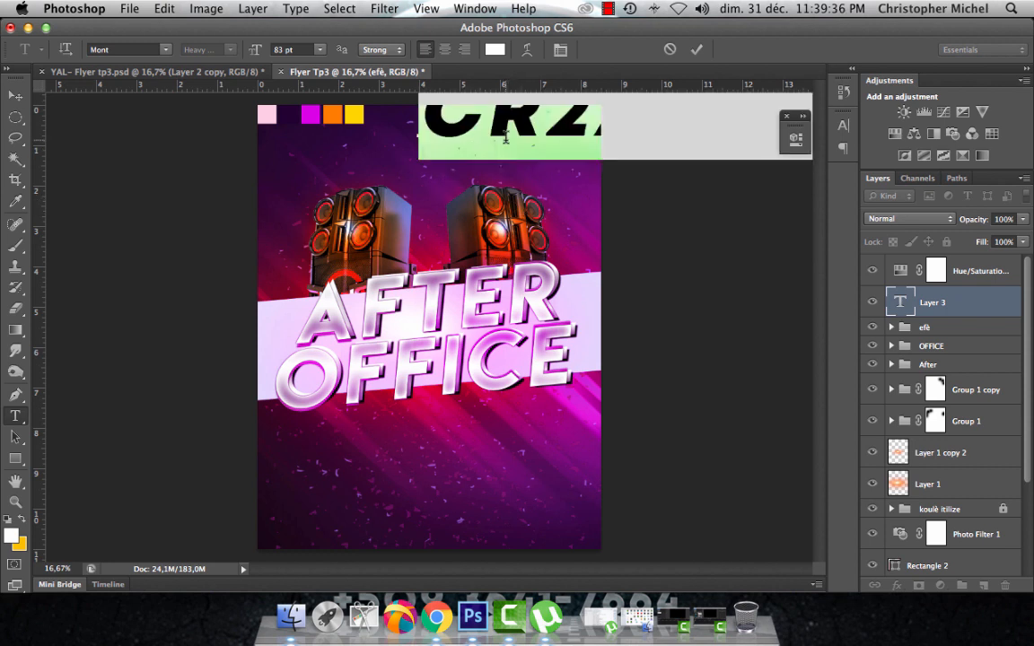
drag(261, 54, 193, 53)
Correct the third letter of CREATION to an E and break MULTIMEDIA onto a second line.
click(455, 126)
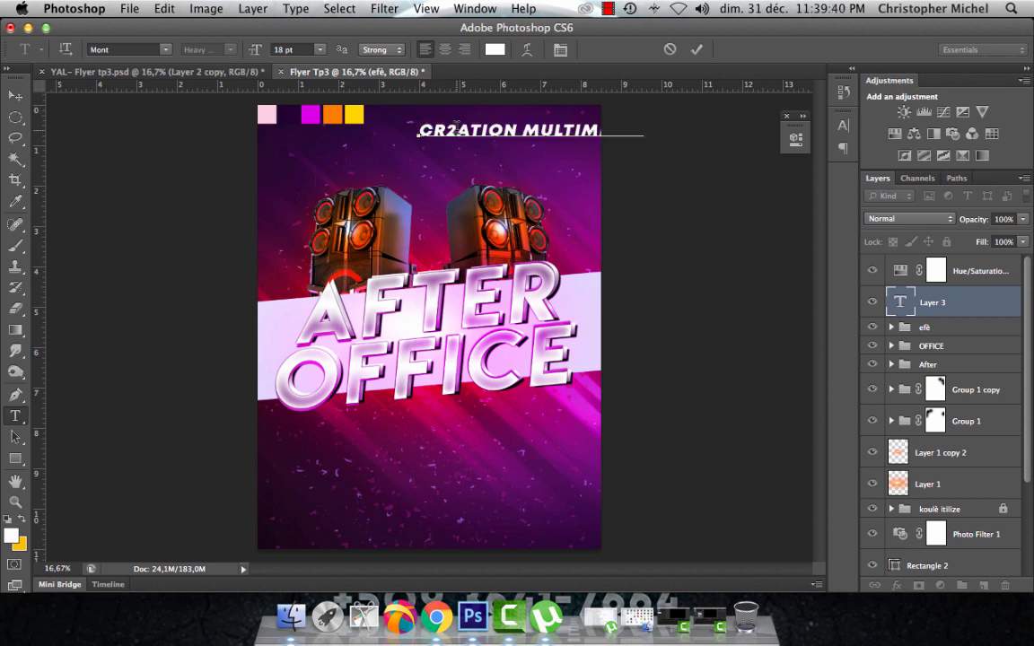
key(BackSpace)
text(É)
key(BackSpace)
text(E)
click(522, 125)
key(BackSpace)
key(Return)
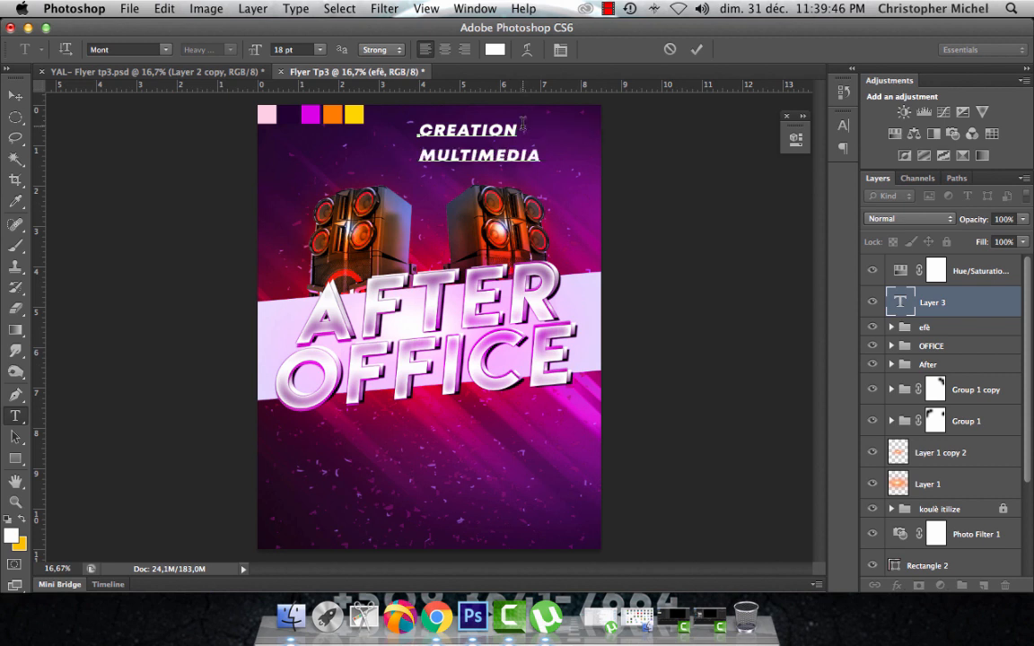
Centre-align the CREATION MULTIMEDIA text and set it to 13 pt with 20,01 pt leading.
drag(542, 156, 492, 141)
key(ctrl+a)
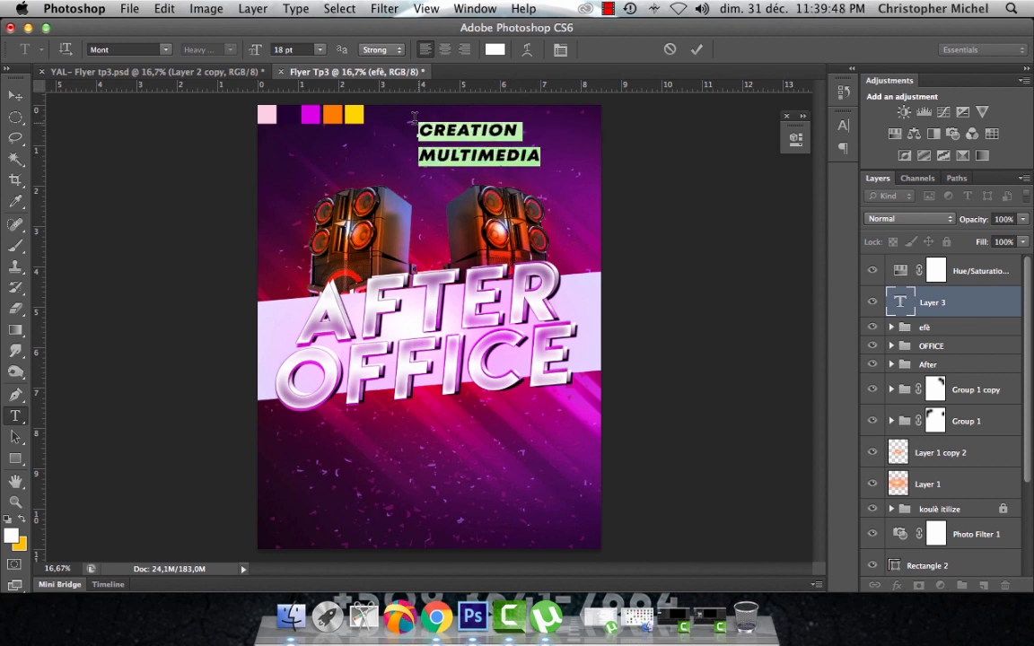
click(444, 49)
click(560, 49)
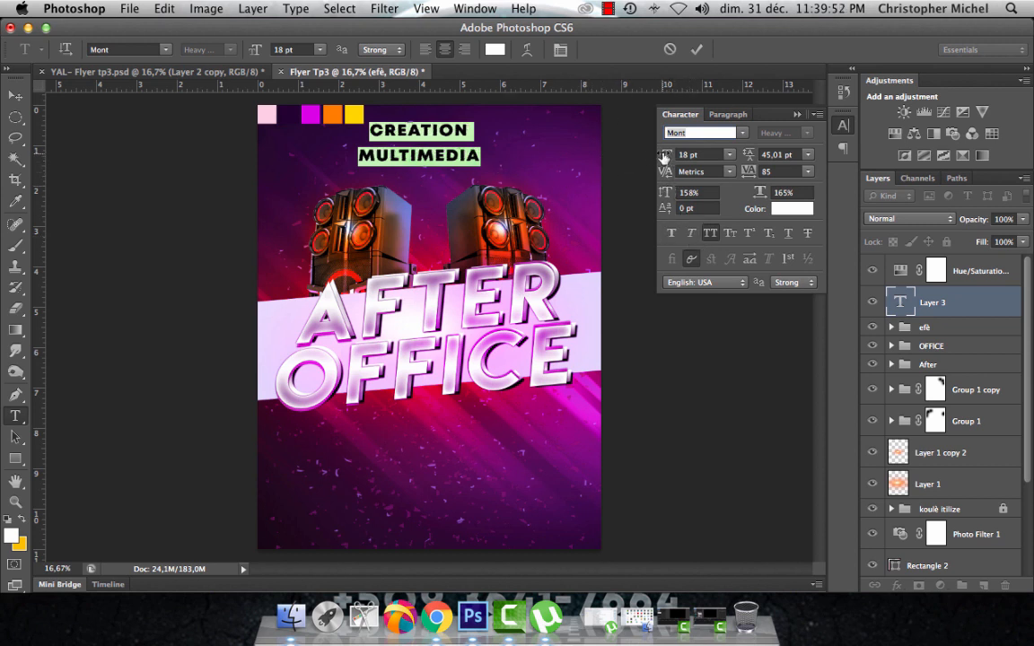
drag(667, 157, 664, 158)
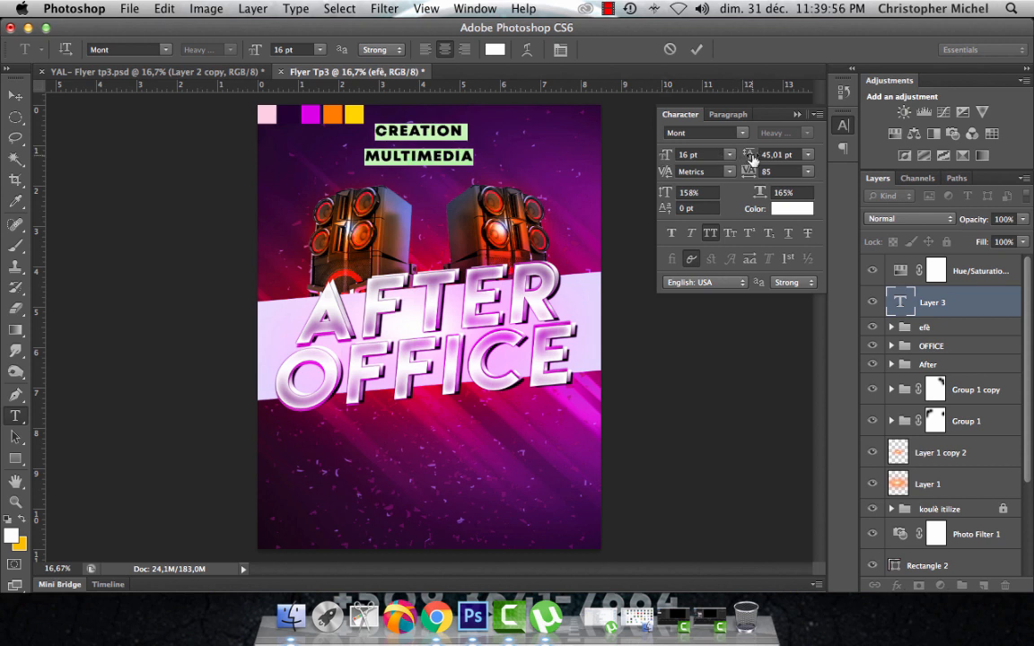
drag(752, 158, 736, 157)
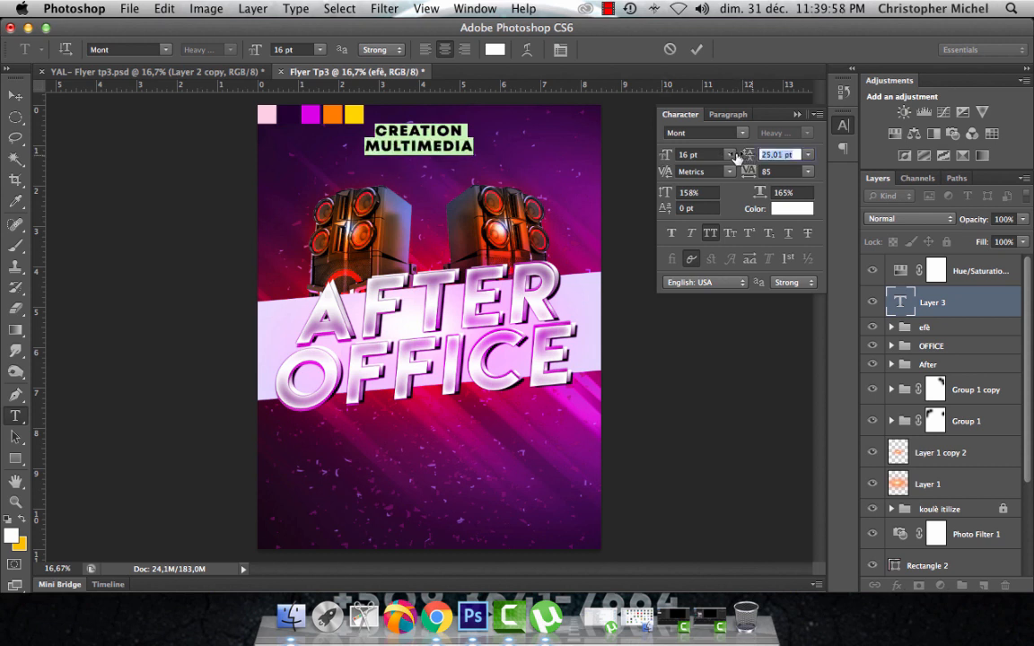
drag(670, 155, 664, 154)
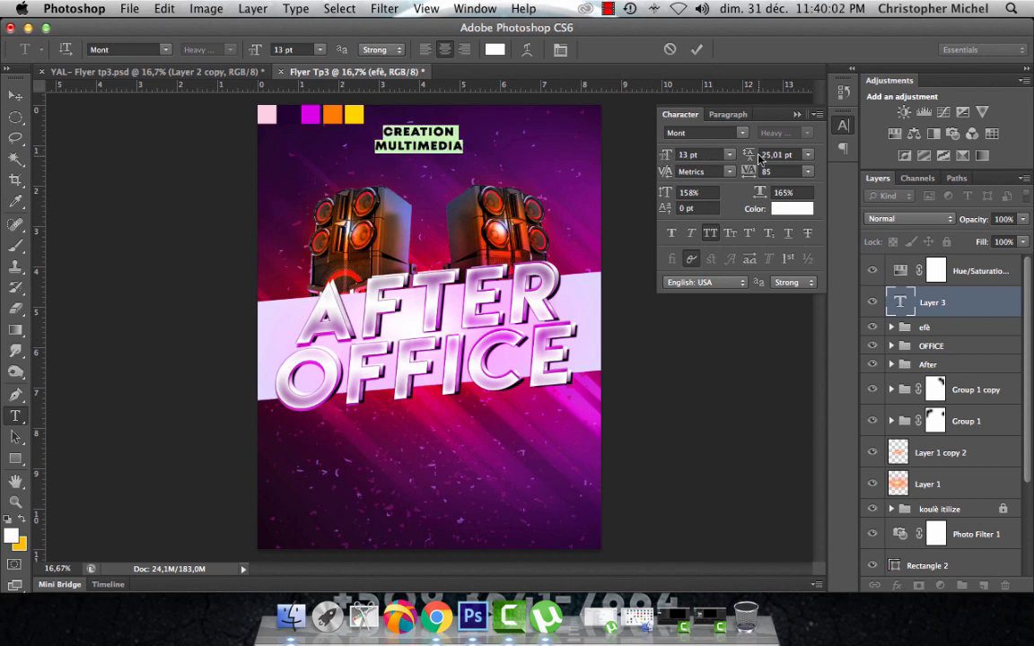
drag(752, 157, 750, 157)
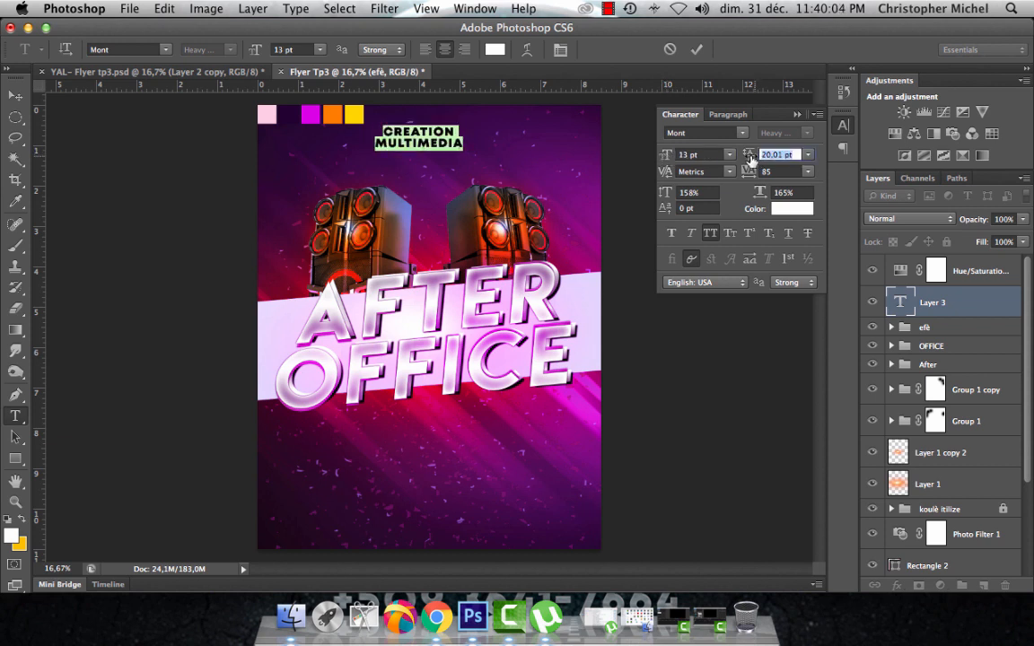
Commit the CREATION MULTIMEDIA text and nudge it slightly up toward the flyer's upper edge.
click(16, 95)
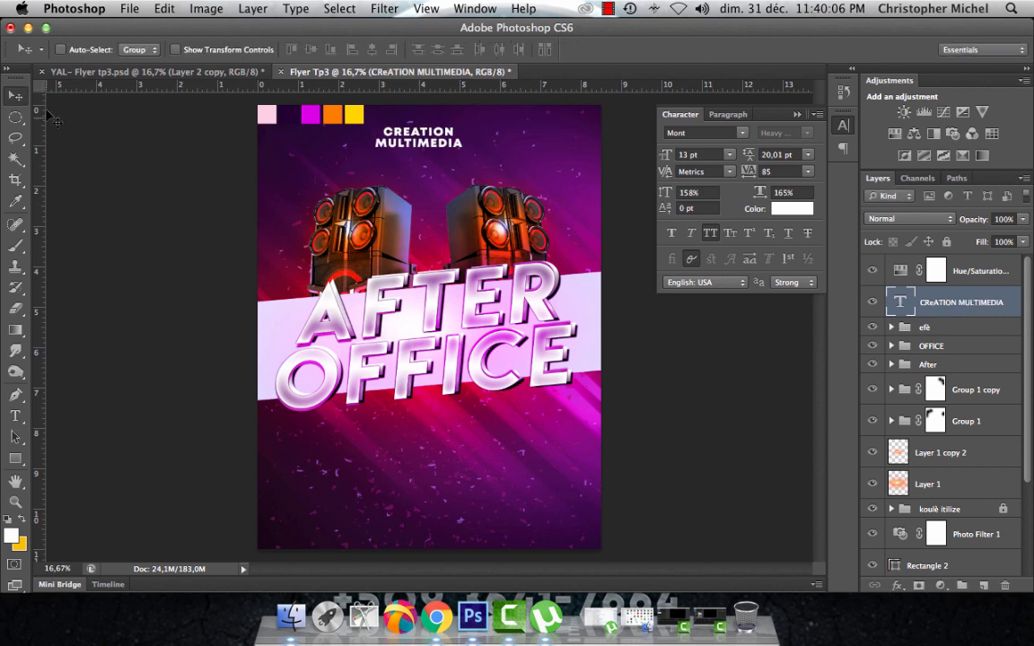
key(shift+Up)
key(shift+Up)
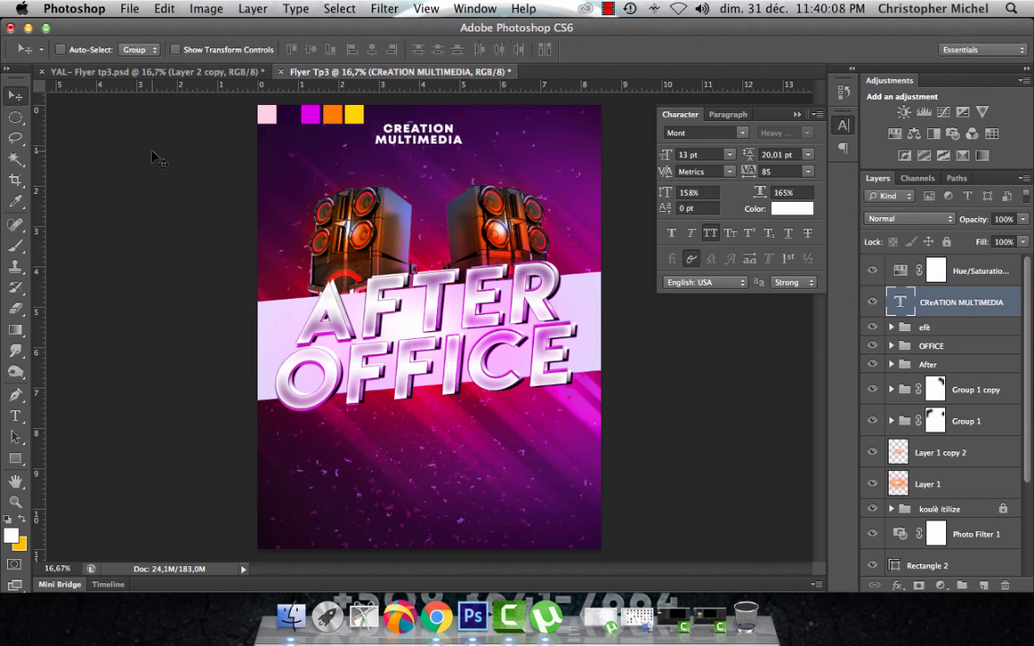
Hide the koulè itilize colour swatch group and nudge the CREATION MULTIMEDIA heading slightly up and to the right.
key(shift+Up)
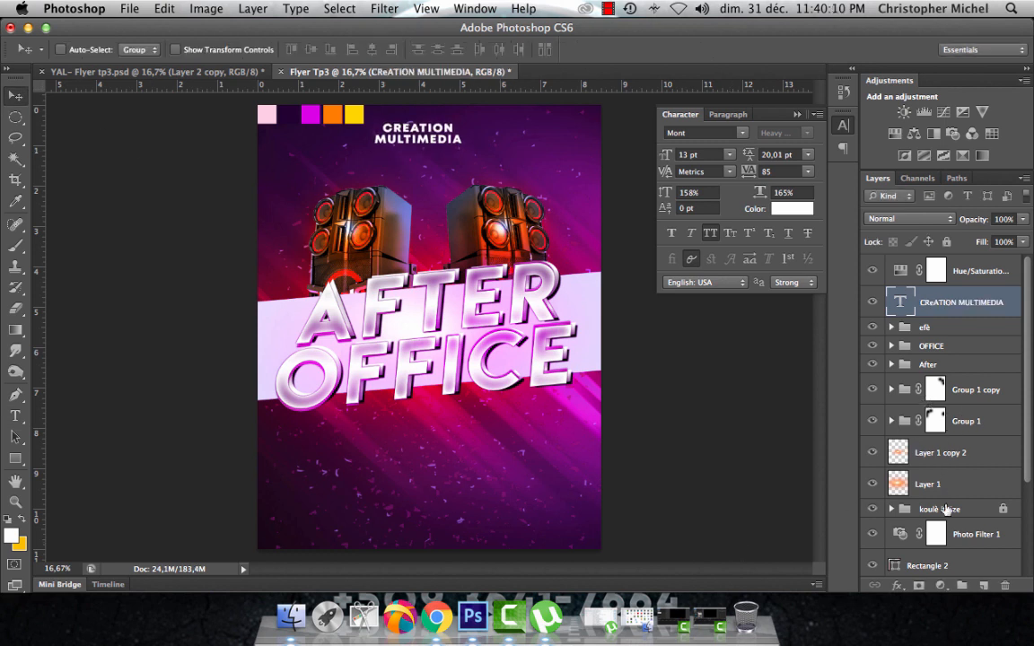
click(871, 508)
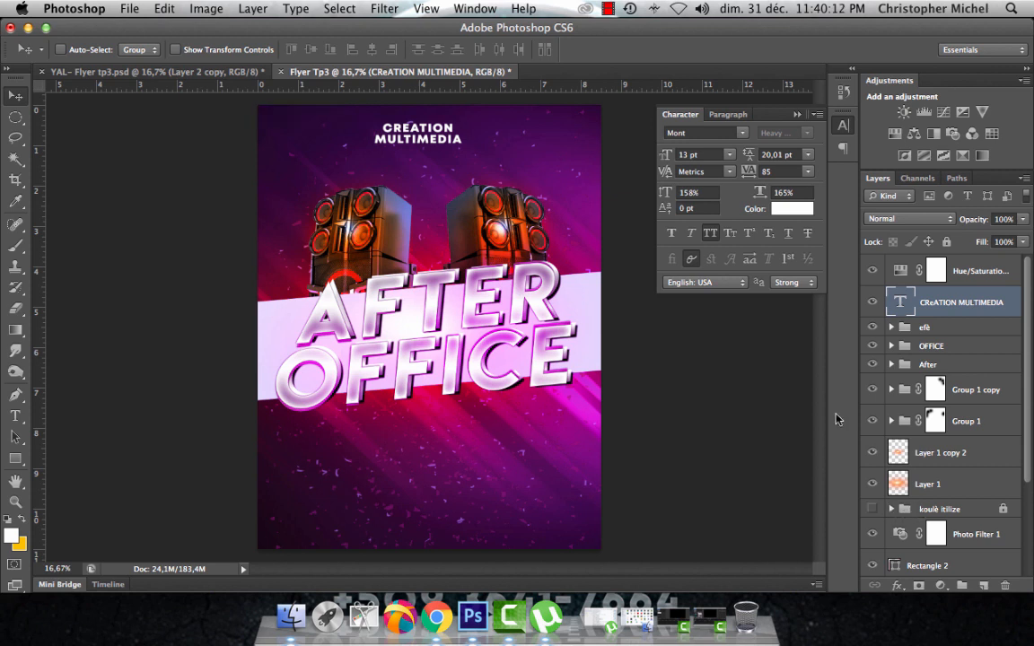
key(shift+Up)
key(shift+Up)
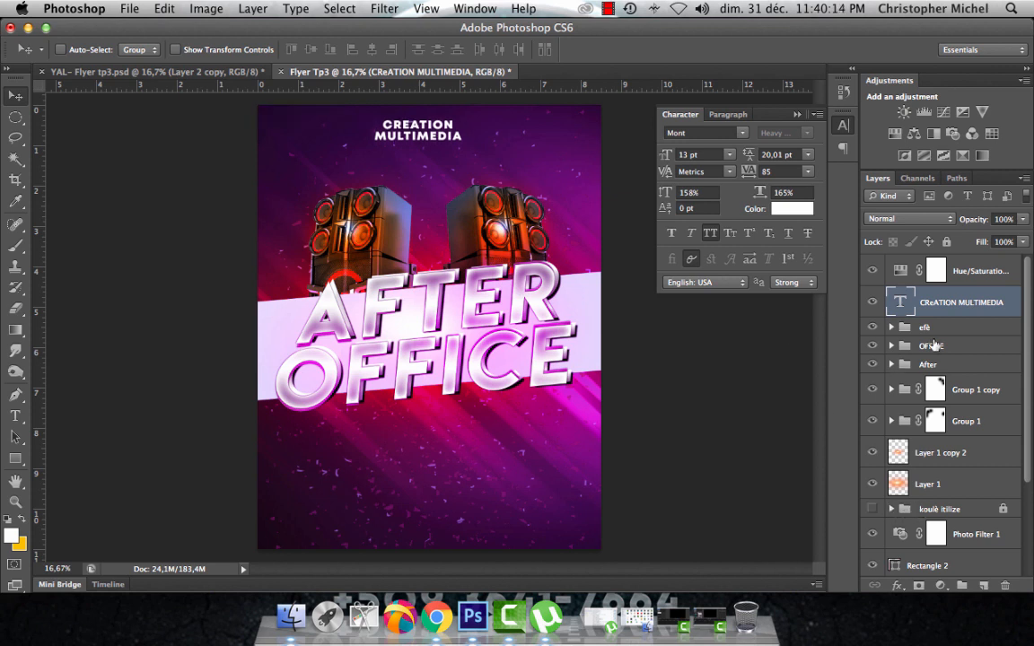
key(shift+Up)
key(shift+Right)
key(shift+Right)
key(shift+Right)
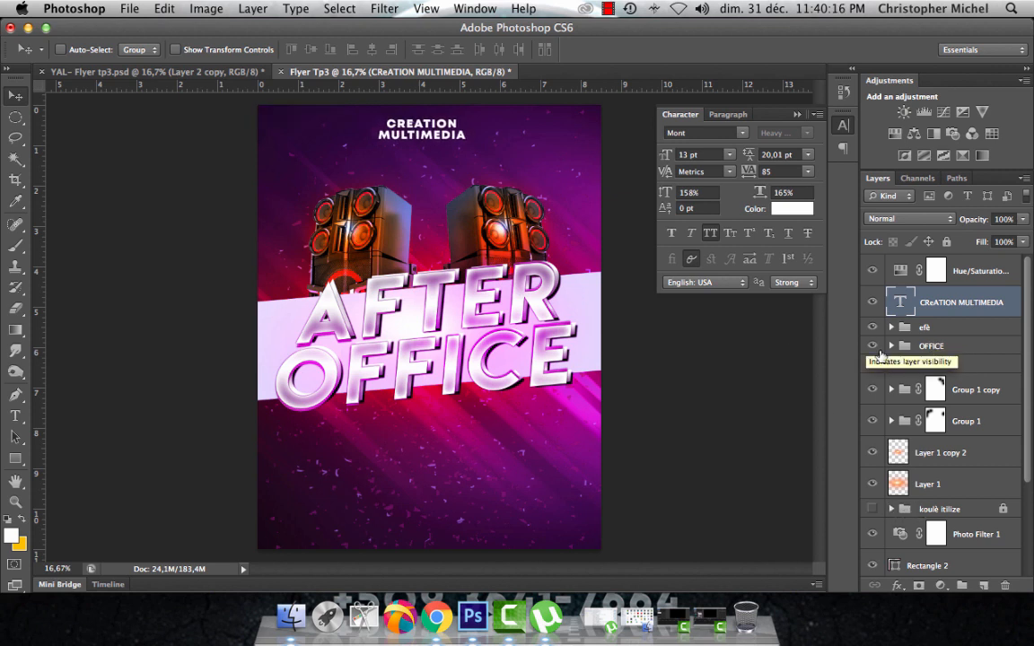
Show the guides and nudge the CREATION MULTIMEDIA heading until it is centred on the vertical middle guide.
key(super+semicolon)
key(shift+Right)
key(shift+Right)
key(shift+Right)
key(shift+Right)
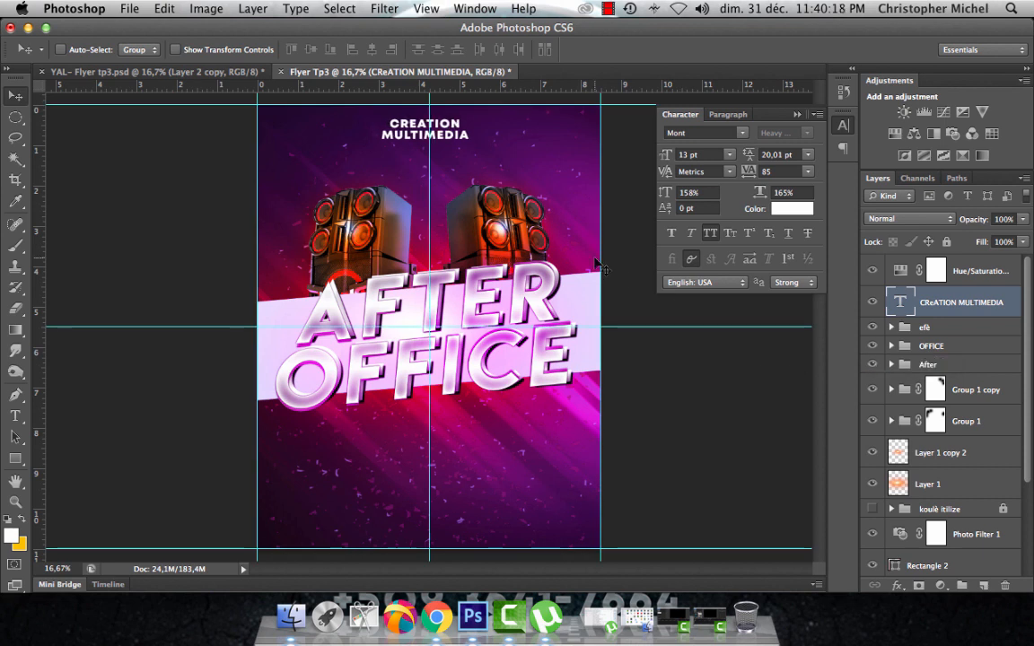
key(shift+Up)
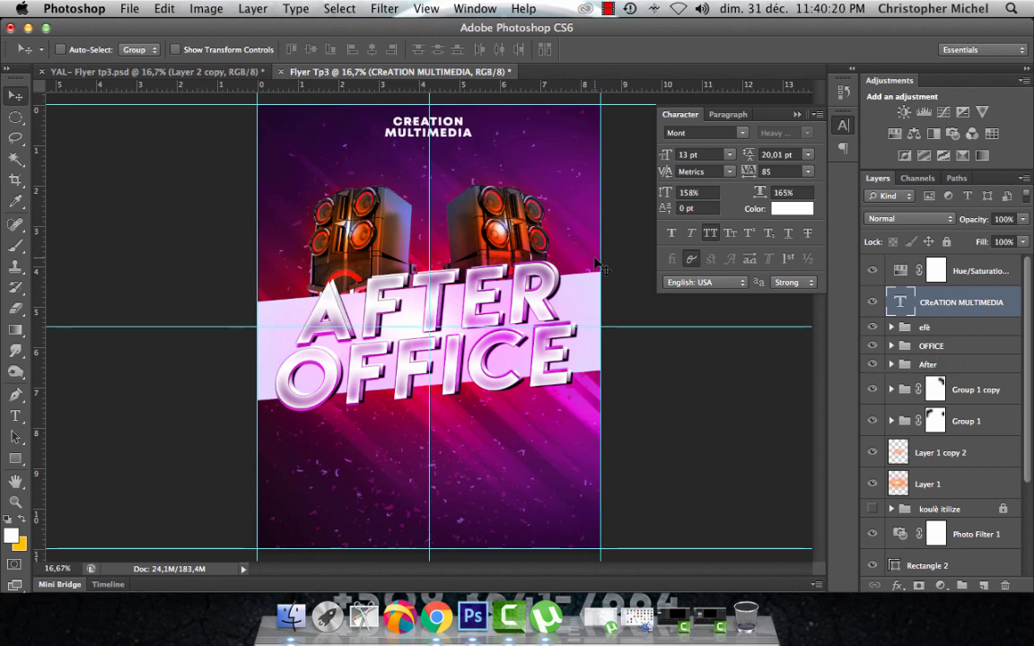
key(shift+Right)
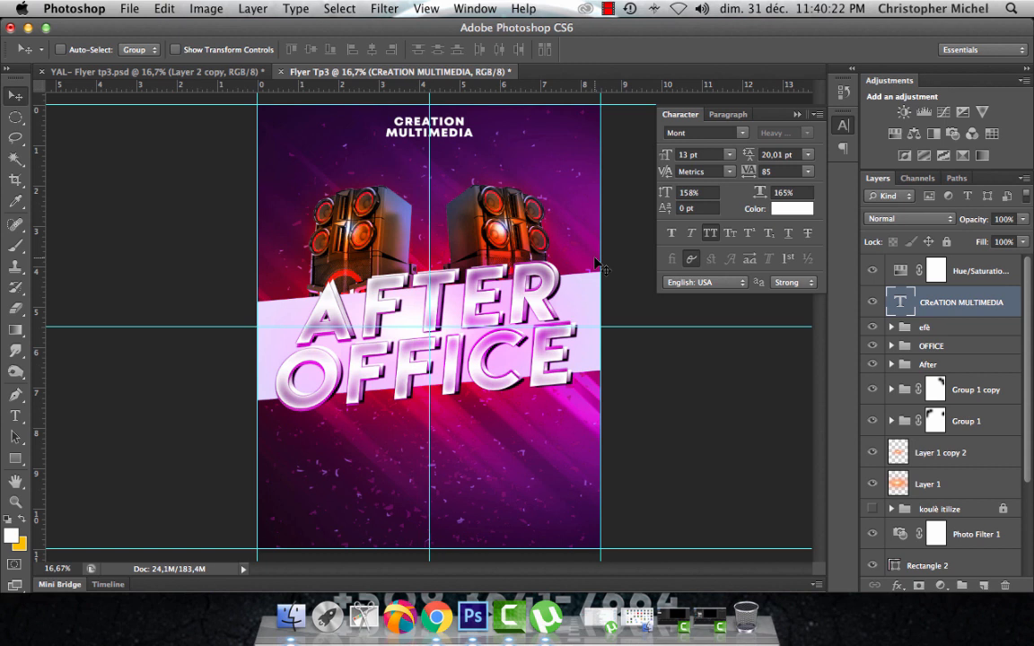
key(shift+Left)
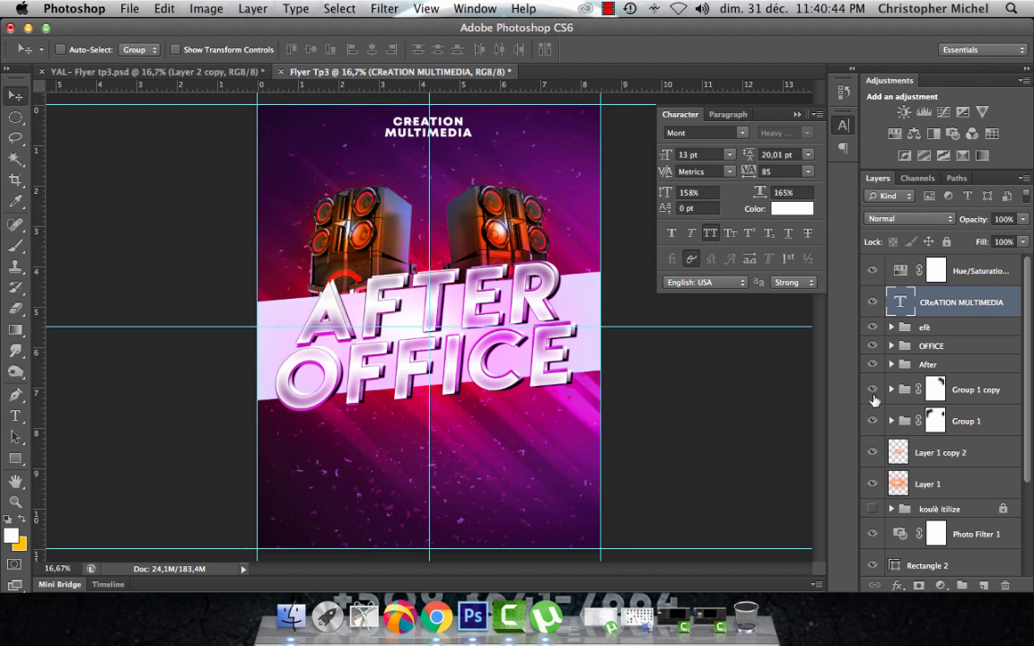
Toggle the visibility of the Group 1 copy glow and try the Multiply, Soft Light and Overlay blend modes on it.
click(872, 389)
click(872, 389)
click(935, 390)
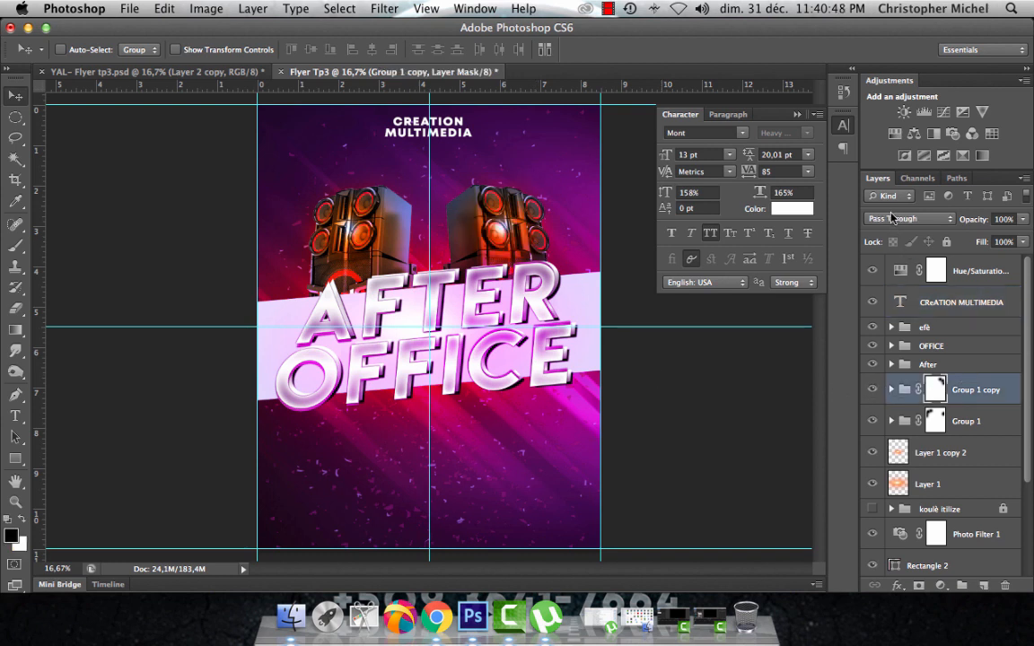
click(908, 218)
click(894, 282)
click(902, 220)
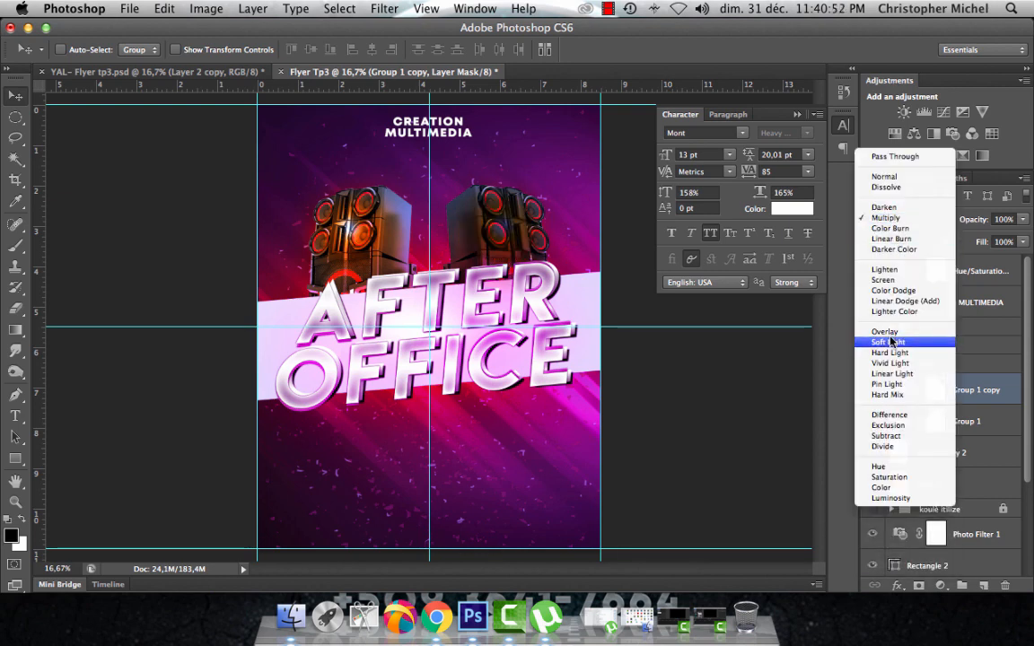
click(889, 368)
click(902, 222)
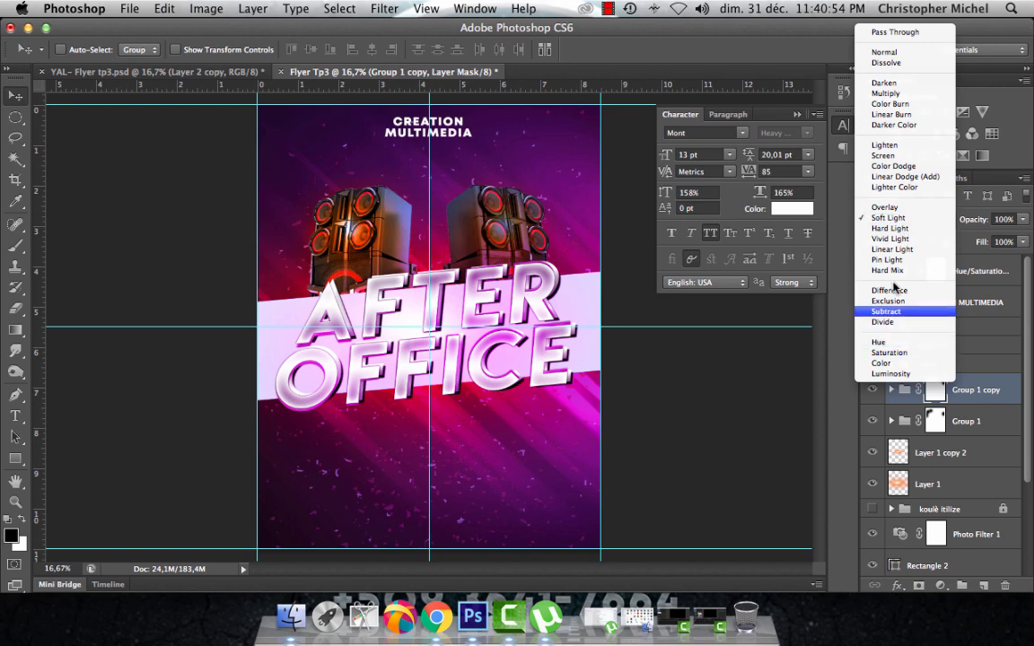
click(887, 206)
click(894, 220)
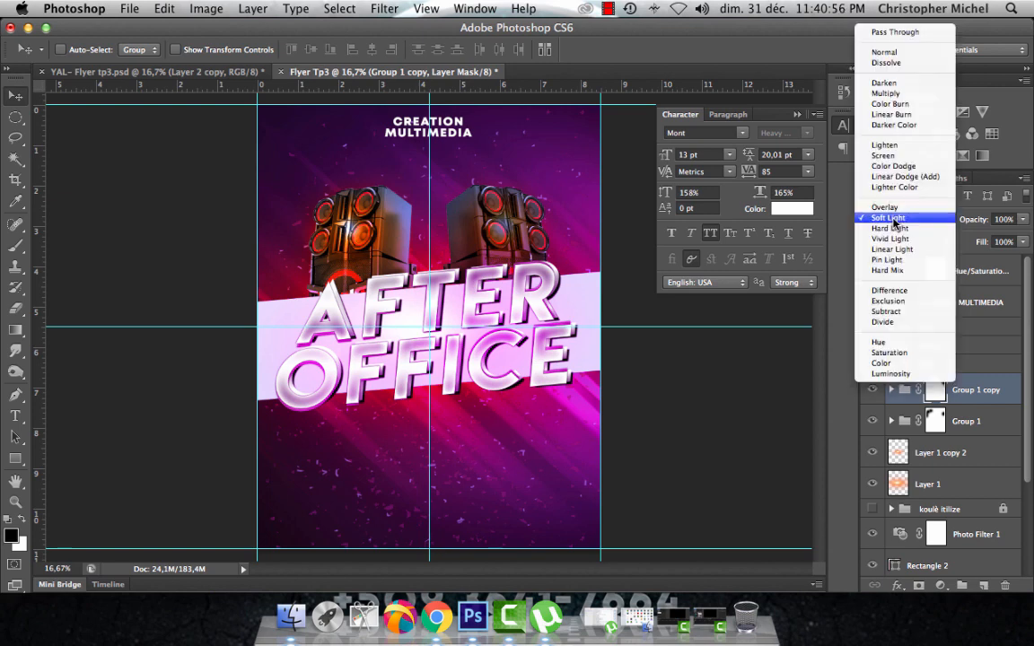
click(889, 208)
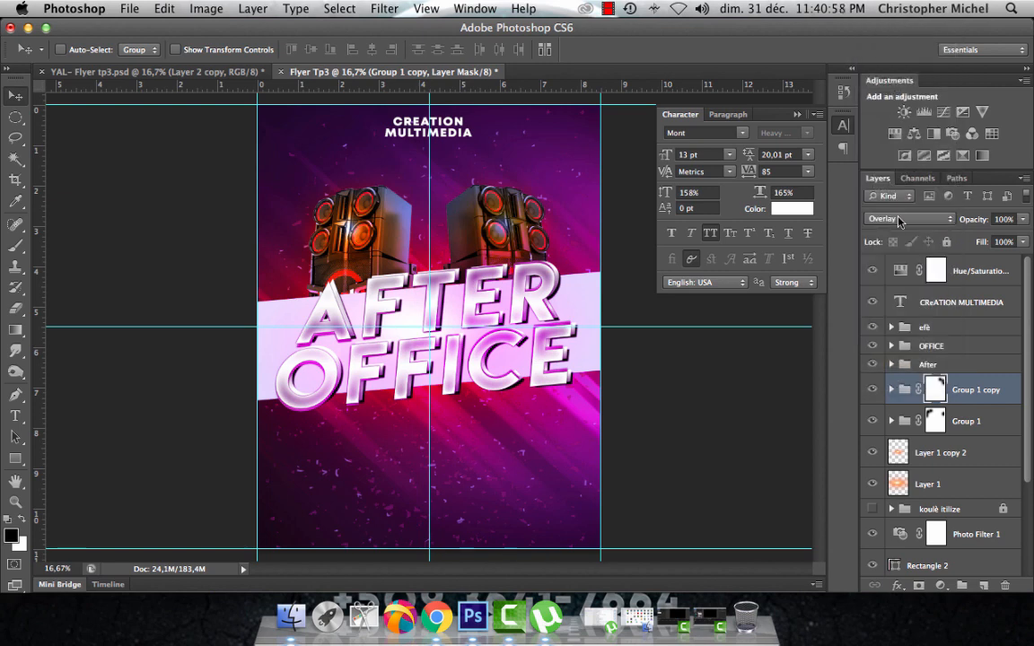
Try the Screen blend mode on Group 1 copy and set it back to Pass Through.
click(898, 222)
click(888, 165)
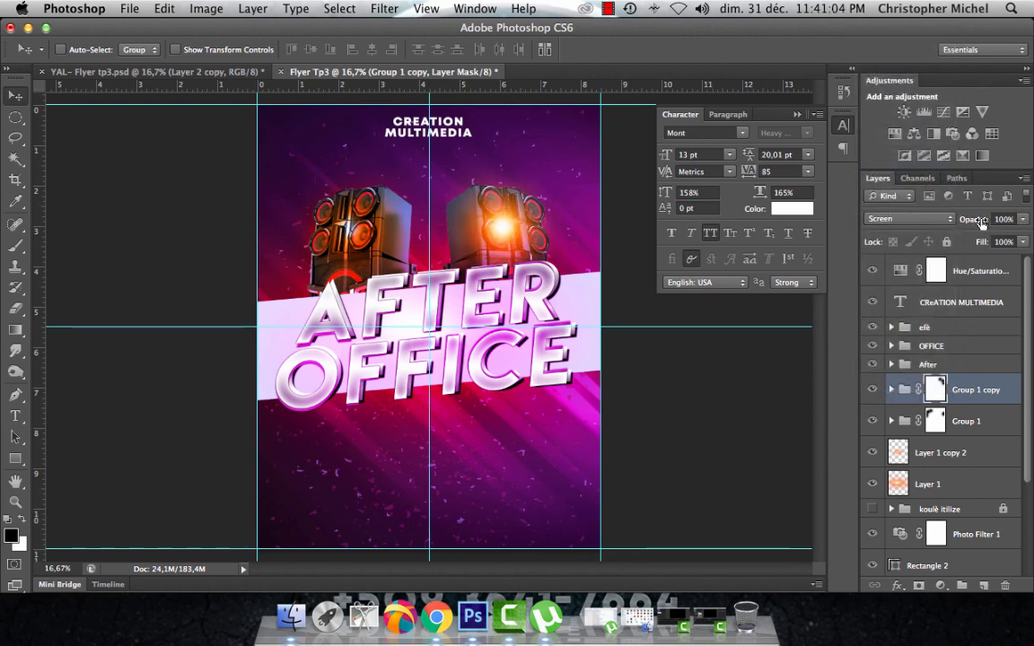
mouse_move(981, 223)
mouse_down()
mouse_move(959, 222)
mouse_move(998, 223)
mouse_up()
click(926, 221)
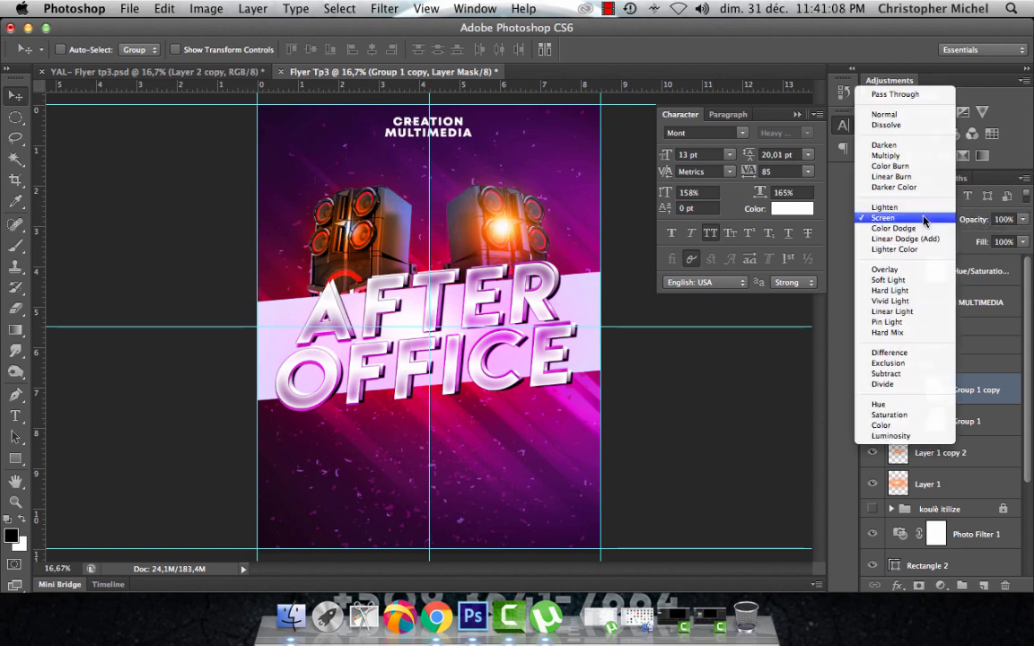
click(906, 95)
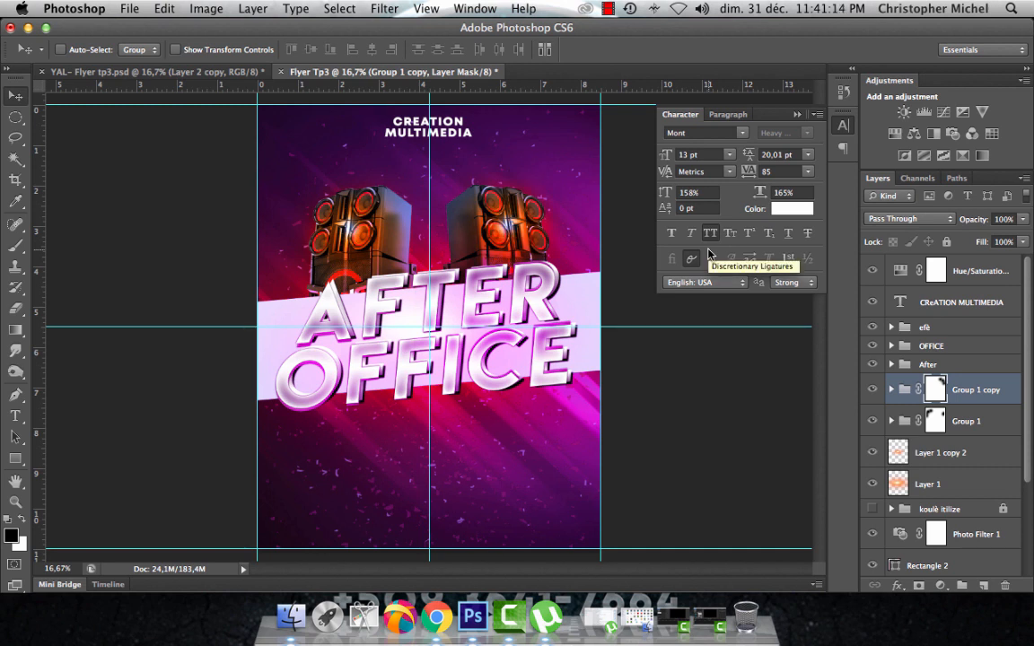
Duplicate the CREATION MULTIMEDIA text layer and move the copy down just beneath the original heading.
click(924, 302)
key(super+j)
key(shift+Up)
key(shift+Up)
key(shift+Up)
key(shift+Up)
key(shift+Up)
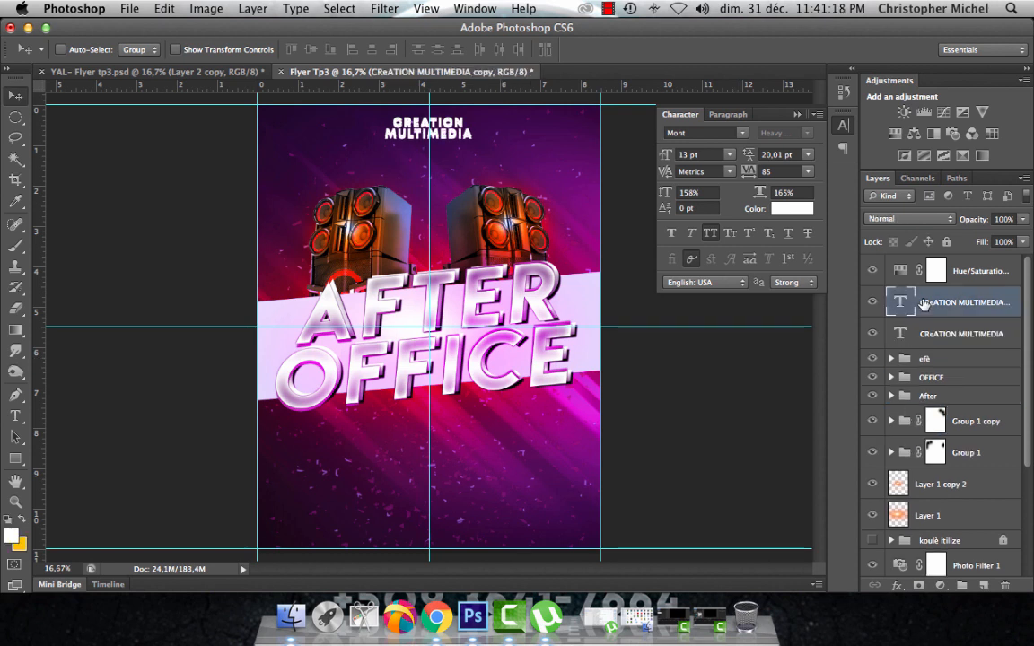
key(shift+Down)
key(shift+Down)
key(shift+Down)
key(shift+Down)
key(shift+Down)
key(shift+Down)
key(shift+Down)
key(shift+Down)
key(shift+Down)
key(shift+Down)
key(shift+Down)
key(shift+Down)
key(shift+Down)
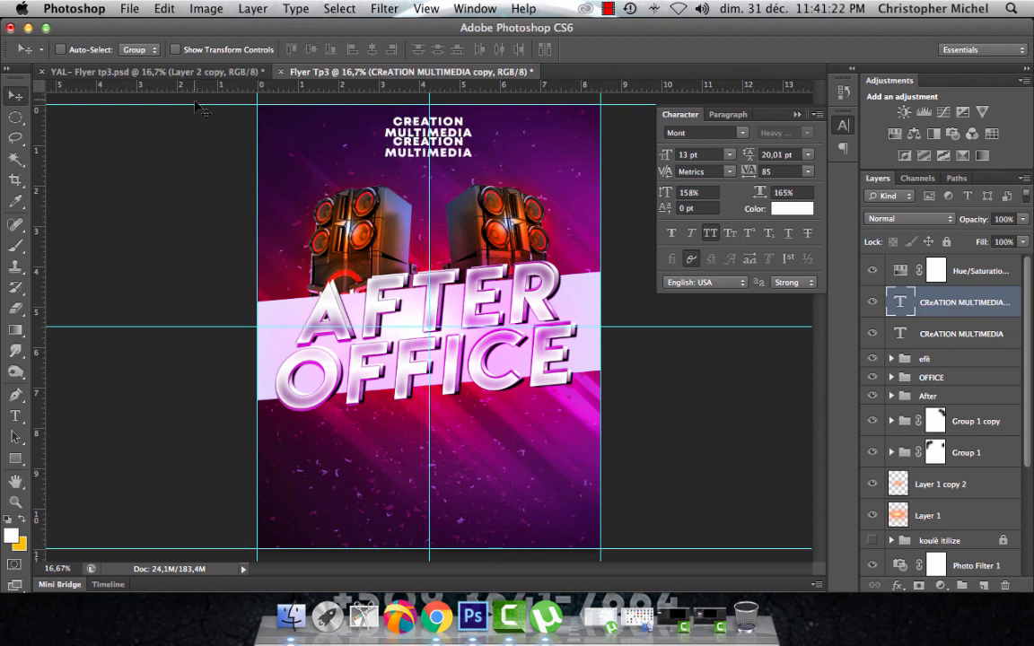
Check the reference flyer YAL- Flyer tp3.psd, and replace the duplicated heading's text with PRESENT.
click(173, 77)
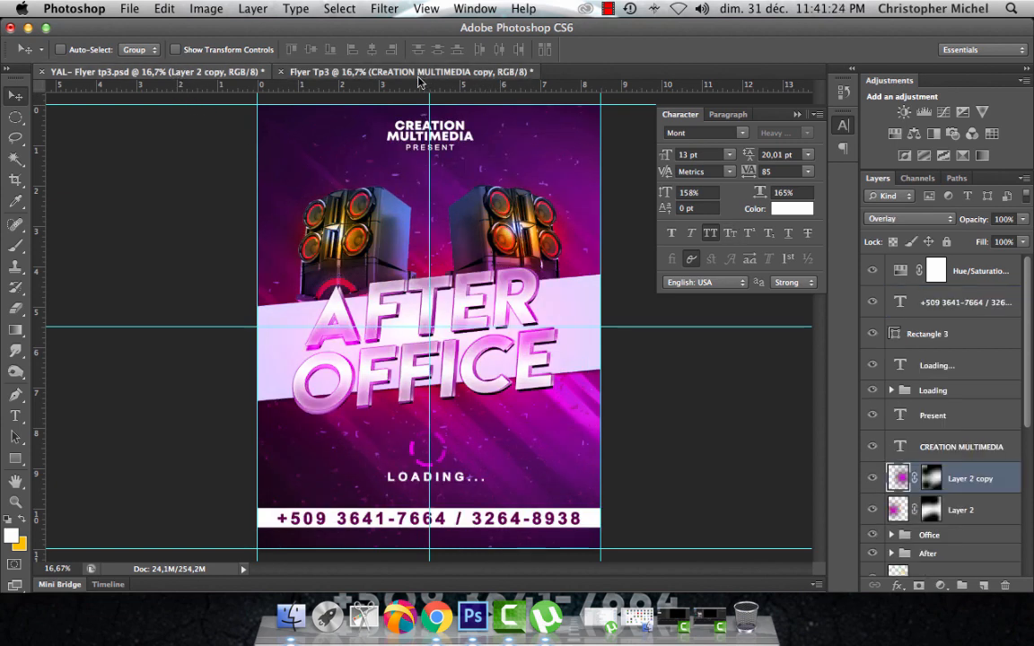
click(375, 71)
key(t)
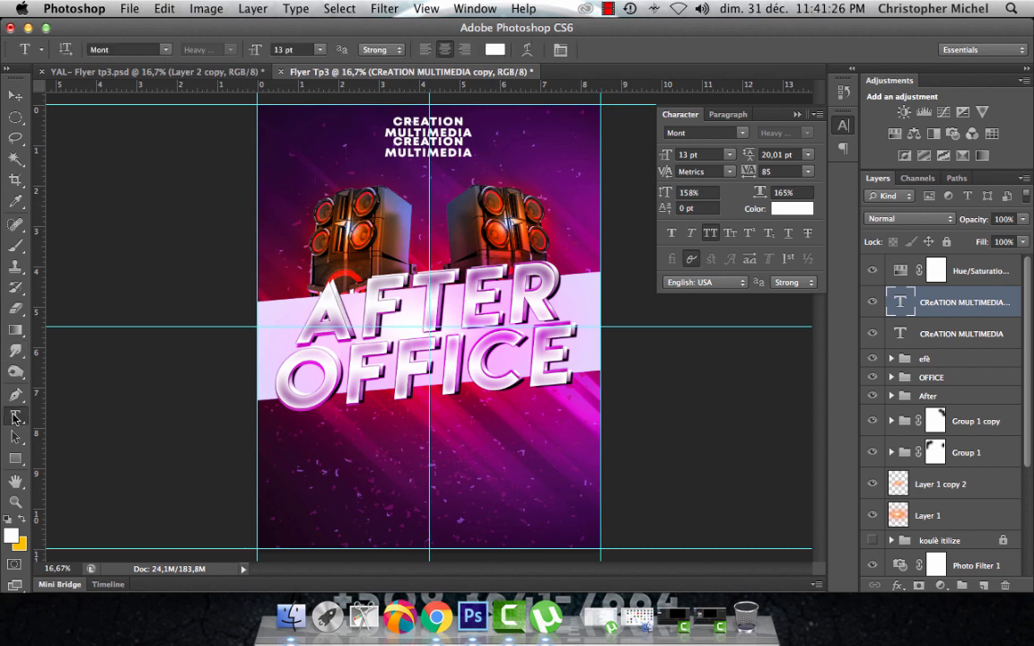
double_click(429, 141)
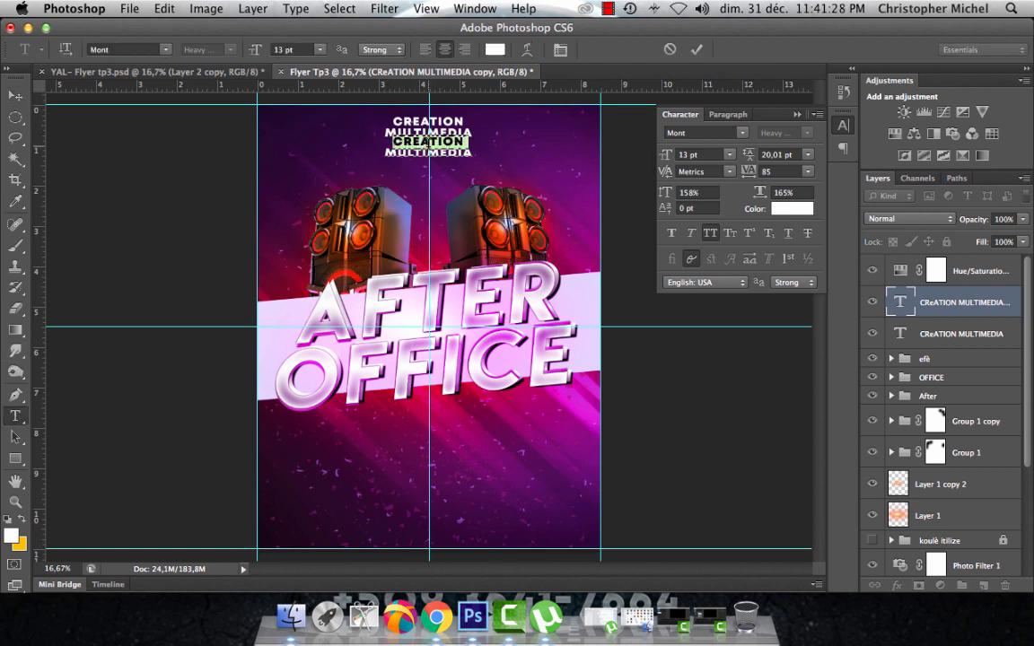
key(super+a)
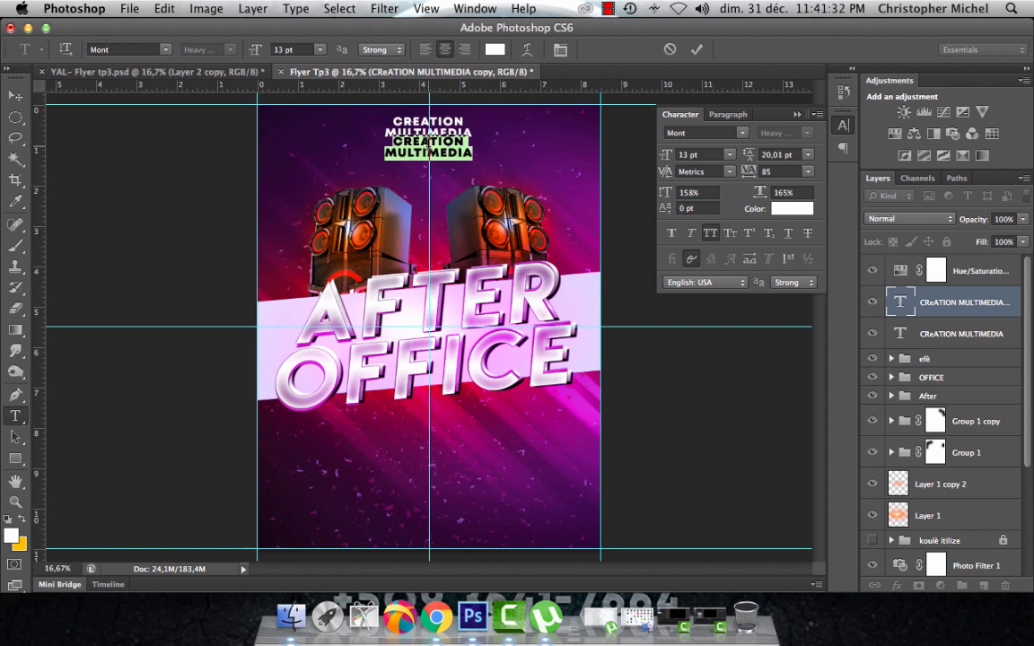
text(PRESENT)
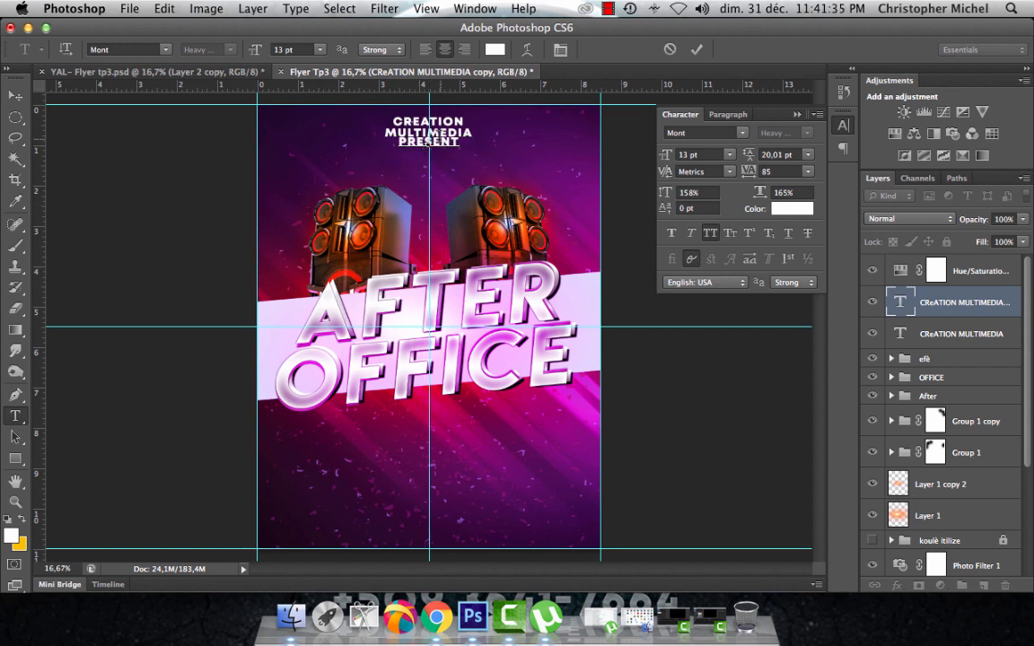
Set the PRESENT text to Arial Regular at 9 pt, commit it and hide the guides.
key(super+a)
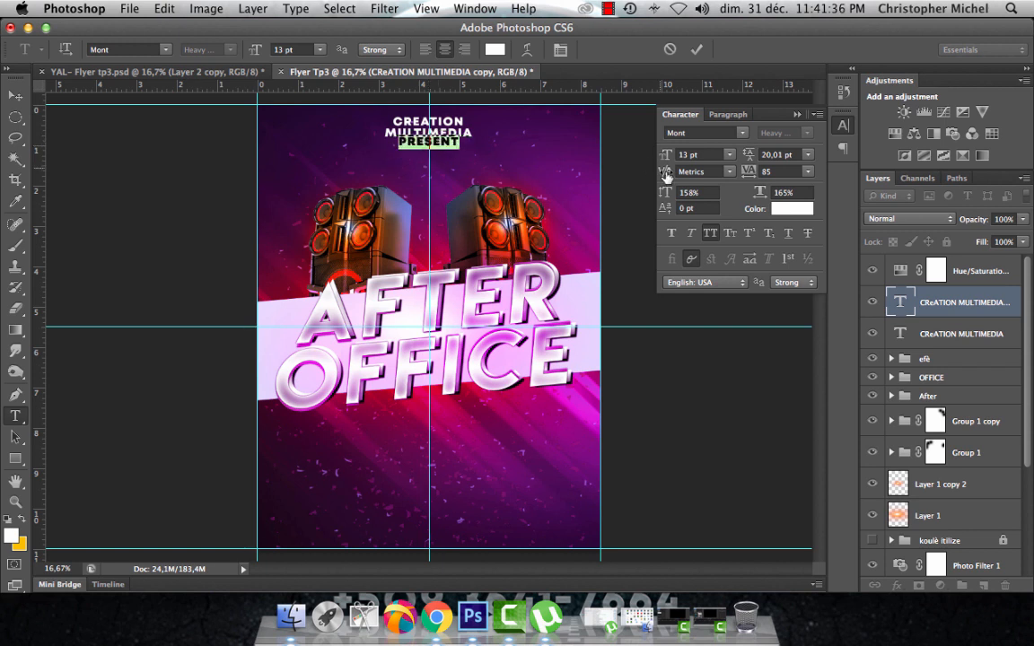
click(165, 49)
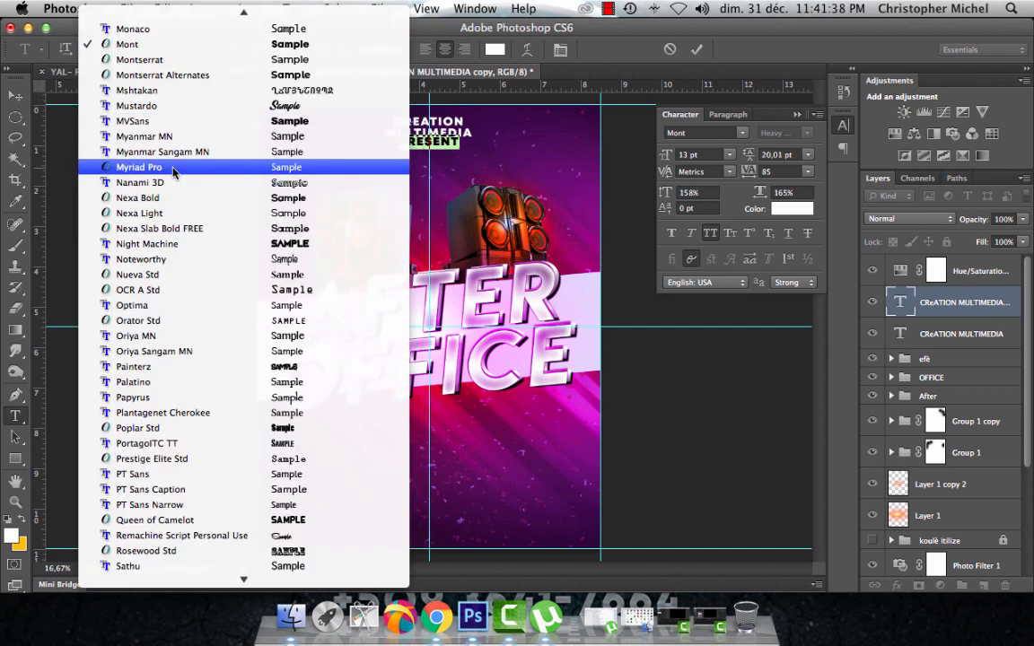
scroll(175, 172, up, 15)
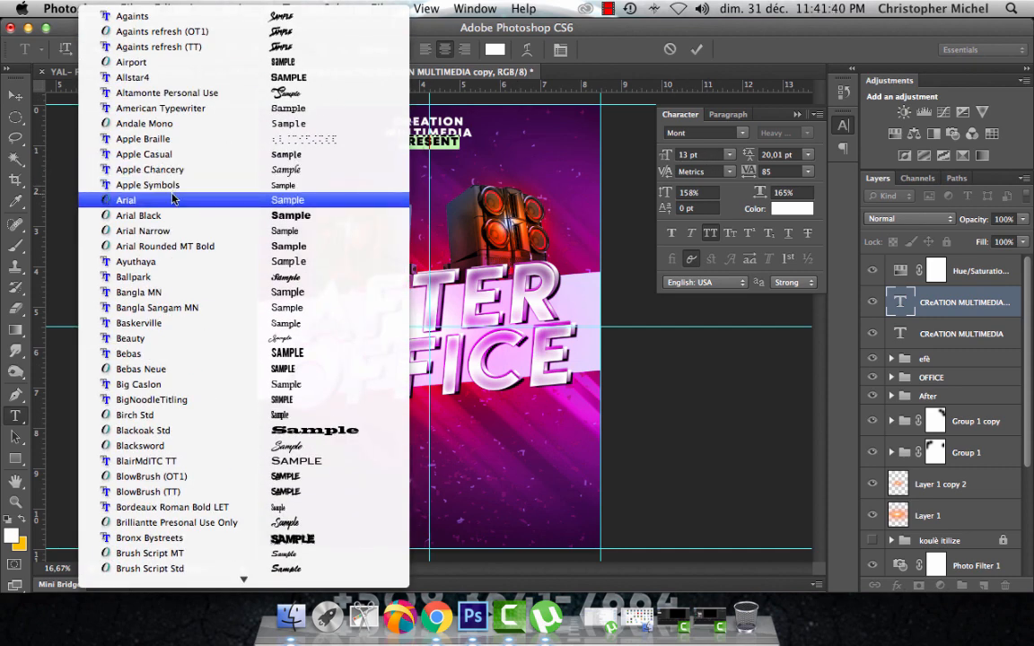
click(237, 201)
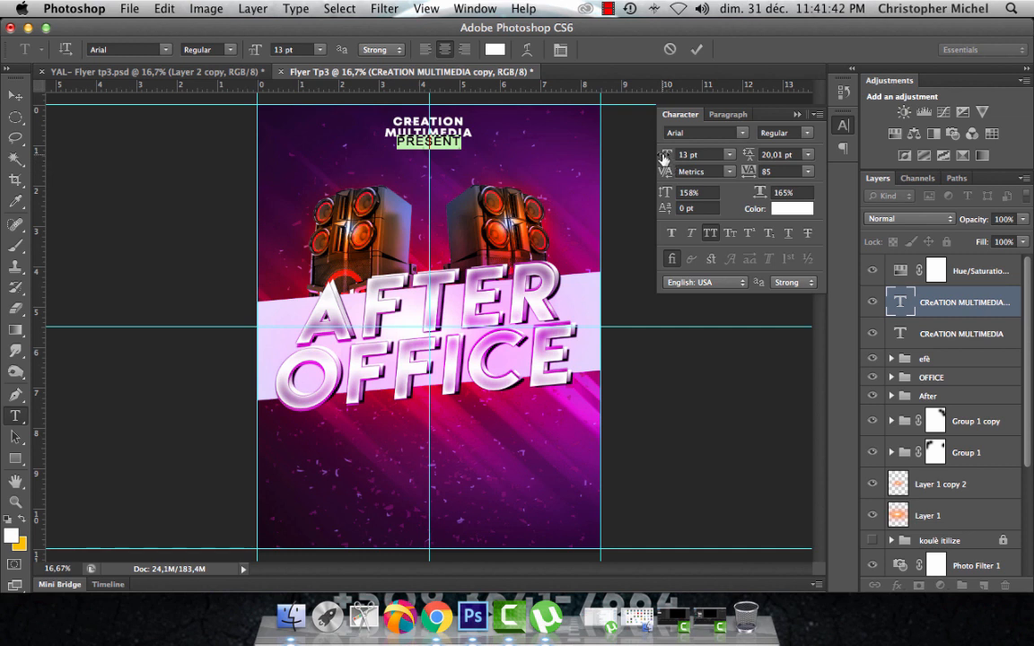
drag(664, 159, 661, 158)
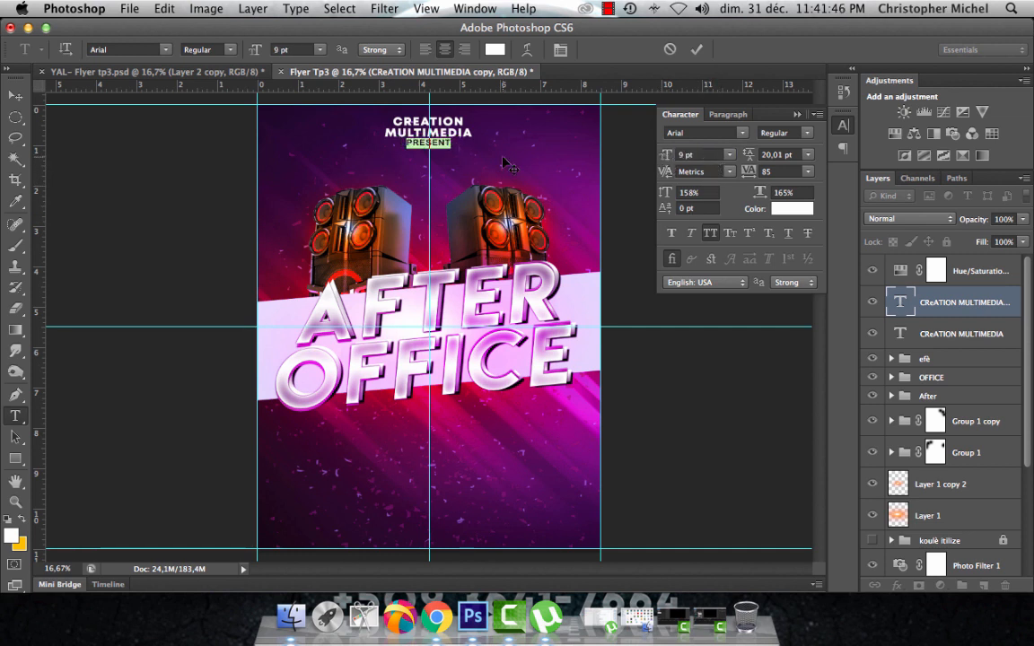
click(429, 141)
double_click(429, 142)
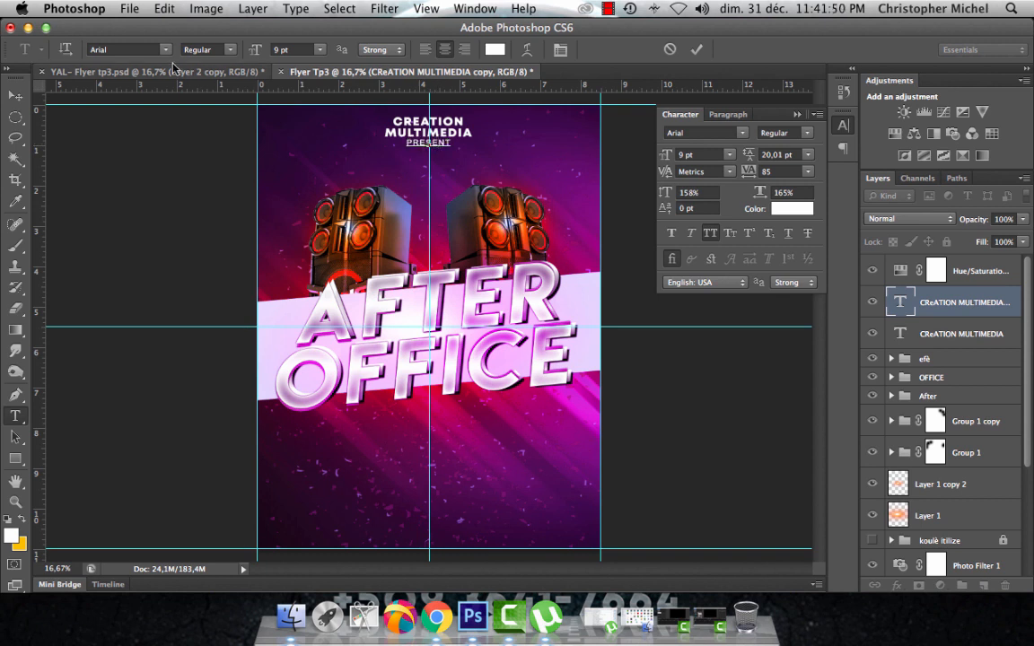
click(15, 97)
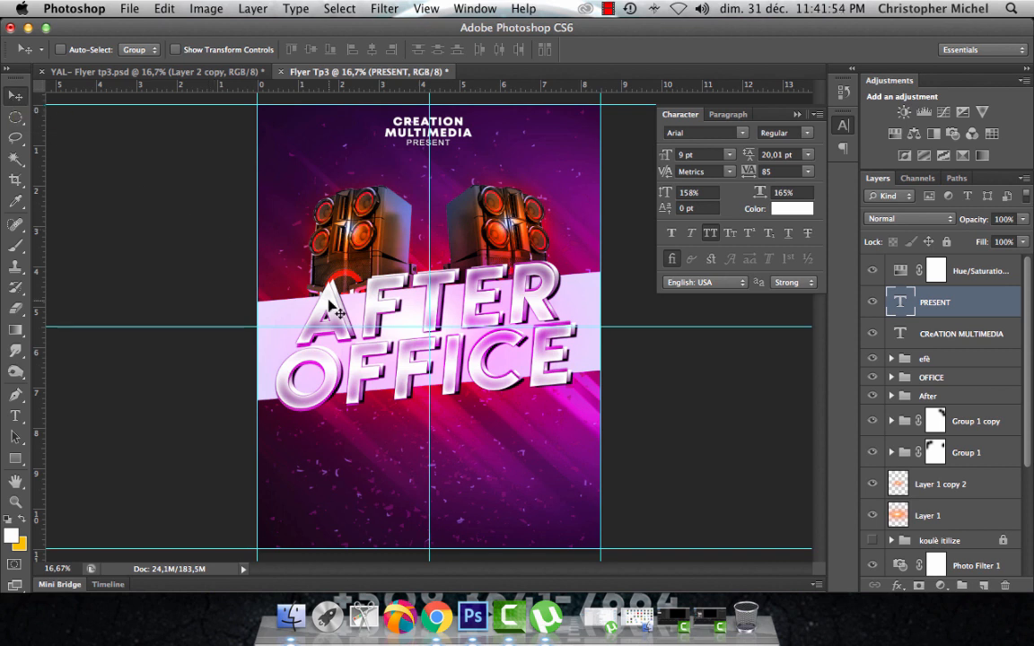
key(super+semicolon)
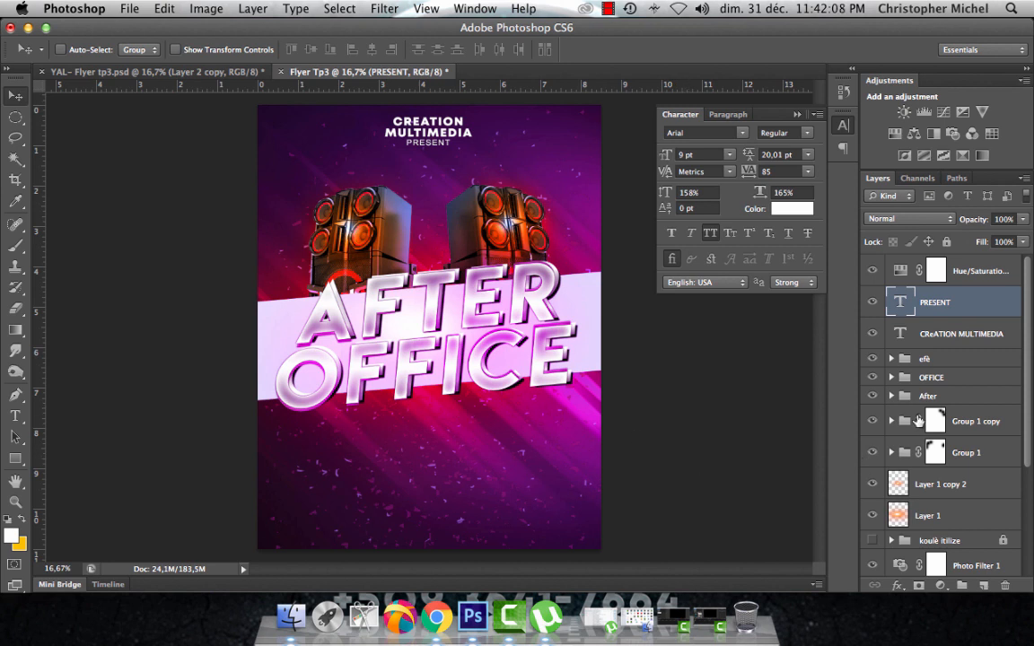
Lower the opacity of Layer 1 copy 3 inside Group 1 copy to 51%.
click(891, 421)
click(939, 452)
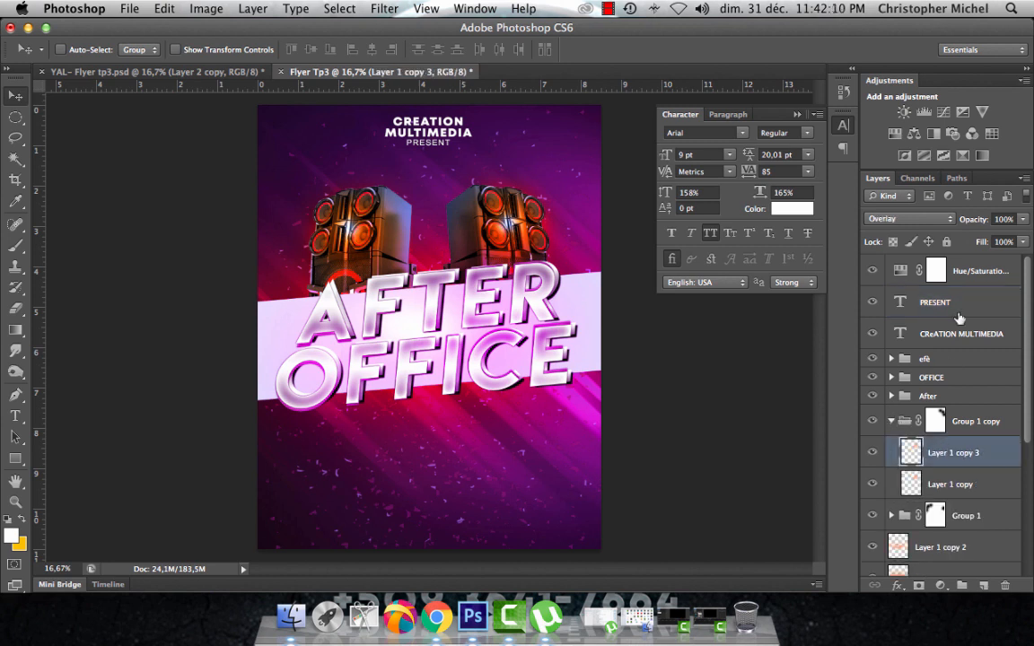
click(959, 223)
drag(958, 224, 932, 226)
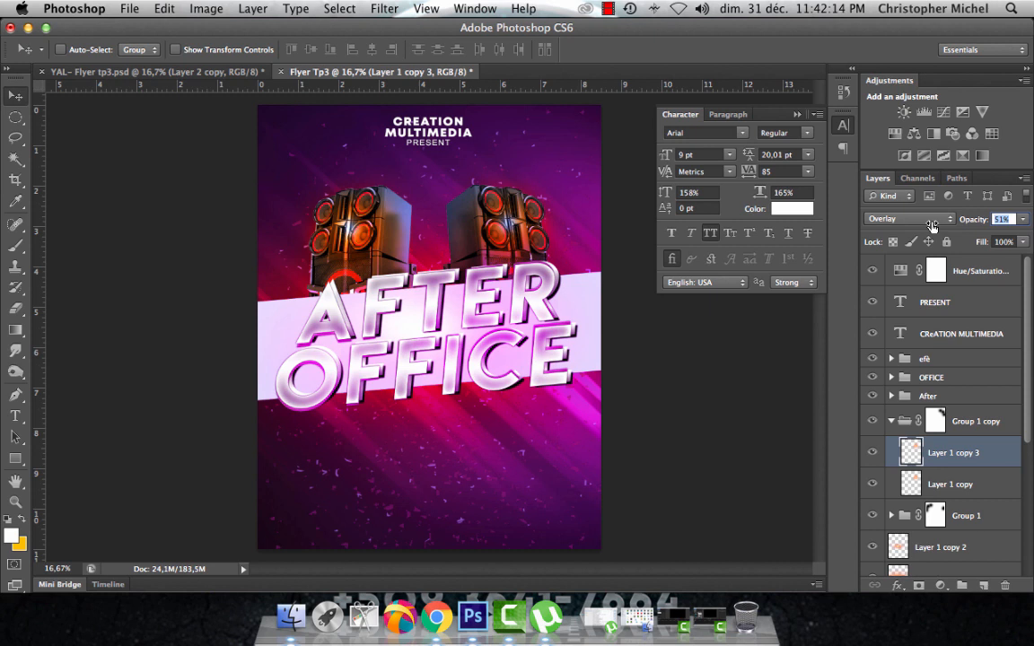
Lower the opacity of Layer 1 copy 3 inside Group 1 to 50% and collapse the character settings.
scroll(978, 454, down, 5)
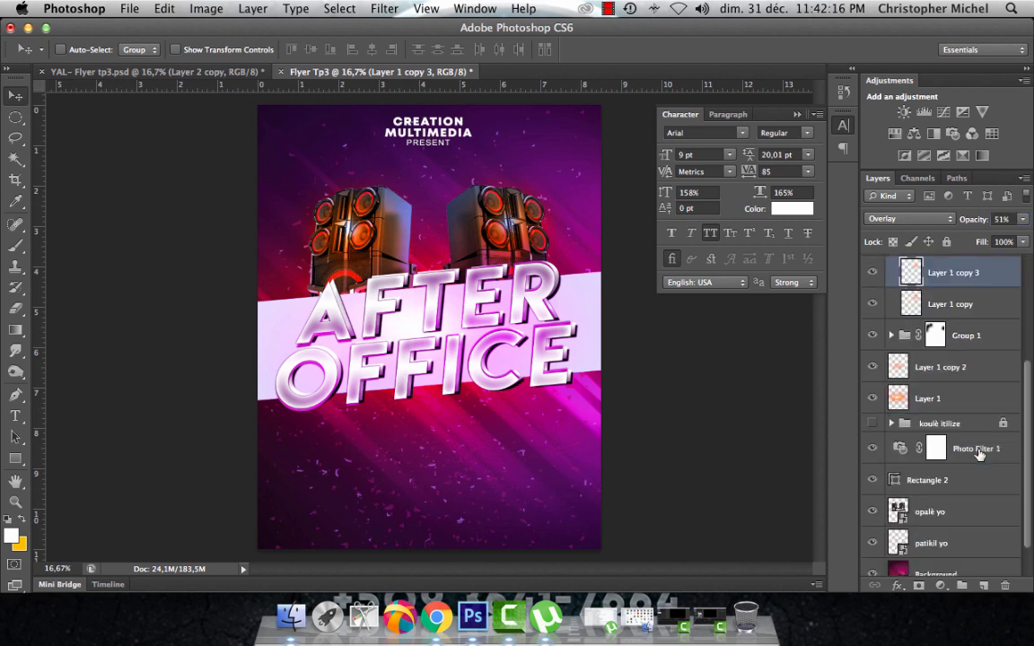
click(891, 335)
click(945, 374)
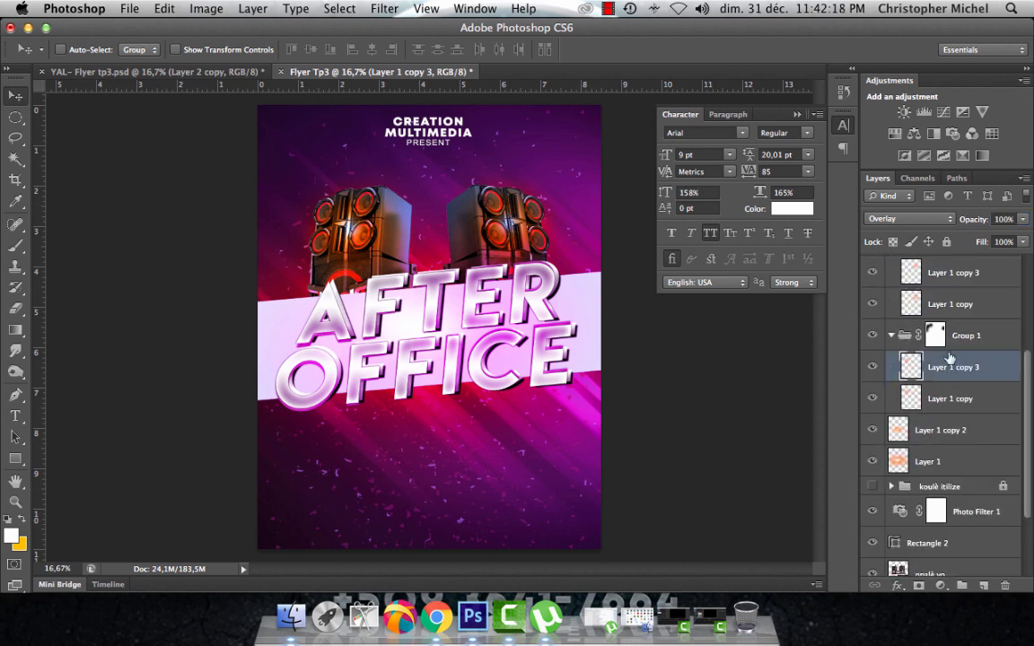
drag(978, 227, 936, 223)
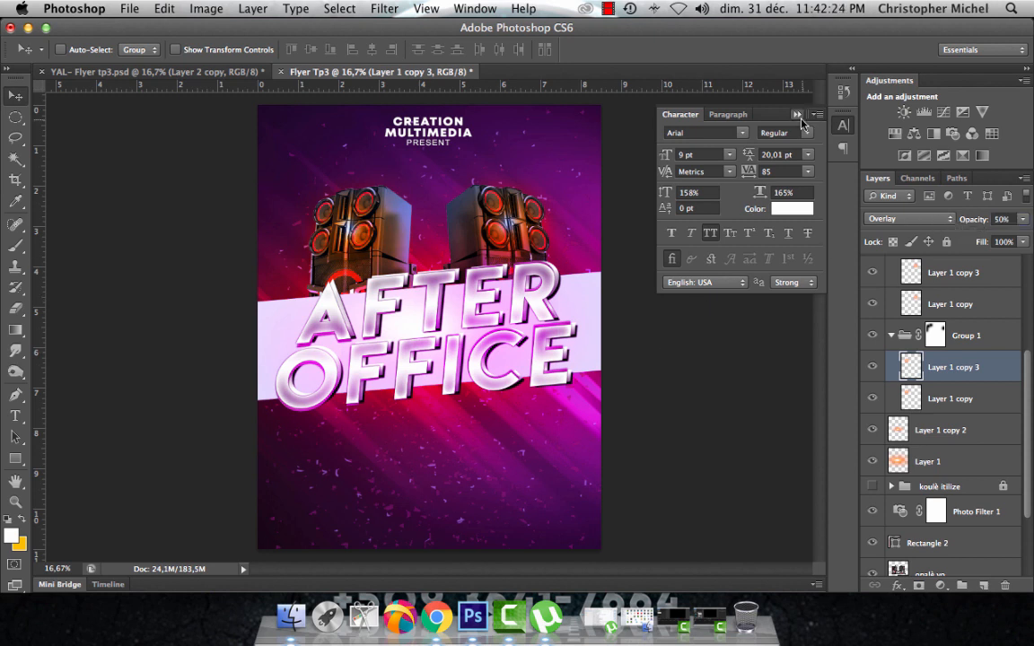
double_click(721, 107)
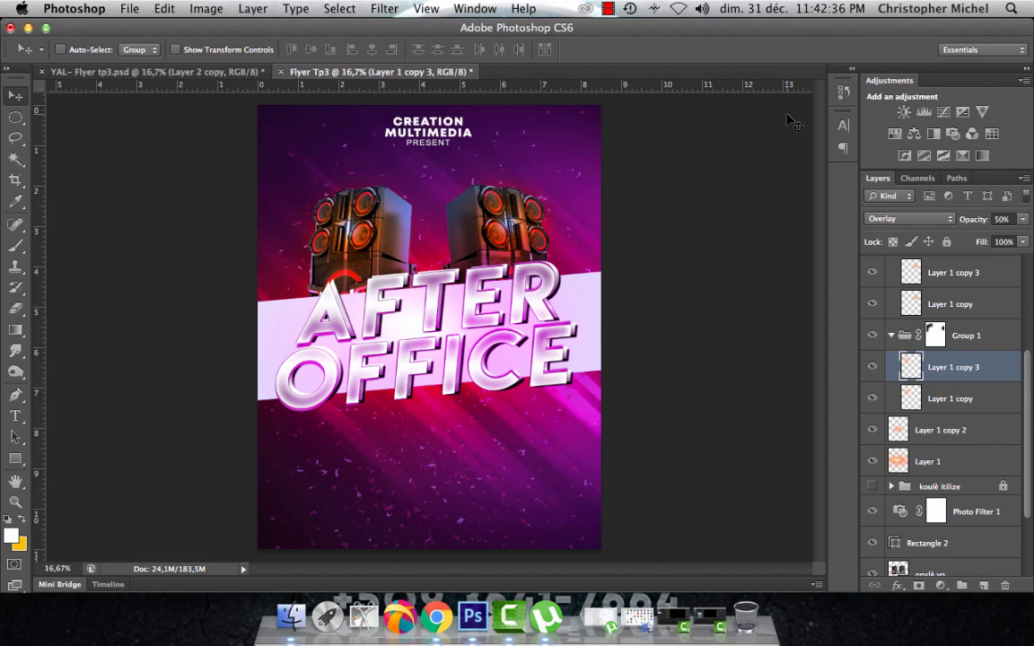
Compare the flyer with the reference YAL- Flyer tp3.psd, and collapse the Group 1 and Group 1 copy layer groups.
click(195, 70)
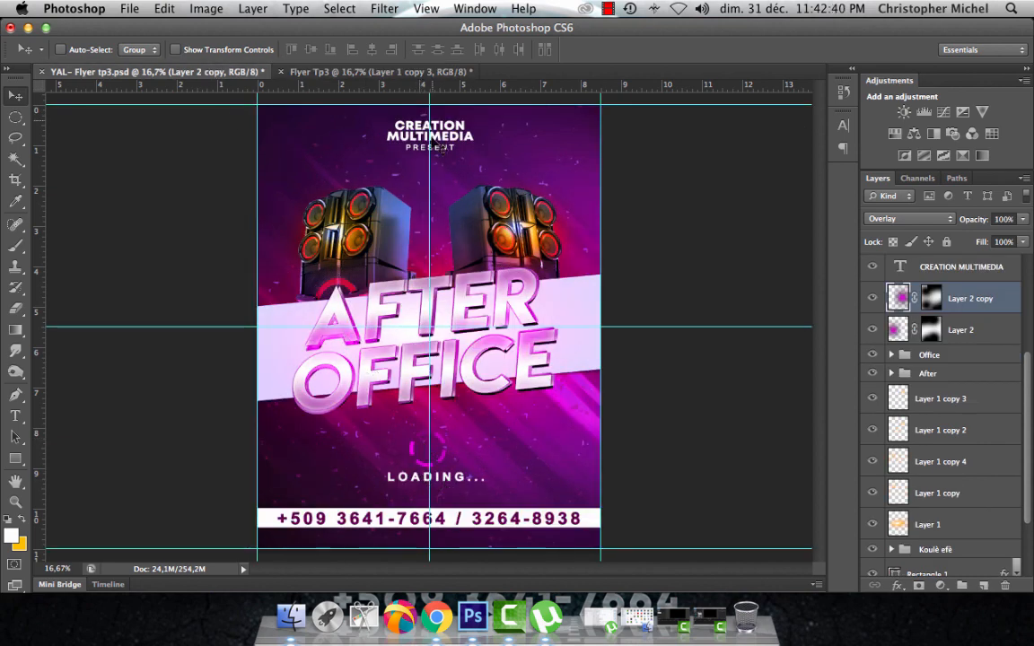
click(396, 73)
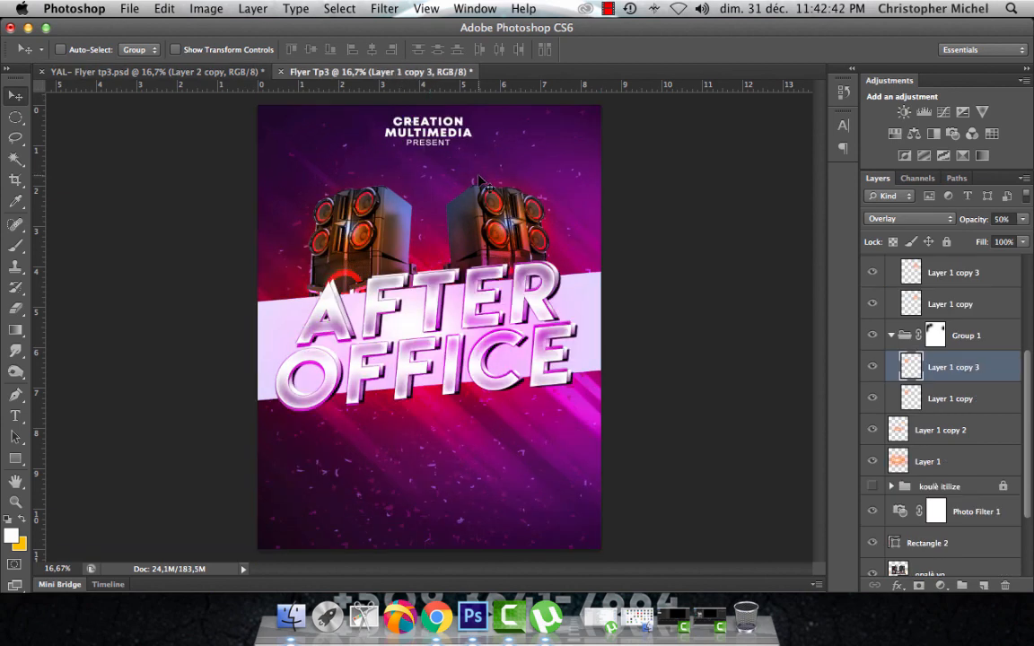
click(893, 335)
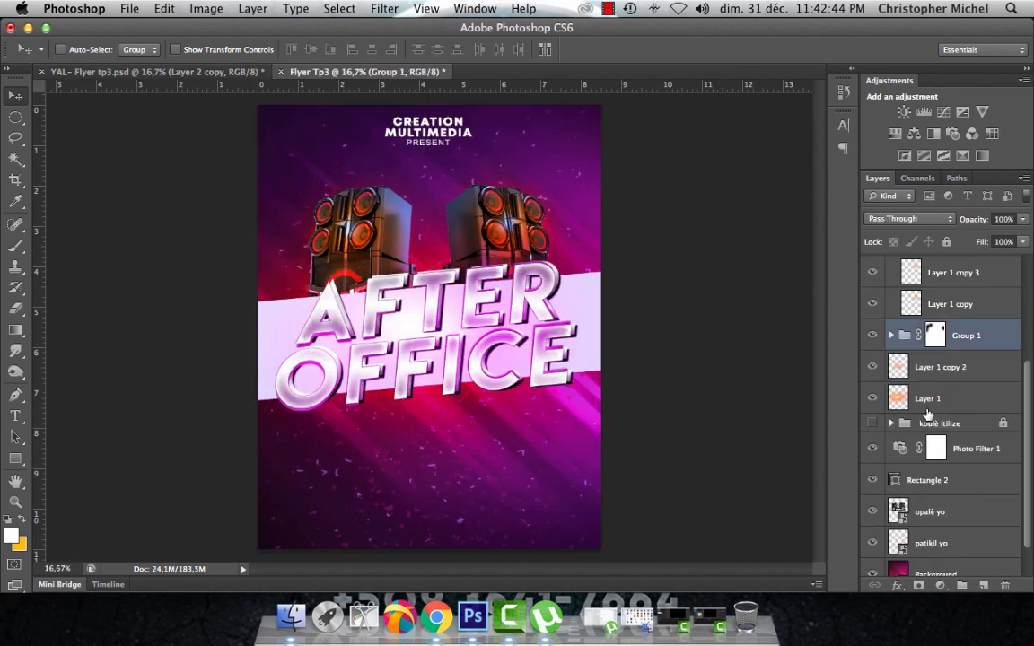
click(891, 335)
click(891, 369)
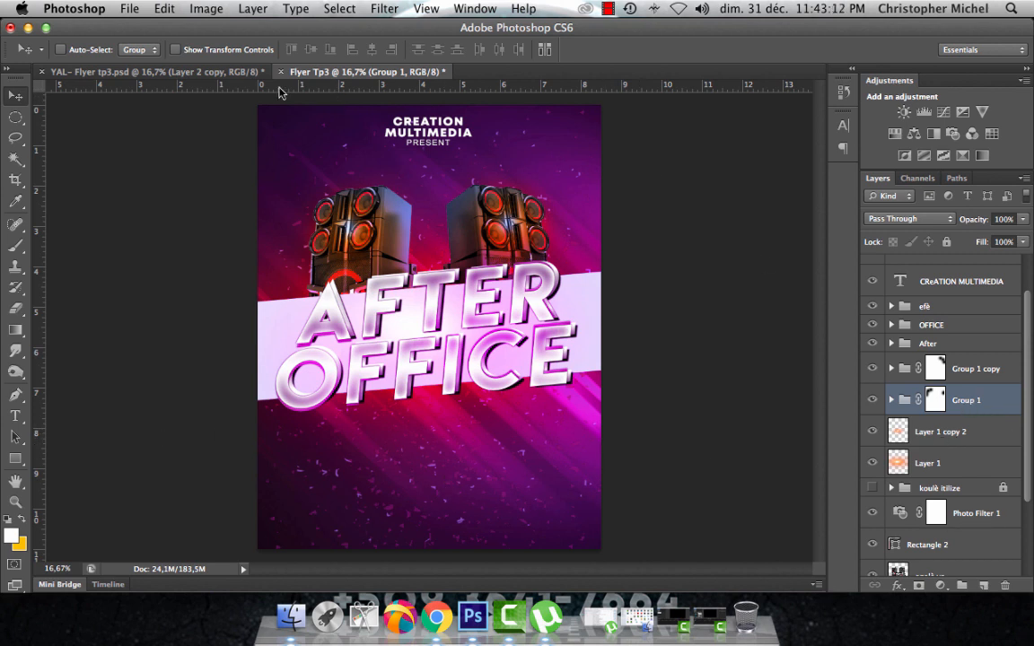
click(152, 71)
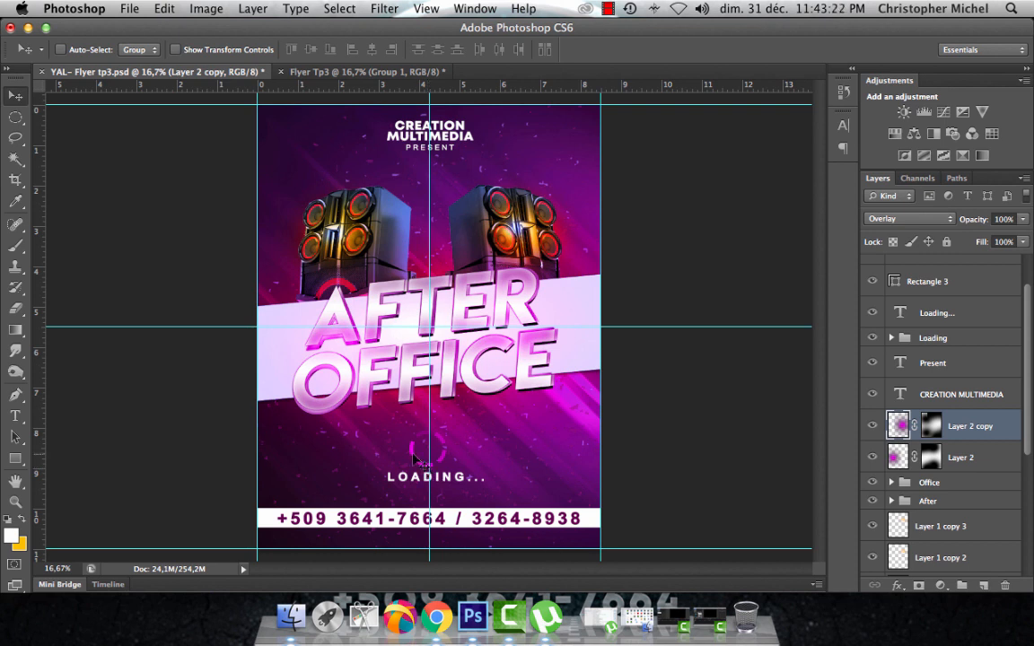
click(311, 79)
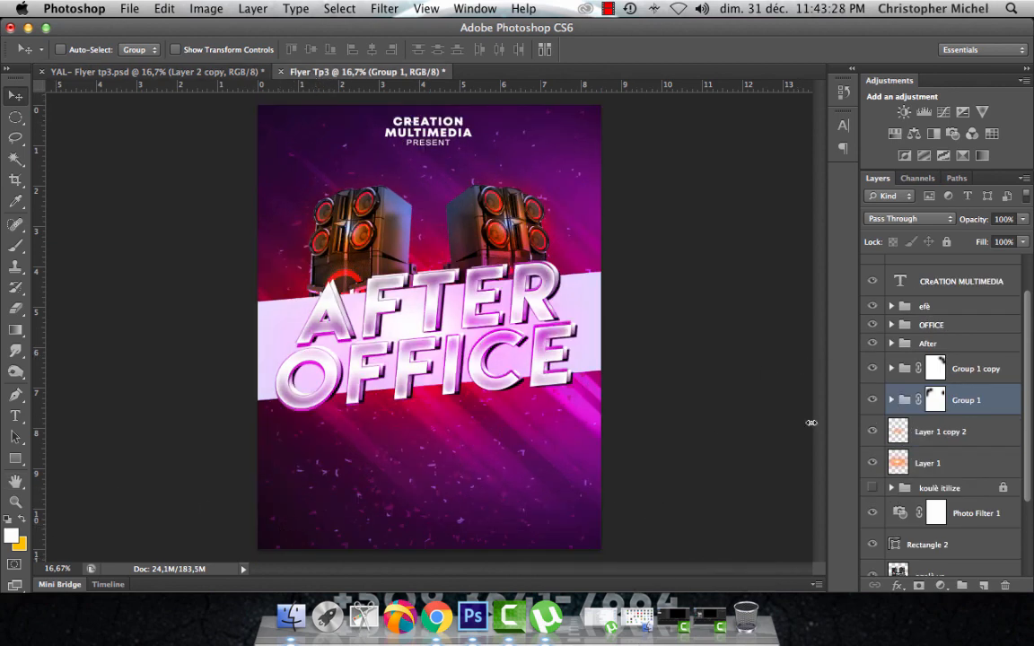
Set up the Ellipse tool with no fill and a white dashed stroke.
click(15, 458)
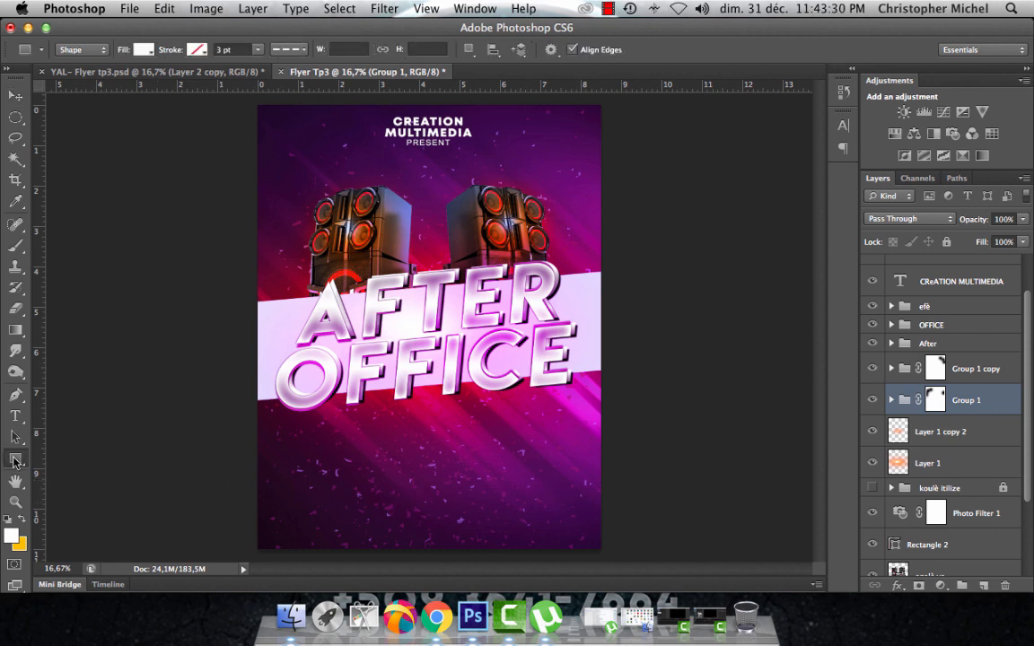
click(79, 485)
click(135, 50)
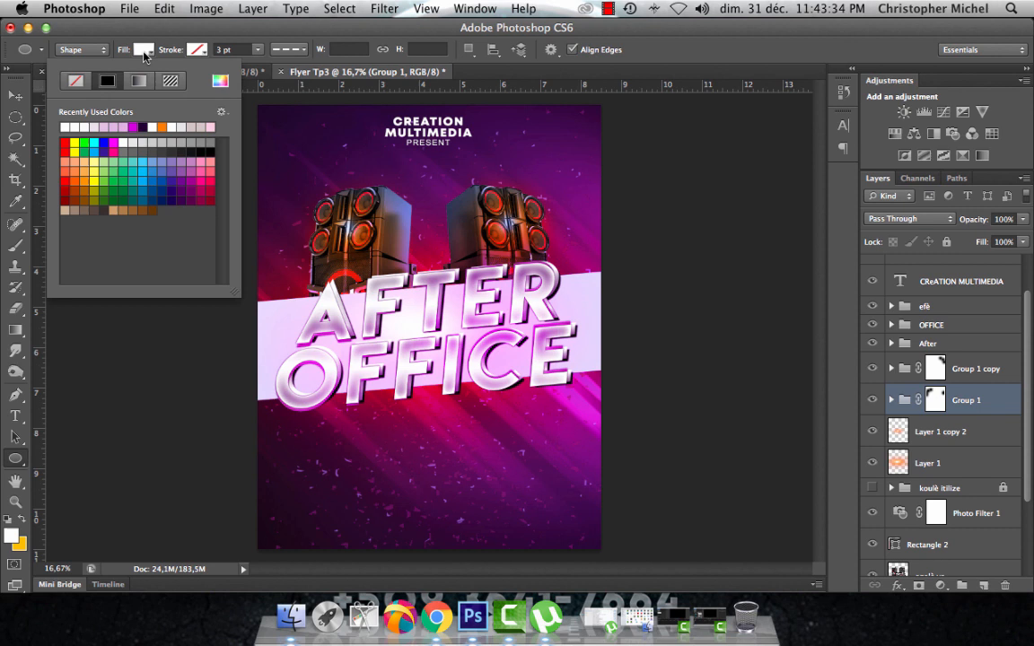
click(77, 81)
click(190, 50)
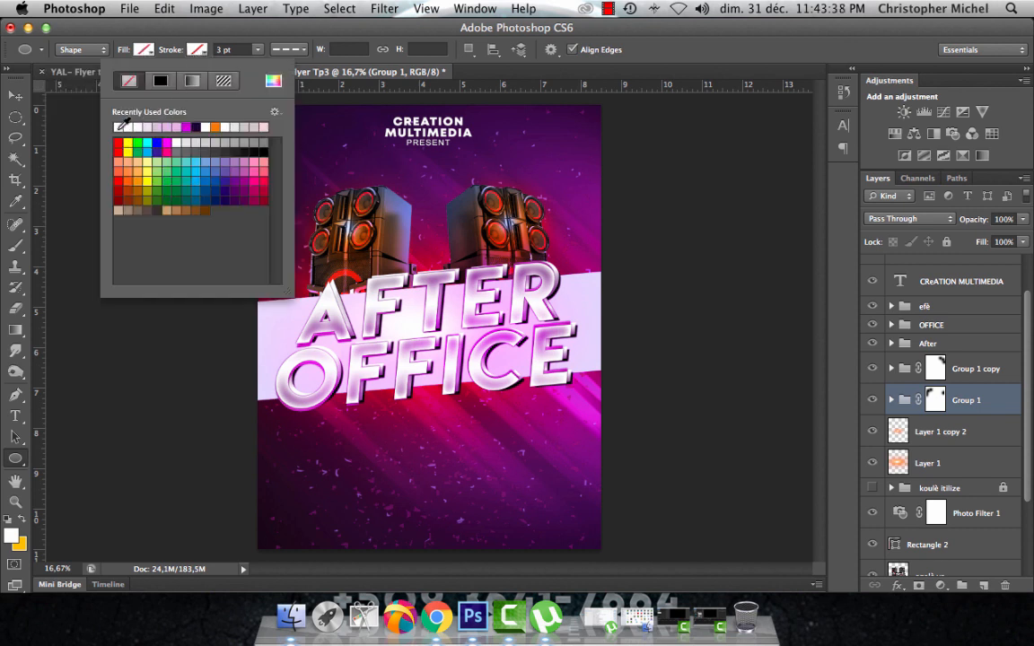
click(118, 127)
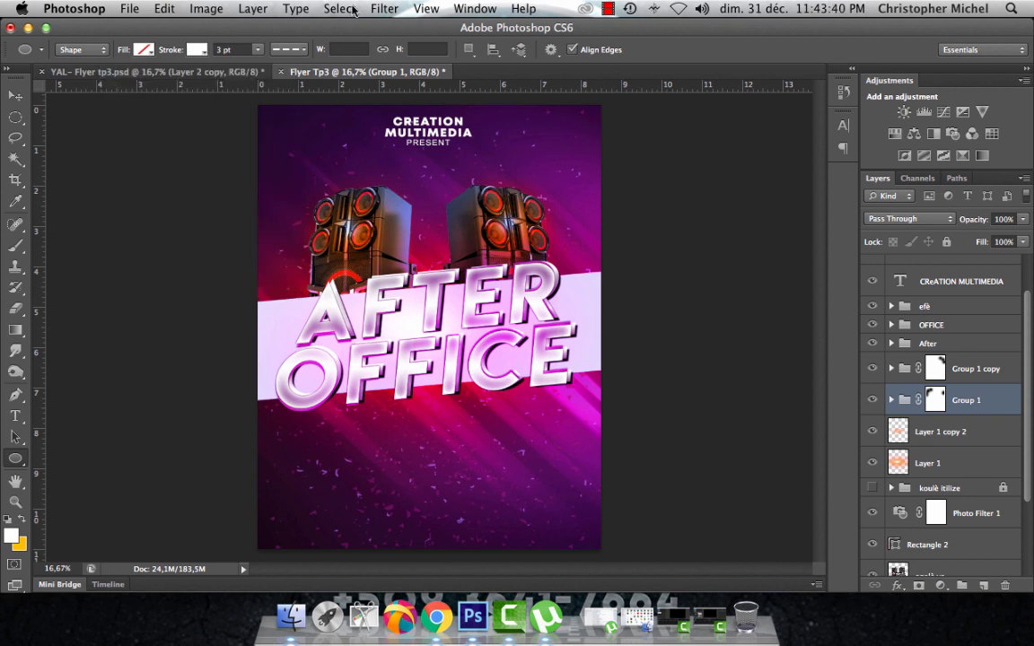
click(287, 50)
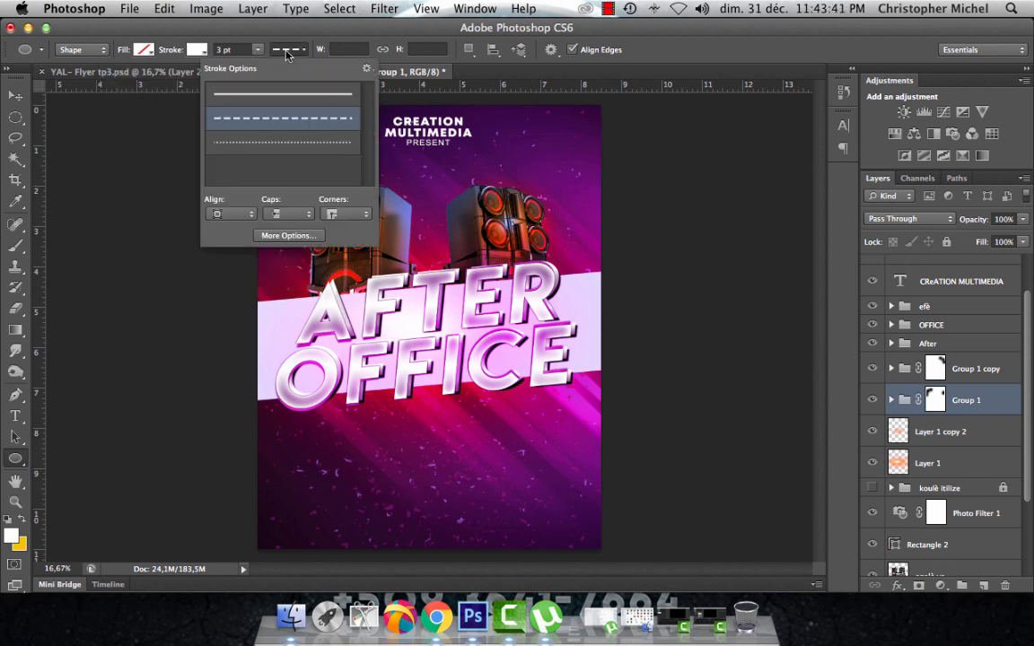
click(305, 127)
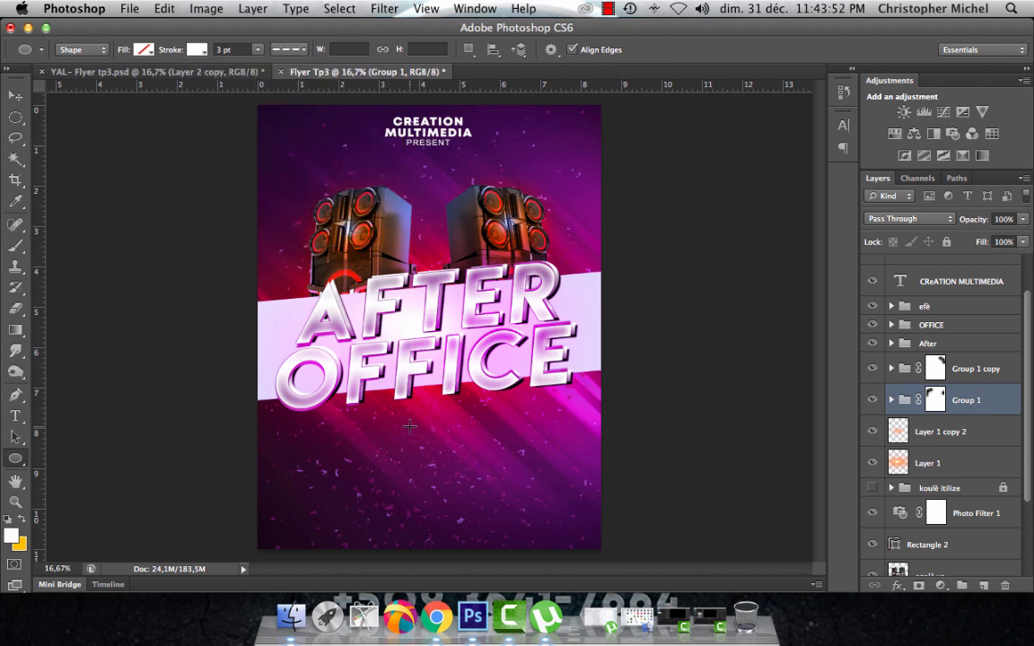
Draw a dashed circle about 432 px wide below the OFFICE title and thicken its stroke to 9.73 pt.
mouse_move(409, 427)
mouse_down()
mouse_move(449, 439)
mouse_move(479, 486)
mouse_up()
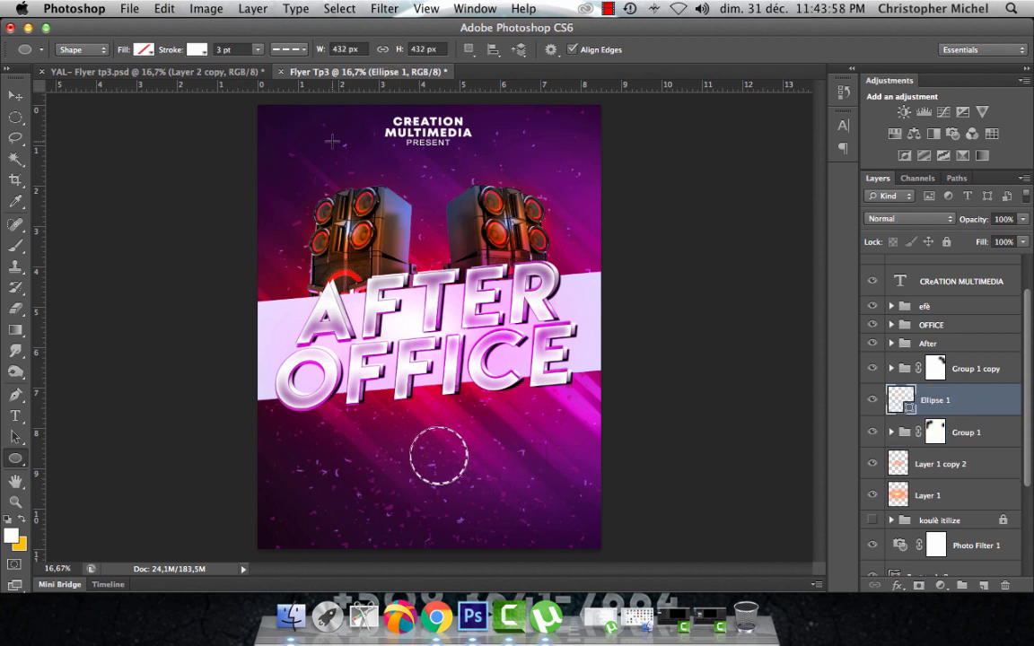
click(259, 56)
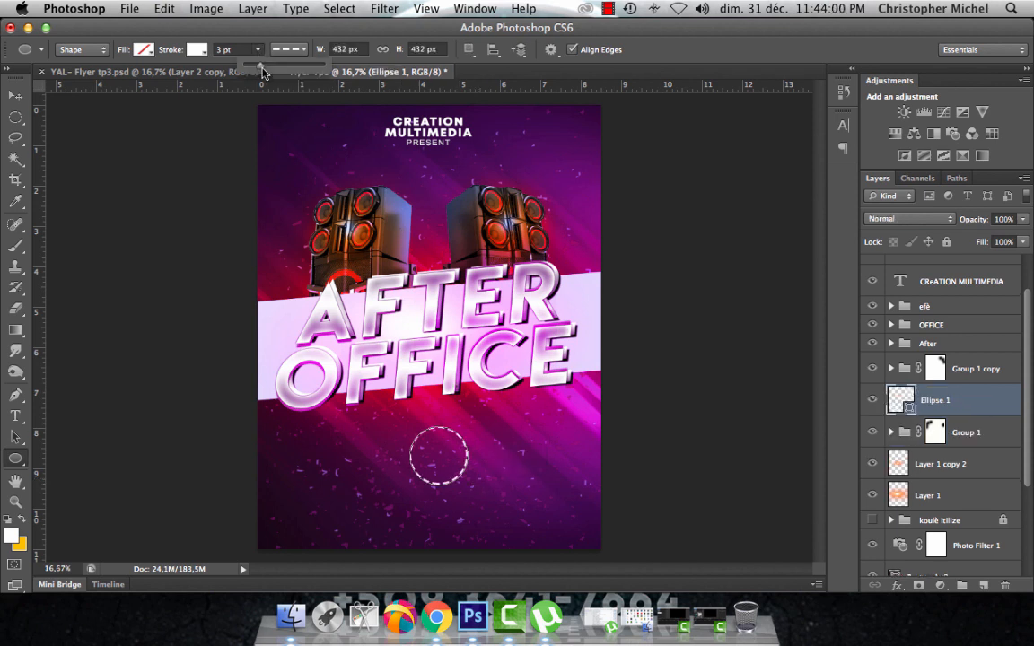
drag(238, 67, 268, 76)
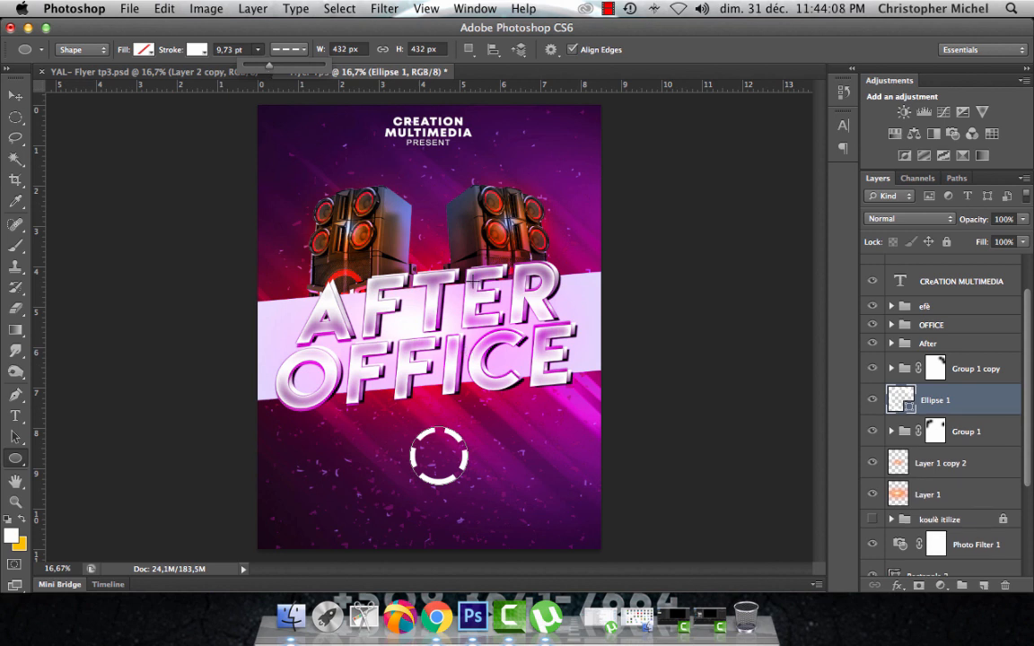
Scale the dashed circle down to about 90% and move it up toward the centre, closer beneath OFFICE.
key(super+t)
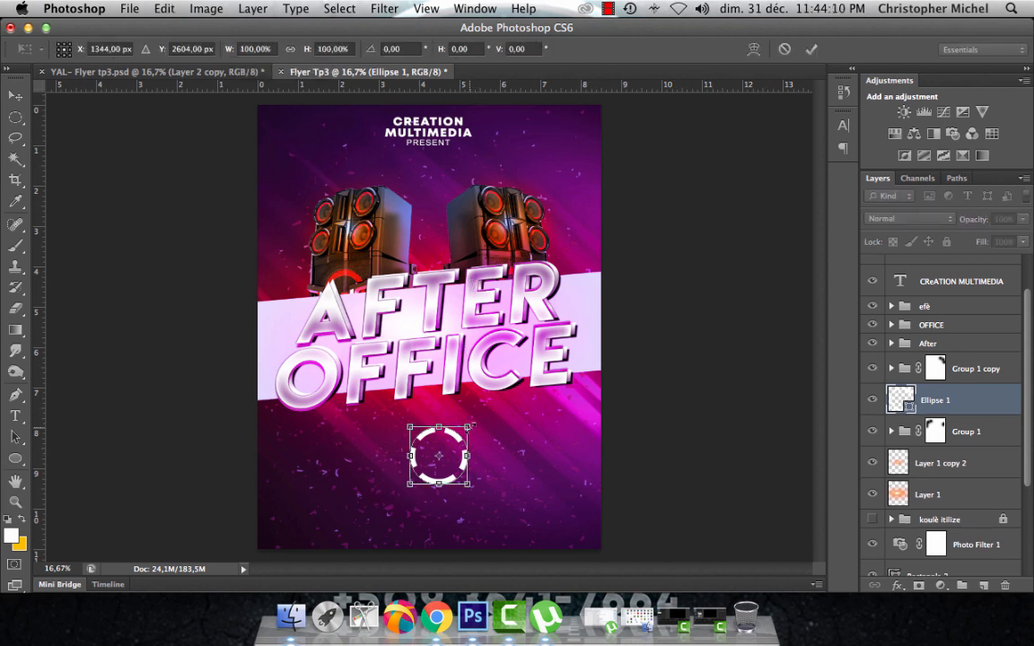
mouse_move(467, 427)
mouse_down()
mouse_move(477, 425)
mouse_move(465, 430)
mouse_up()
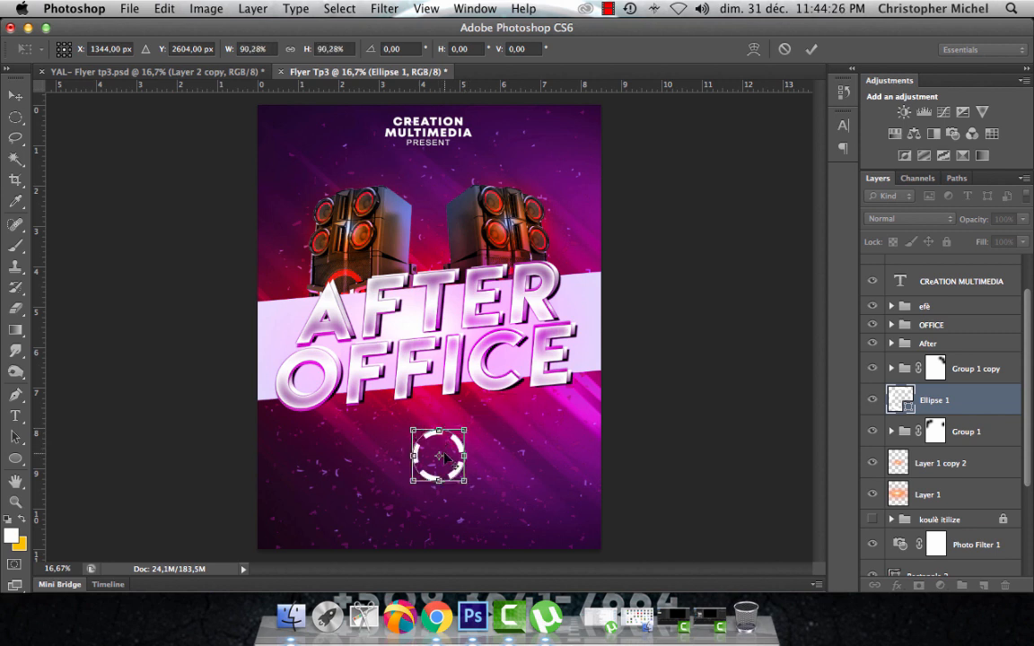
key(Return)
key(v)
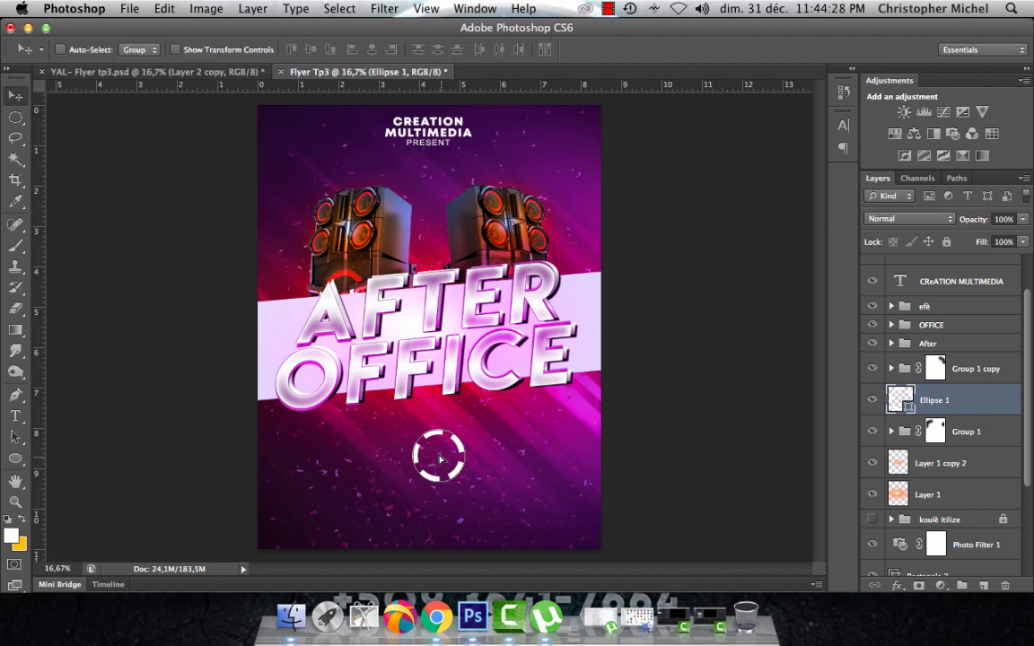
drag(441, 460, 434, 447)
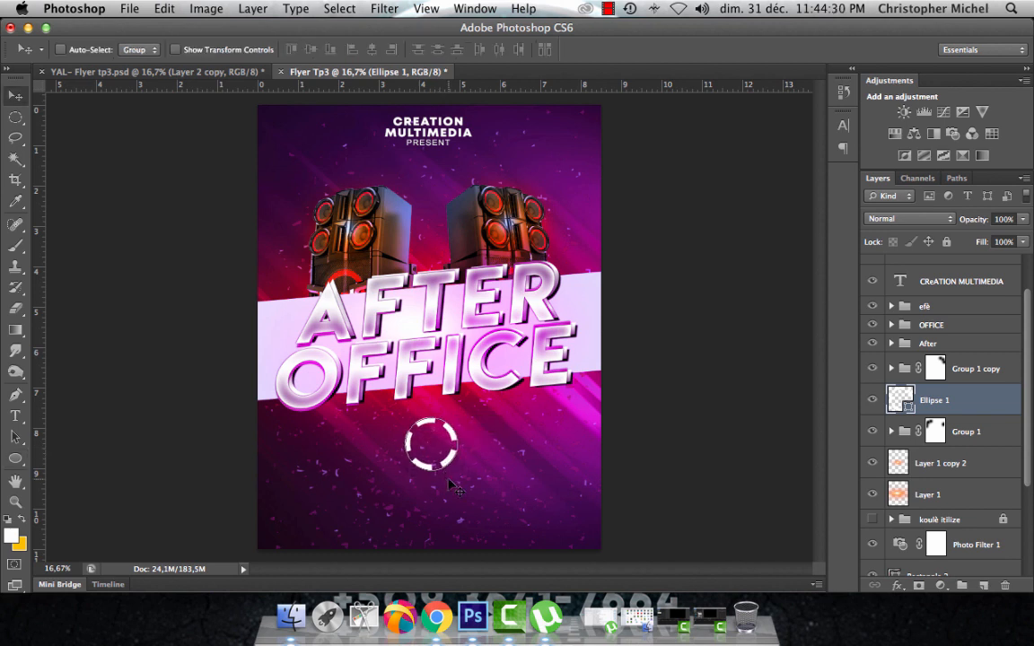
Rasterize the Ellipse 1 layer, nudge the circle slightly left and show the guides to check its centring.
right_click(985, 405)
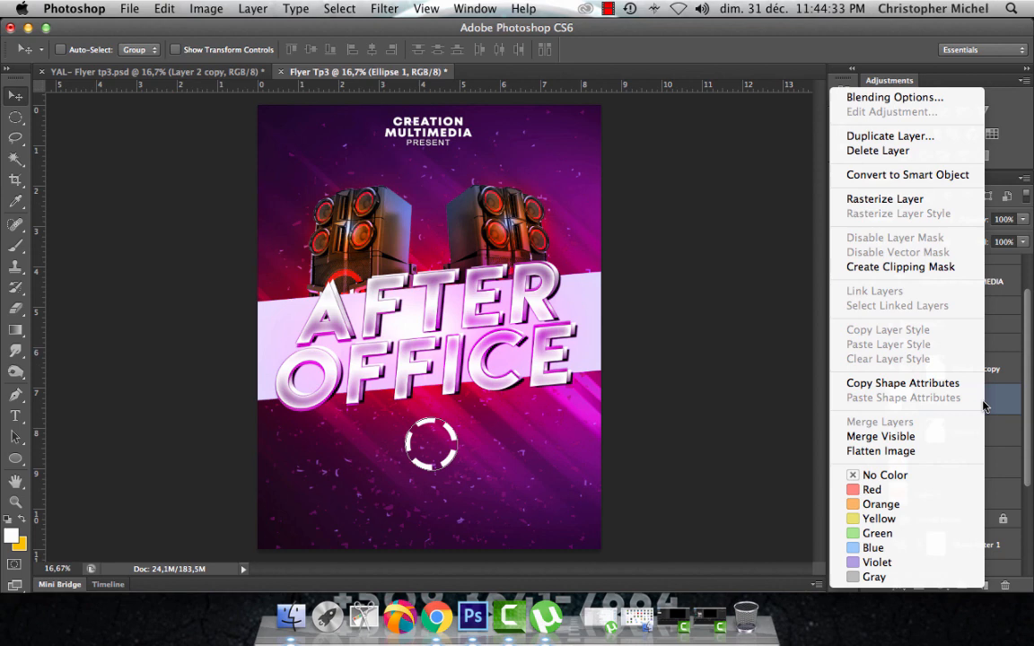
click(886, 199)
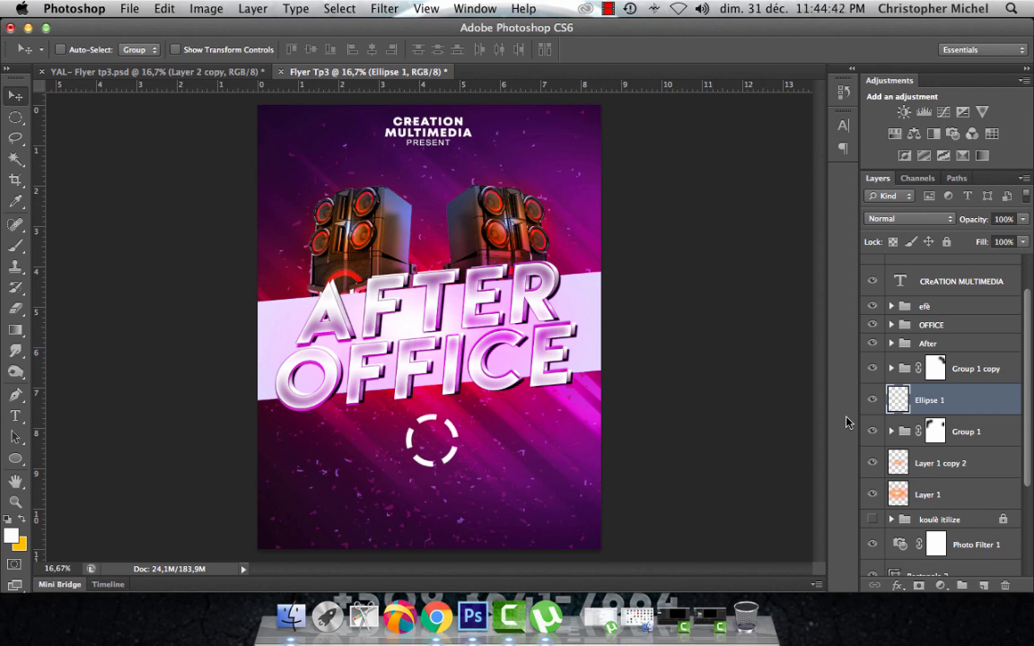
key(super+t)
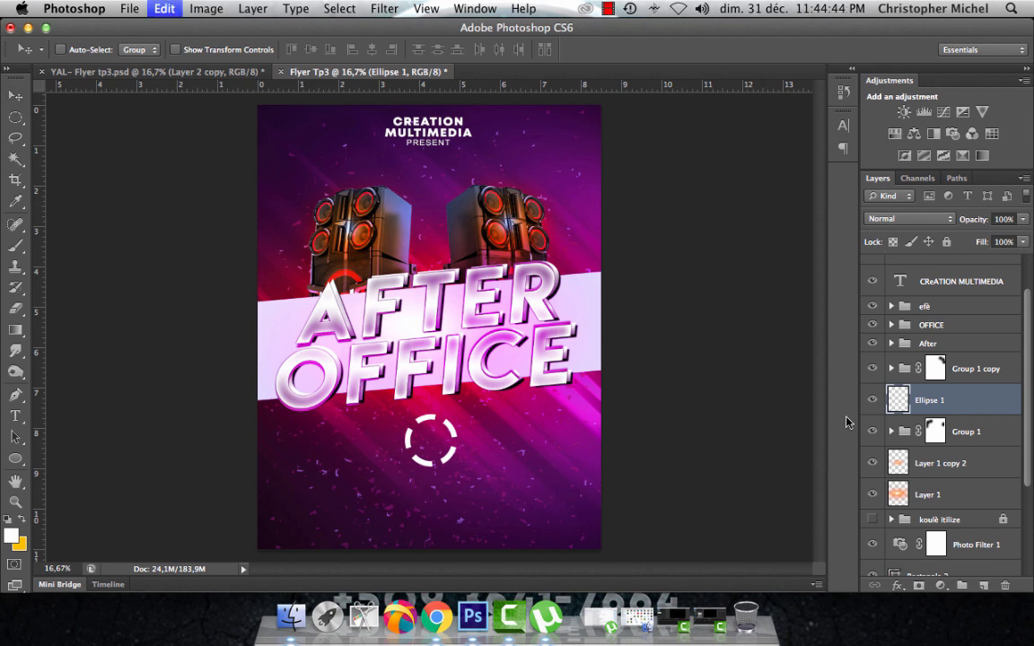
key(Return)
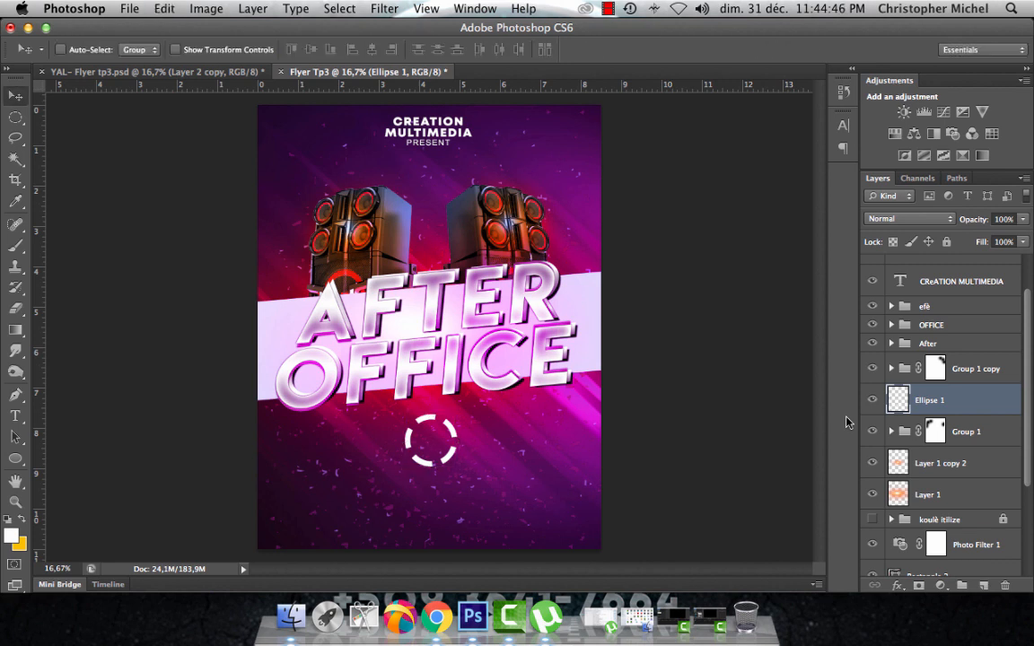
key(super+semicolon)
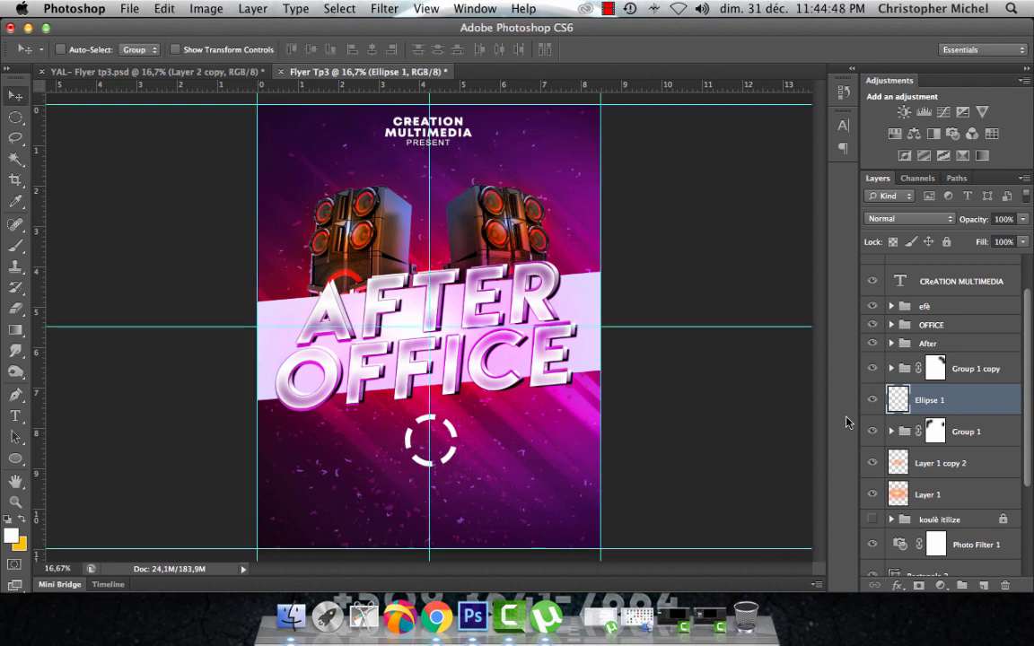
Outline the circle's upper-right dash with a Pen path, turn it into a selection and copy it to a new layer.
key(super+equal)
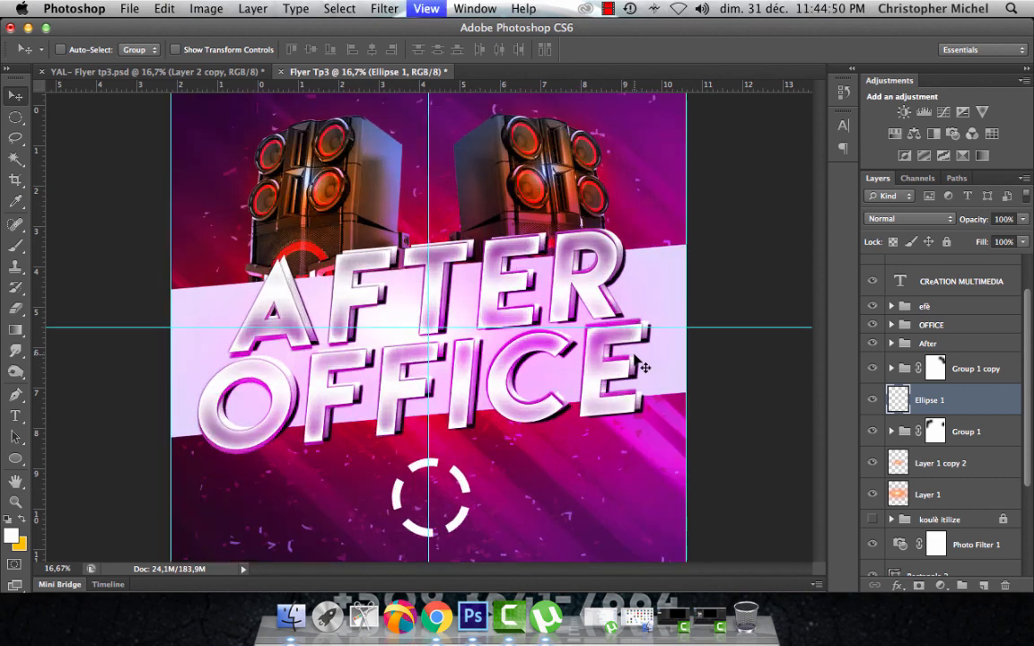
scroll(593, 341, down, 3)
scroll(592, 341, right, 2)
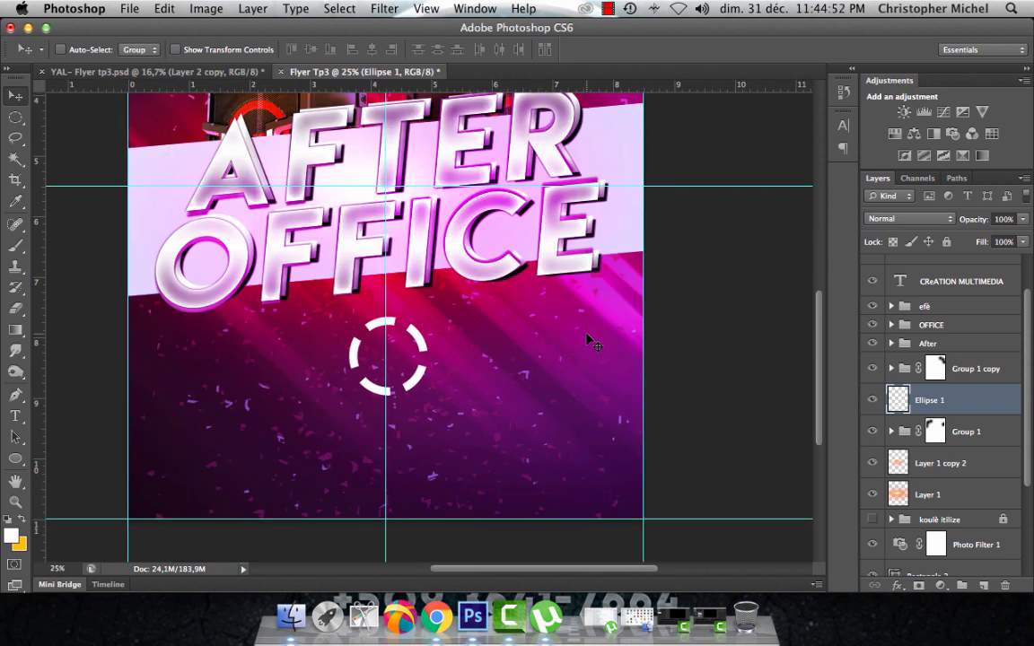
key(p)
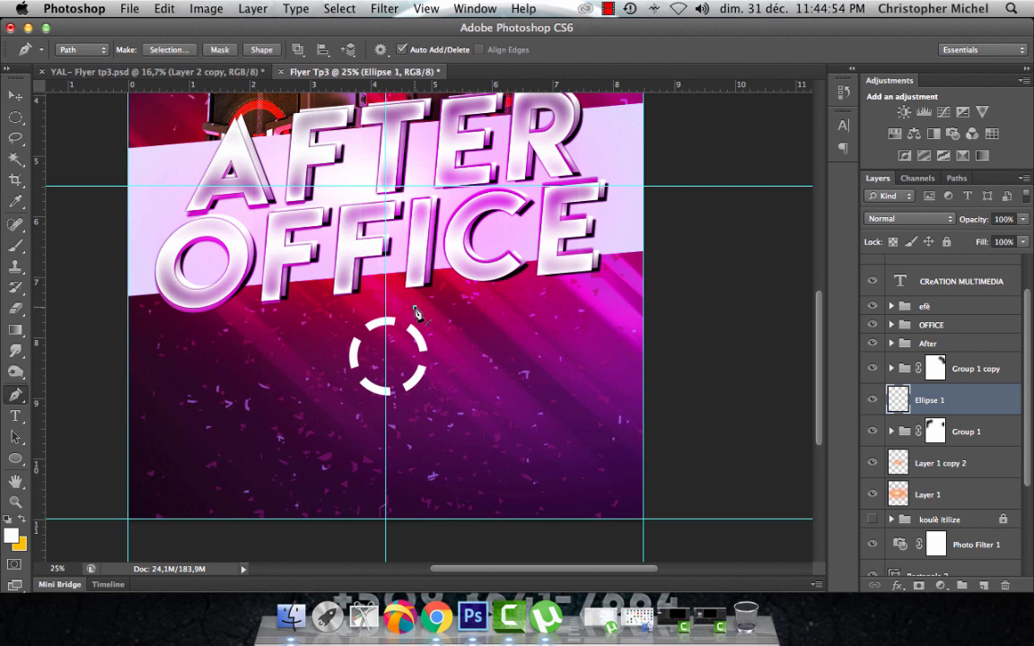
click(394, 341)
click(414, 360)
click(438, 361)
click(438, 315)
click(414, 308)
key(super+Return)
key(super+j)
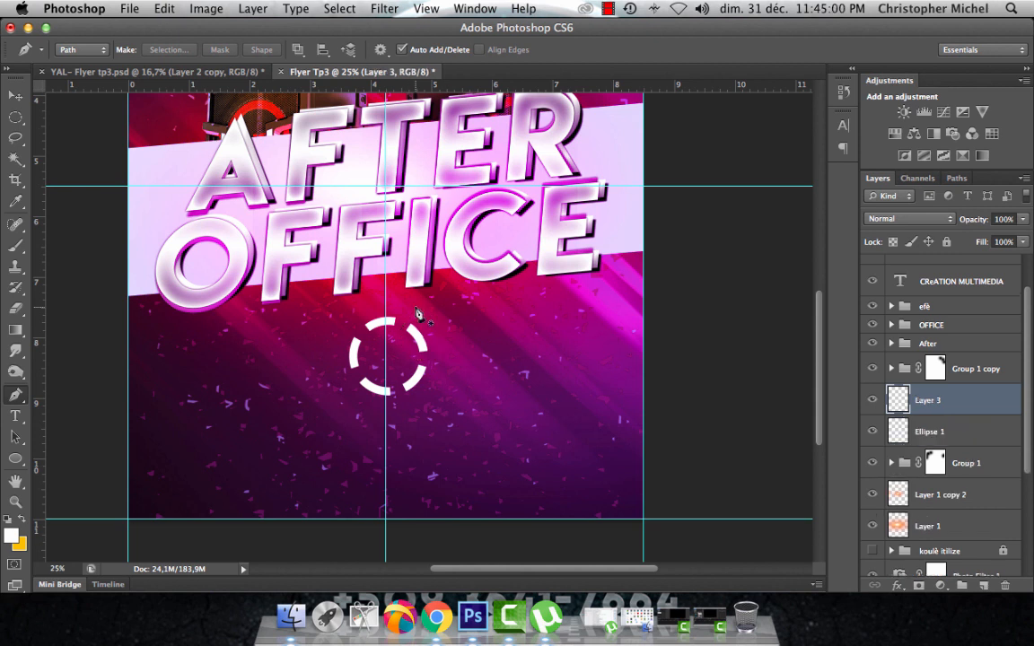
Outline the Ellipse 1 circle's lower-right dash with a Pen path, convert it to a selection and copy it to a new layer.
click(917, 435)
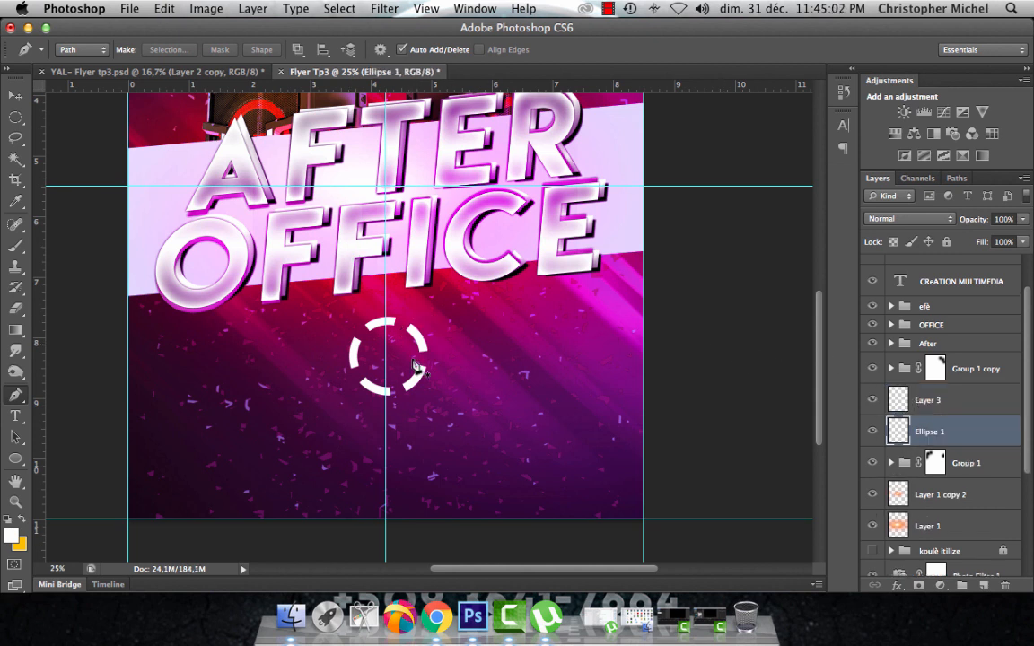
click(386, 370)
click(401, 404)
click(435, 393)
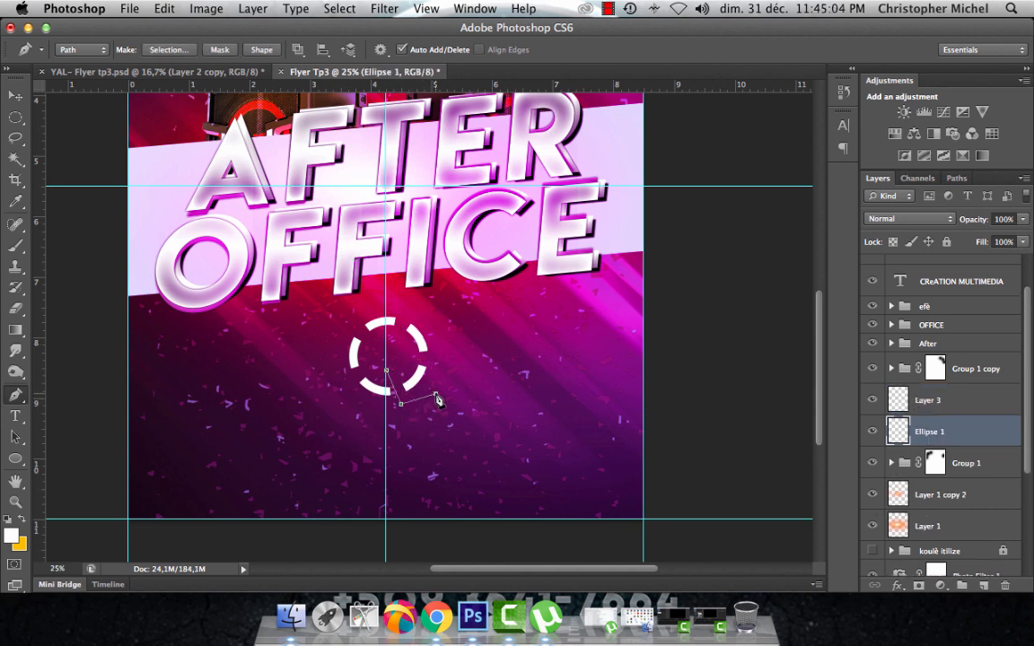
click(447, 356)
click(386, 360)
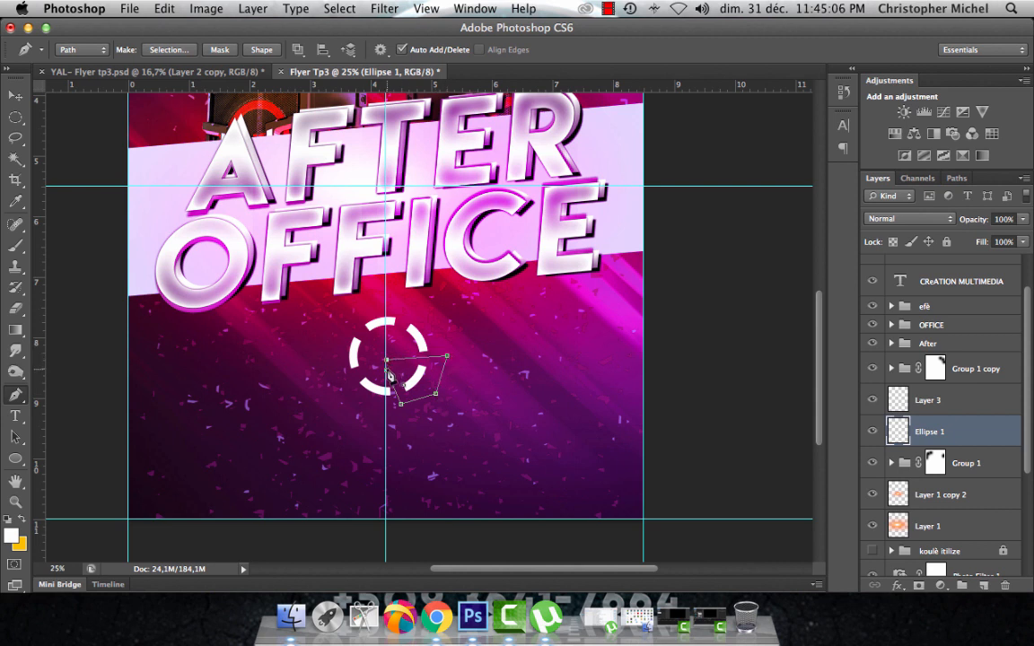
click(385, 369)
key(super+Return)
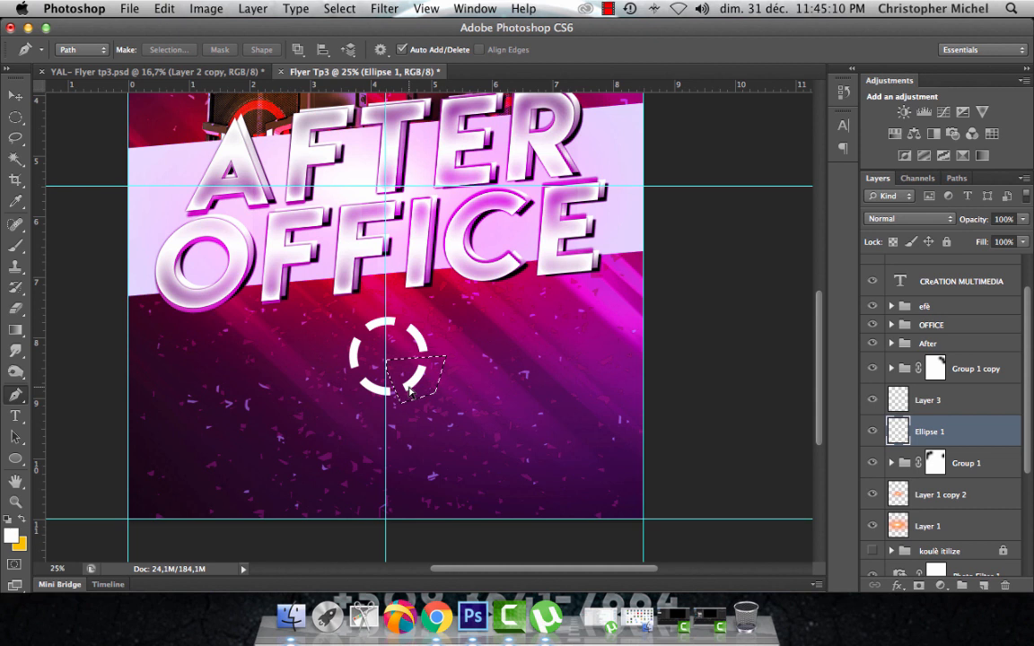
key(super+j)
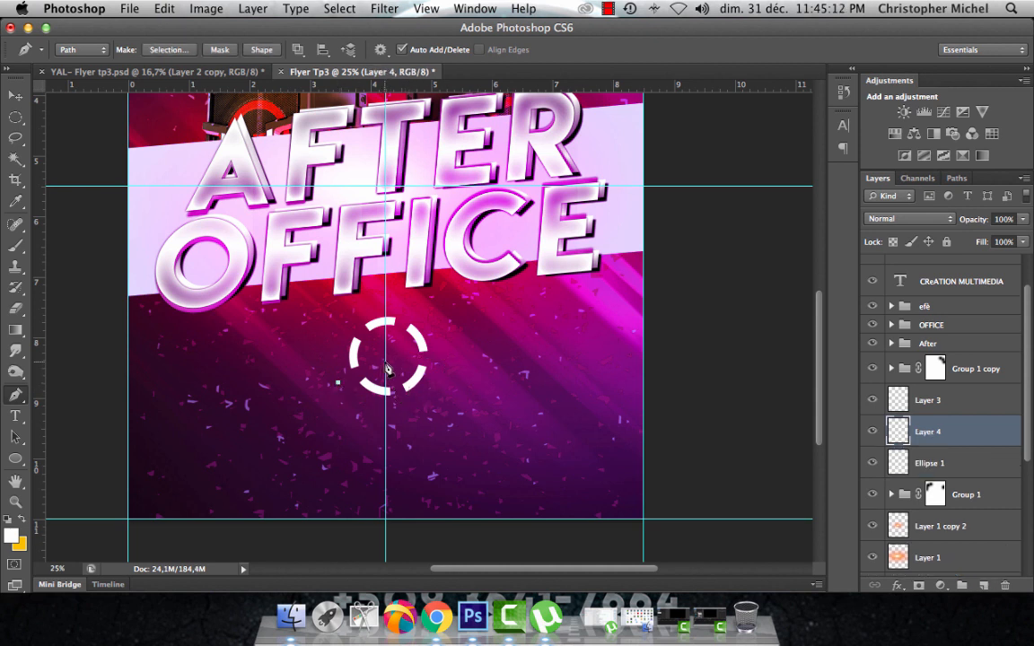
Enclose the circle's bottom dash in a Pen path selection and copy it from Ellipse 1 to its own layer.
drag(386, 361, 399, 407)
click(359, 418)
click(338, 383)
key(super+Return)
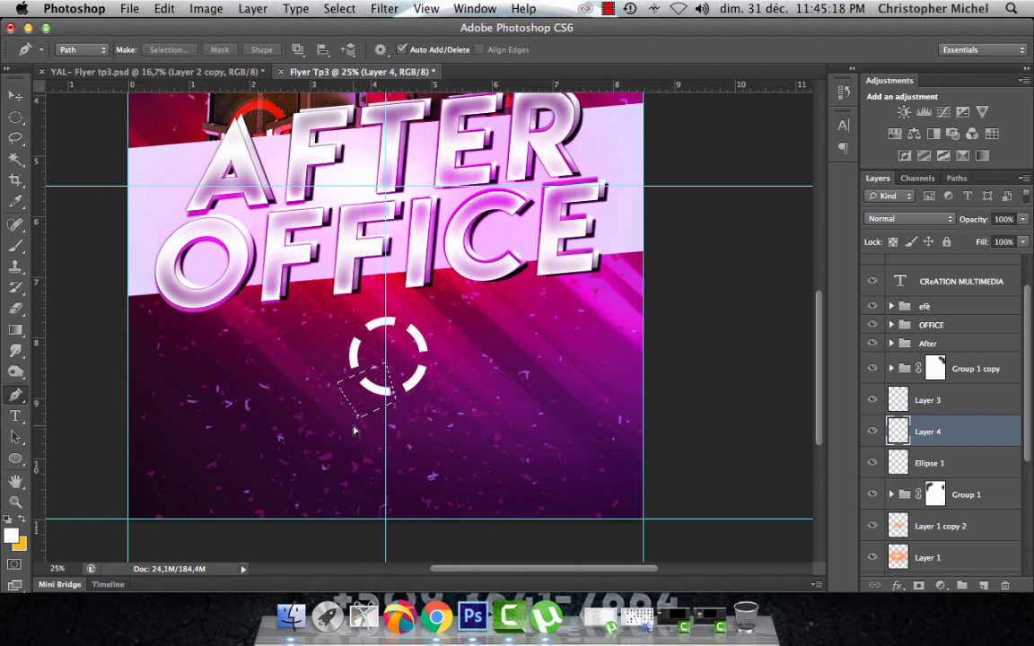
key(super+j)
click(565, 220)
click(924, 462)
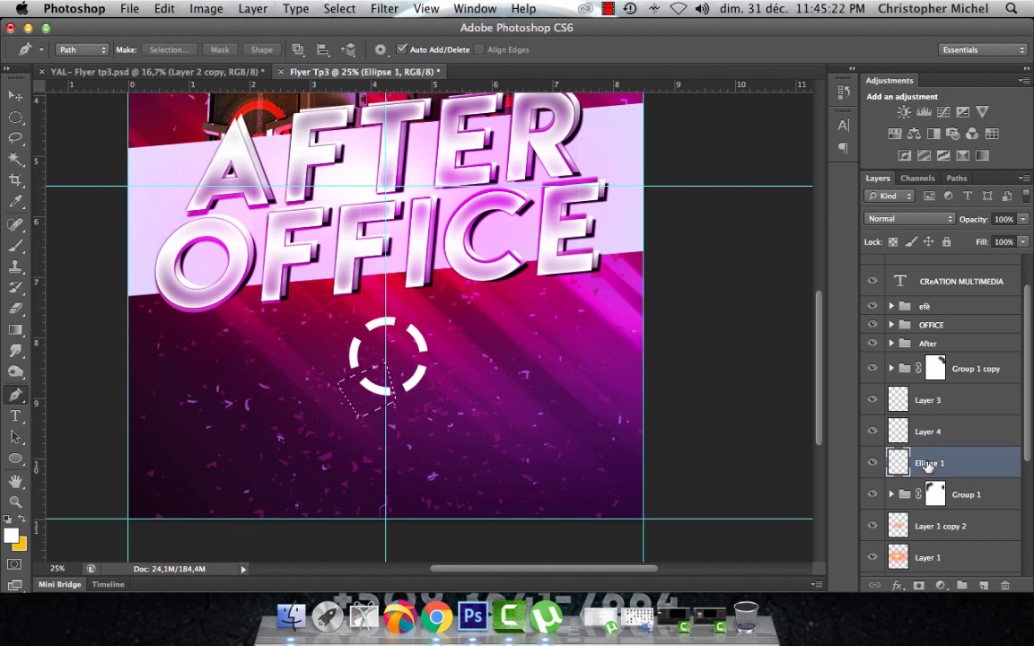
key(super+j)
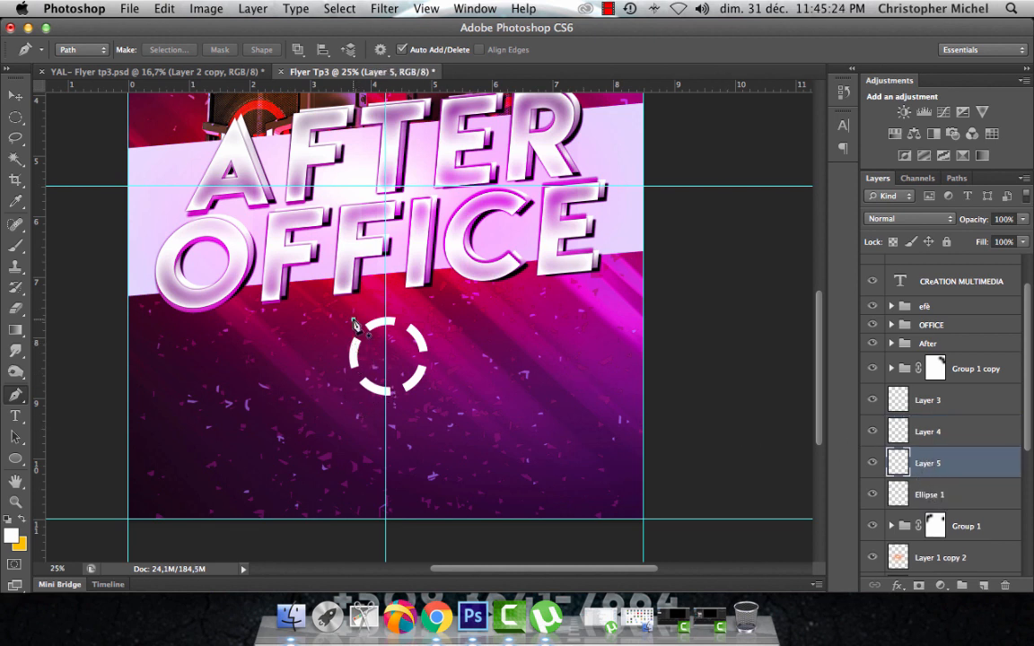
Isolate the circle's left dash with a Pen path selection and copy it from Ellipse 1 to a new layer.
click(352, 319)
click(373, 356)
click(334, 389)
click(320, 362)
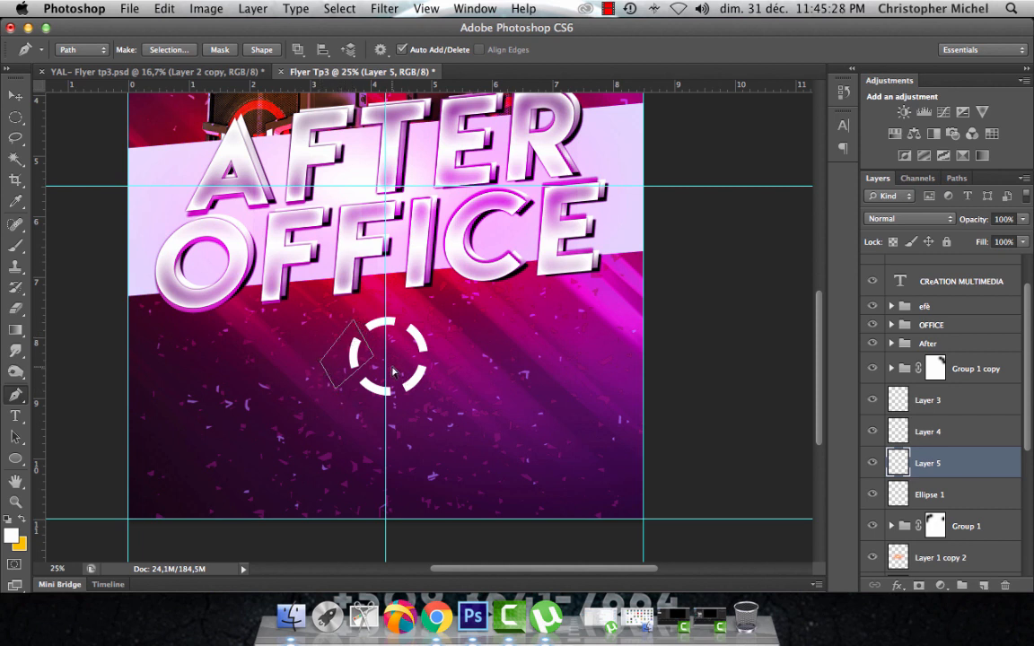
key(super+Return)
click(940, 495)
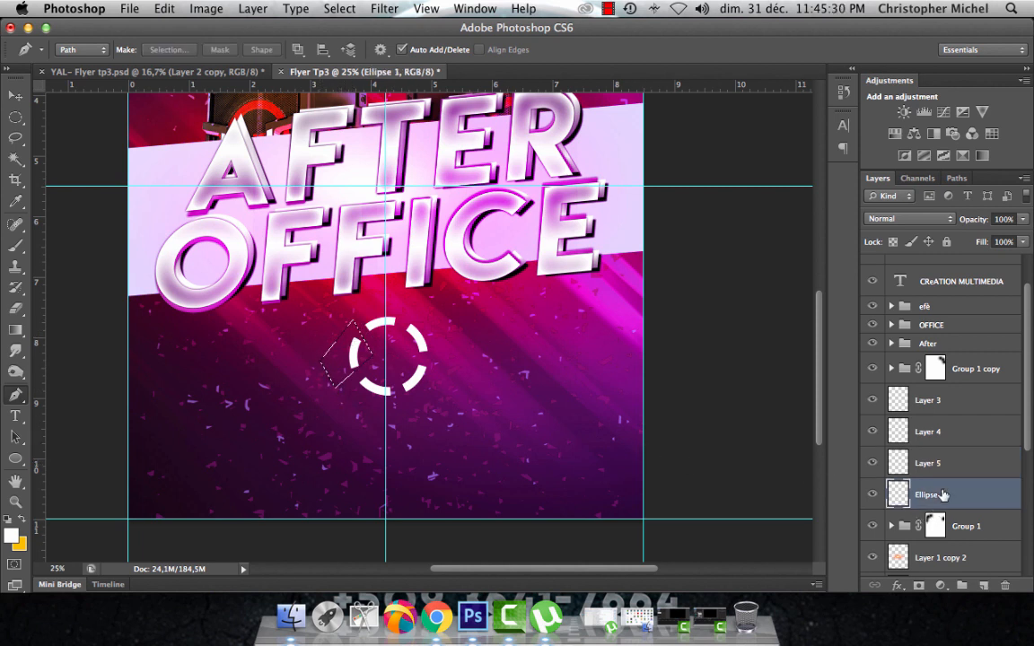
key(super+j)
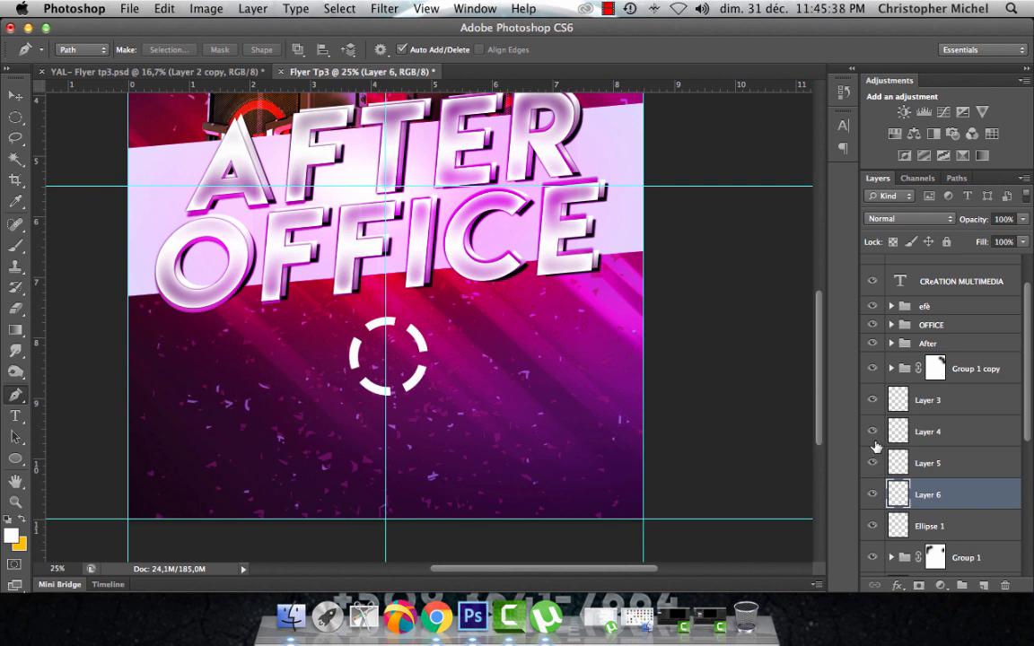
Hide the four copied dash layers, Layer 3 to Layer 6, leaving Ellipse 1 visible.
click(871, 528)
click(874, 525)
click(872, 525)
click(872, 494)
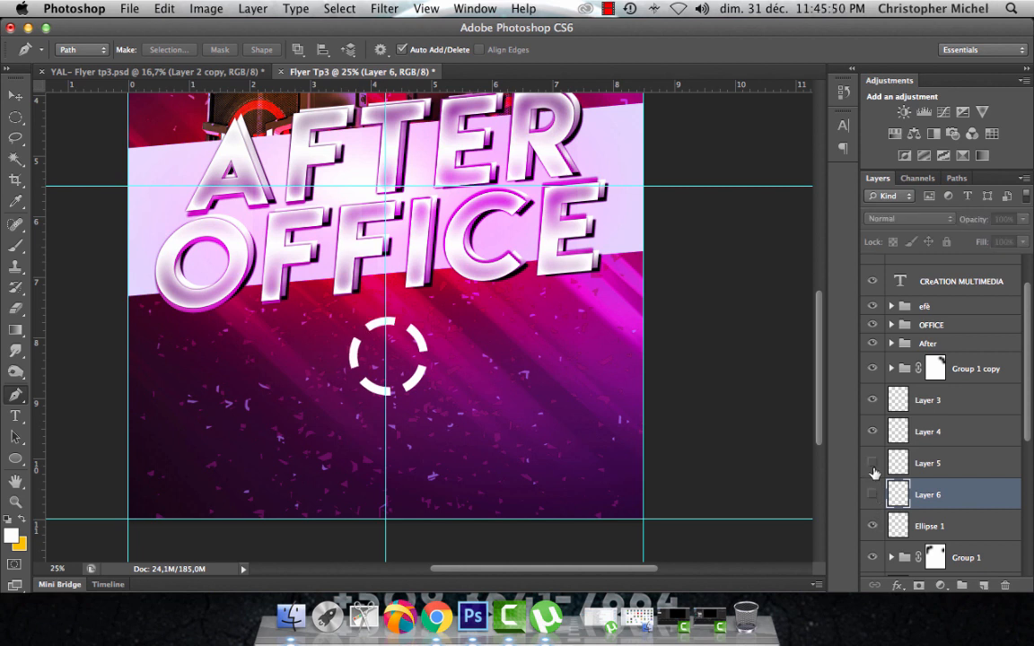
click(872, 431)
click(872, 399)
click(873, 526)
click(874, 526)
Select all Ellipse 1 dashes except the top one with a Pen path, delete them and deselect.
click(917, 526)
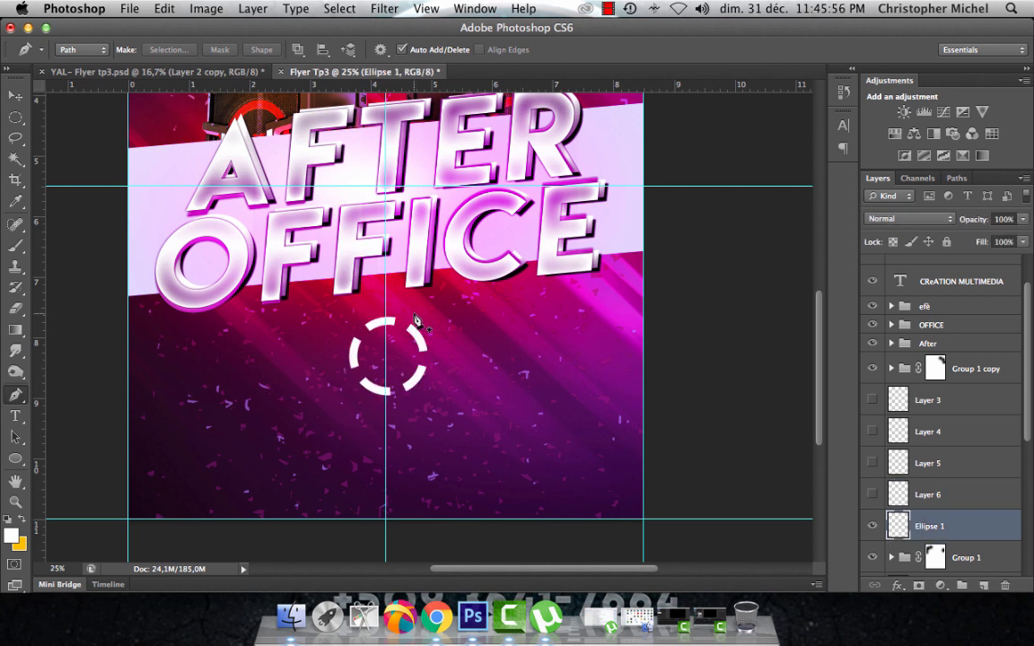
click(393, 345)
click(348, 326)
click(327, 377)
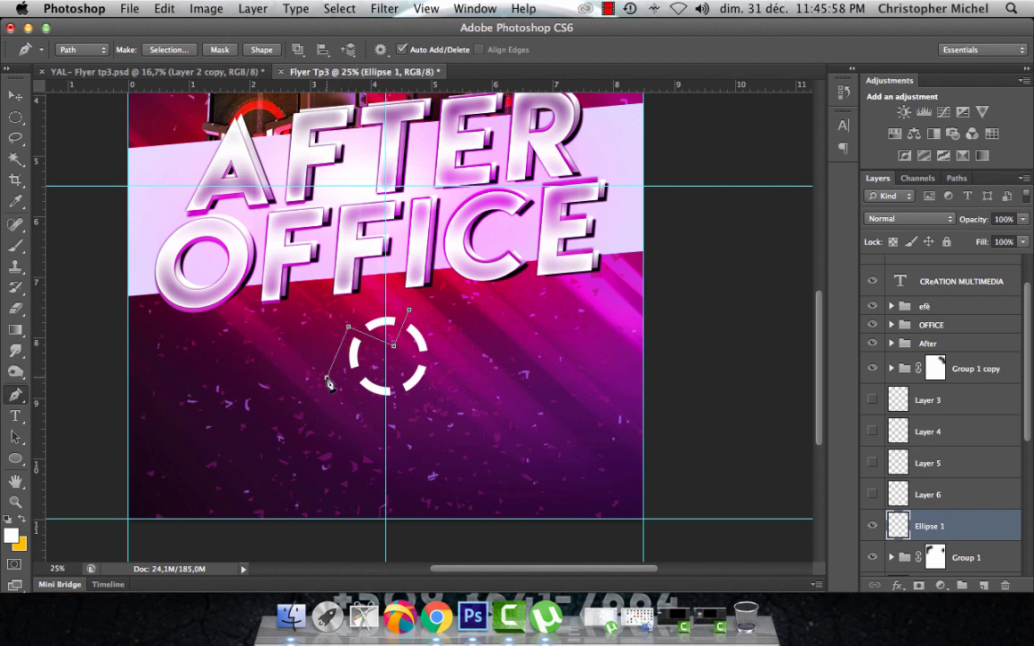
click(393, 427)
click(432, 407)
click(451, 335)
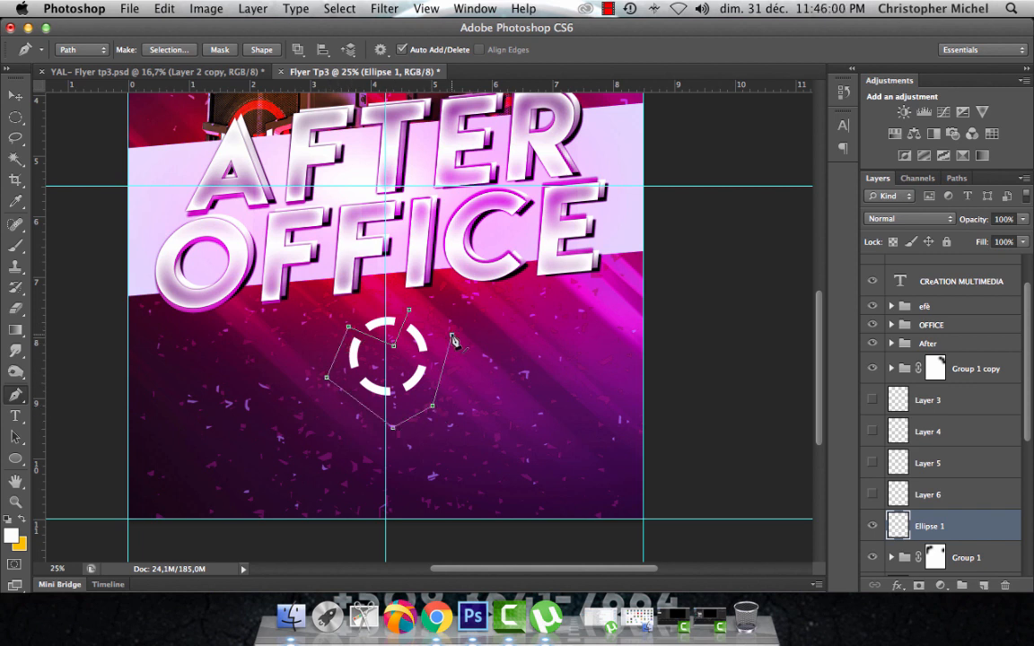
click(409, 310)
key(super+Return)
key(Delete)
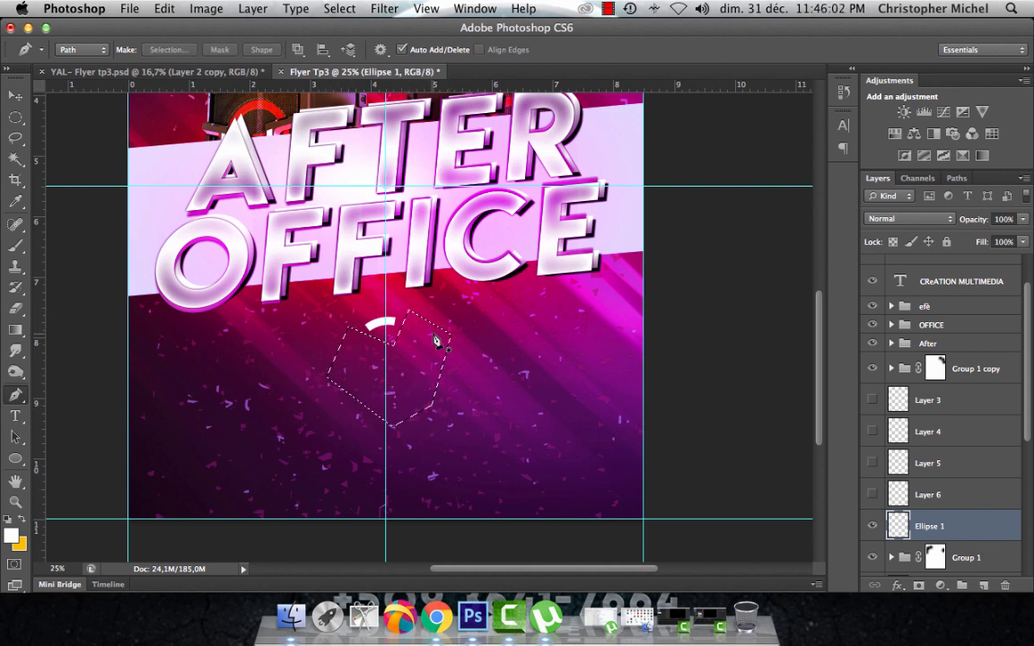
key(super+d)
Show the dash layers Layer 3 to Layer 6 again.
click(873, 494)
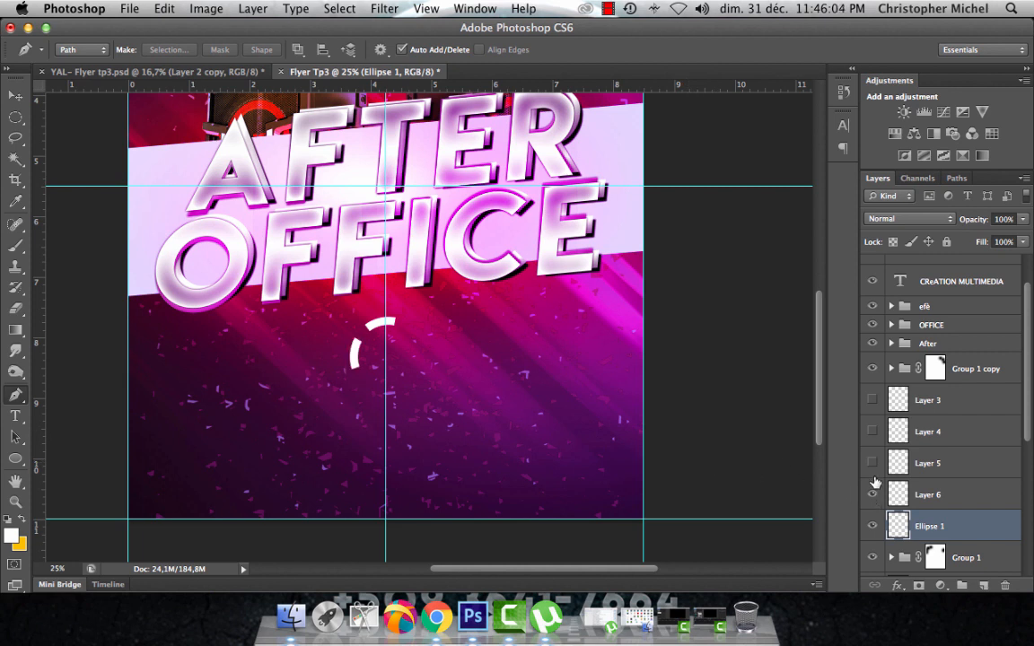
click(873, 462)
click(872, 431)
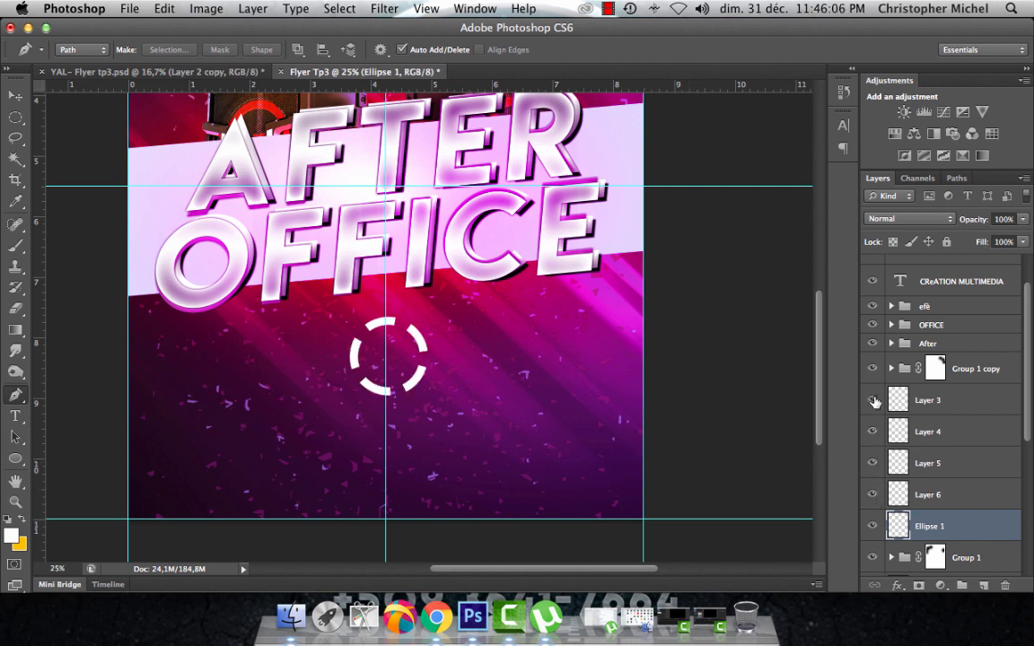
Set the opacity of the upper-right dash on Layer 3 to 20% and the lower-right dash on Layer 4 to 40%.
click(916, 402)
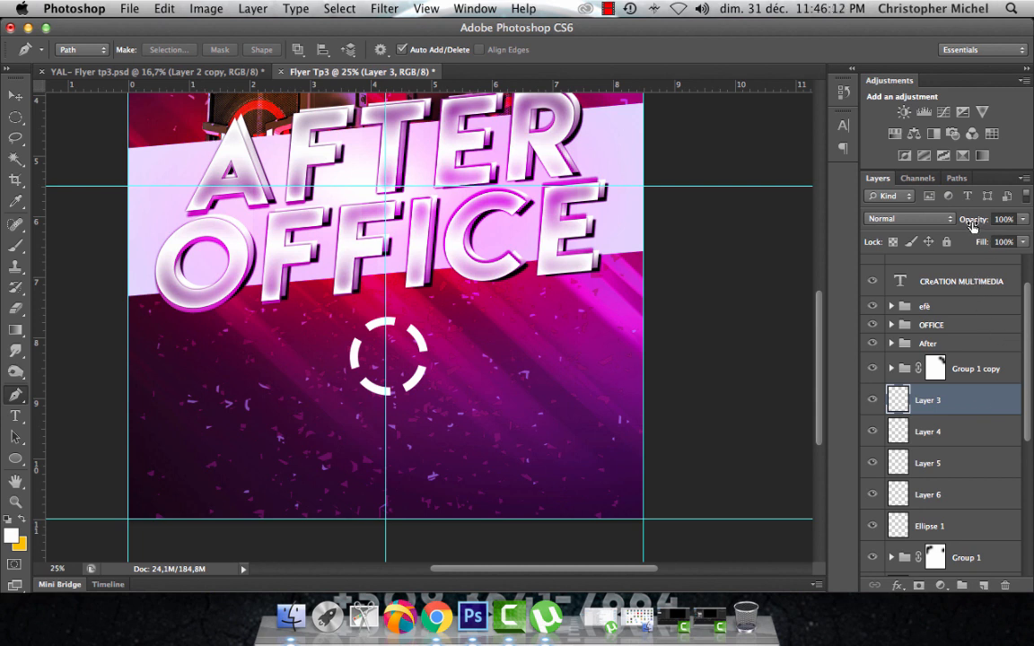
mouse_move(972, 226)
mouse_down()
mouse_move(932, 226)
mouse_move(971, 226)
mouse_move(957, 224)
mouse_up()
click(949, 434)
click(959, 225)
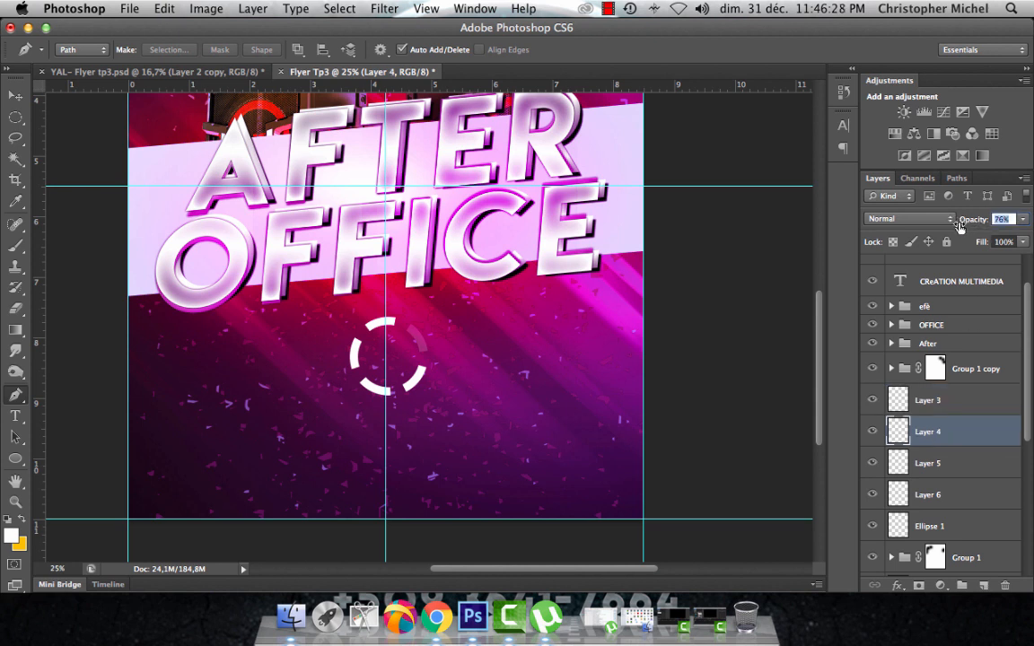
drag(959, 225, 931, 229)
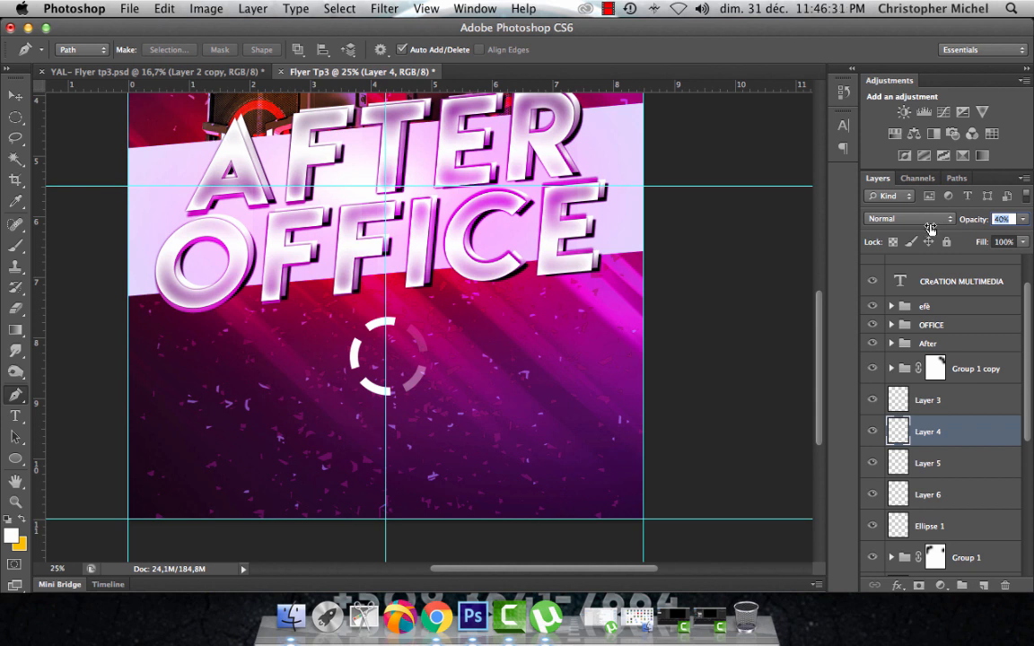
Lower the opacity of the bottom dash on Layer 5 to 61% and the left dash on Layer 6 to 80%.
click(906, 462)
drag(975, 223, 942, 222)
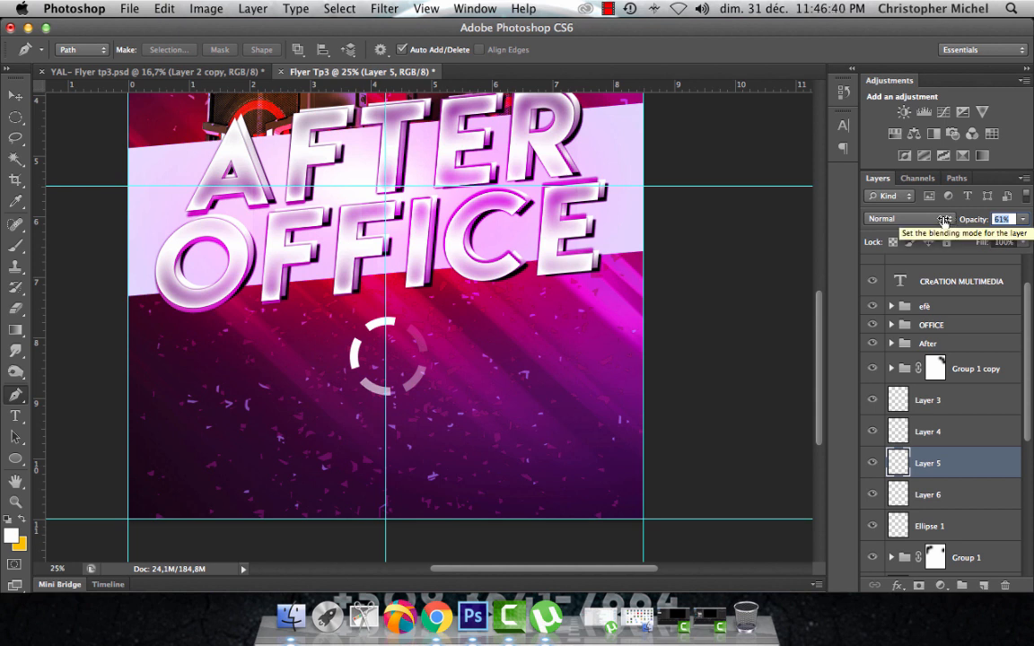
click(924, 494)
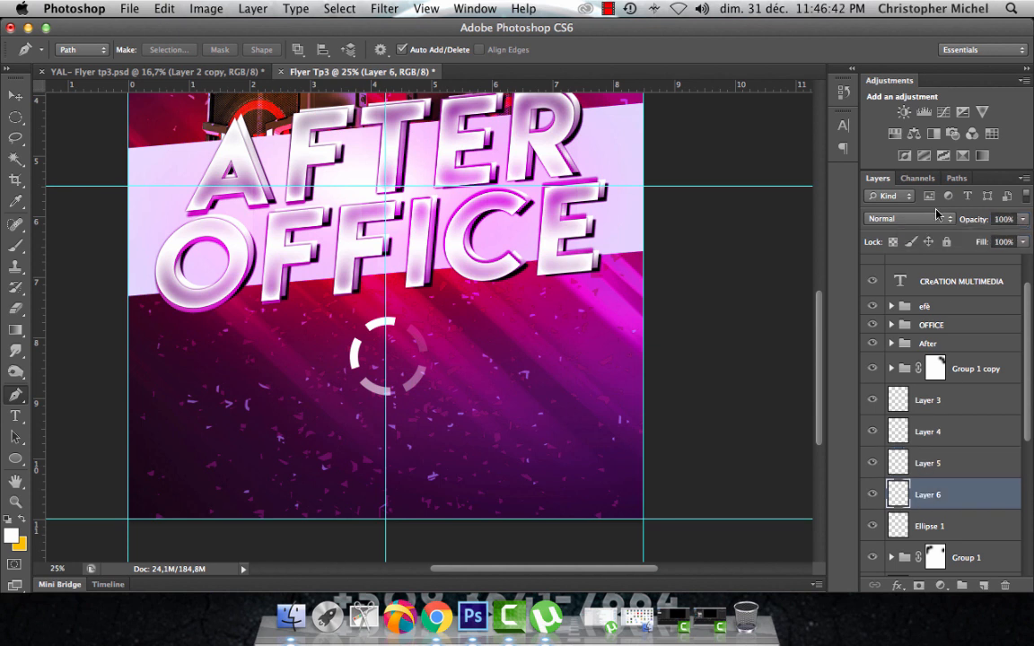
drag(977, 224, 962, 223)
key(super+minus)
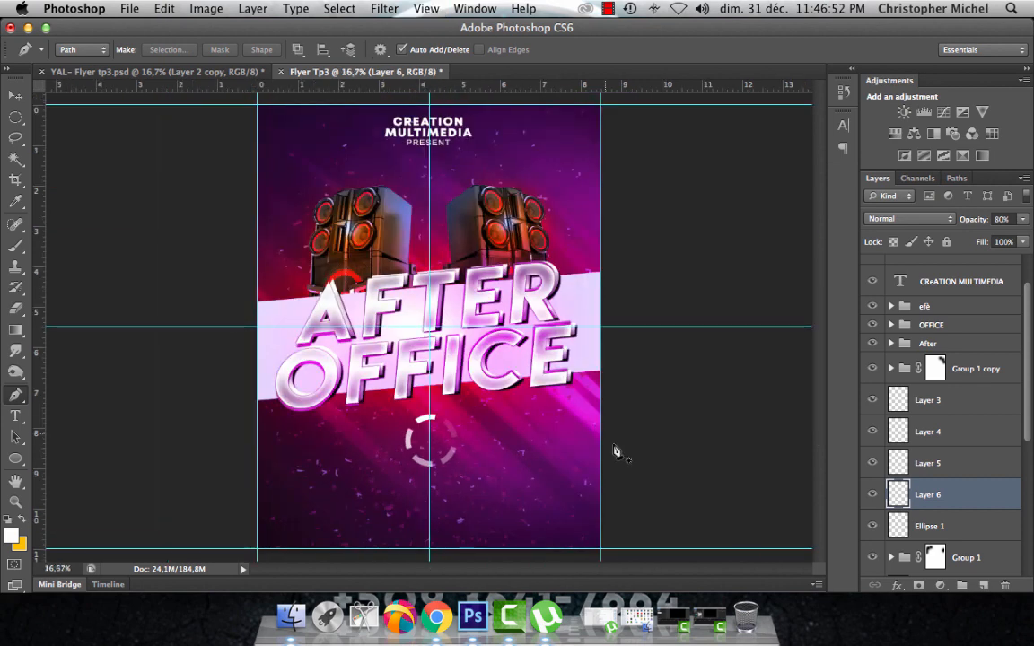
Group the layers from Layer 3 down to Ellipse 1.
click(949, 404)
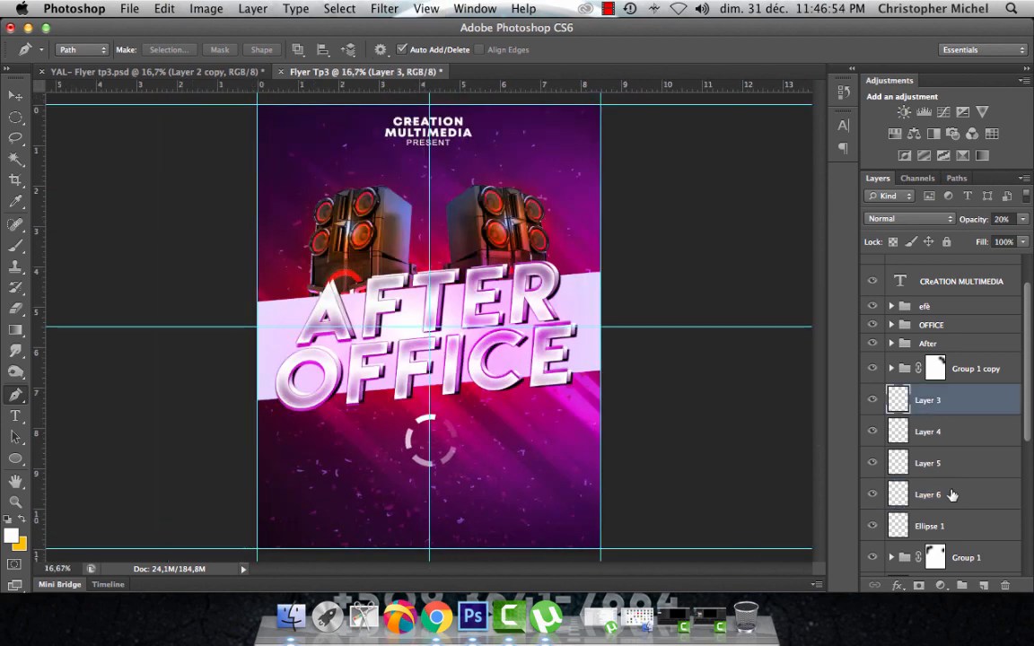
shift+click(951, 525)
key(super+g)
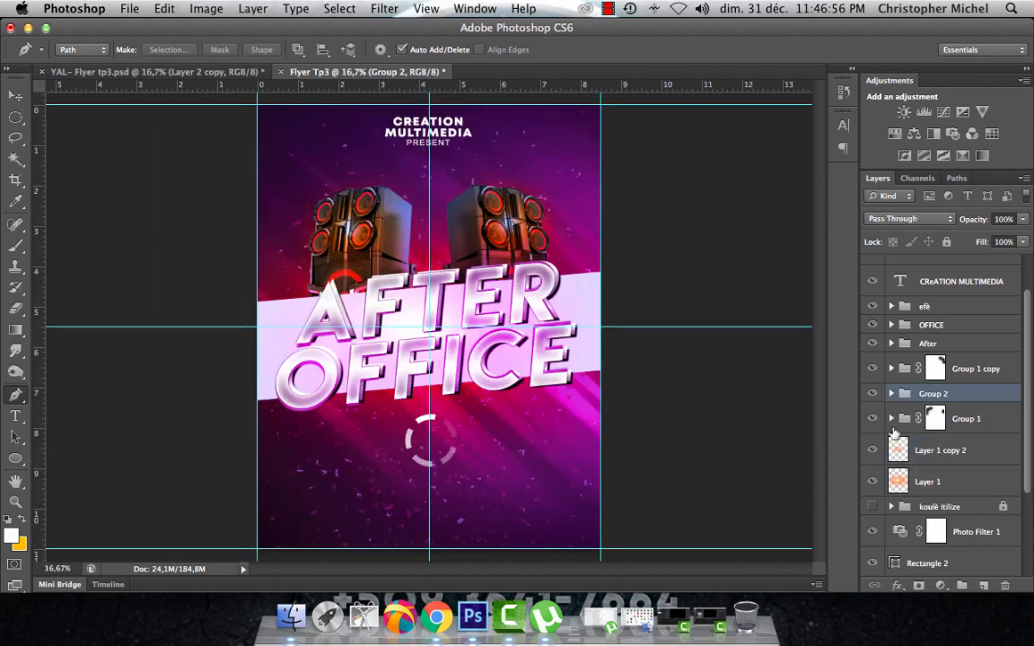
Scale the loading circle group down around its centre and nudge it slightly left and up onto the vertical centre guide.
key(super+t)
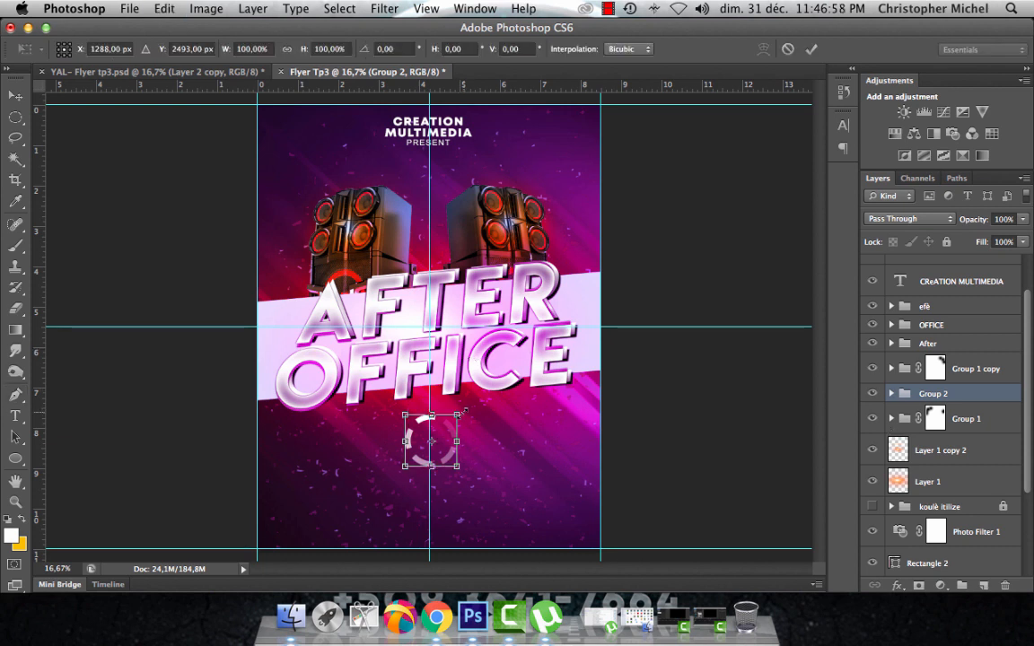
drag(462, 412, 455, 420)
key(Return)
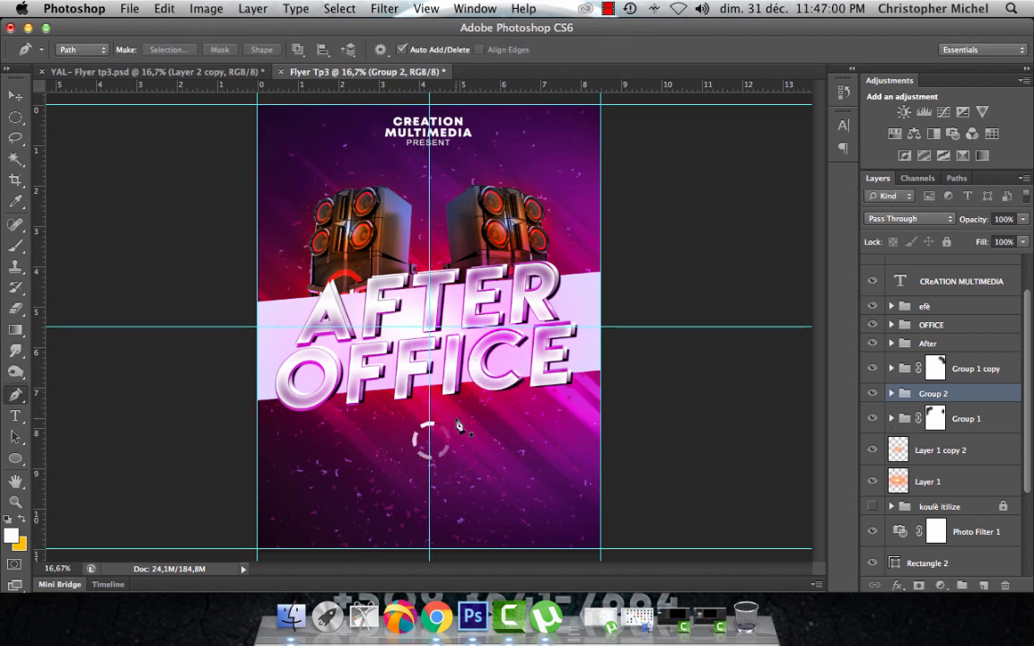
key(v)
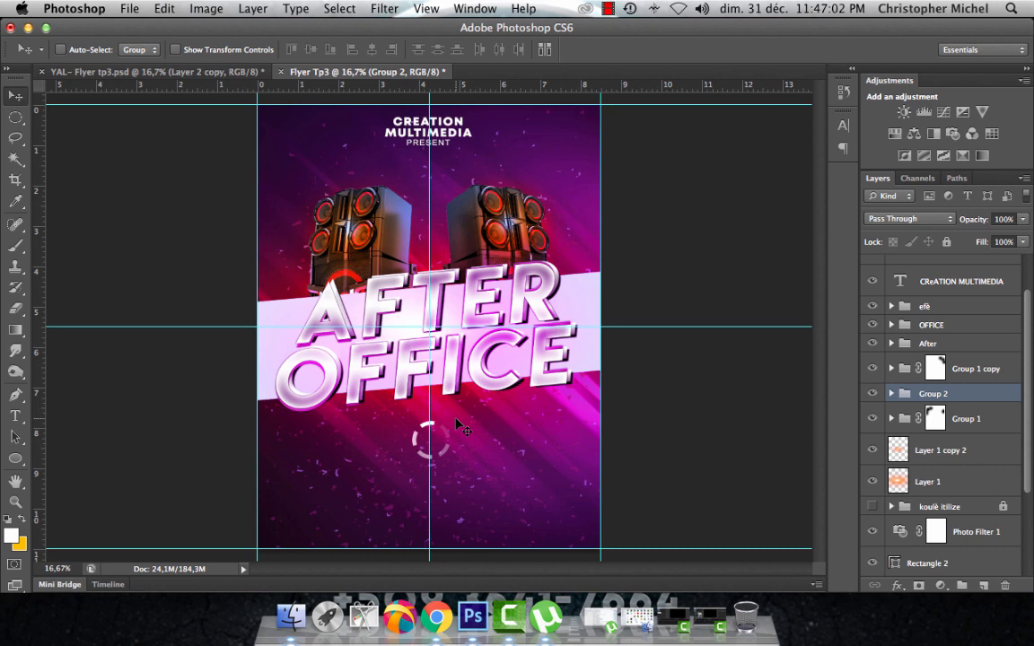
key(shift+Left)
key(shift+Left)
key(shift+Up)
key(shift+Up)
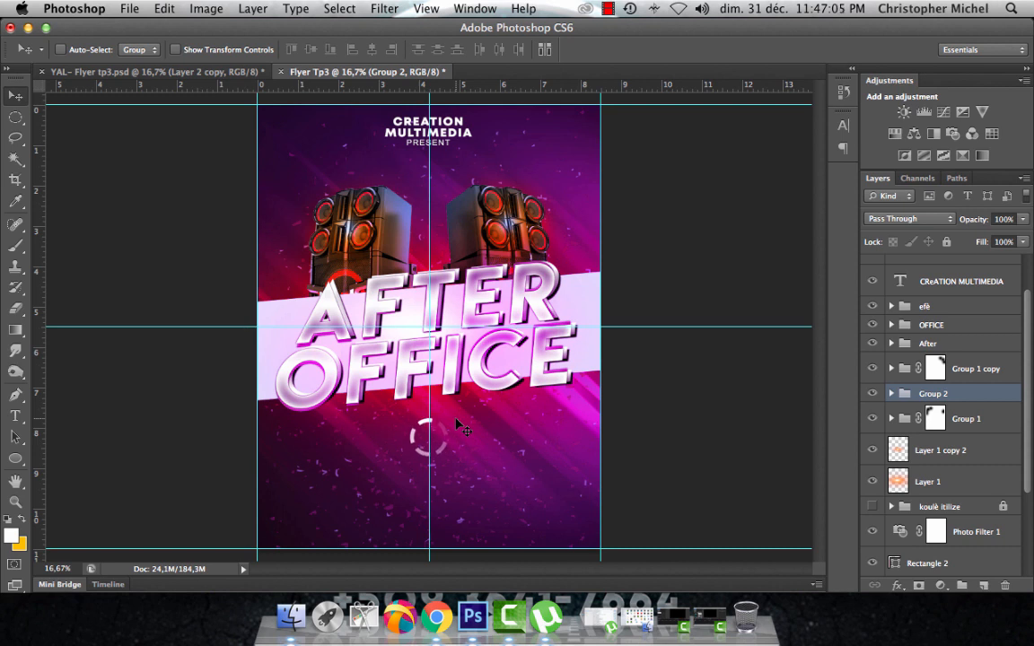
Add the text "LOADING..." below the loading circle and set its font size to 11 pt.
click(15, 417)
click(355, 441)
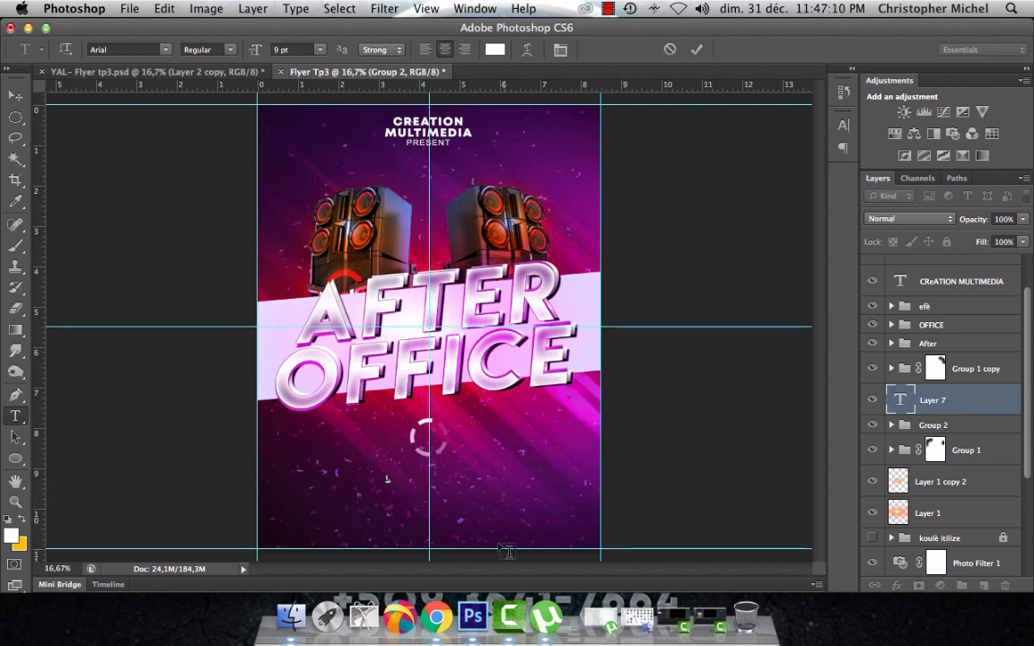
text(LOADING )
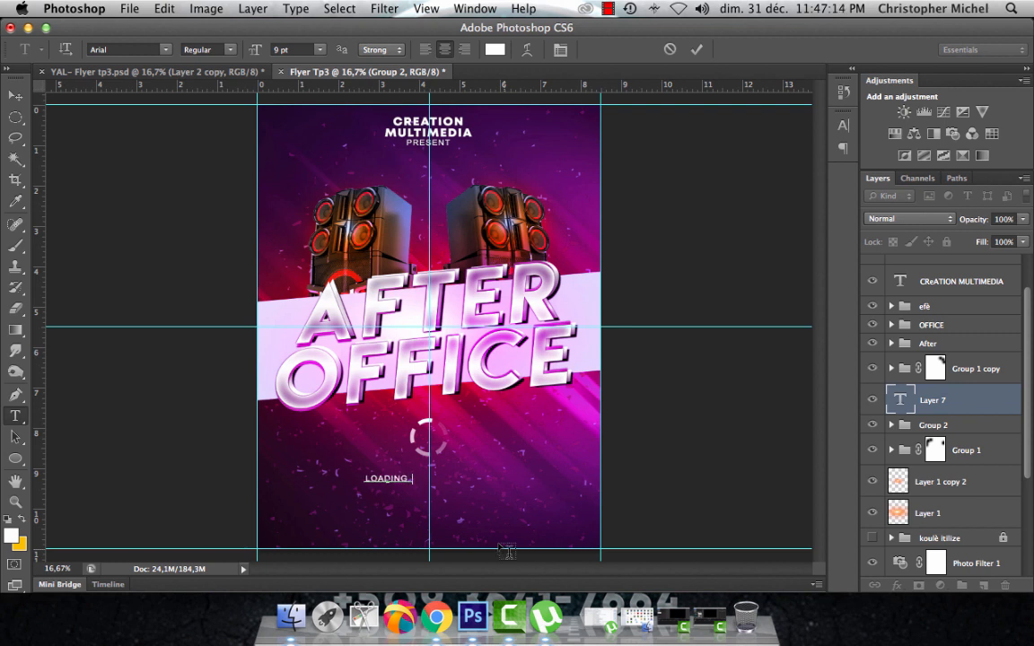
text(...)
triple_click(396, 478)
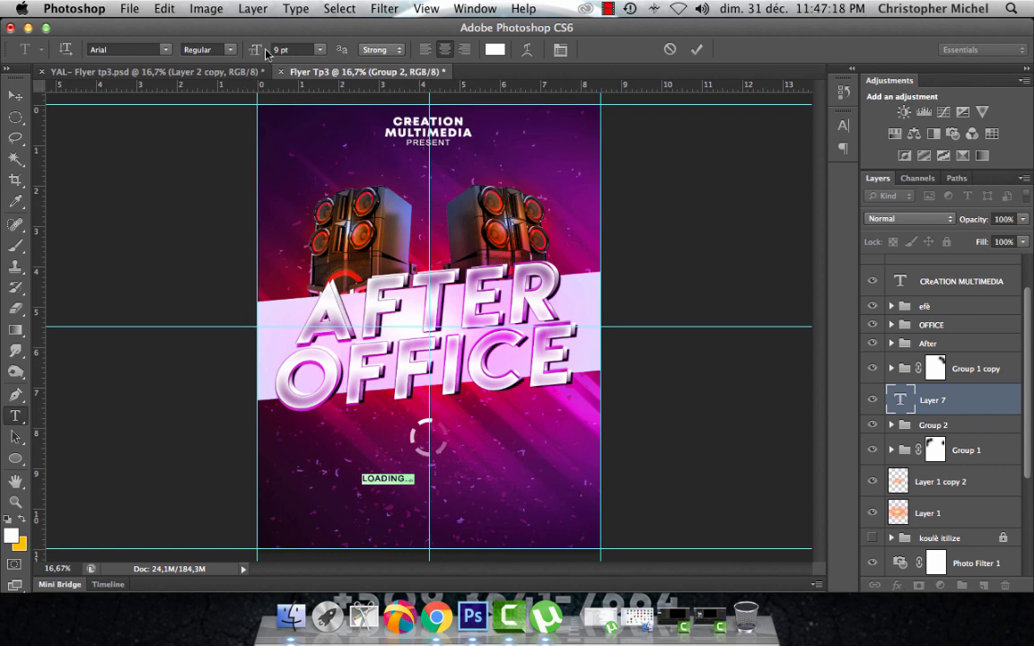
drag(260, 52, 263, 52)
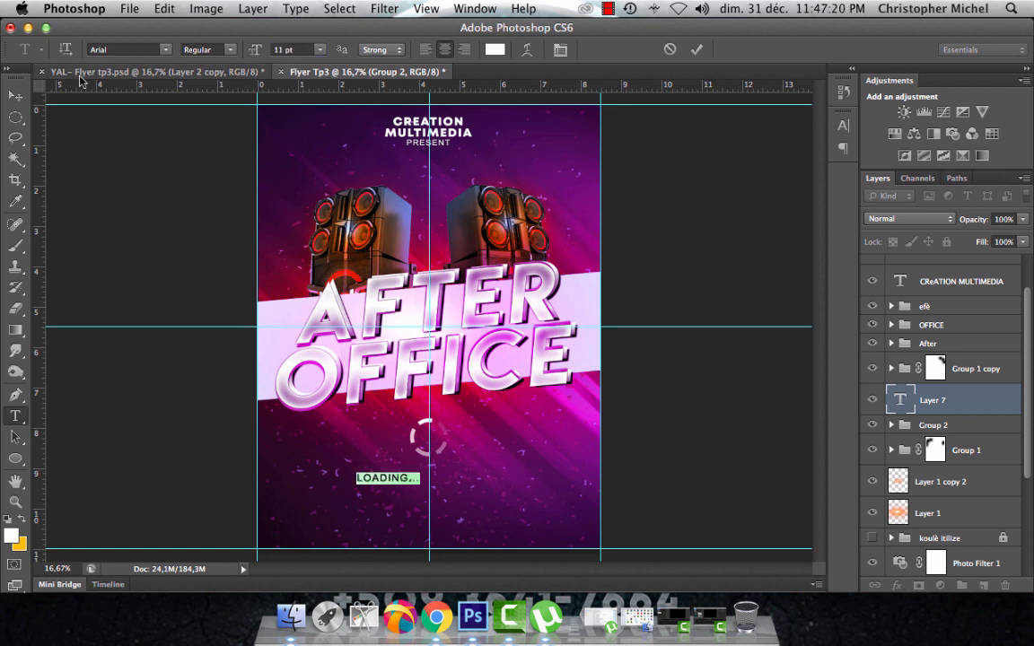
click(15, 94)
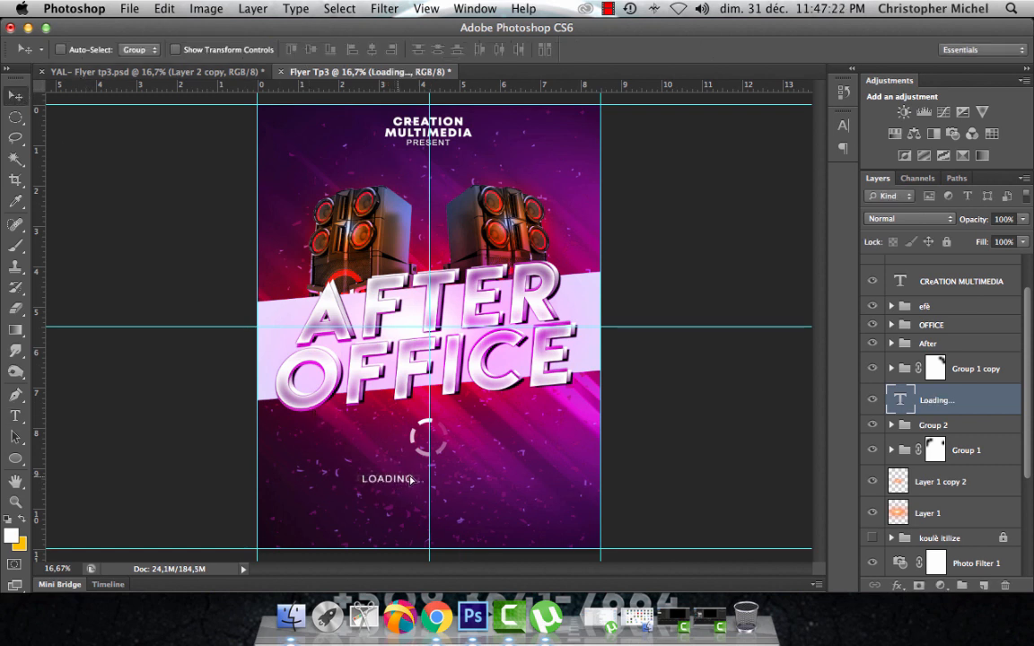
Move the "LOADING..." caption up beneath the loading circle and centre it on the vertical guide.
drag(411, 480, 450, 470)
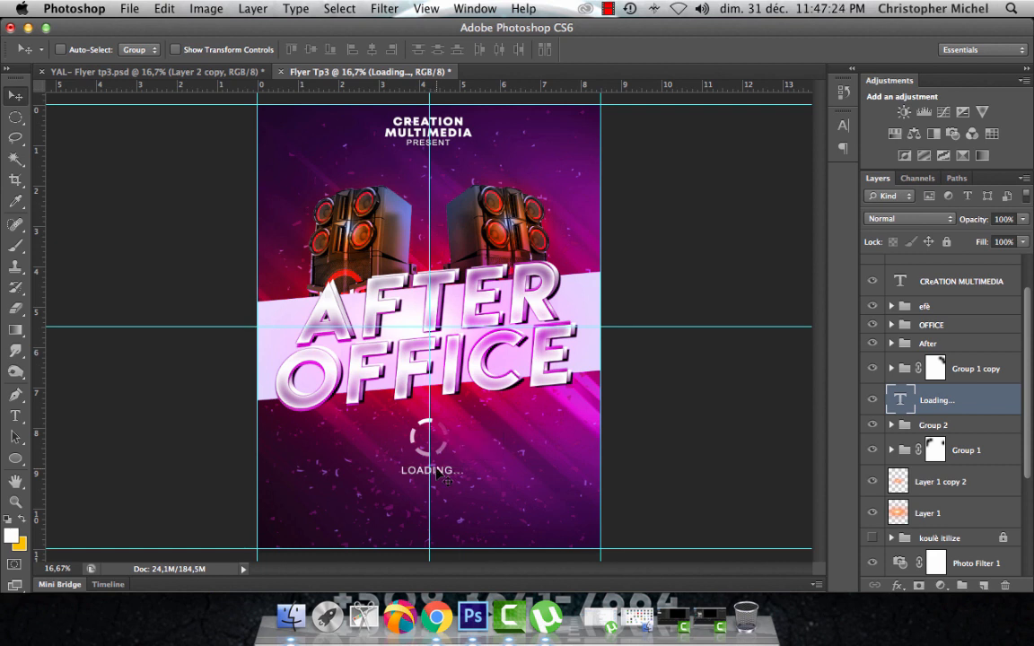
key(Left)
key(Right)
key(Left)
key(Left)
key(Up)
key(Up)
key(Up)
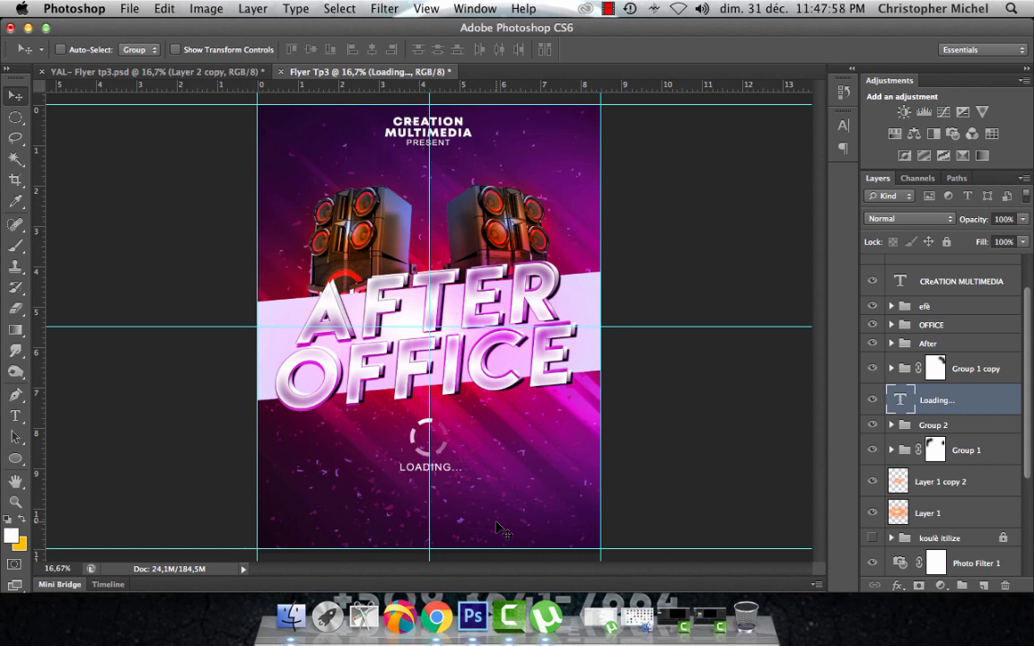
Make the "LOADING..." caption bold and hide the guides.
click(15, 416)
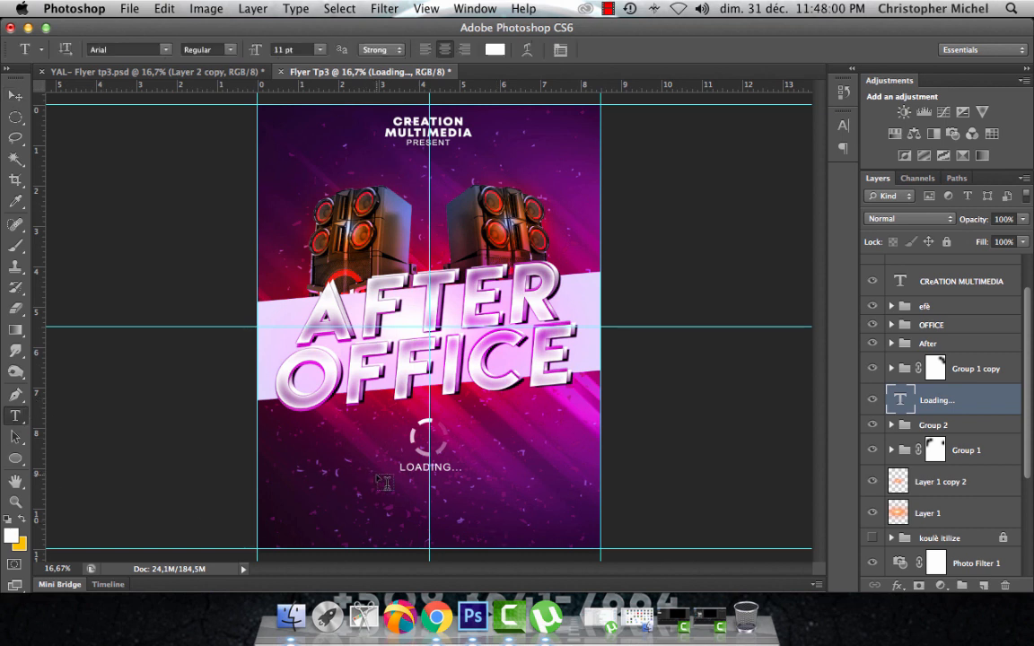
drag(398, 467, 462, 467)
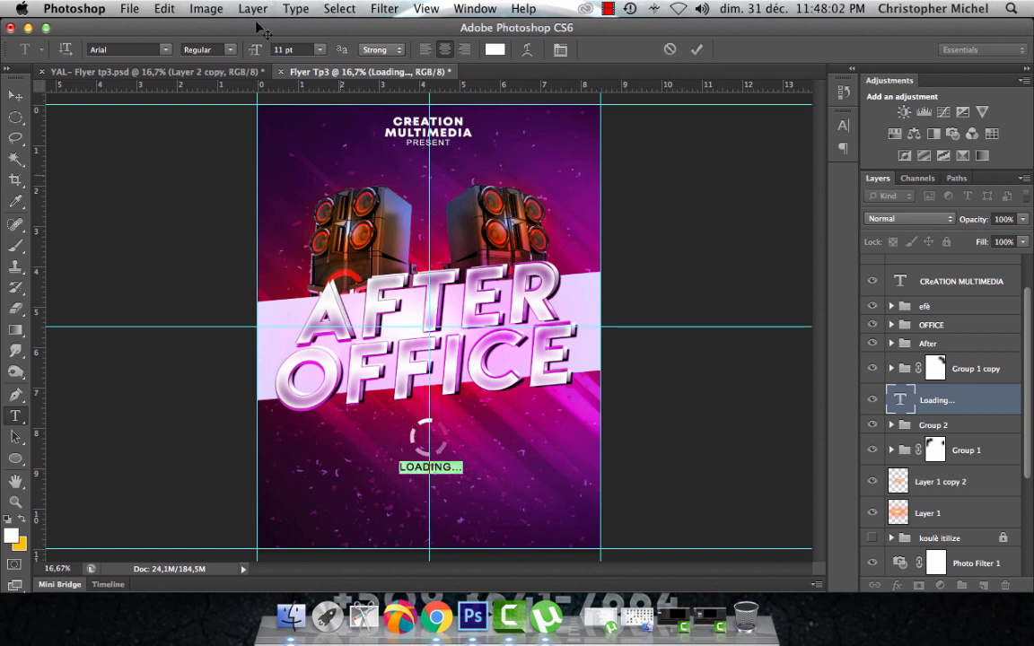
click(206, 50)
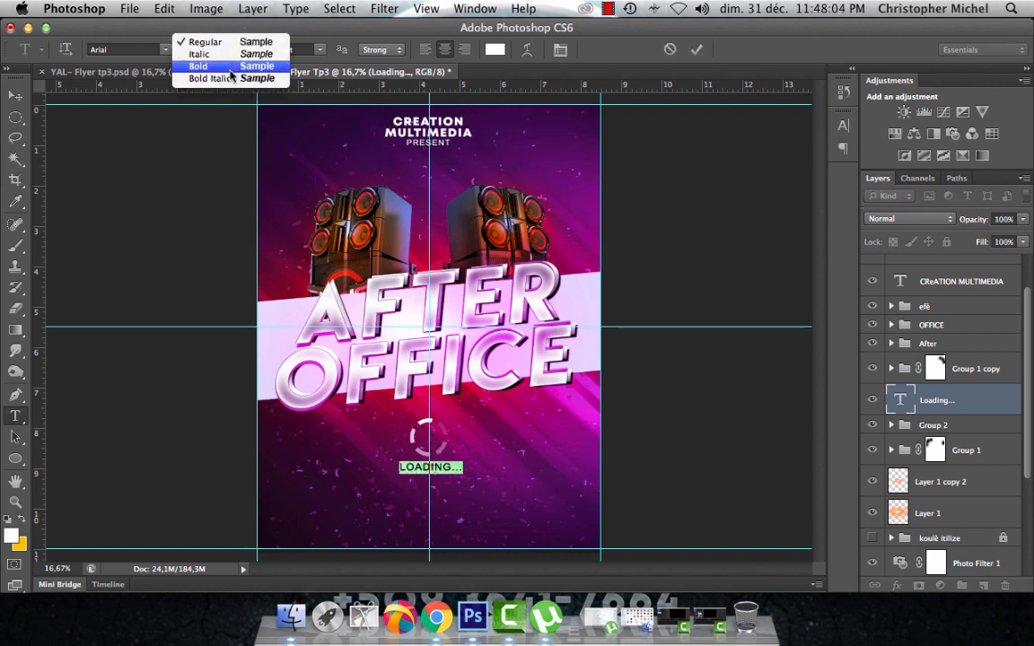
click(231, 68)
click(15, 95)
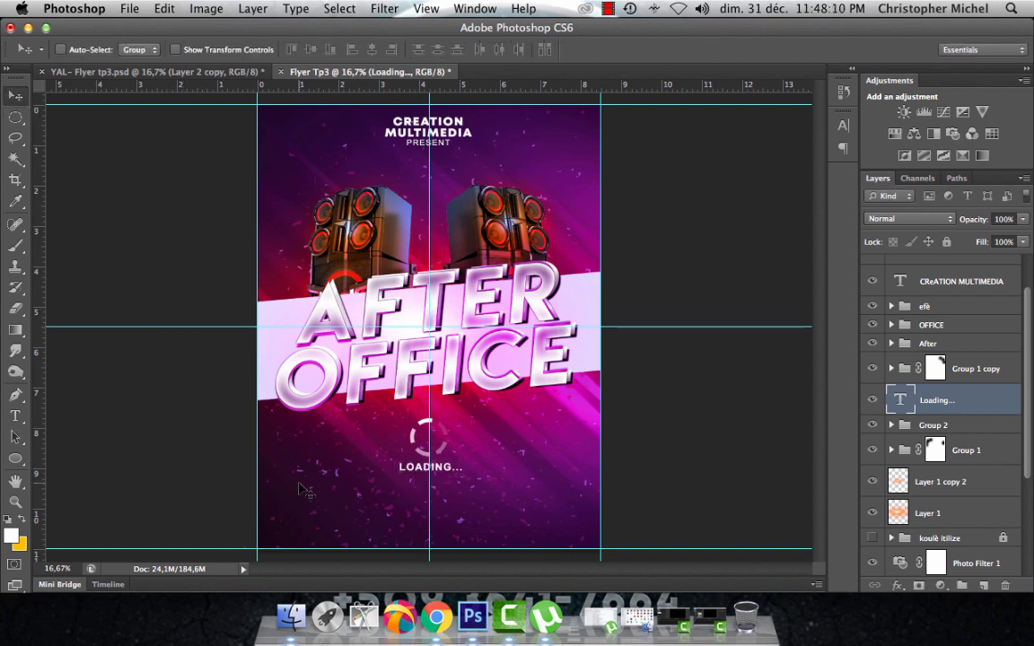
key(super+semicolon)
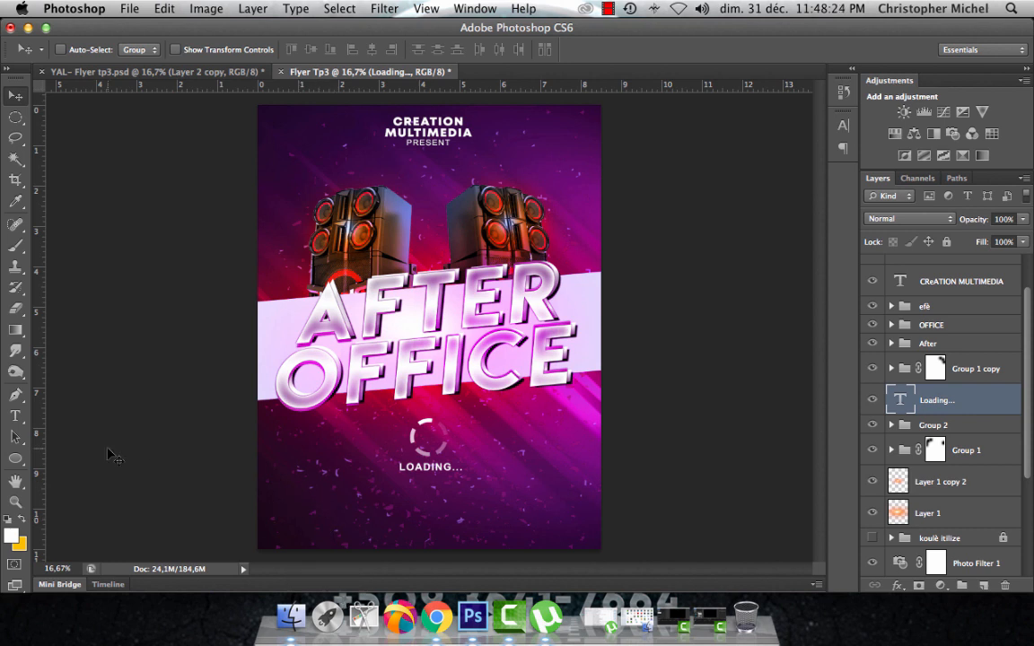
Draw a white rectangle without stroke, about 3030 × 162 px, across the flyer's bottom and nudge it slightly down.
drag(25, 459, 64, 412)
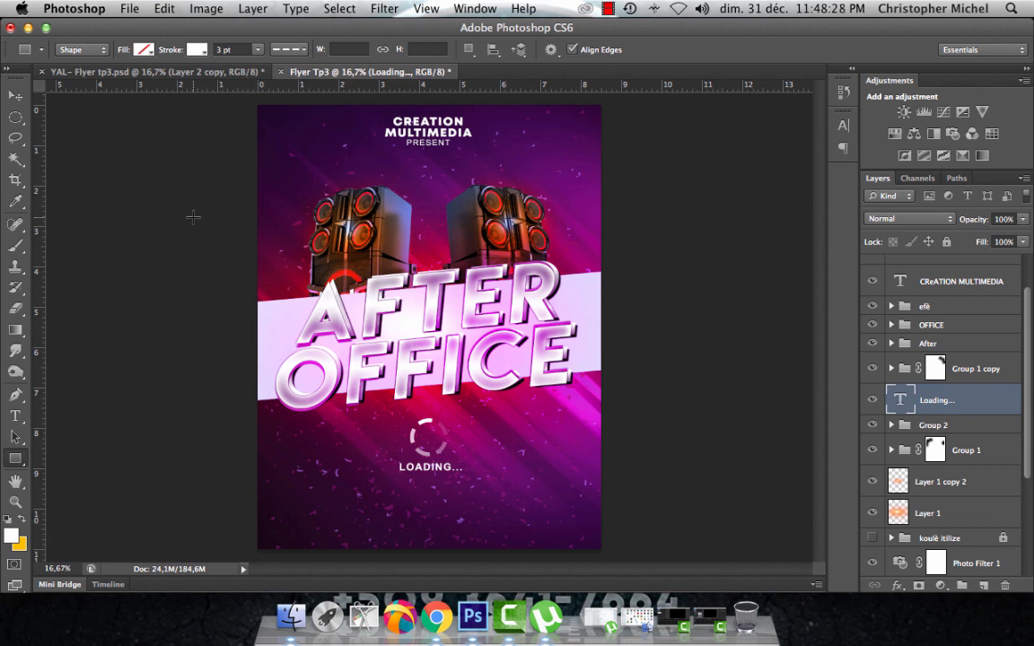
click(194, 50)
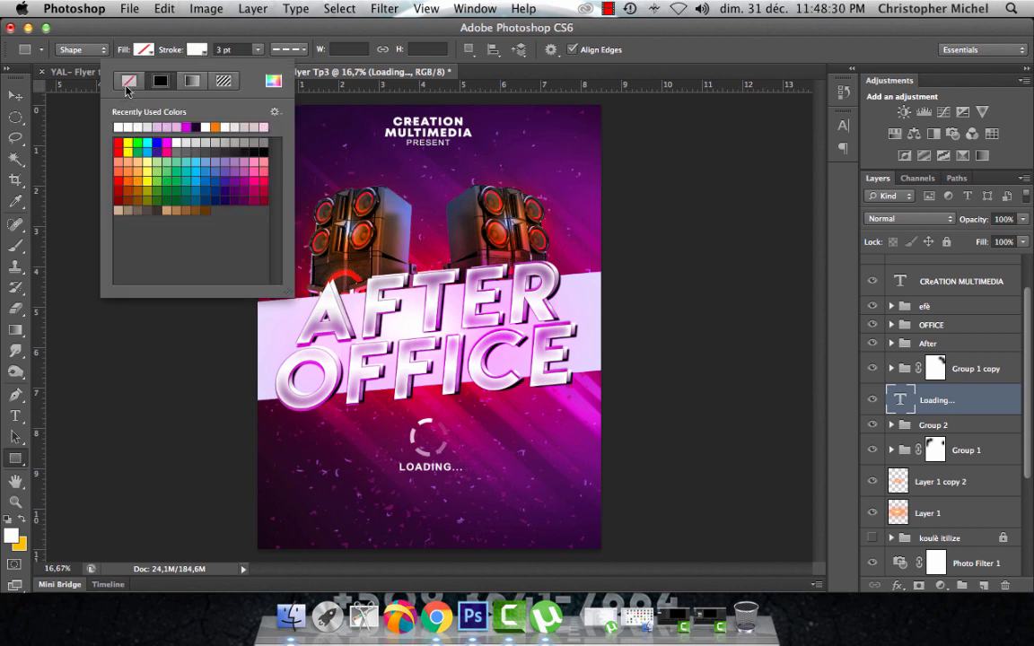
click(129, 81)
click(144, 50)
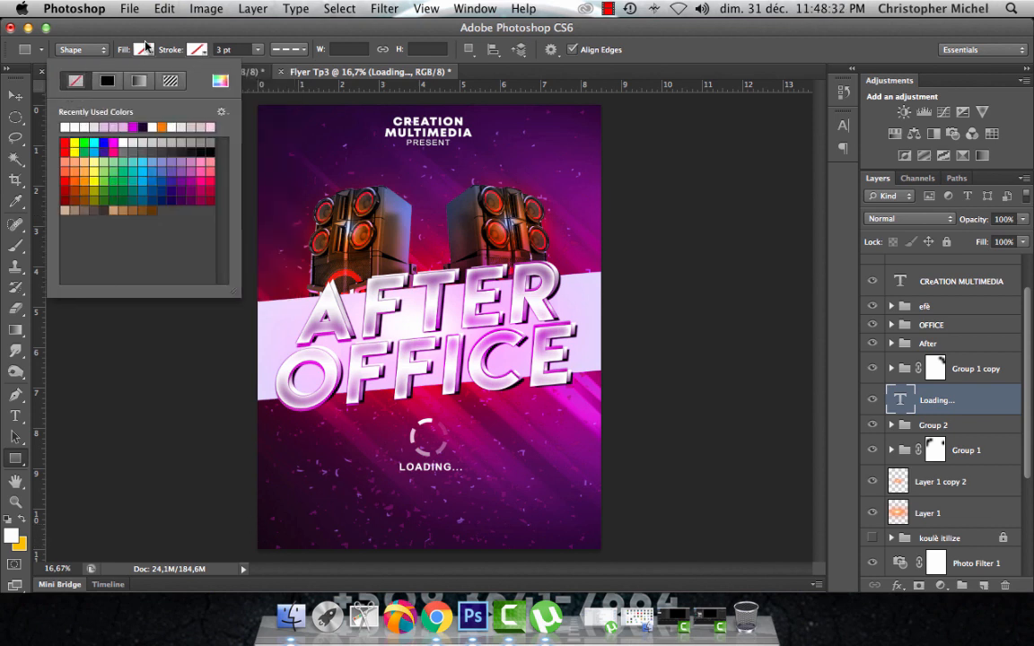
click(65, 126)
key(Return)
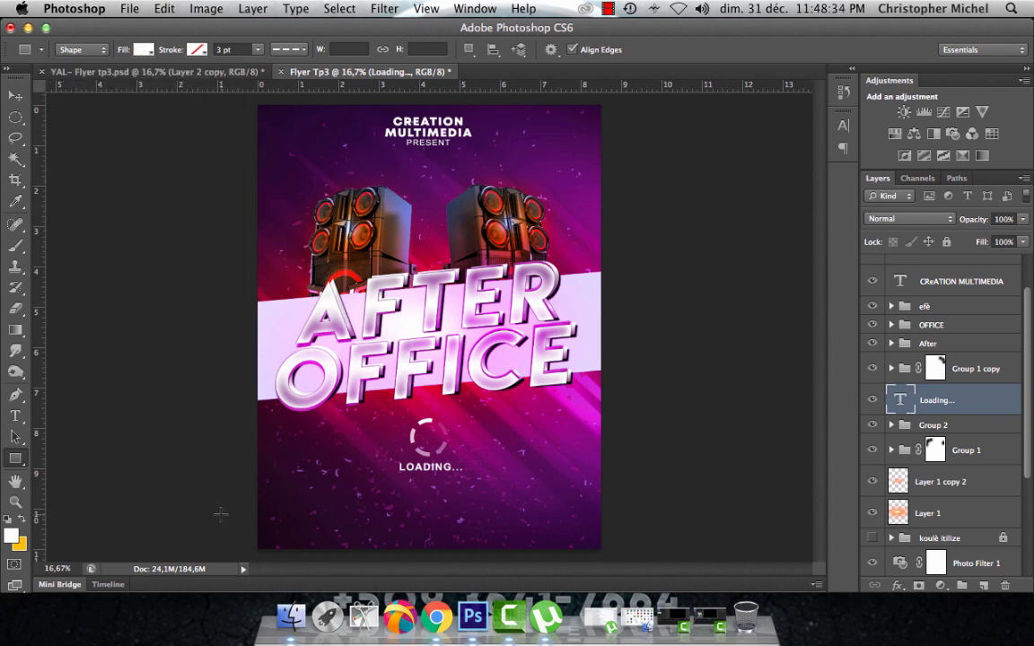
drag(238, 516, 646, 539)
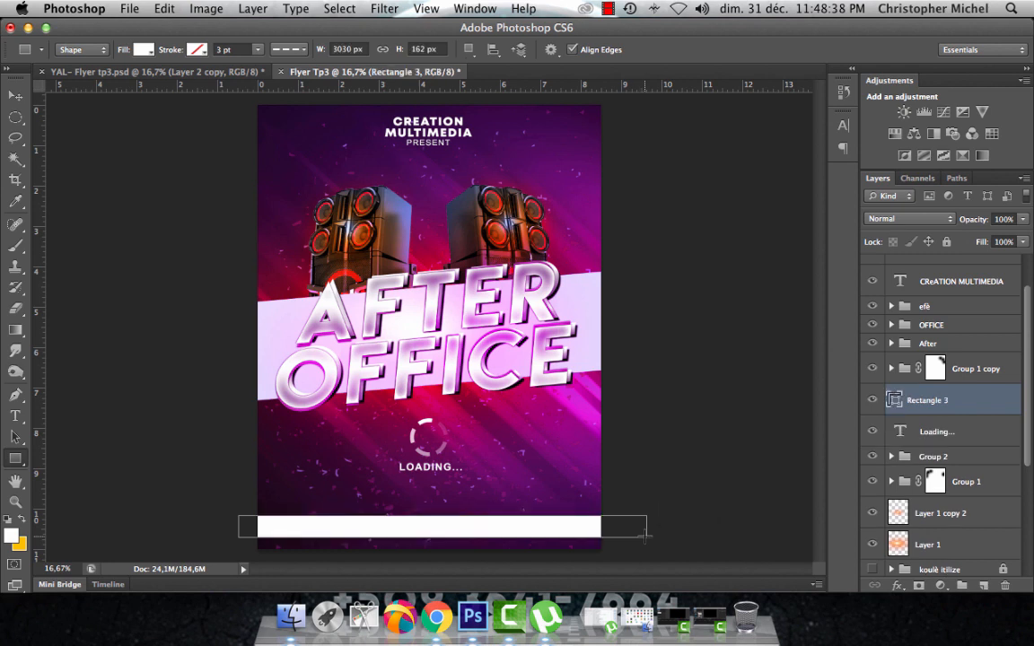
click(20, 94)
key(shift+Down)
key(shift+Down)
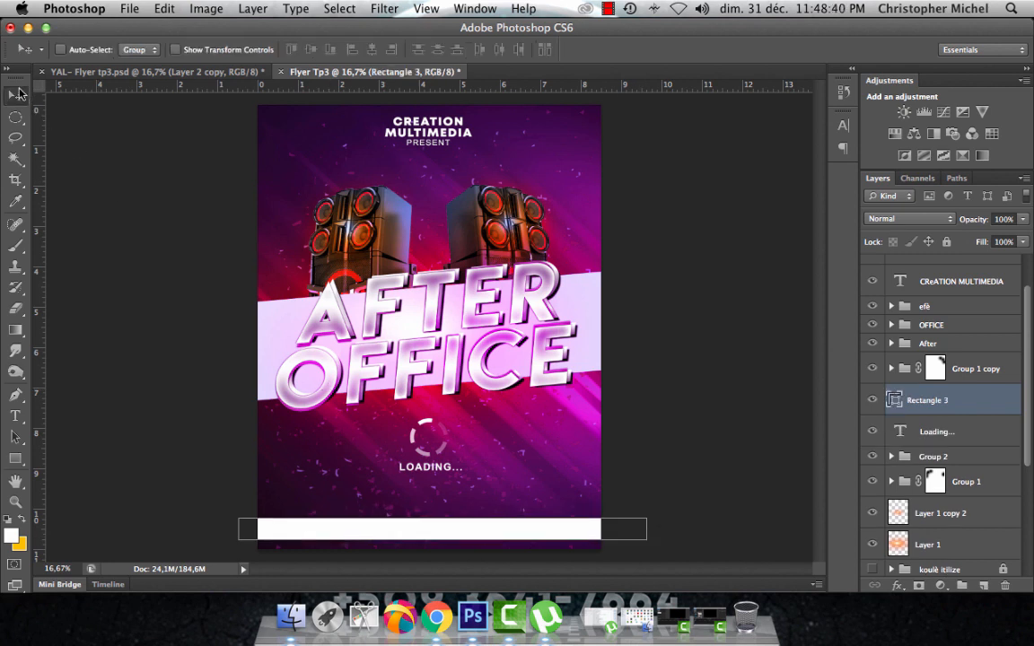
key(shift+Up)
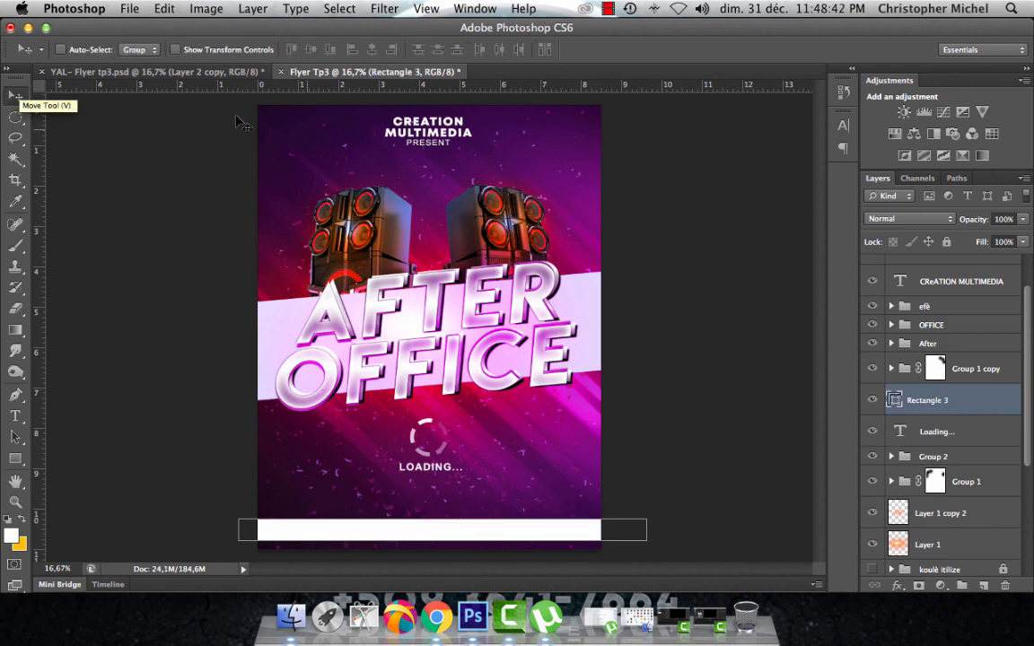
Move the "LOADING..." caption and the loading circle in Group 2 down together, closer to the white bar.
click(934, 429)
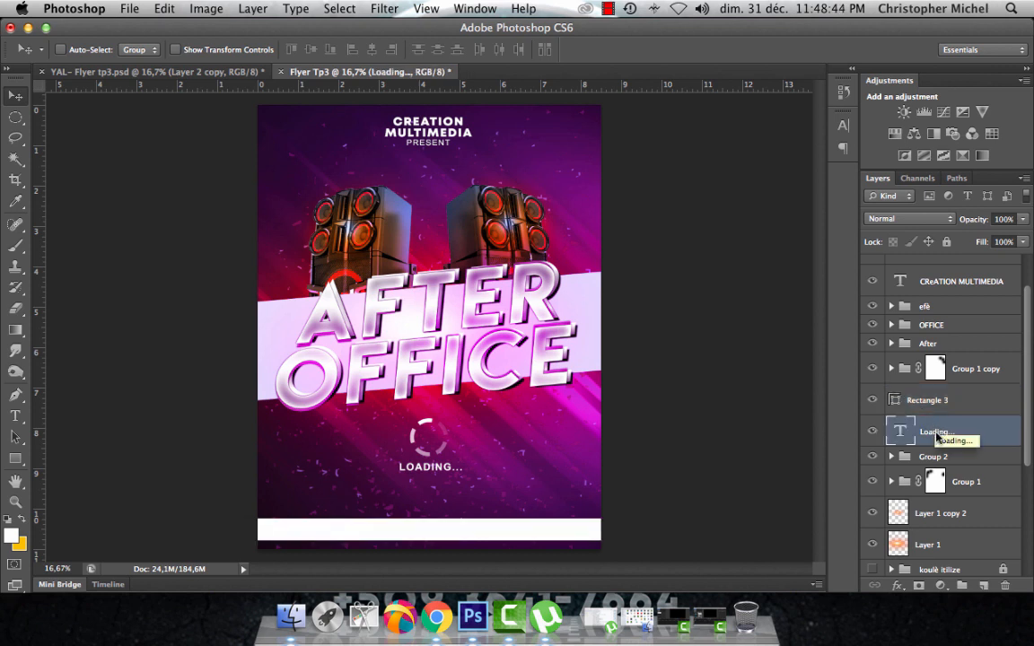
shift+click(957, 459)
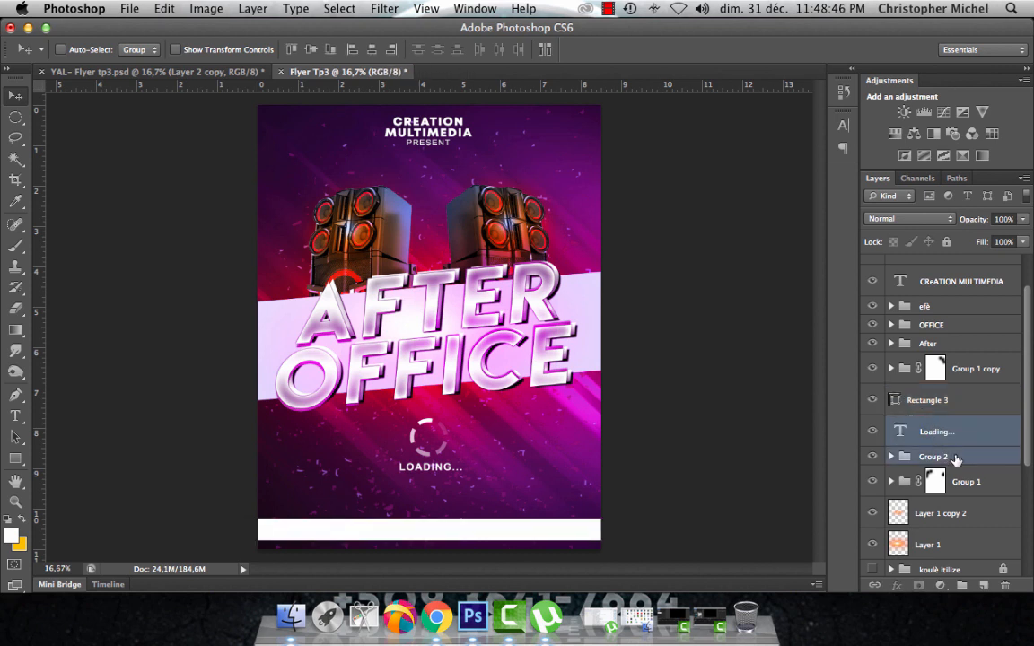
key(shift+Down)
key(shift+Down)
key(shift+Down)
key(shift+Down)
key(shift+Down)
key(shift+Down)
key(shift+Down)
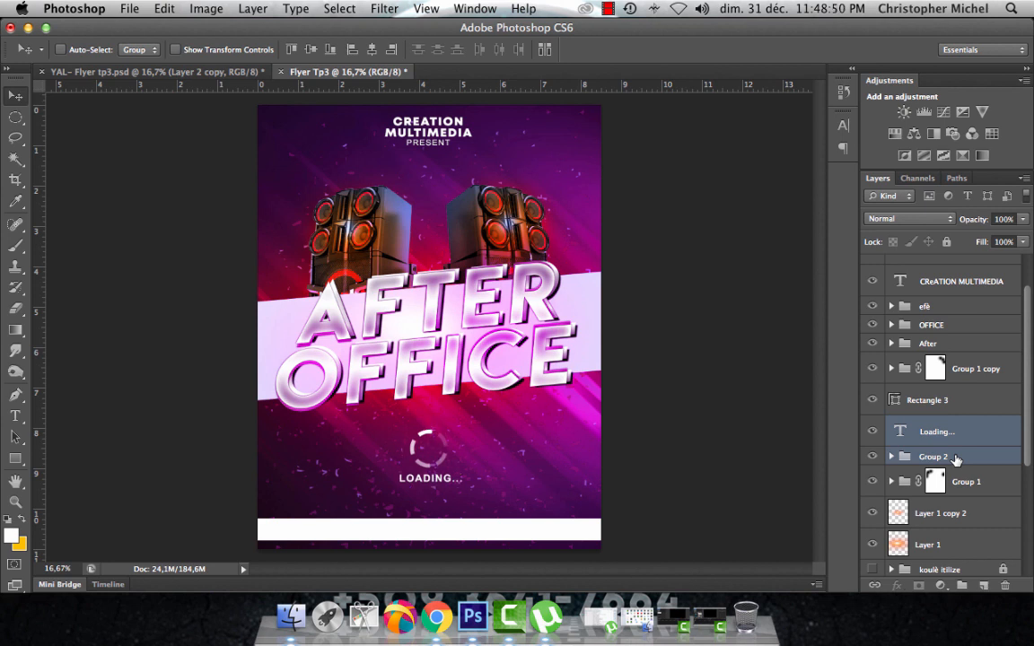
Set the text colour to the dark purple #2e0534 sampled from the flyer's background with the caption layer still selected.
click(15, 417)
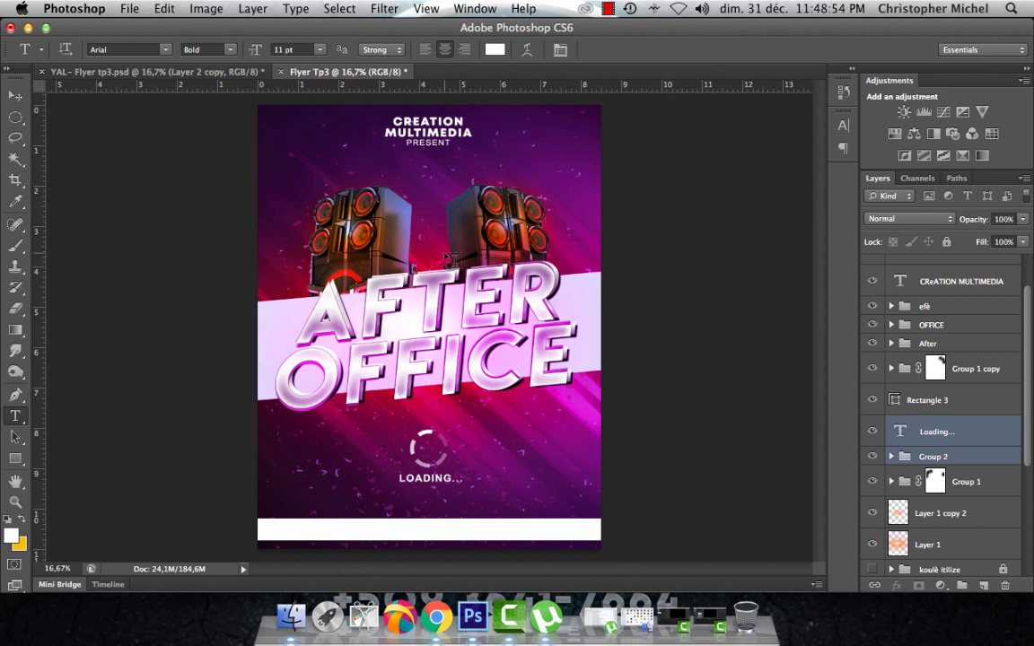
click(495, 51)
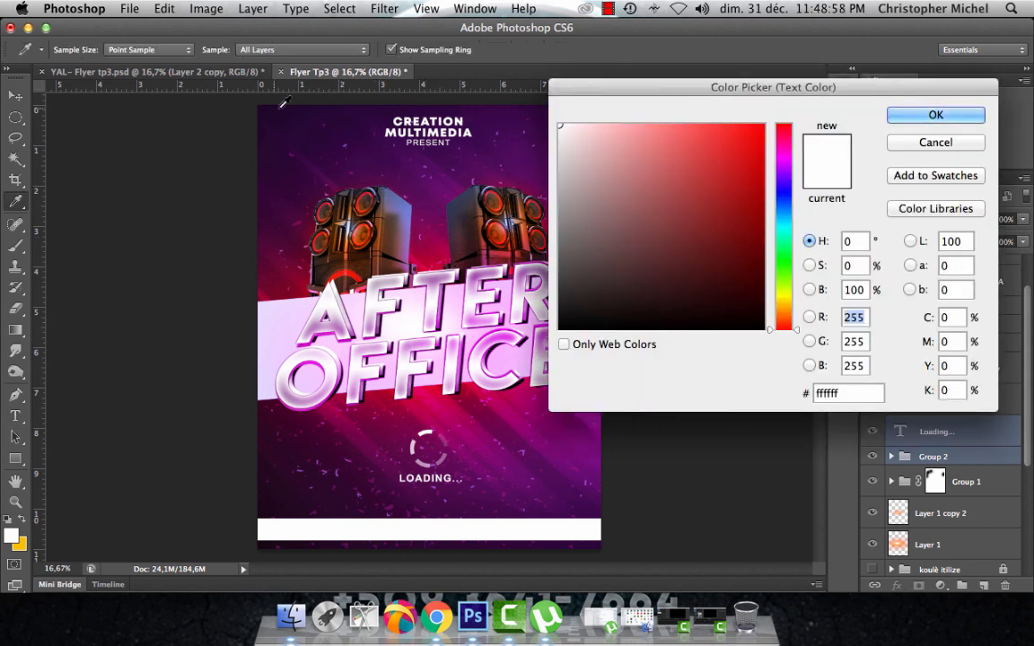
click(257, 132)
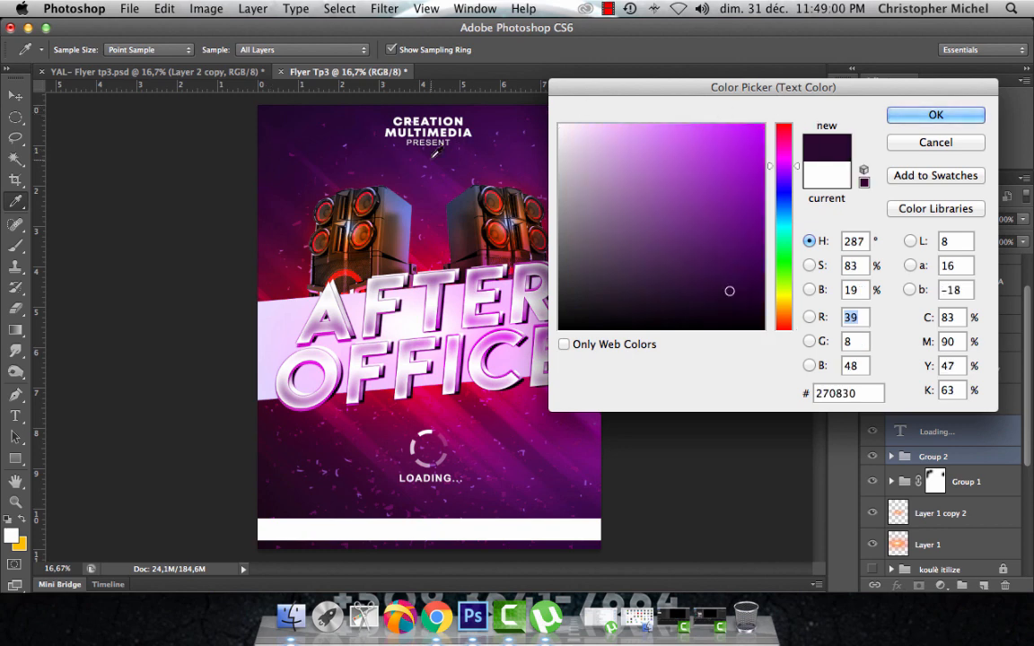
click(260, 166)
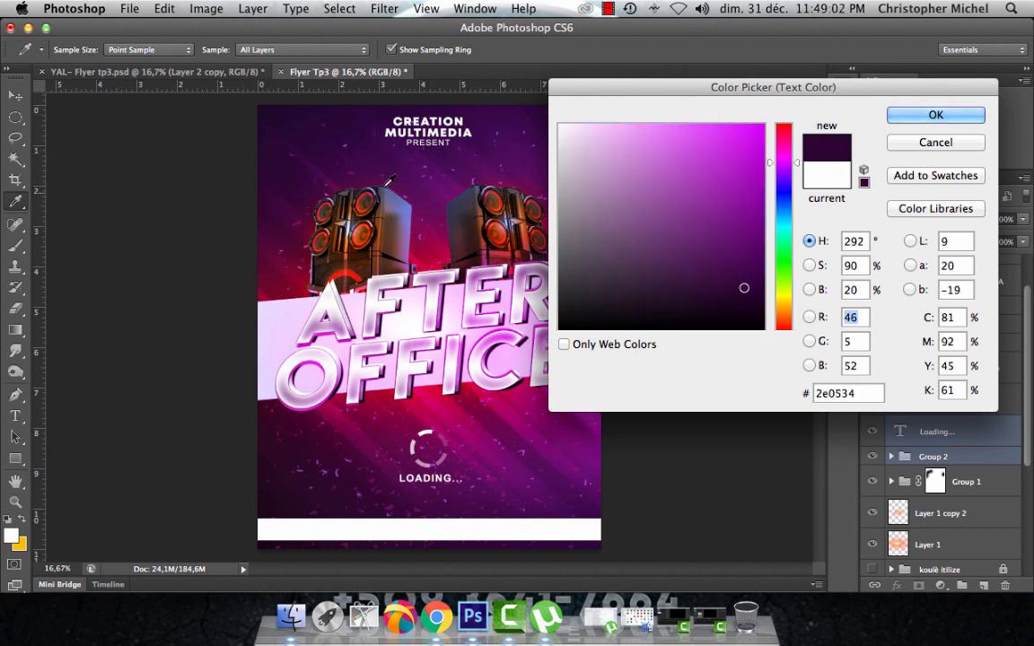
click(935, 115)
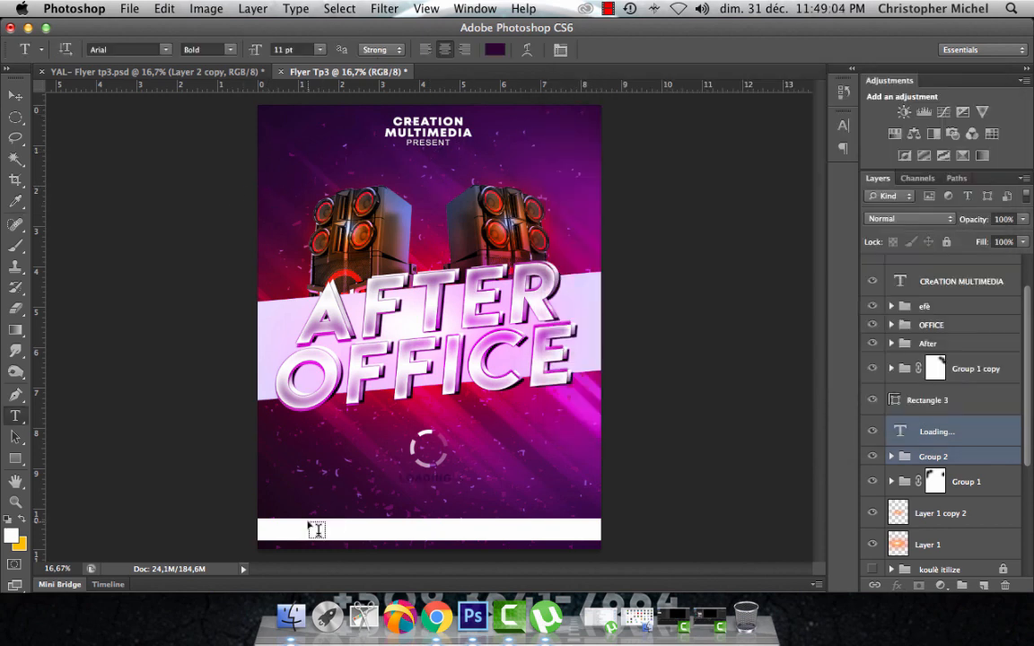
Add a text line with the first contact phone number and a slash on the white bar, its layer above Group 1 copy.
click(305, 494)
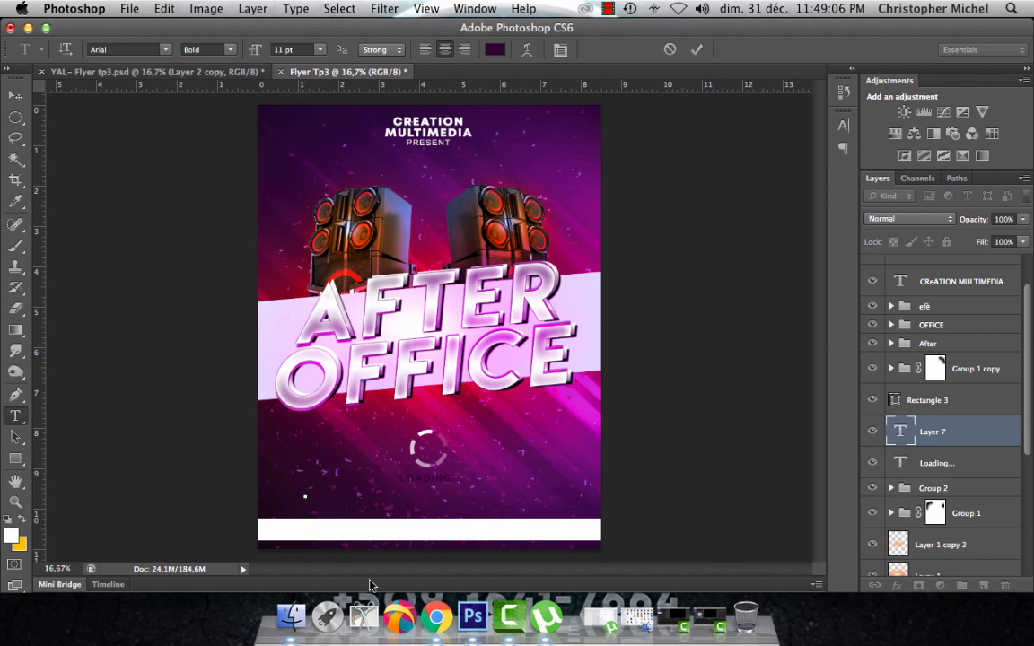
text(Date : Dimanche 31 Decembre 20)
drag(339, 478, 361, 518)
click(15, 94)
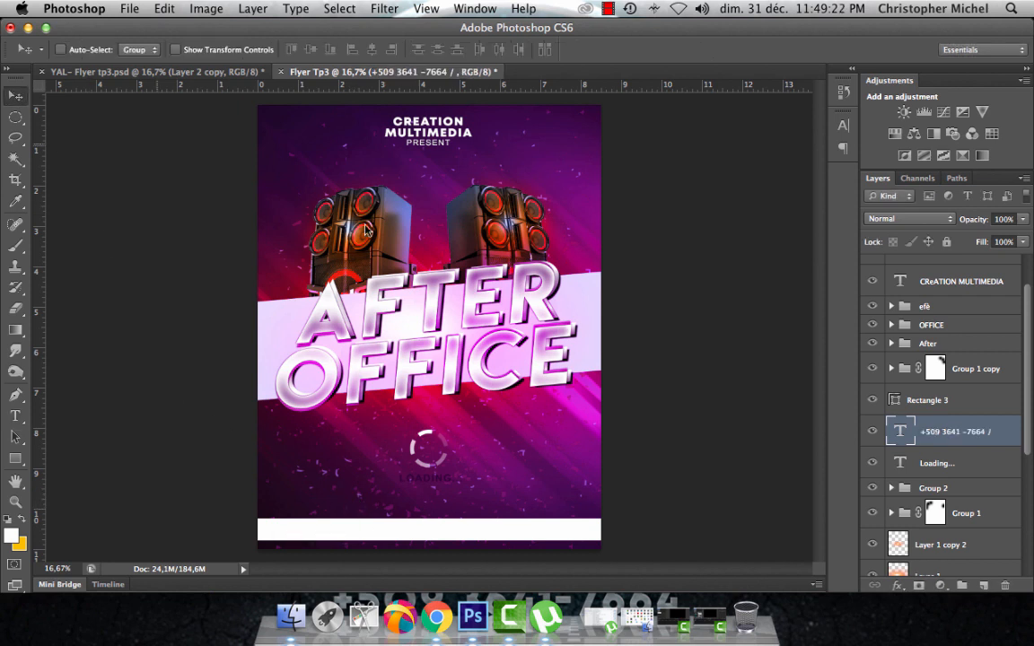
drag(933, 431, 949, 354)
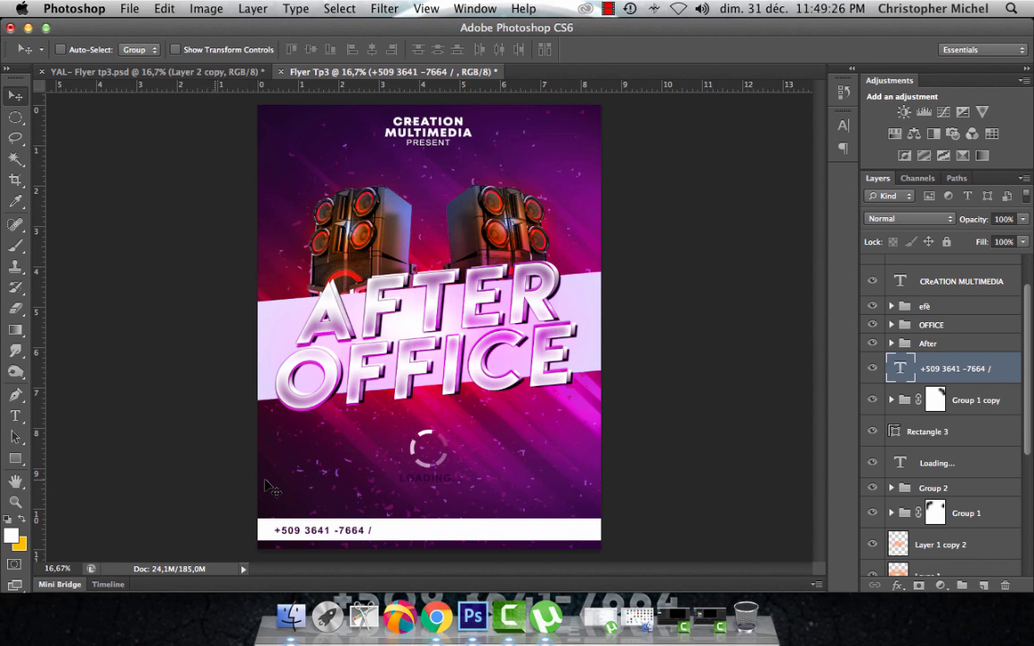
Append the second contact phone number after the slash and add a space after the hyphen in both numbers.
click(15, 416)
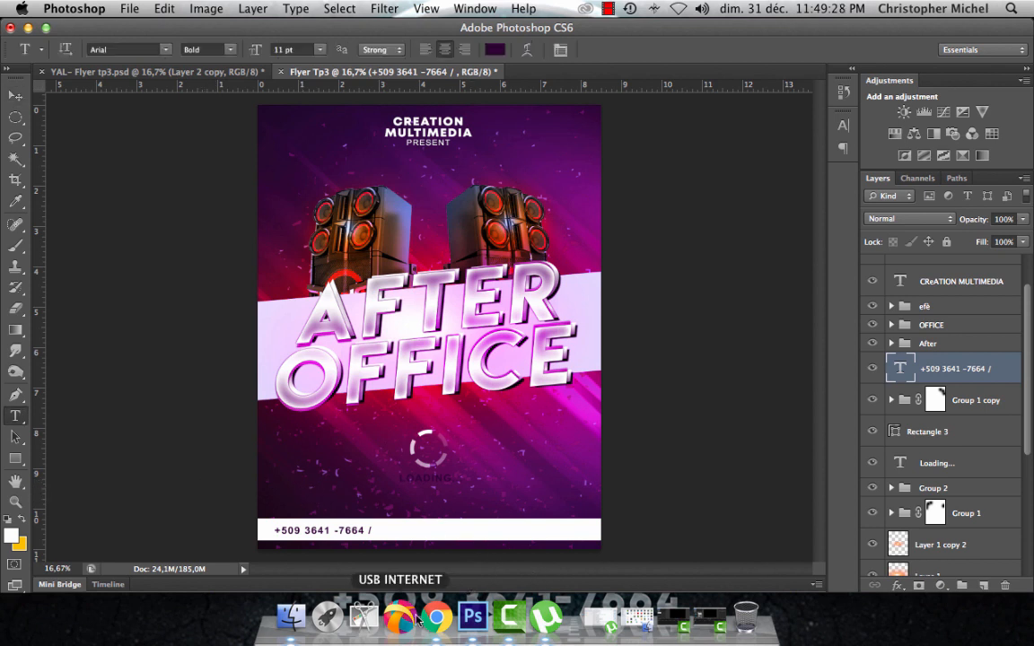
click(371, 530)
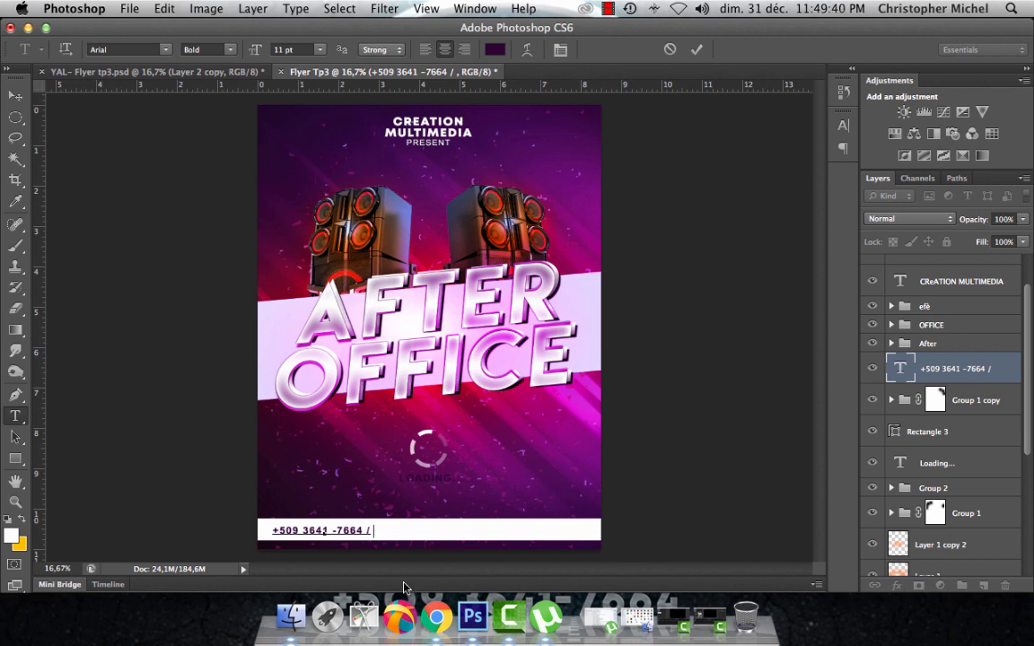
text(4261)
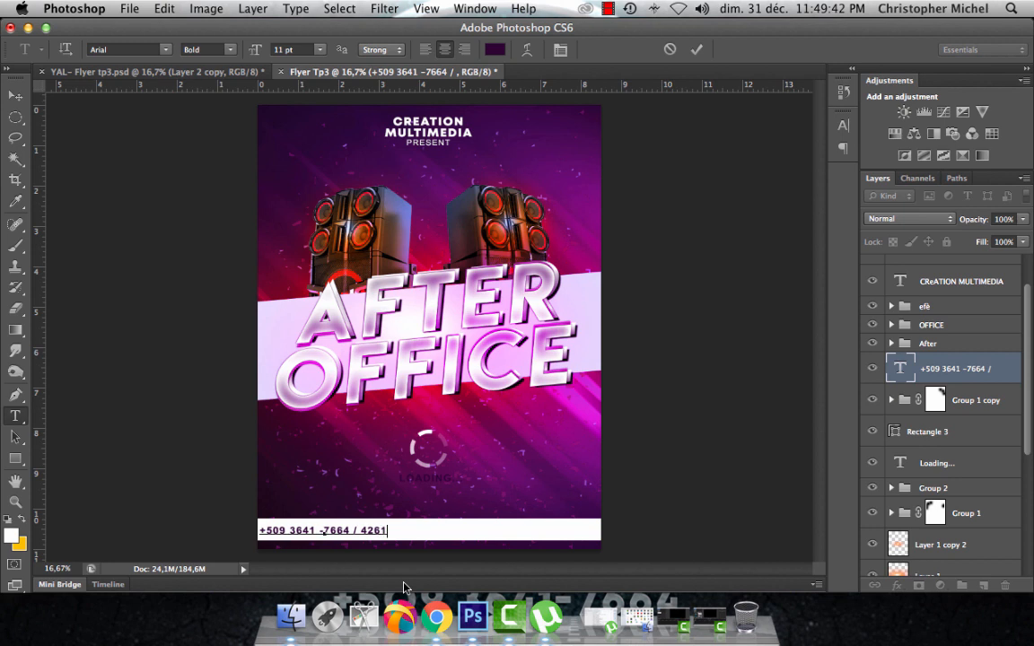
text( -977)
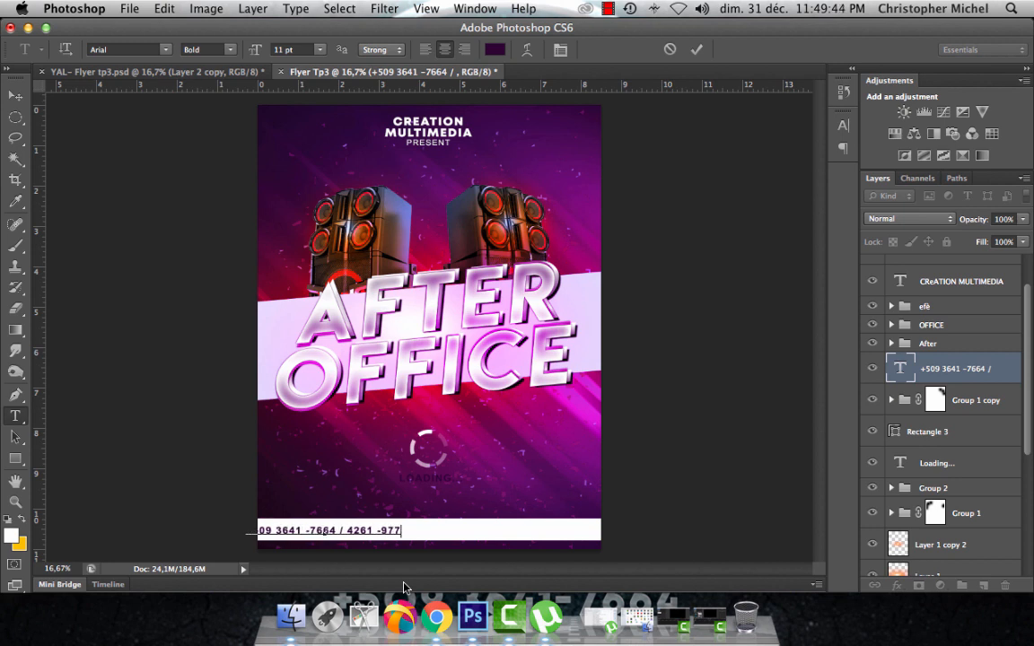
key(BackSpace)
text(22)
click(377, 530)
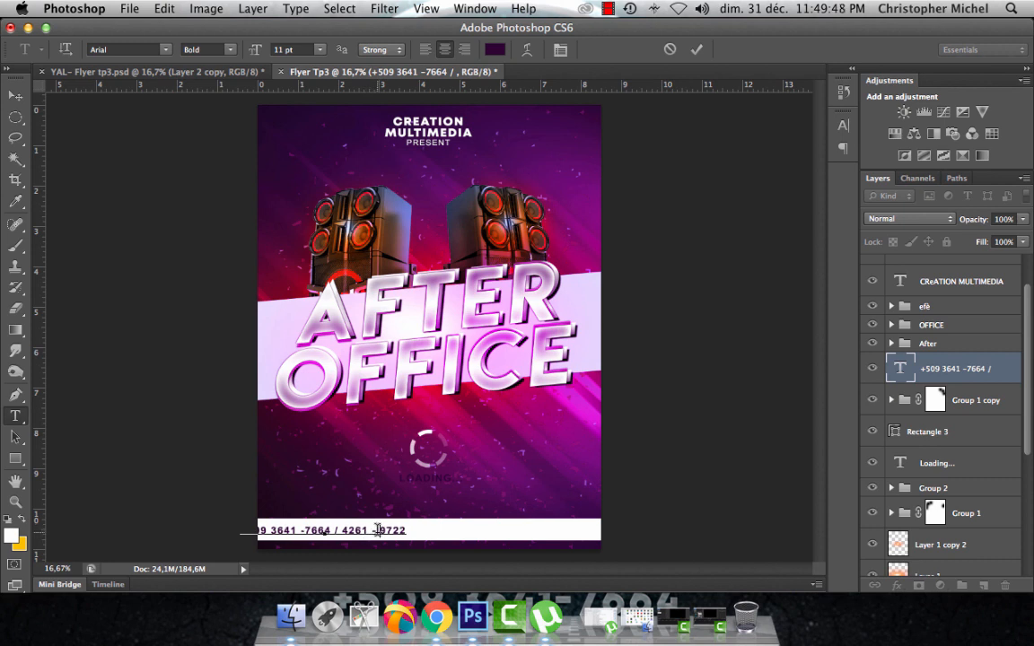
key(ctrl+a)
click(313, 530)
Set the font size of the whole phone number line to 22 pt.
key(ctrl+a)
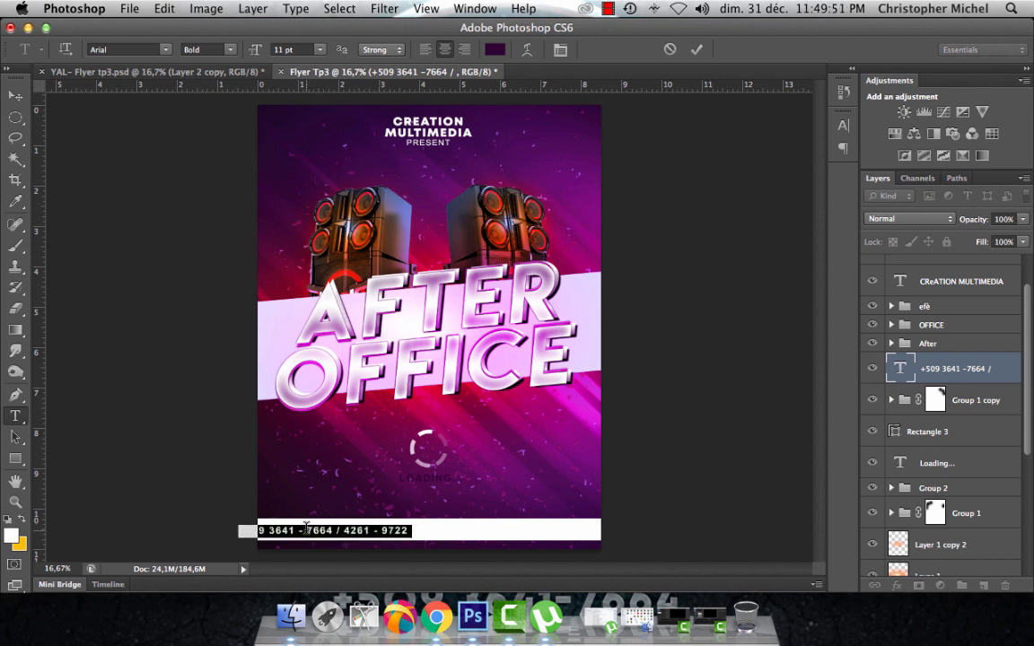
click(285, 49)
text(37)
key(Return)
drag(283, 55, 273, 56)
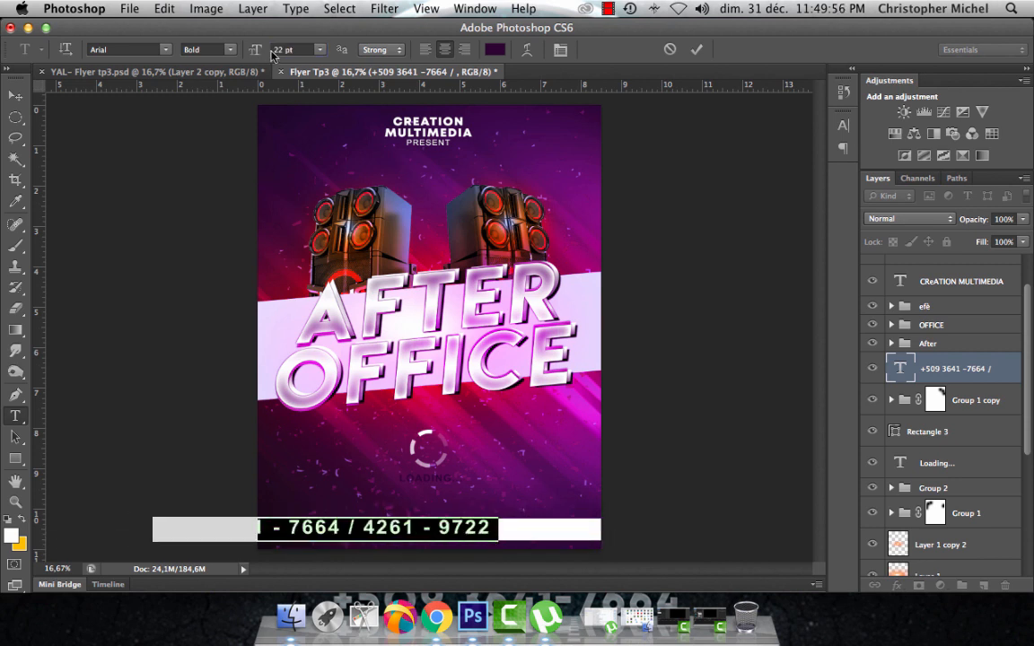
click(25, 98)
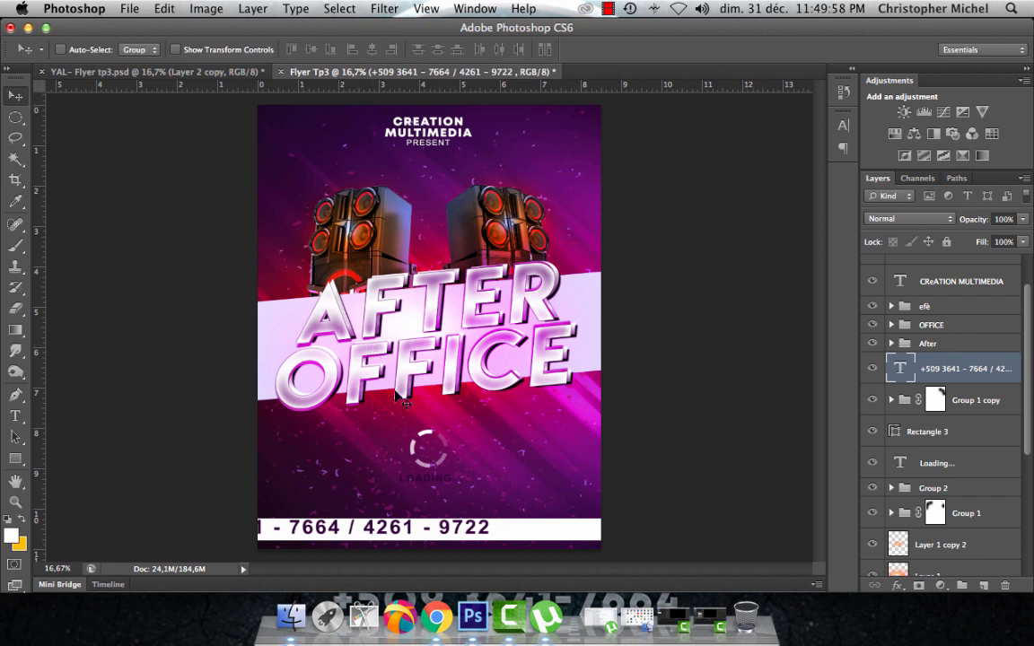
Move the phone number line onto the middle of the white bar and scale it down to fit the flyer's width.
drag(476, 528, 549, 534)
key(super+t)
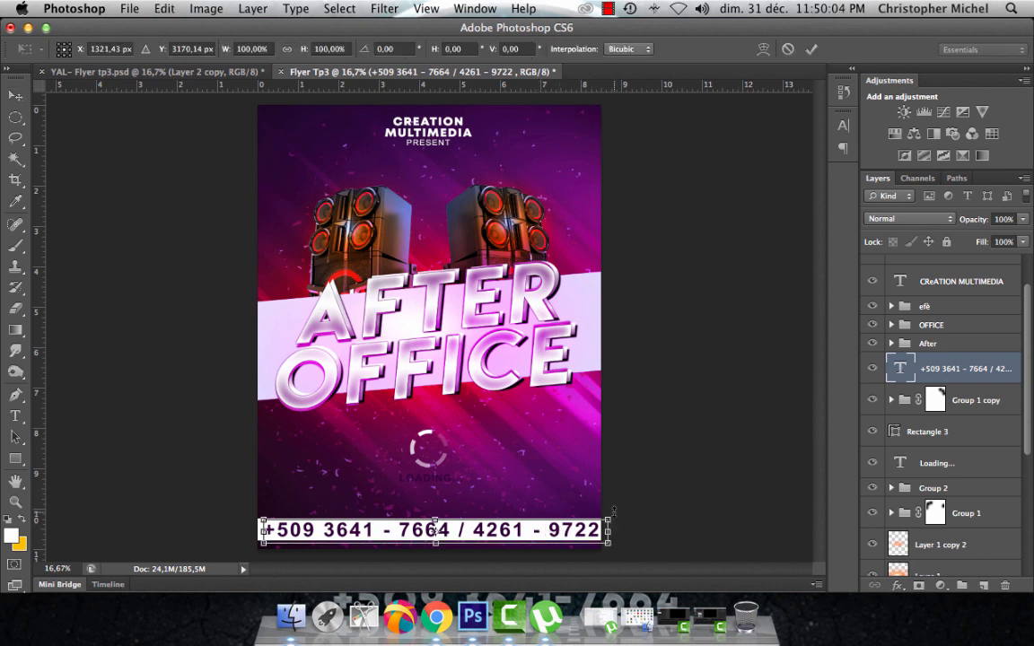
drag(603, 519, 586, 521)
key(Return)
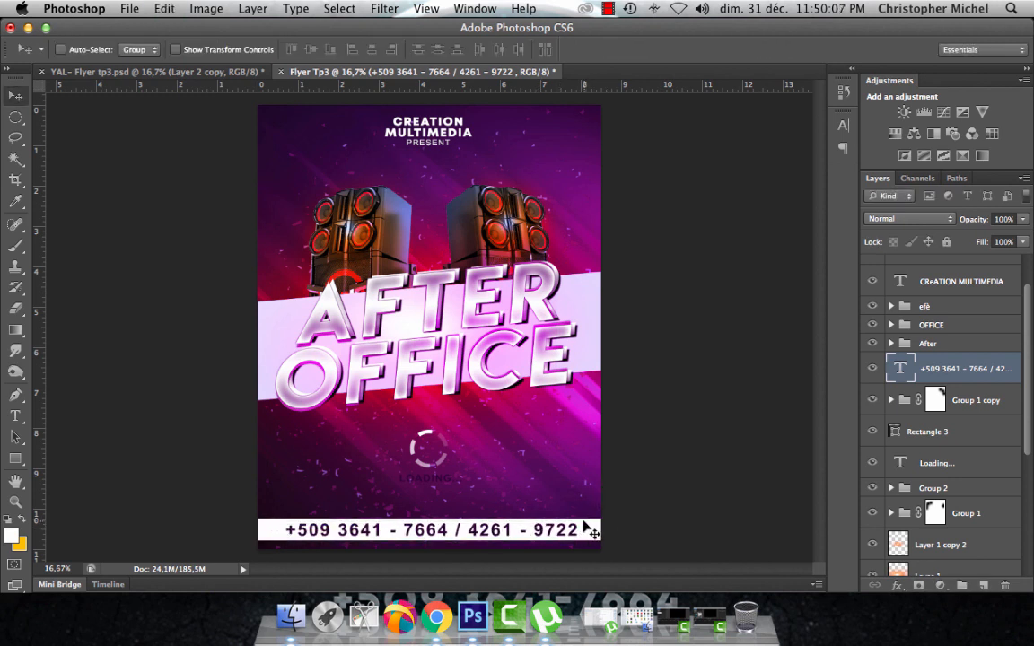
Remove the spaces around the hyphens in both phone numbers on the white bar.
click(15, 415)
click(407, 530)
key(BackSpace)
key(BackSpace)
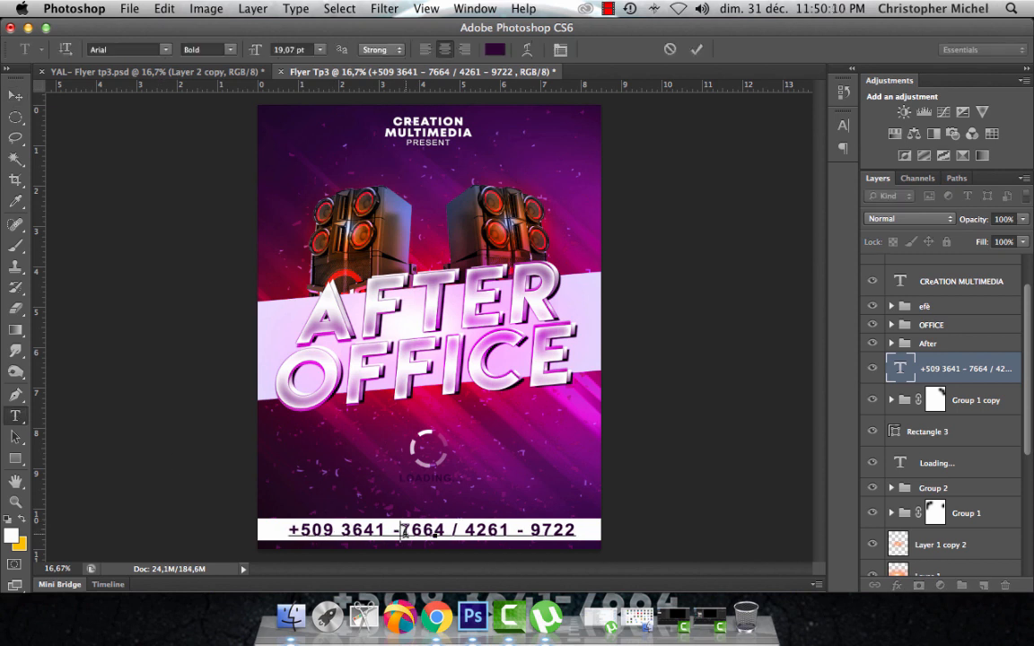
key(BackSpace)
text(-)
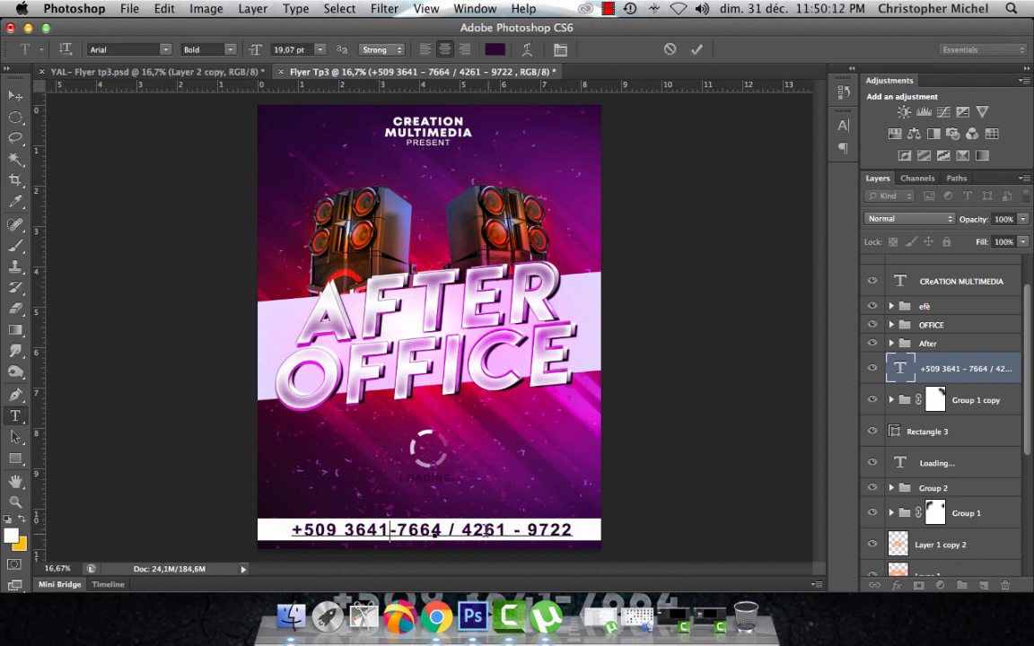
click(529, 530)
key(BackSpace)
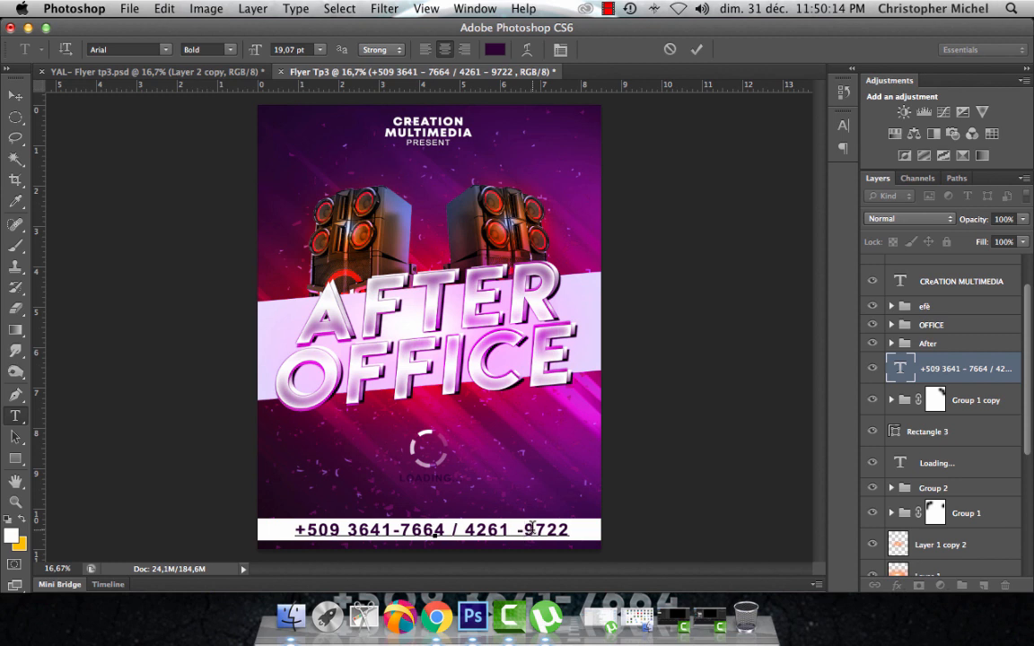
key(Left)
key(BackSpace)
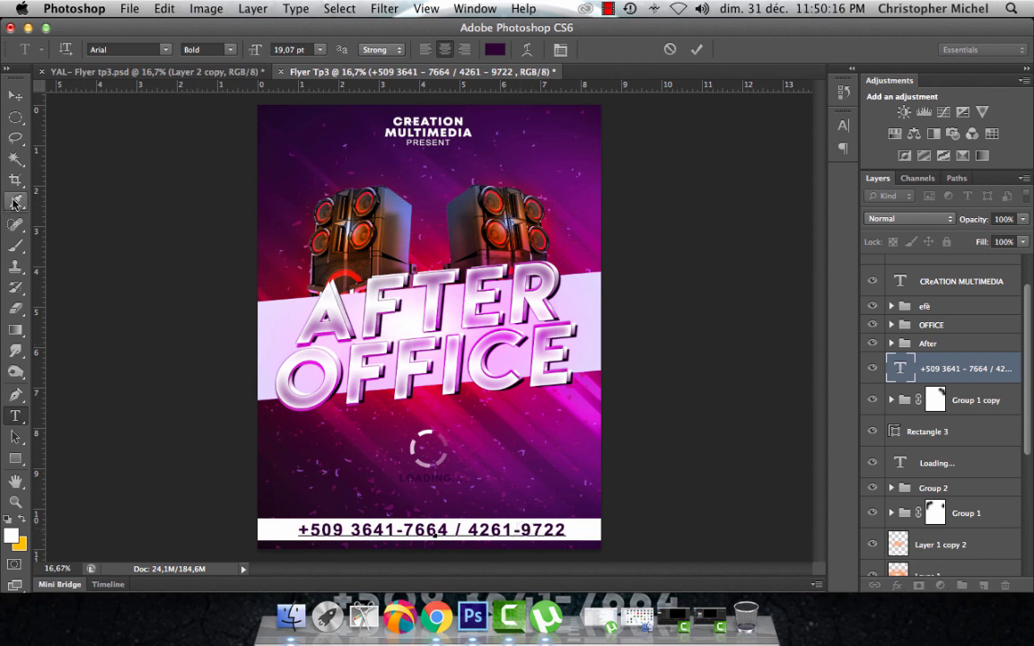
Nudge the phone number line slightly left along the white bar.
click(10, 96)
key(shift+Left)
key(shift+Left)
key(shift+Left)
key(shift+Left)
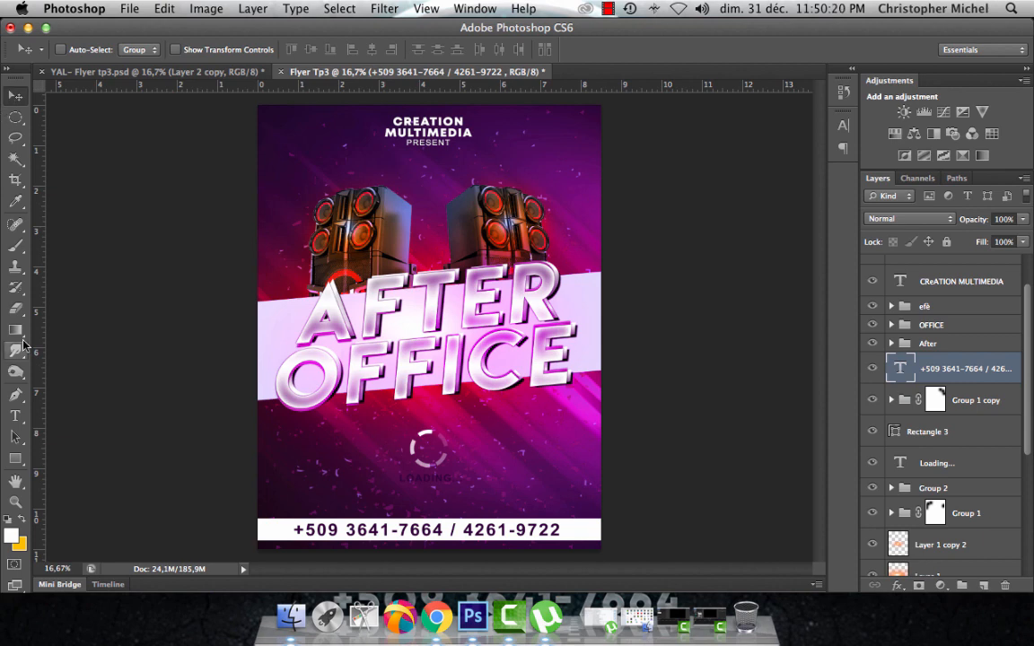
Change the colour of the "Loading..." text to white (ffffff).
click(15, 415)
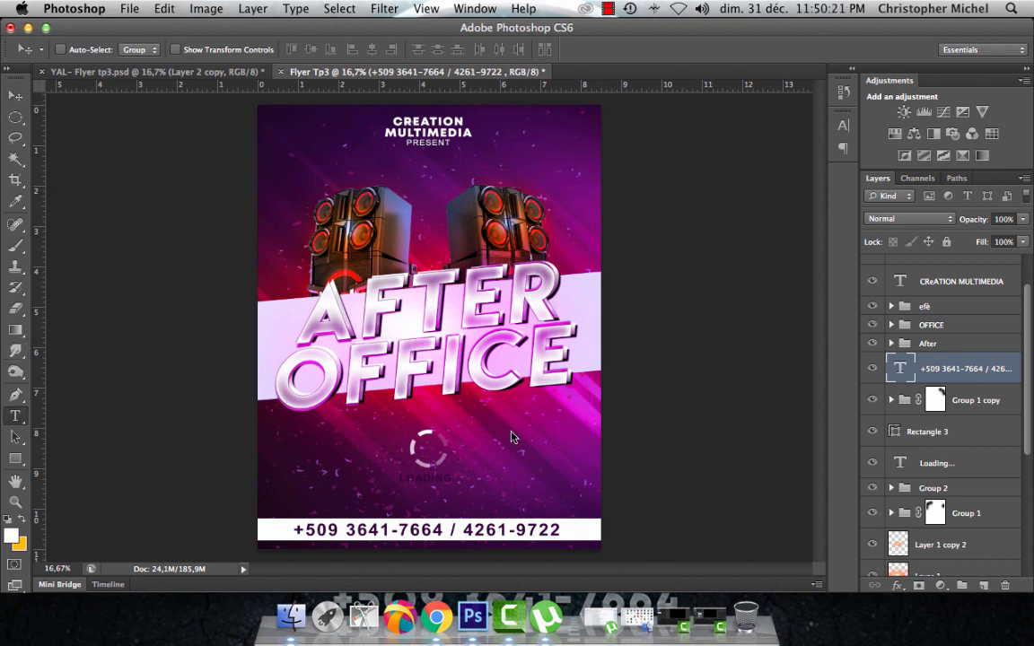
triple_click(443, 477)
click(504, 51)
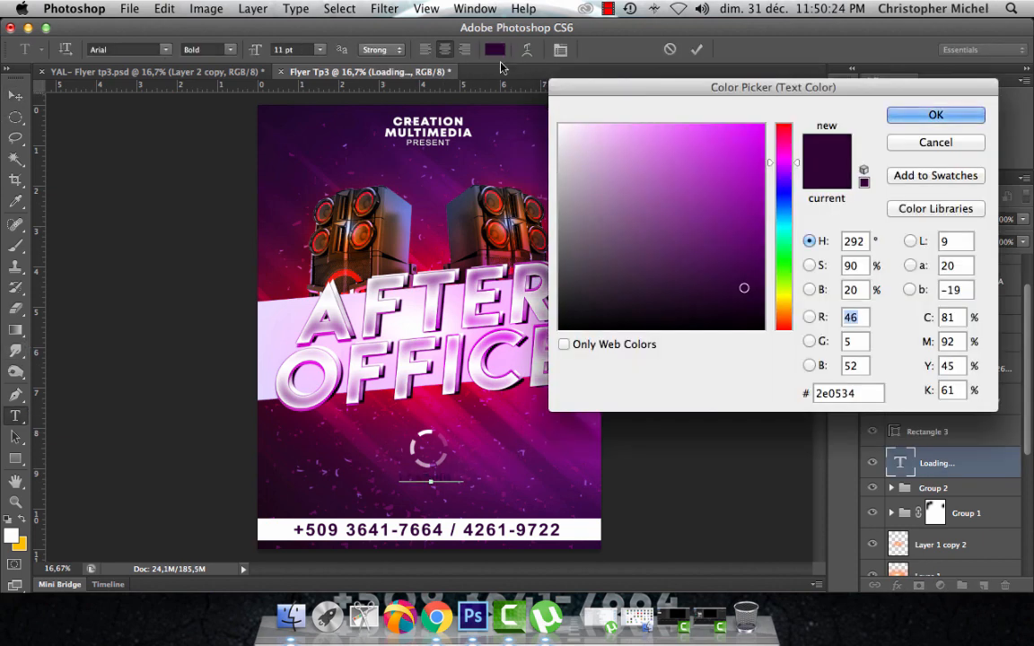
drag(583, 125, 517, 94)
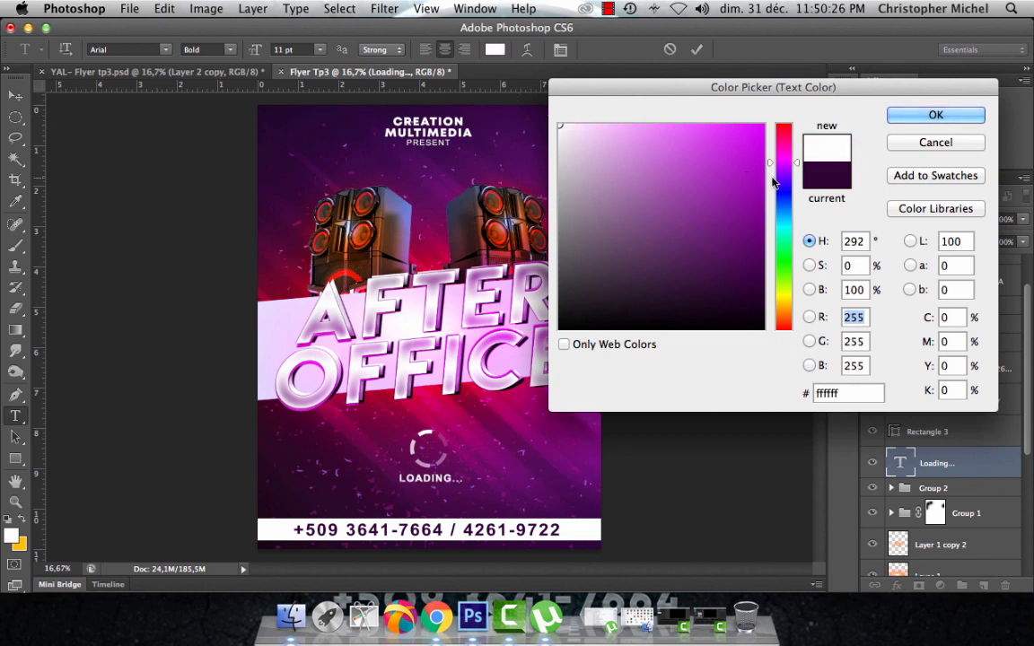
click(933, 115)
click(14, 98)
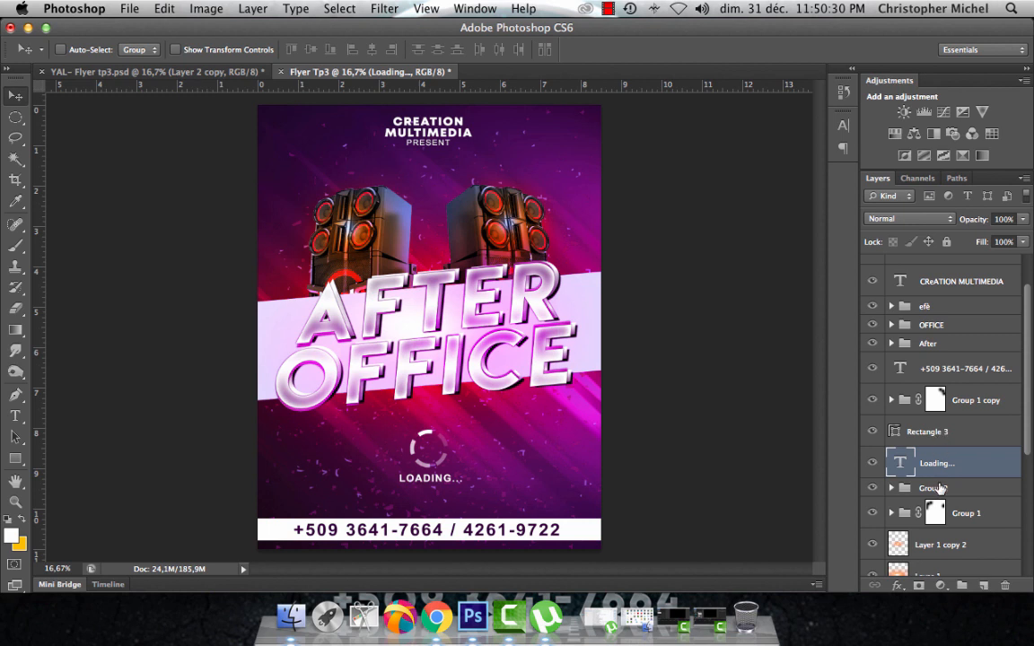
Scale up the "Loading..." text and the loading circle in Group 2 together, proportionally about their shared centre.
shift+click(933, 488)
key(super+t)
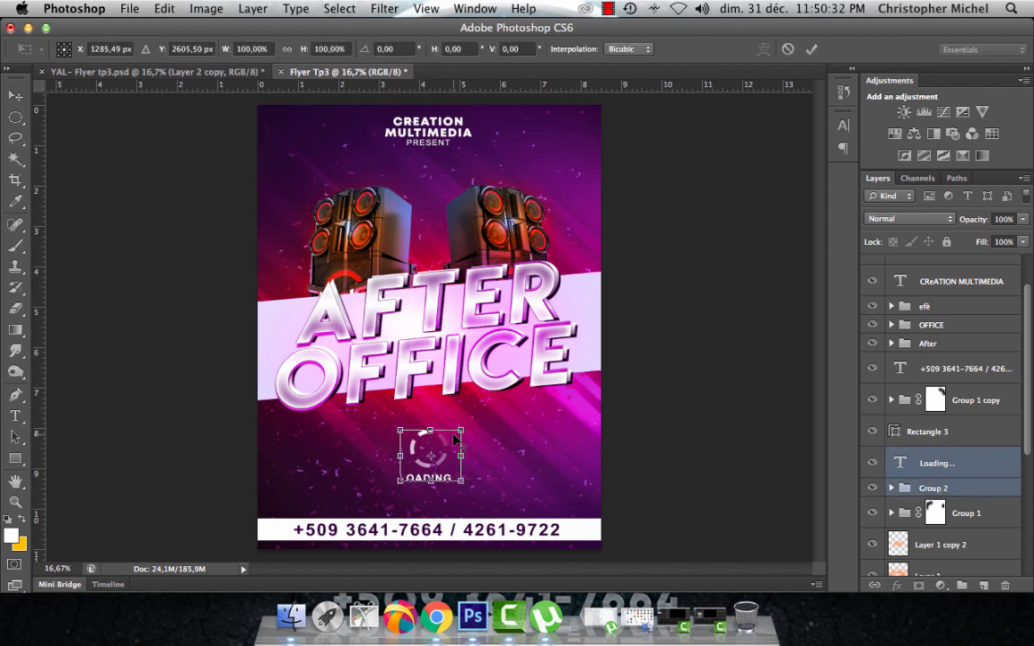
drag(461, 429, 482, 413)
key(Return)
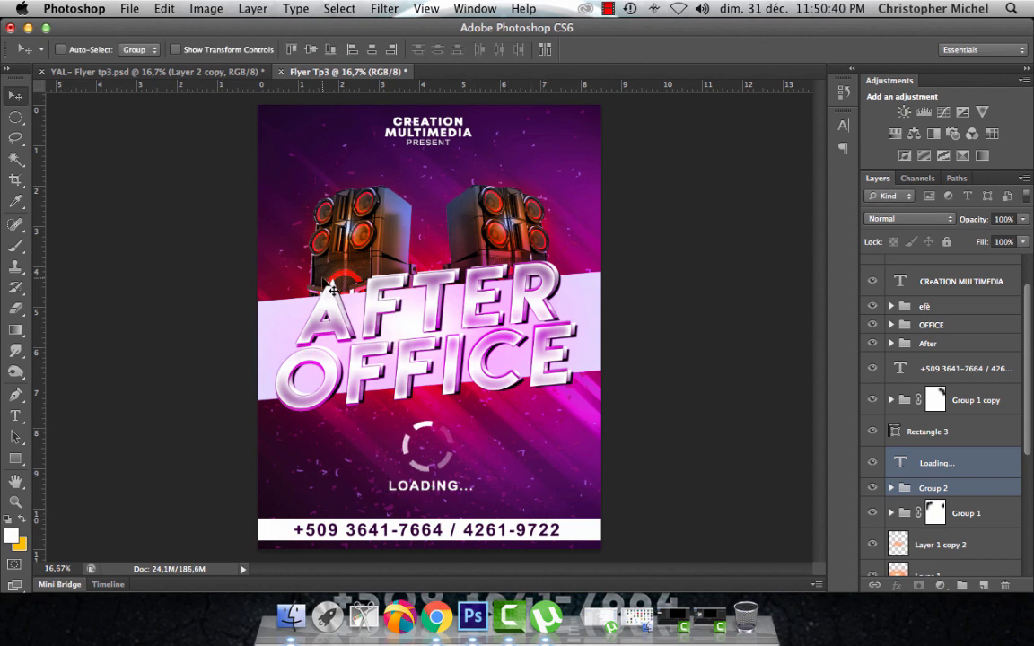
Show the guides, nudge the loading circle and its text slightly right around the vertical centre guide, and compare with YAL- Flyer tp3.psd.
key(super+semicolon)
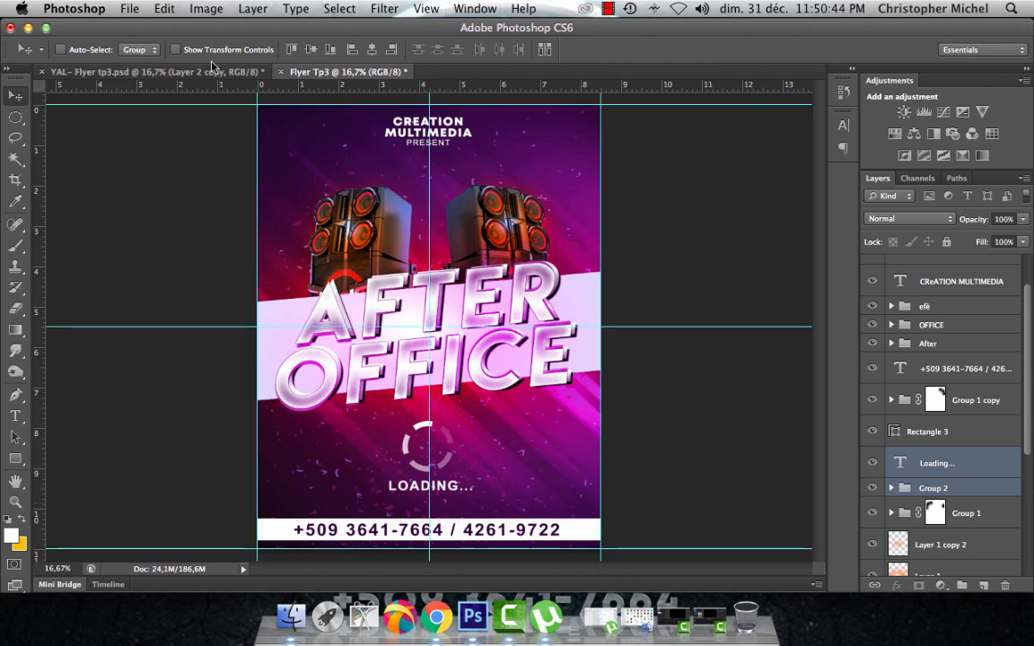
key(shift+Right)
key(shift+Right)
key(shift+Right)
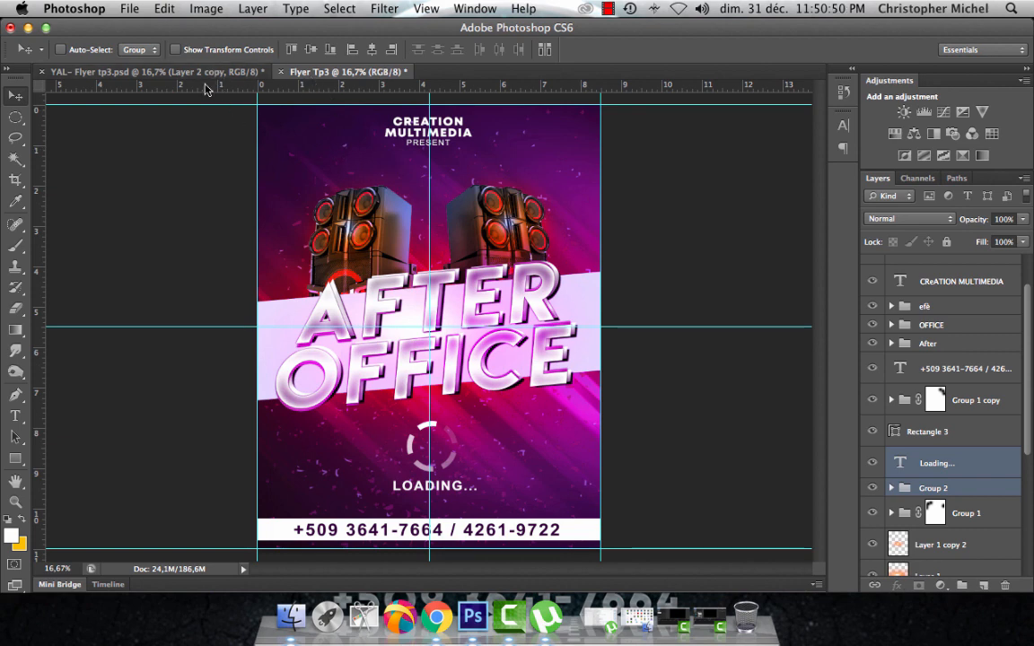
click(190, 77)
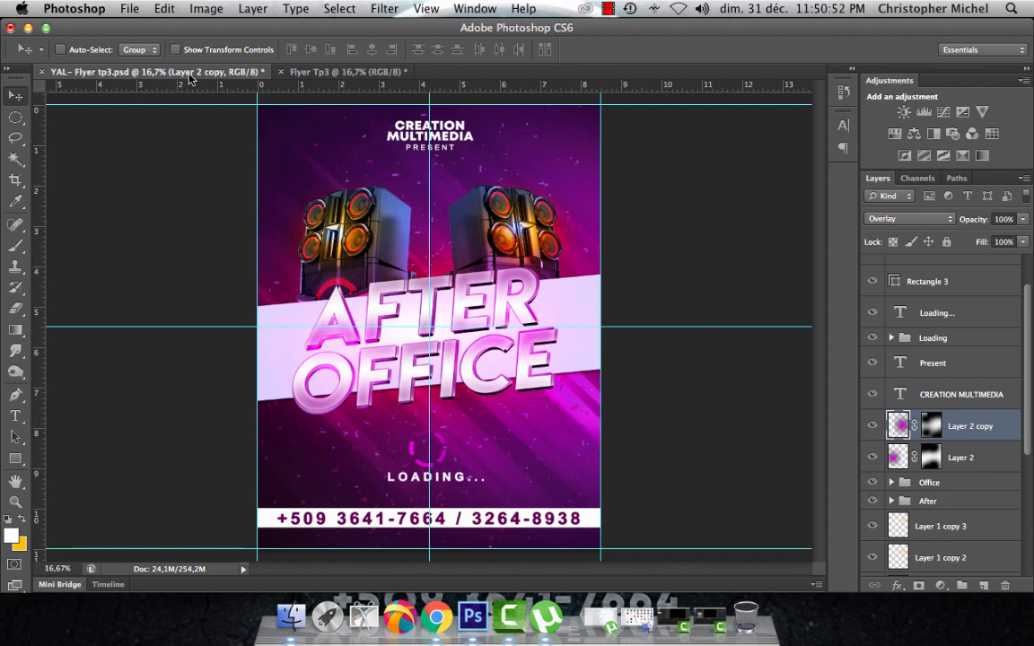
click(330, 75)
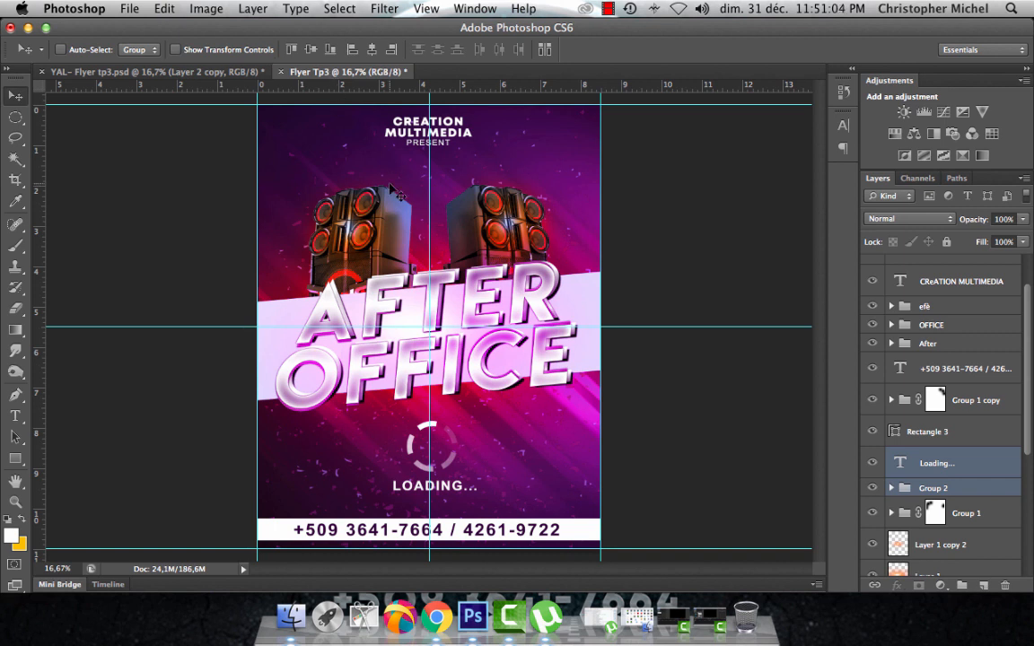
click(125, 9)
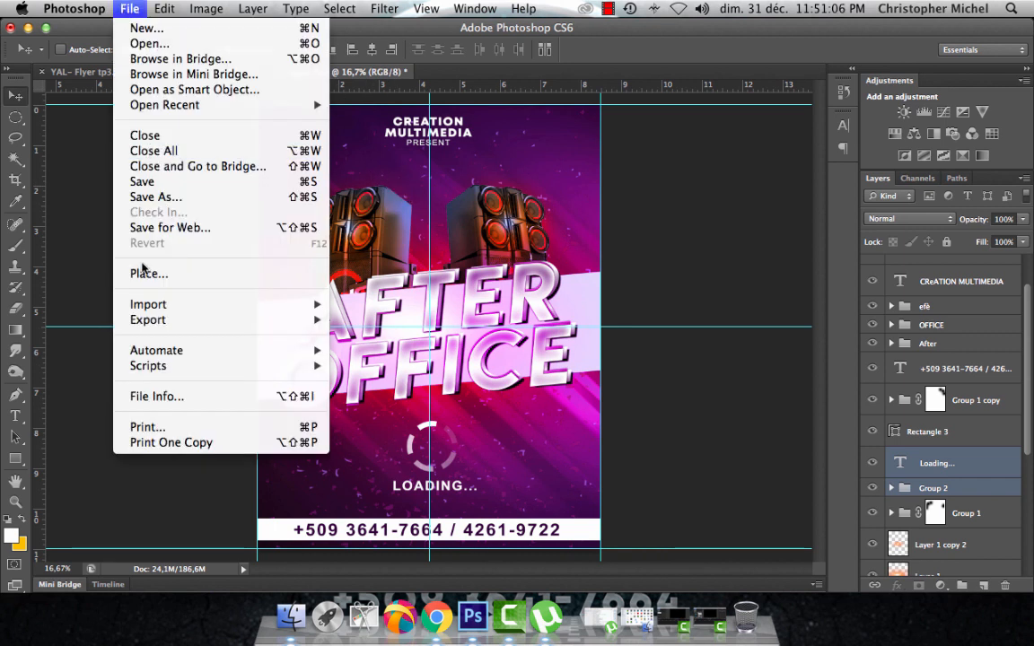
click(150, 196)
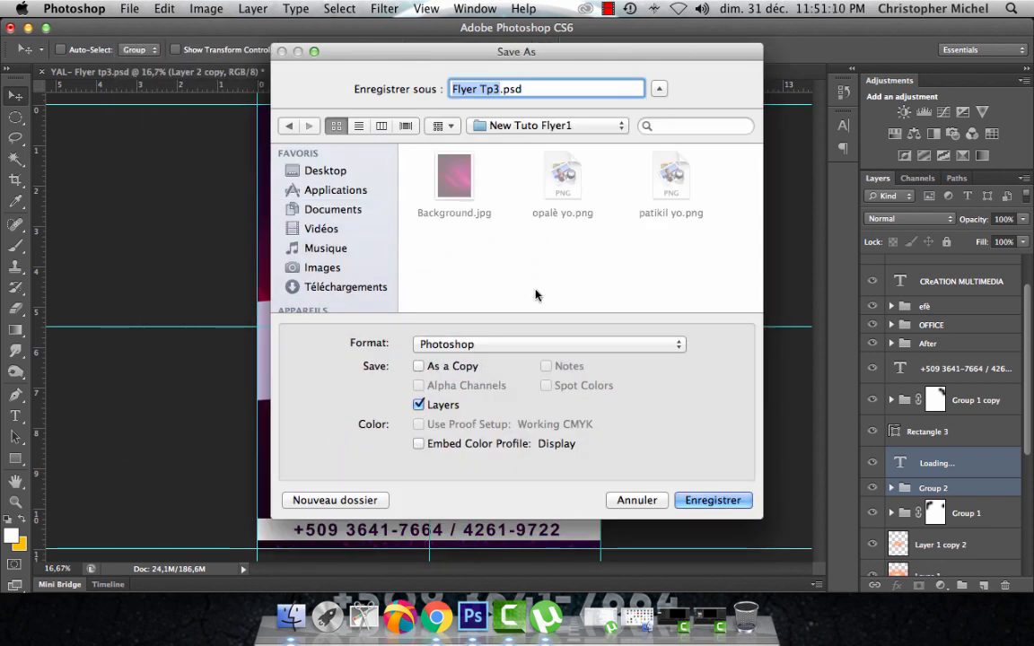
click(457, 344)
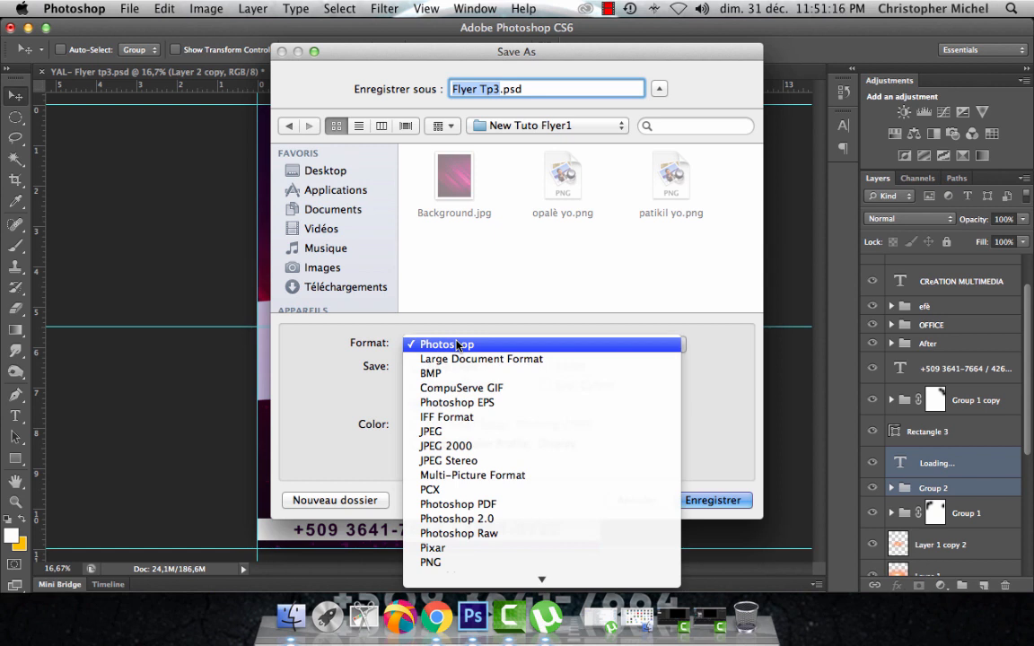
click(453, 345)
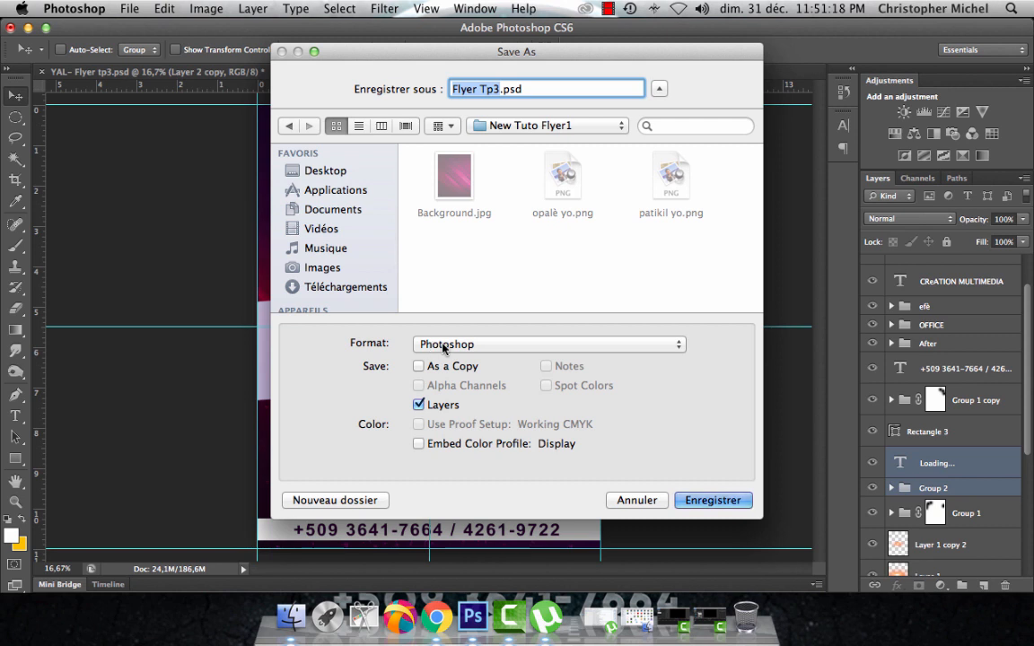
click(443, 348)
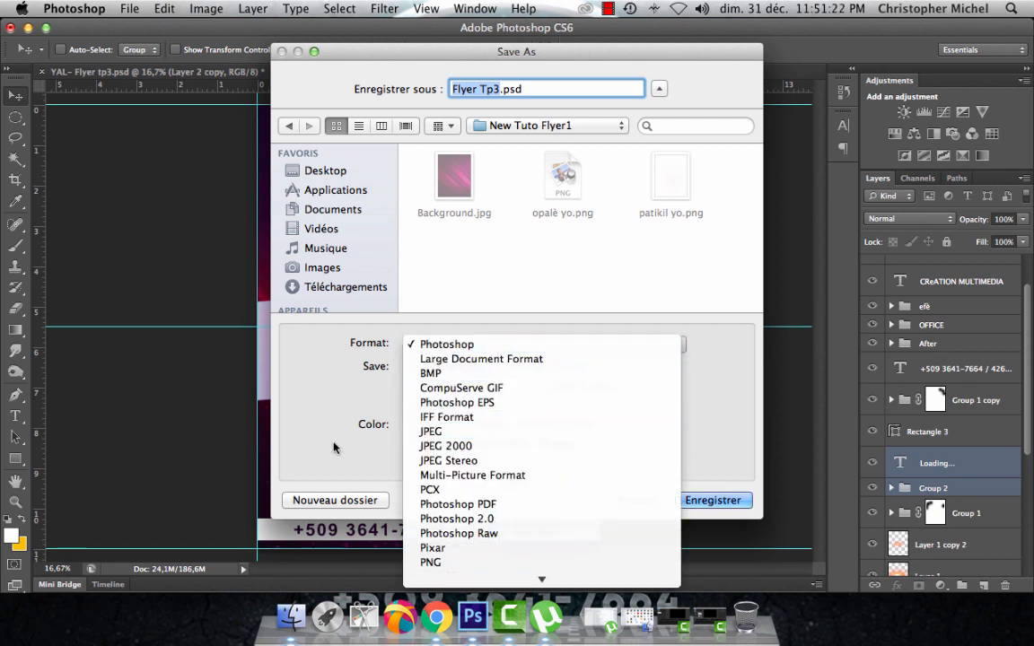
click(447, 432)
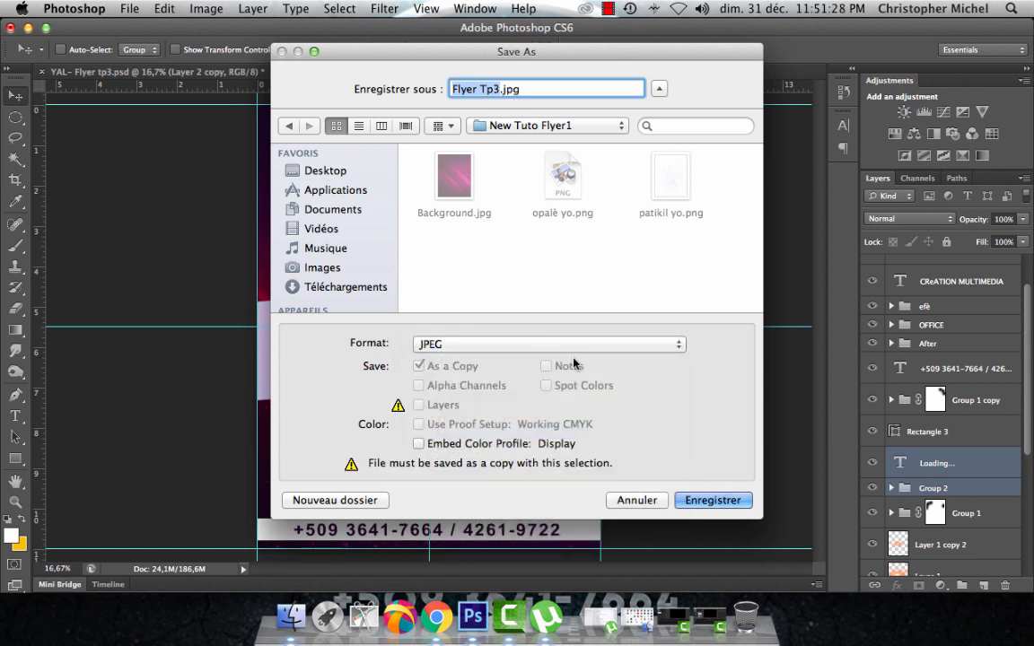
click(651, 507)
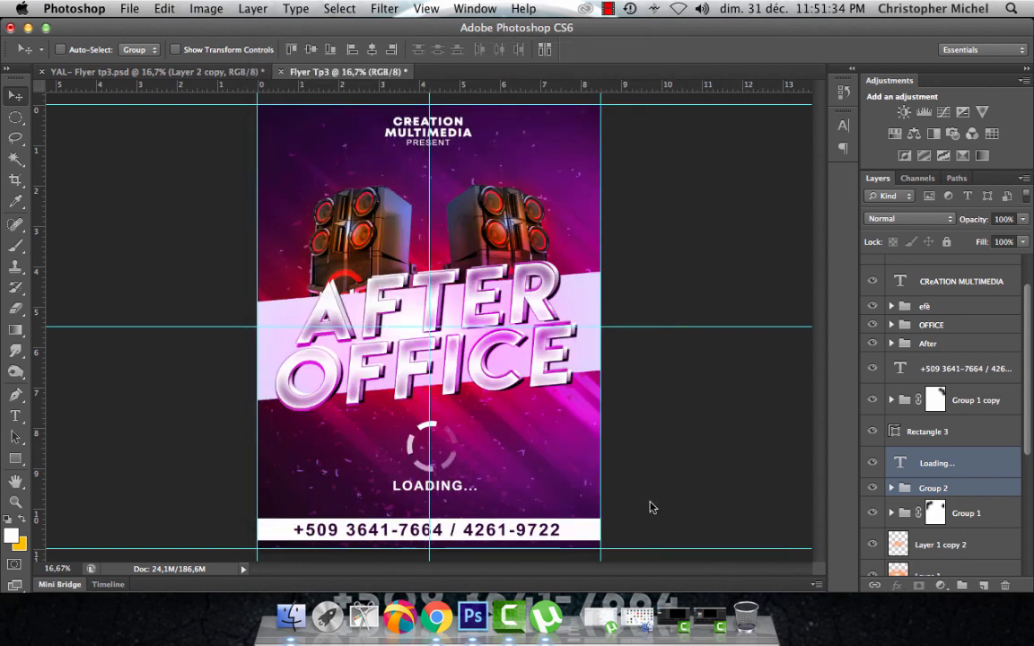